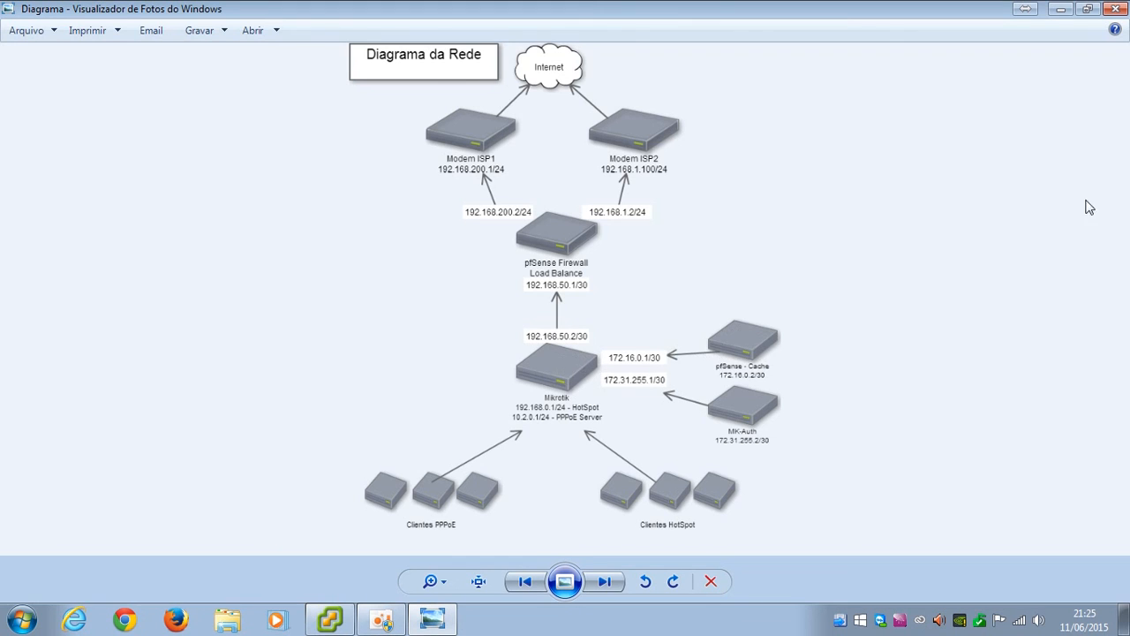
# Close the 'Diagrama da Rede' image and return to the vSphere Client window
pyautogui.click(1115, 10)
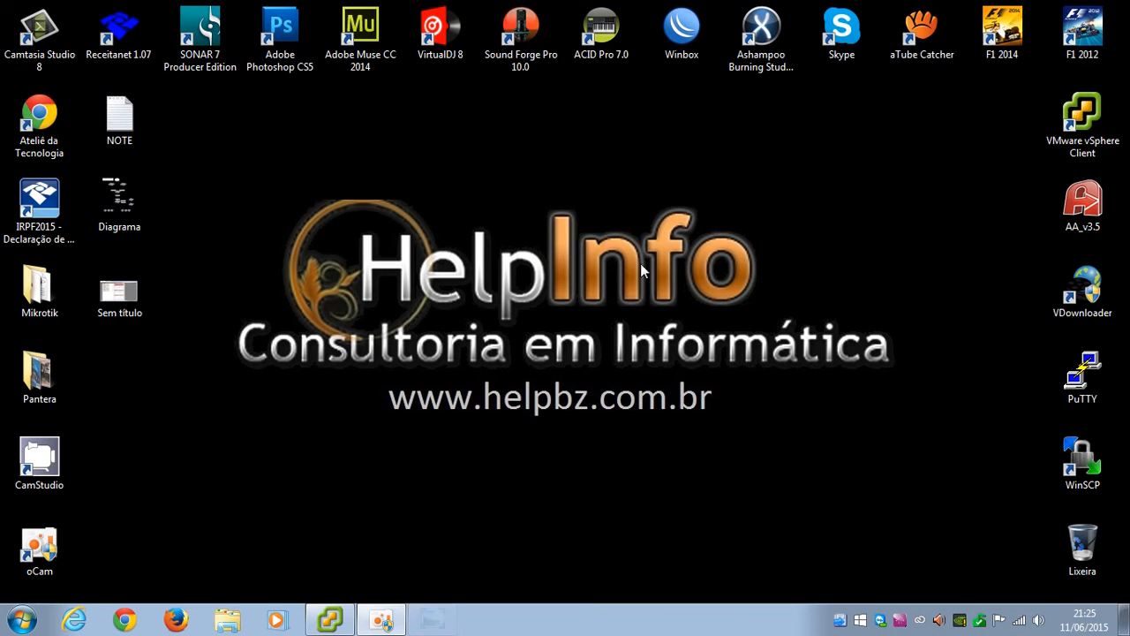
pyautogui.click(329, 619)
# Connect CD/DVD drive 1 with the pfSense LiveCD ISO in pfSense Cache's settings
pyautogui.rightClick(63, 157)
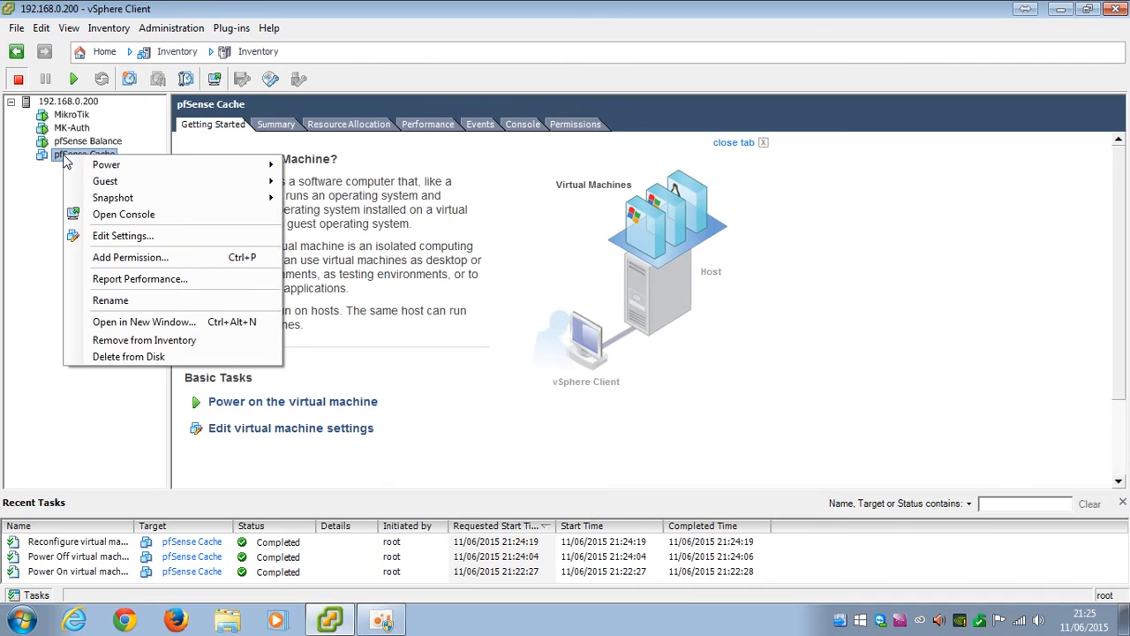
pyautogui.click(130, 215)
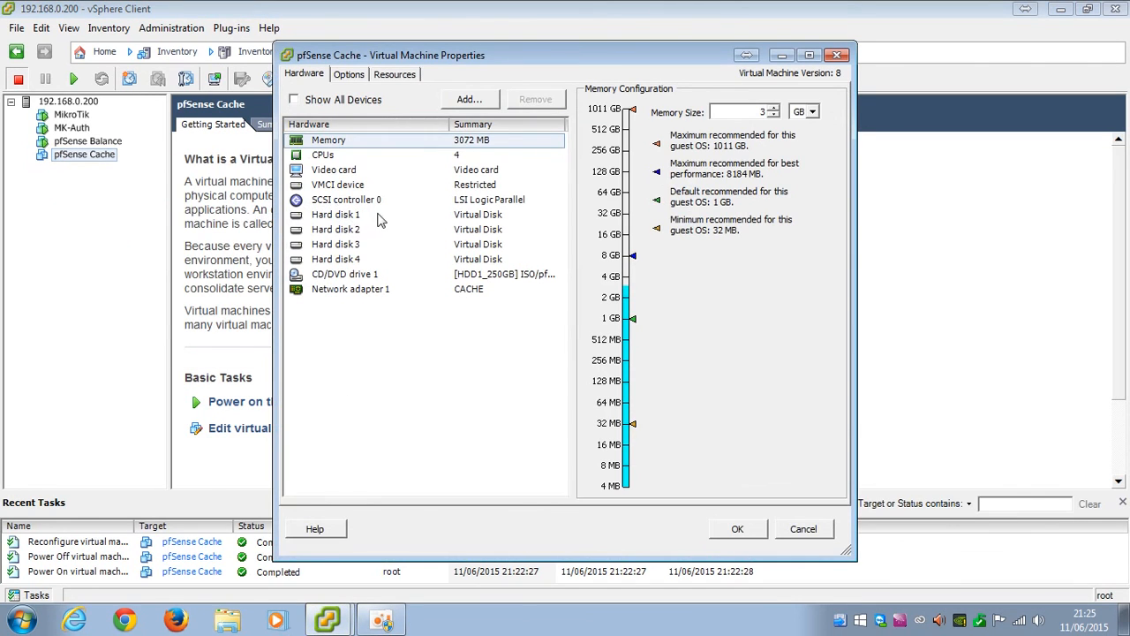
pyautogui.click(344, 279)
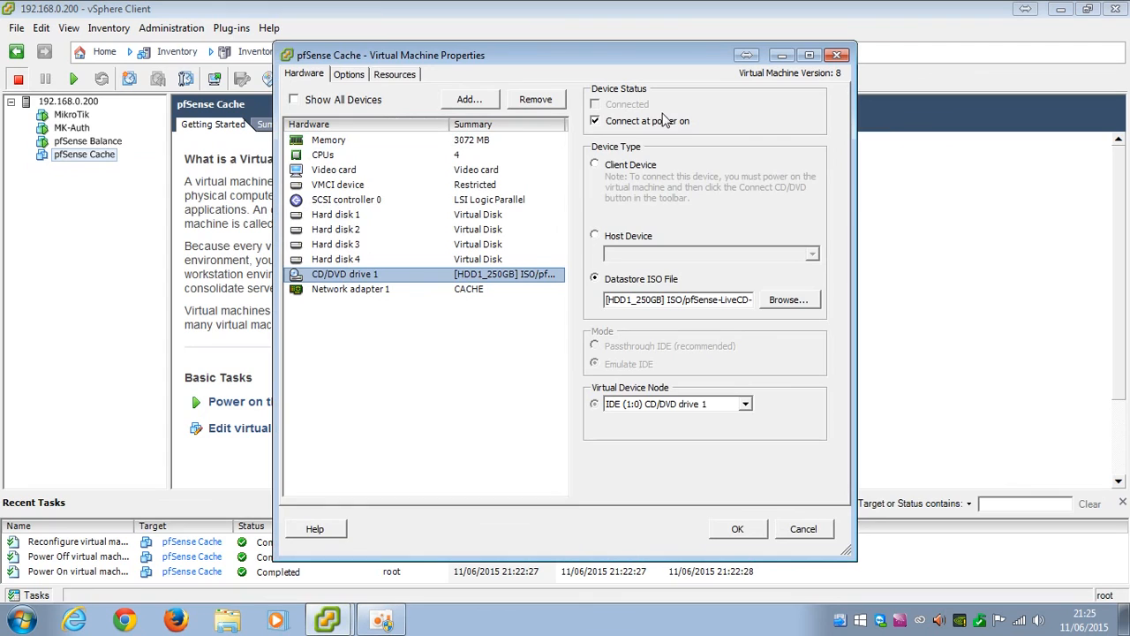
pyautogui.click(737, 529)
# Power on the pfSense Cache VM and open its console
pyautogui.rightClick(92, 156)
pyautogui.moveTo(138, 163)
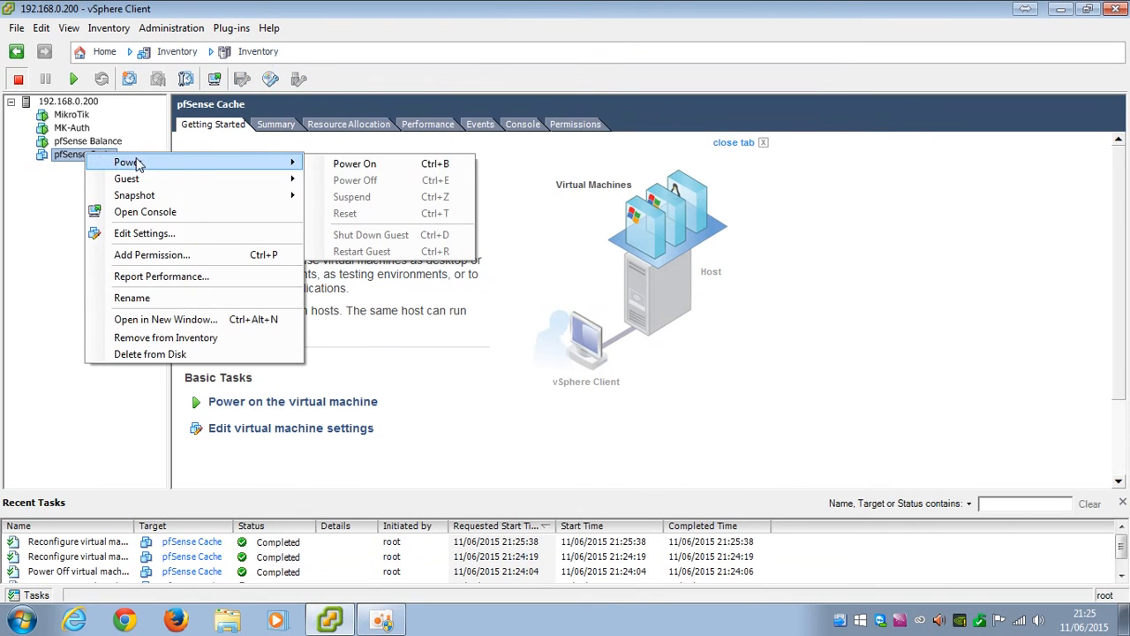
pyautogui.click(411, 170)
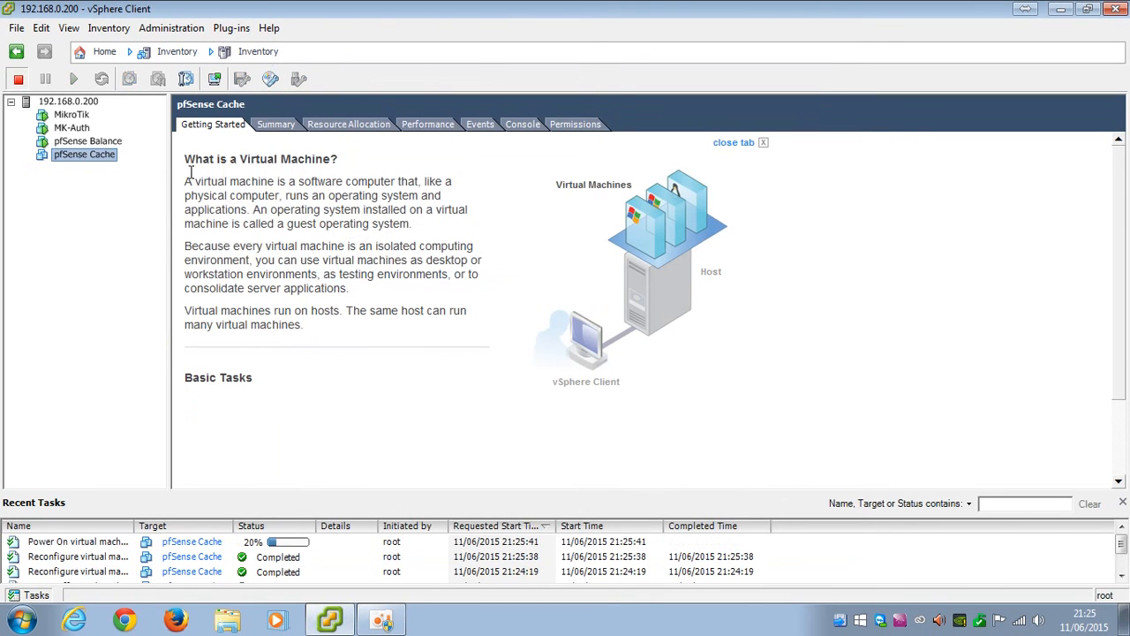
pyautogui.rightClick(76, 157)
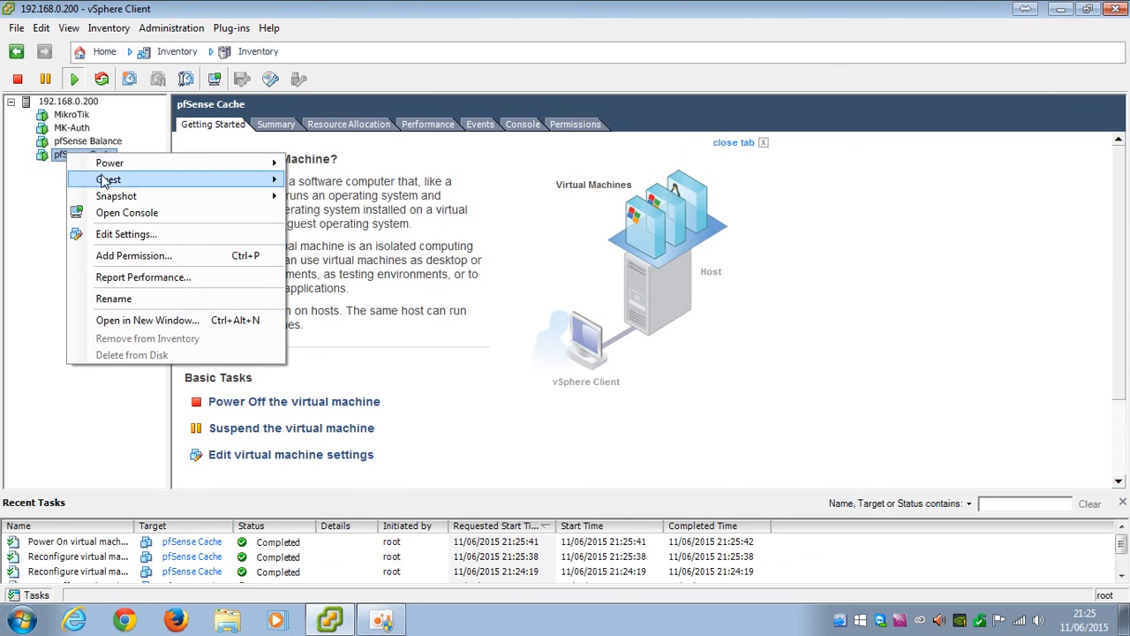
pyautogui.click(116, 218)
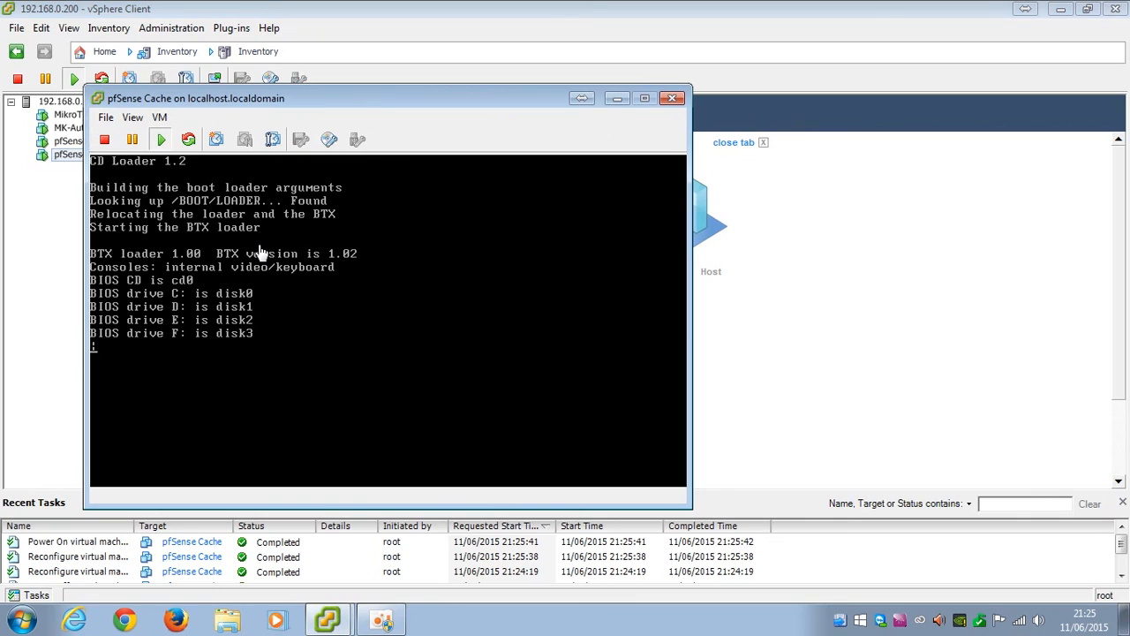
# Launch the pfSense installer from the LiveCD boot countdown in the VM console
pyautogui.moveTo(302, 101); pyautogui.dragTo(350, 100)
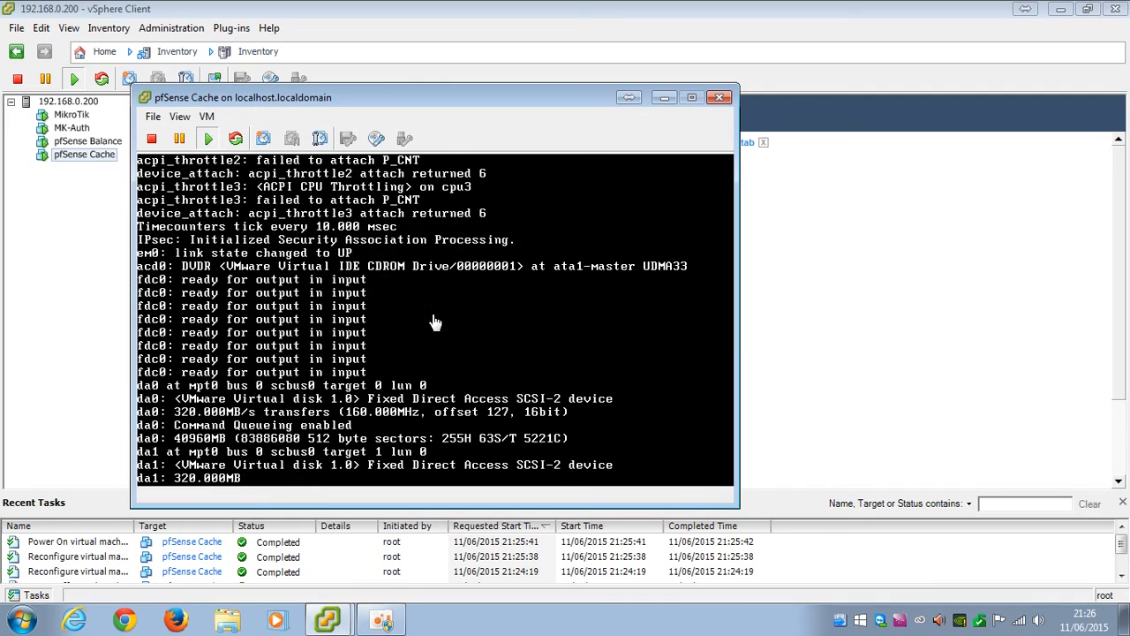
pyautogui.click(436, 324)
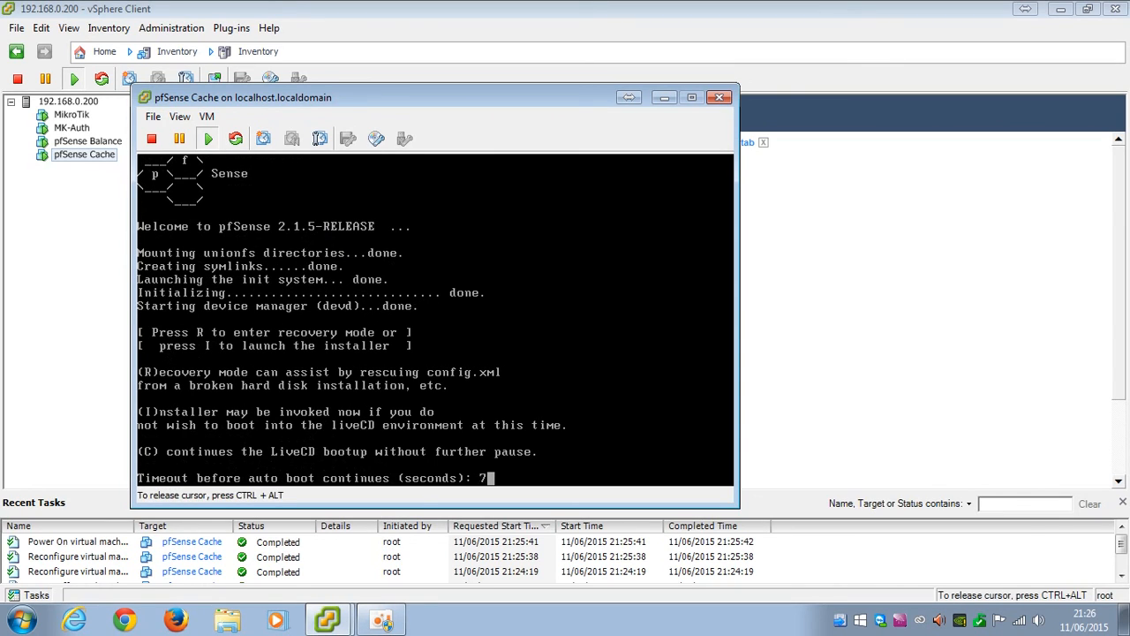
pyautogui.press('i')
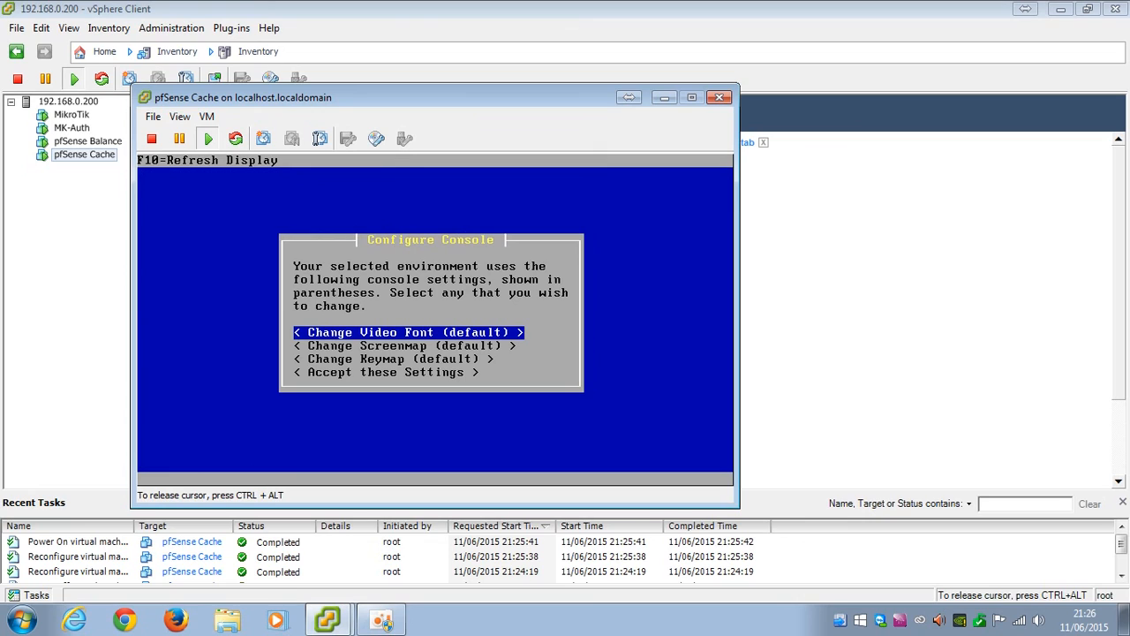
# Accept default console settings, run Quick/Easy Install with the Standard Kernel, then reboot
pyautogui.press('Down')
pyautogui.press('Down')
pyautogui.press('Down')
pyautogui.press('Return')
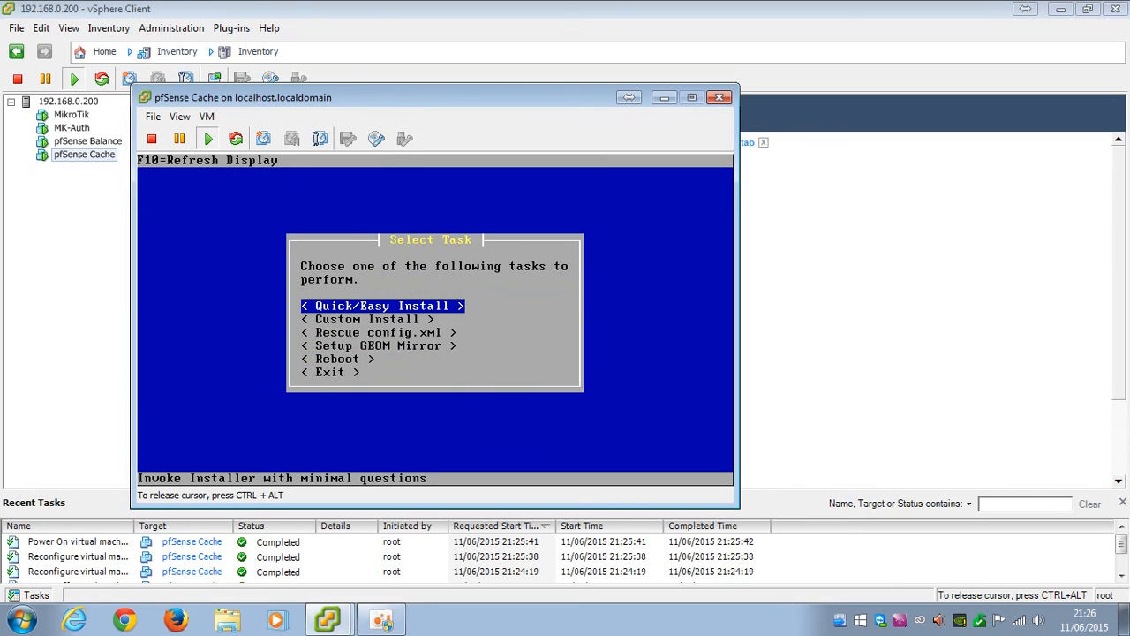
pyautogui.press('Return')
pyautogui.press('Return')
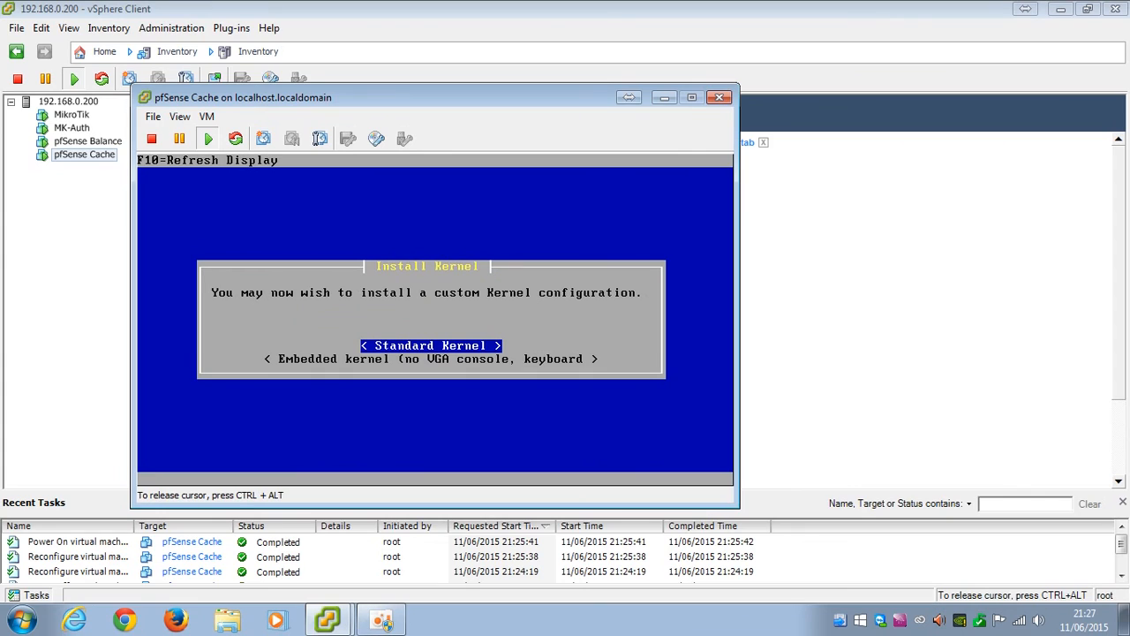
pyautogui.press('Return')
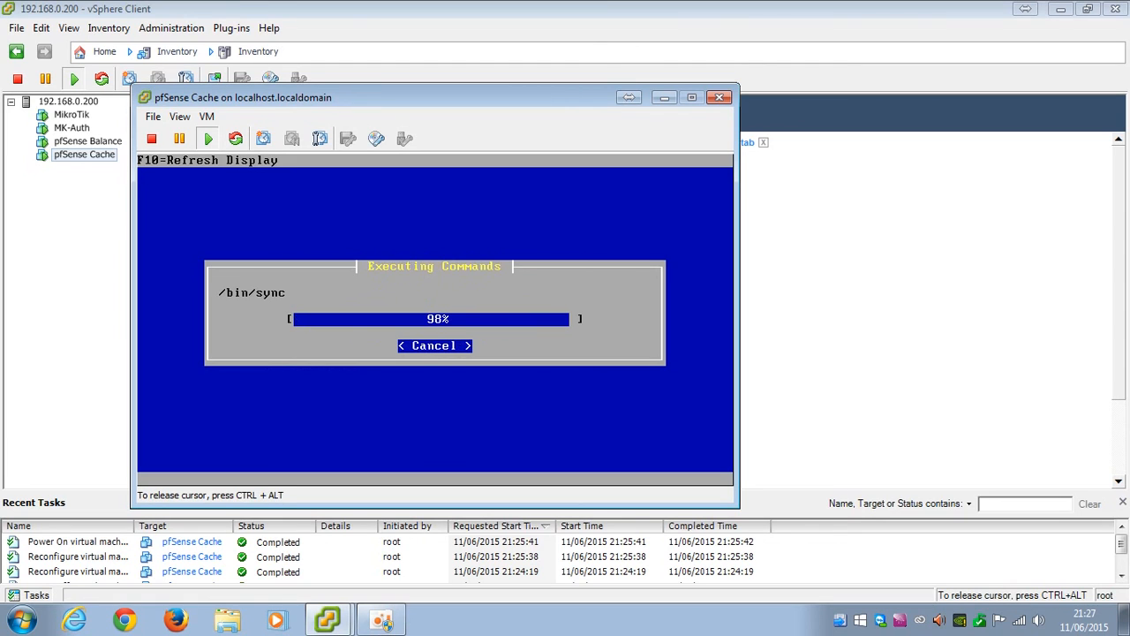
pyautogui.press('Return')
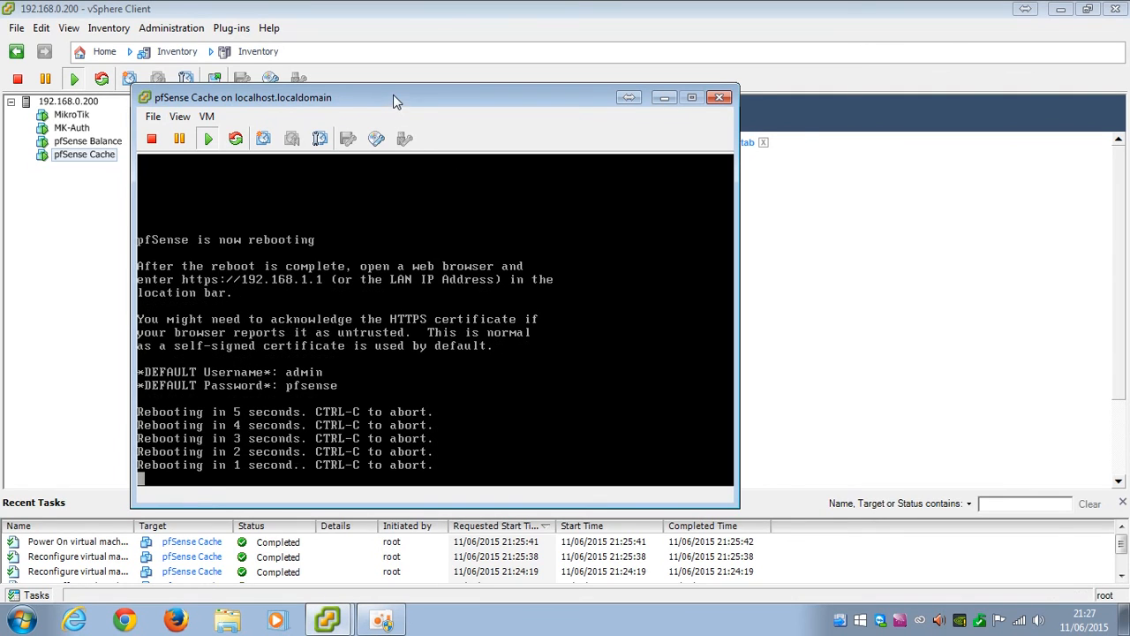
pyautogui.moveTo(393, 94); pyautogui.dragTo(461, 93)
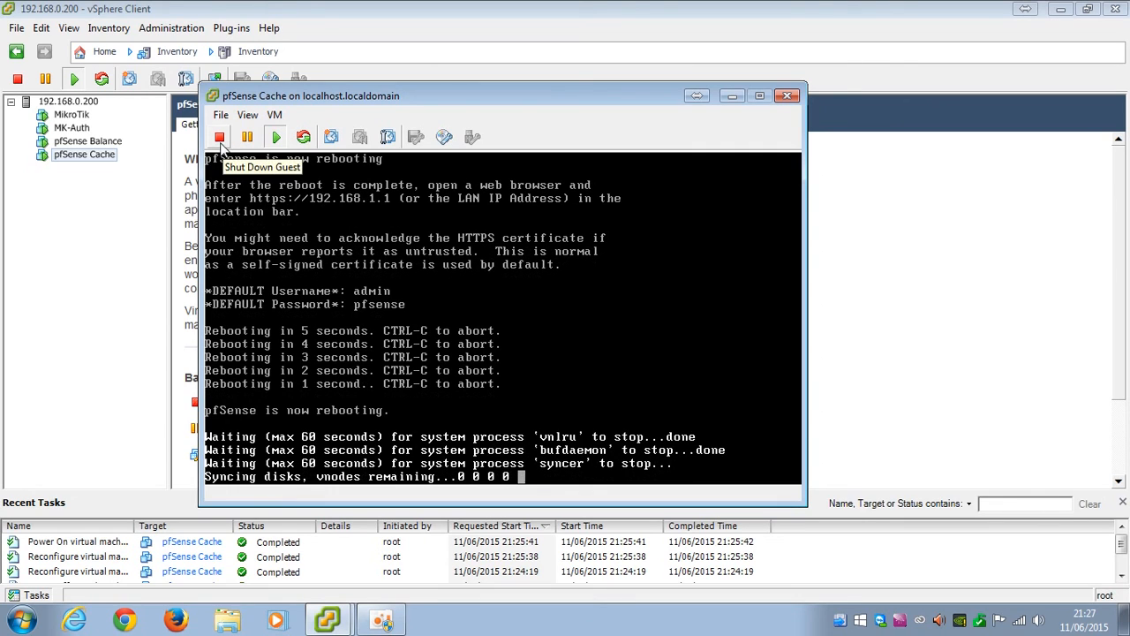
# Power off the pfSense Cache VM and close its console
pyautogui.click(219, 139)
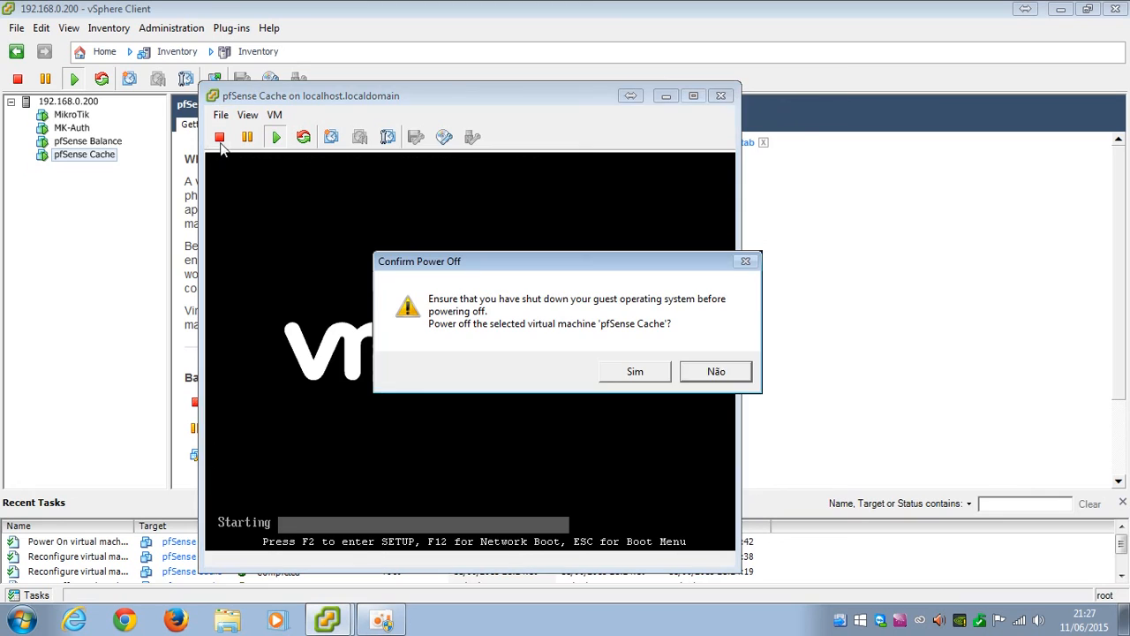
pyautogui.click(653, 371)
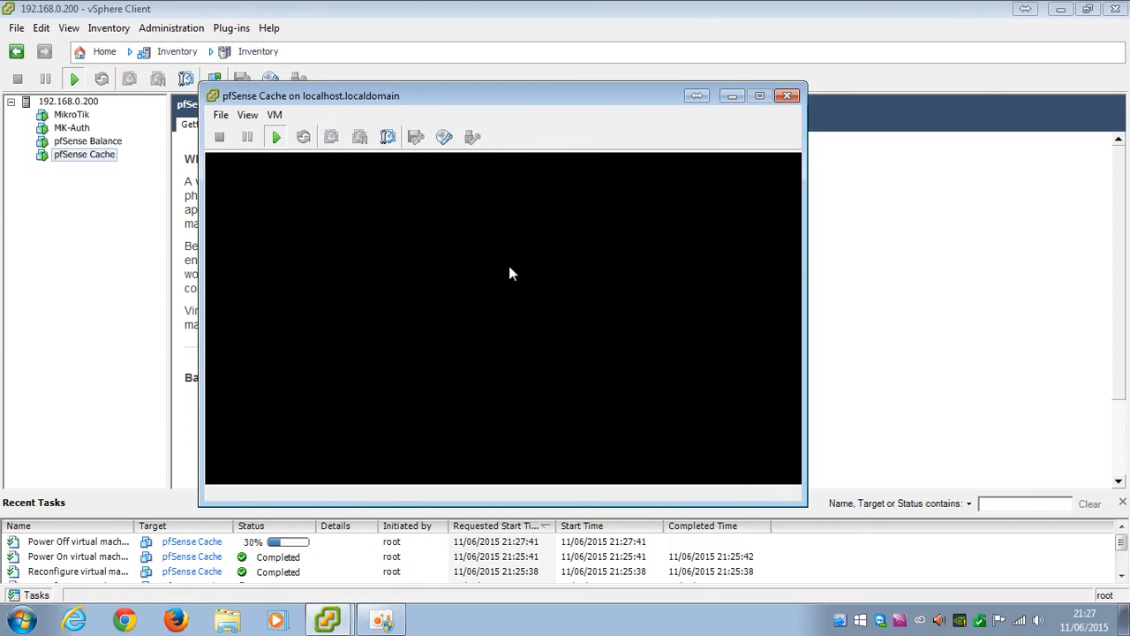
pyautogui.click(787, 96)
# Stop CD/DVD drive 1 from connecting at power on
pyautogui.rightClick(98, 159)
pyautogui.click(144, 238)
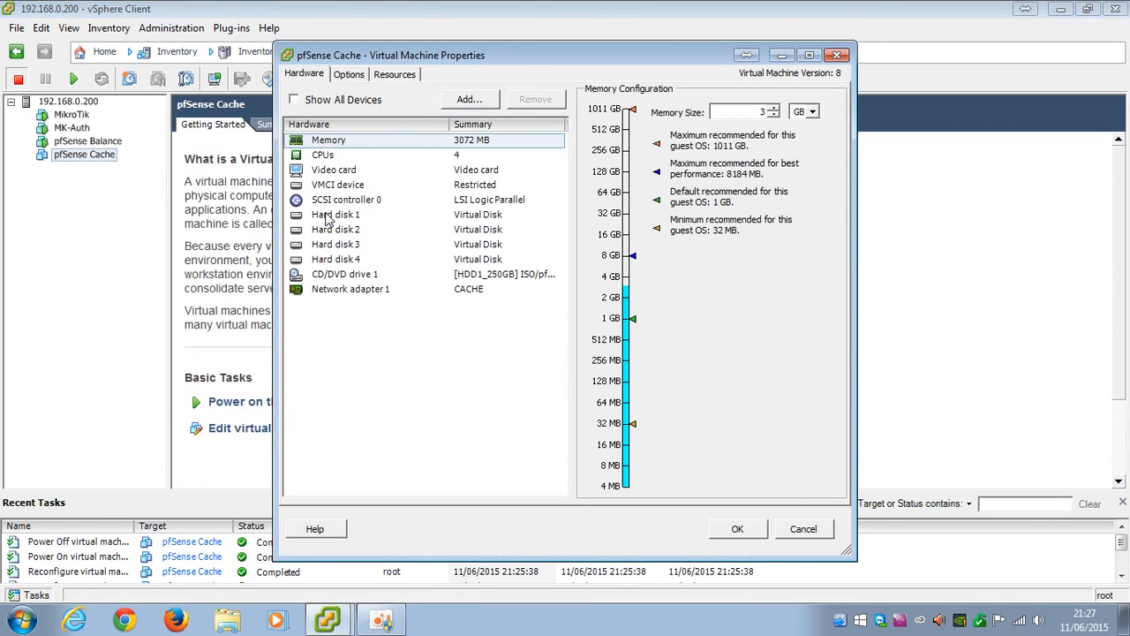
pyautogui.click(338, 275)
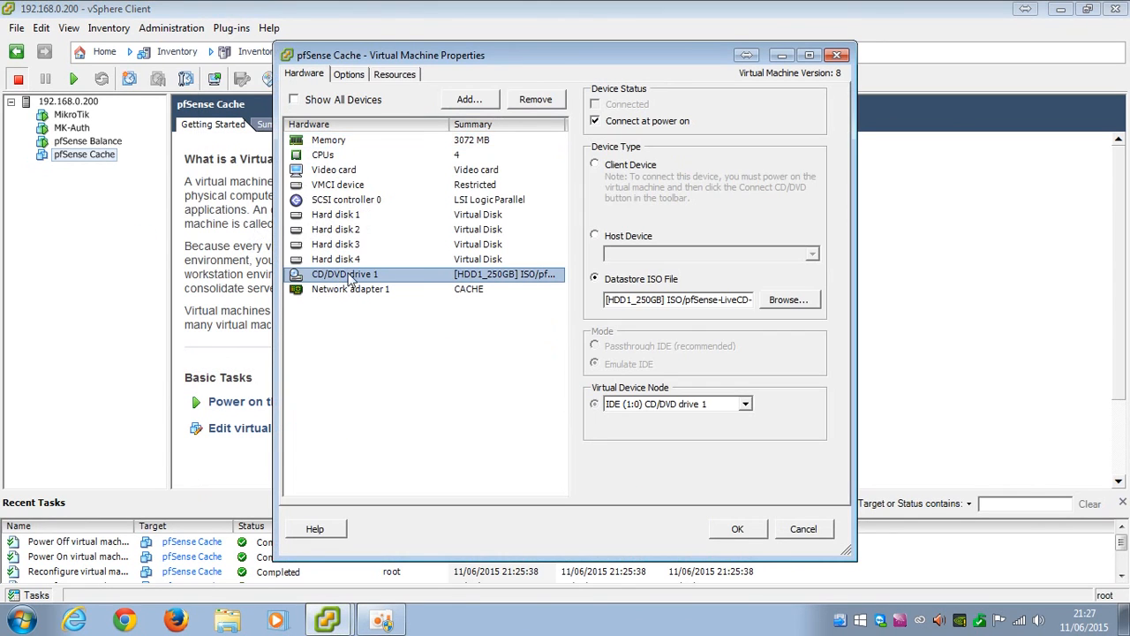
pyautogui.click(653, 123)
pyautogui.click(738, 528)
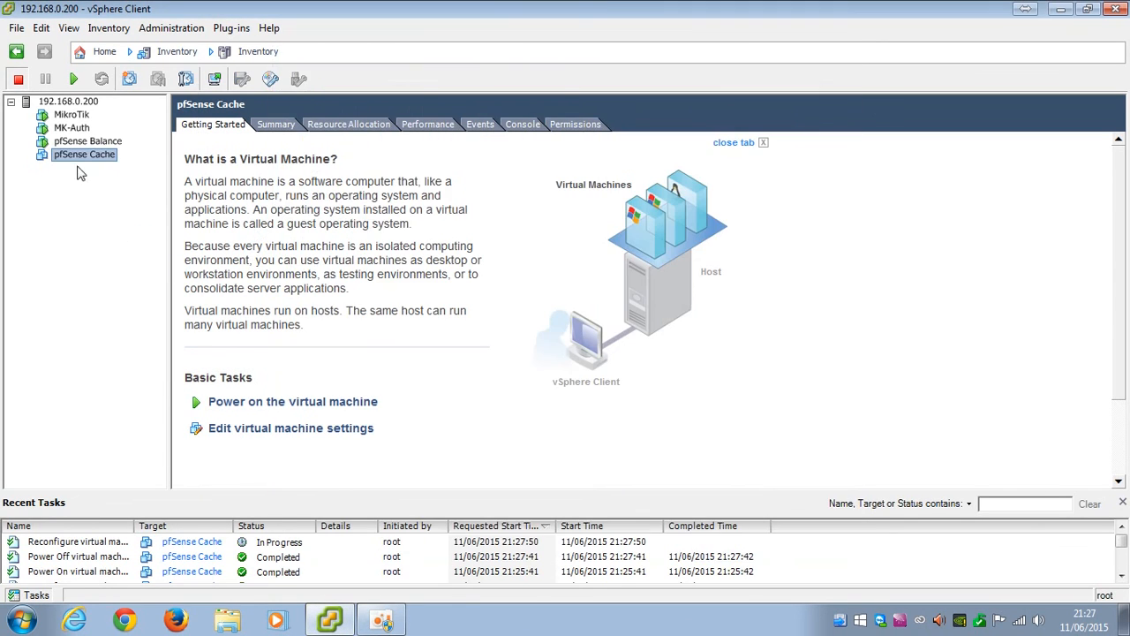
# Power the VM back on and open an enlarged console window
pyautogui.rightClick(83, 155)
pyautogui.click(91, 159)
pyautogui.rightClick(95, 165)
pyautogui.moveTo(282, 167)
pyautogui.click(364, 168)
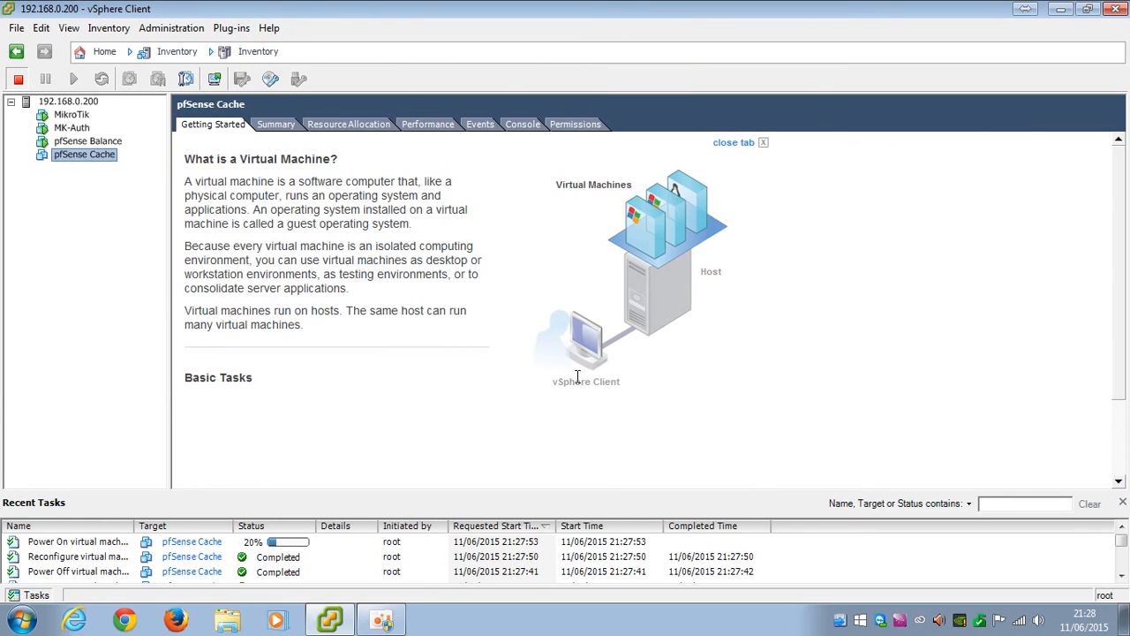
pyautogui.rightClick(83, 155)
pyautogui.click(119, 215)
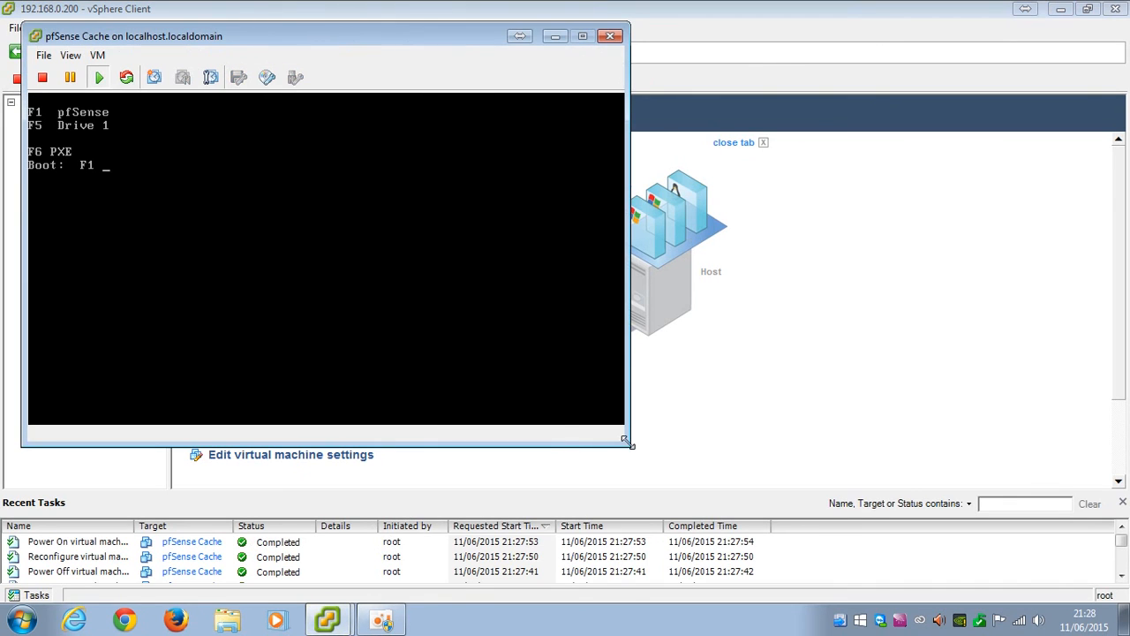
pyautogui.moveTo(633, 447); pyautogui.dragTo(966, 492)
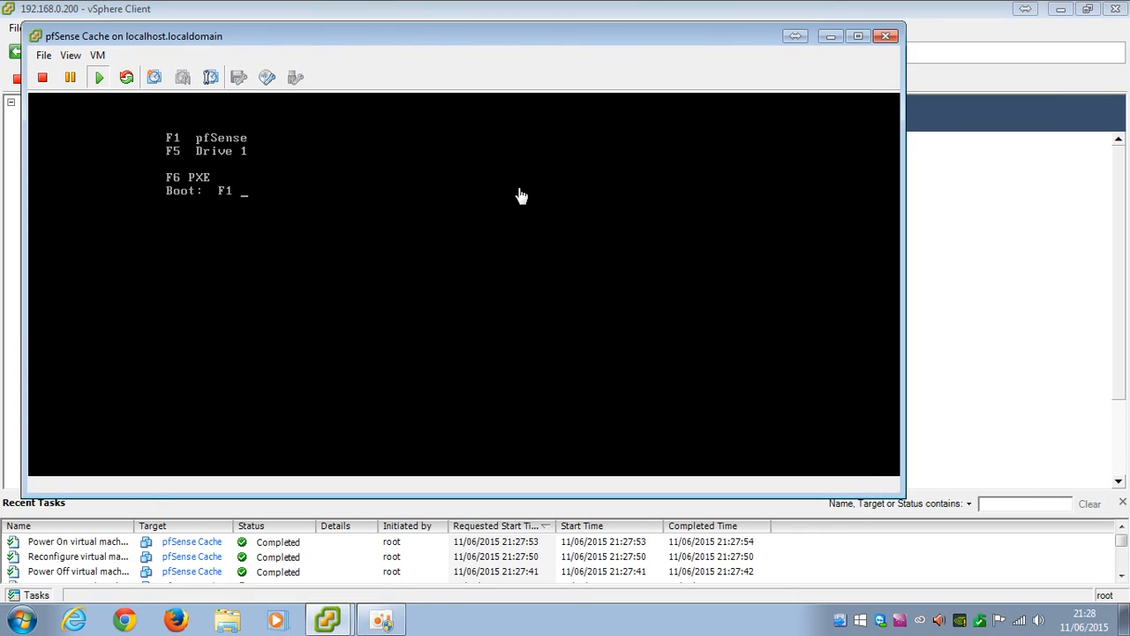
pyautogui.moveTo(432, 44); pyautogui.dragTo(484, 71)
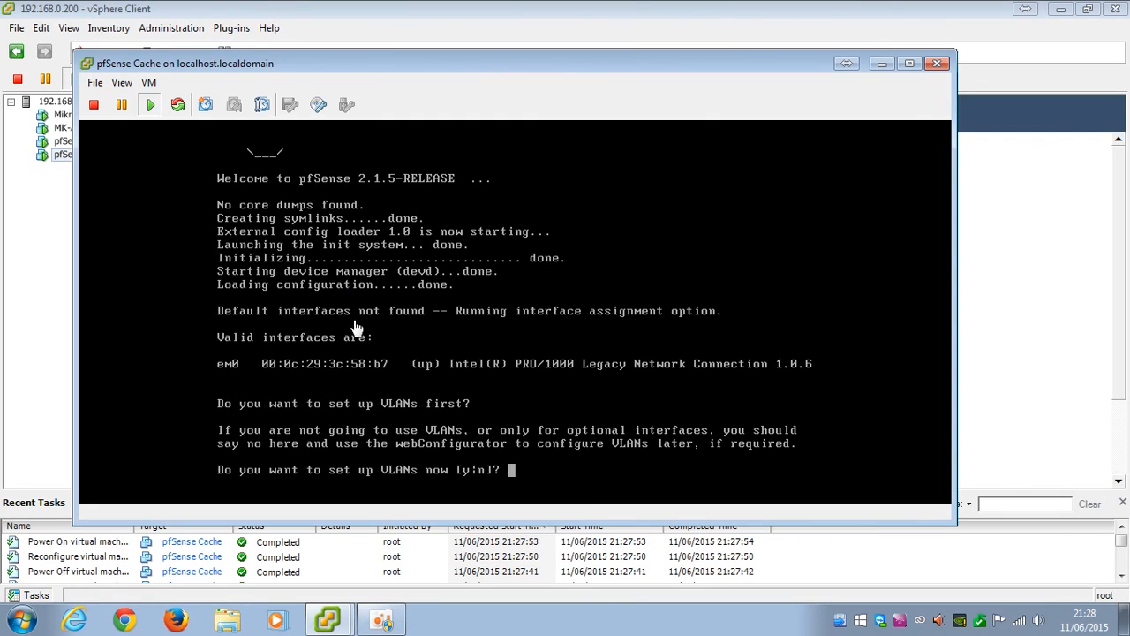
# Skip VLANs, assign em0 as WAN with no LAN interface, and confirm
pyautogui.click(269, 364)
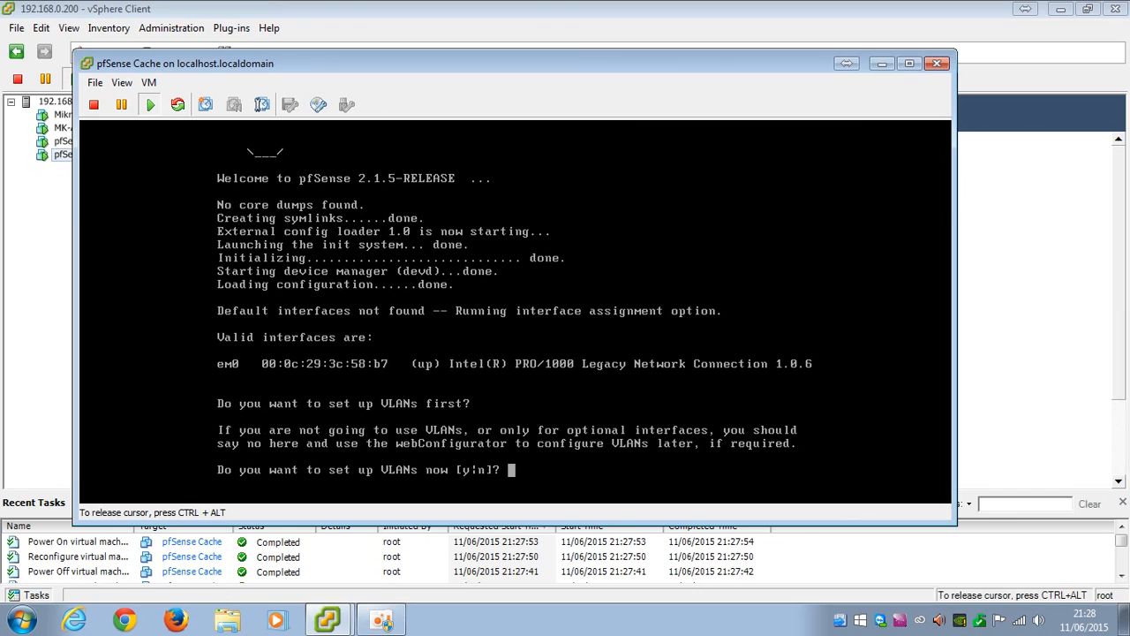
pyautogui.hotkey('ctrl', 'alt')
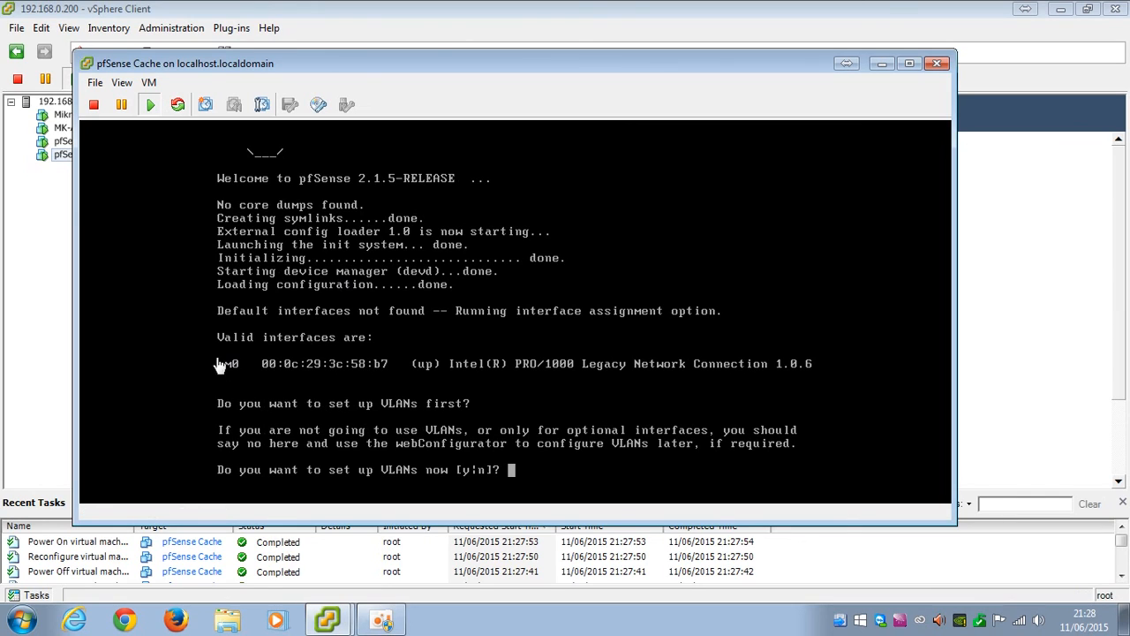
pyautogui.click(458, 441)
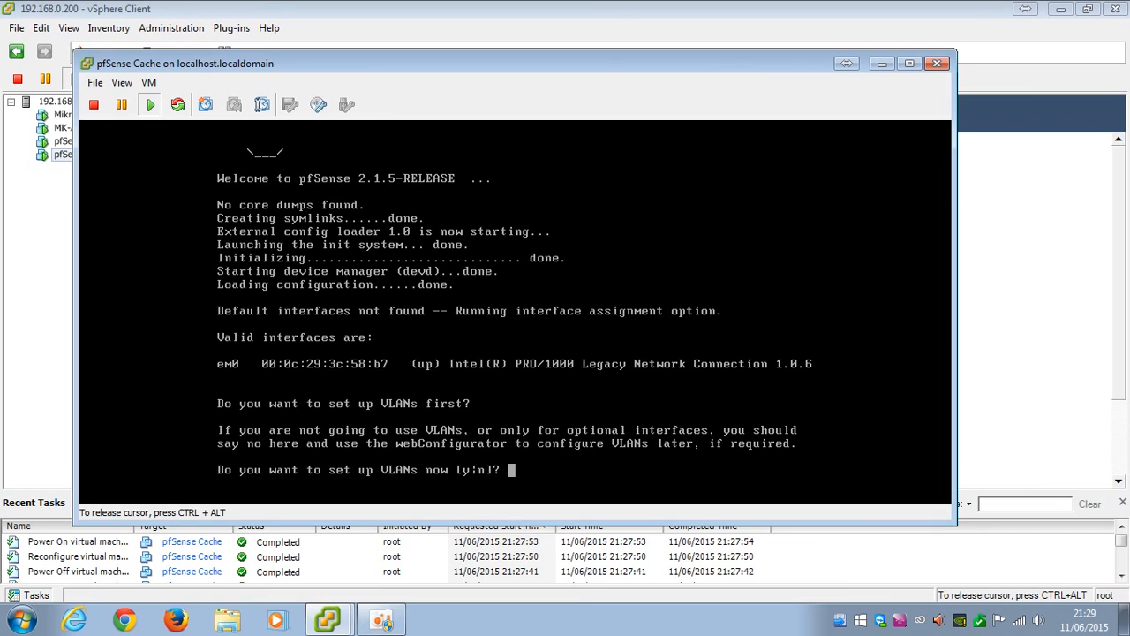
pyautogui.write('n')
pyautogui.press('Return')
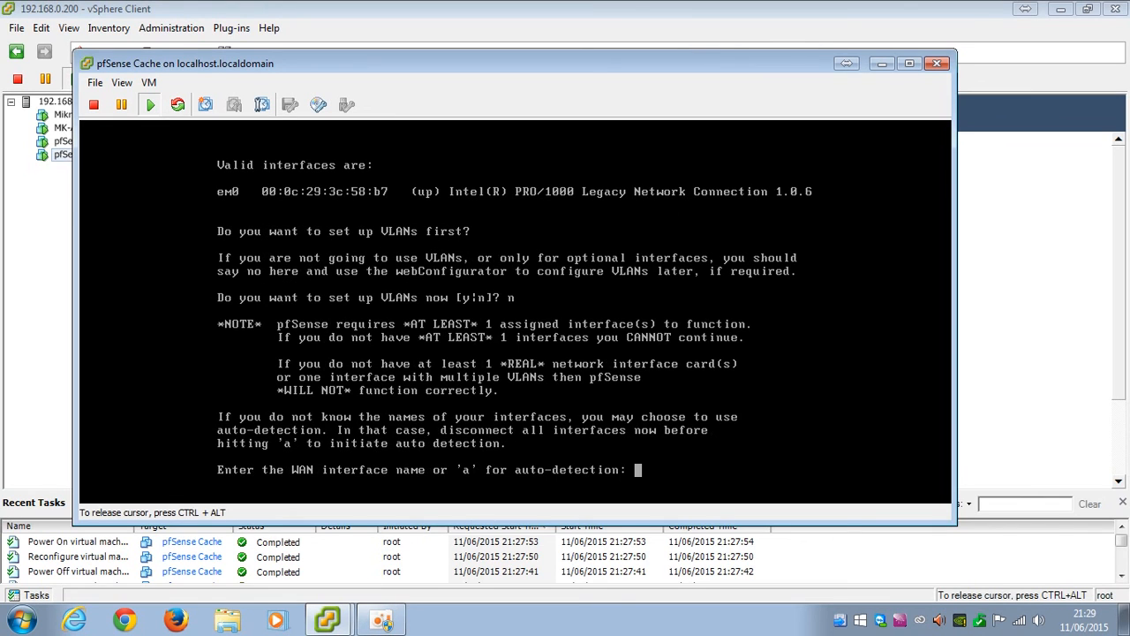
pyautogui.write('em0')
pyautogui.press('Return')
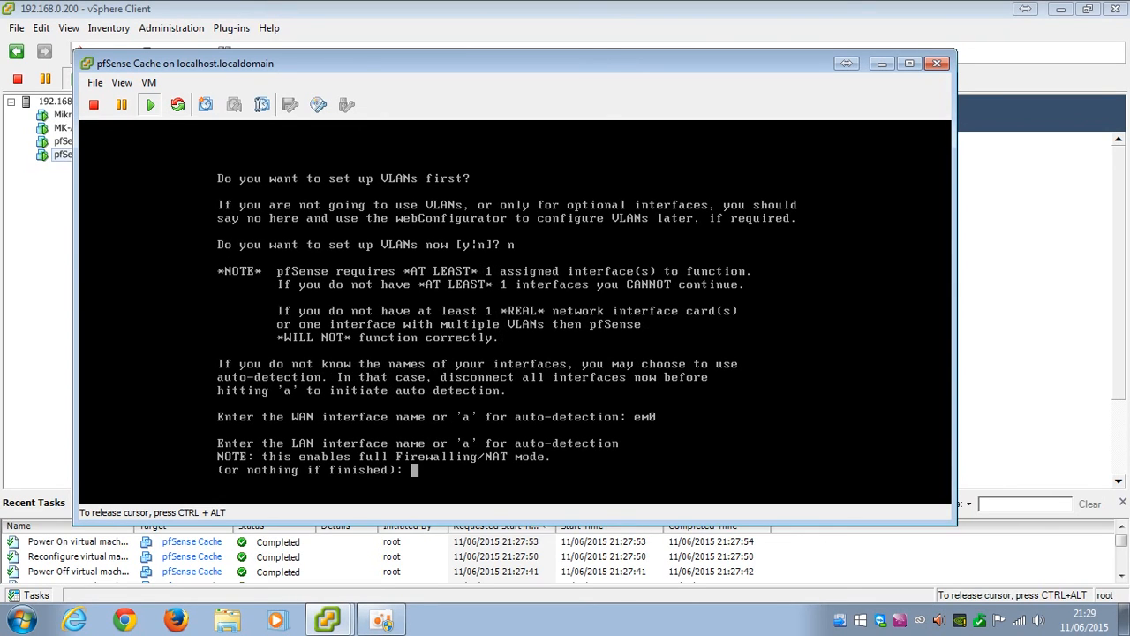
pyautogui.press('Return')
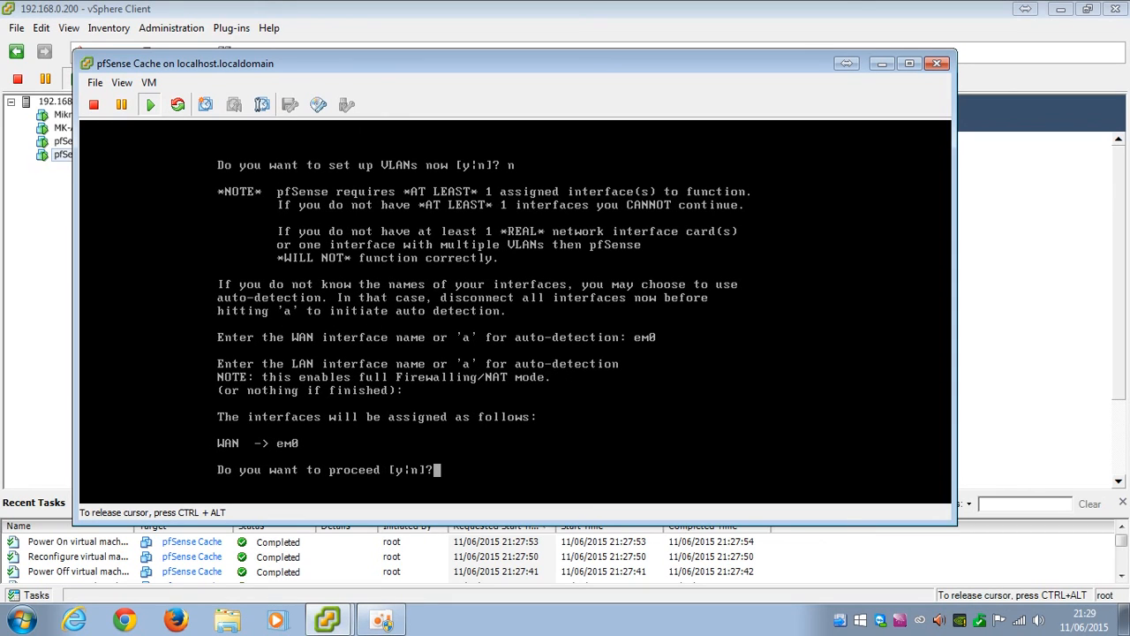
pyautogui.write('y')
pyautogui.press('Return')
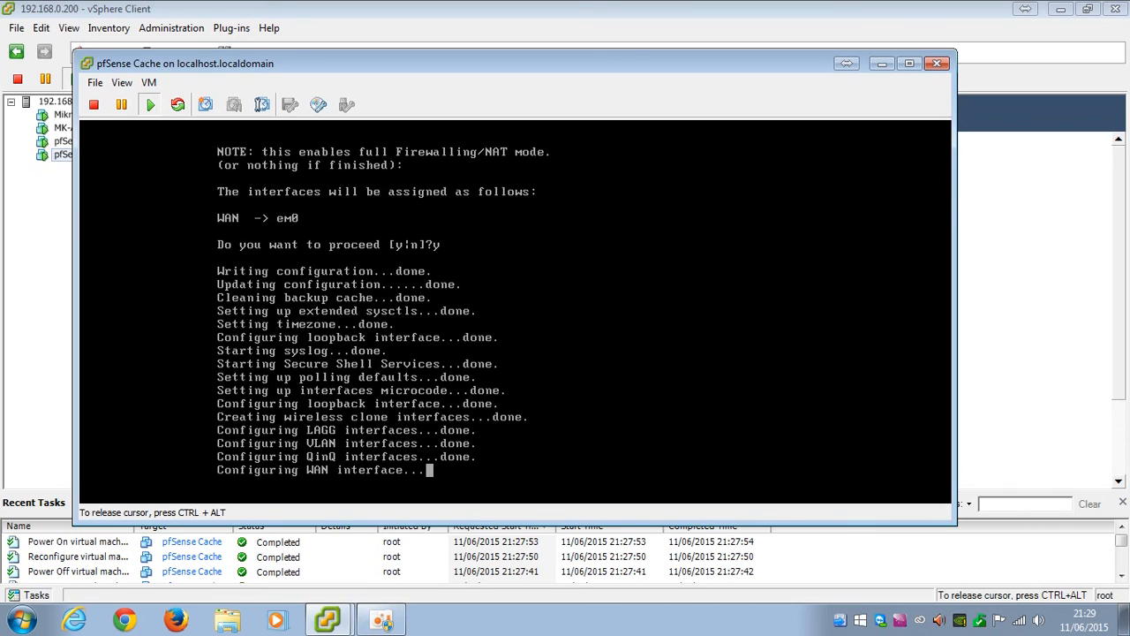
# Bring the pfSense console window forward and reposition it
pyautogui.click(382, 620)
pyautogui.moveTo(537, 113); pyautogui.dragTo(759, 144)
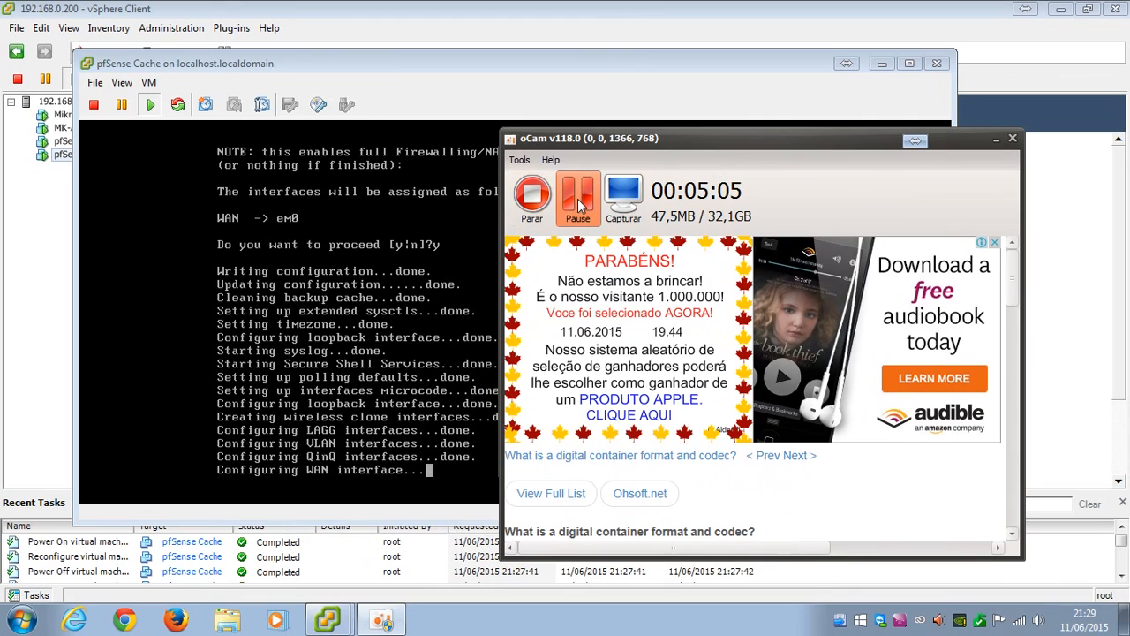
pyautogui.click(995, 142)
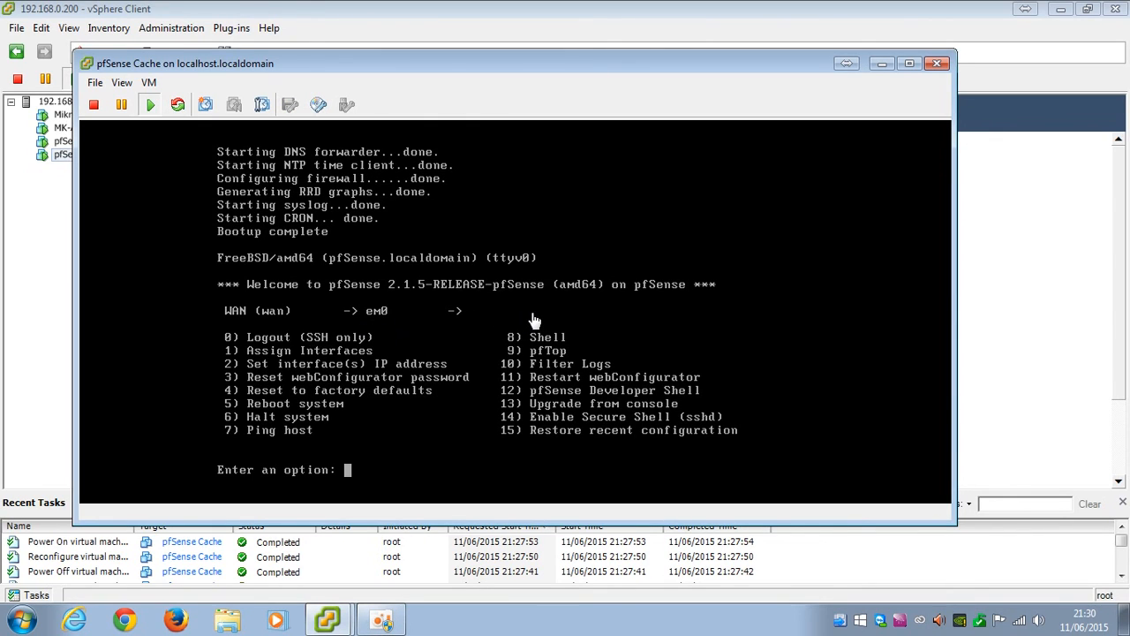
# Give WAN static IPv4 172.16.0.2/30 with gateway 172.16.0.1 via option 2
pyautogui.click(369, 418)
pyautogui.write('2')
pyautogui.press('Return')
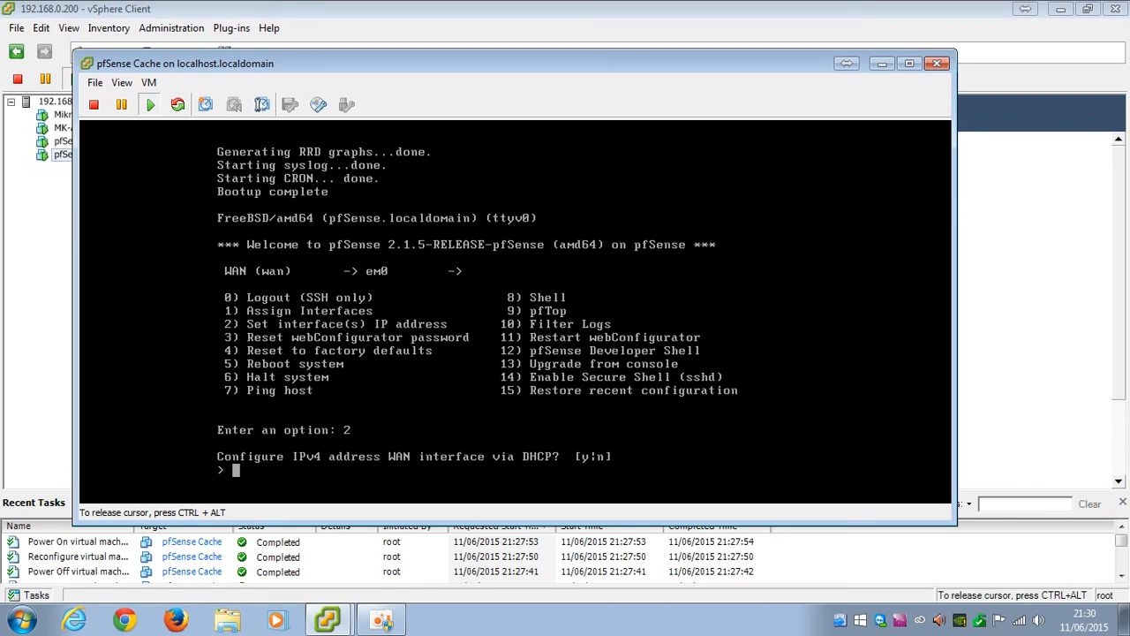
pyautogui.write('n')
pyautogui.press('Return')
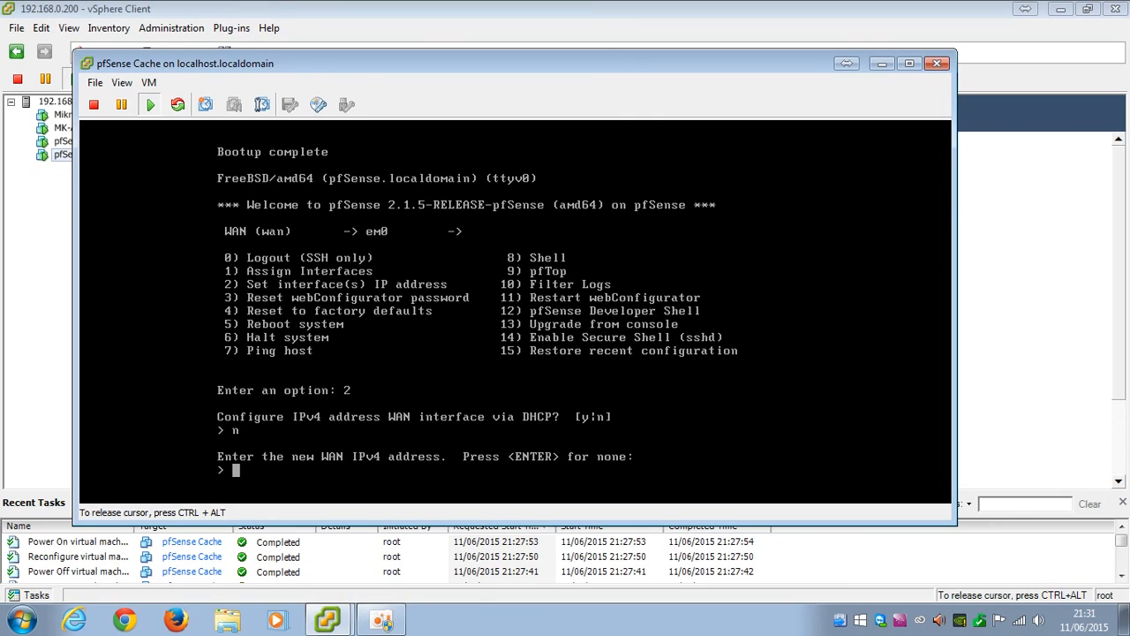
pyautogui.write('172.16.0.2')
pyautogui.press('Return')
pyautogui.write('30')
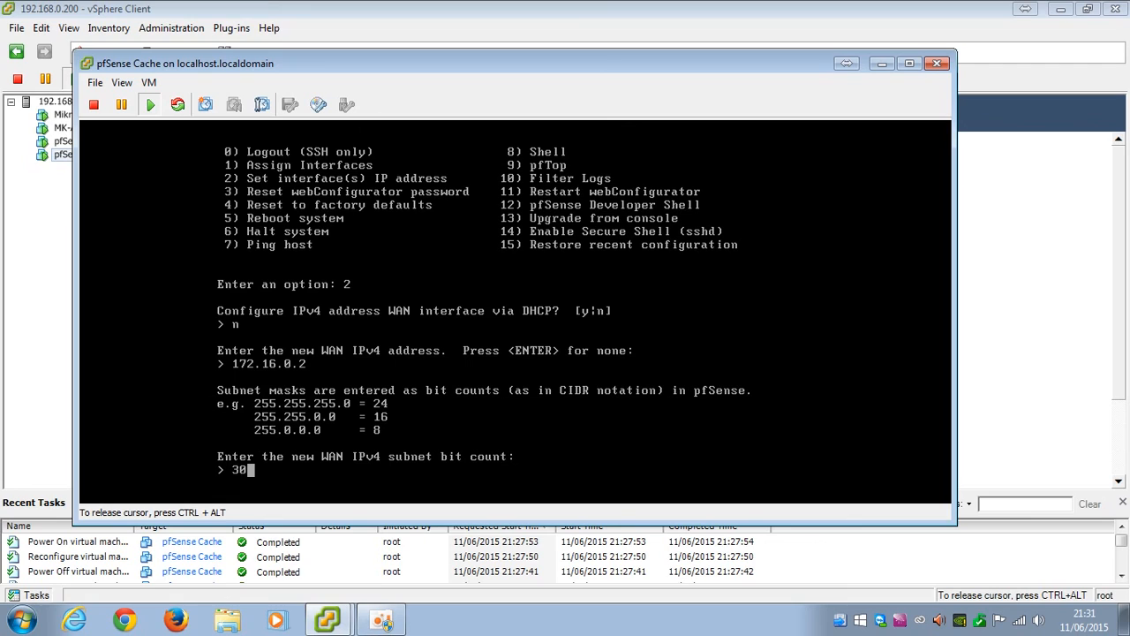
pyautogui.press('BackSpace')
pyautogui.press('BackSpace')
pyautogui.write('30')
pyautogui.press('Return')
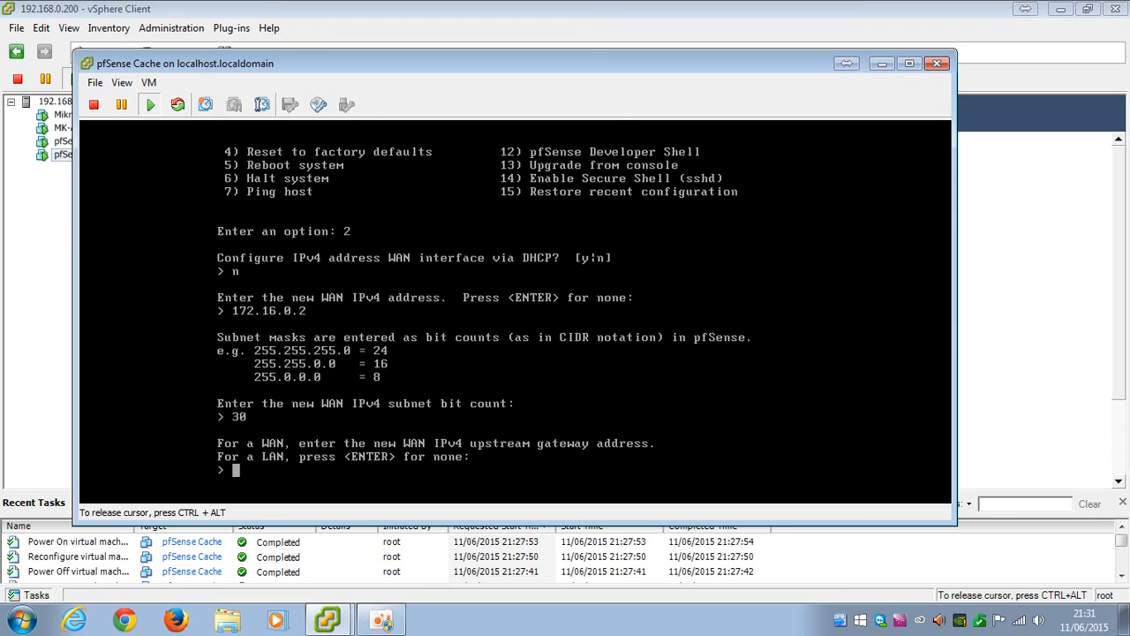
pyautogui.write('172.16.0.1')
pyautogui.press('Return')
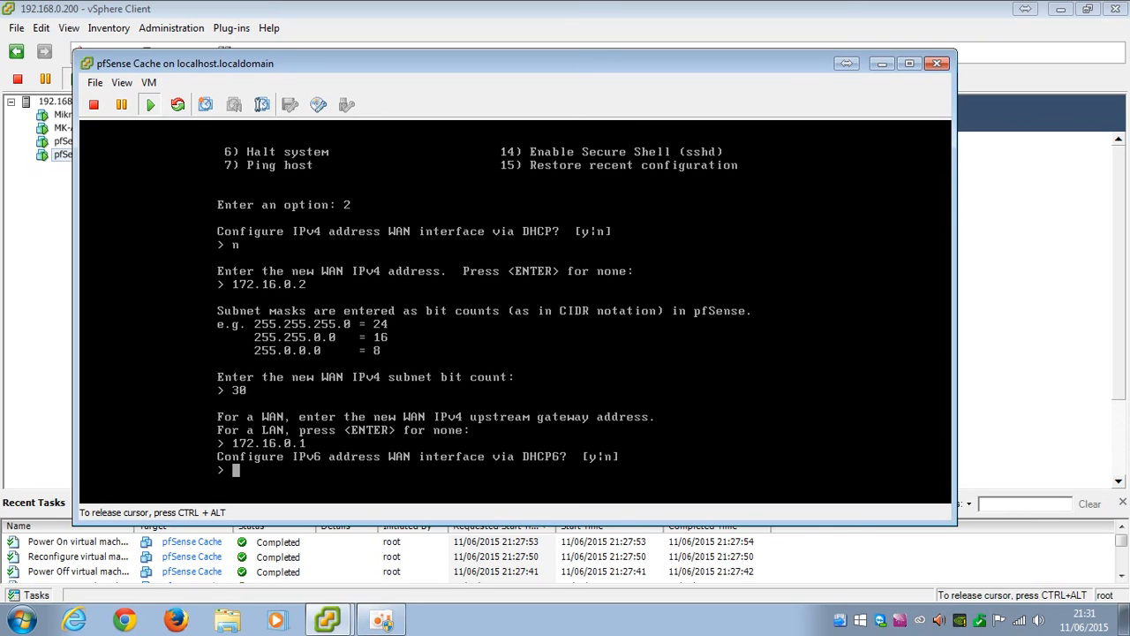
# Leave IPv6 empty, disable the DHCP server, and revert webConfigurator to HTTP
pyautogui.write('n')
pyautogui.press('Return')
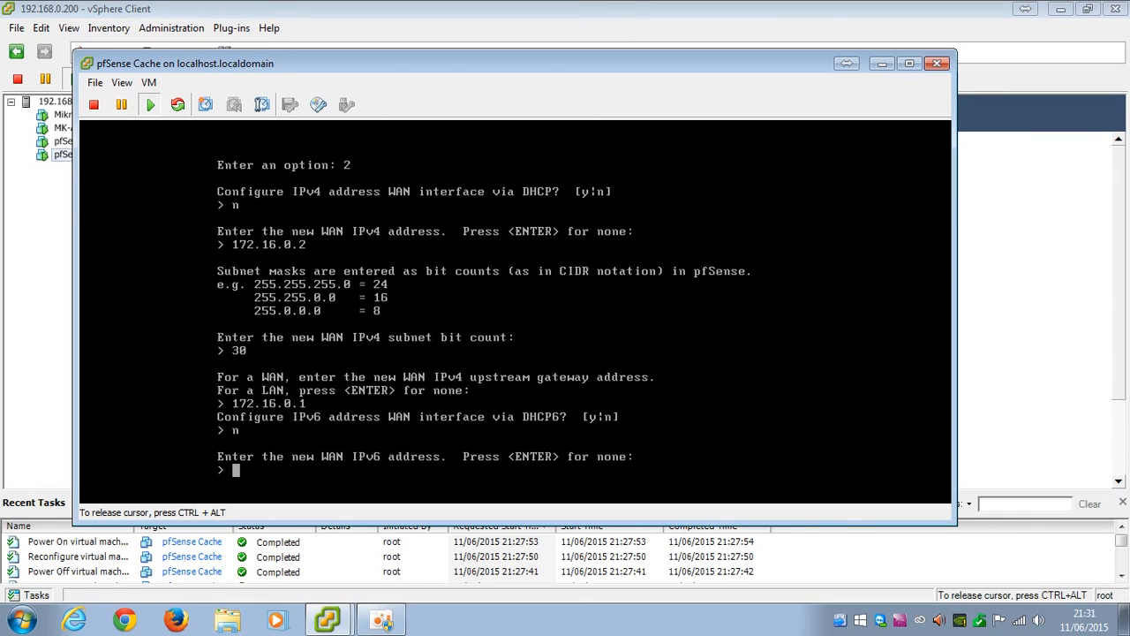
pyautogui.press('Return')
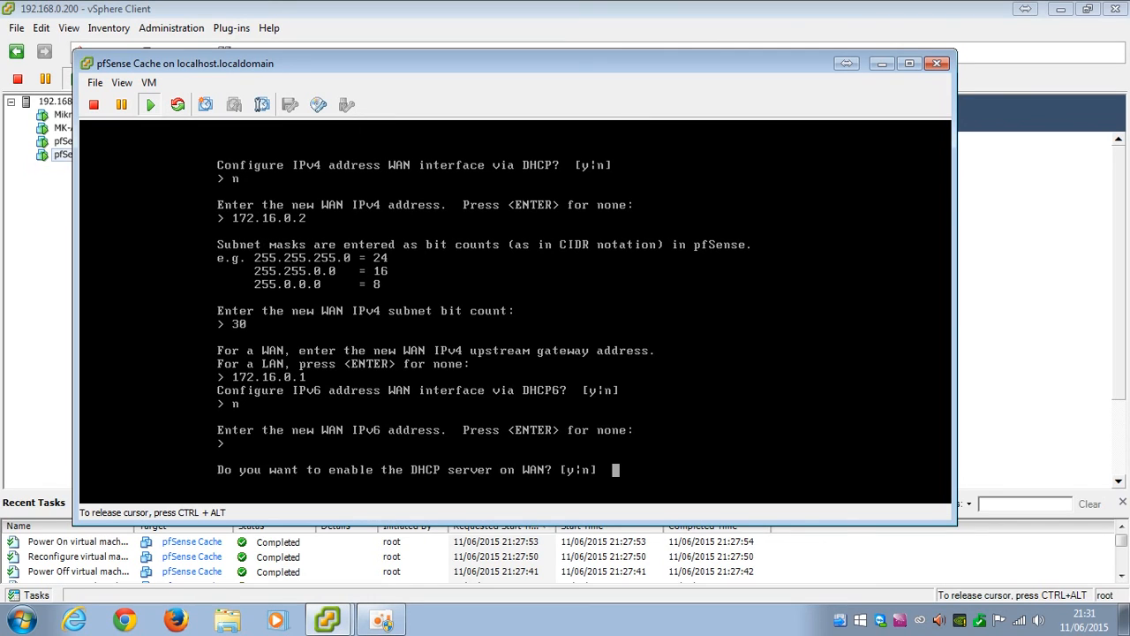
pyautogui.write('n')
pyautogui.press('Return')
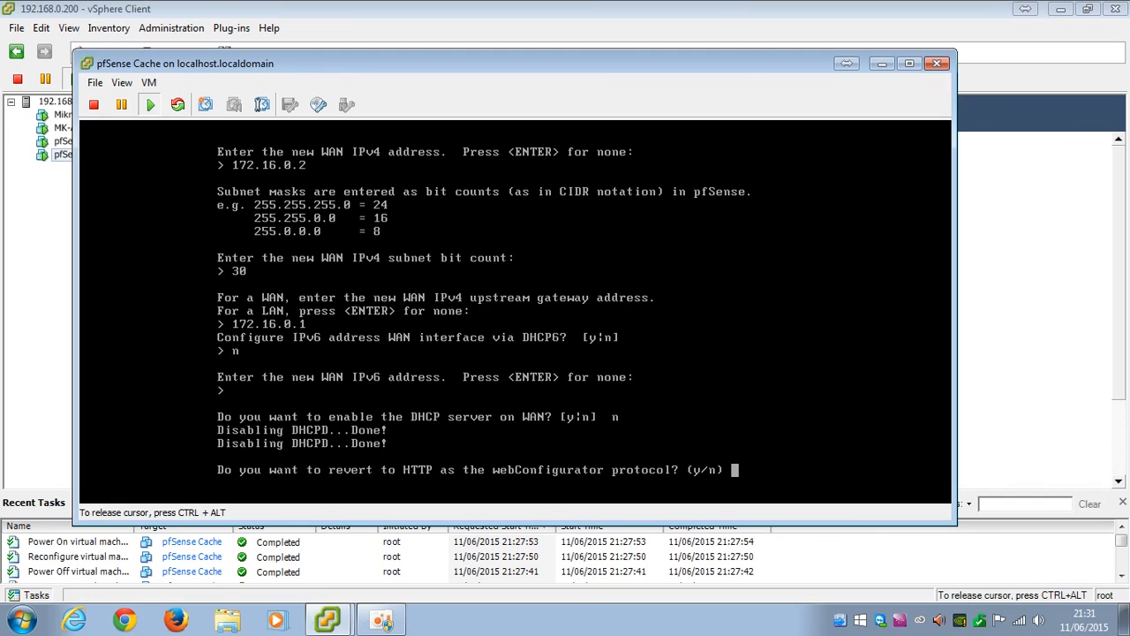
pyautogui.write('y')
pyautogui.press('Return')
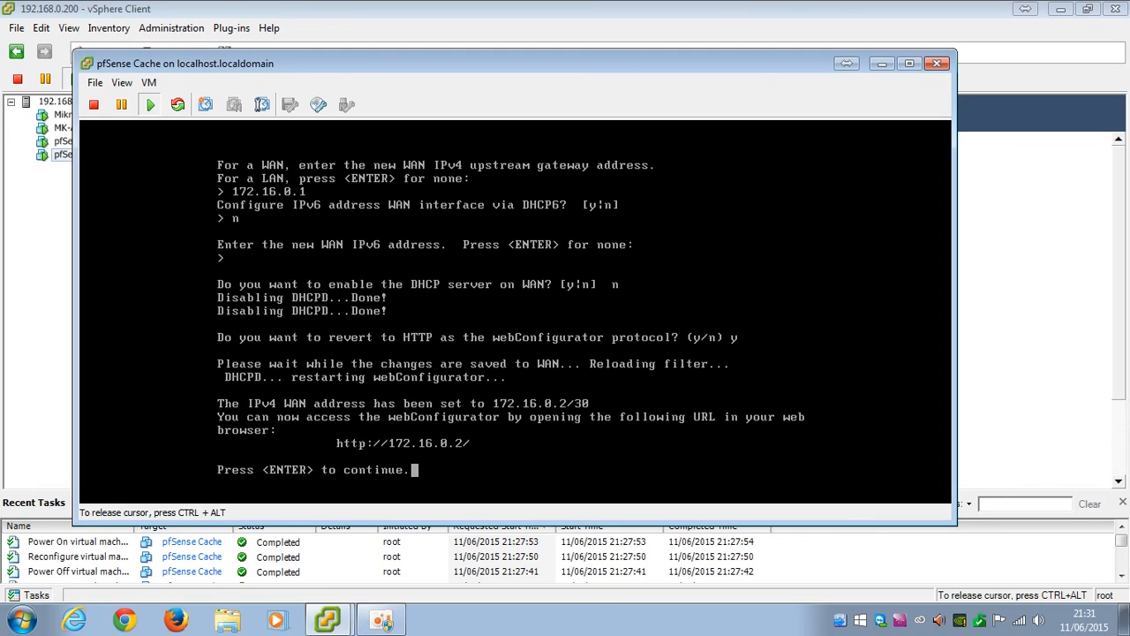
pyautogui.press('Return')
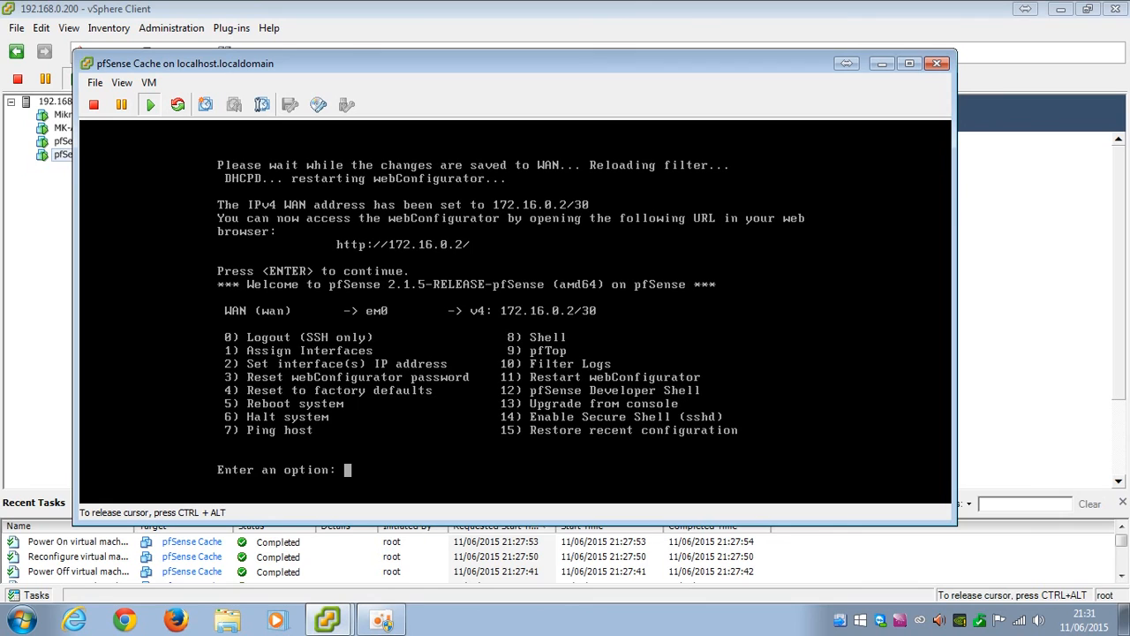
pyautogui.hotkey('ctrl', 'alt')
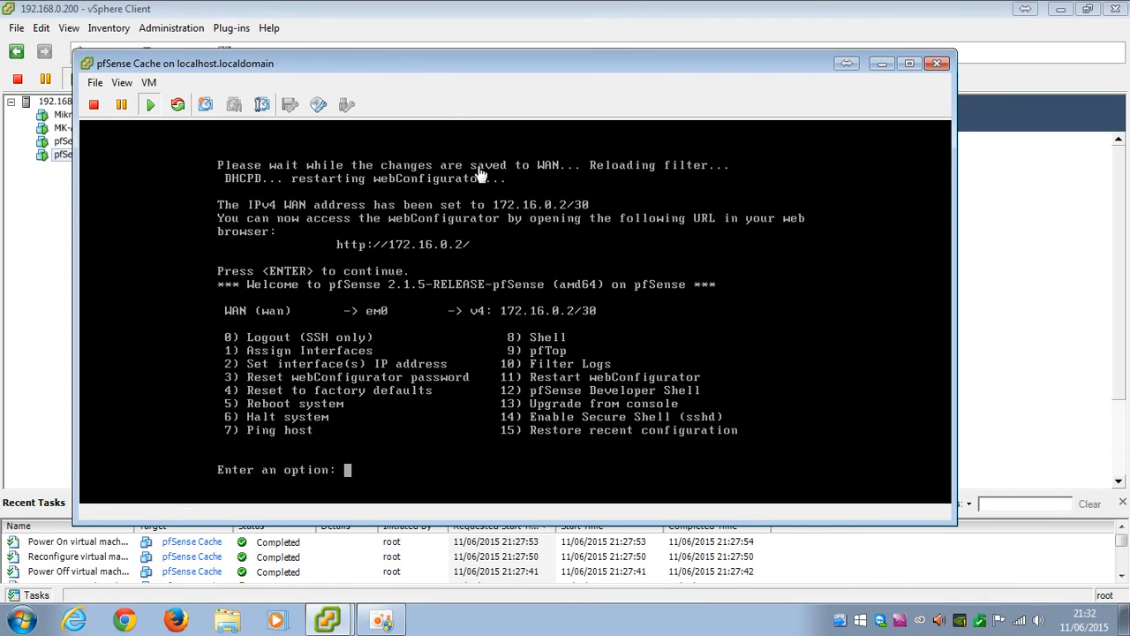
pyautogui.moveTo(420, 61); pyautogui.dragTo(488, 75)
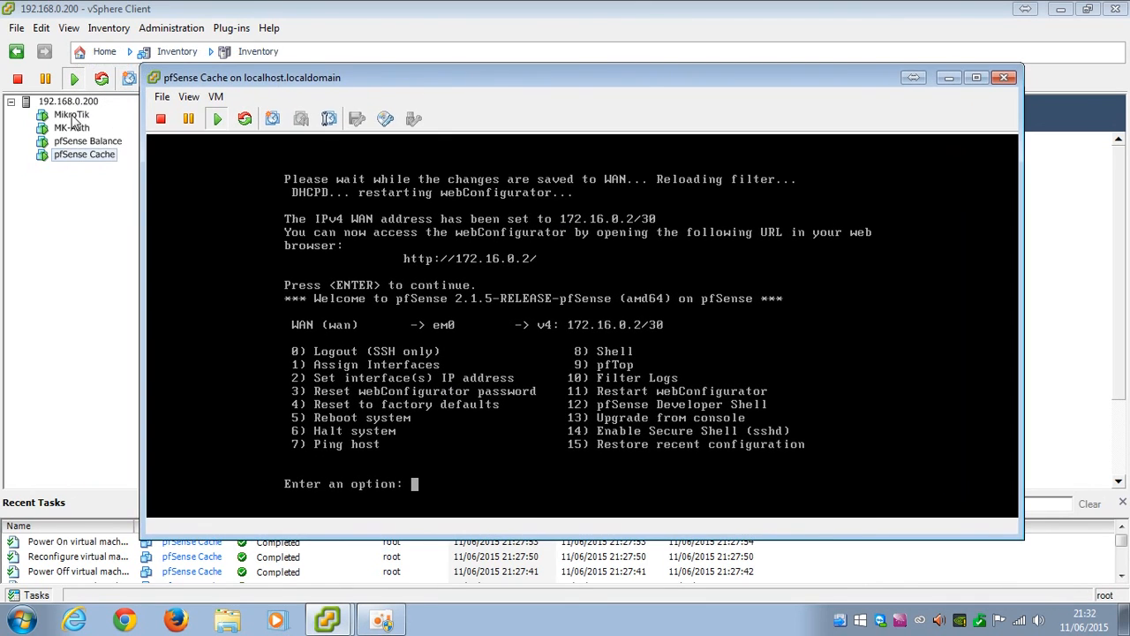
# Connect WinBox to the MikroTik router and ping 172.16.0.2 from a new terminal
pyautogui.click(1061, 11)
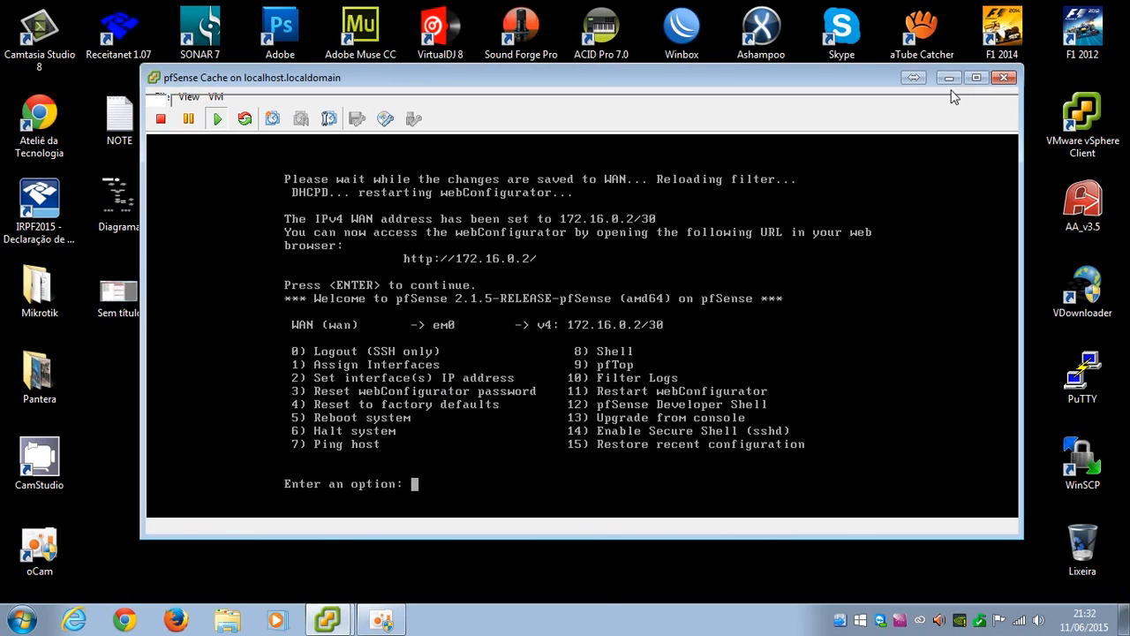
pyautogui.doubleClick(658, 39)
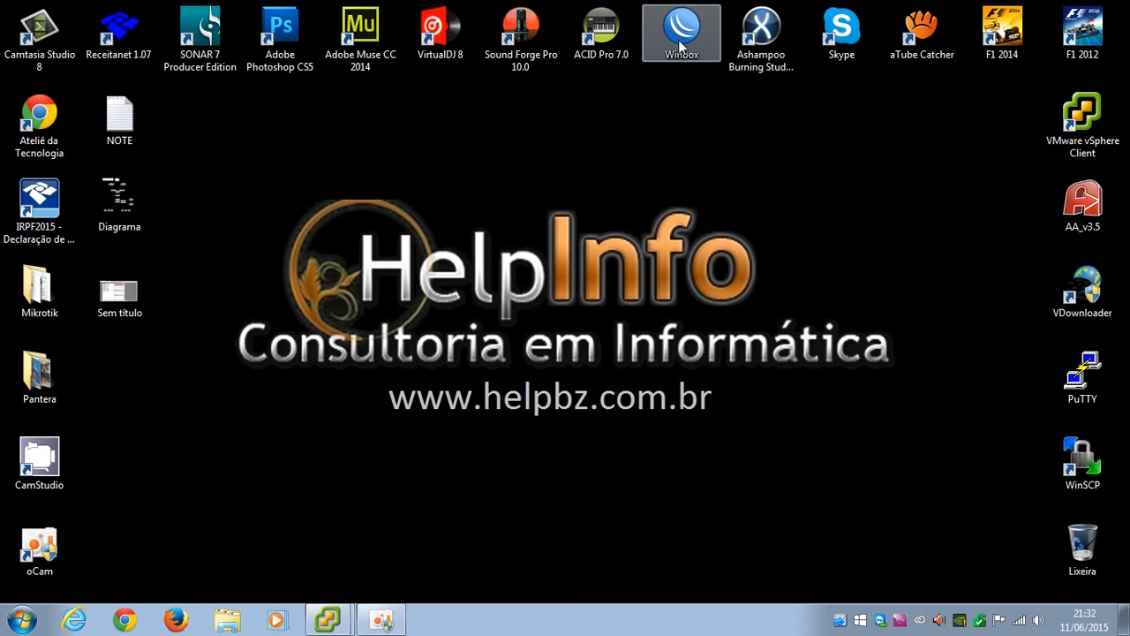
pyautogui.click(668, 146)
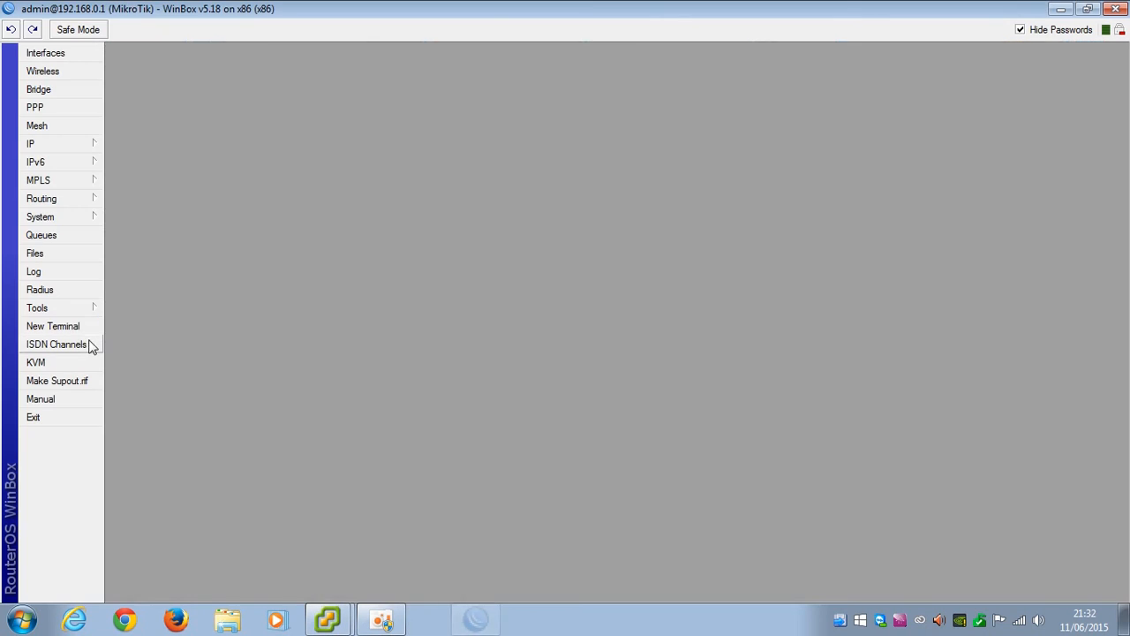
pyautogui.click(52, 326)
pyautogui.write('ping 172.16.0.2')
pyautogui.press('Return')
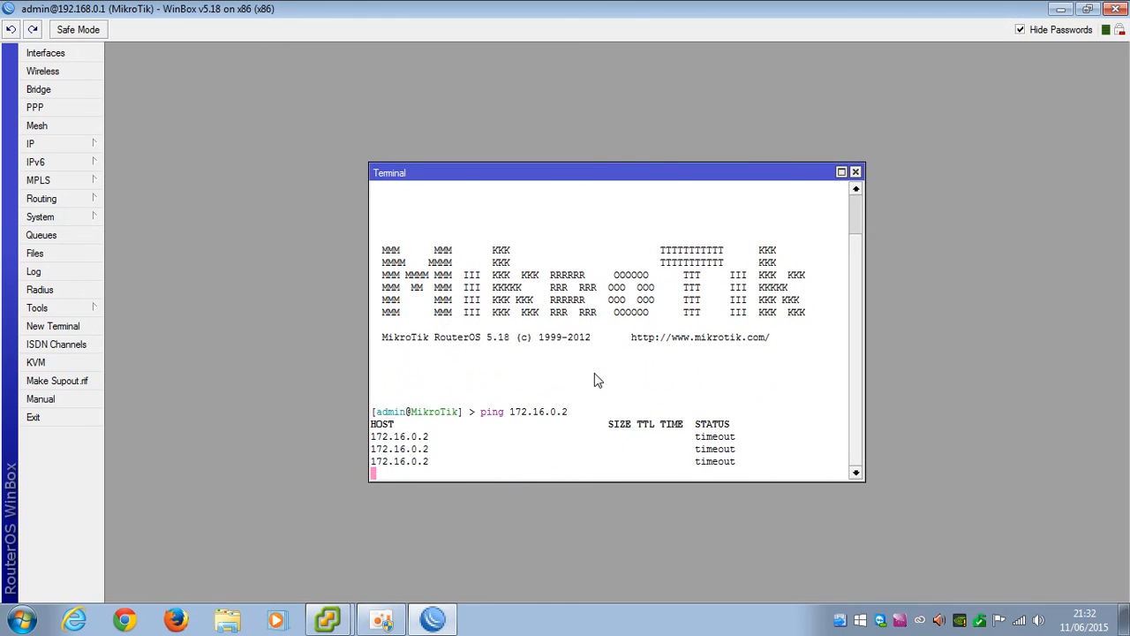
pyautogui.hotkey('ctrl', 'c')
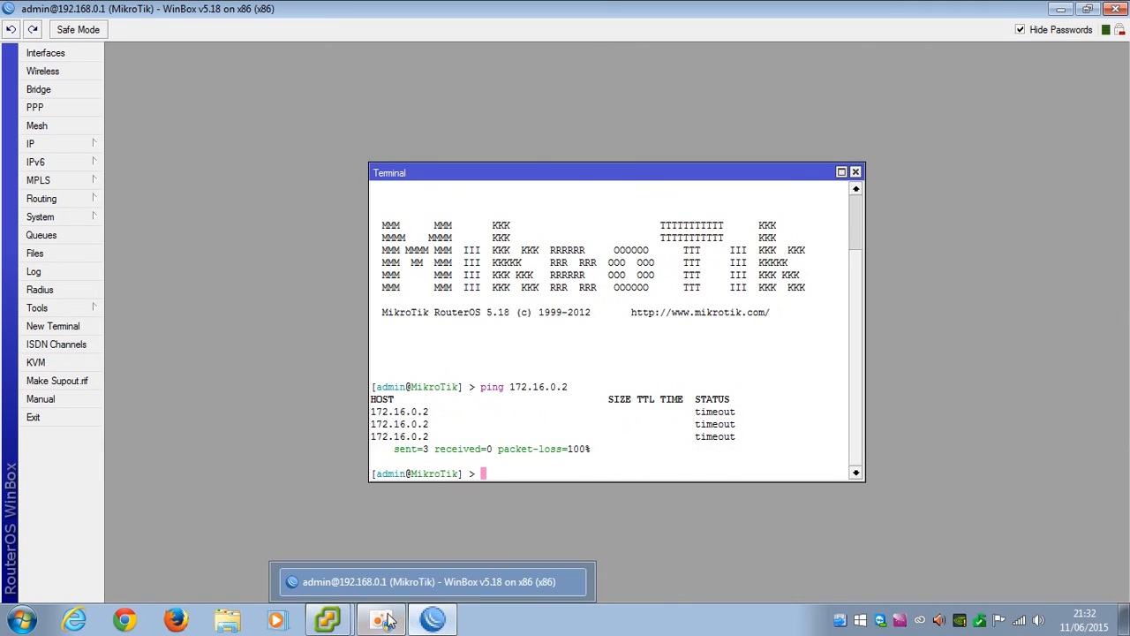
# Reboot pfSense from its console menu with option 5, confirming with y
pyautogui.moveTo(347, 622)
pyautogui.click(316, 583)
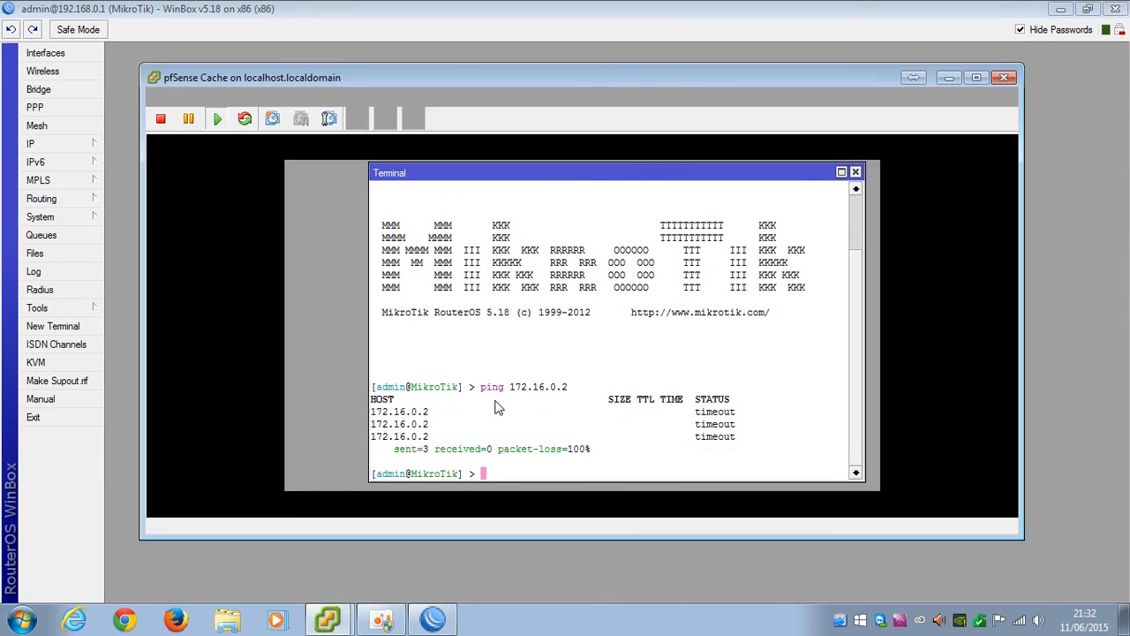
pyautogui.write('5')
pyautogui.press('Return')
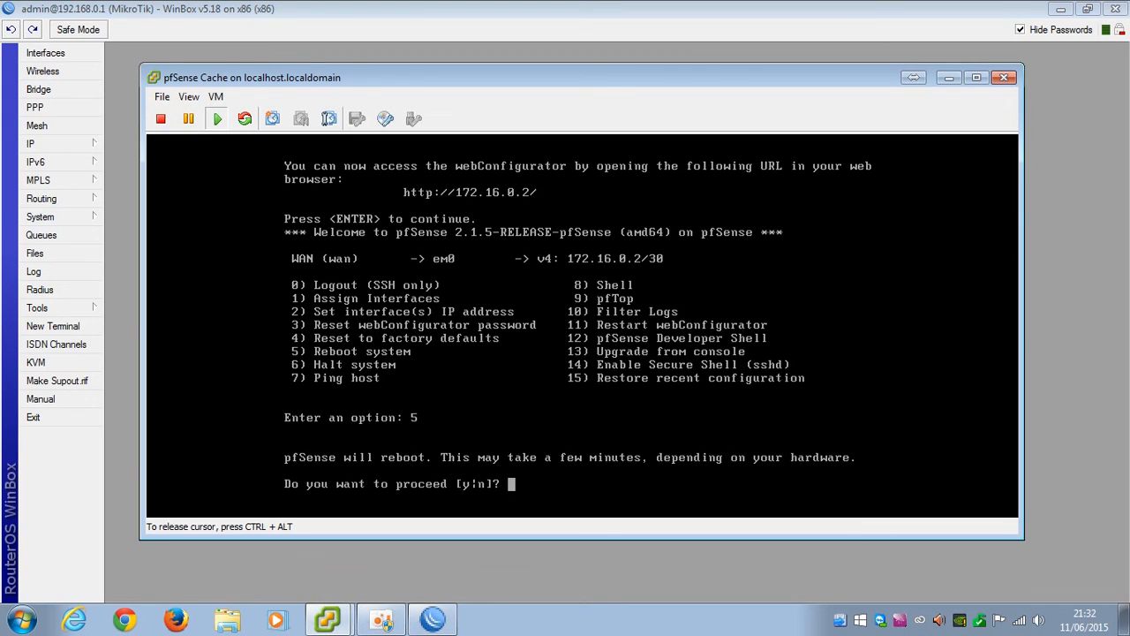
pyautogui.write('y')
pyautogui.press('Return')
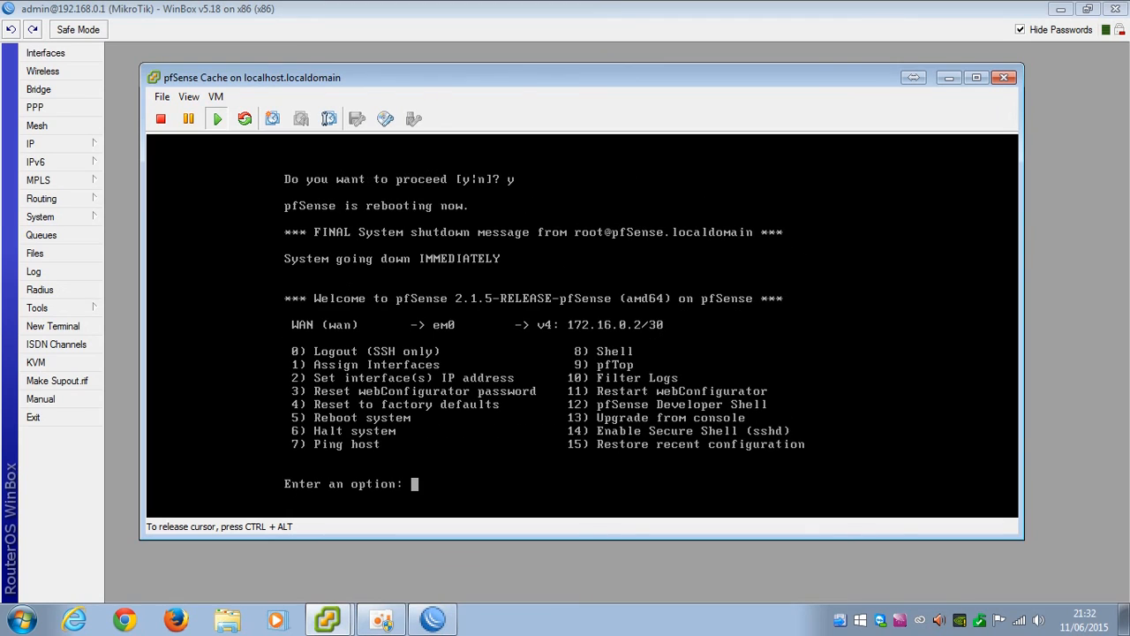
pyautogui.hotkey('ctrl', 'alt')
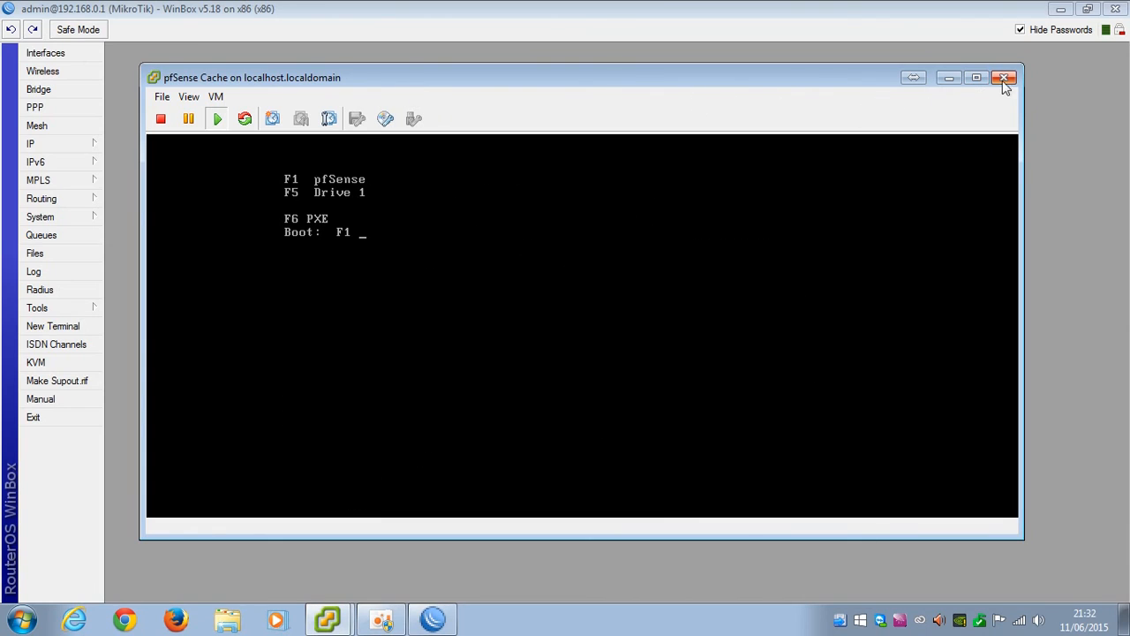
# Minimize the pfSense console and rerun the ping to 172.16.0.2 in WinBox
pyautogui.click(951, 79)
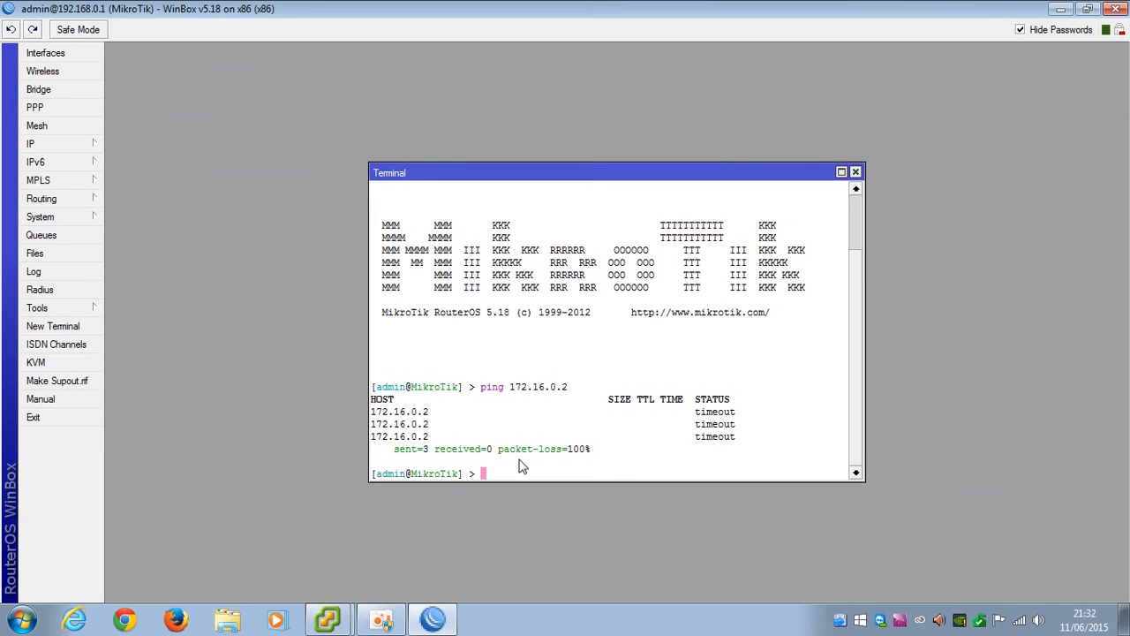
pyautogui.press('Up')
pyautogui.press('Return')
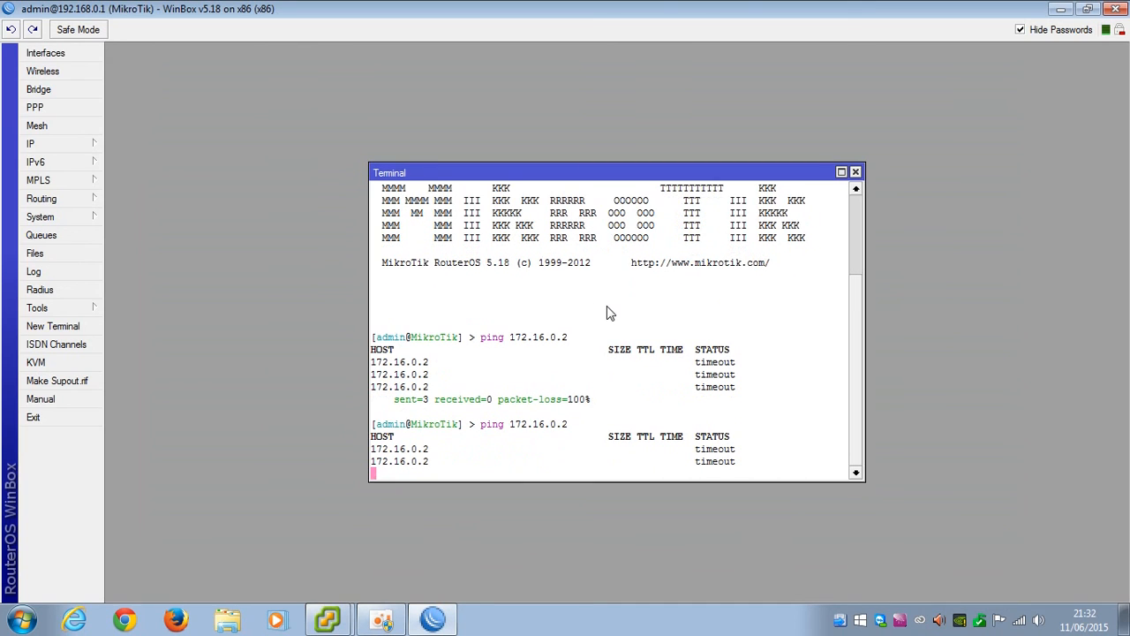
# Check the pfSense console showing WAN 172.16.0.2/30, minimize it, and close the ping terminal
pyautogui.click(332, 621)
pyautogui.click(362, 583)
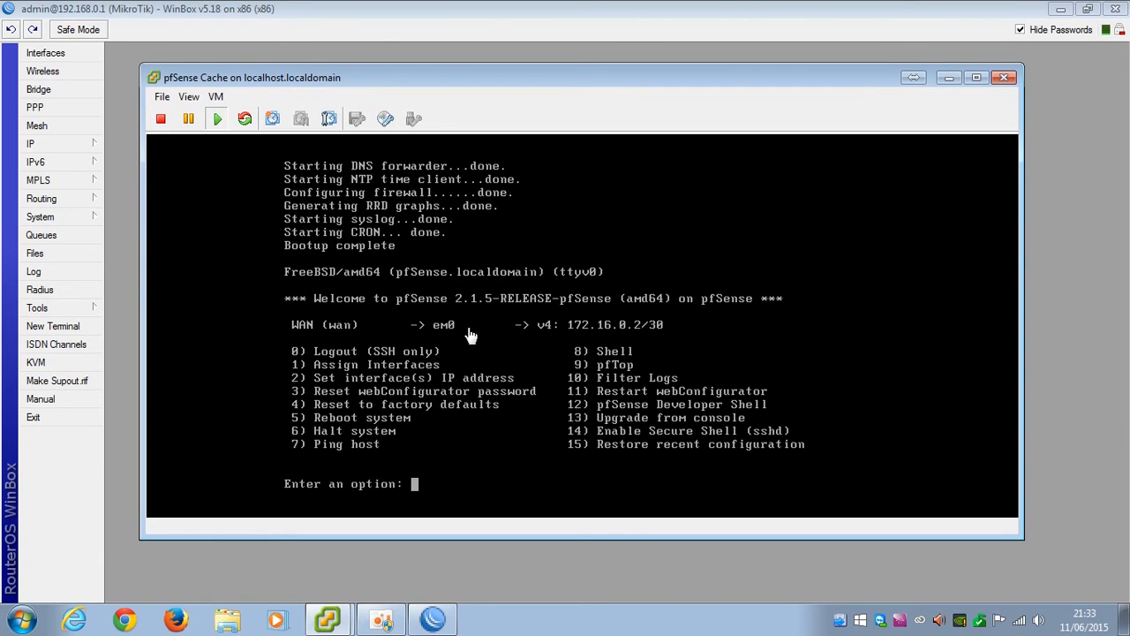
pyautogui.click(950, 80)
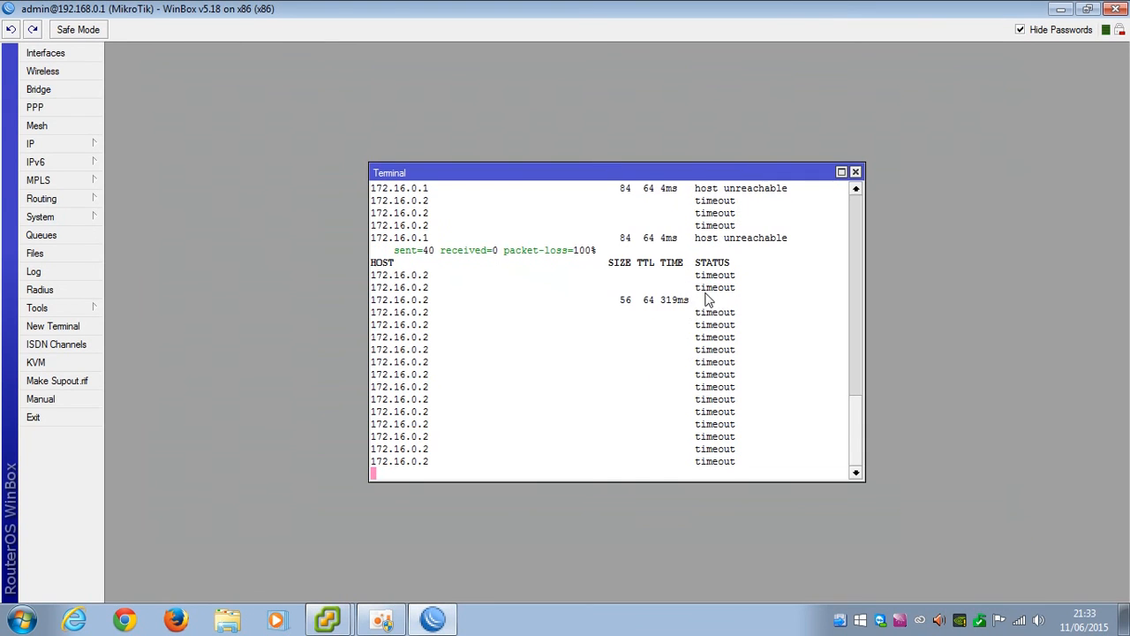
pyautogui.click(854, 171)
pyautogui.click(125, 619)
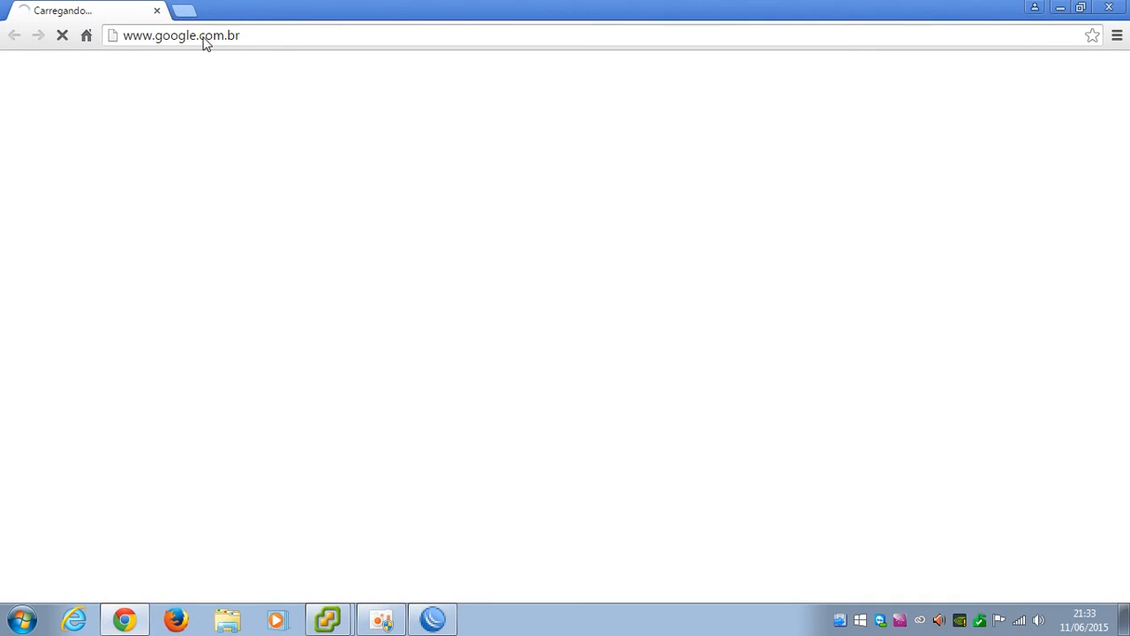
# Load the pfSense web interface at 172.16.0.2 in Chrome
pyautogui.click(204, 39)
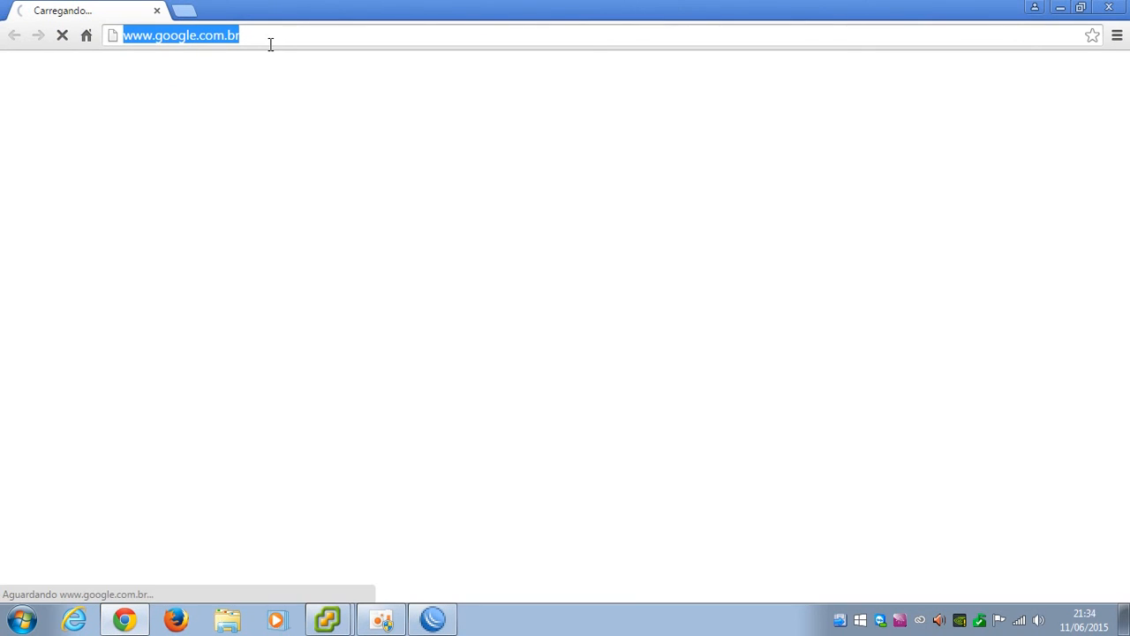
pyautogui.write('172.16.0.2')
pyautogui.press('Return')
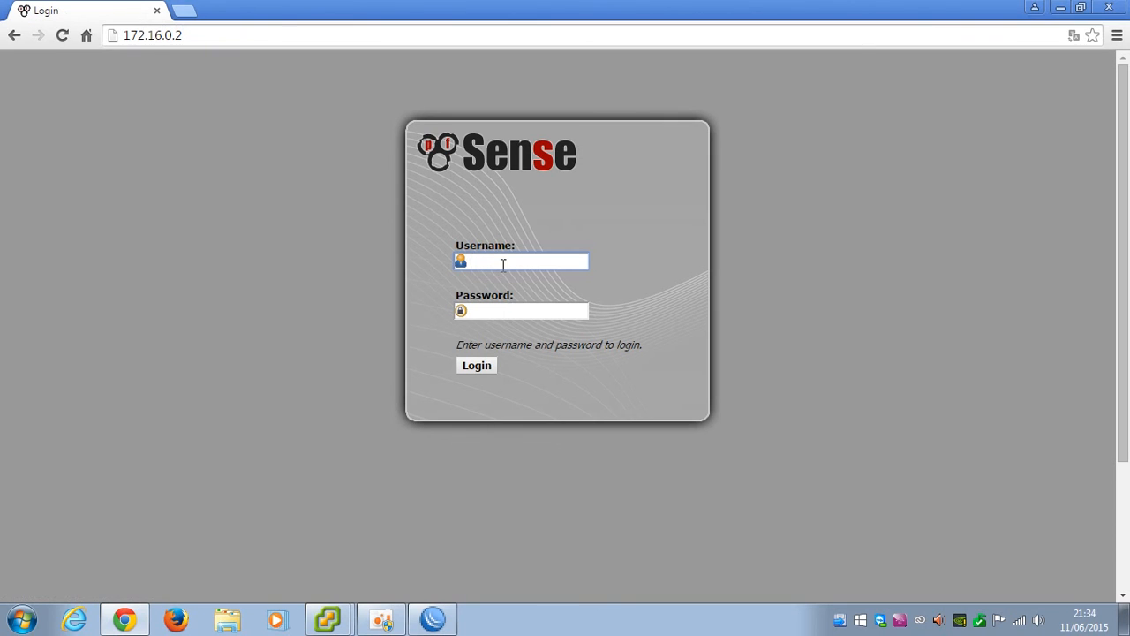
# Sign in with the admin username and password, then advance past the wizard intro
pyautogui.write('admin')
pyautogui.press('Tab')
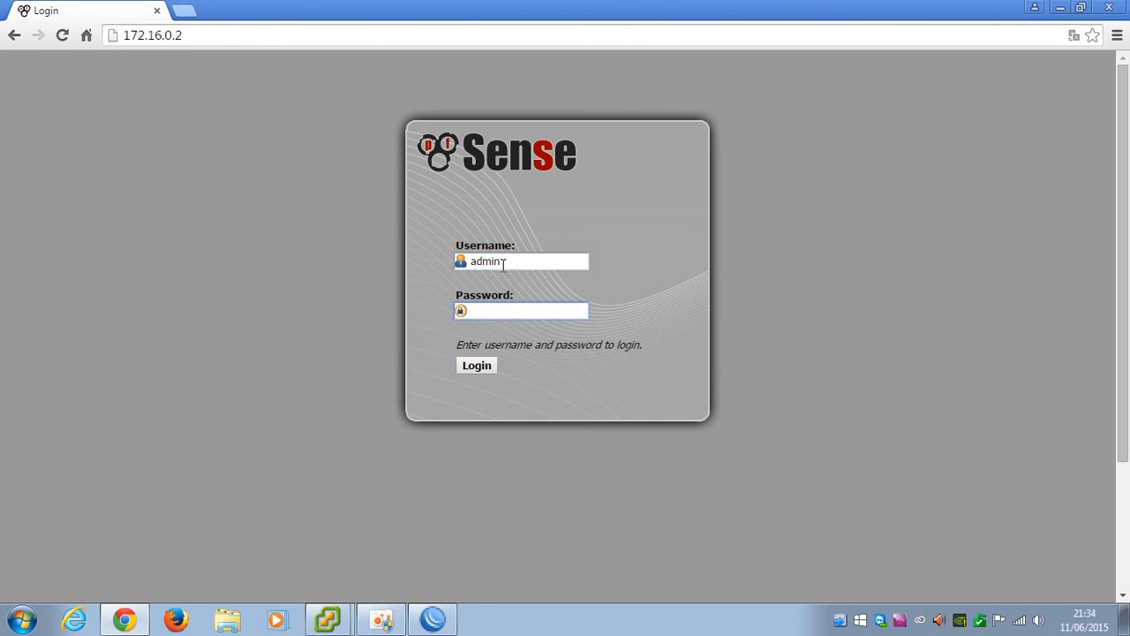
pyautogui.write('pfsense')
pyautogui.press('Return')
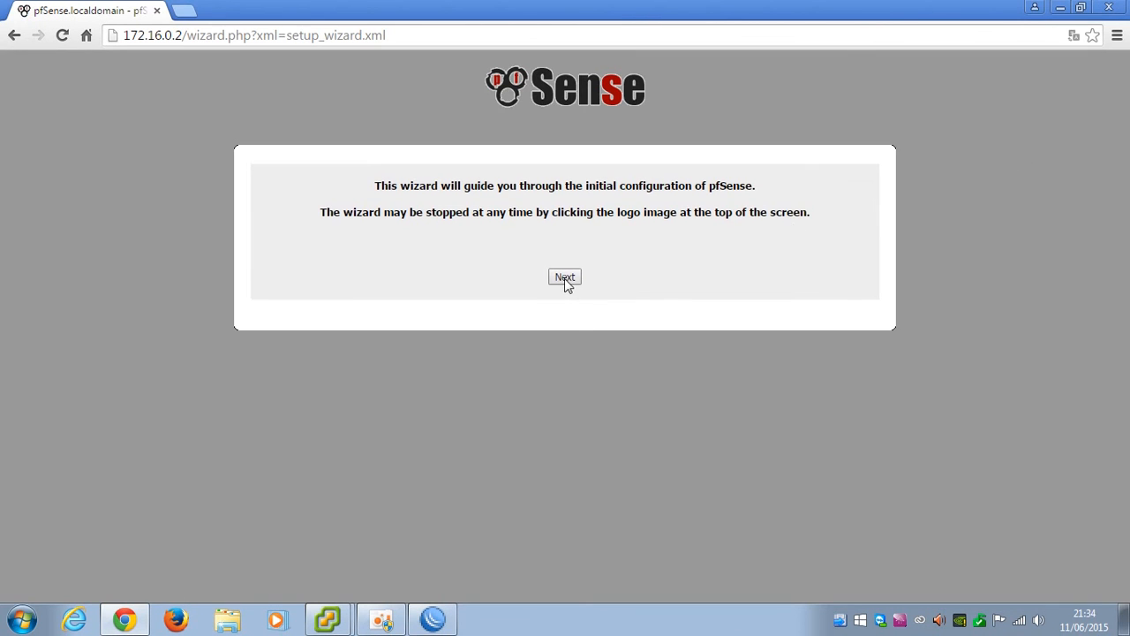
pyautogui.click(564, 278)
pyautogui.click(565, 369)
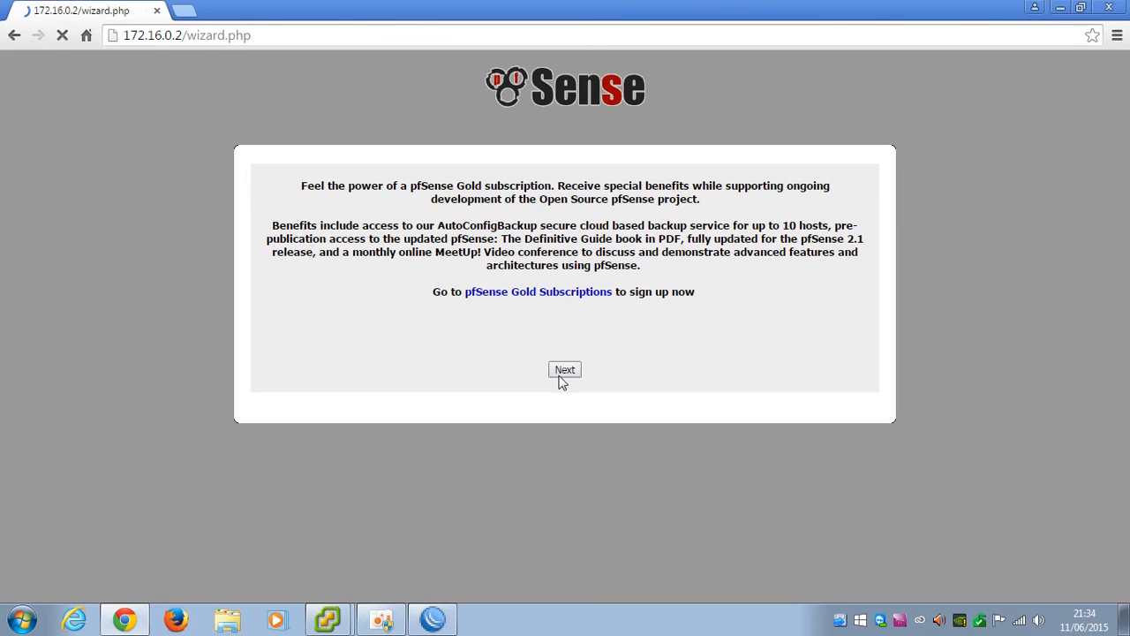
# Enter 8.8.4.4 as the primary and 8.8.8.8 as the secondary DNS server
pyautogui.click(444, 325)
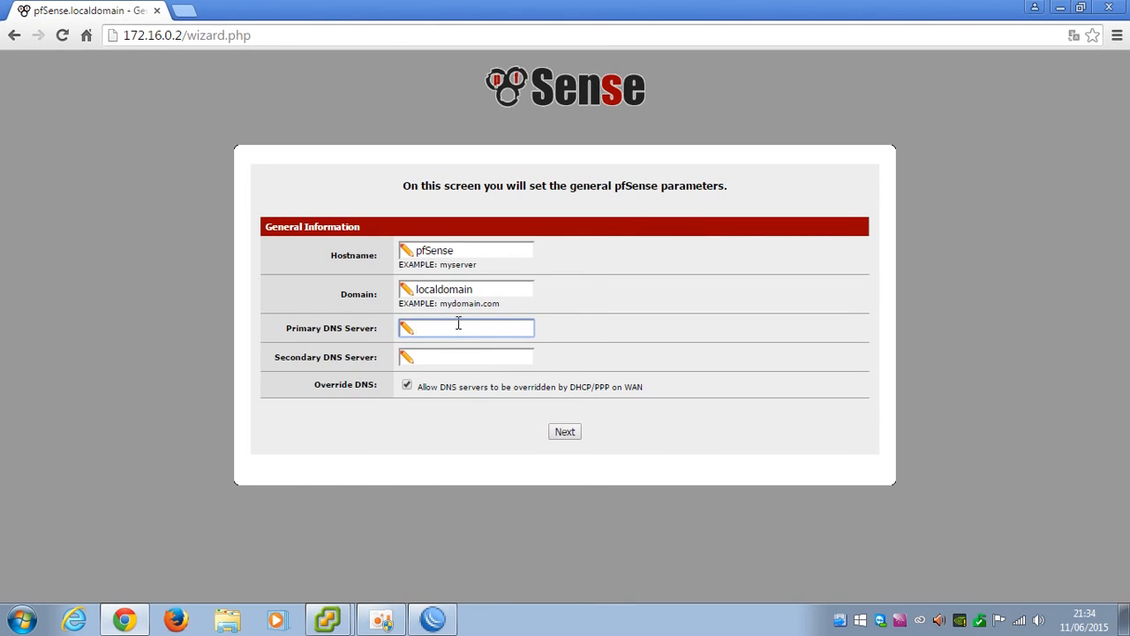
pyautogui.write('8.8.4.4')
pyautogui.press('Tab')
pyautogui.write('8.8')
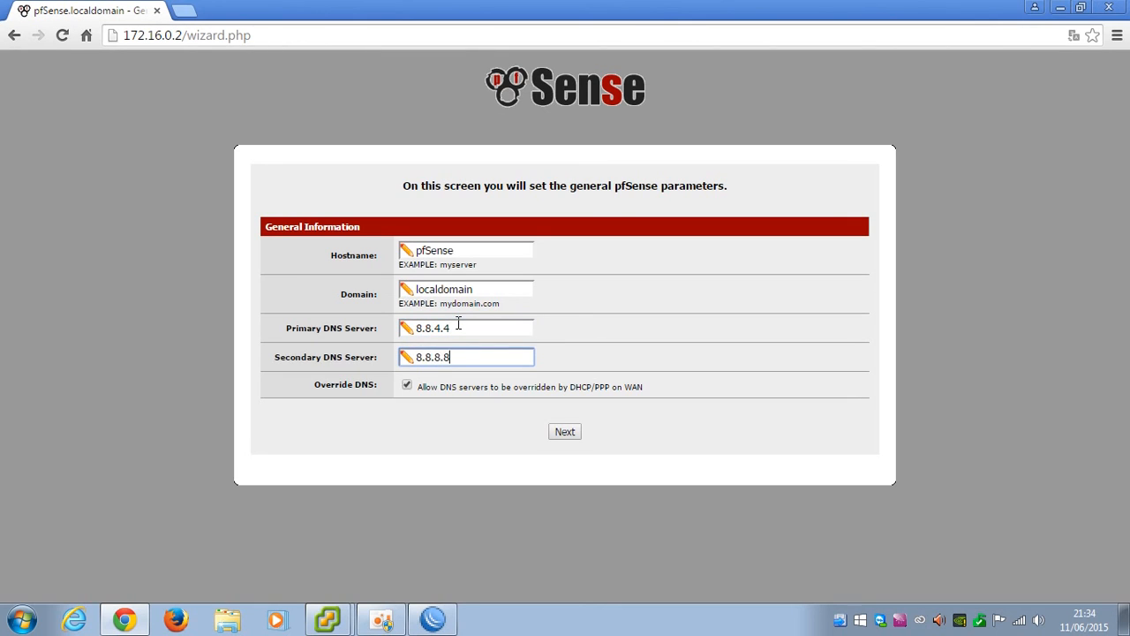
# Set the wizard time zone to America/Sao_Paulo and select the existing time server hostname
pyautogui.click(572, 436)
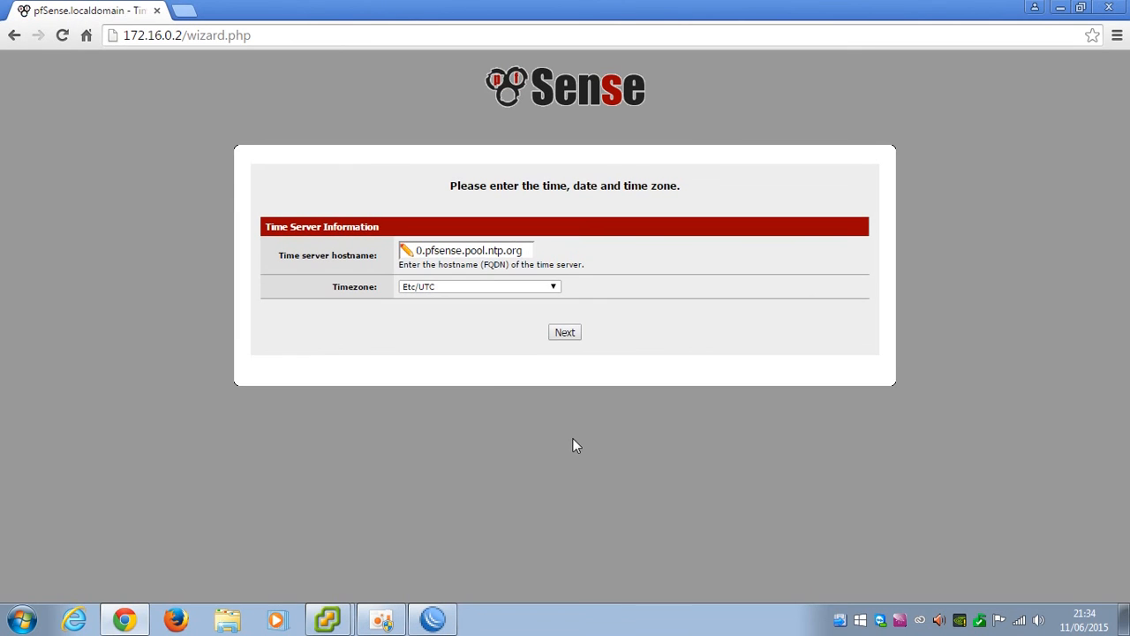
pyautogui.click(443, 289)
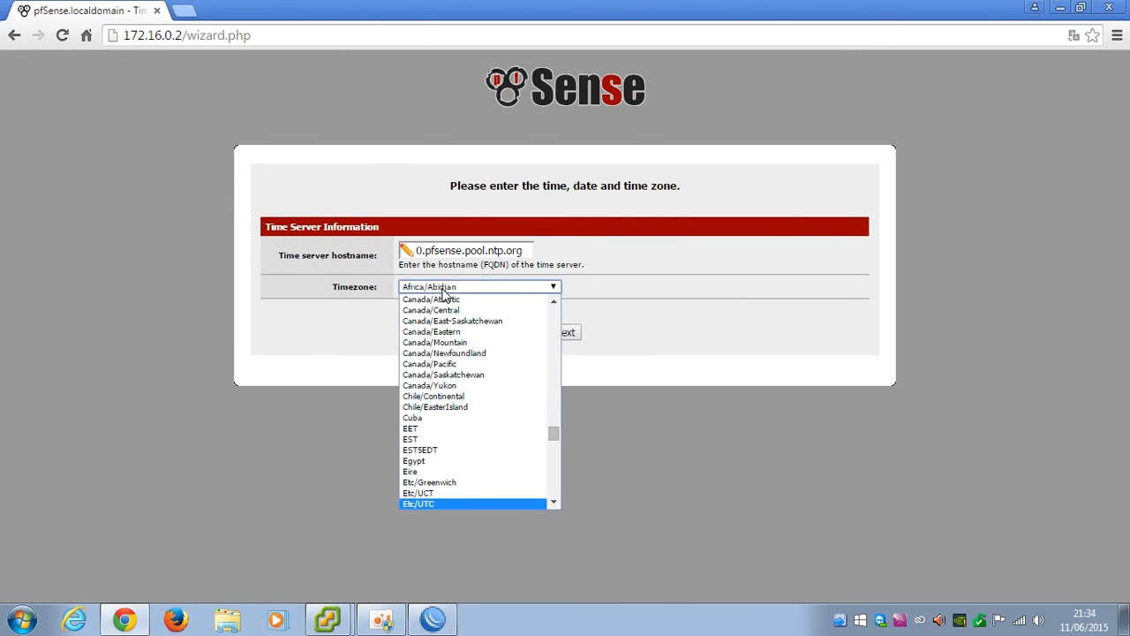
pyautogui.write('am')
pyautogui.press('pagedown')
pyautogui.press('pagedown')
pyautogui.press('pagedown')
pyautogui.press('pagedown')
pyautogui.press('pagedown')
pyautogui.press('pagedown')
pyautogui.press('pagedown')
pyautogui.press('pagedown')
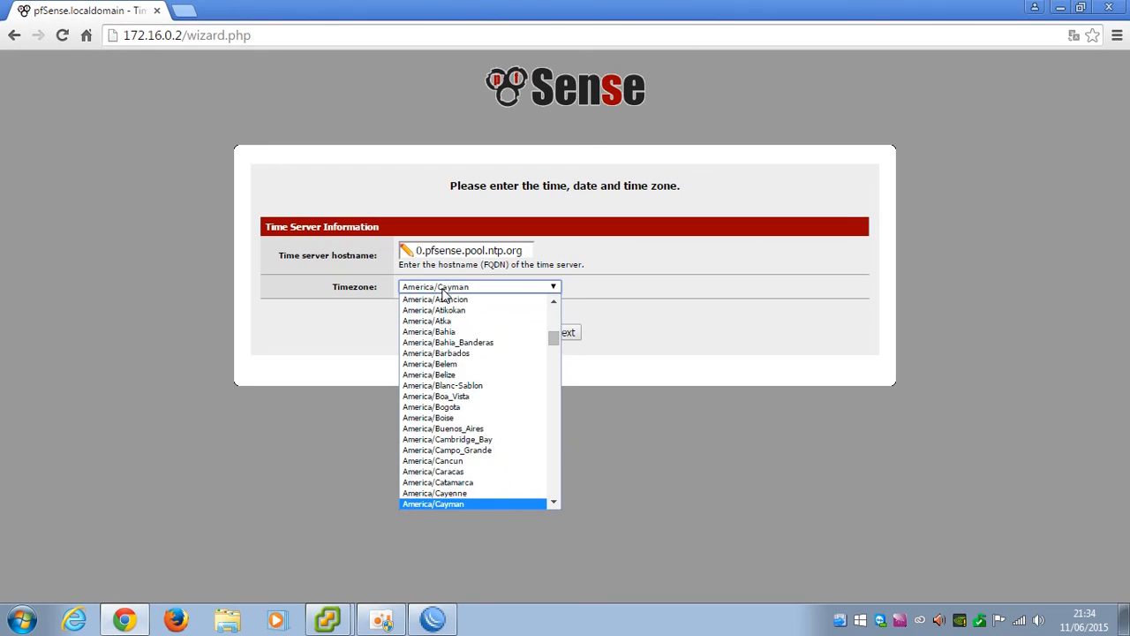
pyautogui.press('pagedown')
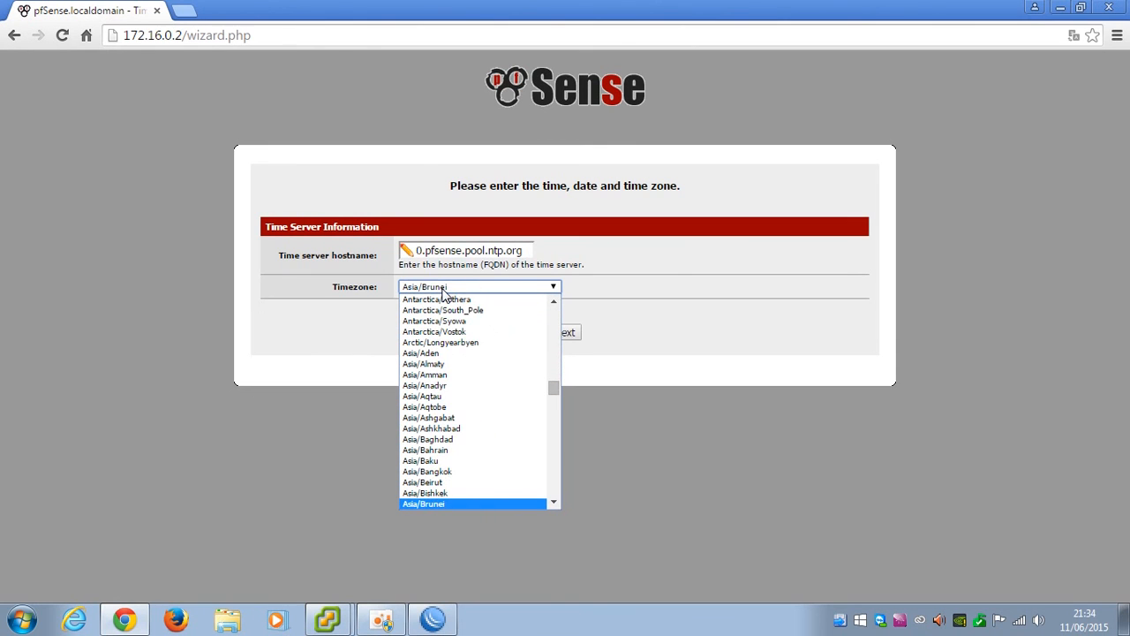
pyautogui.press('pageup')
pyautogui.press('pageup')
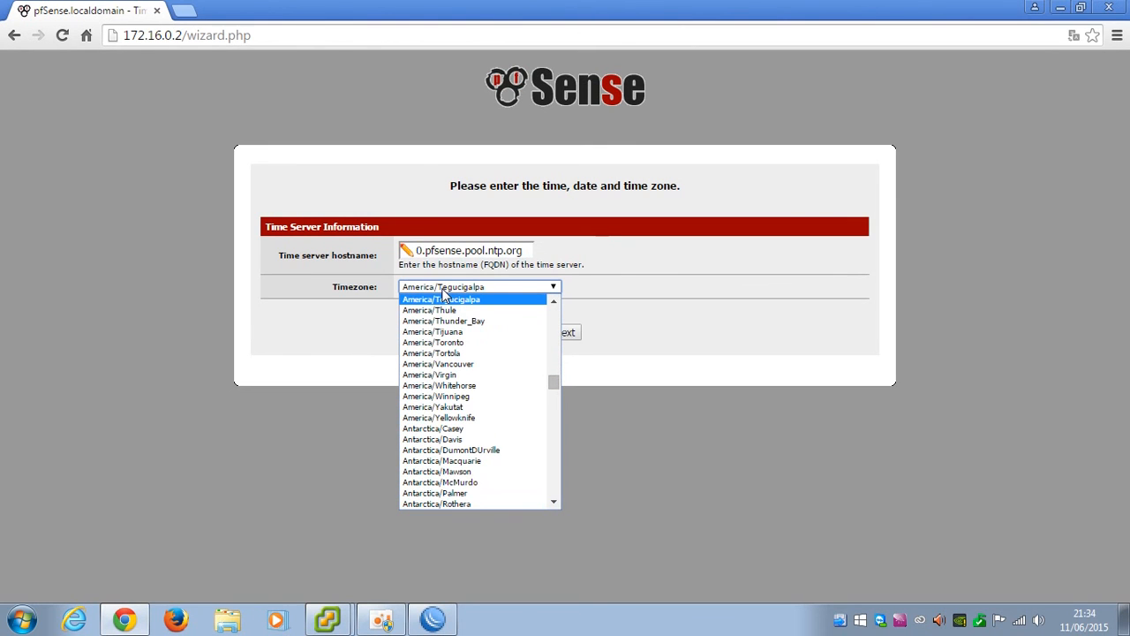
pyautogui.press('pageup')
pyautogui.press('Up')
pyautogui.press('Up')
pyautogui.press('Up')
pyautogui.press('Up')
pyautogui.press('Up')
pyautogui.press('Up')
pyautogui.press('Up')
pyautogui.press('Up')
pyautogui.press('Up')
pyautogui.press('Up')
pyautogui.press('Up')
pyautogui.press('Up')
pyautogui.press('Up')
pyautogui.press('Up')
pyautogui.press('Up')
pyautogui.press('Up')
pyautogui.press('Up')
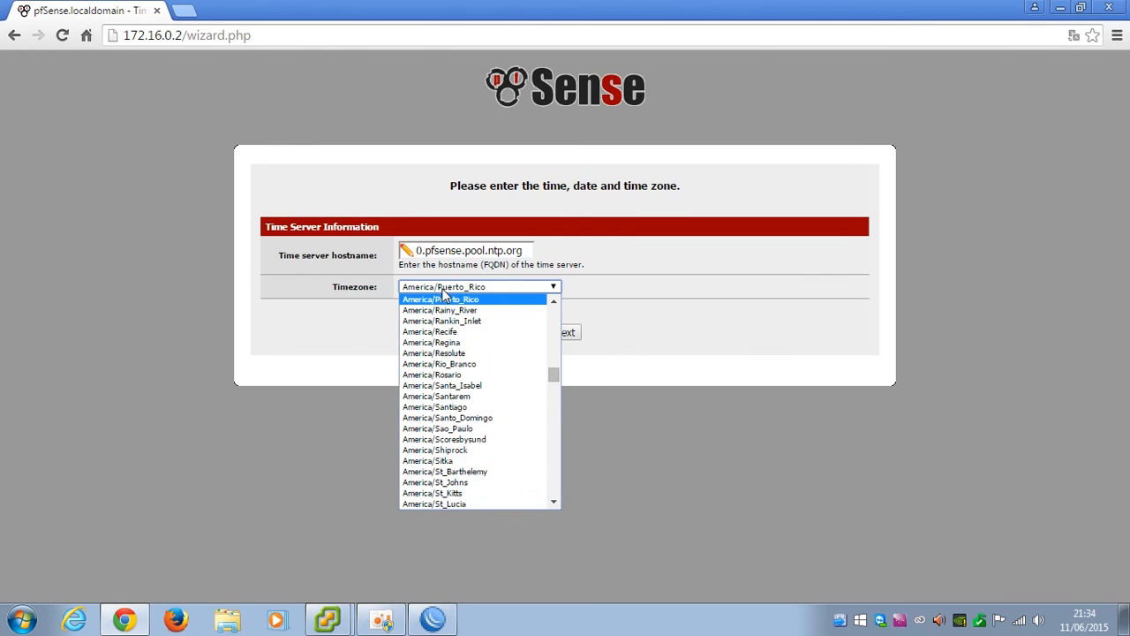
pyautogui.press('Up')
pyautogui.press('Up')
pyautogui.press('Up')
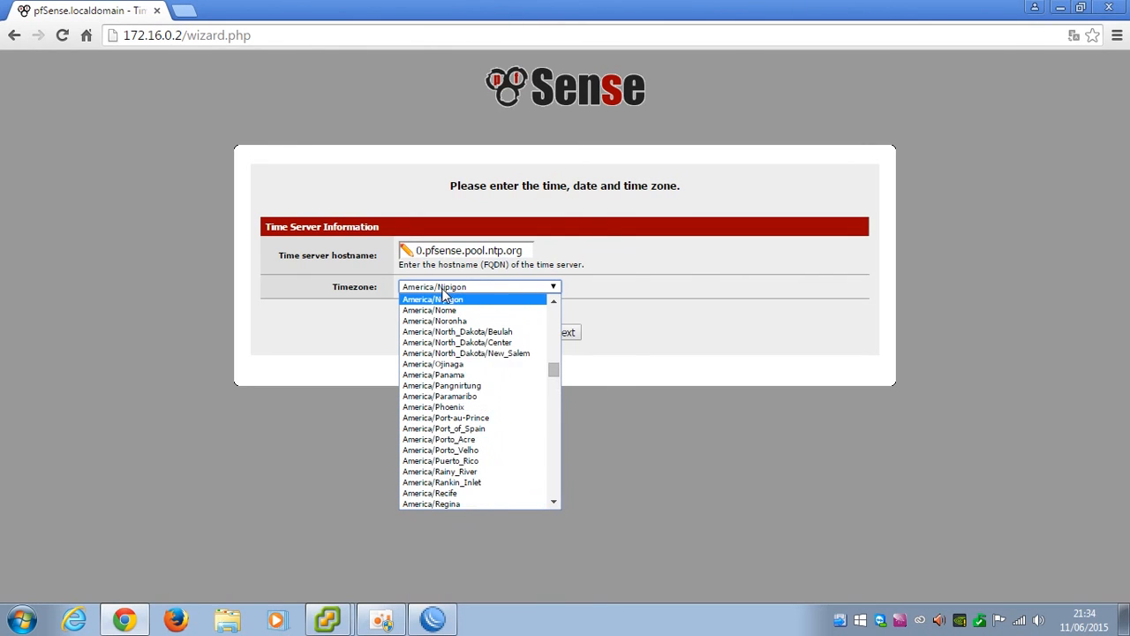
pyautogui.scroll(-10, 500, 466)
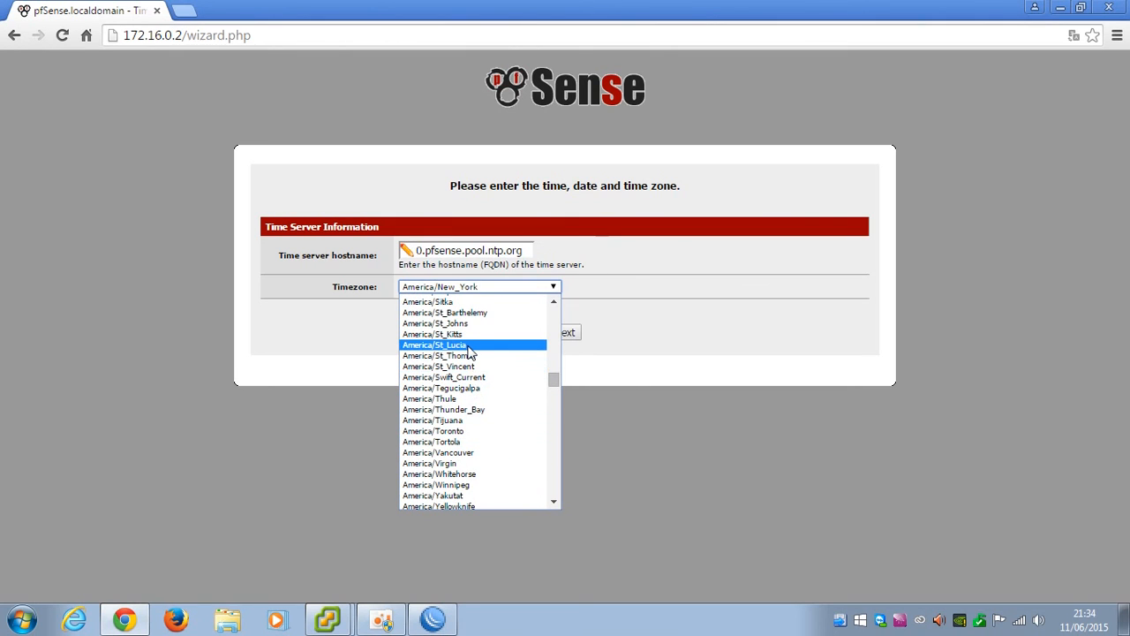
pyautogui.scroll(5, 470, 351)
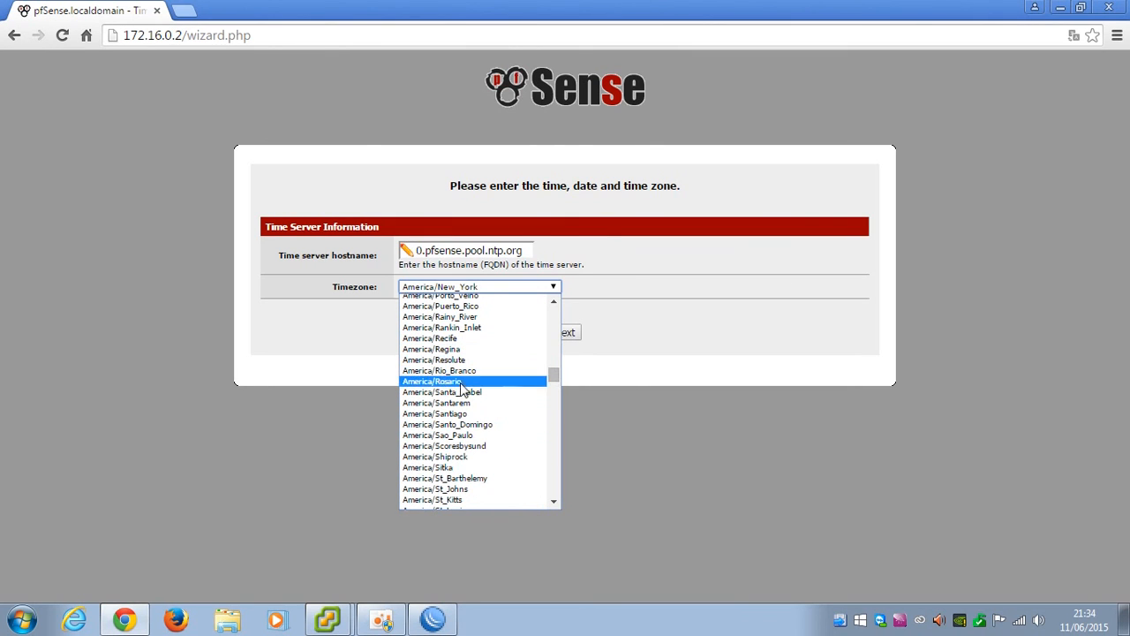
pyautogui.click(455, 435)
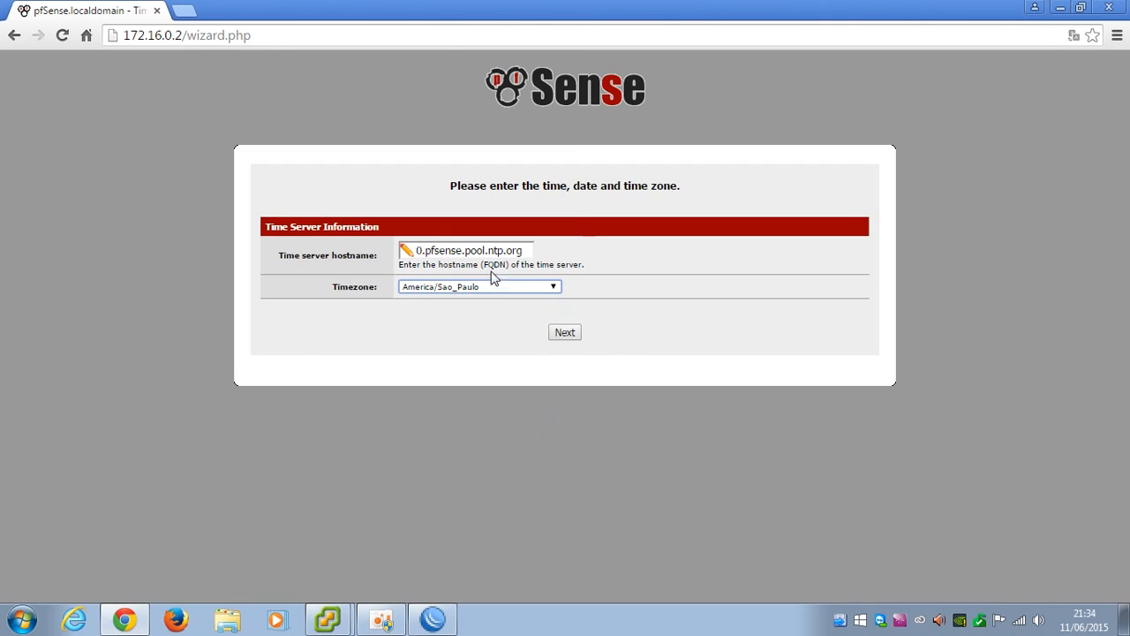
pyautogui.moveTo(526, 251); pyautogui.dragTo(350, 256)
# Search google.com.br for ntpbr in a new browser tab
pyautogui.click(183, 11)
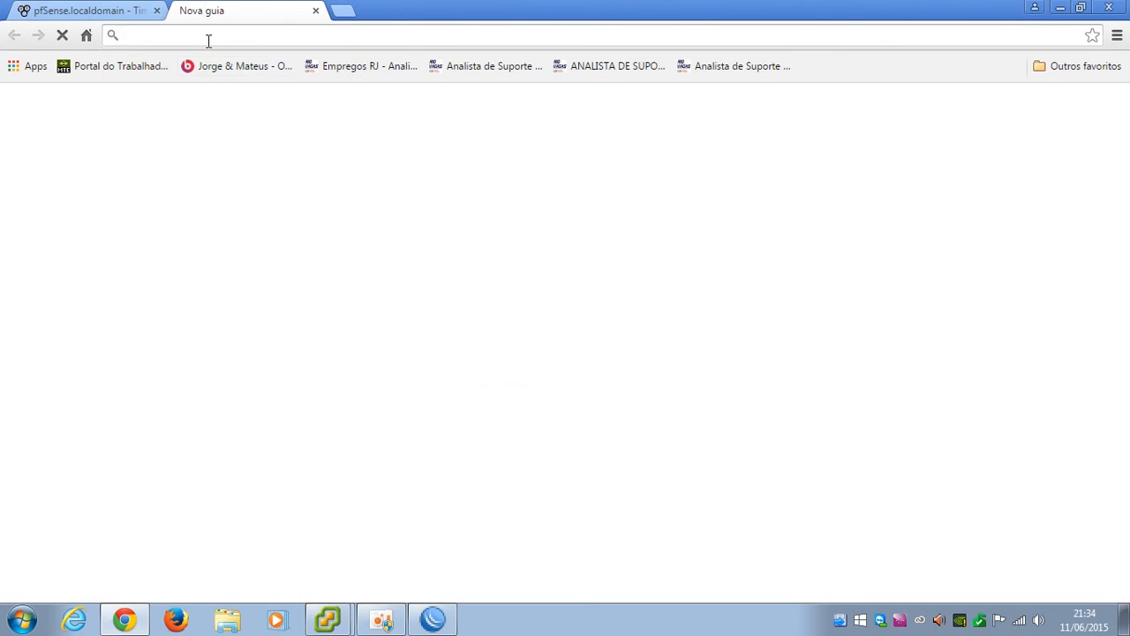
pyautogui.write('google.com.br')
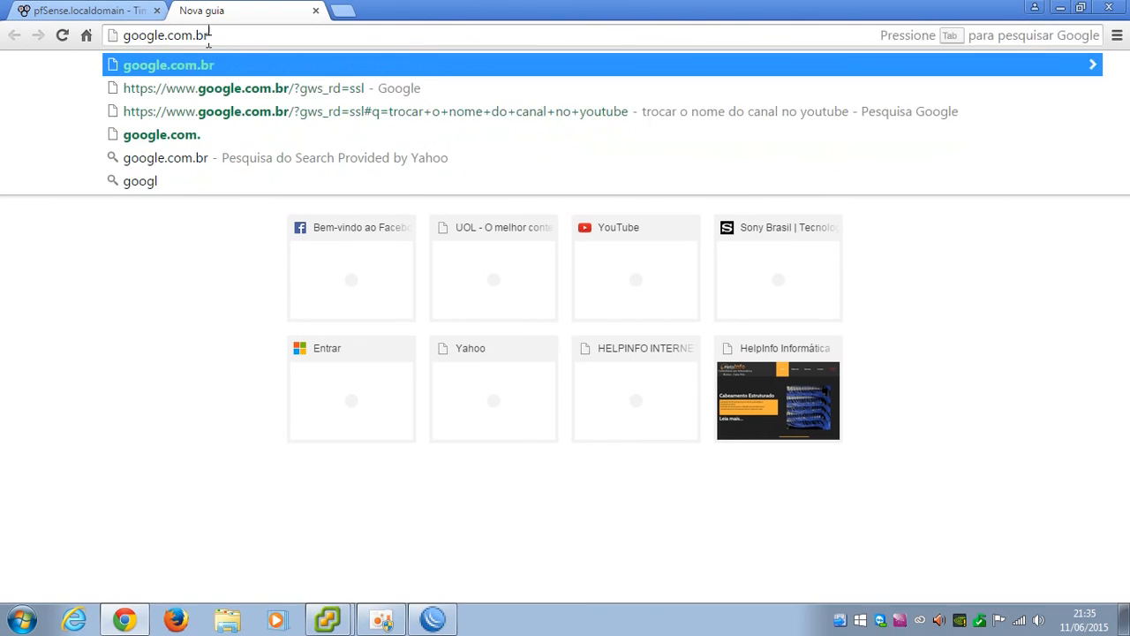
pyautogui.press('Return')
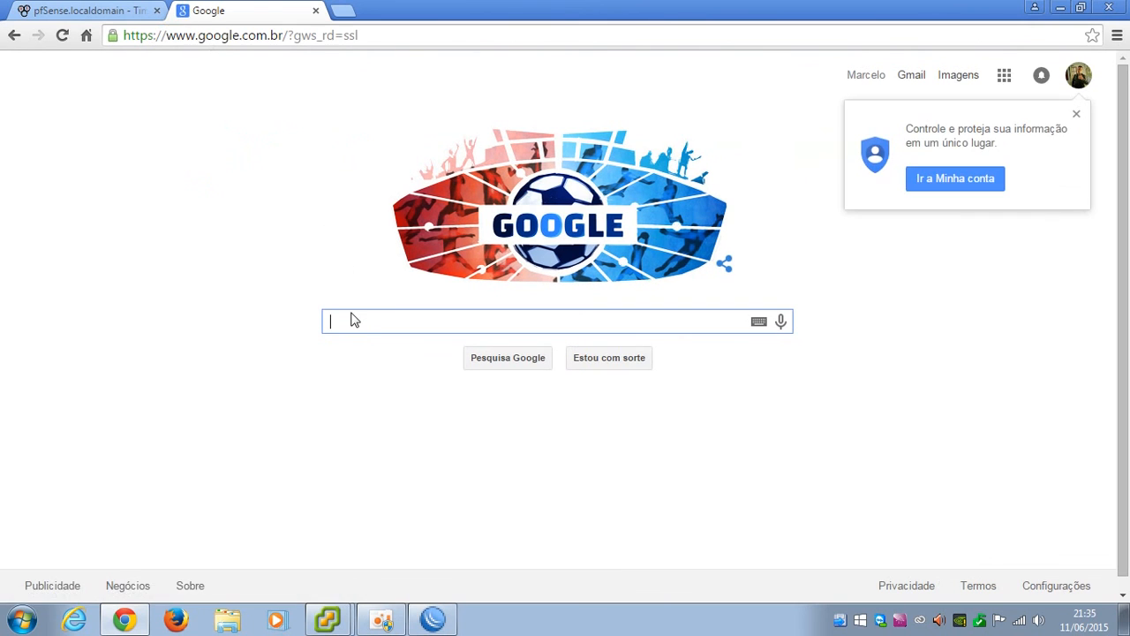
pyautogui.write('ntpbr')
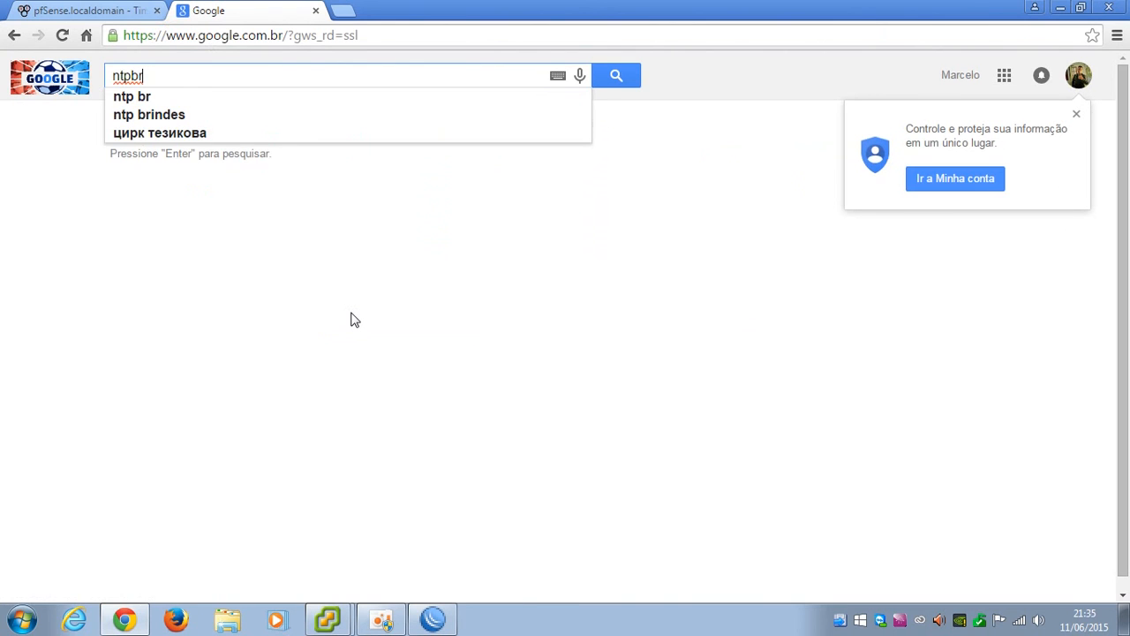
pyautogui.press('Return')
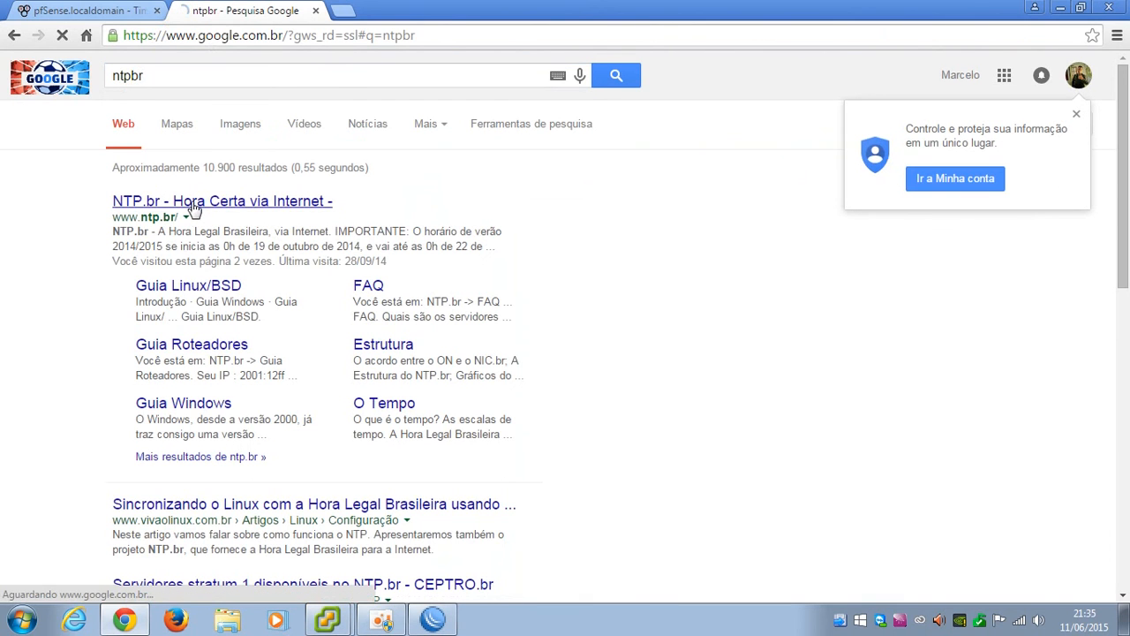
# Open the NTP.br site and select the server name a.st1.ntp.br
pyautogui.click(201, 201)
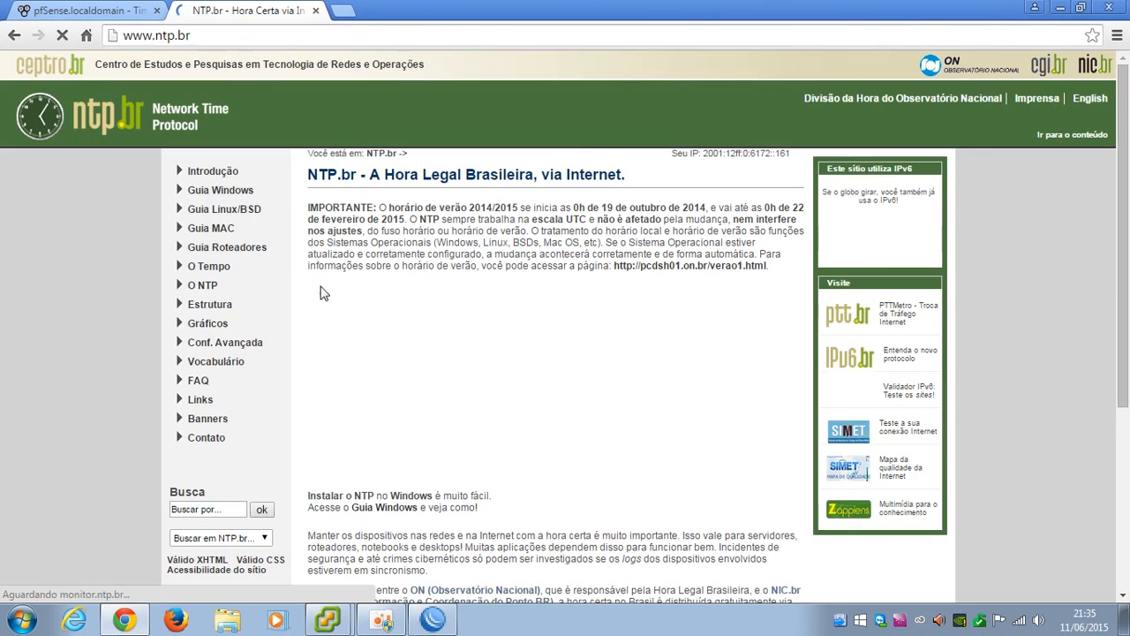
pyautogui.scroll(-3, 393, 496)
pyautogui.moveTo(364, 481); pyautogui.dragTo(324, 477)
# Paste a.st1.ntp.br as the wizard's time server and continue to the WAN step
pyautogui.hotkey('ctrl', 'c')
pyautogui.click(118, 11)
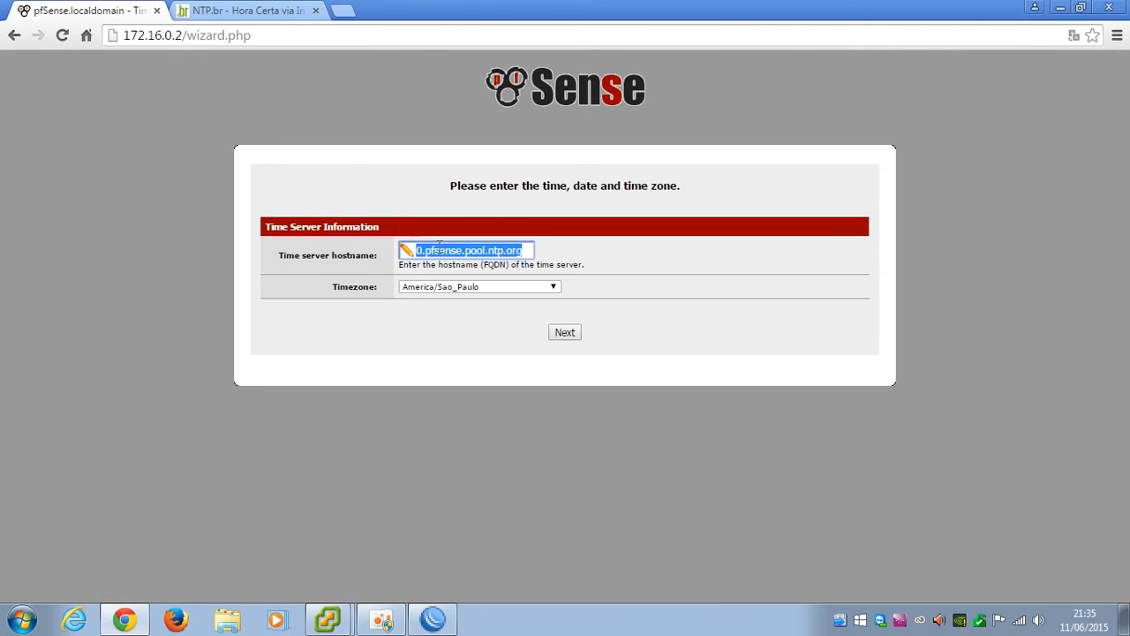
pyautogui.hotkey('ctrl', 'v')
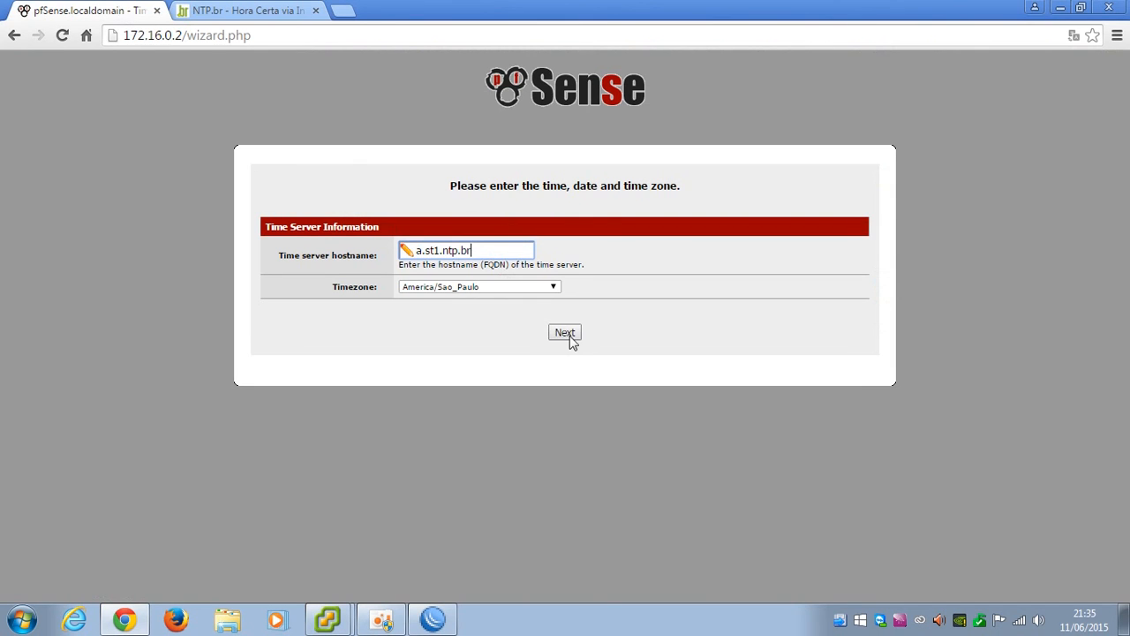
pyautogui.click(565, 334)
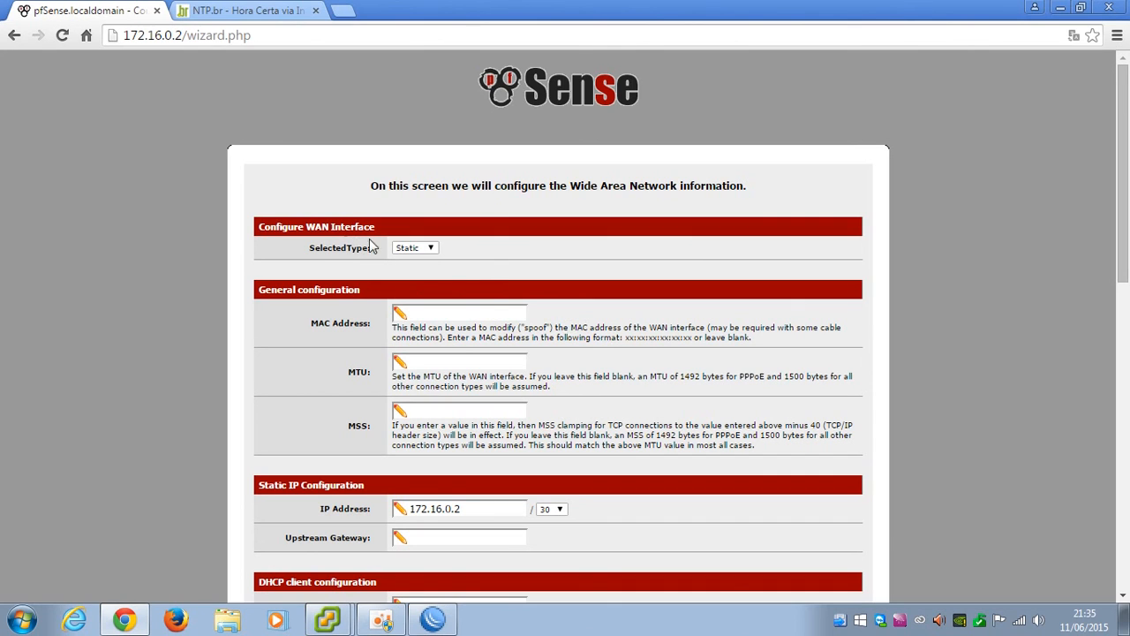
# Enter 172.16.0.1 as the WAN upstream gateway and turn off RFC1918 blocking
pyautogui.scroll(-1, 466, 309)
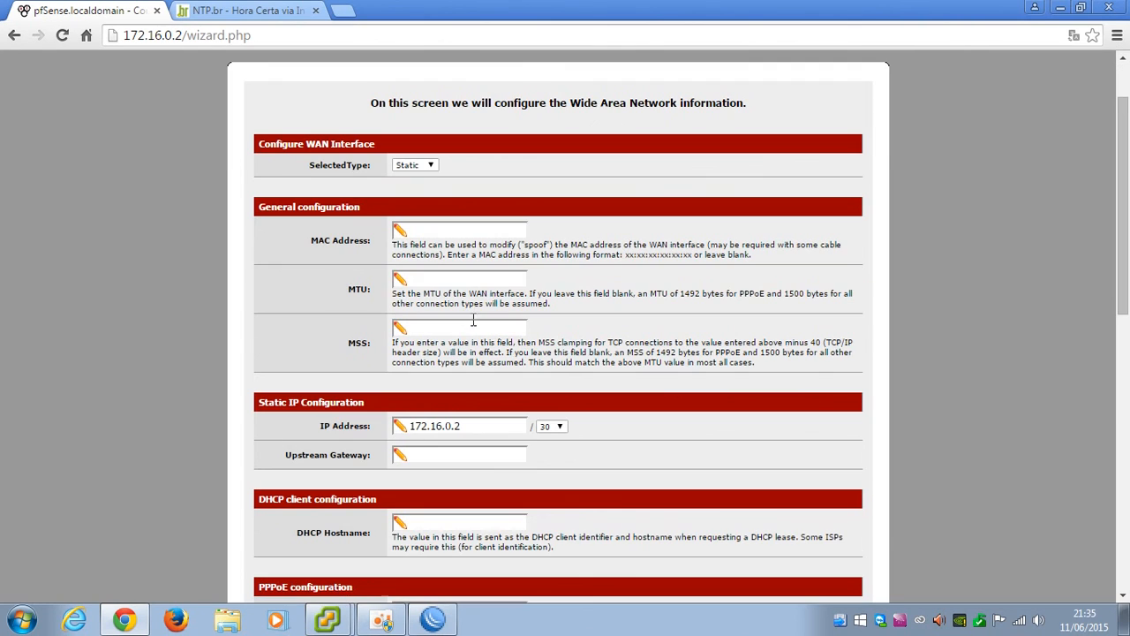
pyautogui.click(448, 455)
pyautogui.write('172.16.0.1')
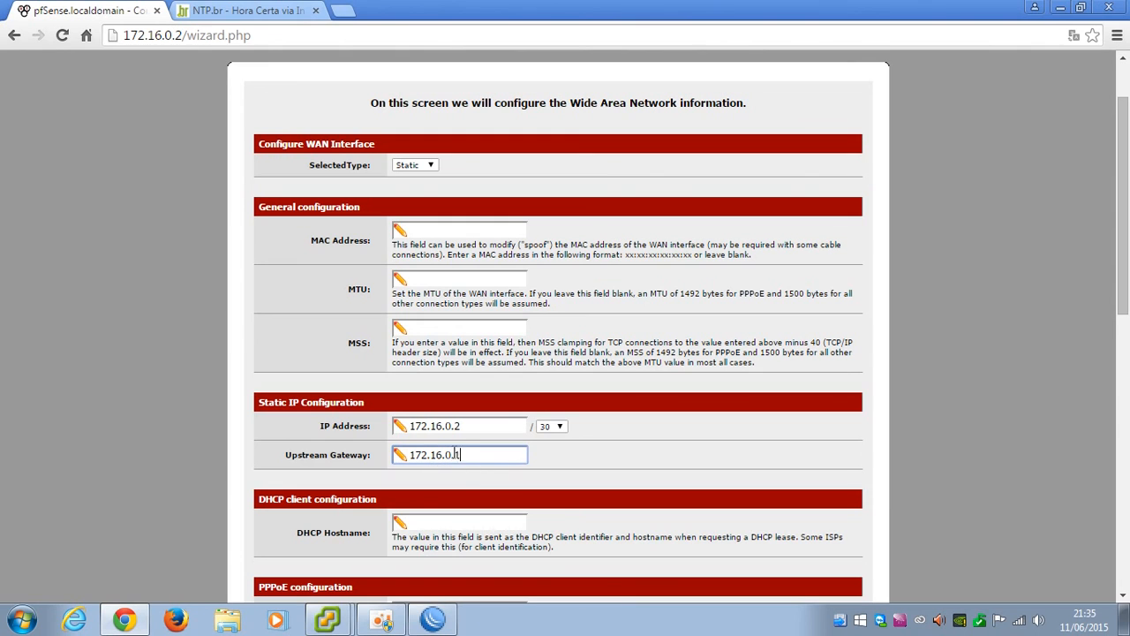
pyautogui.scroll(-2, 484, 451)
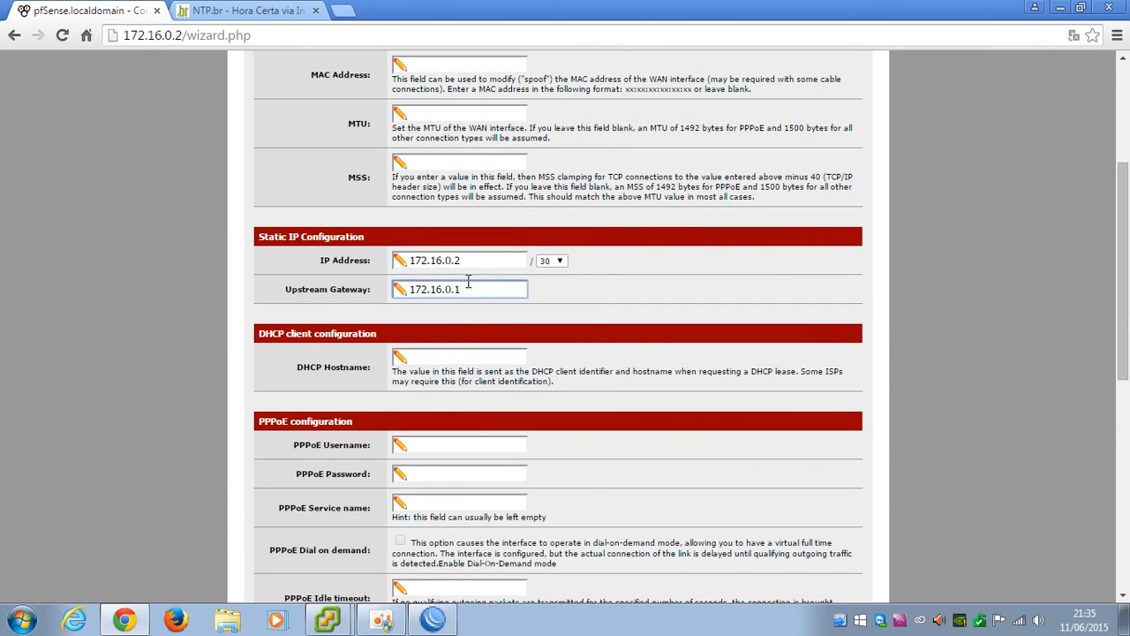
pyautogui.scroll(-6, 477, 309)
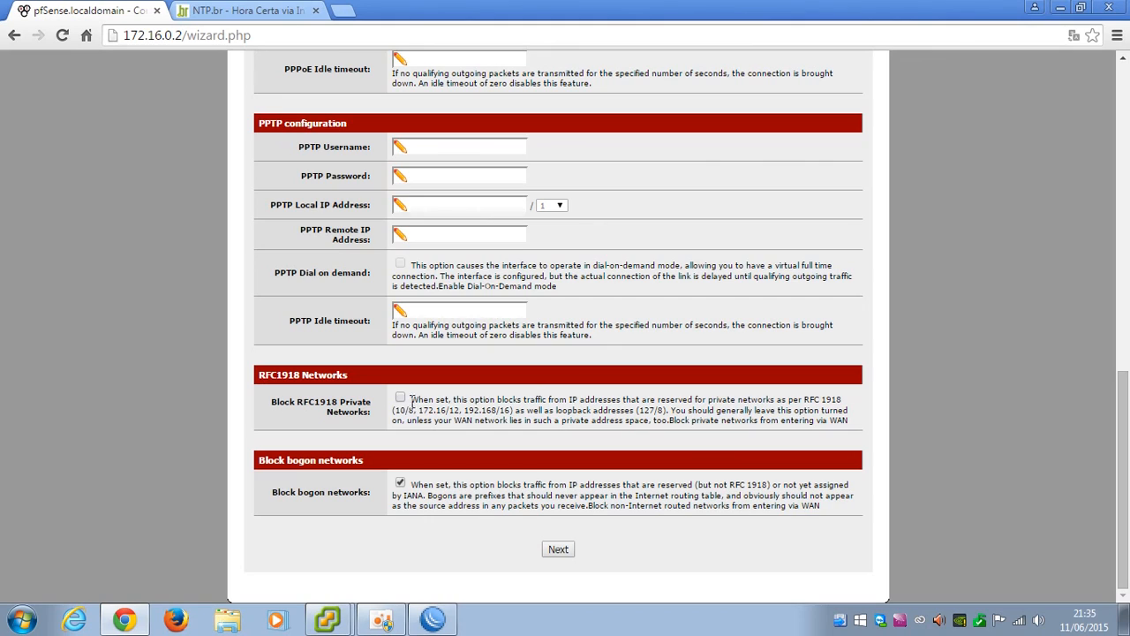
pyautogui.moveTo(420, 410); pyautogui.dragTo(512, 413)
pyautogui.click(512, 494)
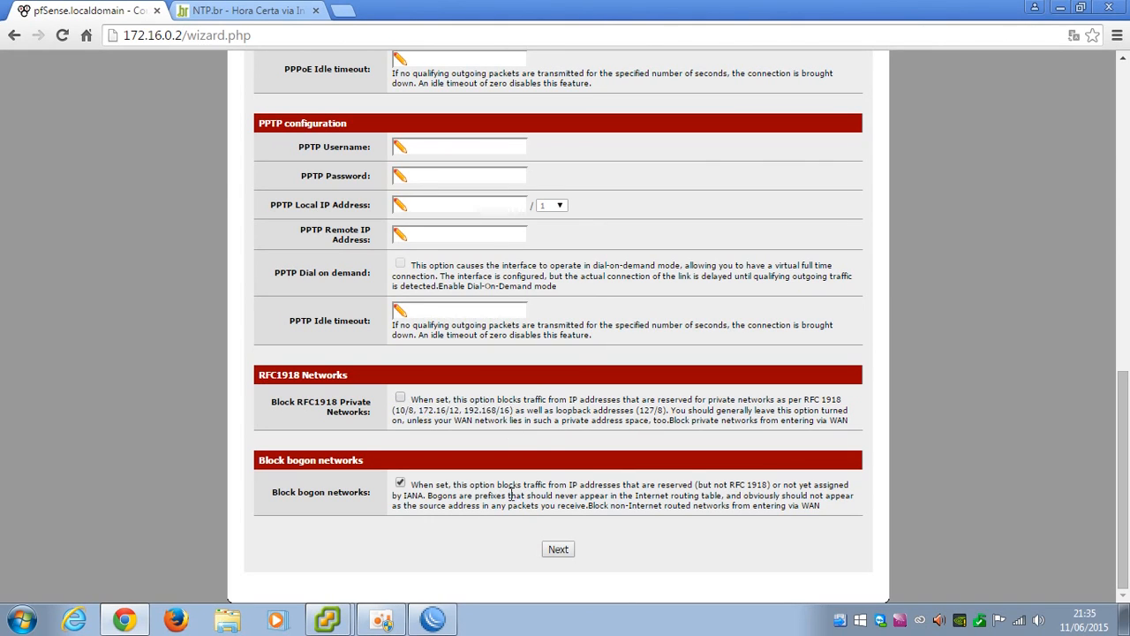
# Advance past the LAN step, then strip /wizard.php from the address to reach the dashboard
pyautogui.click(558, 550)
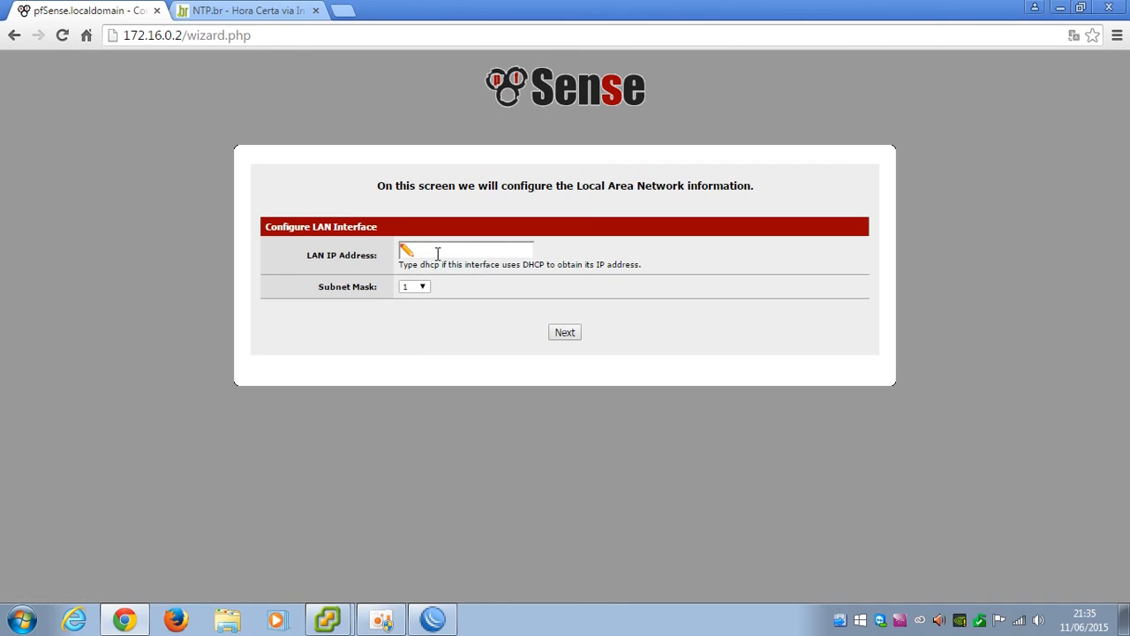
pyautogui.click(568, 335)
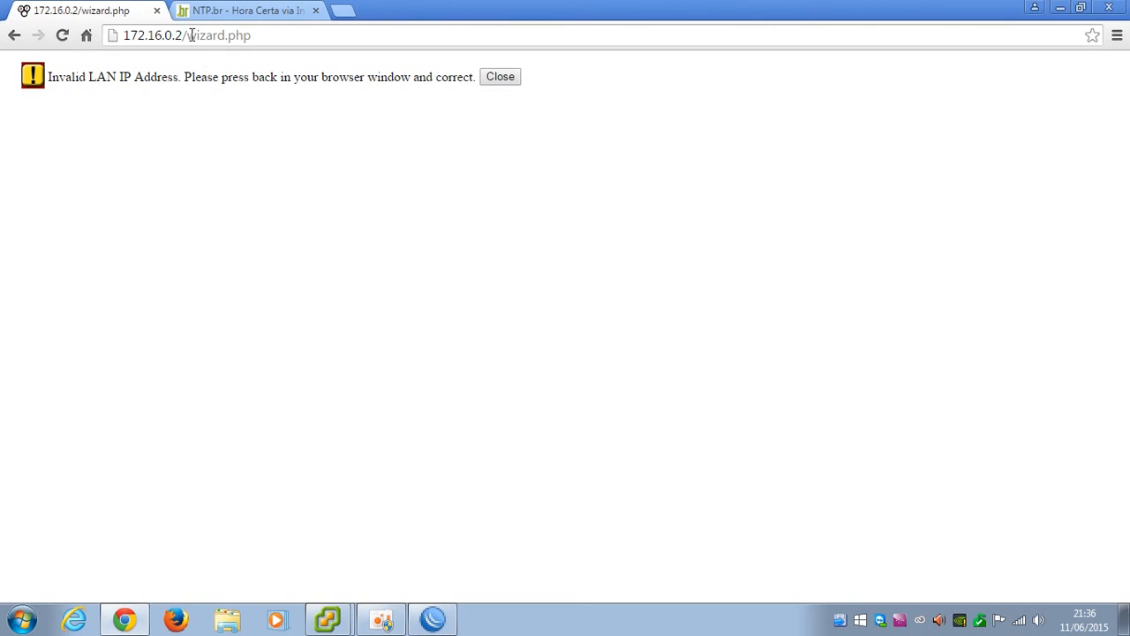
pyautogui.doubleClick(194, 35)
pyautogui.moveTo(186, 35); pyautogui.dragTo(404, 44)
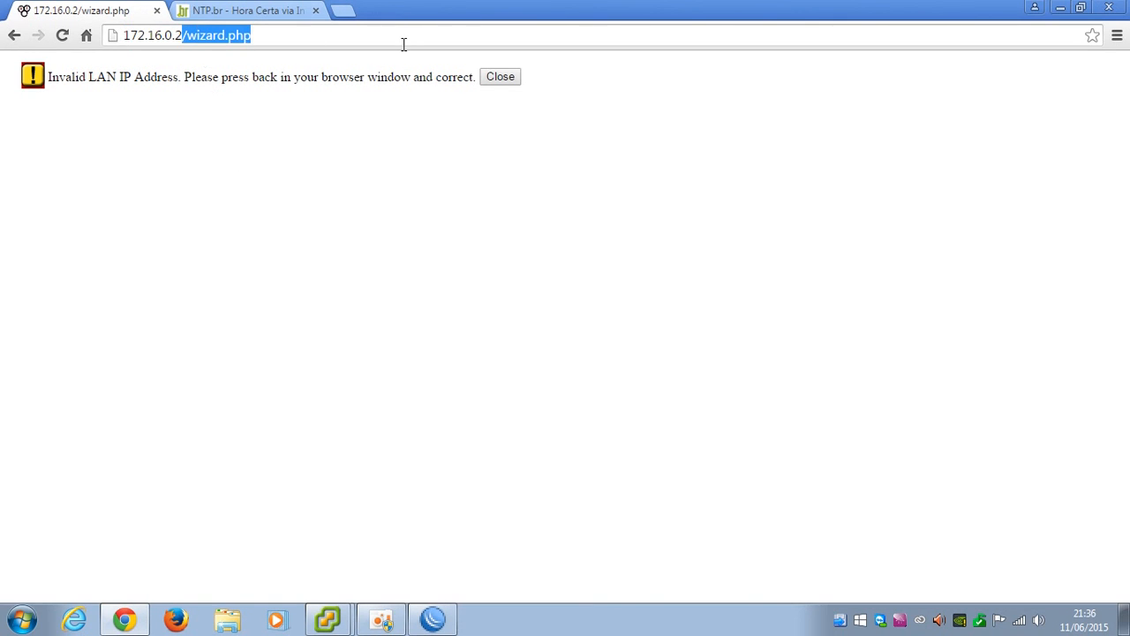
pyautogui.press('BackSpace')
pyautogui.press('Return')
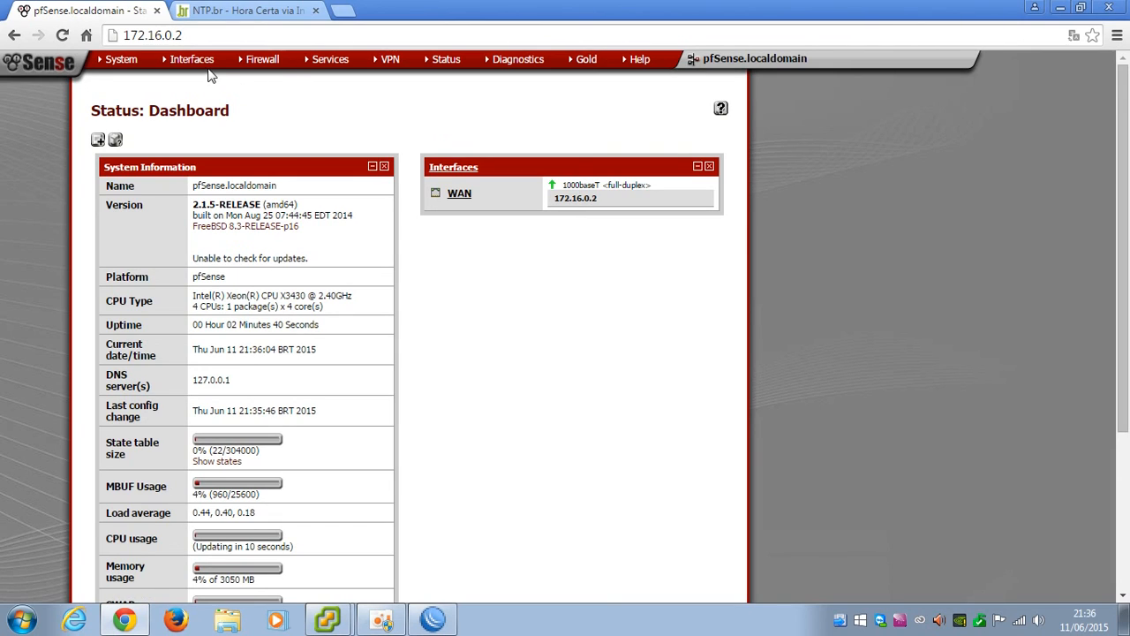
# Change the WAN interface description to LAN, save, and apply the changes
pyautogui.moveTo(208, 64)
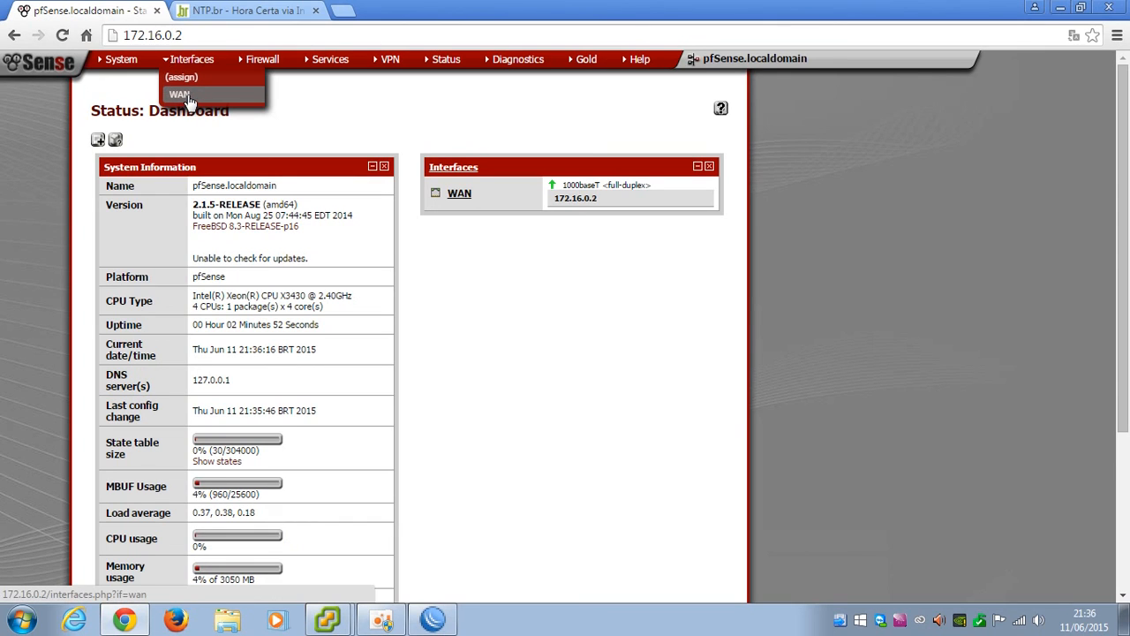
pyautogui.click(186, 96)
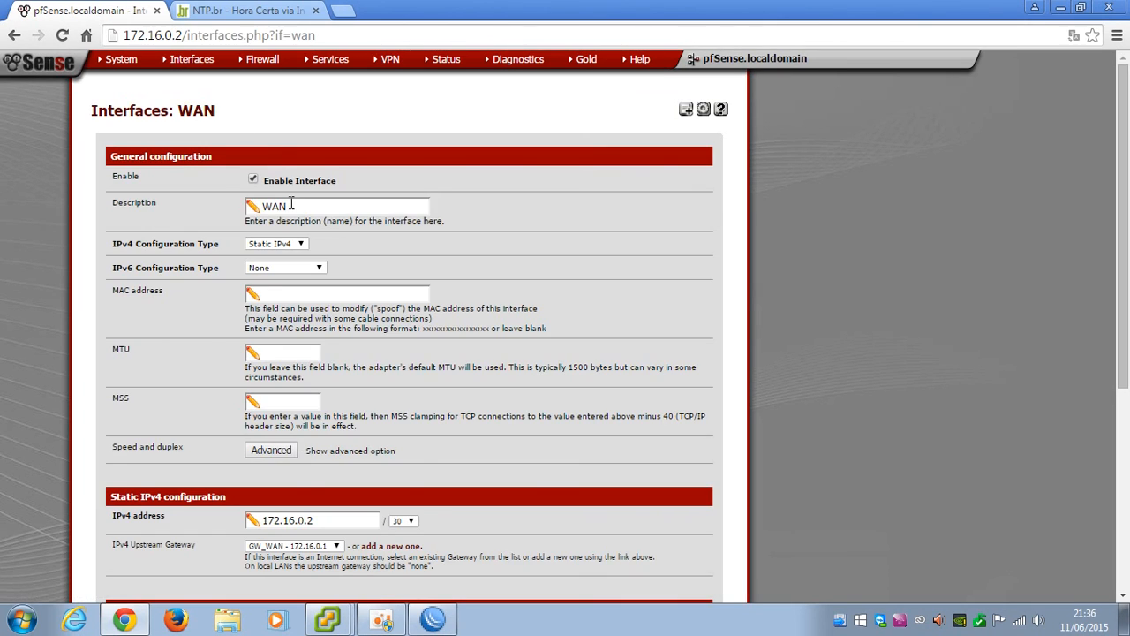
pyautogui.doubleClick(292, 204)
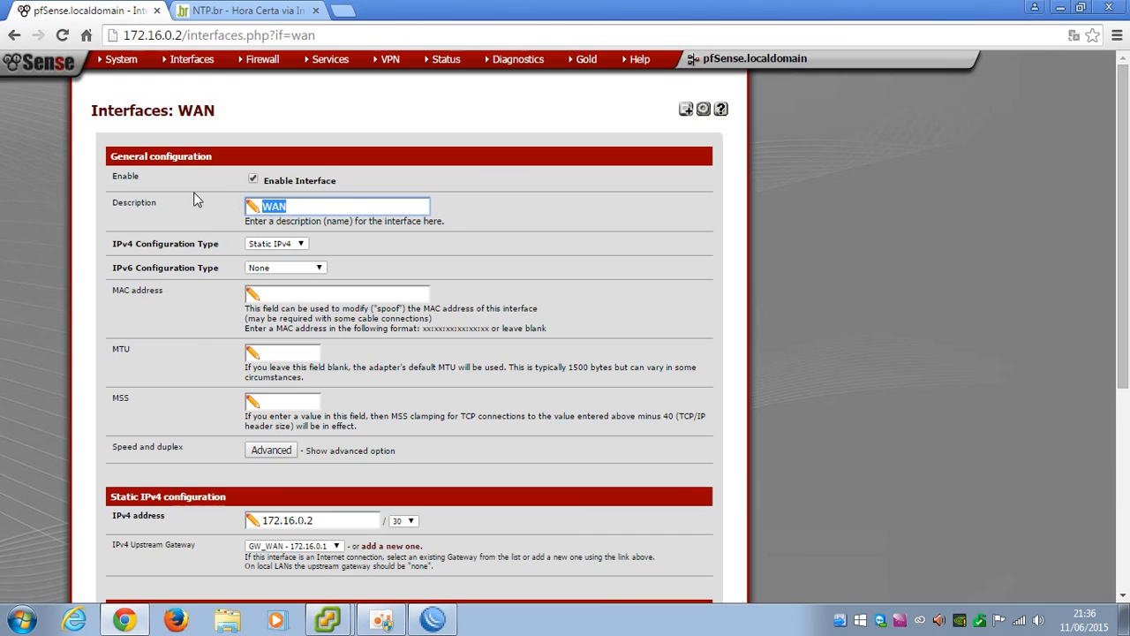
pyautogui.write('LAN')
pyautogui.scroll(-3, 331, 221)
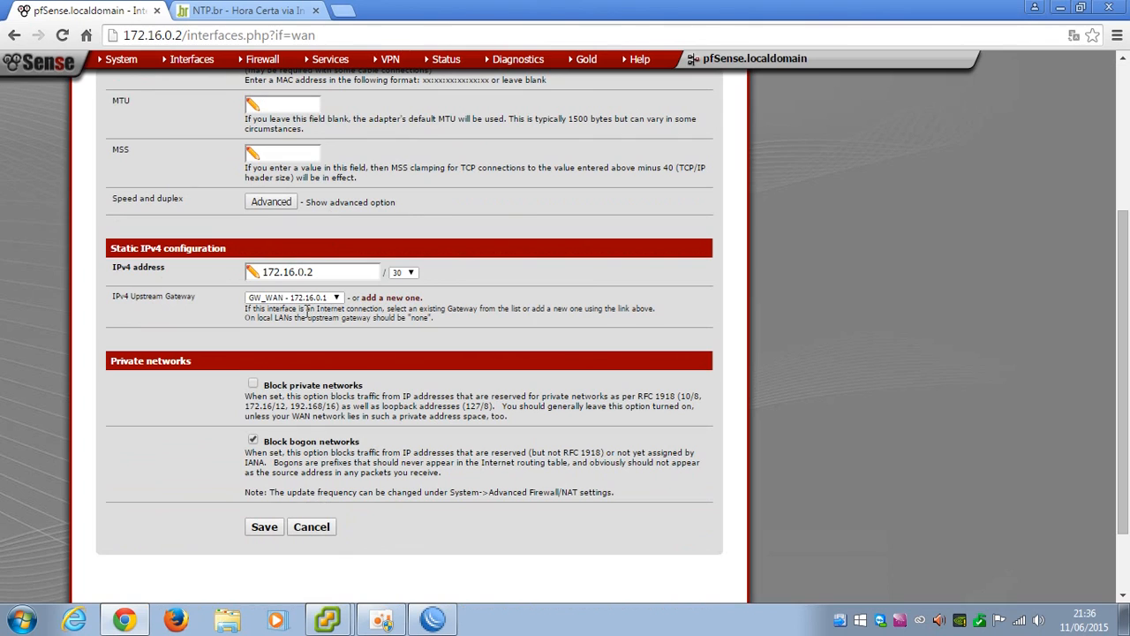
pyautogui.click(265, 529)
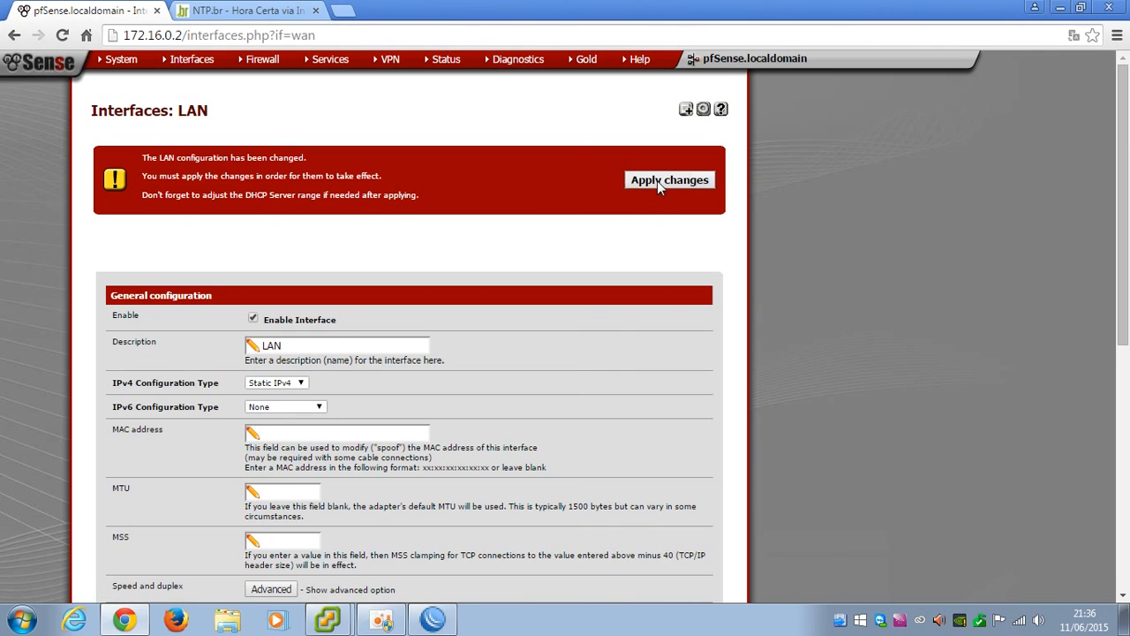
pyautogui.click(657, 180)
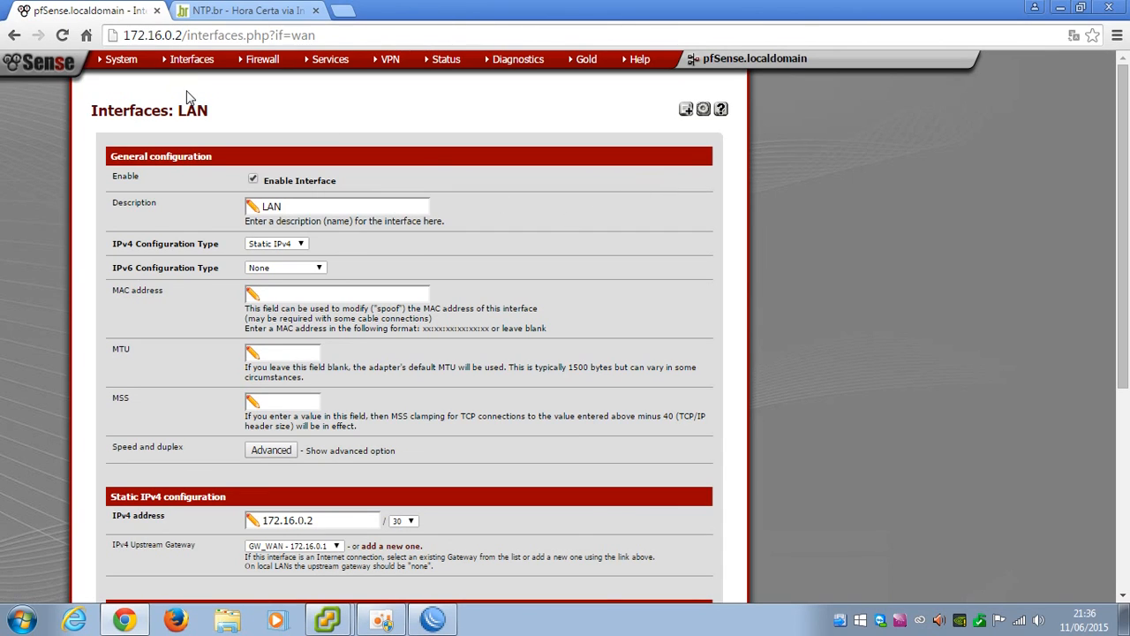
pyautogui.moveTo(123, 62)
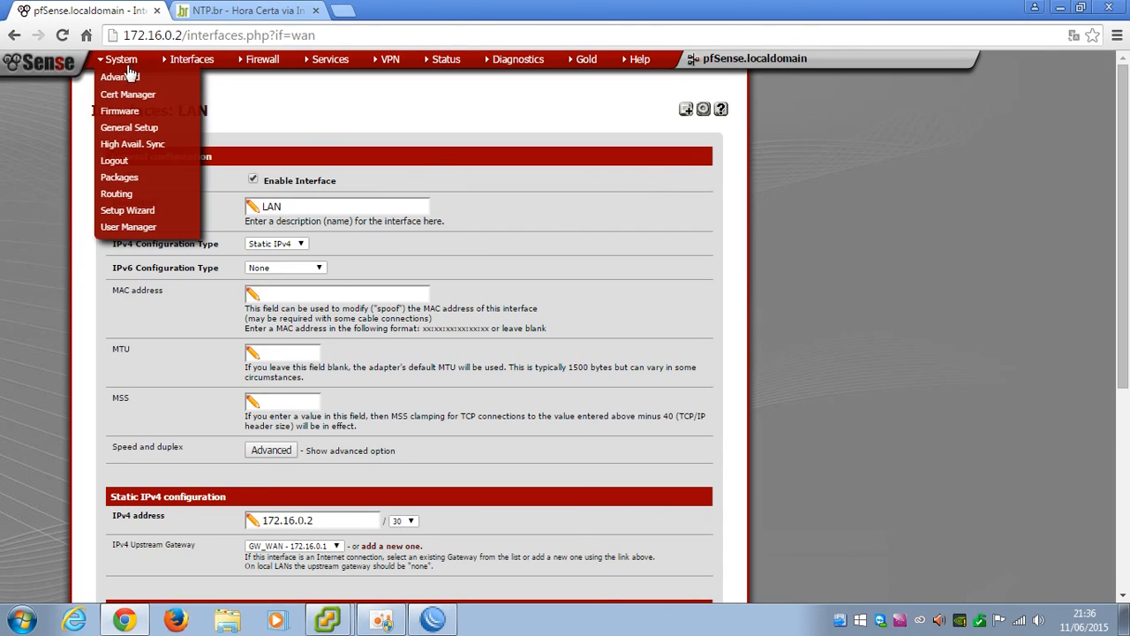
# Save System > General Setup, keeping DNS 8.8.4.4/8.8.8.8 and time server a.st1.ntp.br
pyautogui.click(130, 129)
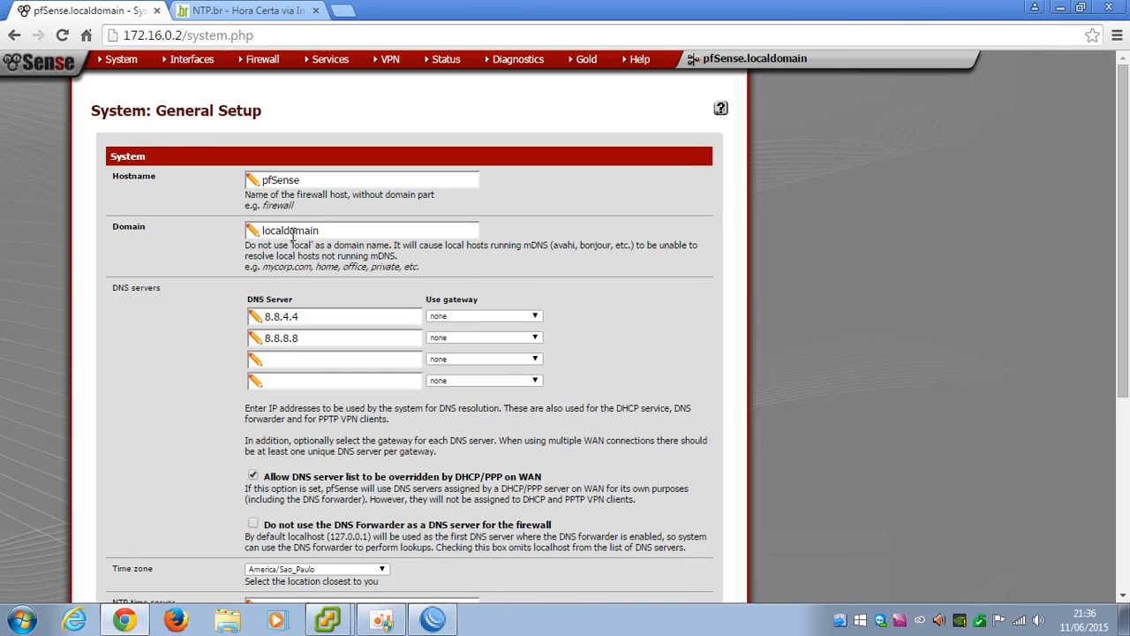
pyautogui.scroll(-4, 396, 330)
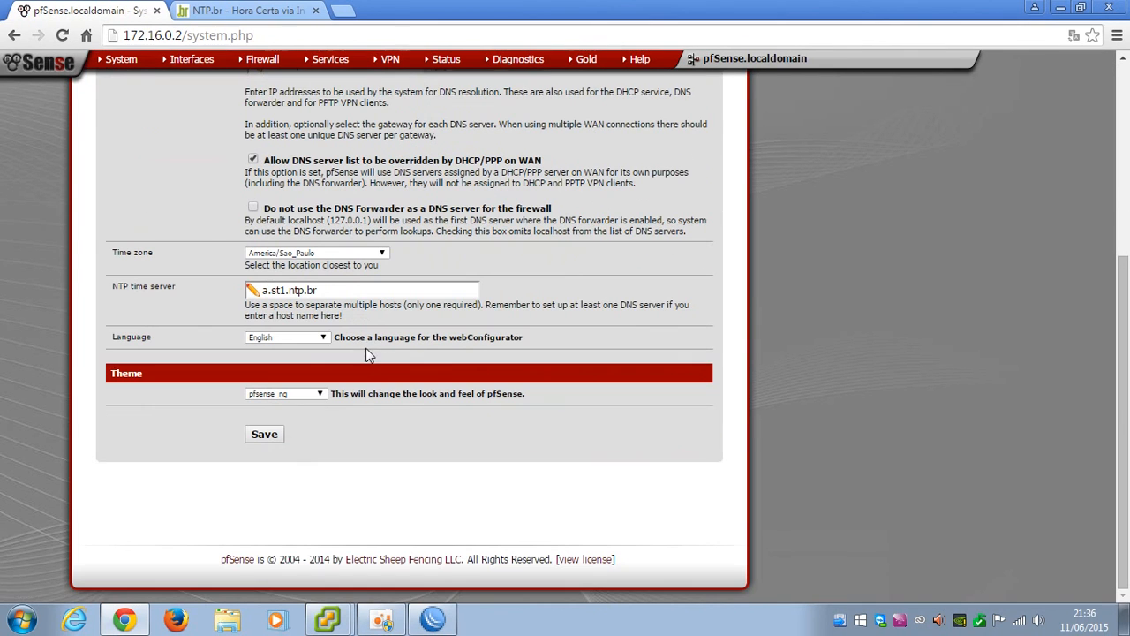
pyautogui.click(262, 435)
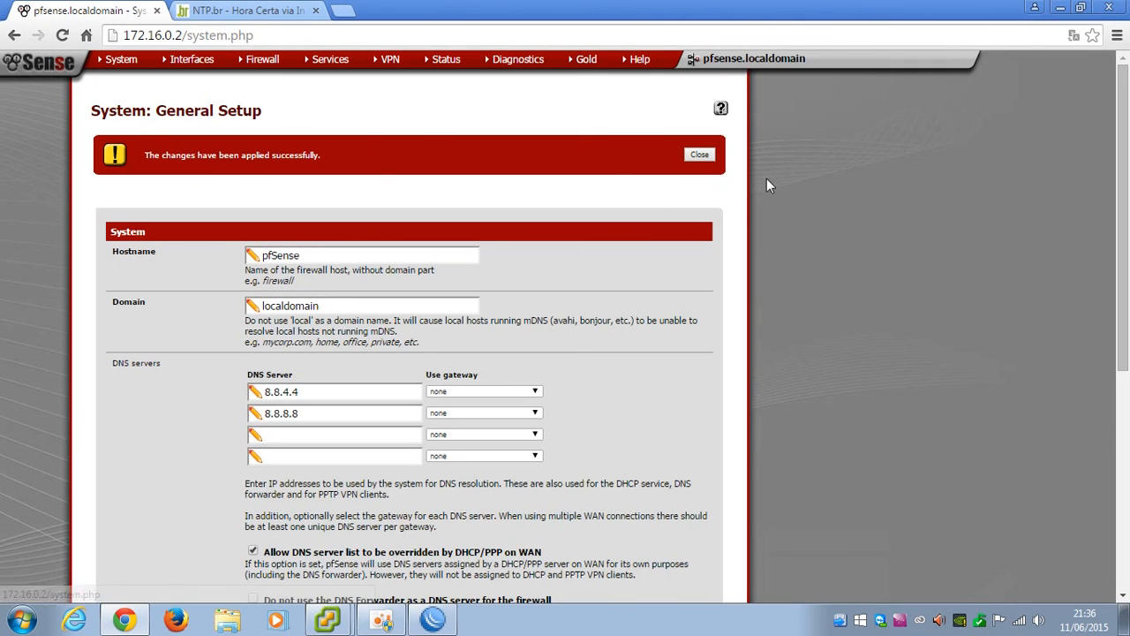
pyautogui.click(699, 156)
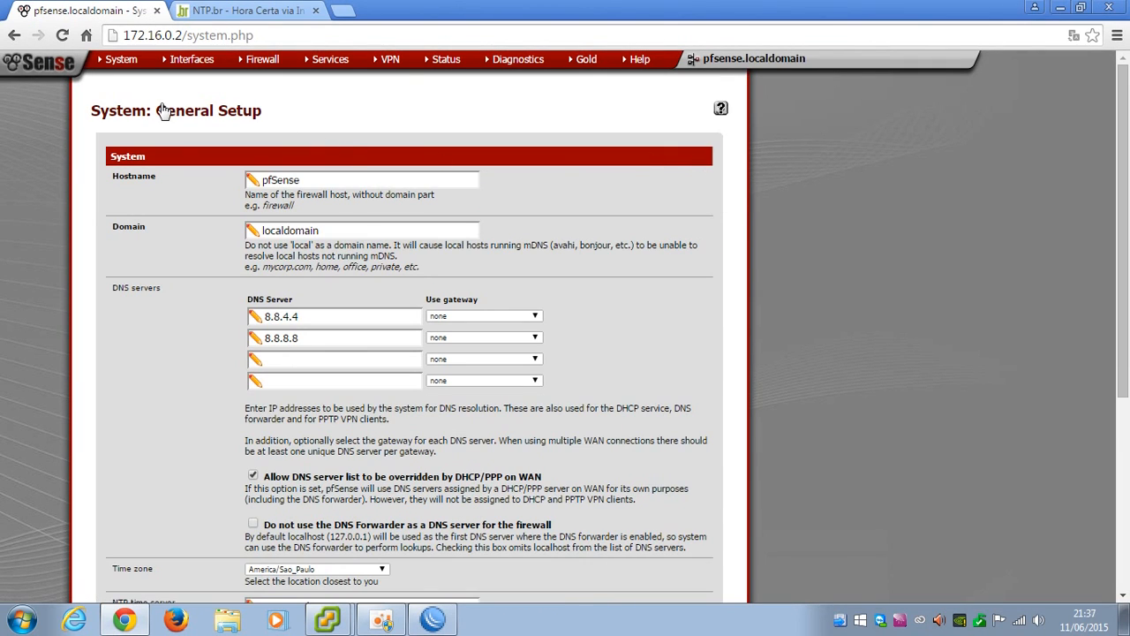
pyautogui.moveTo(262, 71)
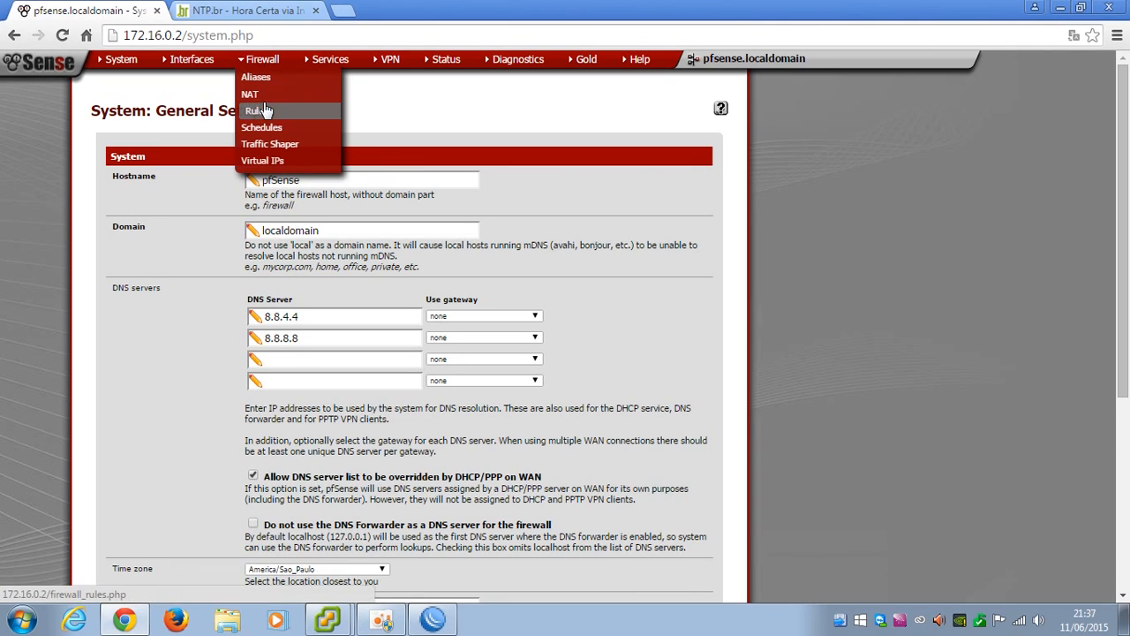
# Untick Block bogon networks on the LAN interface, then save and apply
pyautogui.click(263, 114)
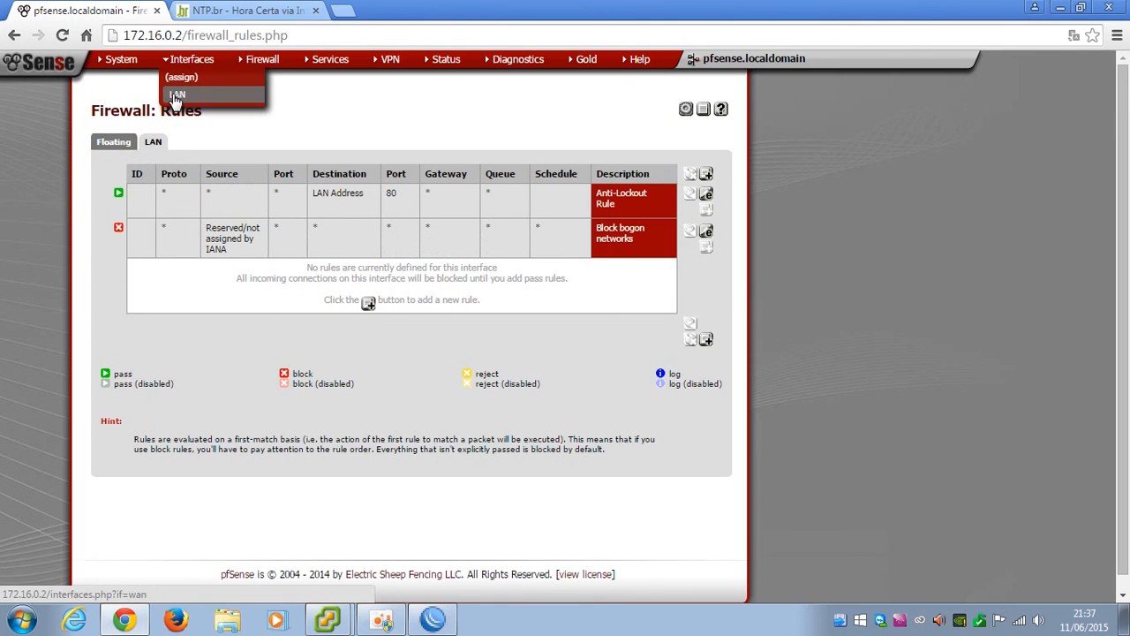
pyautogui.click(182, 94)
pyautogui.scroll(-5, 254, 353)
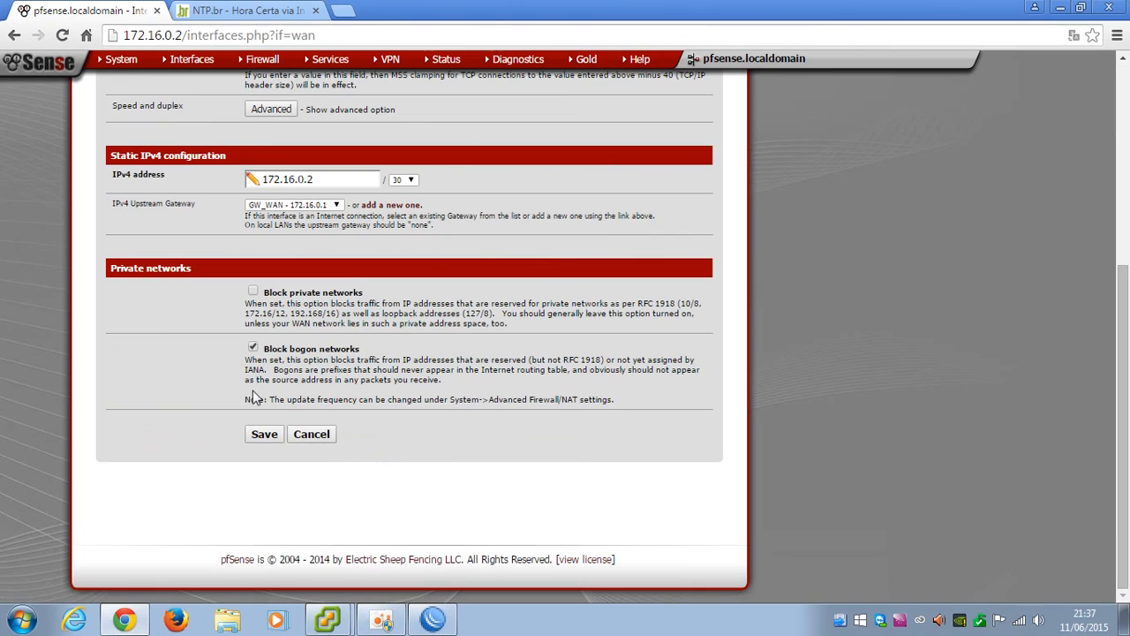
pyautogui.click(254, 347)
pyautogui.click(263, 433)
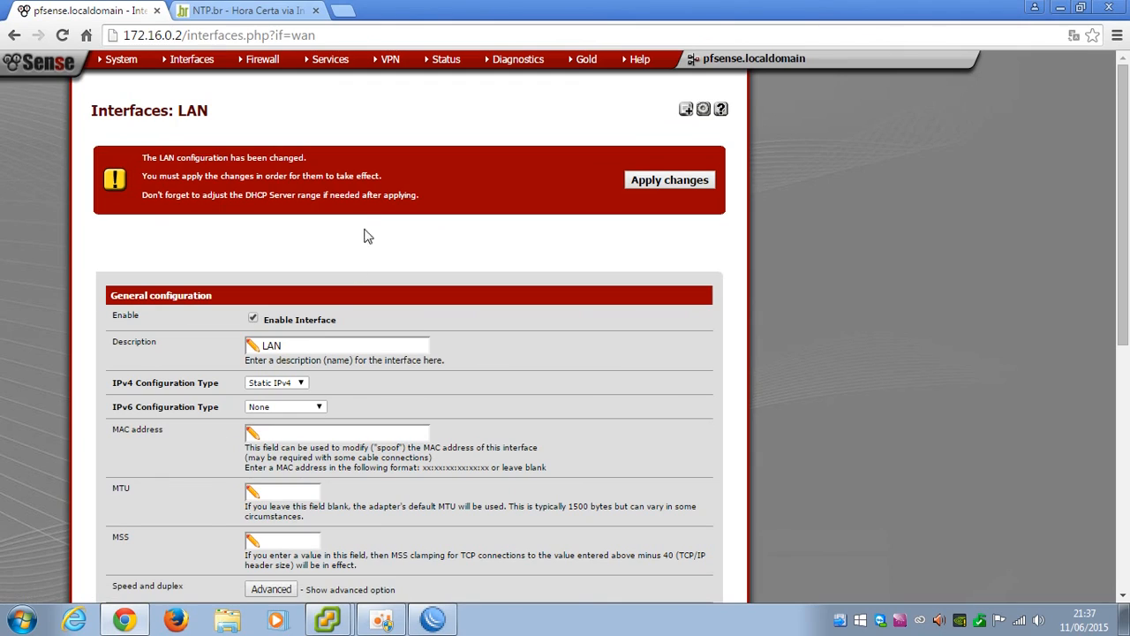
pyautogui.click(686, 185)
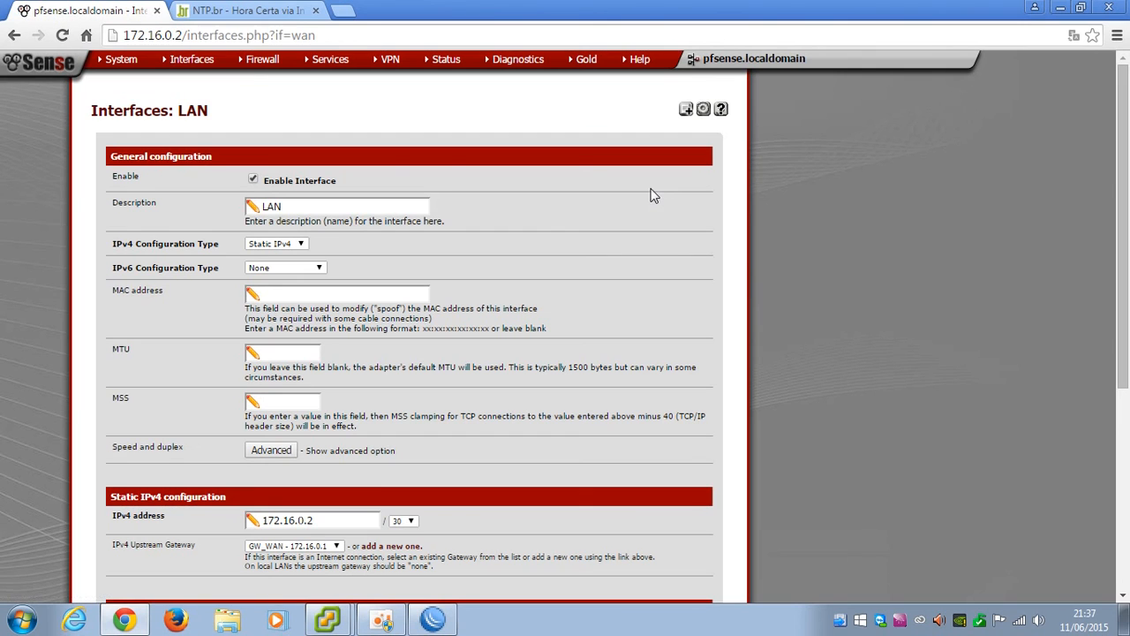
pyautogui.moveTo(245, 65)
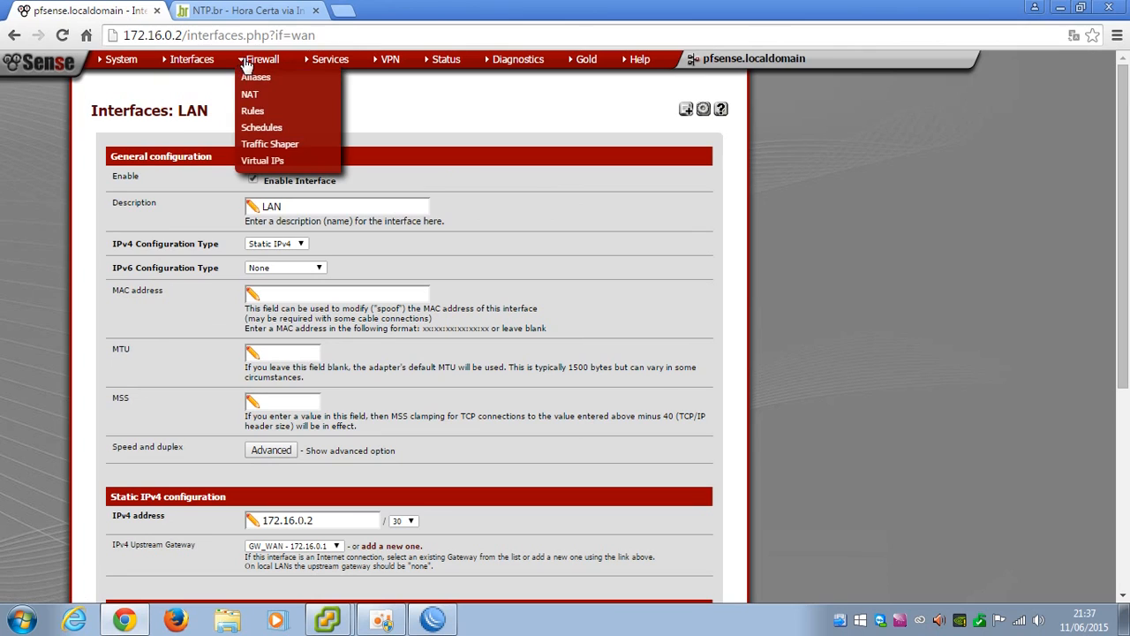
# Add a new LAN firewall rule matching any protocol
pyautogui.click(257, 113)
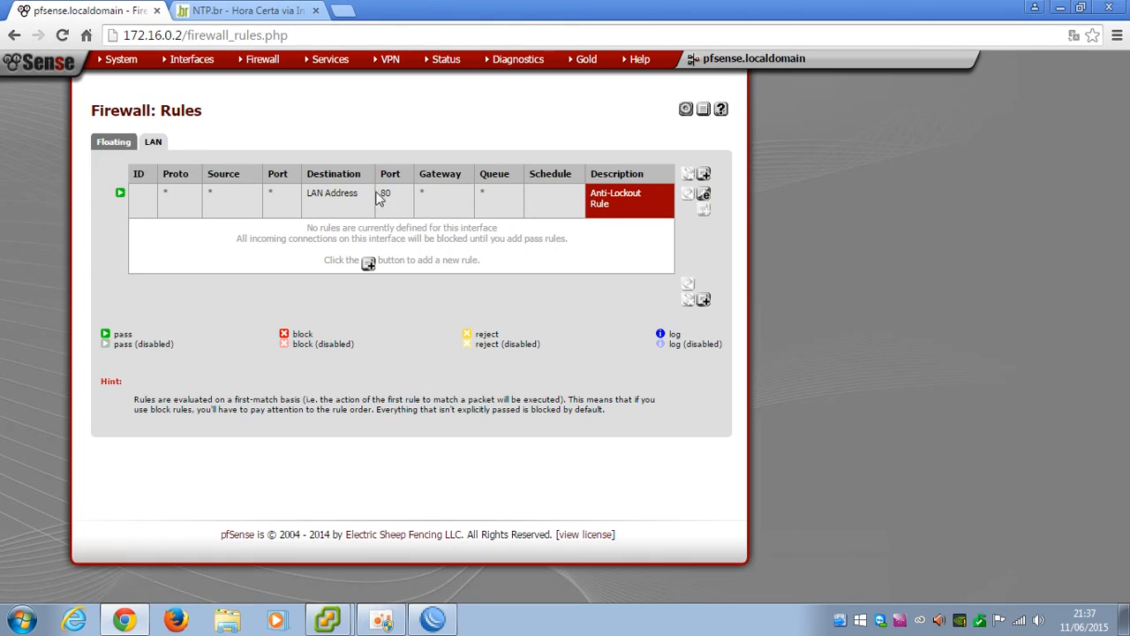
pyautogui.click(369, 264)
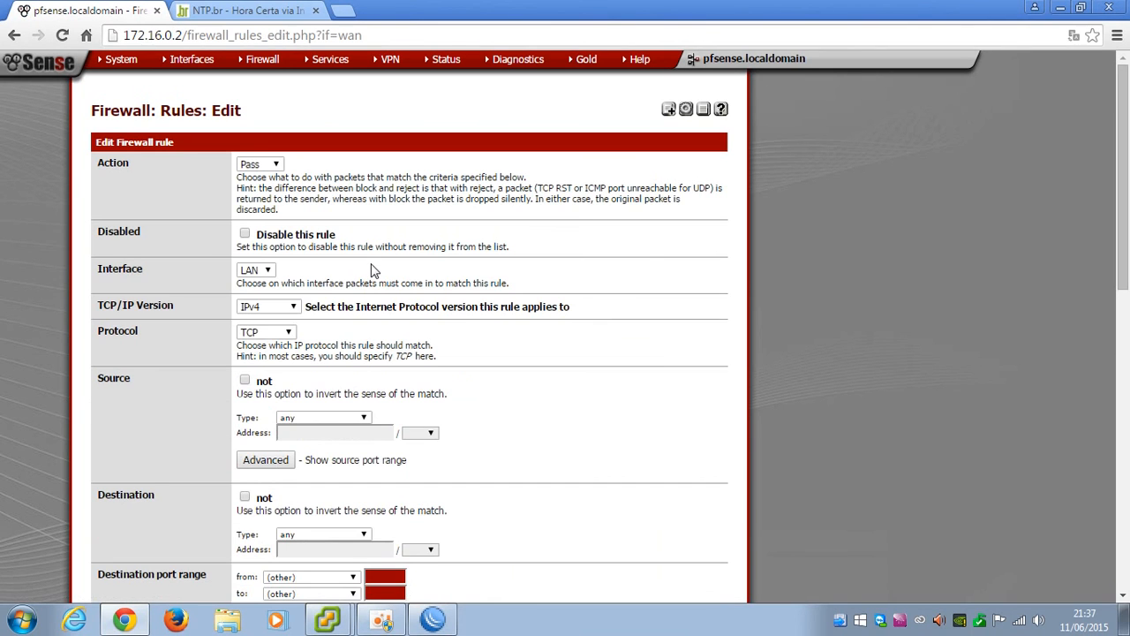
pyautogui.click(266, 334)
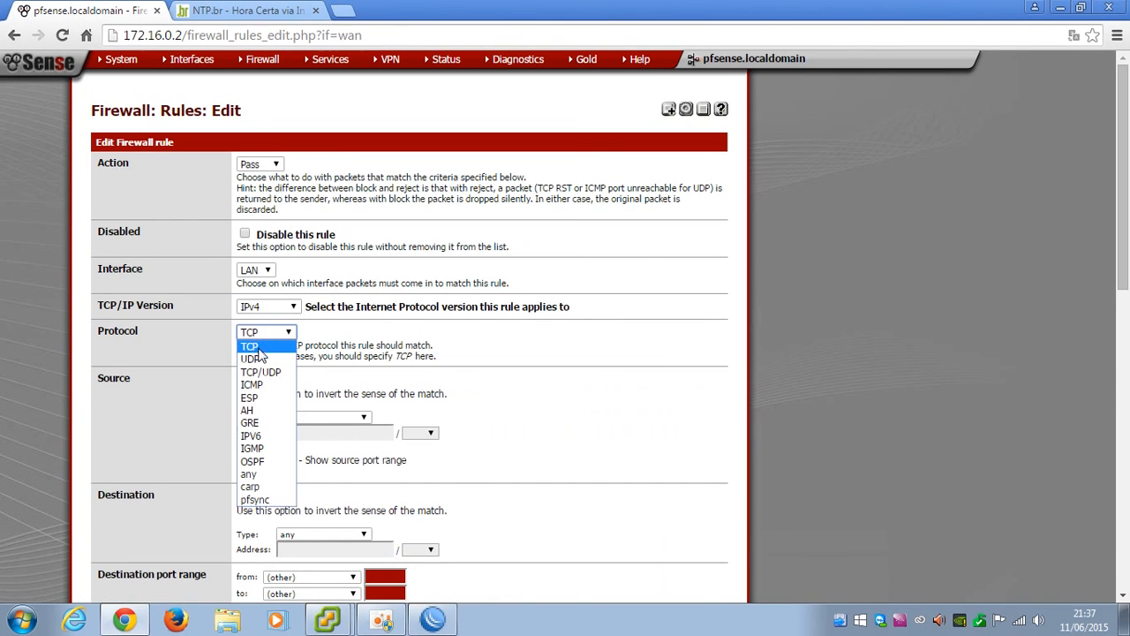
pyautogui.click(250, 474)
# Describe the rule as TOTAL, save it, and apply the firewall changes
pyautogui.scroll(-3, 334, 388)
pyautogui.click(287, 343)
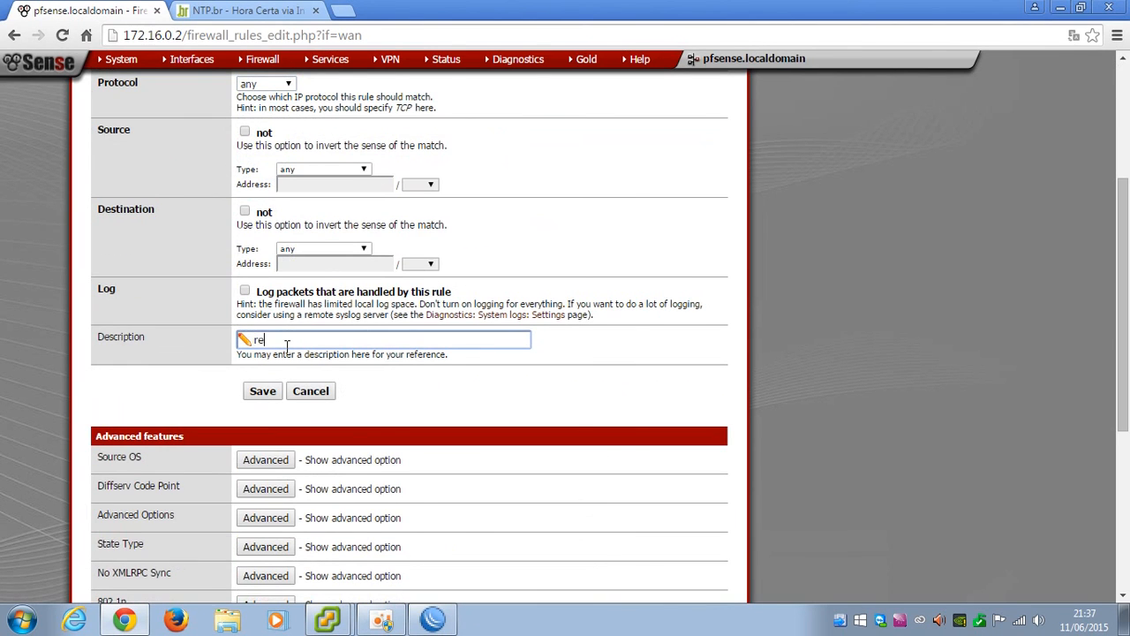
pyautogui.write('TOTAL')
pyautogui.scroll(3, 287, 346)
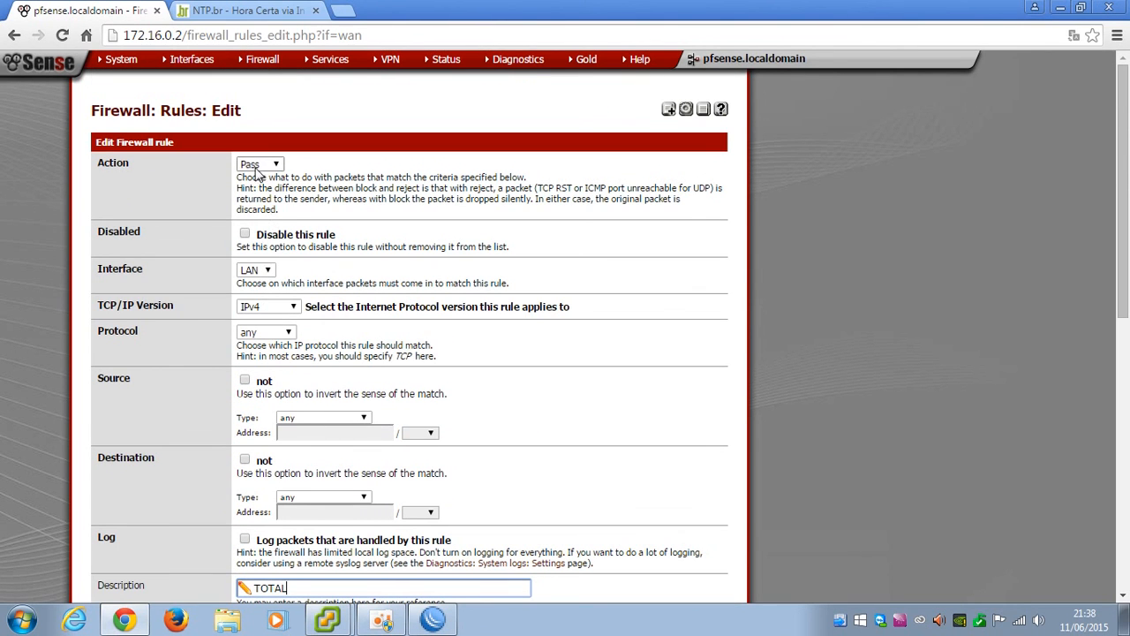
pyautogui.scroll(-5, 287, 192)
pyautogui.click(264, 226)
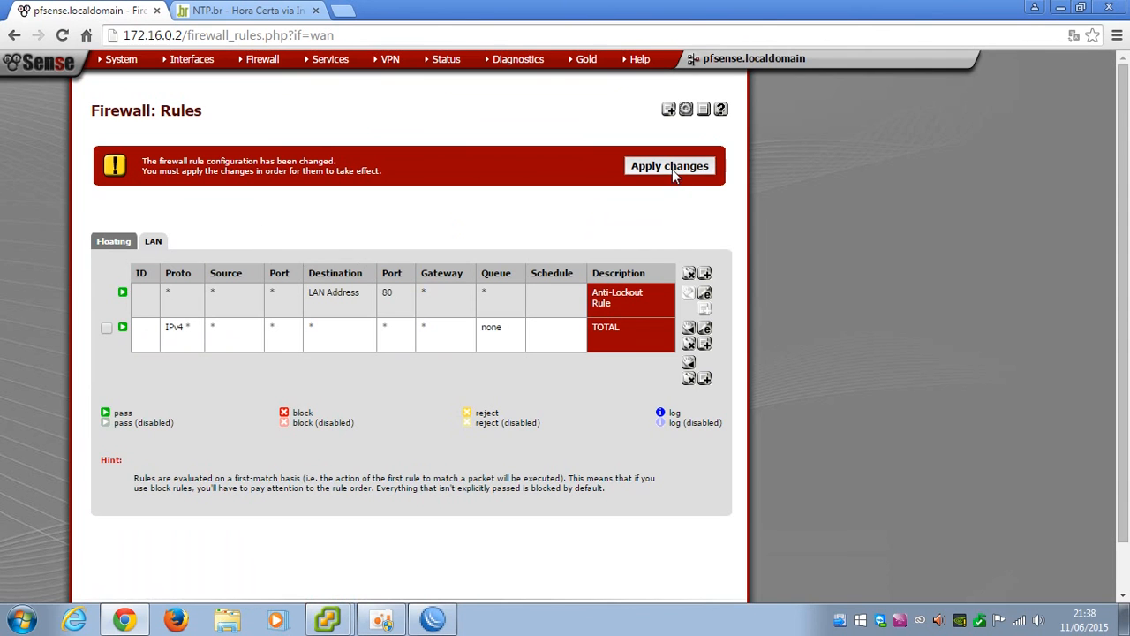
pyautogui.click(677, 169)
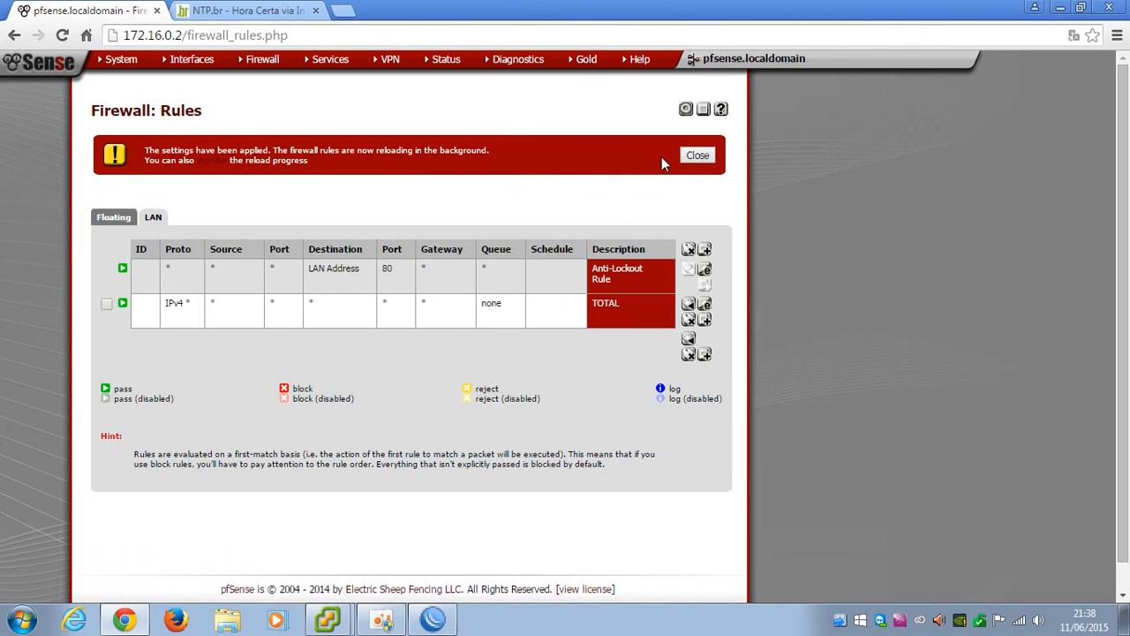
pyautogui.click(696, 157)
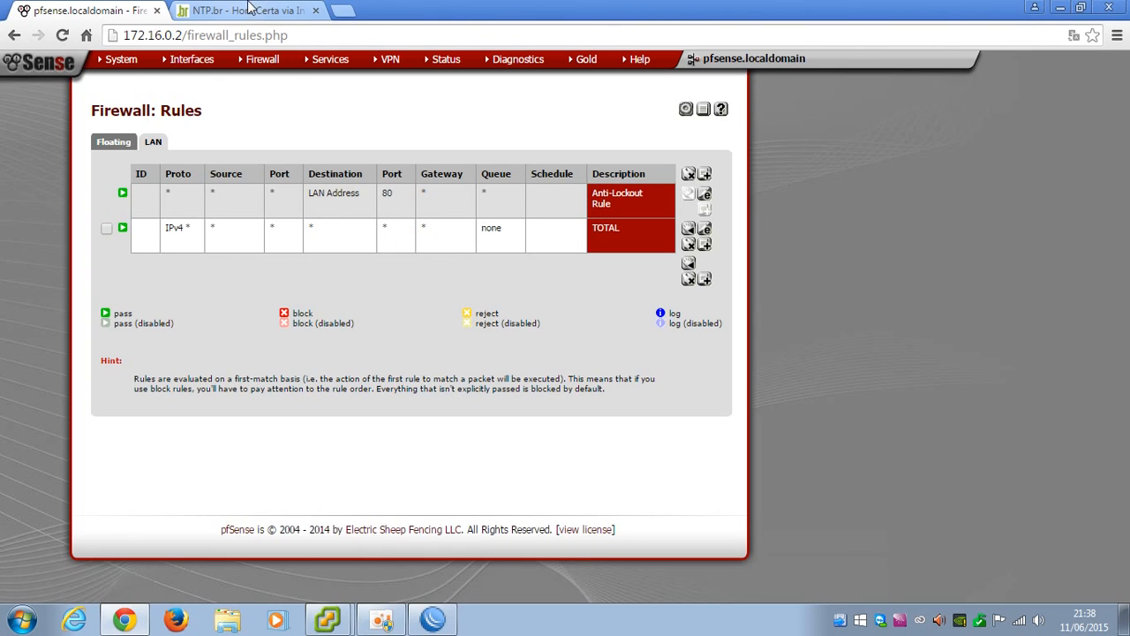
pyautogui.moveTo(254, 70)
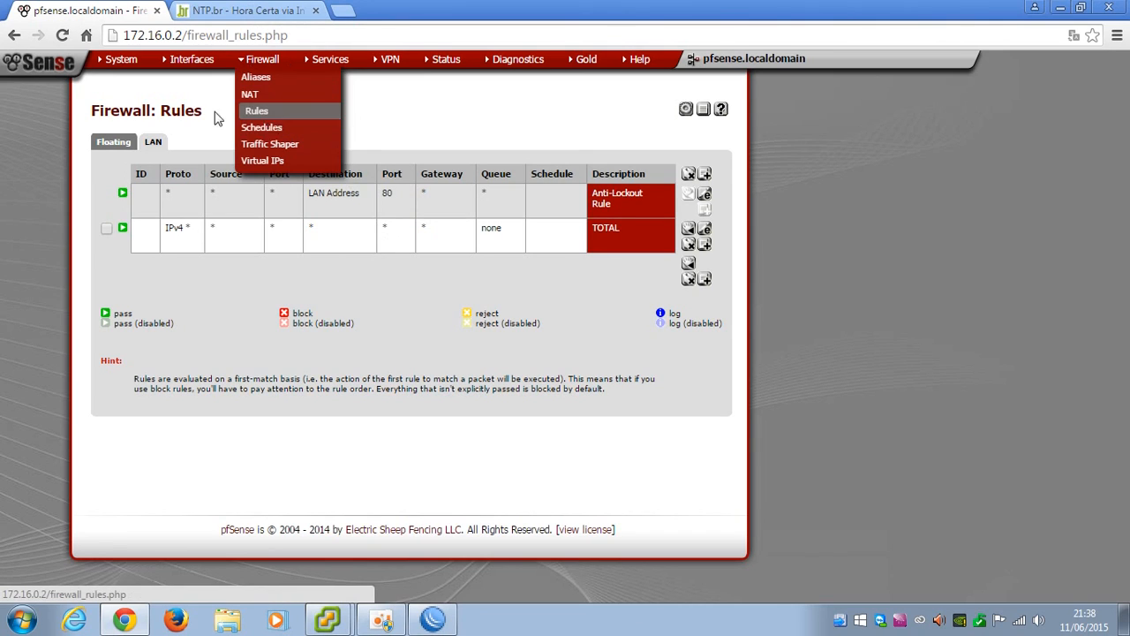
pyautogui.moveTo(121, 68)
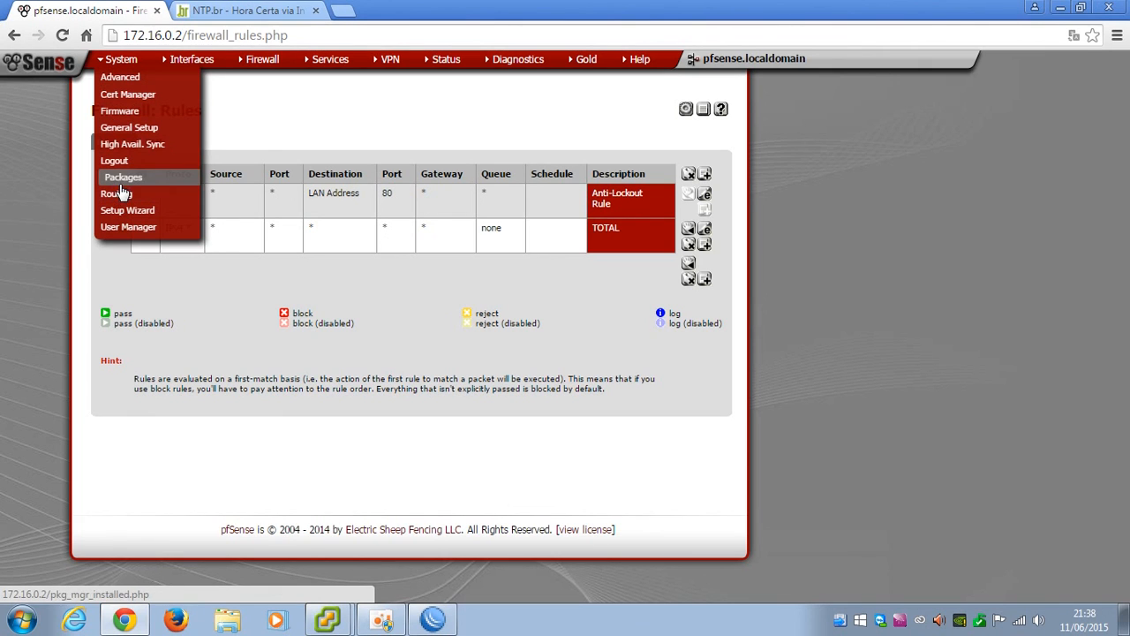
# Enable Secure Shell under System > Advanced and save
pyautogui.click(133, 79)
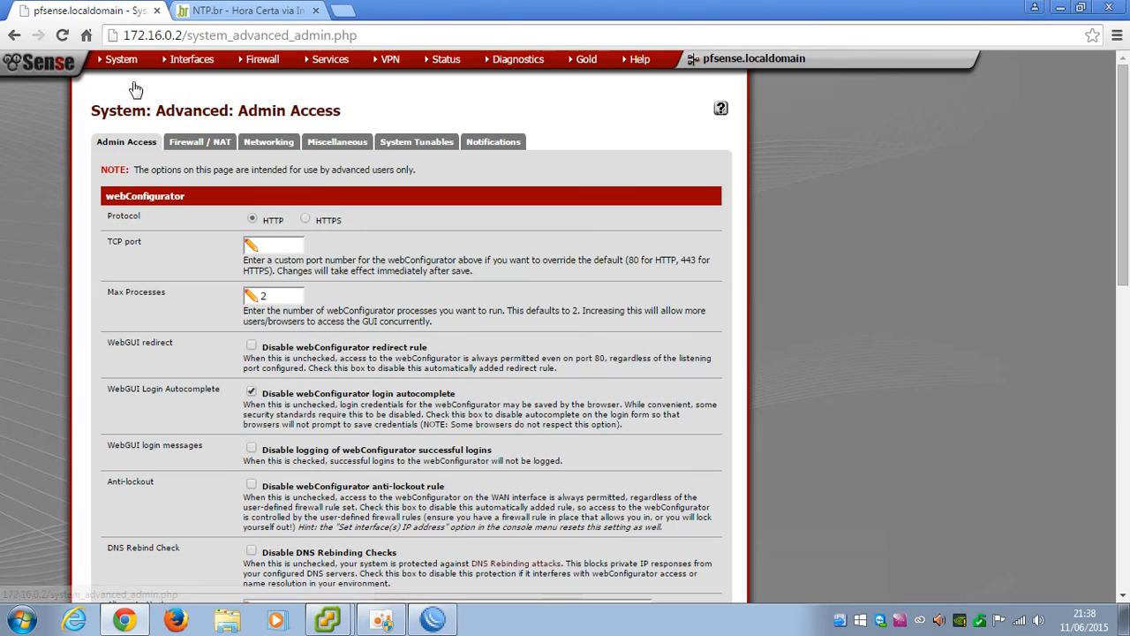
pyautogui.scroll(-6, 249, 281)
pyautogui.scroll(-5, 249, 279)
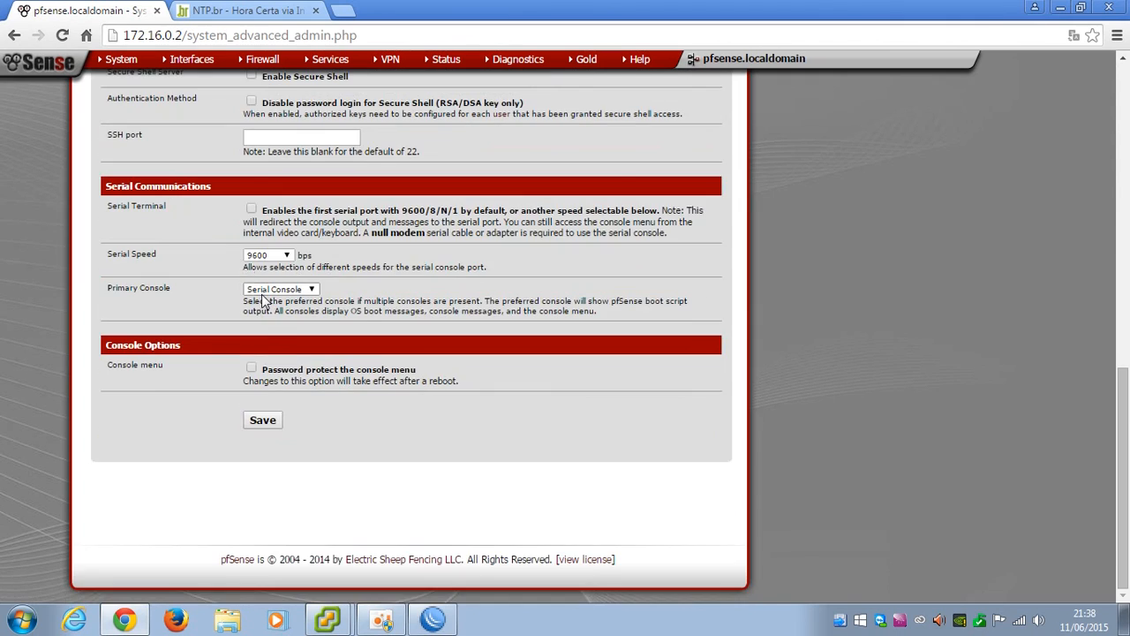
pyautogui.scroll(2, 238, 243)
pyautogui.click(251, 239)
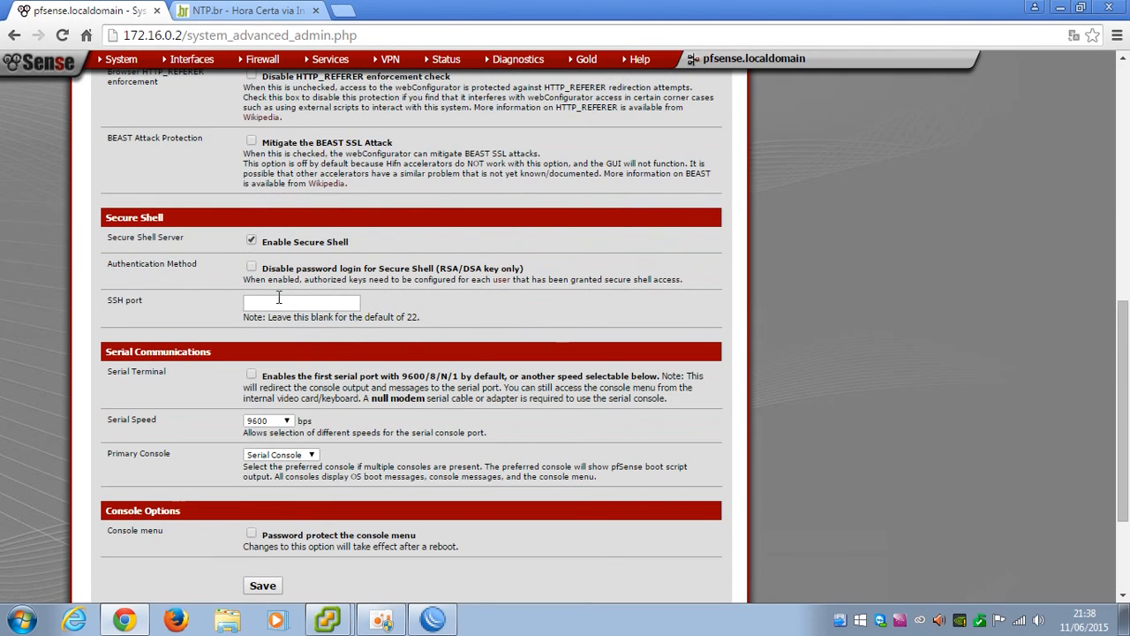
pyautogui.click(263, 586)
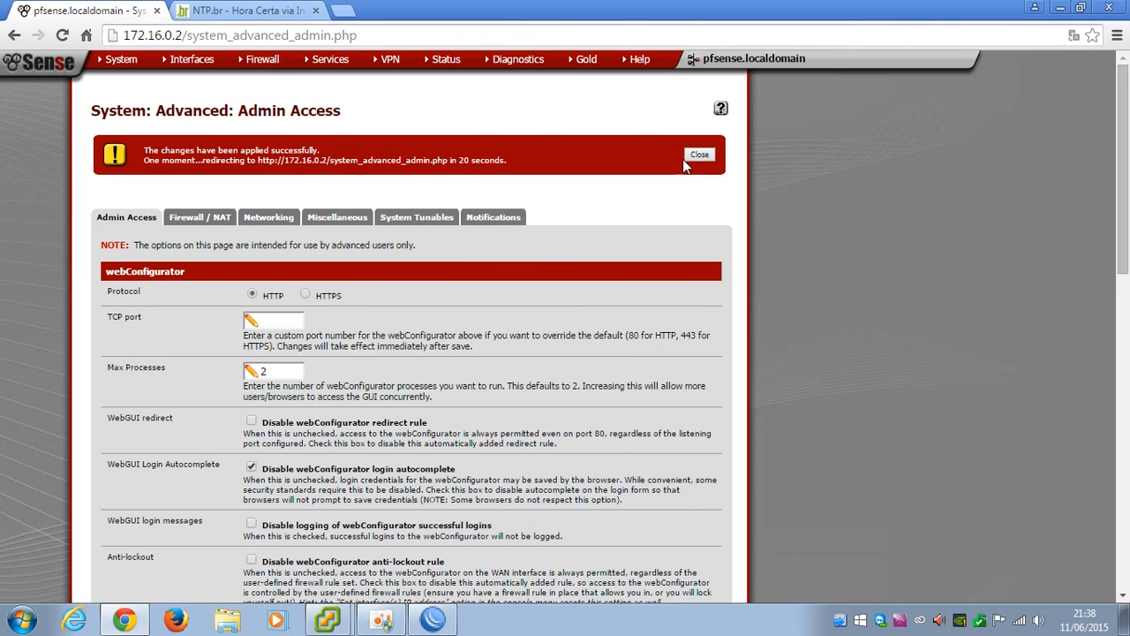
pyautogui.click(698, 155)
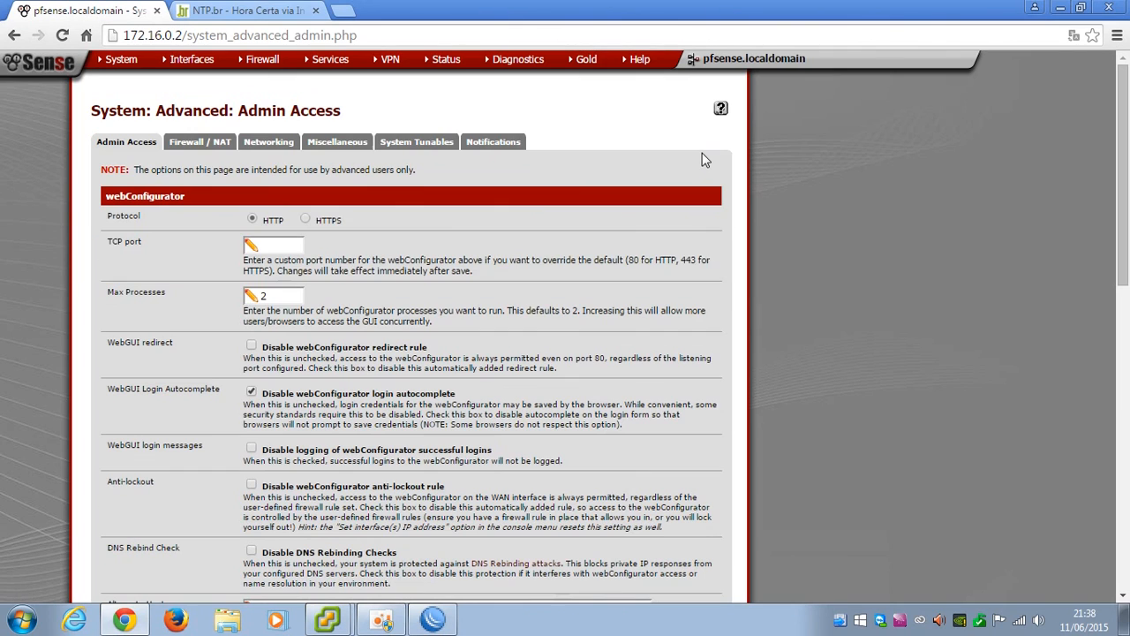
# Set the web GUI to HTTPS on TCP port 82 and save
pyautogui.click(279, 248)
pyautogui.write('82')
pyautogui.scroll(-4, 289, 246)
pyautogui.scroll(1, 288, 260)
pyautogui.scroll(2, 289, 264)
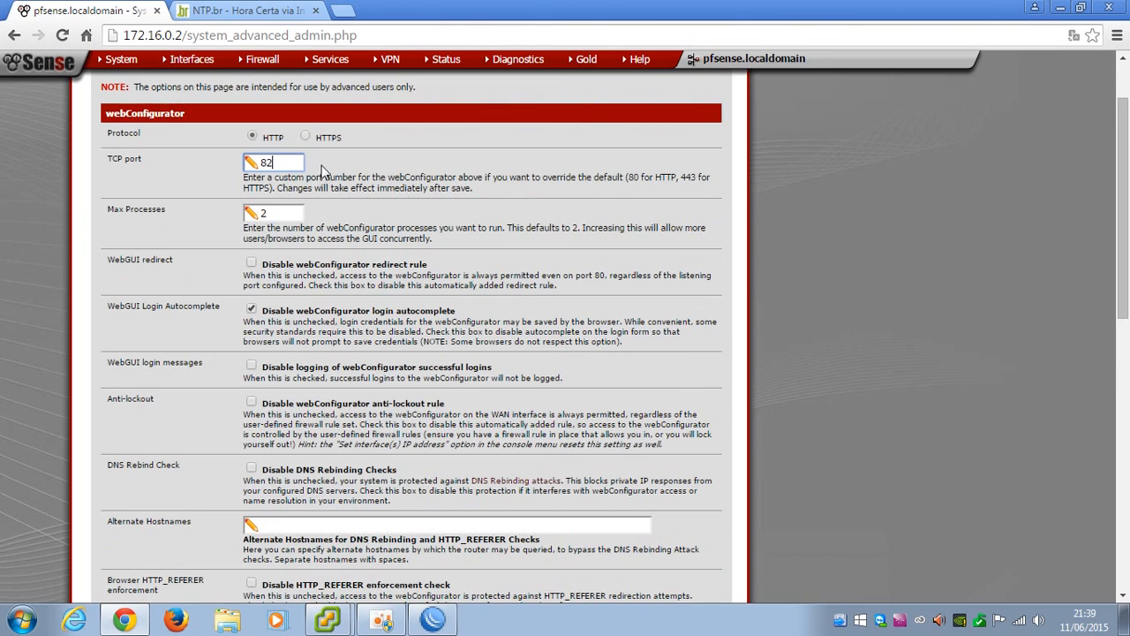
pyautogui.click(305, 137)
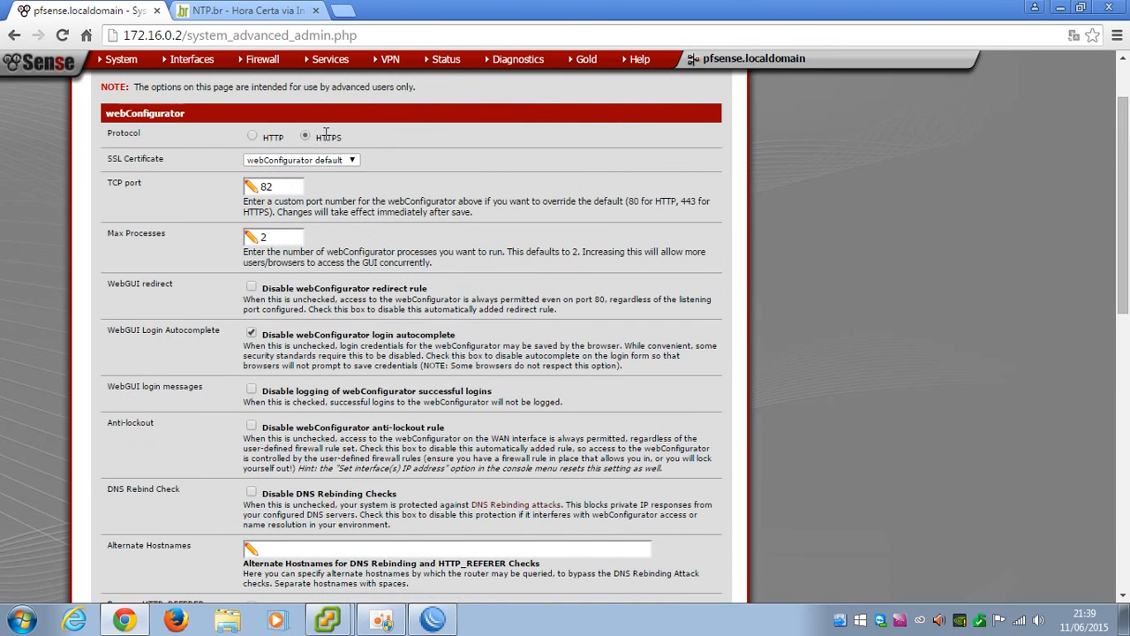
pyautogui.scroll(-5, 279, 366)
pyautogui.scroll(-4, 281, 428)
pyautogui.click(272, 459)
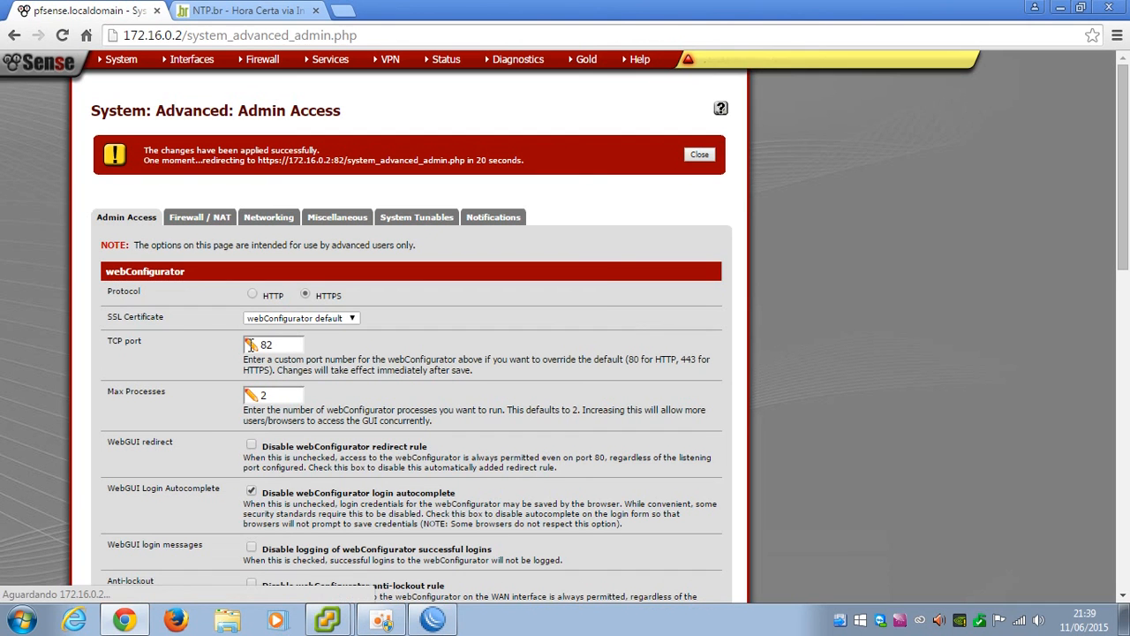
# Acknowledge the pending notices and select the page path in the address bar
pyautogui.click(736, 61)
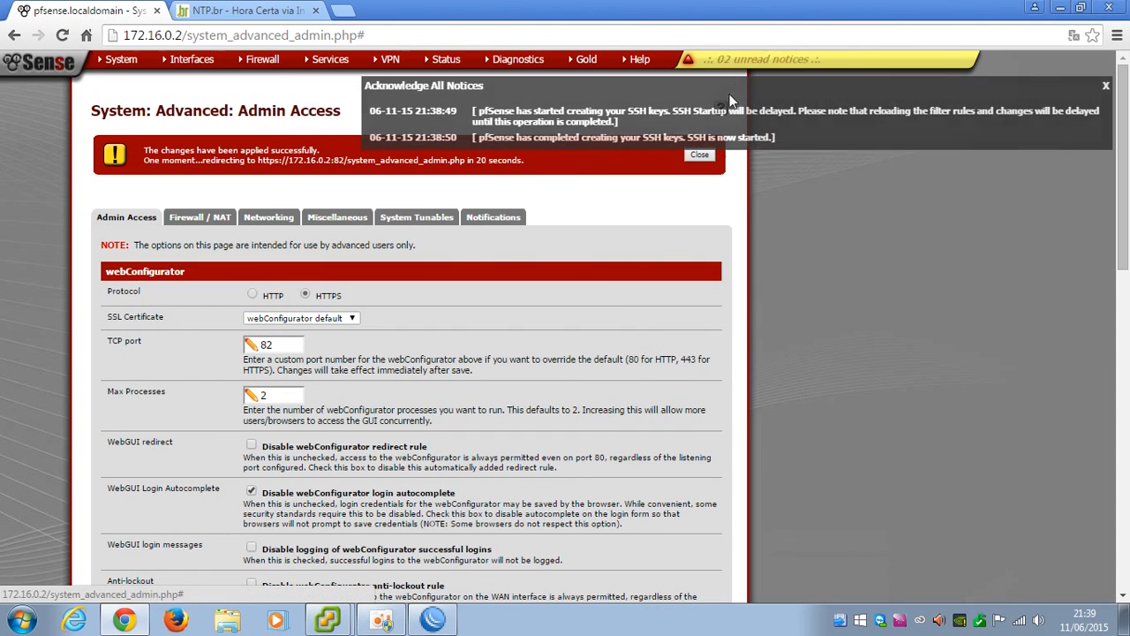
pyautogui.click(730, 118)
pyautogui.click(742, 114)
pyautogui.click(700, 155)
pyautogui.click(181, 35)
pyautogui.moveTo(181, 36); pyautogui.dragTo(515, 36)
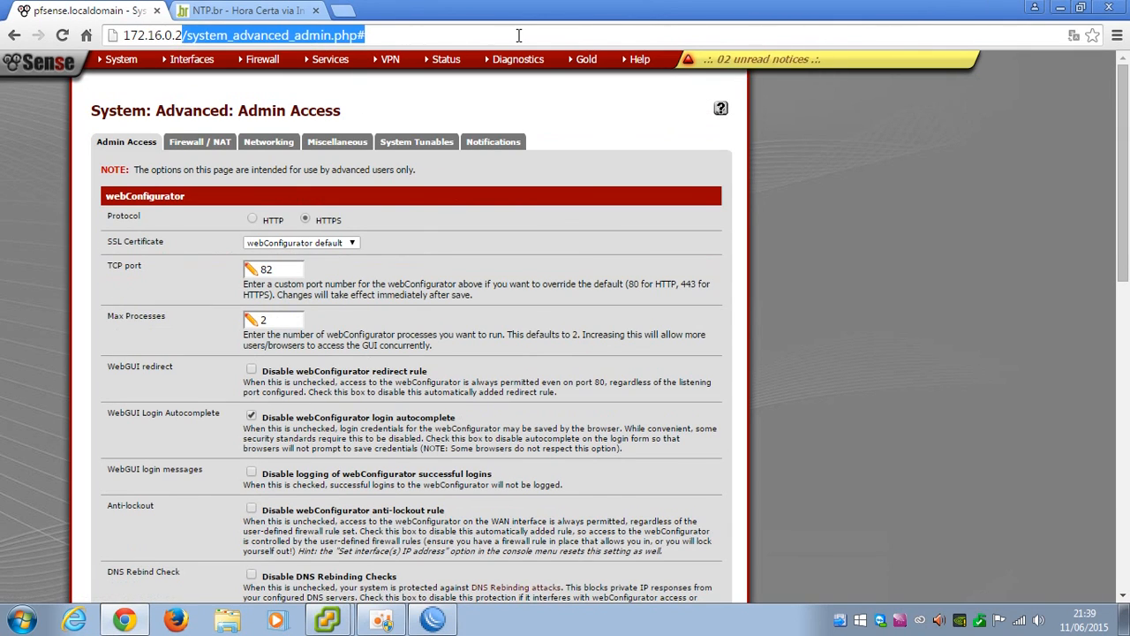
pyautogui.write(':82')
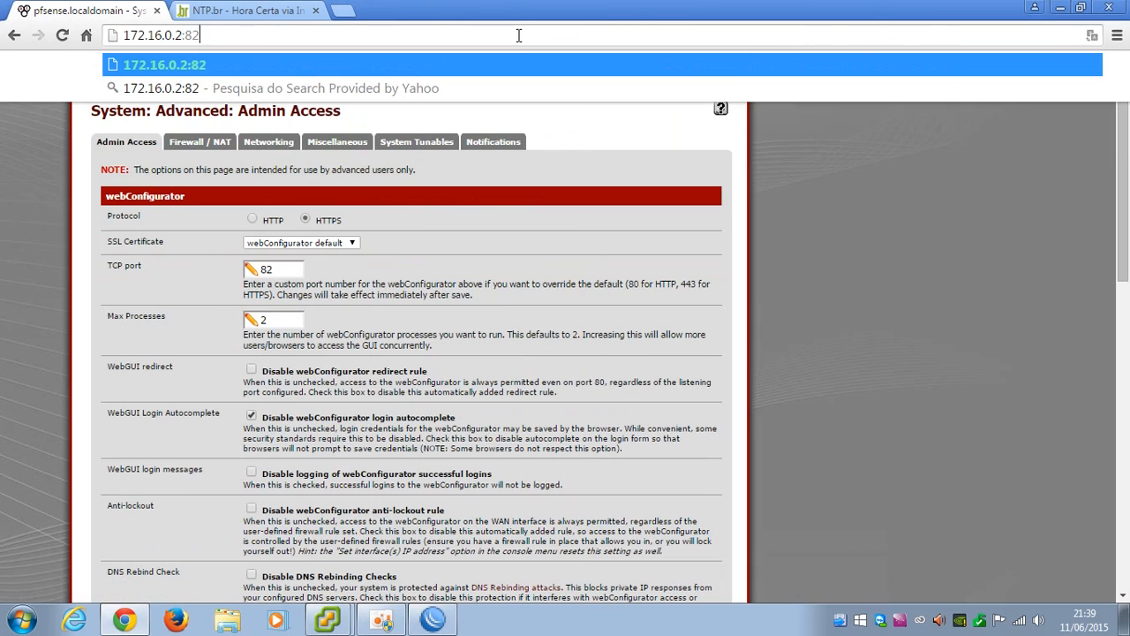
pyautogui.press('Home')
pyautogui.write('HTTPS')
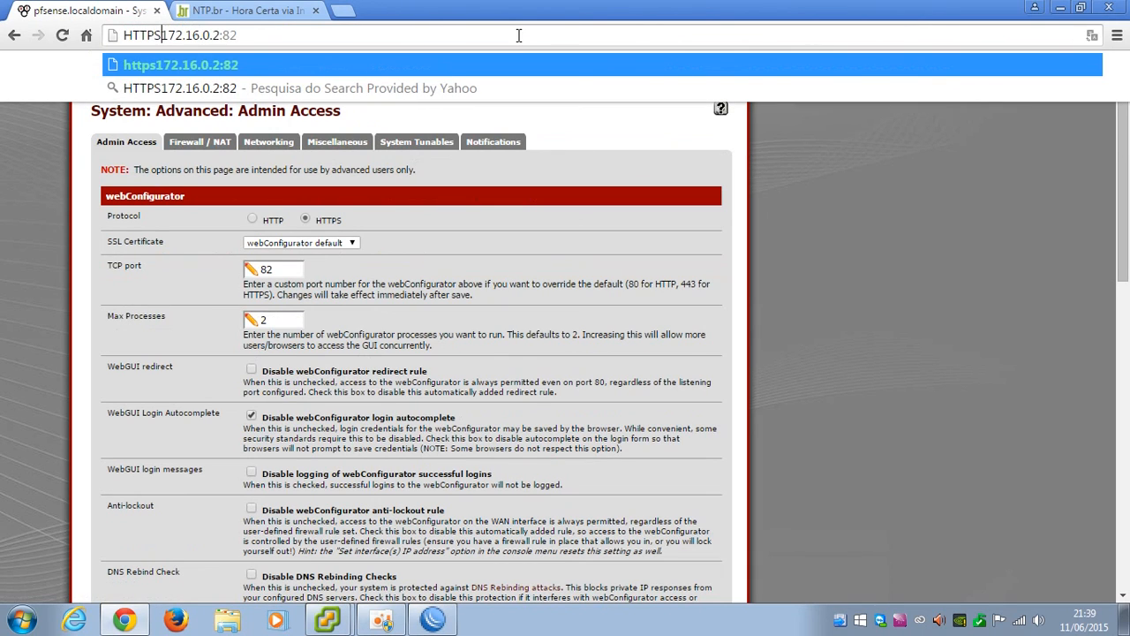
pyautogui.write('://')
pyautogui.press('Return')
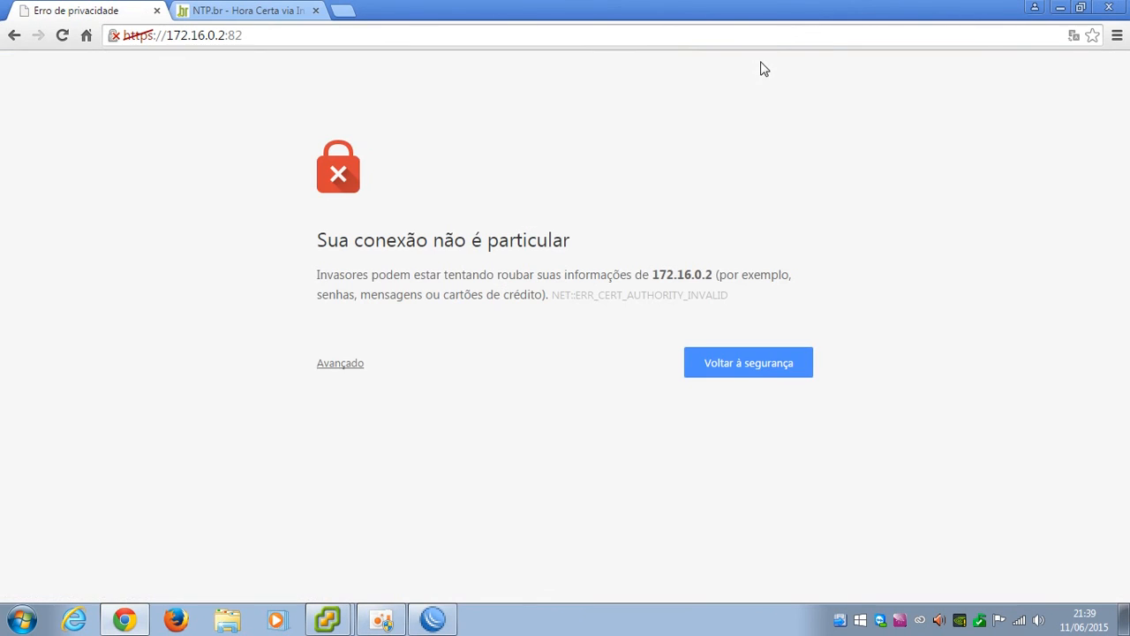
pyautogui.click(347, 363)
pyautogui.click(396, 505)
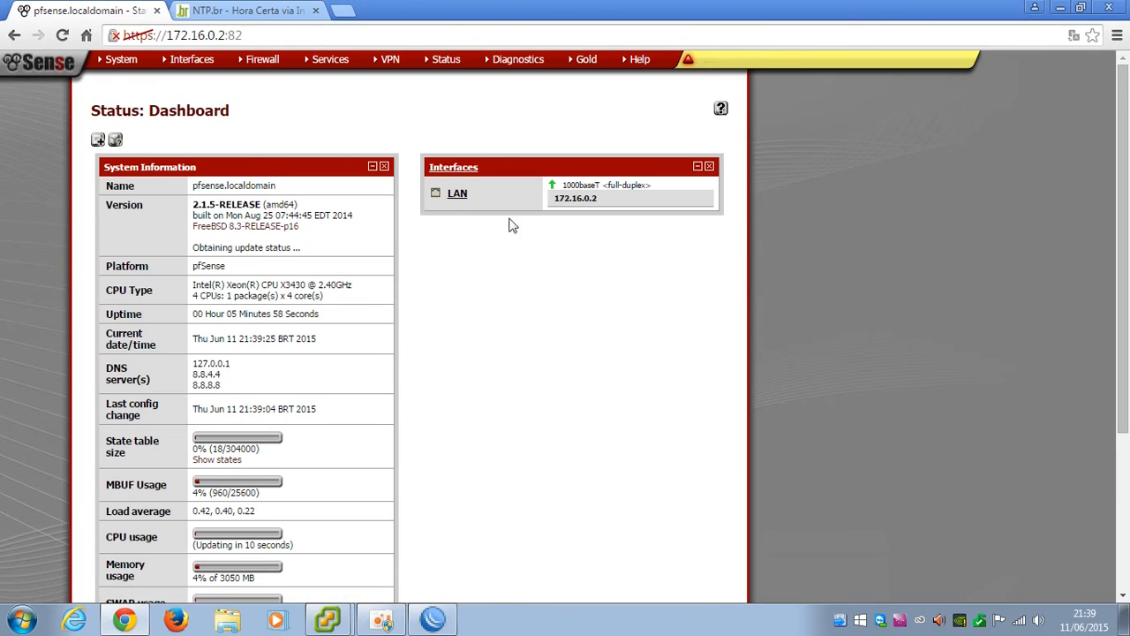
# Acknowledge all unread notices on the dashboard
pyautogui.click(741, 59)
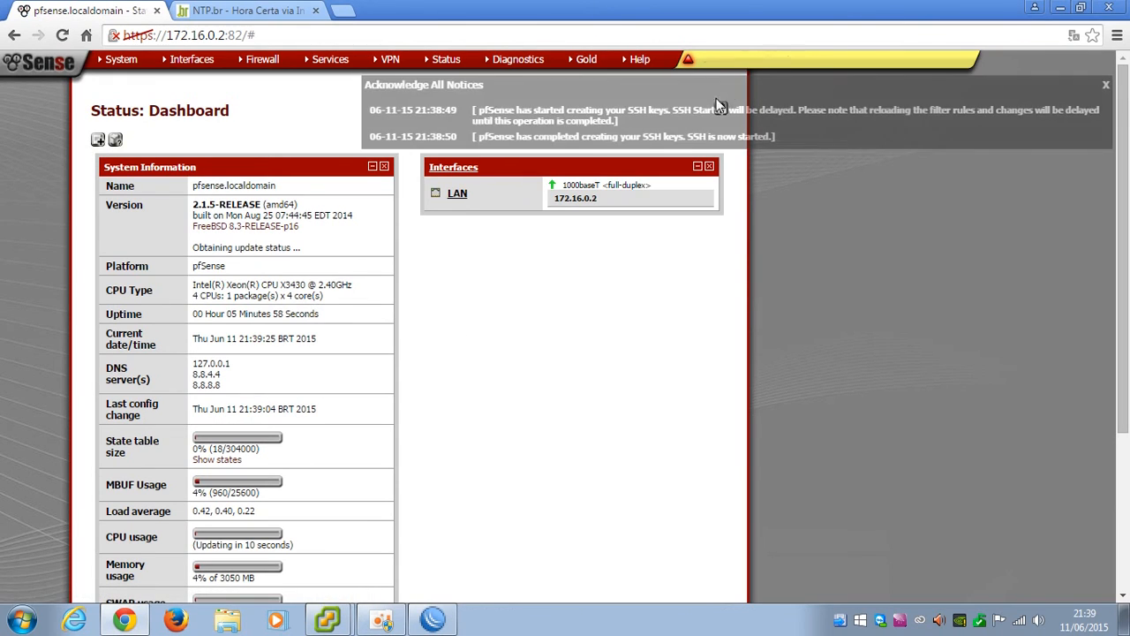
pyautogui.click(721, 113)
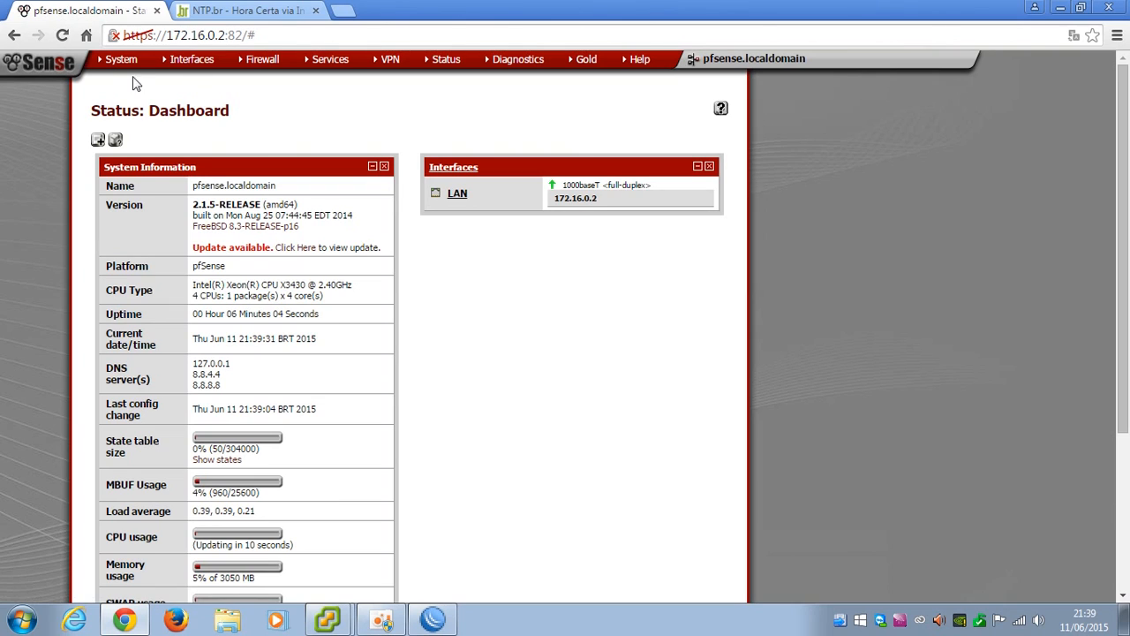
pyautogui.moveTo(134, 75)
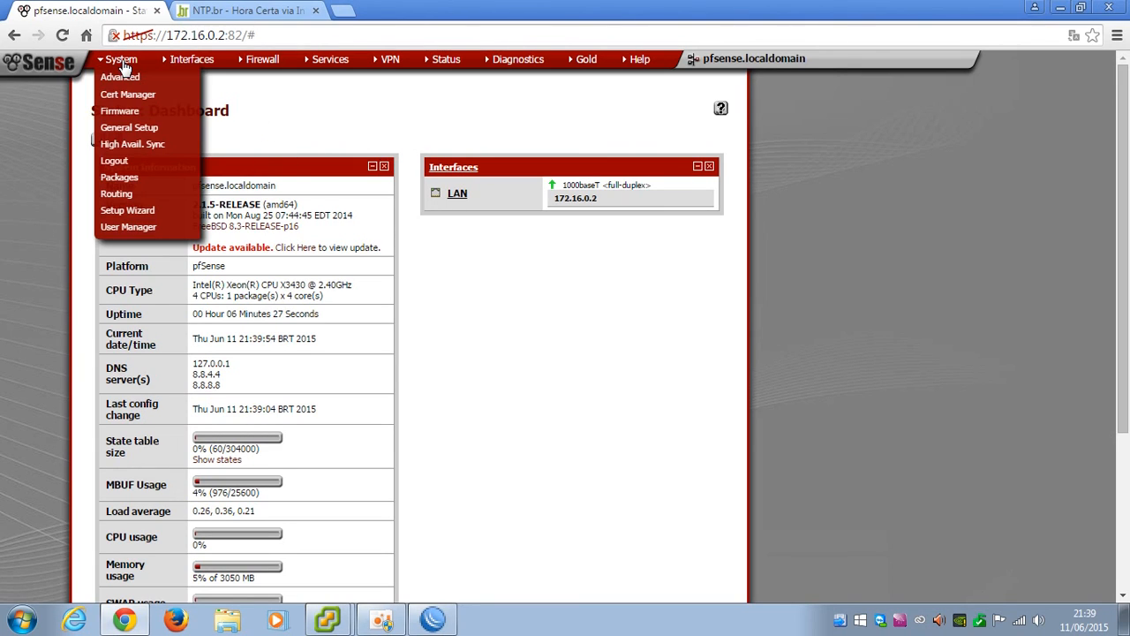
# Find squid among the available packages and confirm its installation
pyautogui.click(118, 177)
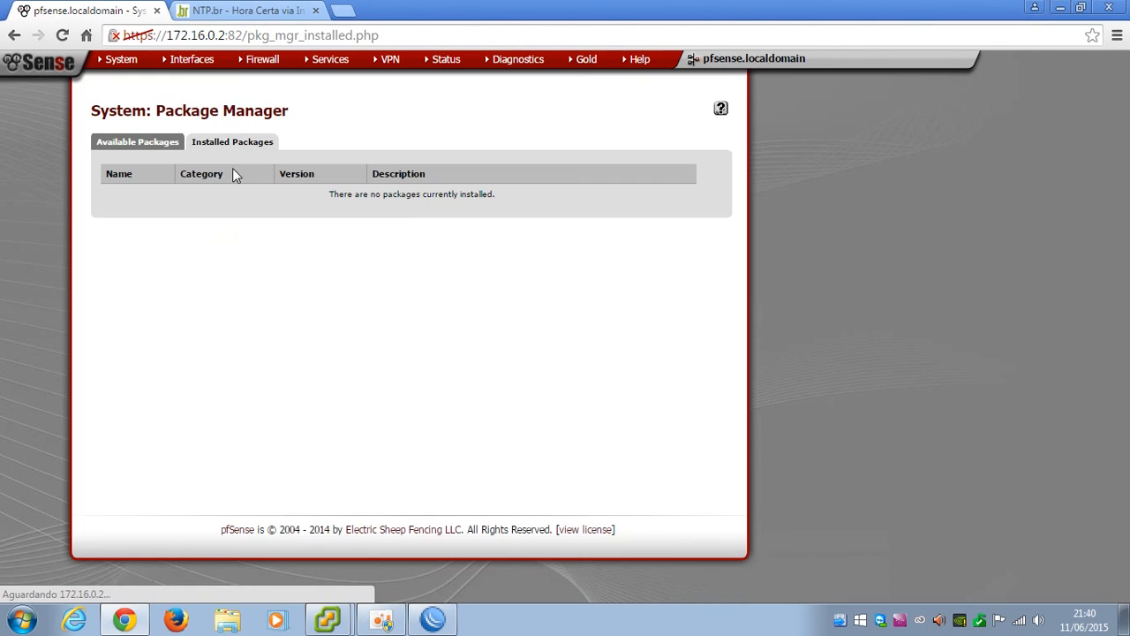
pyautogui.click(148, 148)
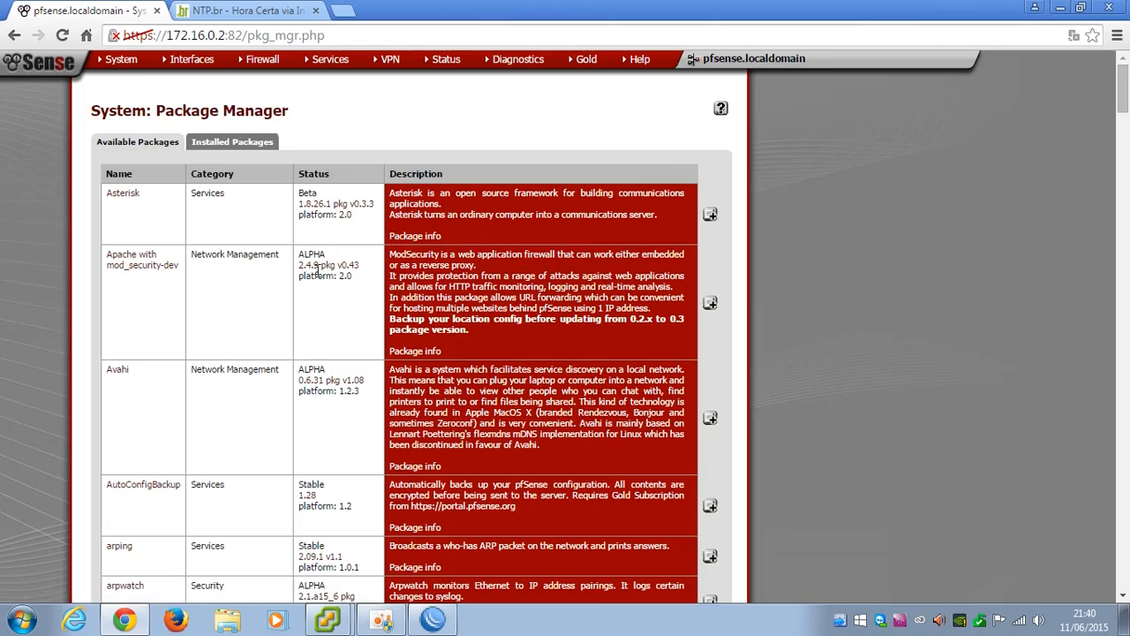
pyautogui.scroll(-1, 322, 278)
pyautogui.scroll(-20, 322, 279)
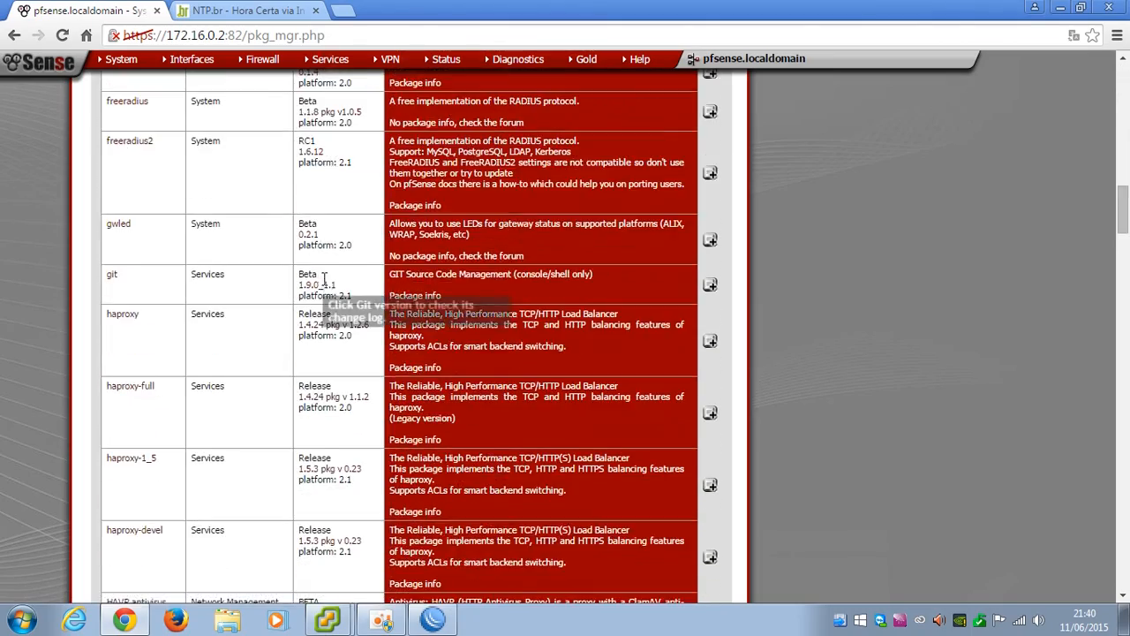
pyautogui.scroll(-20, 323, 282)
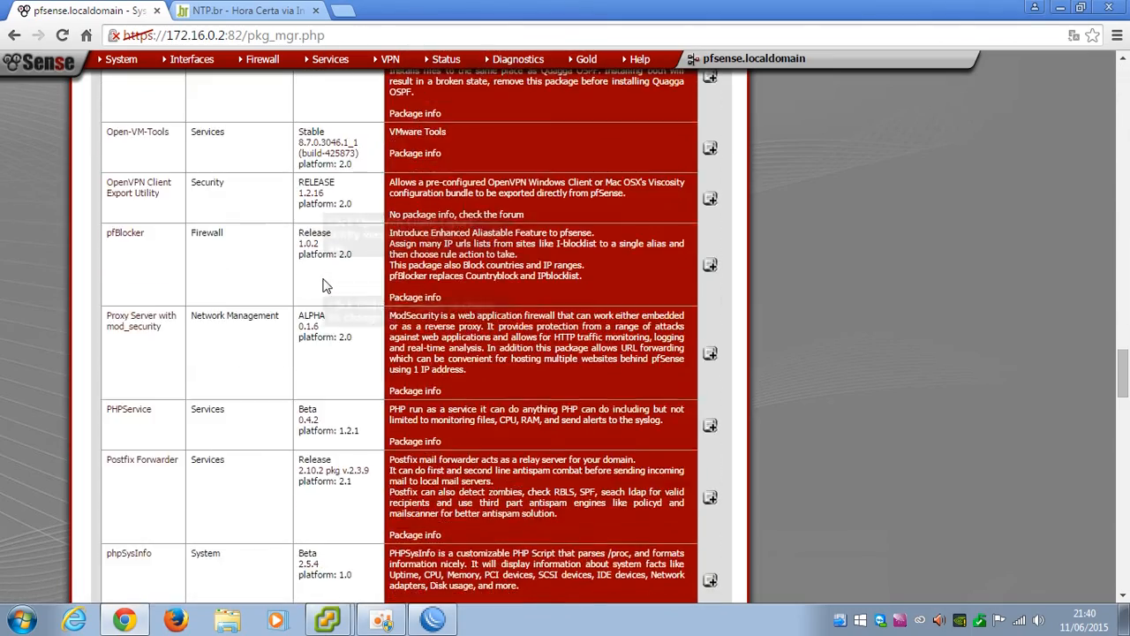
pyautogui.scroll(-6, 322, 285)
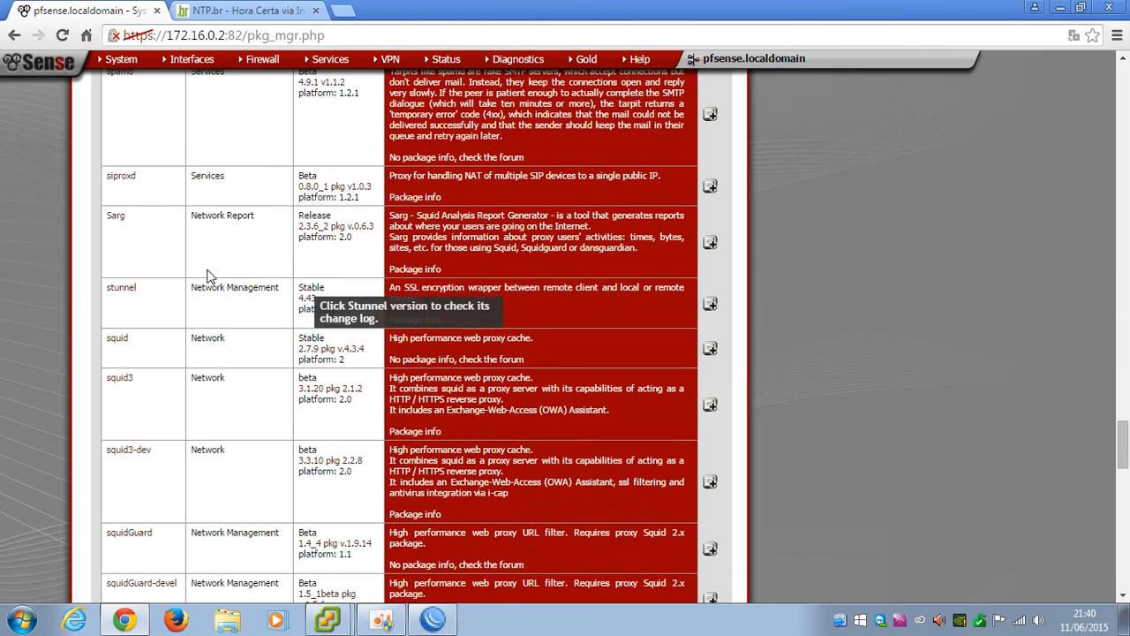
pyautogui.click(707, 351)
pyautogui.click(487, 183)
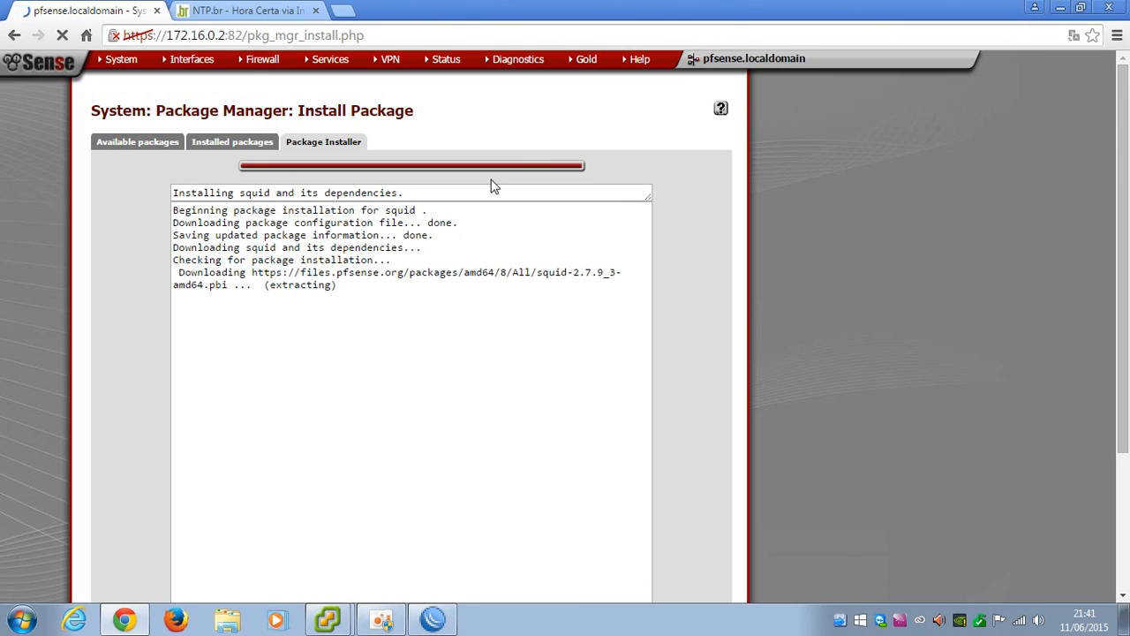
pyautogui.scroll(-1, 487, 202)
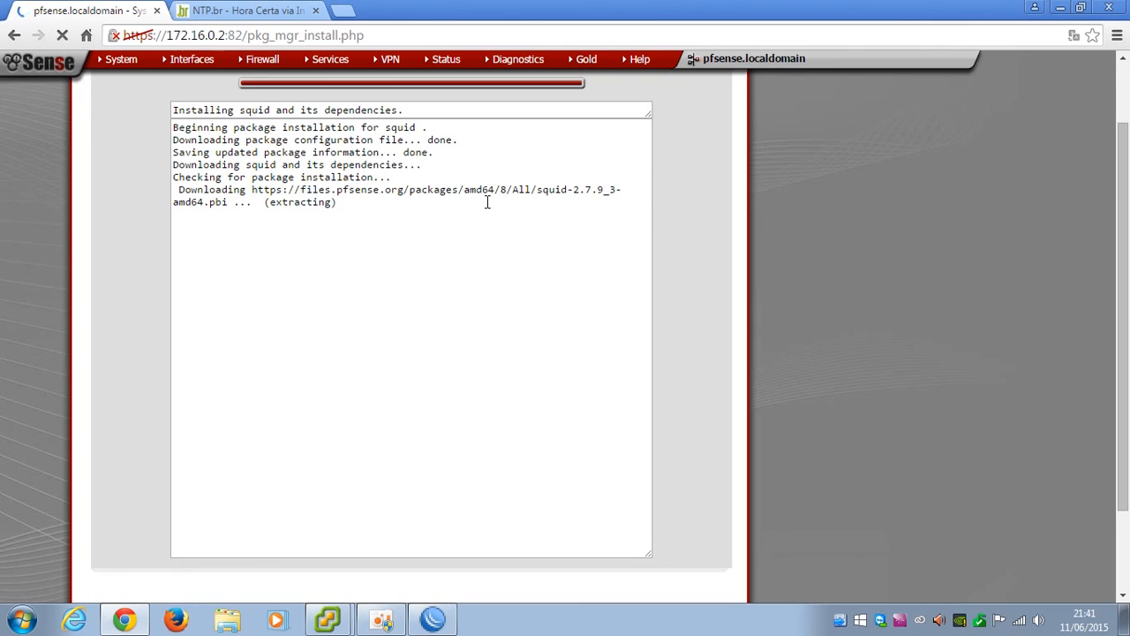
# Ping 172.16.0.2 from a WinBox router terminal, then close the terminal
pyautogui.click(433, 619)
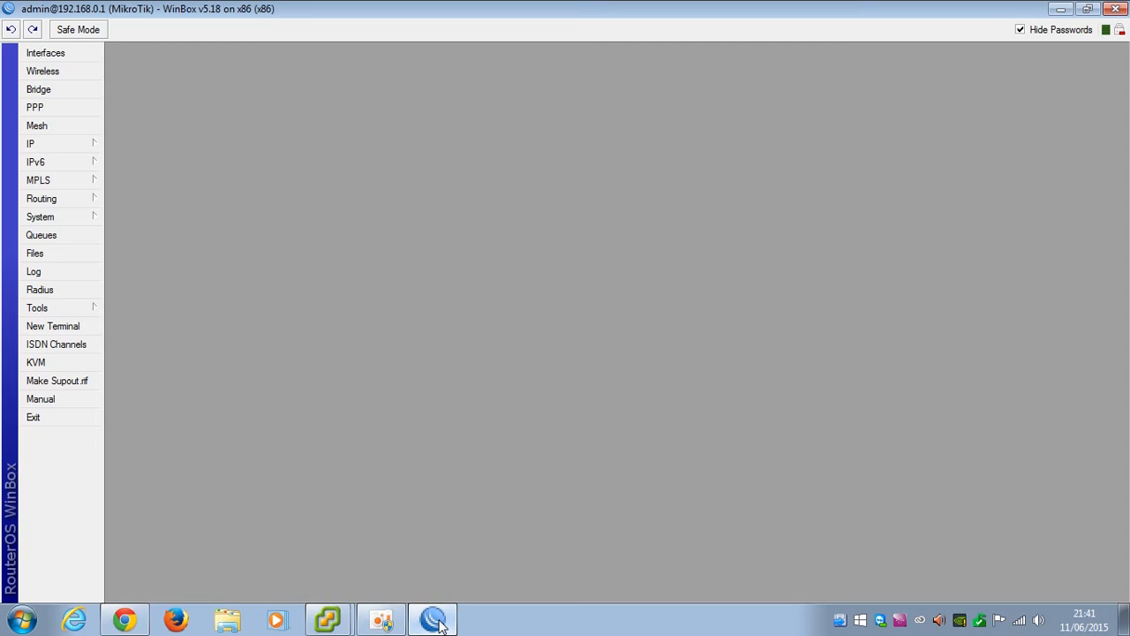
pyautogui.click(69, 333)
pyautogui.write('ping')
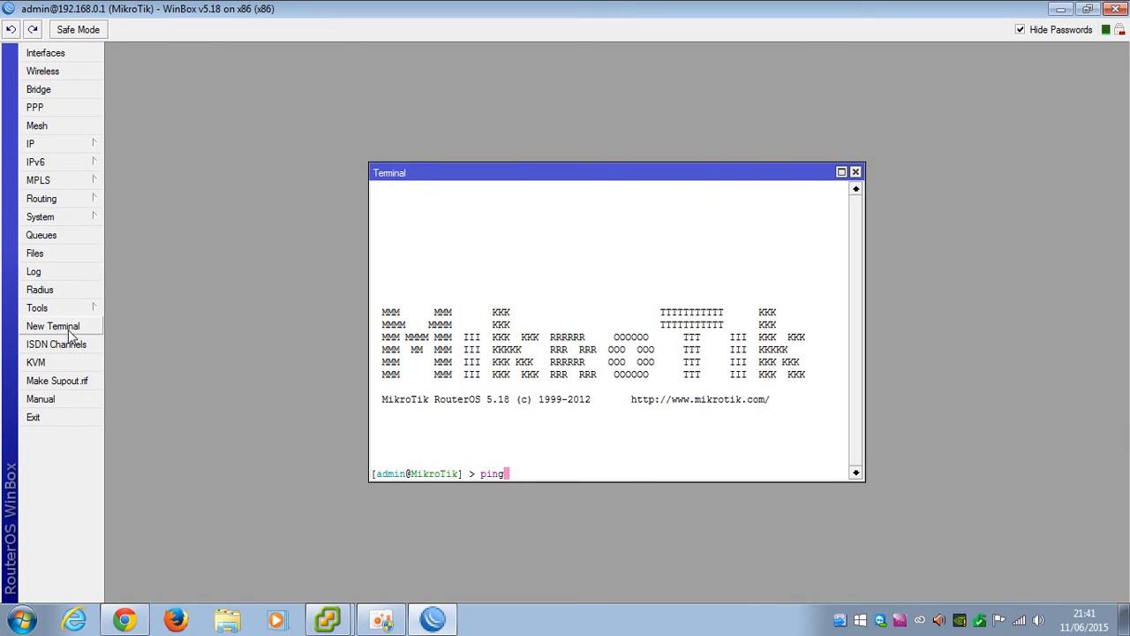
pyautogui.write(' 172.16.0.2')
pyautogui.press('Return')
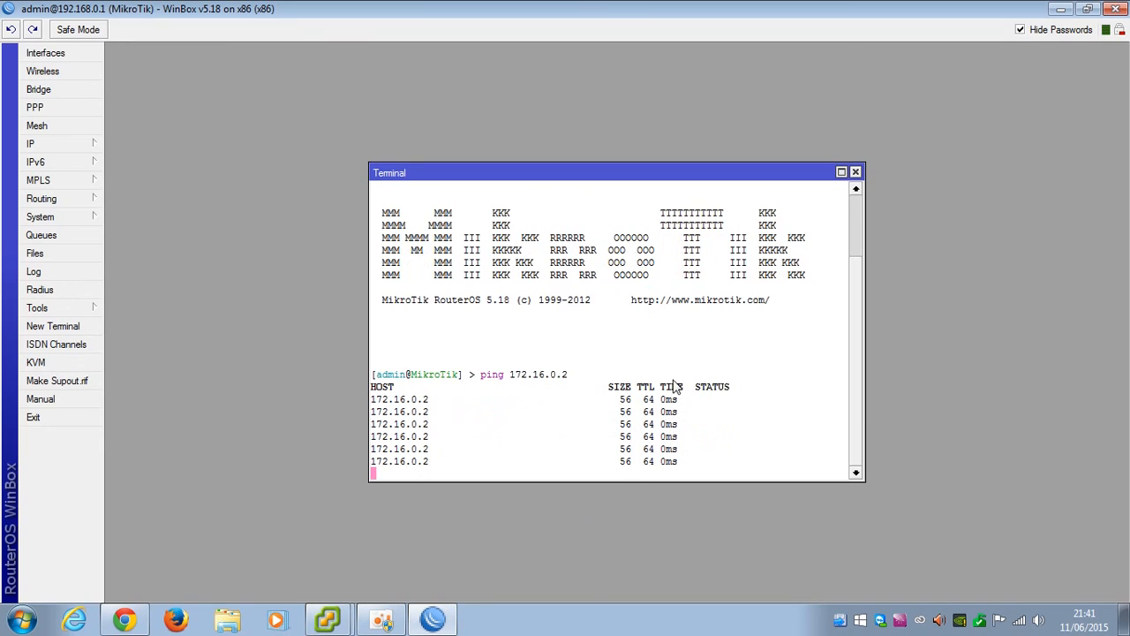
pyautogui.click(855, 173)
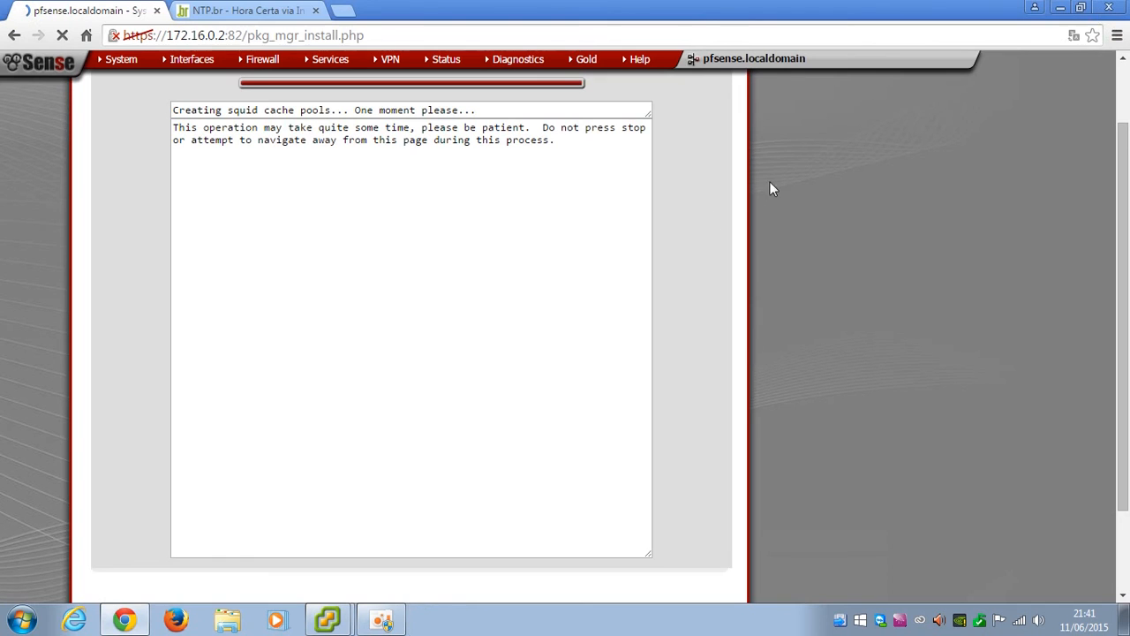
# Close WinBox and review squid's Proxy server General settings page
pyautogui.click(1116, 9)
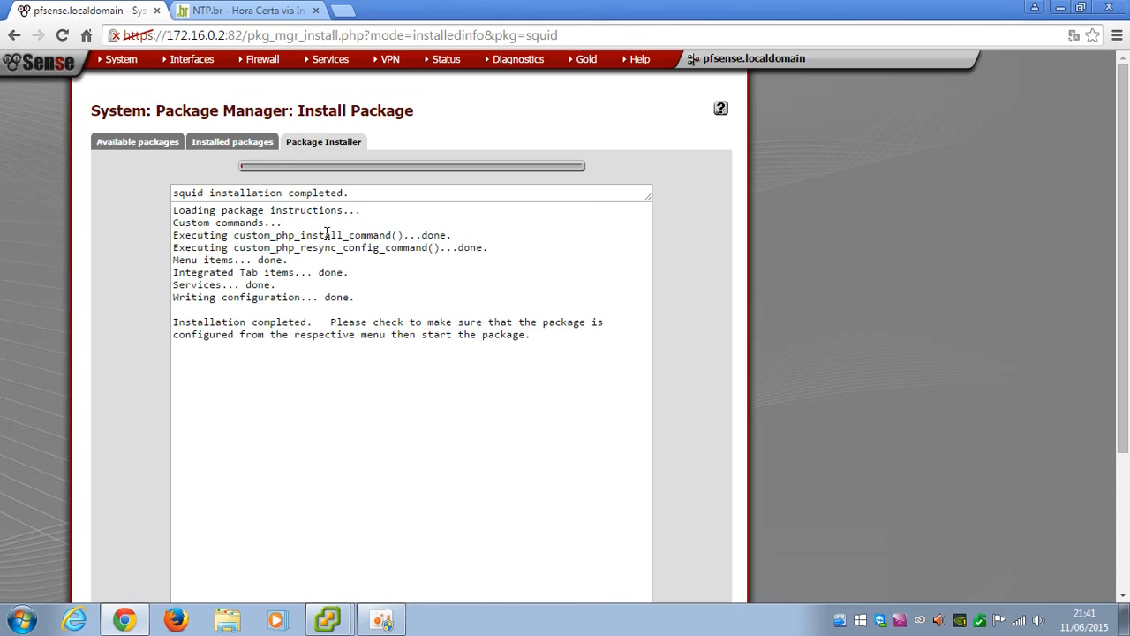
pyautogui.moveTo(329, 67)
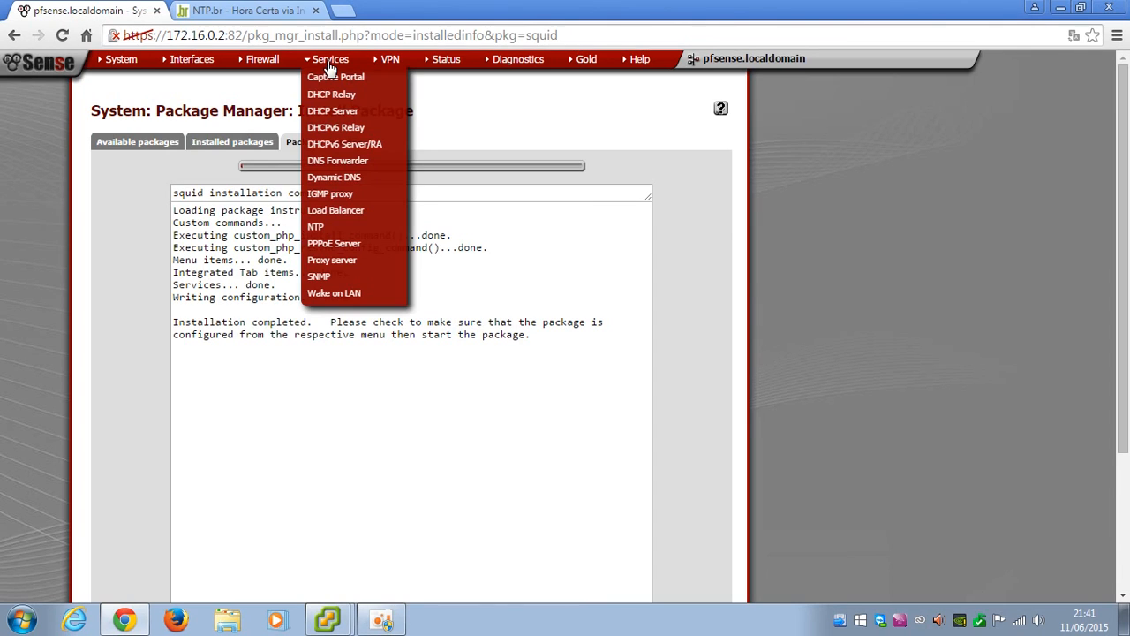
pyautogui.click(335, 263)
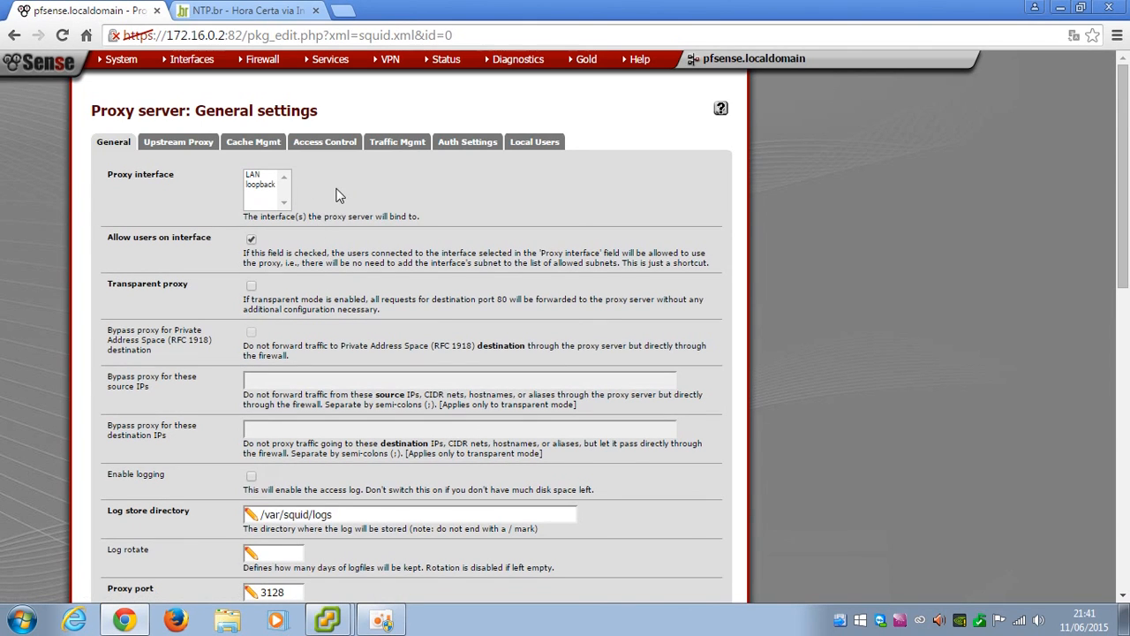
pyautogui.scroll(-5, 346, 188)
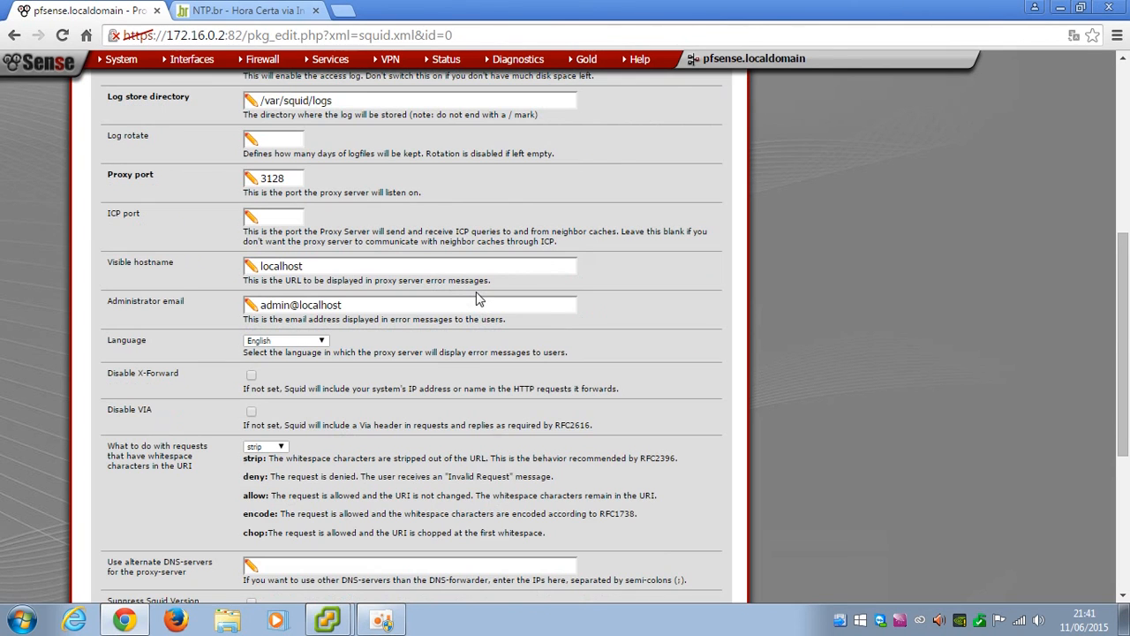
pyautogui.scroll(5, 476, 299)
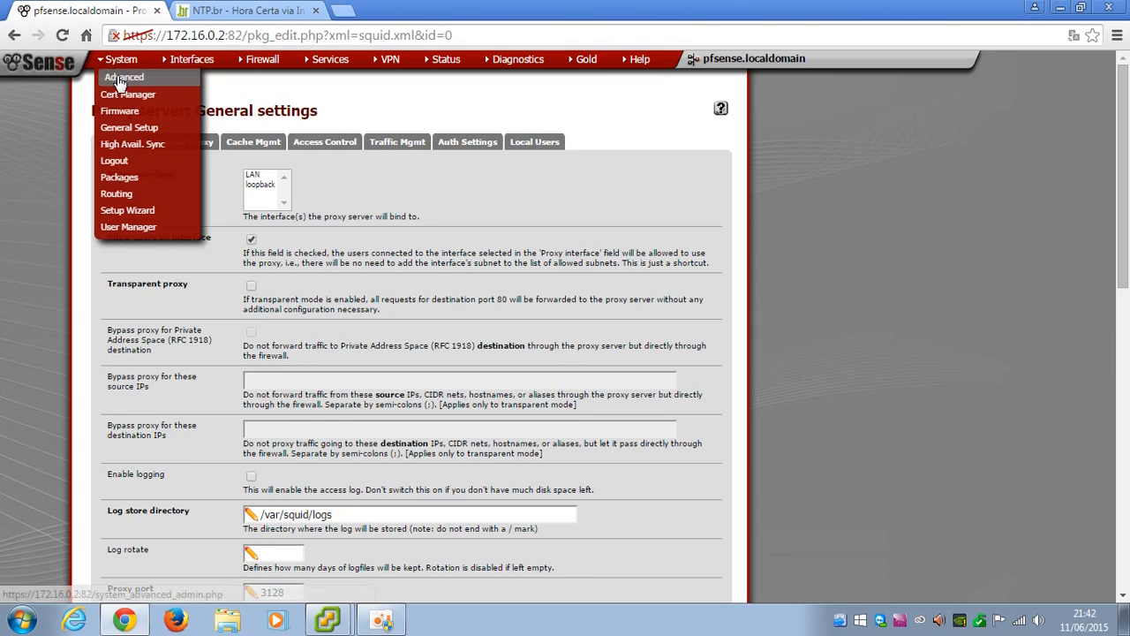
# Review Admin Access settings: HTTPS on port 82 and Secure Shell enabled
pyautogui.click(124, 78)
pyautogui.scroll(-6, 256, 402)
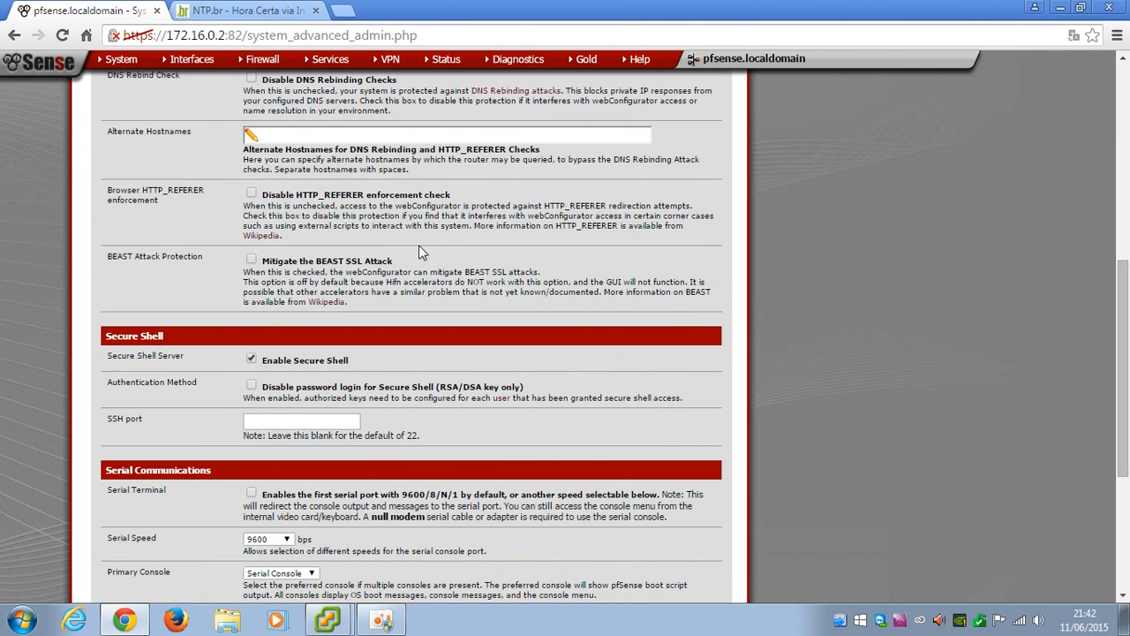
pyautogui.scroll(6, 367, 224)
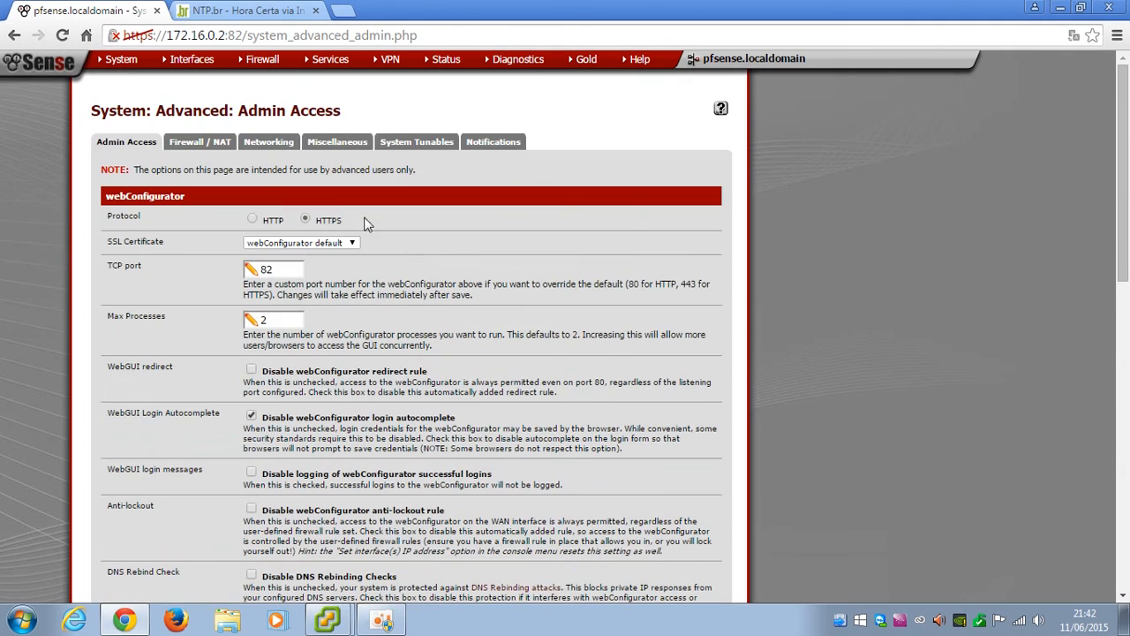
pyautogui.click(1060, 7)
# Try an SSH root login to 172.16.0.2 via the saved pfSense Cache session, which is denied
pyautogui.doubleClick(1079, 374)
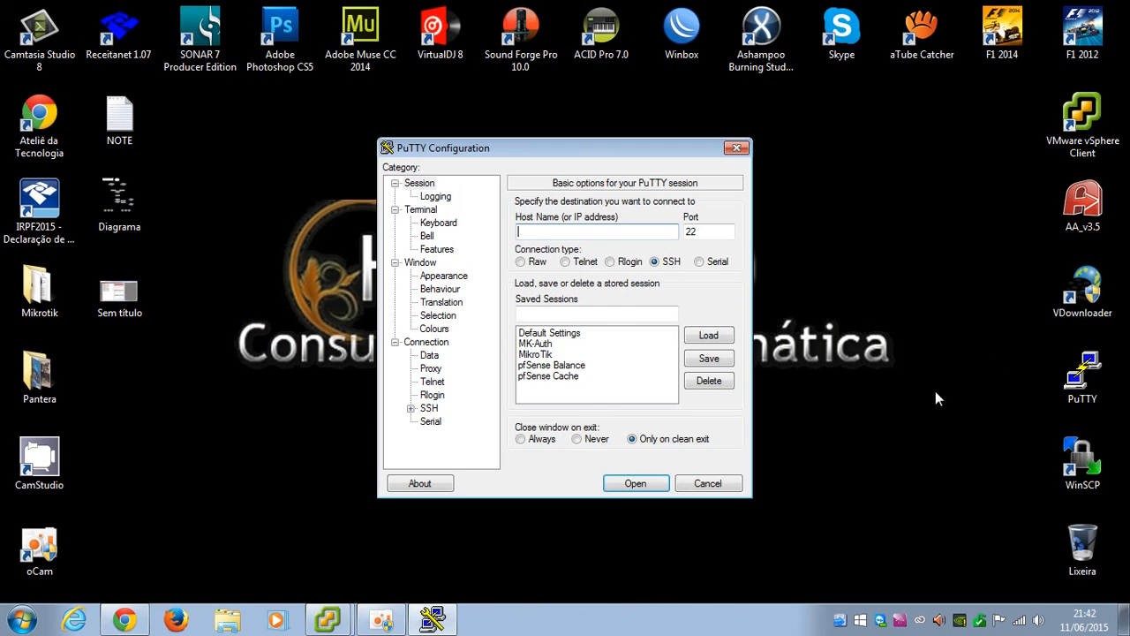
pyautogui.click(540, 376)
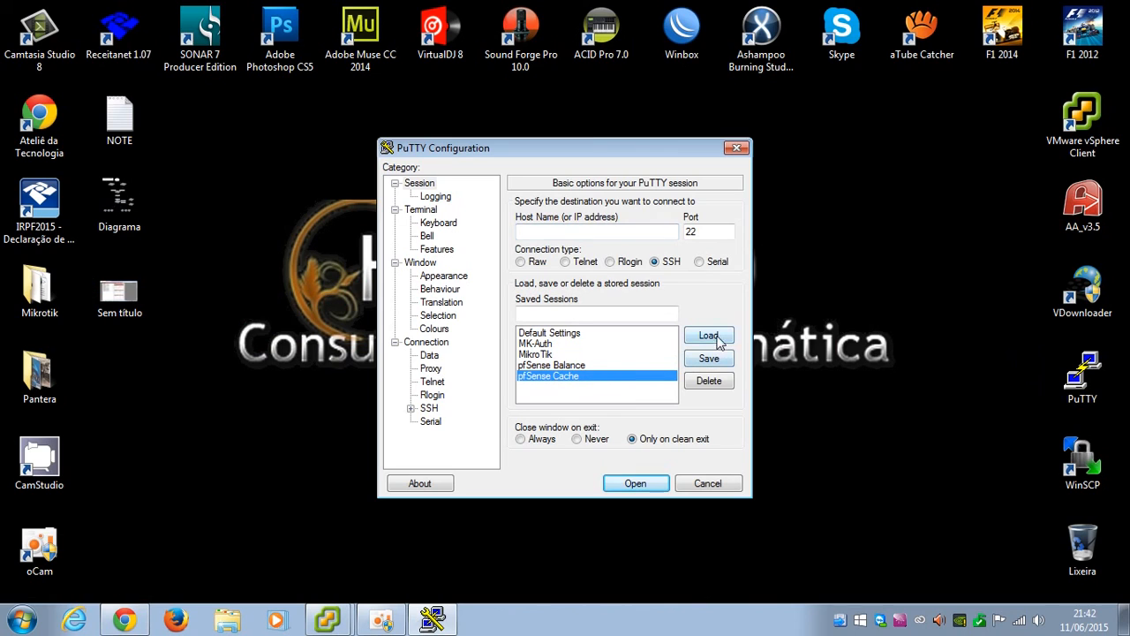
pyautogui.click(709, 336)
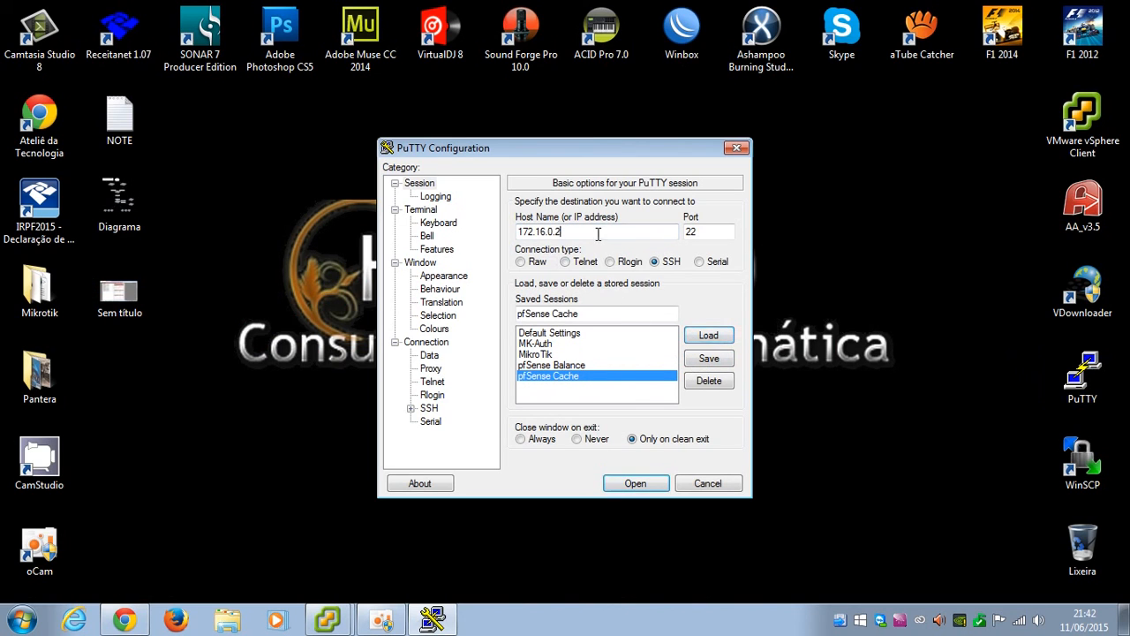
pyautogui.click(634, 485)
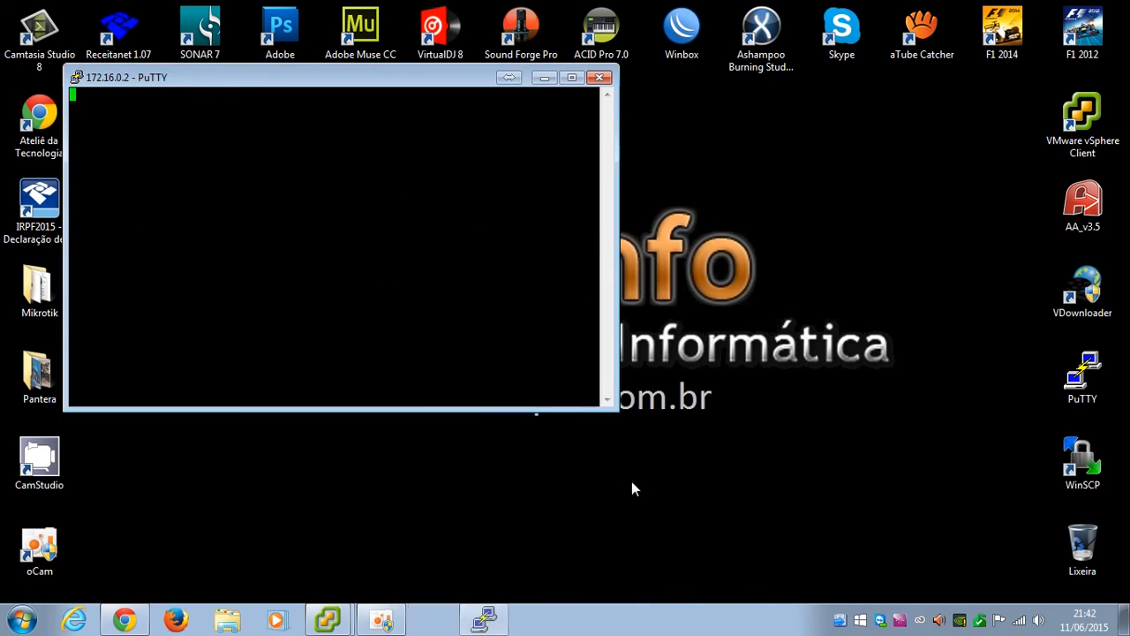
pyautogui.click(544, 455)
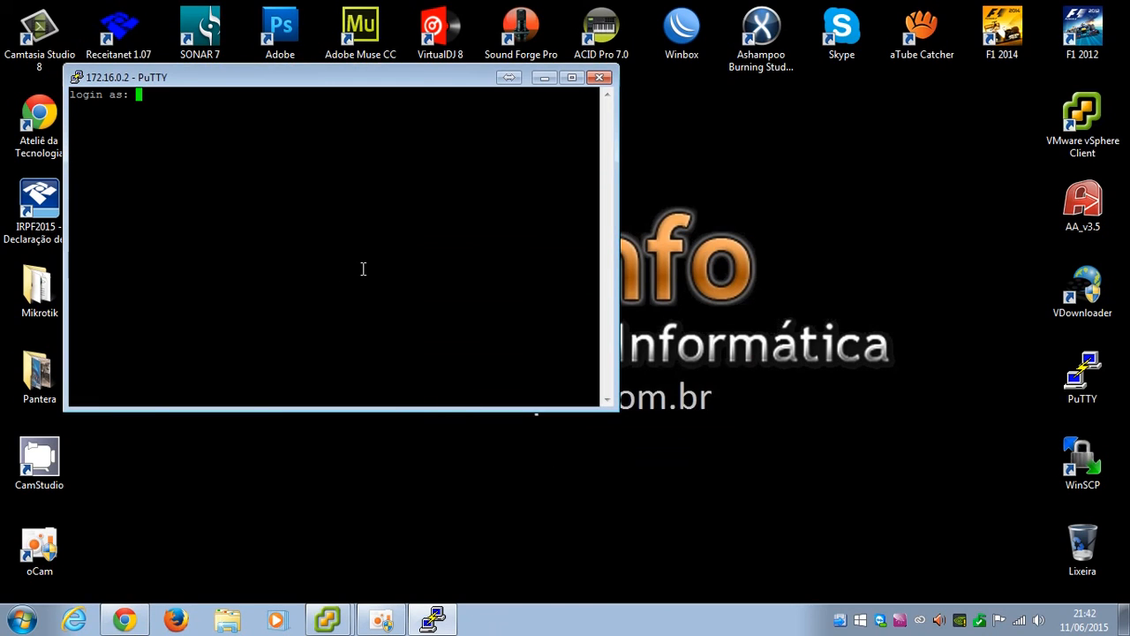
pyautogui.write('root')
pyautogui.press('Return')
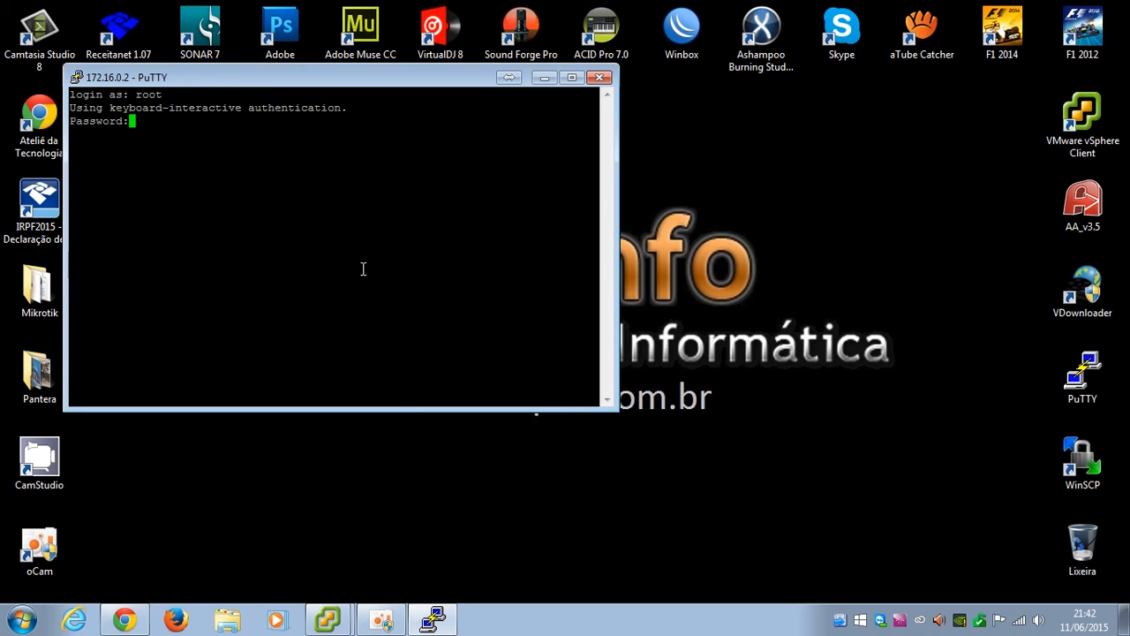
pyautogui.press('Return')
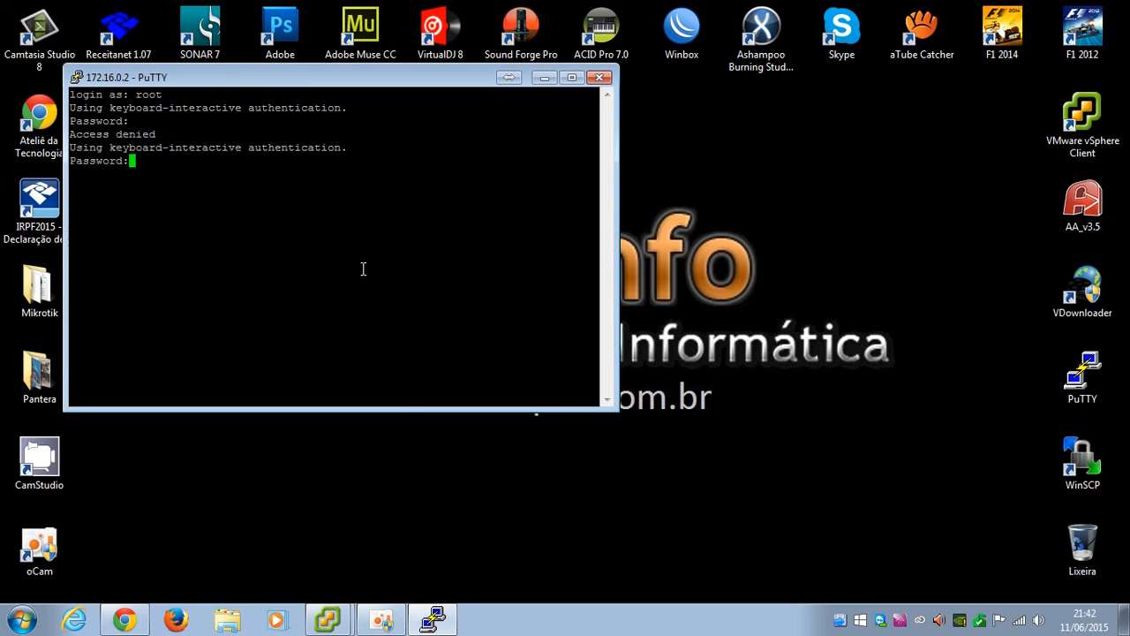
pyautogui.hotkey('ctrl', 'c')
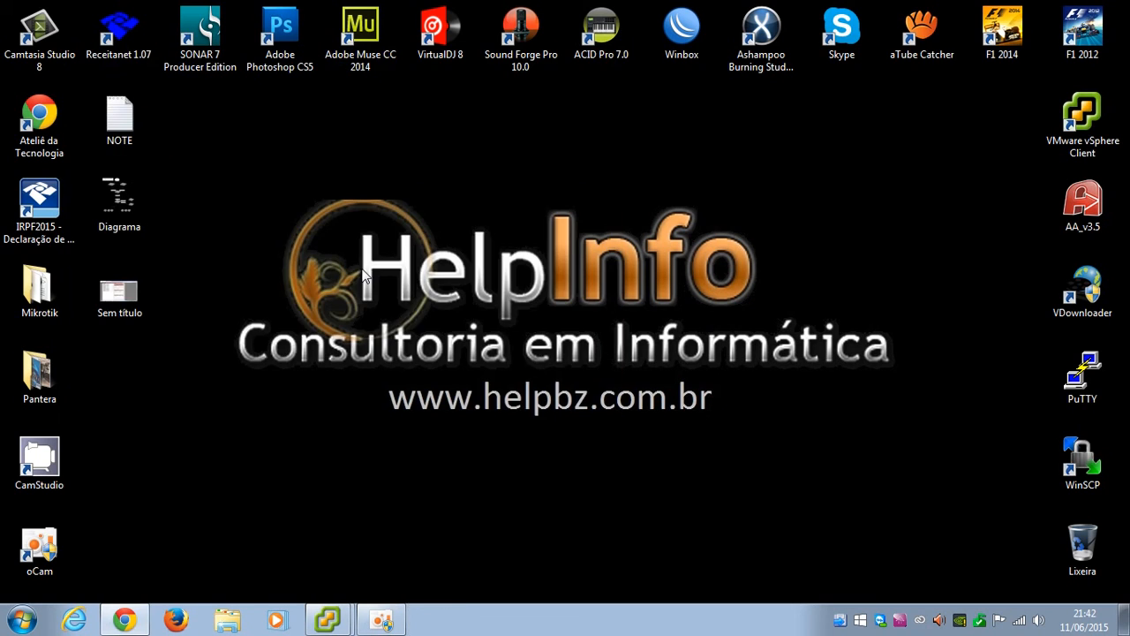
pyautogui.click(128, 619)
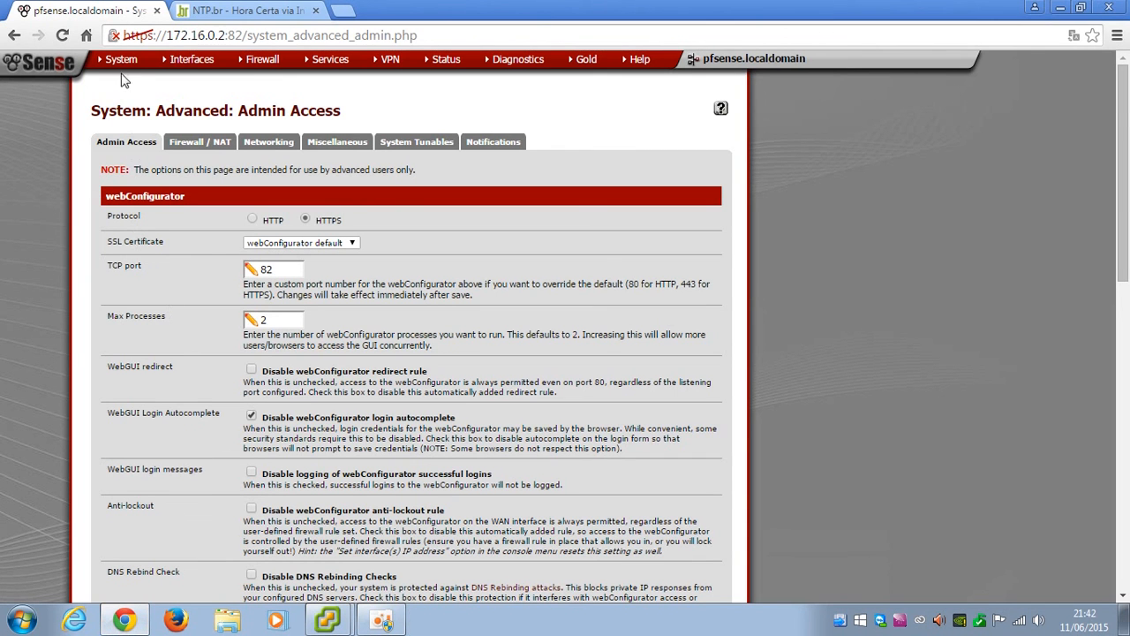
# In User Manager, give the admin account a new password, confirm it, and save
pyautogui.moveTo(124, 70)
pyautogui.click(115, 231)
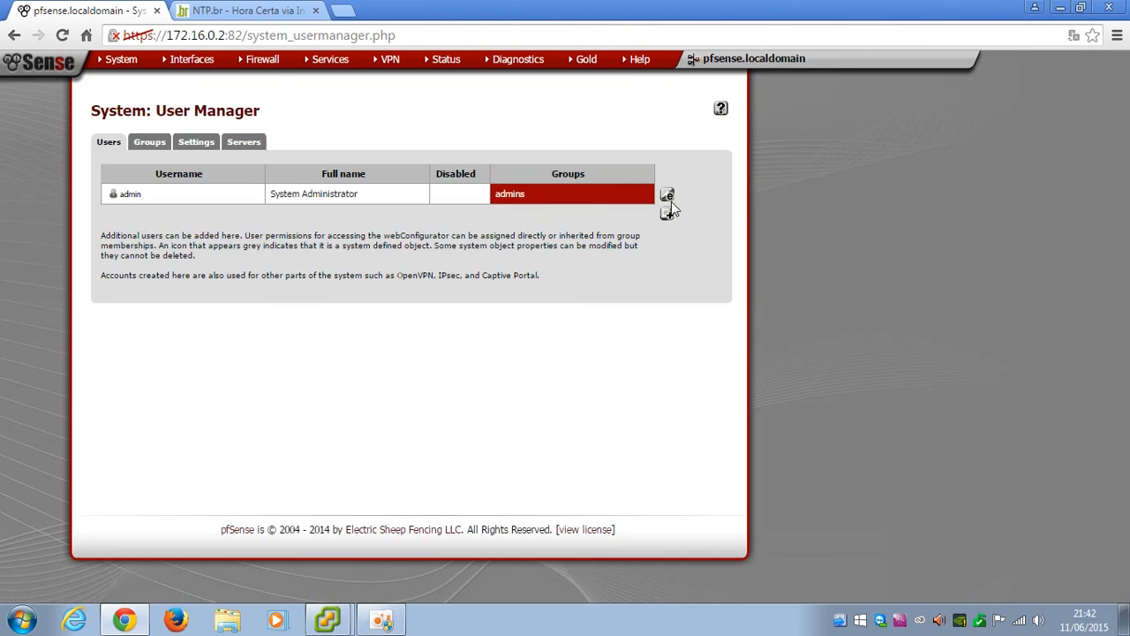
pyautogui.click(667, 196)
pyautogui.click(324, 256)
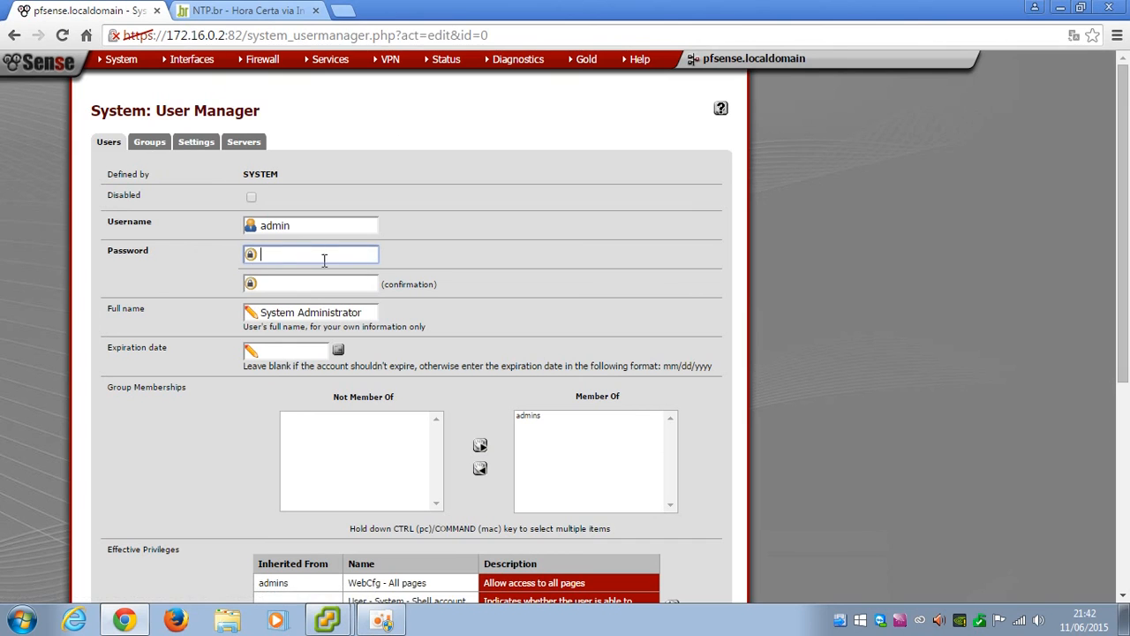
pyautogui.write('123456789')
pyautogui.press('Tab')
pyautogui.write('123456789')
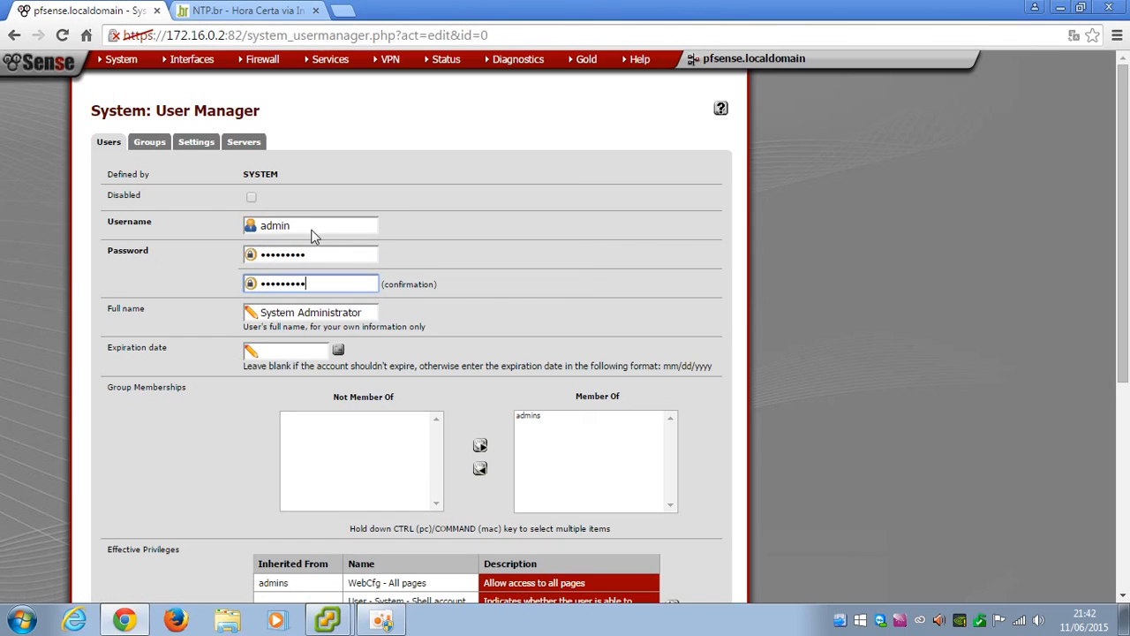
pyautogui.scroll(-4, 307, 385)
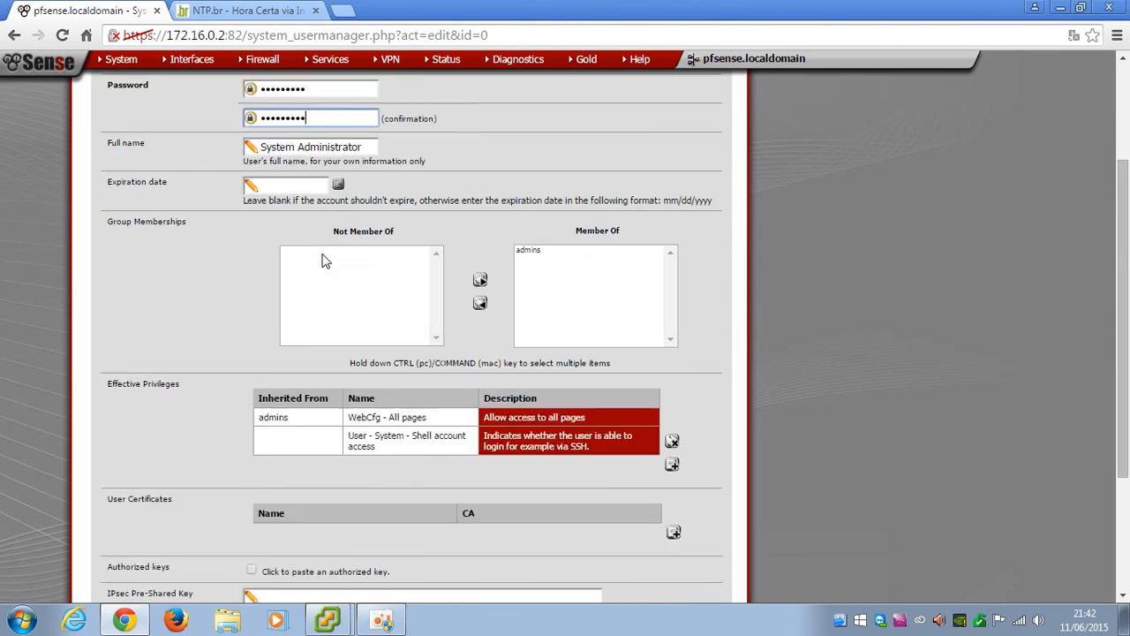
pyautogui.click(262, 462)
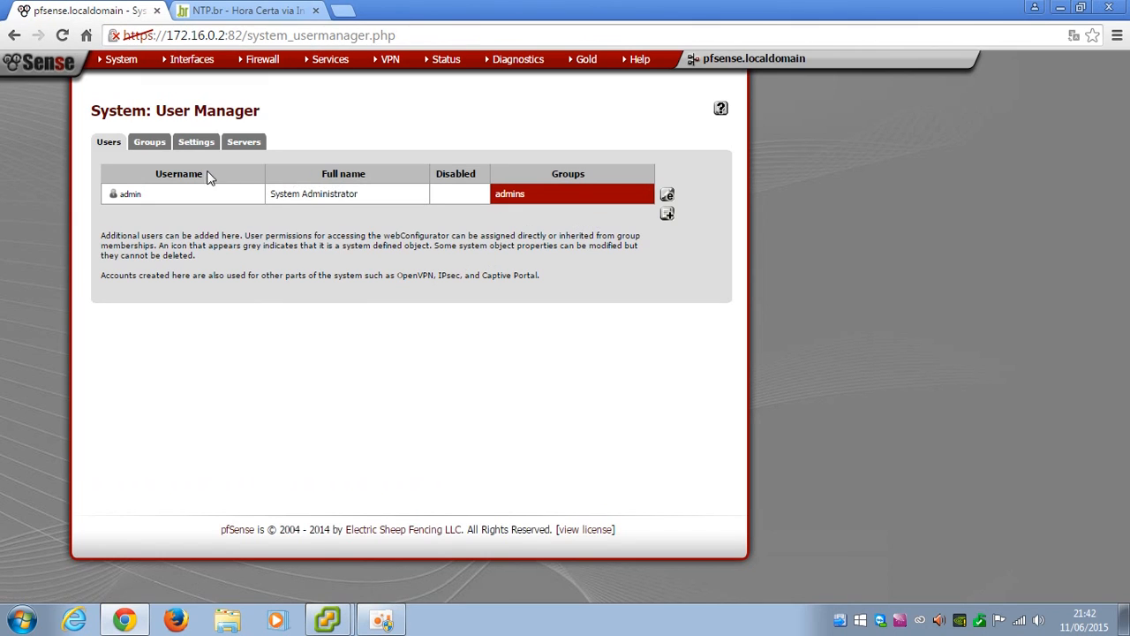
pyautogui.click(1060, 8)
# Log in as root via the pfSense Cache session, enlarge the window, and choose option 8 (Shell)
pyautogui.doubleClick(1083, 371)
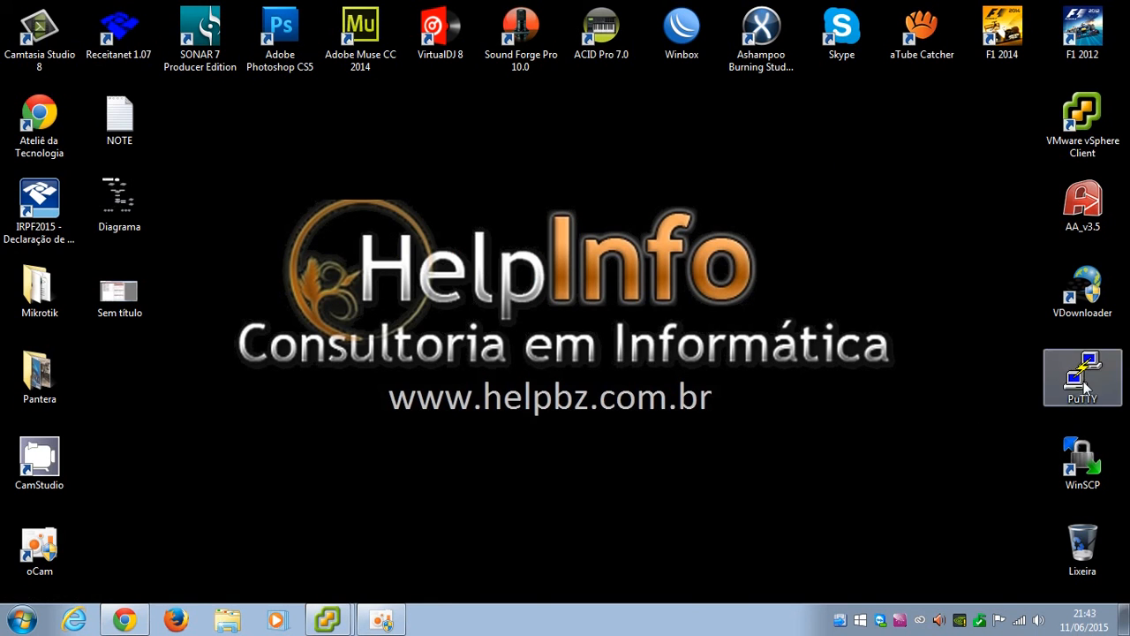
pyautogui.doubleClick(548, 376)
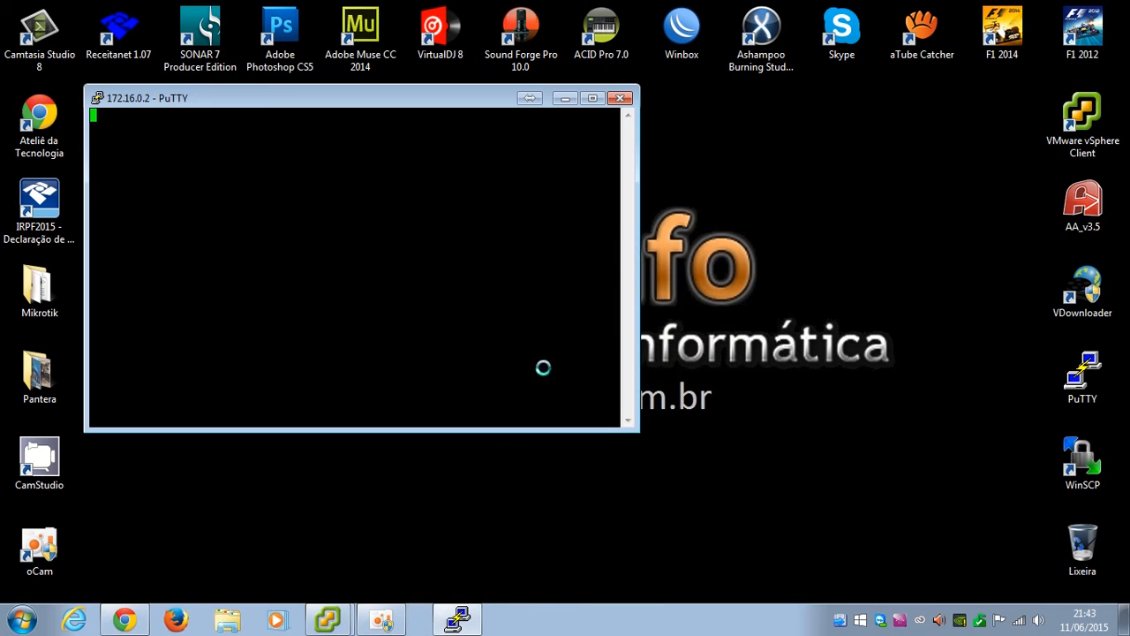
pyautogui.write('root')
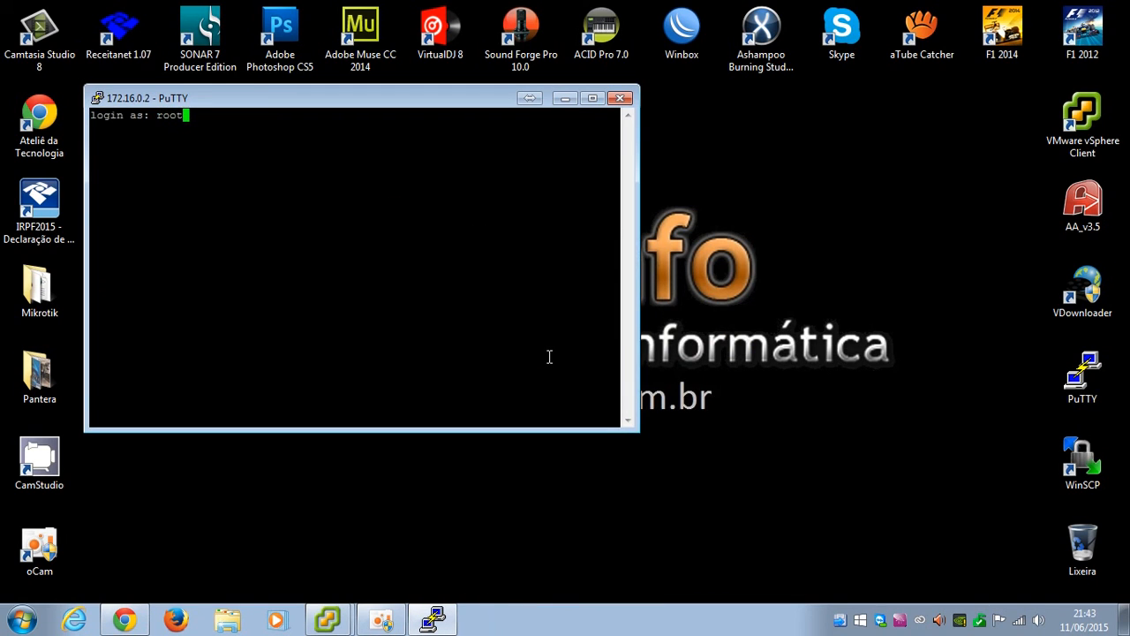
pyautogui.press('Return')
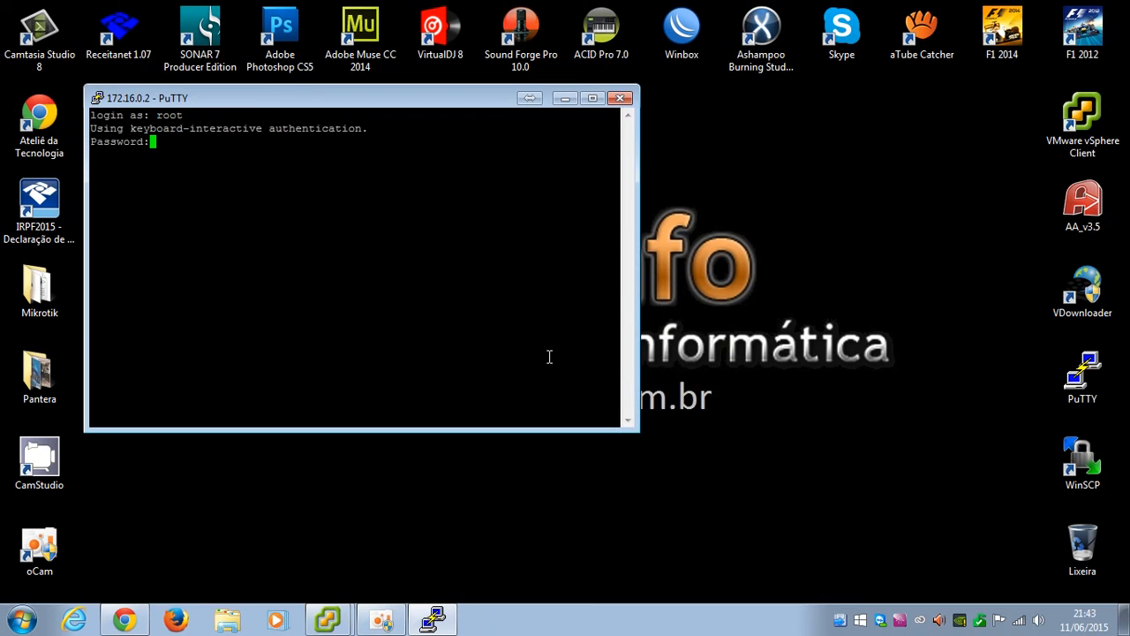
pyautogui.press('Return')
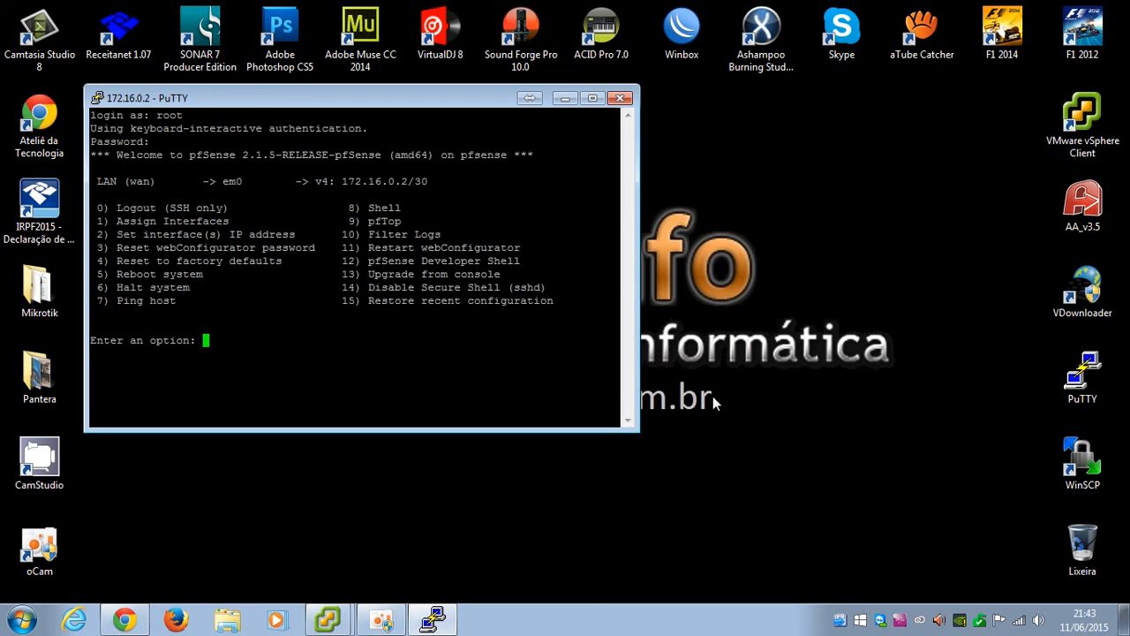
pyautogui.moveTo(630, 426); pyautogui.dragTo(902, 543)
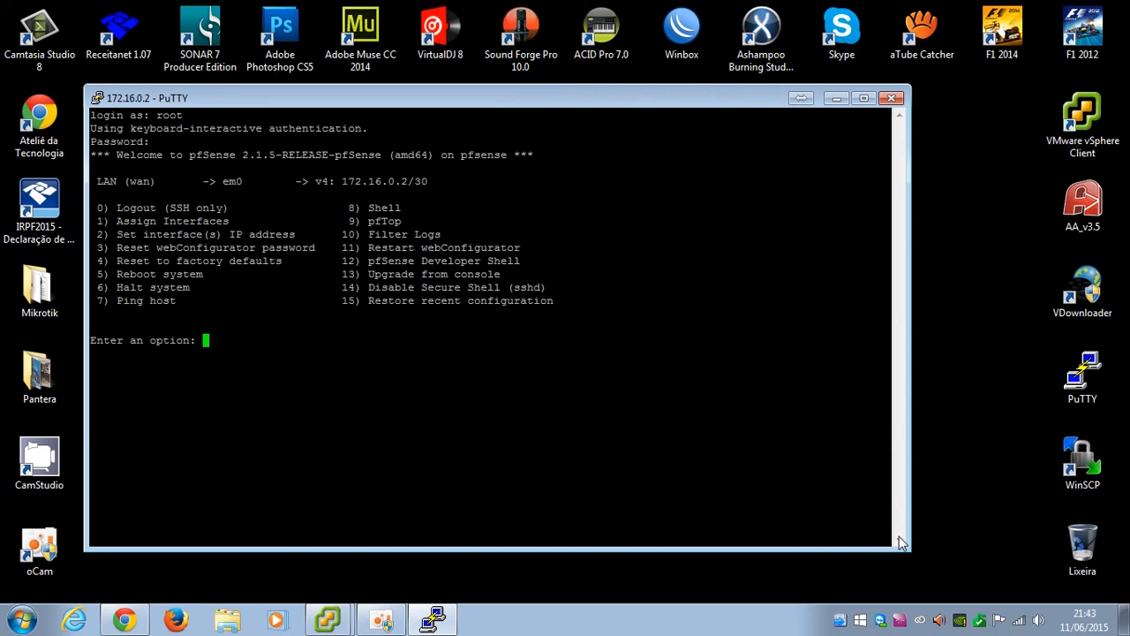
pyautogui.write('8')
pyautogui.press('Return')
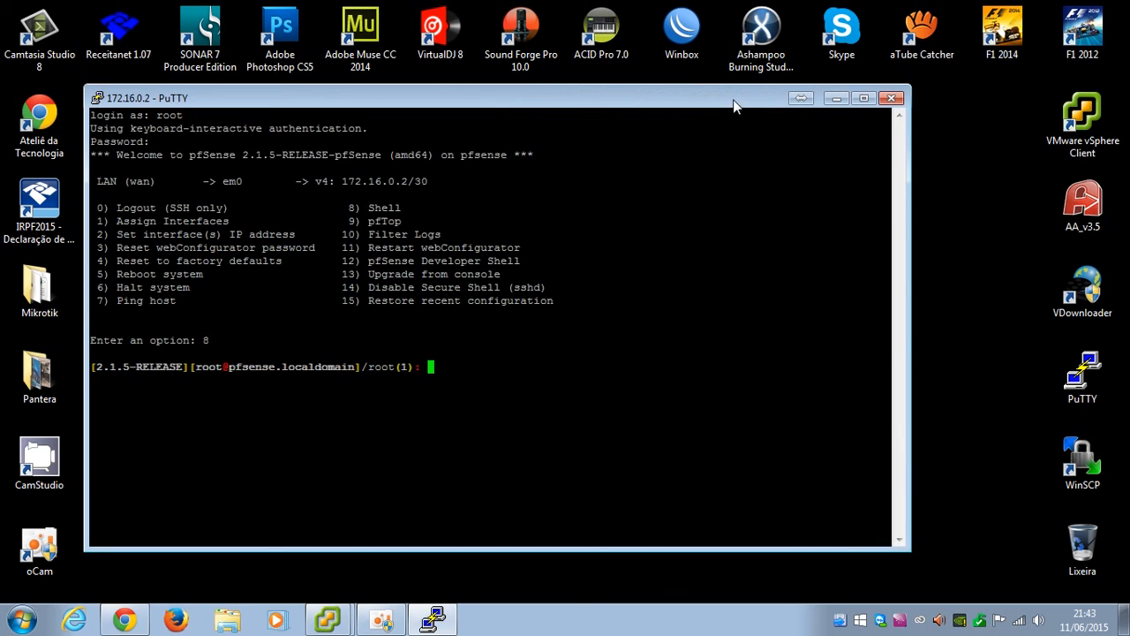
pyautogui.moveTo(733, 99); pyautogui.dragTo(773, 77)
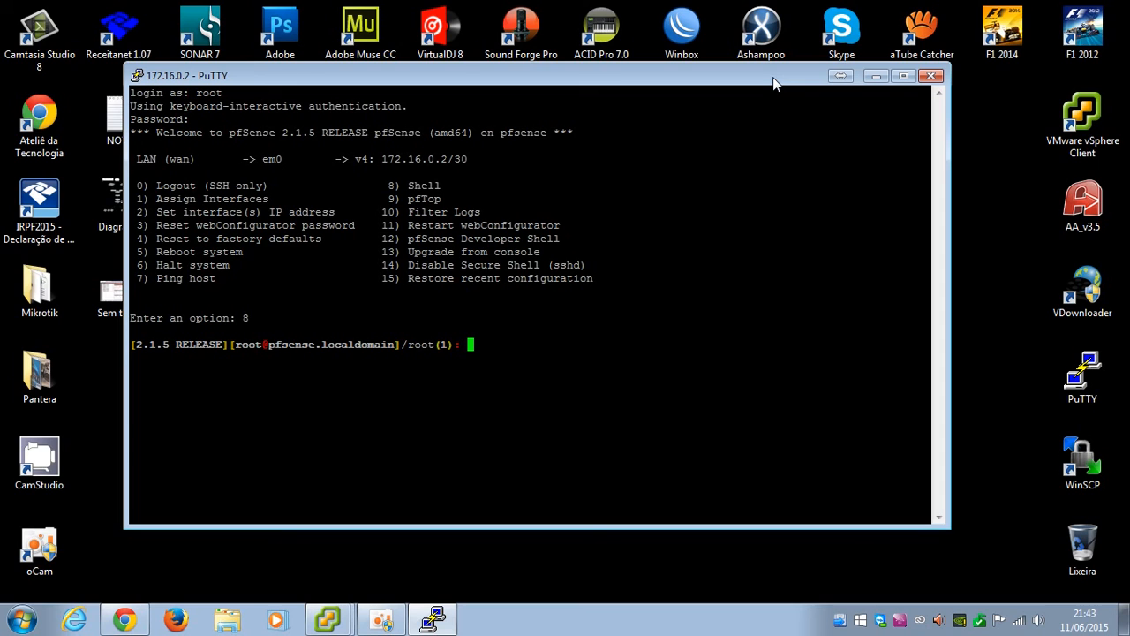
# Run dmesg and scroll through the kernel boot messages
pyautogui.write('dmesg')
pyautogui.press('Return')
pyautogui.scroll(10, 442, 208)
pyautogui.scroll(10, 442, 208)
pyautogui.scroll(-15, 283, 183)
pyautogui.scroll(-5, 283, 181)
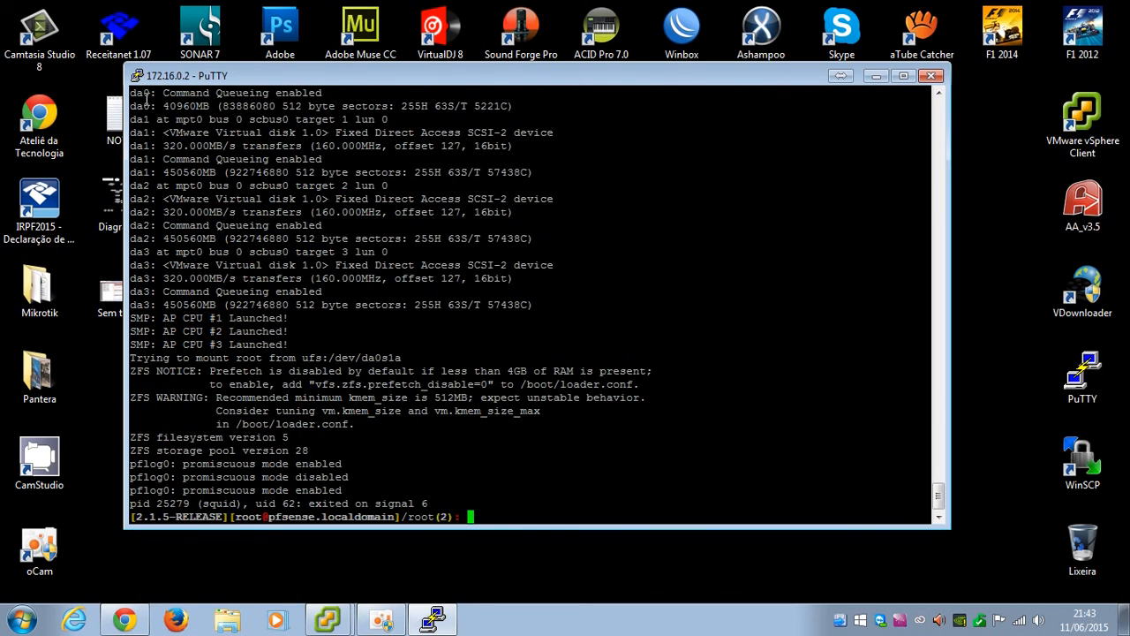
pyautogui.scroll(5, 182, 152)
# Compare disk sizes: da0 at 40960MB versus da1, da2 and da3 at 450560MB each
pyautogui.doubleClick(180, 318)
pyautogui.doubleClick(186, 385)
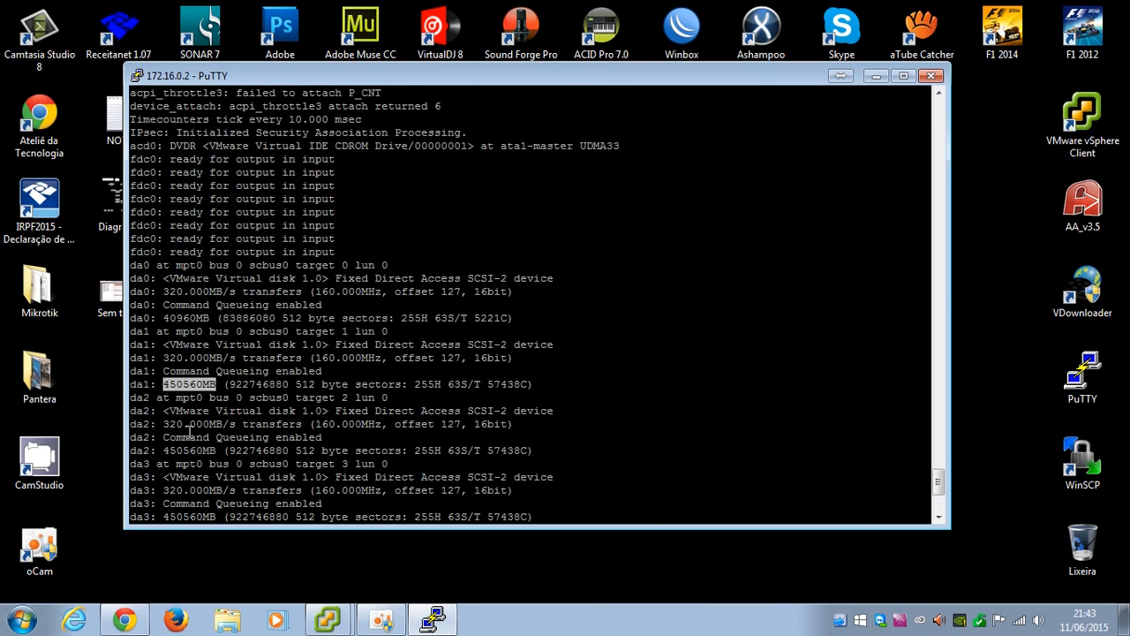
pyautogui.scroll(-5, 188, 431)
pyautogui.doubleClick(185, 238)
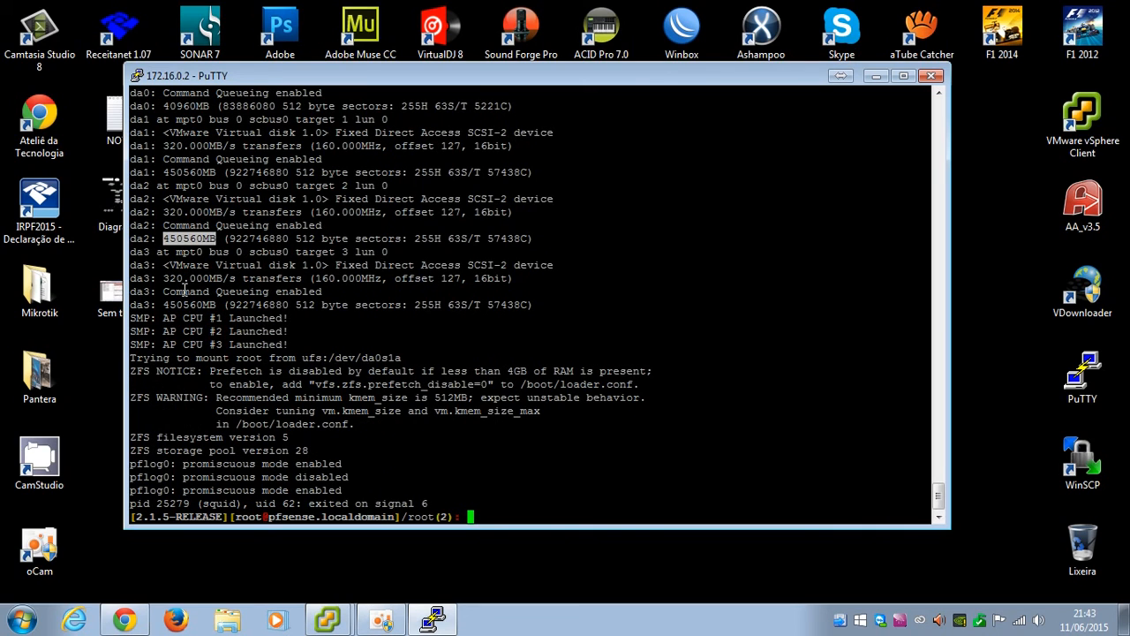
pyautogui.doubleClick(186, 305)
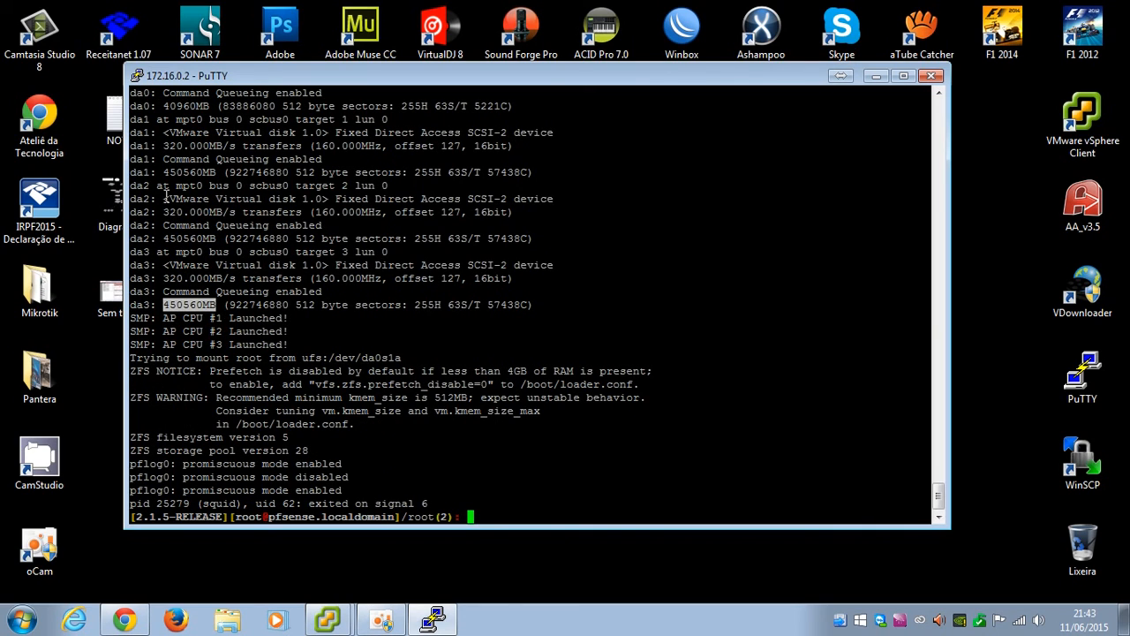
pyautogui.click(142, 107)
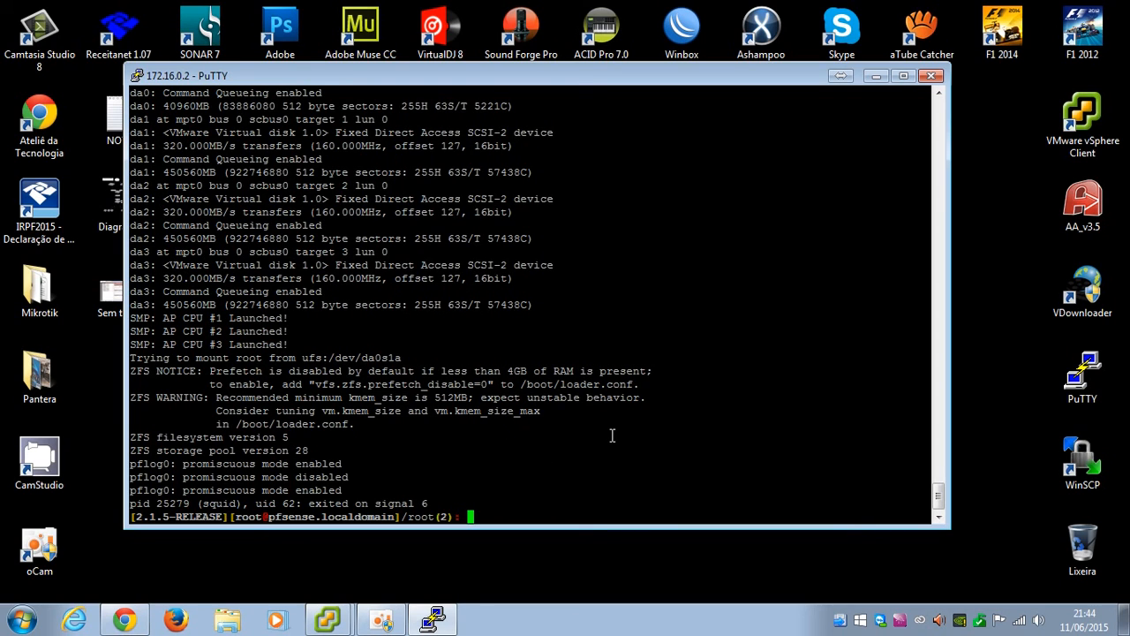
# Write a default partition table to /dev/da1 with fdisk -i, keeping partition 1 active
pyautogui.write('fdisk -i /dev/da1')
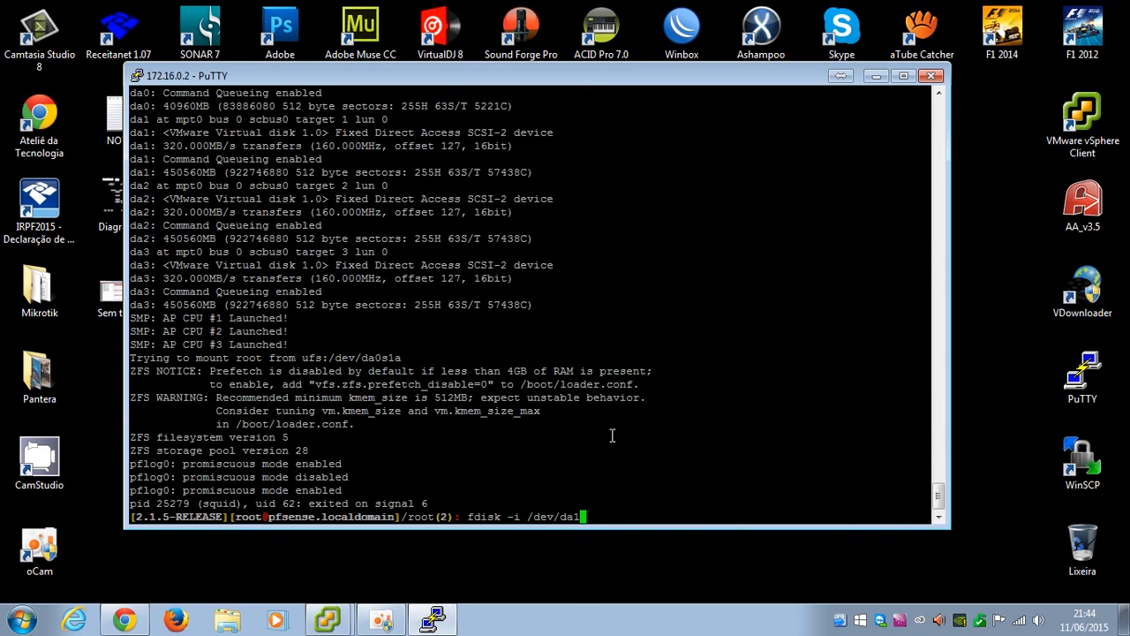
pyautogui.press('Return')
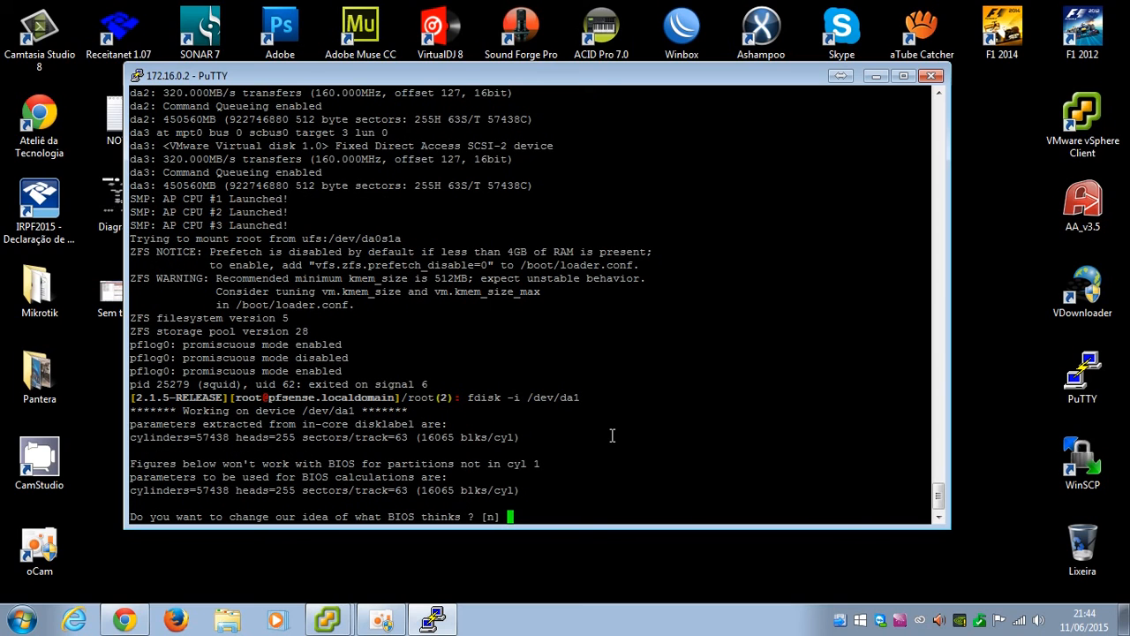
pyautogui.press('Return')
pyautogui.press('Return')
pyautogui.press('Return')
pyautogui.press('Return')
pyautogui.press('Return')
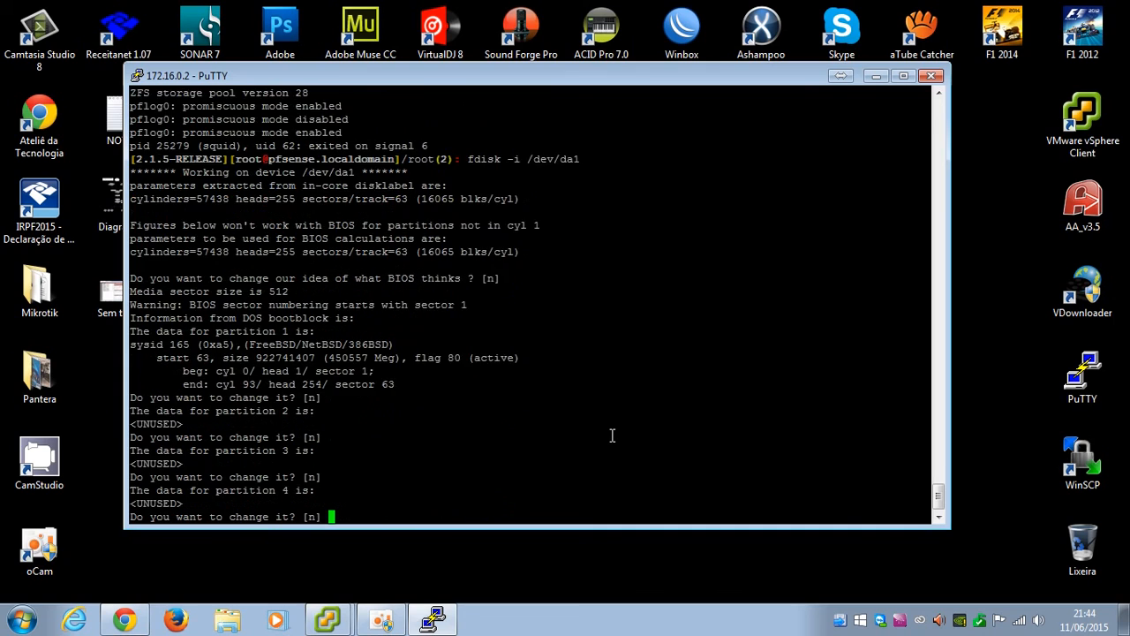
pyautogui.press('Return')
pyautogui.write('y')
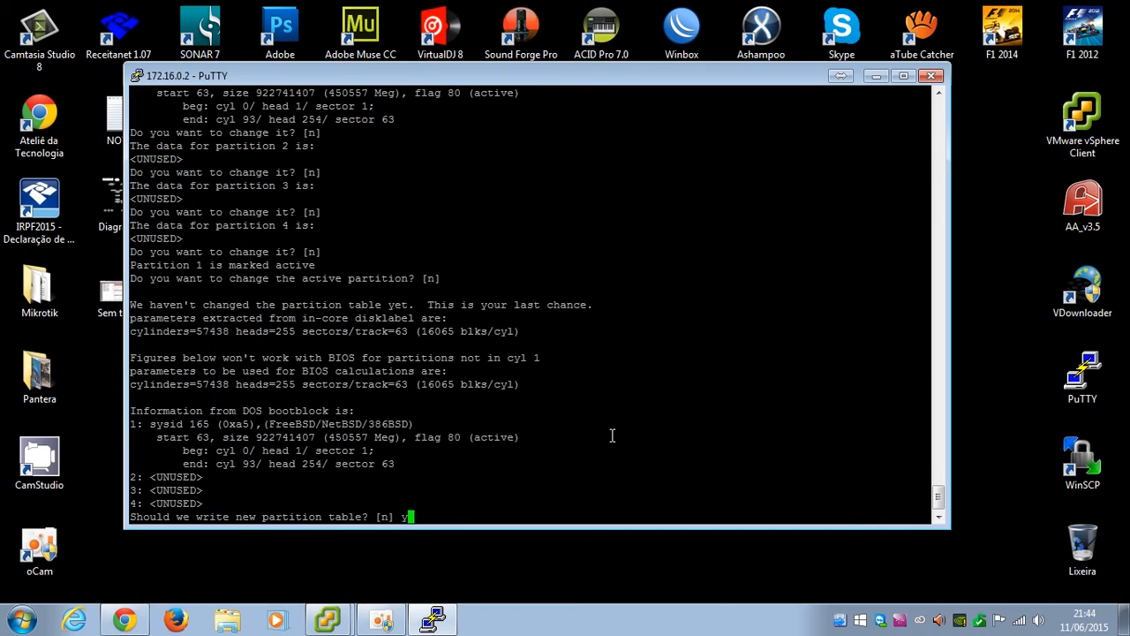
pyautogui.press('Return')
# Write a default partition table to /dev/da2 with fdisk -i
pyautogui.press('Up')
pyautogui.press('BackSpace')
pyautogui.write('2')
pyautogui.press('Return')
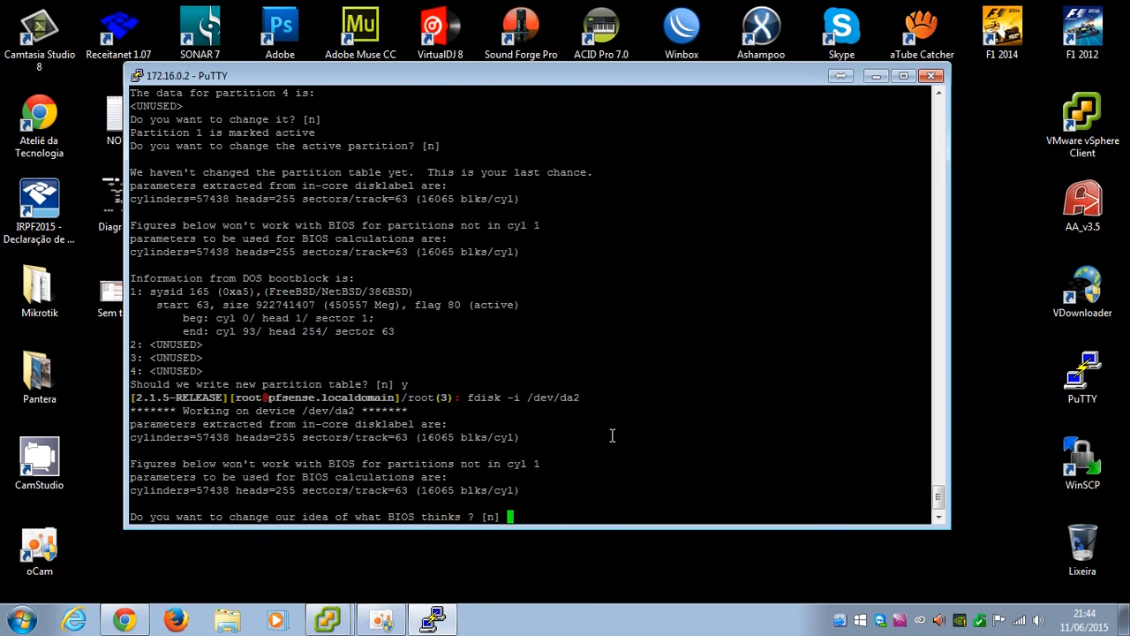
pyautogui.press('Return')
pyautogui.press('Return')
pyautogui.press('Return')
pyautogui.press('Return')
pyautogui.press('Return')
pyautogui.press('Return')
pyautogui.write('y')
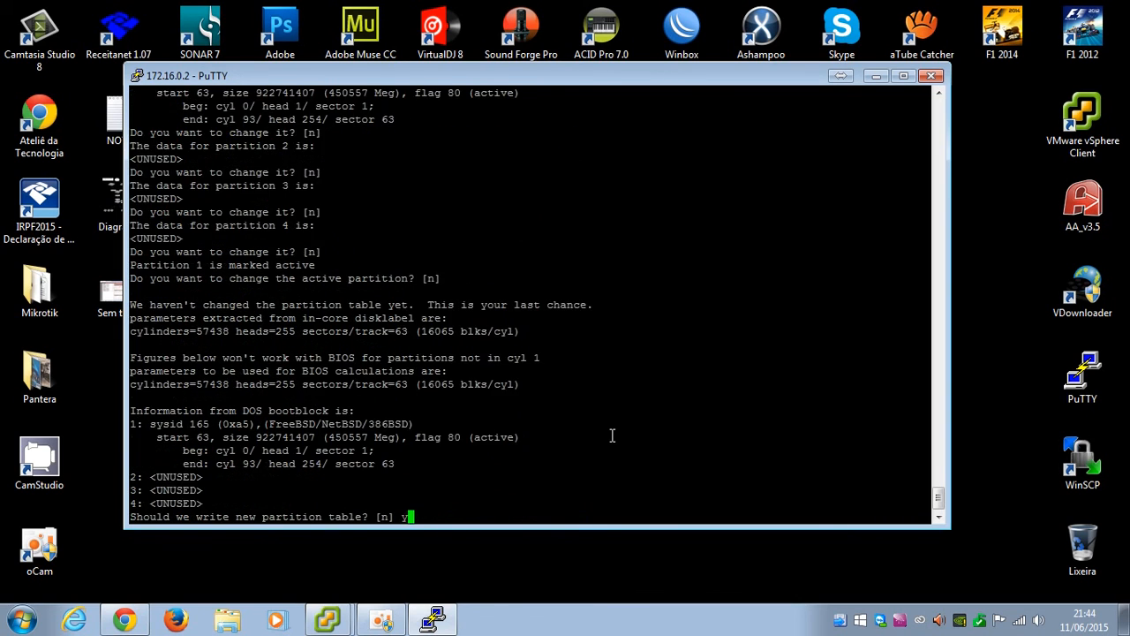
pyautogui.press('Return')
# Write the partition table to /dev/da3, answering y to the write prompt
pyautogui.press('Up')
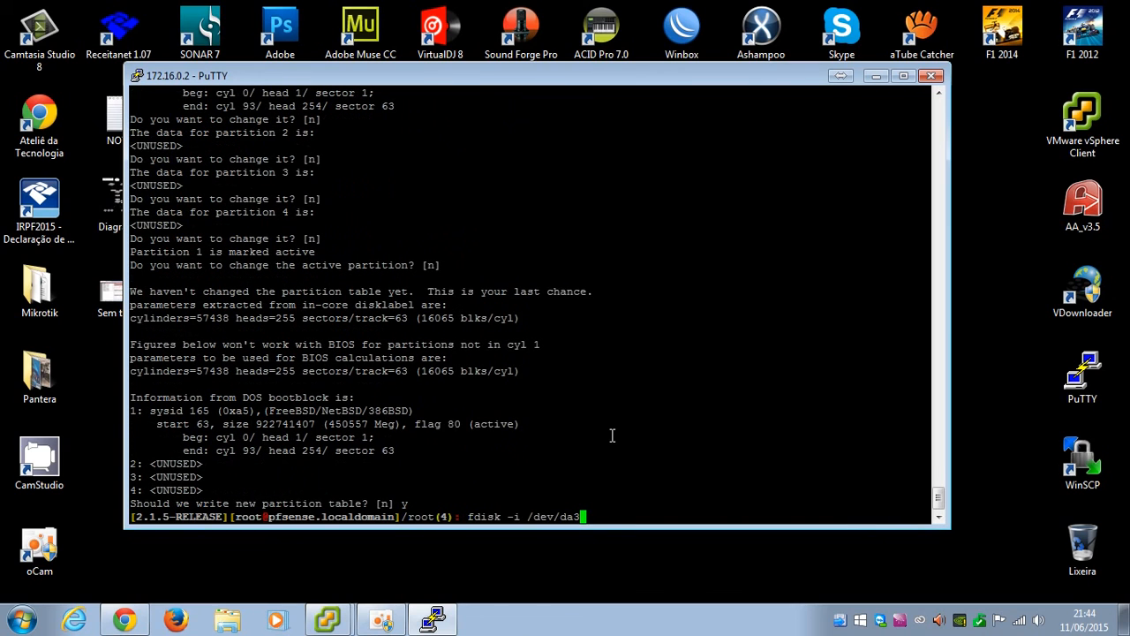
pyautogui.press('Return')
pyautogui.press('Return')
pyautogui.press('Return')
pyautogui.press('Return')
pyautogui.press('Return')
pyautogui.press('Return')
pyautogui.press('Return')
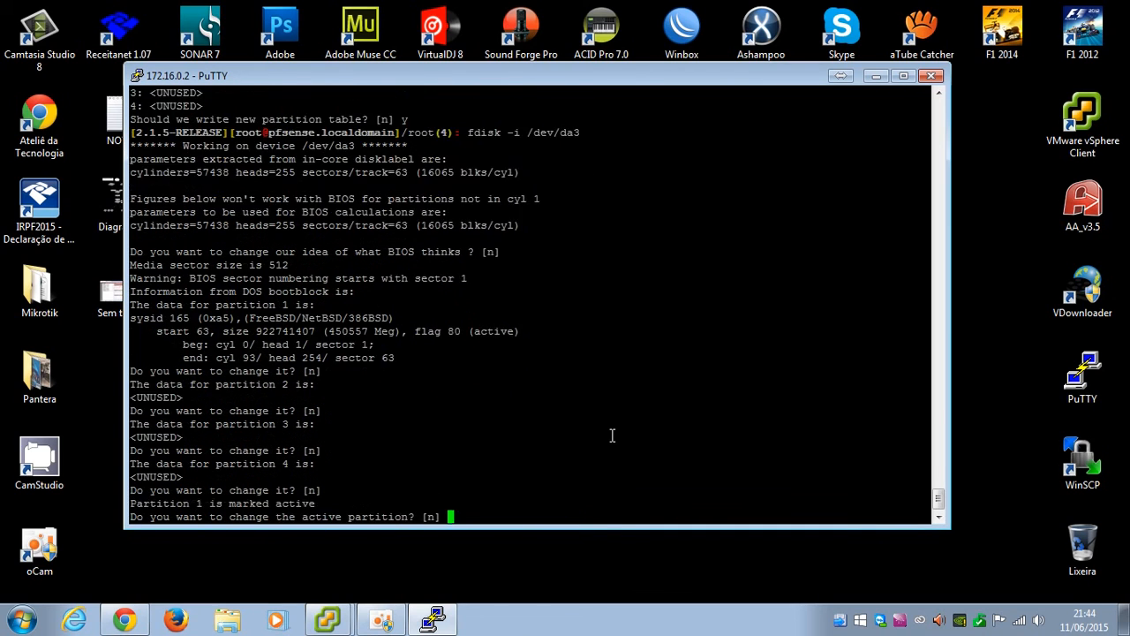
pyautogui.write('y')
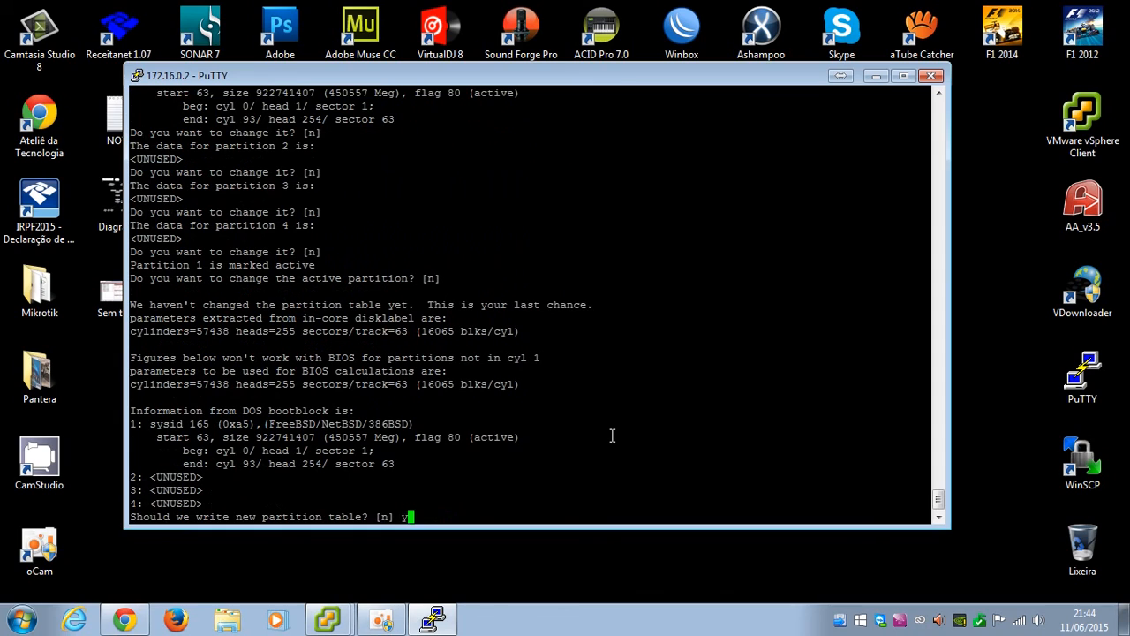
pyautogui.press('Return')
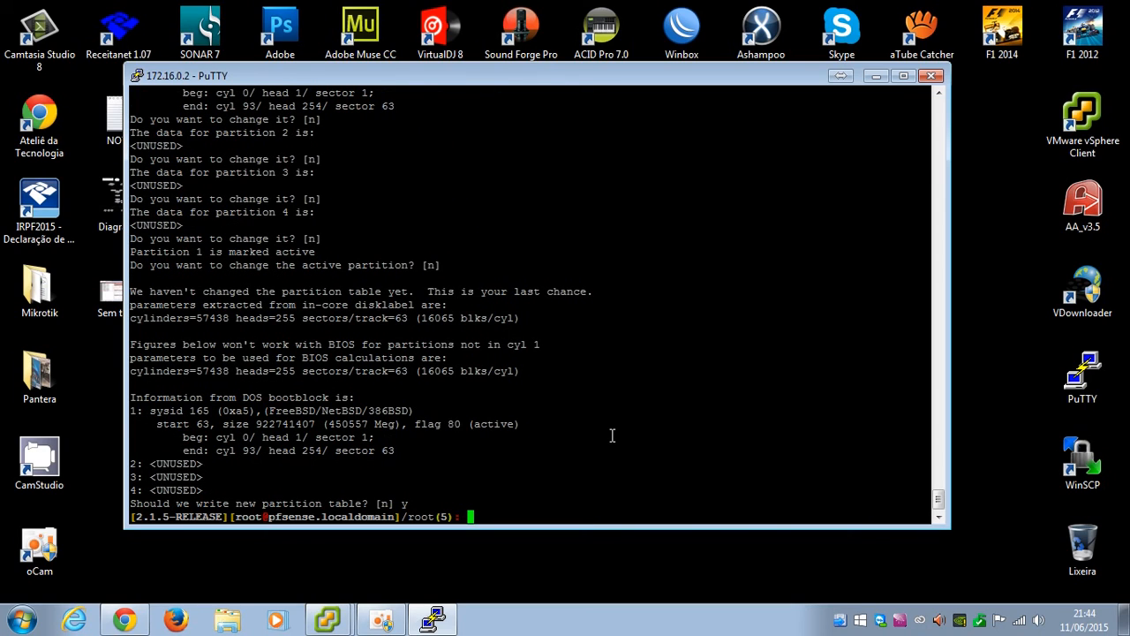
# Create new file systems on slices /dev/da1s1 and /dev/da2s1 with newfs
pyautogui.write('newfs /dev/da1s1')
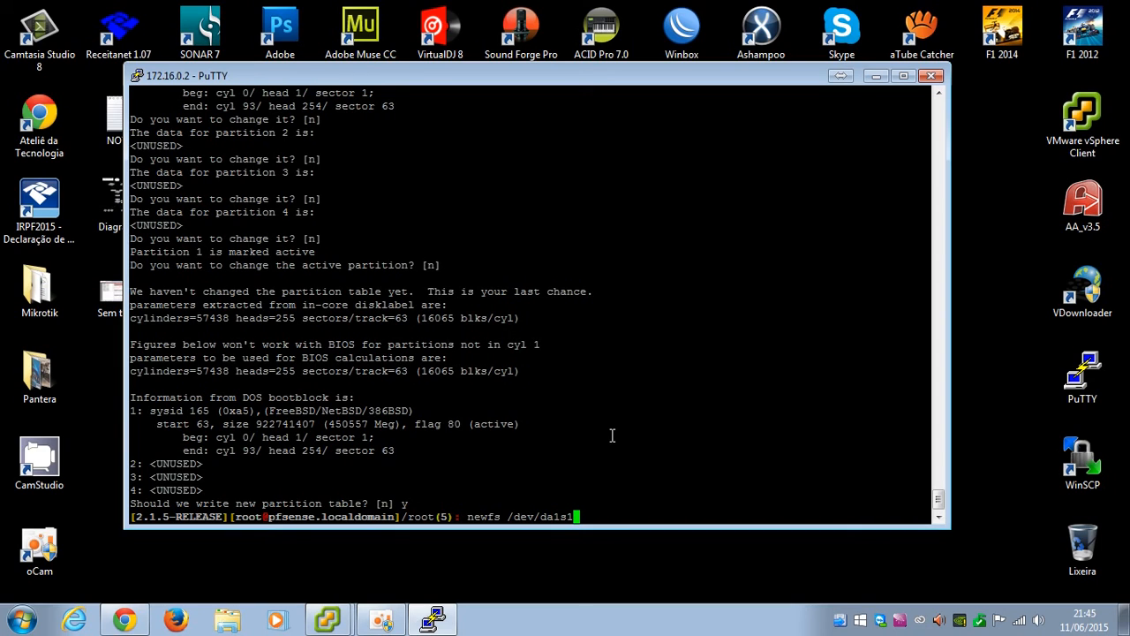
pyautogui.press('Return')
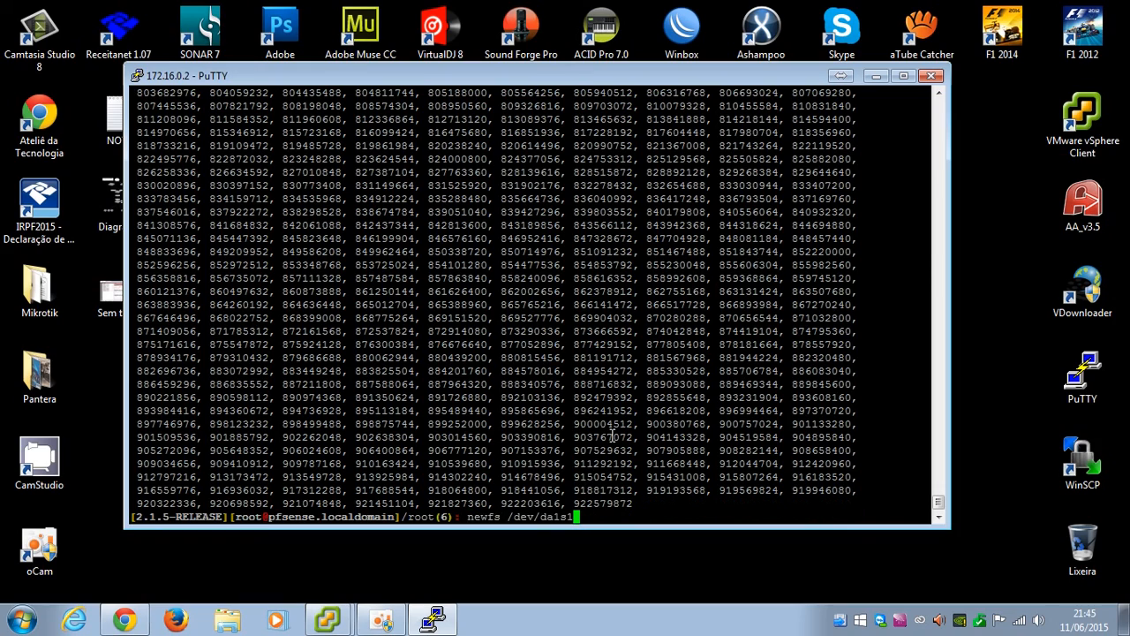
pyautogui.press('Left')
pyautogui.press('Left')
pyautogui.press('BackSpace')
pyautogui.write('2')
pyautogui.press('Return')
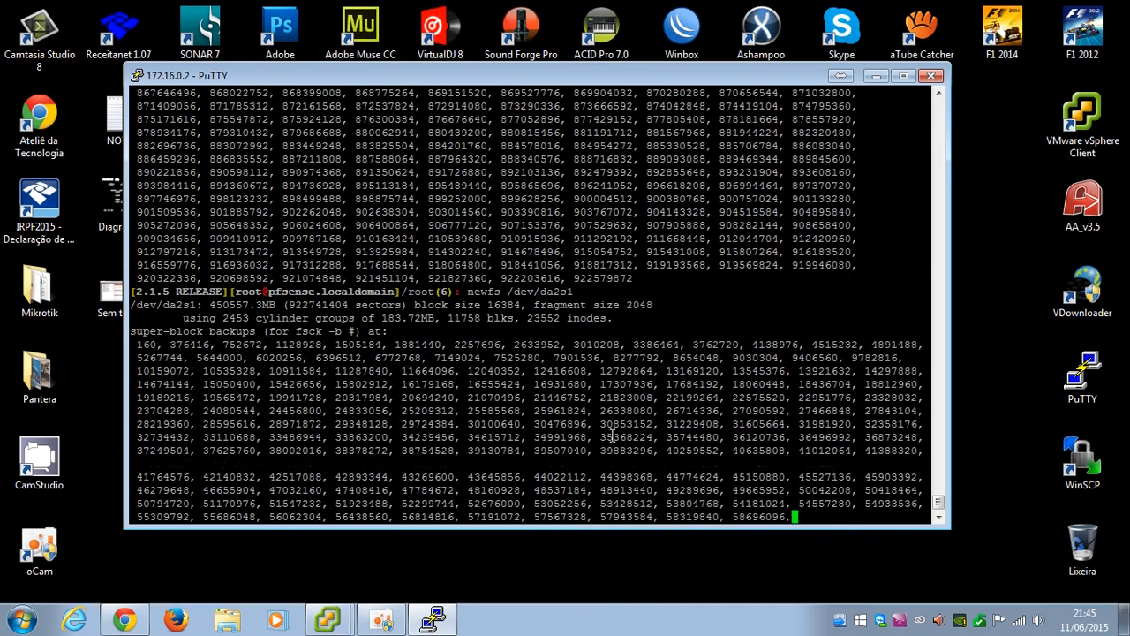
pyautogui.click(382, 620)
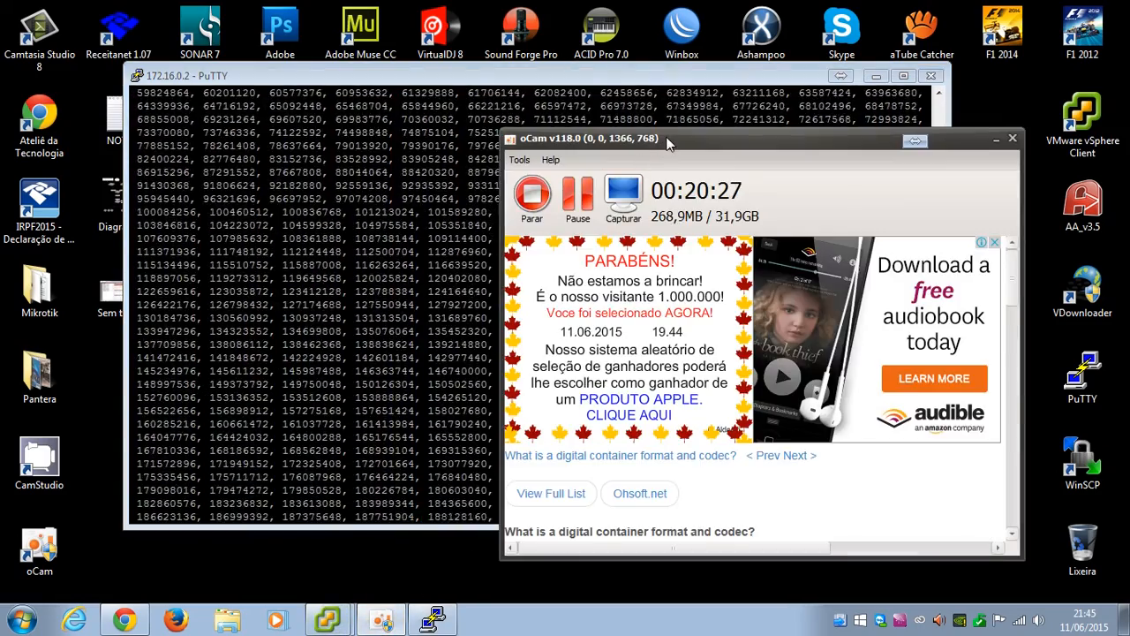
pyautogui.moveTo(668, 144); pyautogui.dragTo(636, 134)
pyautogui.click(545, 204)
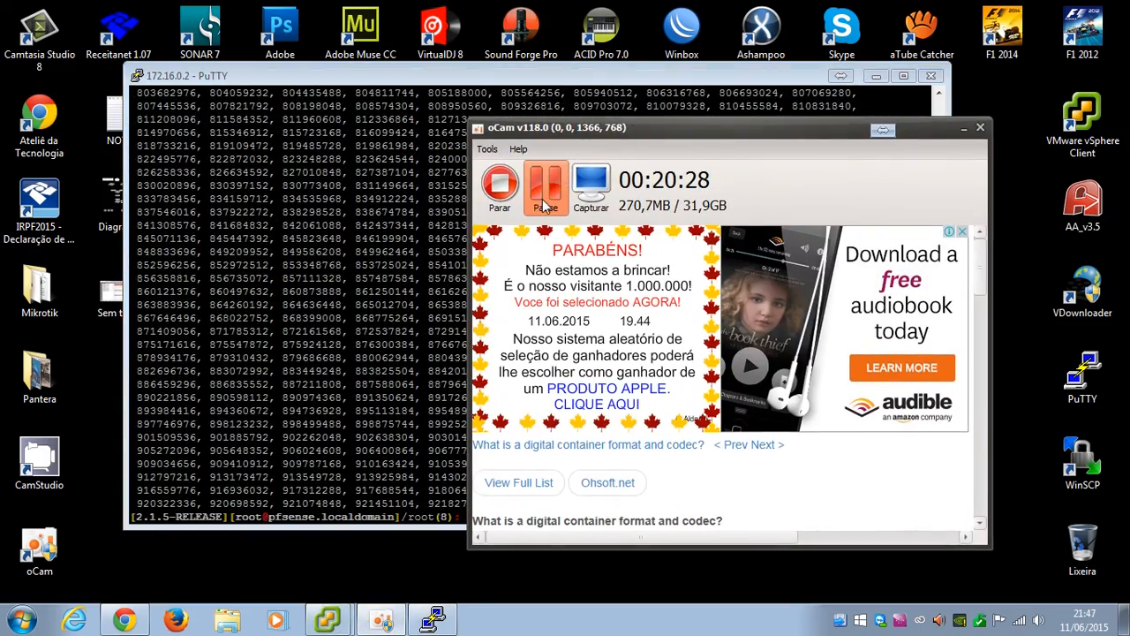
pyautogui.click(965, 131)
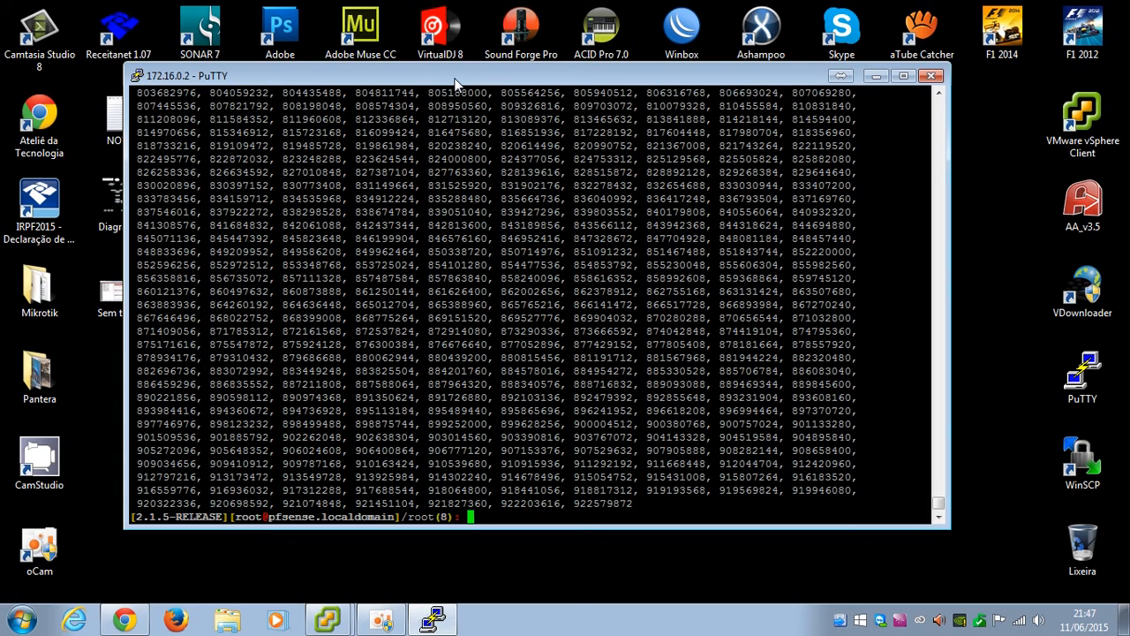
# Run mkdir to create /cache1, /cache2 and /cache3 in the pfSense root shell
pyautogui.write('mkdir /cache1')
pyautogui.press('Return')
pyautogui.press('Up')
pyautogui.press('BackSpace')
pyautogui.write('2')
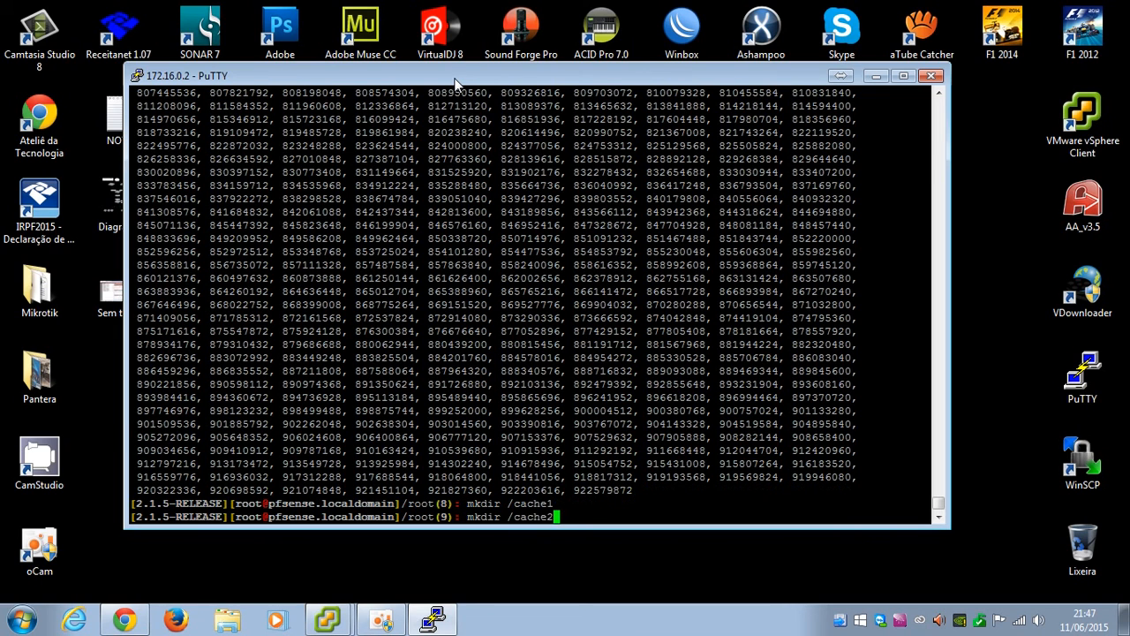
pyautogui.press('Return')
pyautogui.press('Up')
pyautogui.press('BackSpace')
pyautogui.write('3')
pyautogui.press('Return')
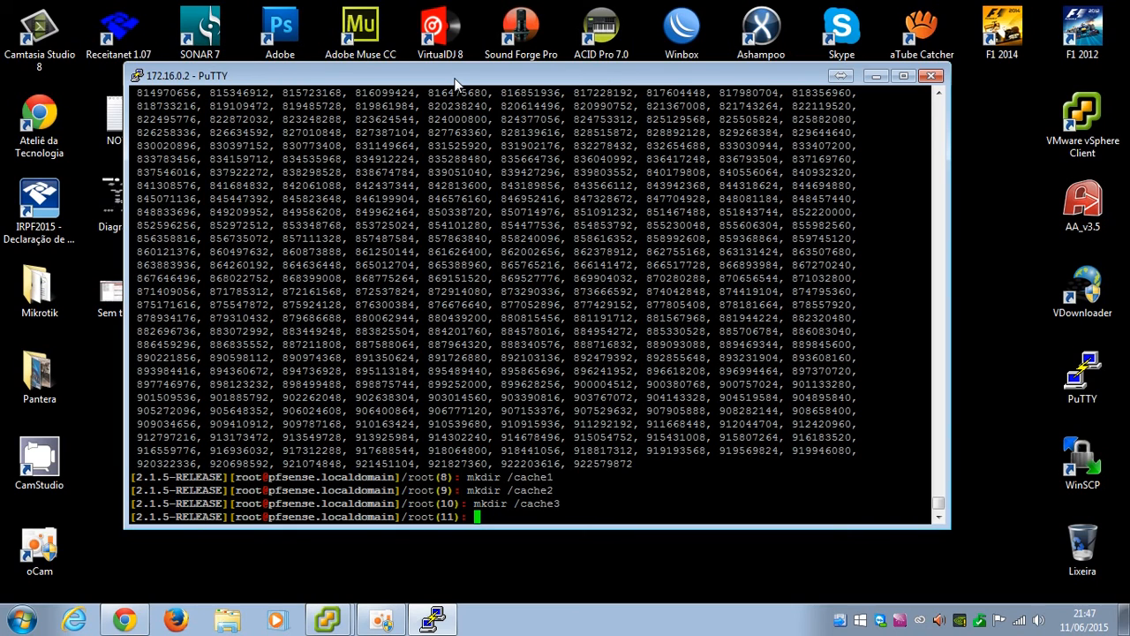
# Recursively set permissions 777 on /cache1, /cache2 and /cache3 with chmod -R 777
pyautogui.write('cho')
pyautogui.press('BackSpace')
pyautogui.write('mod -R 777 /cache1')
pyautogui.press('Return')
pyautogui.press('Up')
pyautogui.press('BackSpace')
pyautogui.write('2')
pyautogui.press('Return')
pyautogui.press('Up')
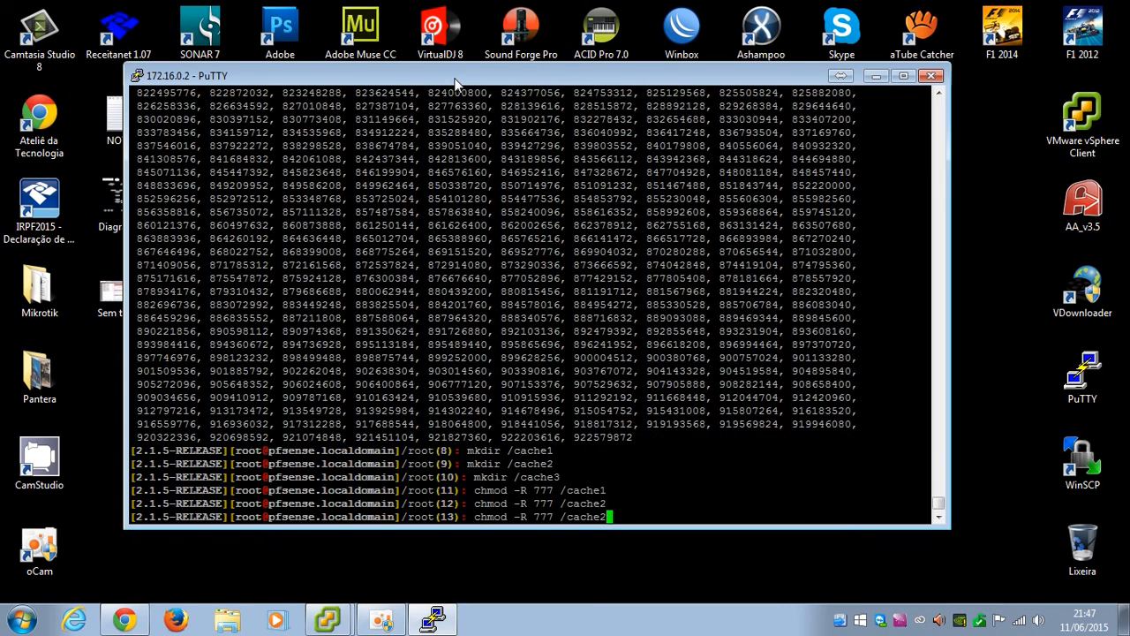
pyautogui.press('BackSpace')
pyautogui.write('3')
pyautogui.press('Return')
# Recursively change ownership of /cache1, /cache2 and /cache3 to proxy:proxy with chown
pyautogui.write('chown')
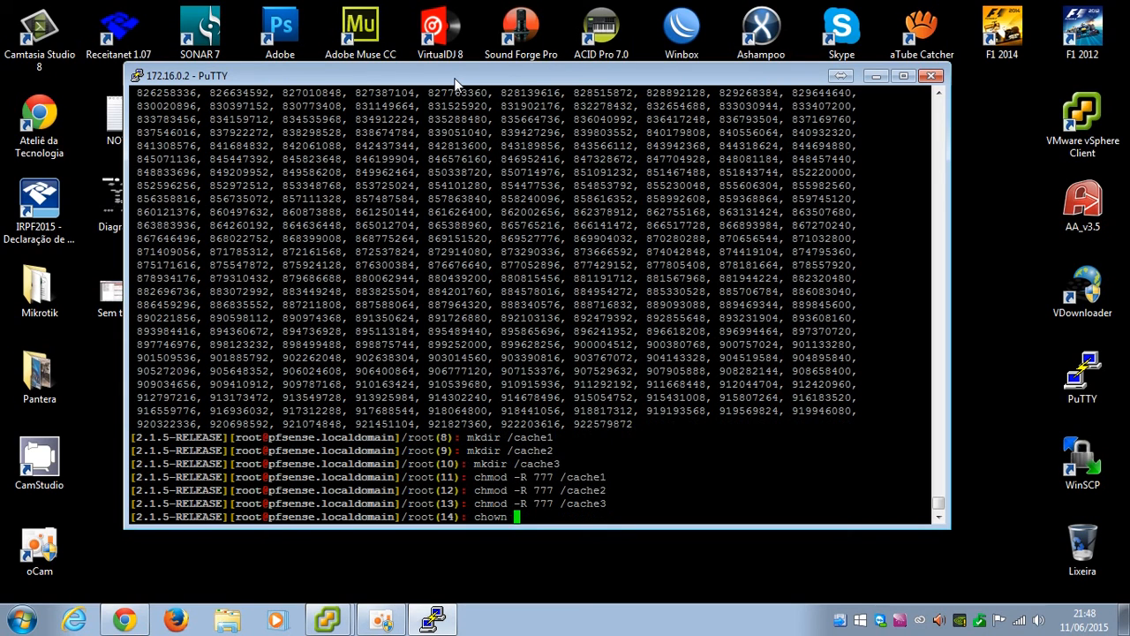
pyautogui.write(' -R proxy')
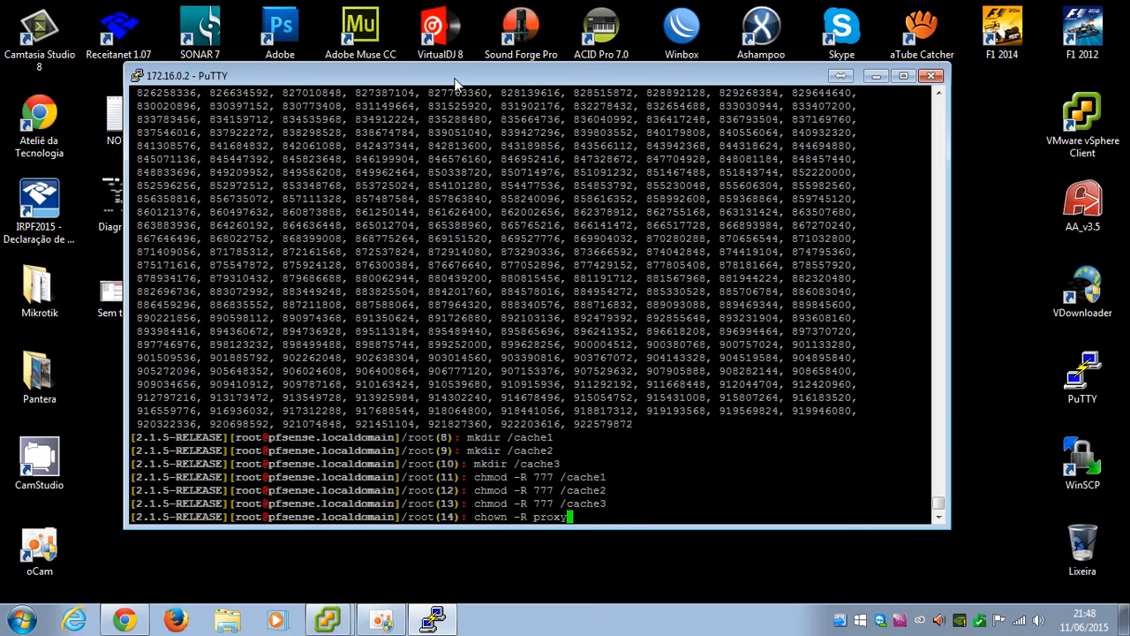
pyautogui.write(':proxy /cache1')
pyautogui.press('Return')
pyautogui.press('Up')
pyautogui.press('BackSpace')
pyautogui.write('2')
pyautogui.press('Return')
pyautogui.press('Up')
pyautogui.press('BackSpace')
pyautogui.write('3')
pyautogui.press('Return')
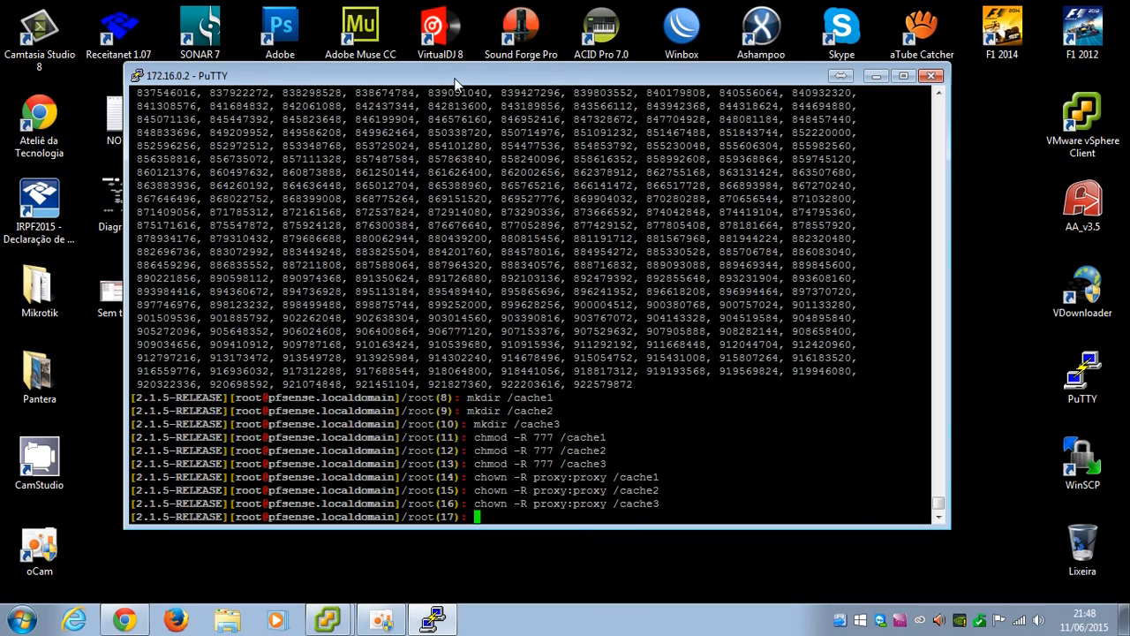
pyautogui.write('mount dev/')
# Mount /dev/da1s1, da2s1 and da3s1 on /cache1, /cache2 and /cache3
pyautogui.press('BackSpace')
pyautogui.press('BackSpace')
pyautogui.press('BackSpace')
pyautogui.press('BackSpace')
pyautogui.write('/dev/da1')
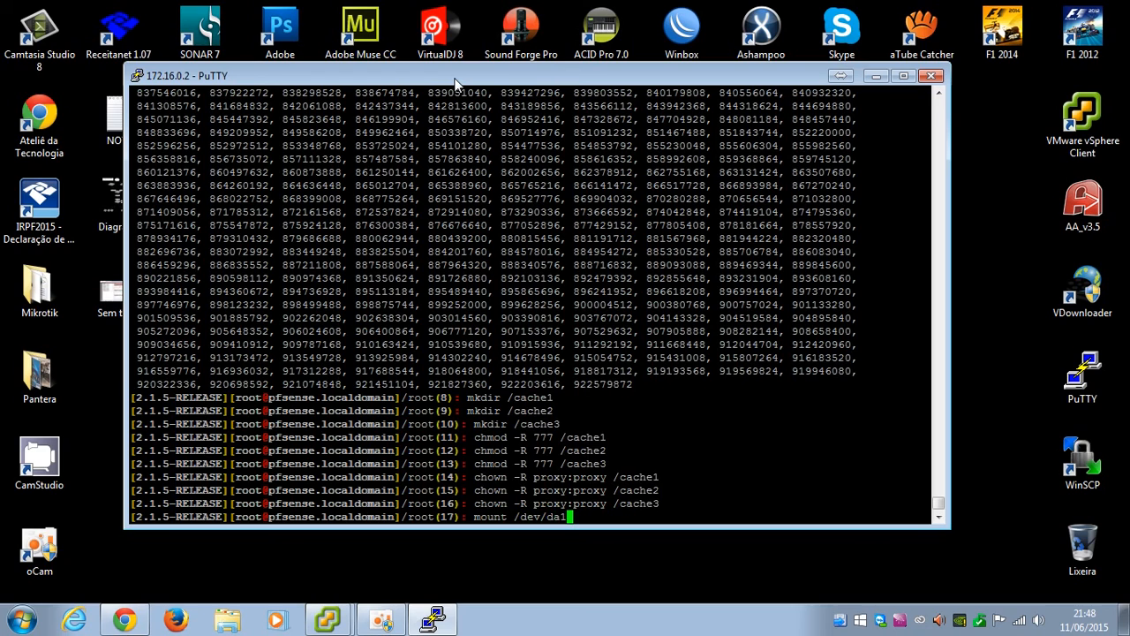
pyautogui.write('s1 /cache1')
pyautogui.press('Return')
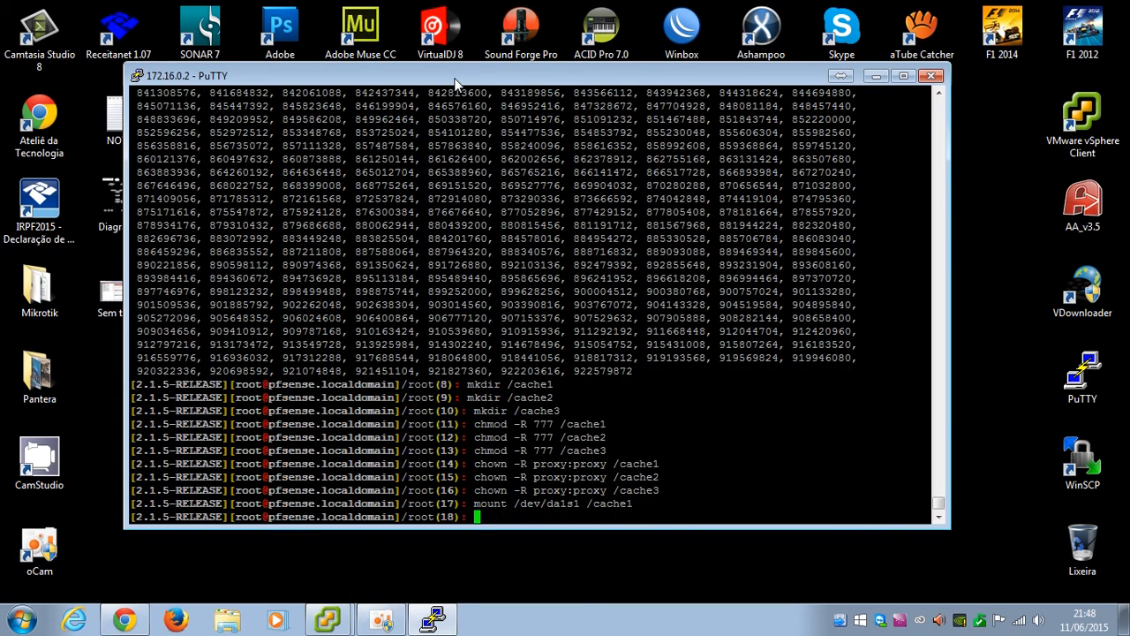
pyautogui.press('Up')
pyautogui.press('Left')
pyautogui.press('Left')
pyautogui.press('Left')
pyautogui.press('Left')
pyautogui.press('Left')
pyautogui.press('Left')
pyautogui.press('Left')
pyautogui.press('Left')
pyautogui.press('Left')
pyautogui.press('Left')
pyautogui.press('BackSpace')
pyautogui.write('2')
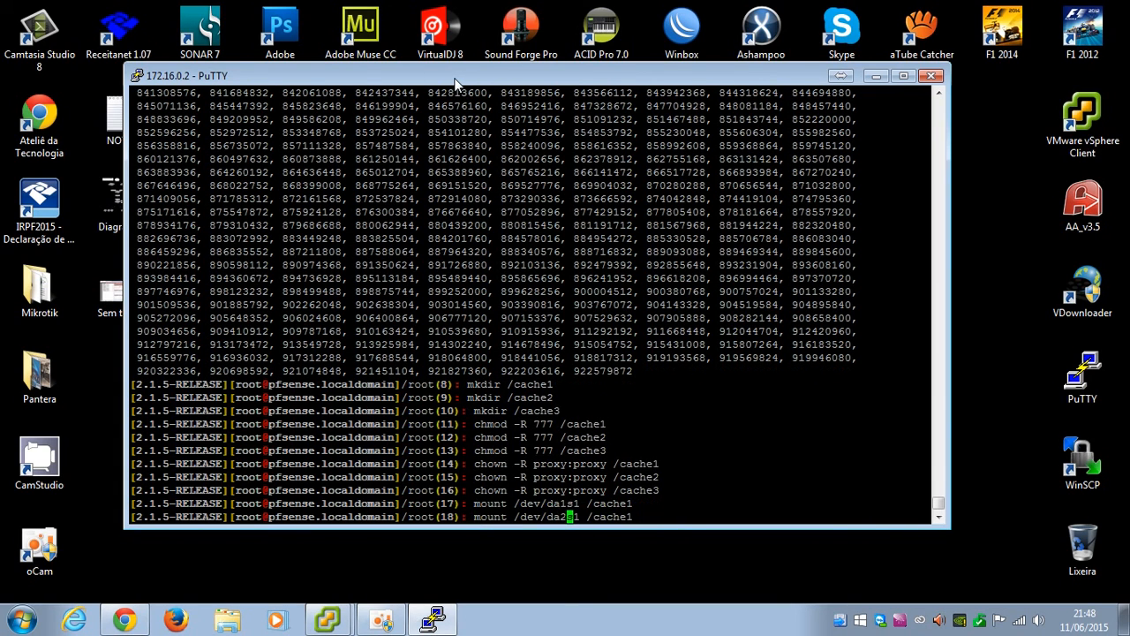
pyautogui.press('End')
pyautogui.press('BackSpace')
pyautogui.write('2')
pyautogui.press('Return')
pyautogui.press('Up')
pyautogui.press('Left')
pyautogui.press('Left')
pyautogui.press('Left')
pyautogui.press('Left')
pyautogui.press('Left')
pyautogui.press('Left')
pyautogui.press('Left')
pyautogui.press('Left')
pyautogui.press('Left')
pyautogui.press('Left')
pyautogui.press('Left')
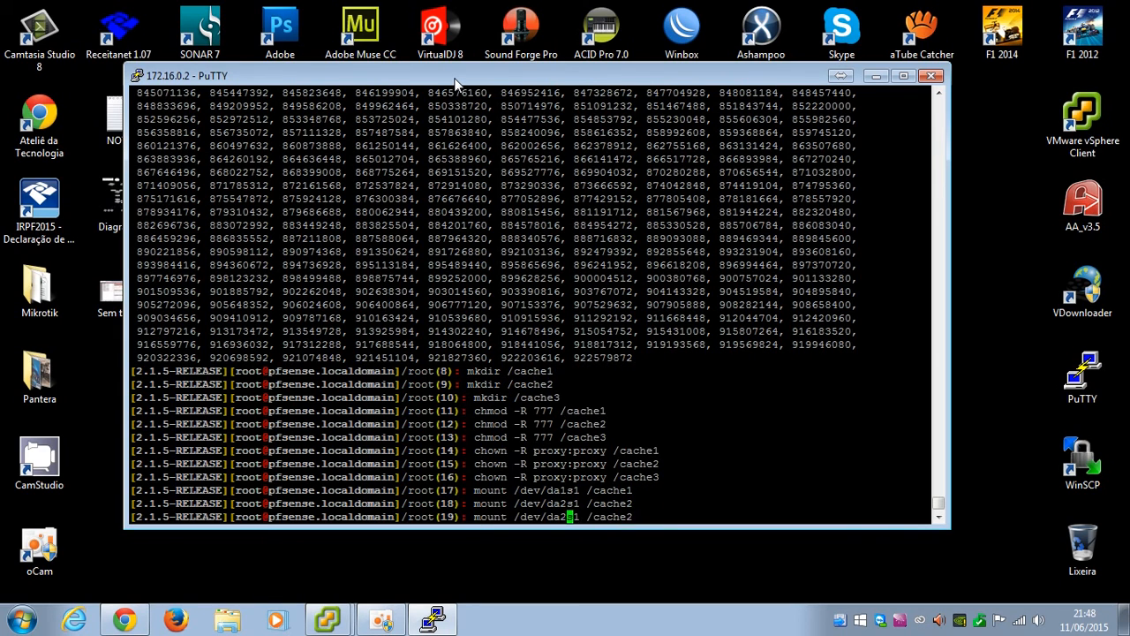
pyautogui.press('Delete')
pyautogui.write('3')
pyautogui.press('End')
pyautogui.press('BackSpace')
pyautogui.write('3')
pyautogui.press('Return')
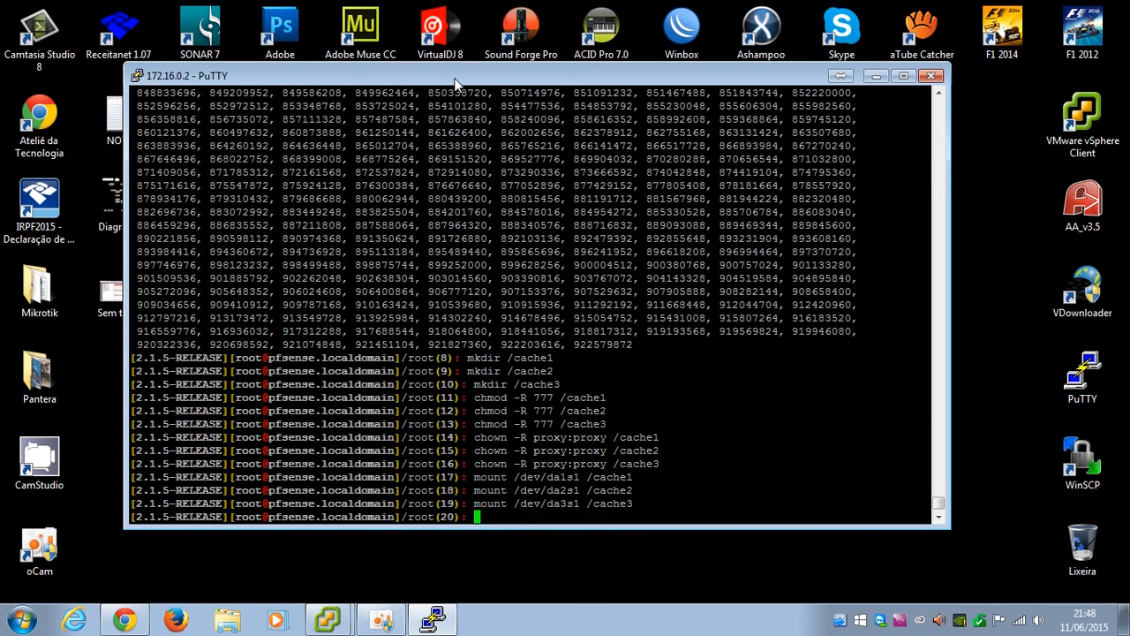
# Confirm with df -h that each cache mount shows 426G, then minimize PuTTY
pyautogui.write('df -h')
pyautogui.press('Return')
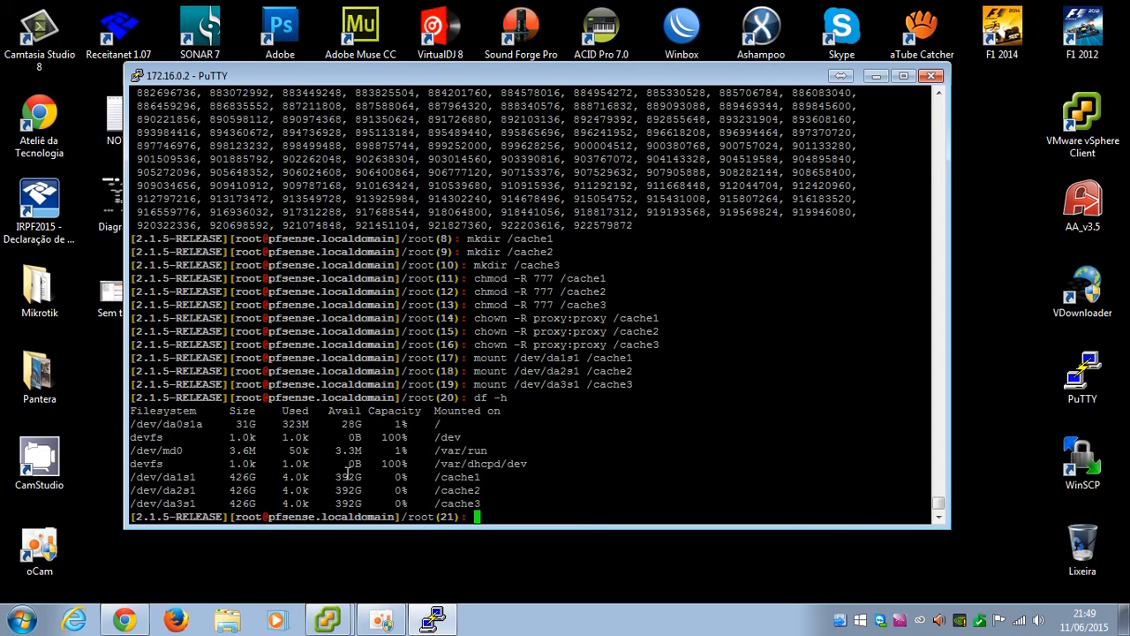
pyautogui.doubleClick(347, 477)
pyautogui.click(350, 478)
pyautogui.click(876, 76)
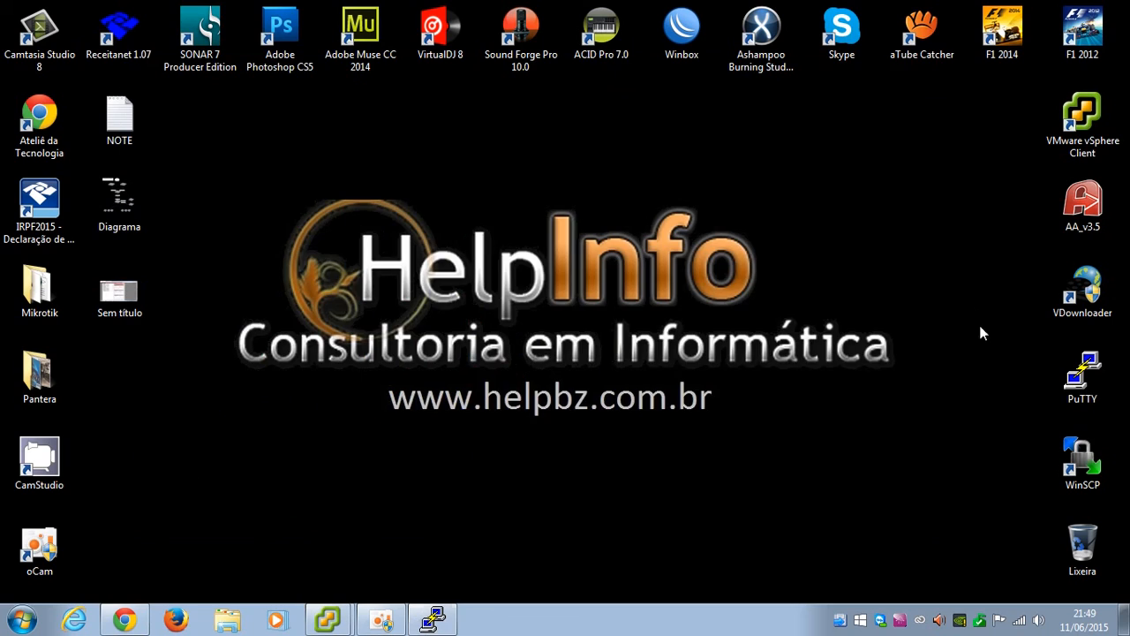
# Log WinSCP into the pfSense Cache site, accepting the updated host key, and browse to /etc
pyautogui.doubleClick(1092, 465)
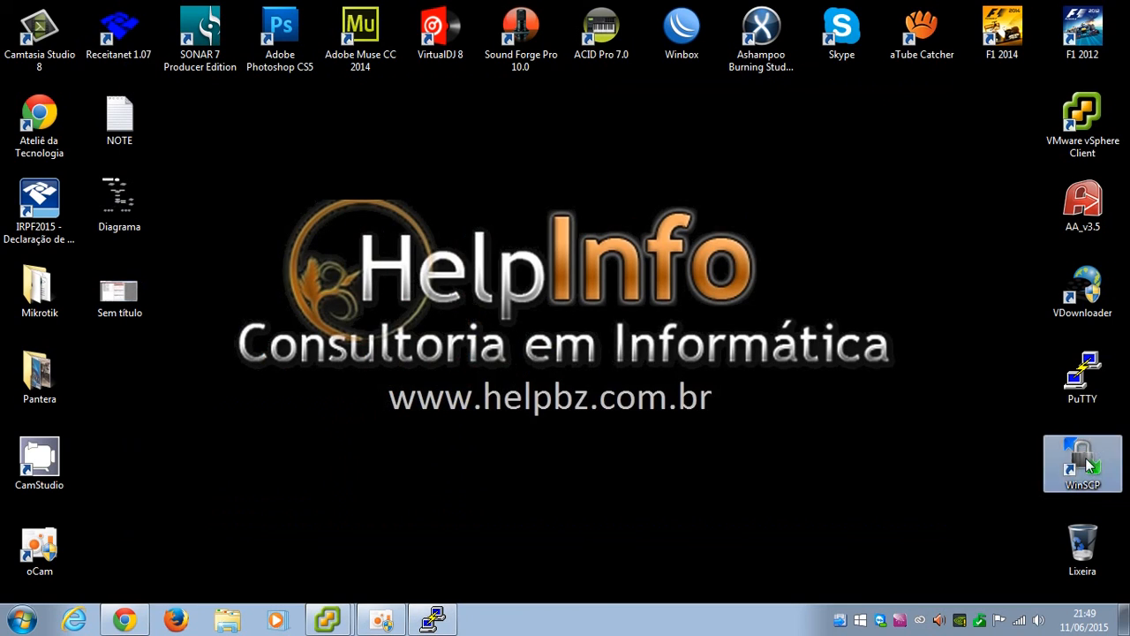
pyautogui.click(619, 465)
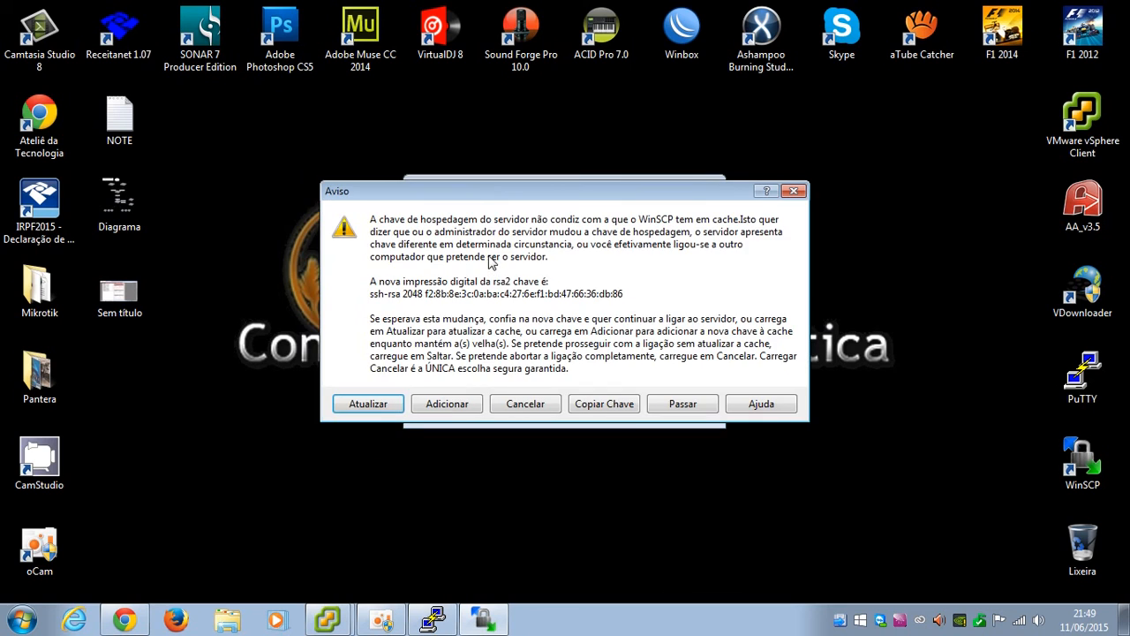
pyautogui.click(386, 407)
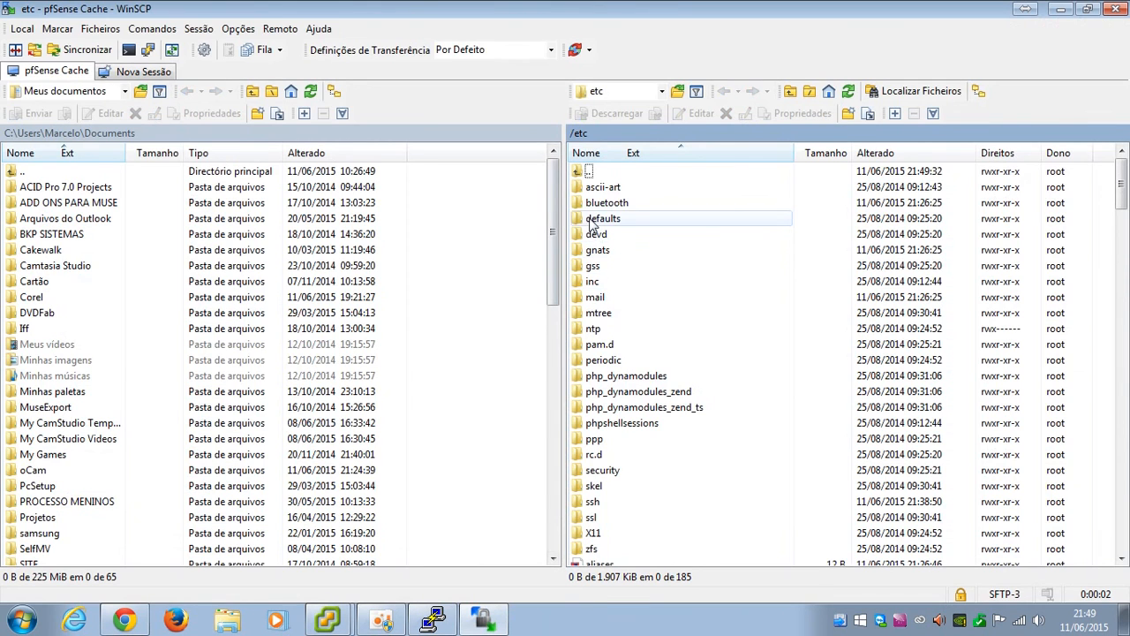
pyautogui.doubleClick(587, 171)
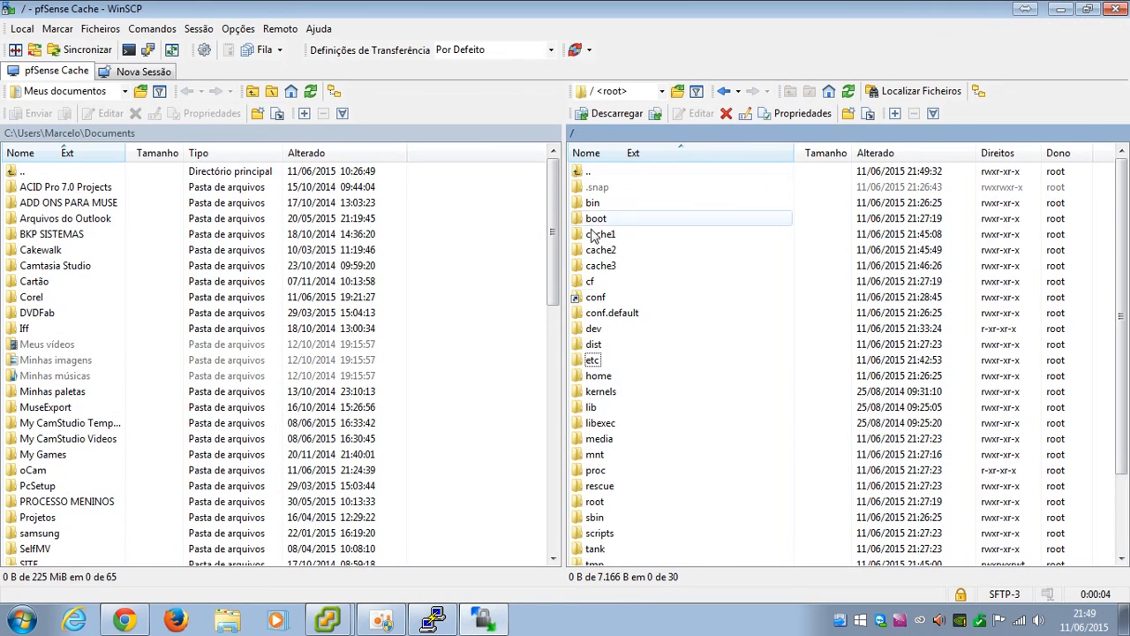
pyautogui.click(592, 362)
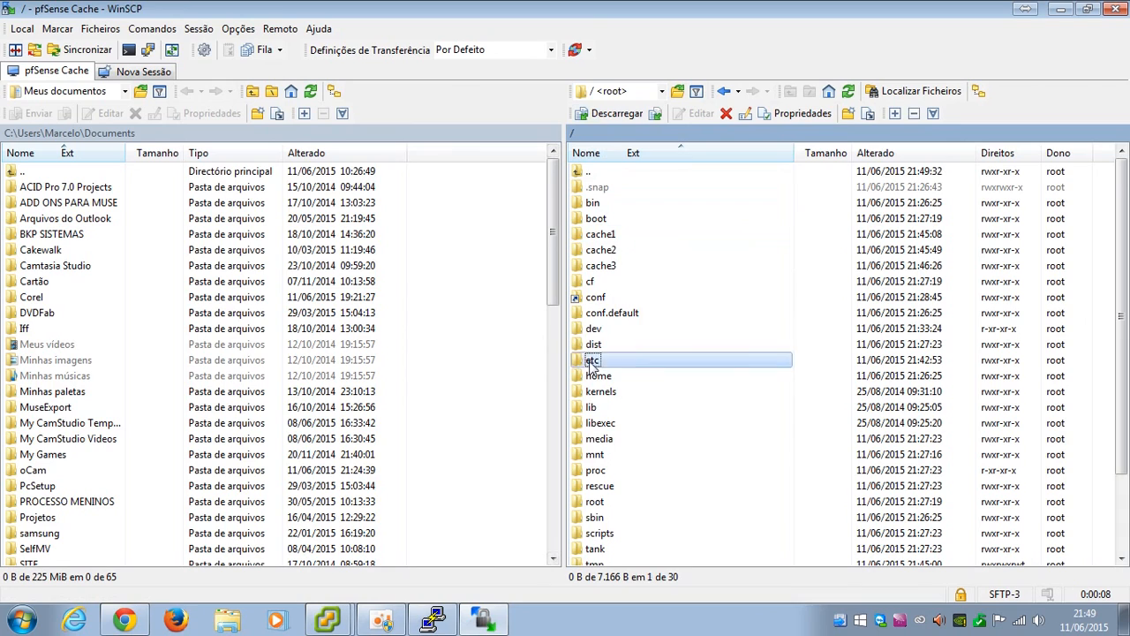
pyautogui.doubleClick(592, 362)
pyautogui.scroll(-10, 589, 335)
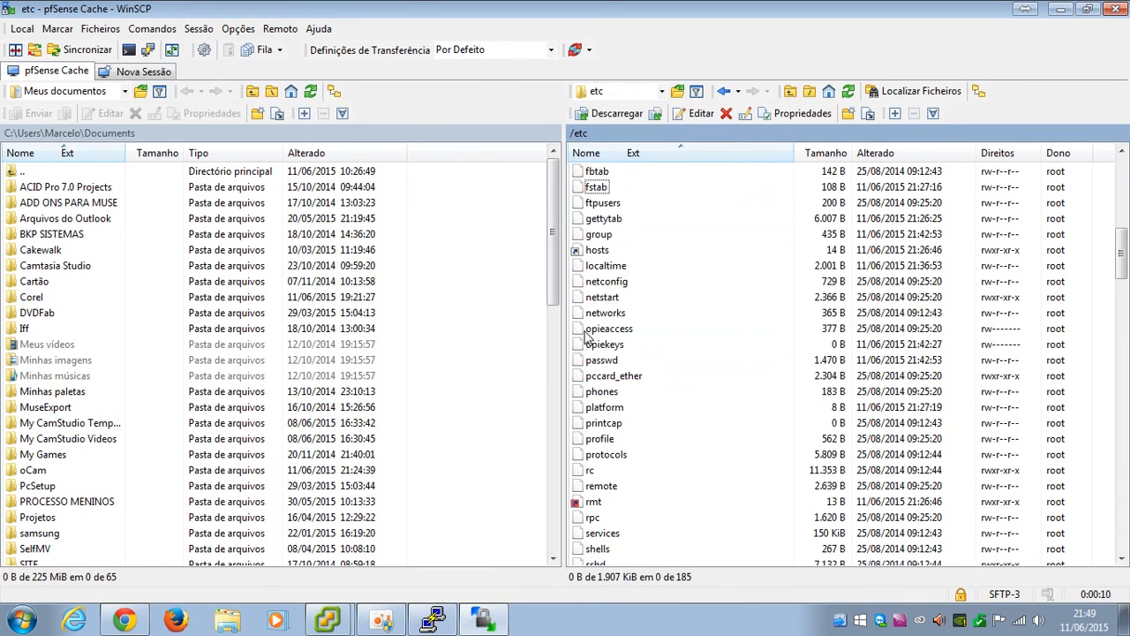
# Edit /etc/fstab, adding a line copied from the root entry that mounts /dev/da1s1 on /cache1
pyautogui.press('F4')
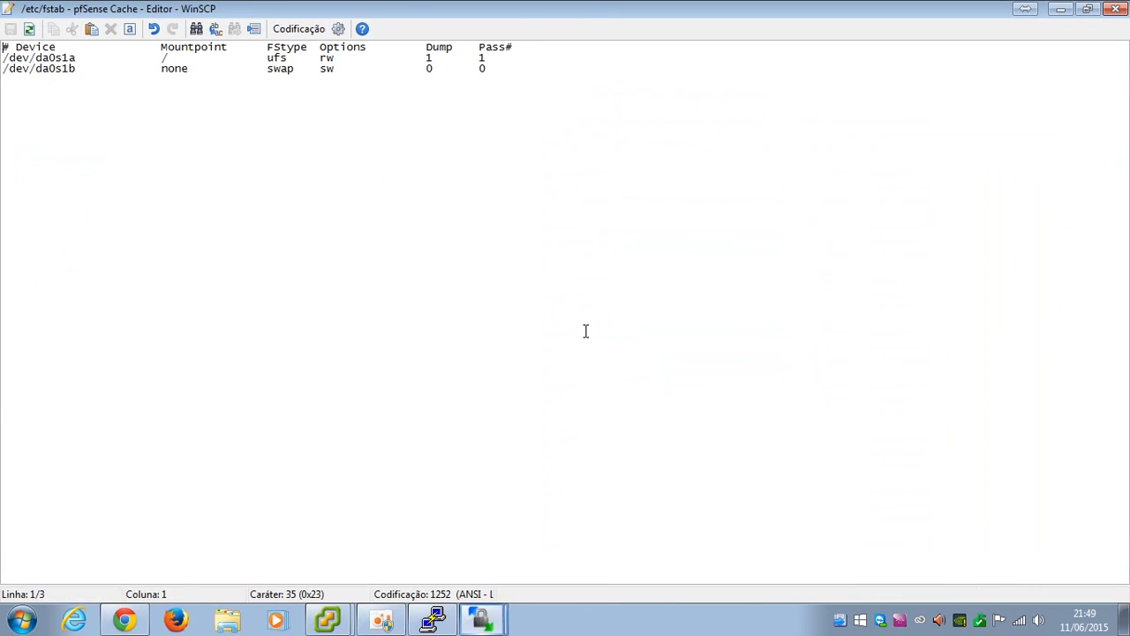
pyautogui.press('Down')
pyautogui.hotkey('shift', 'Down')
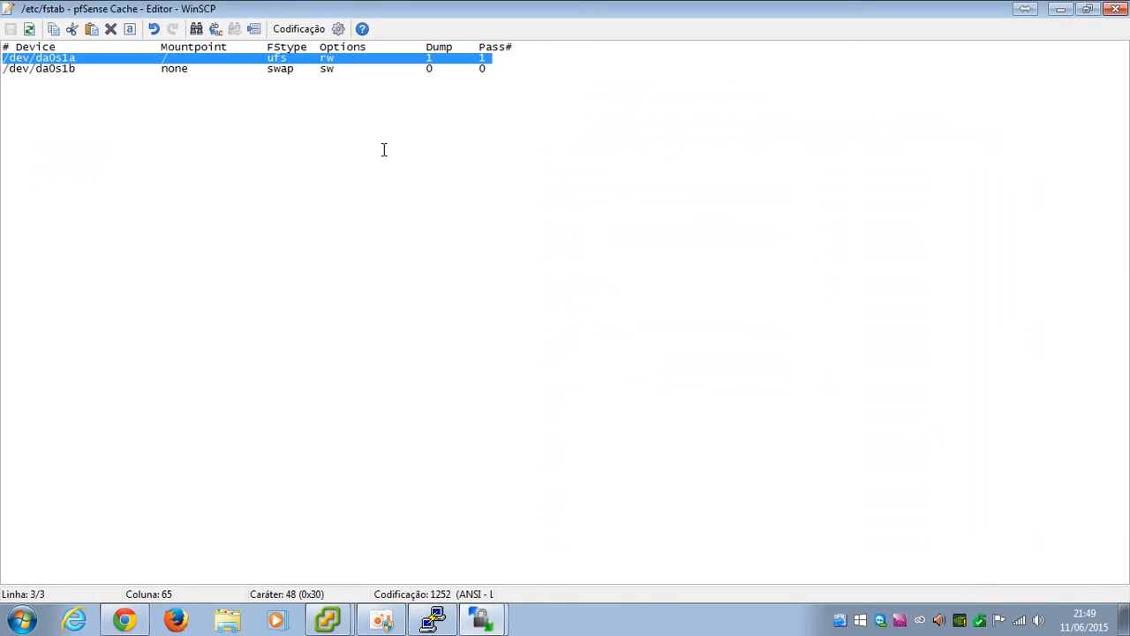
pyautogui.hotkey('ctrl', 'c')
pyautogui.hotkey('ctrl', 'End')
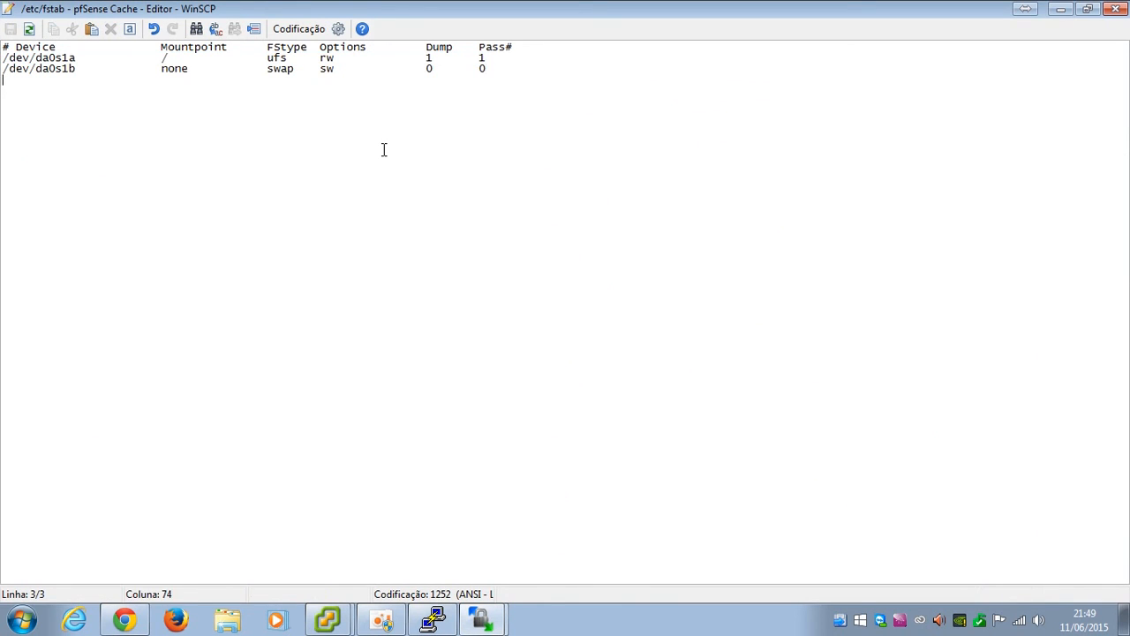
pyautogui.hotkey('ctrl', 'v')
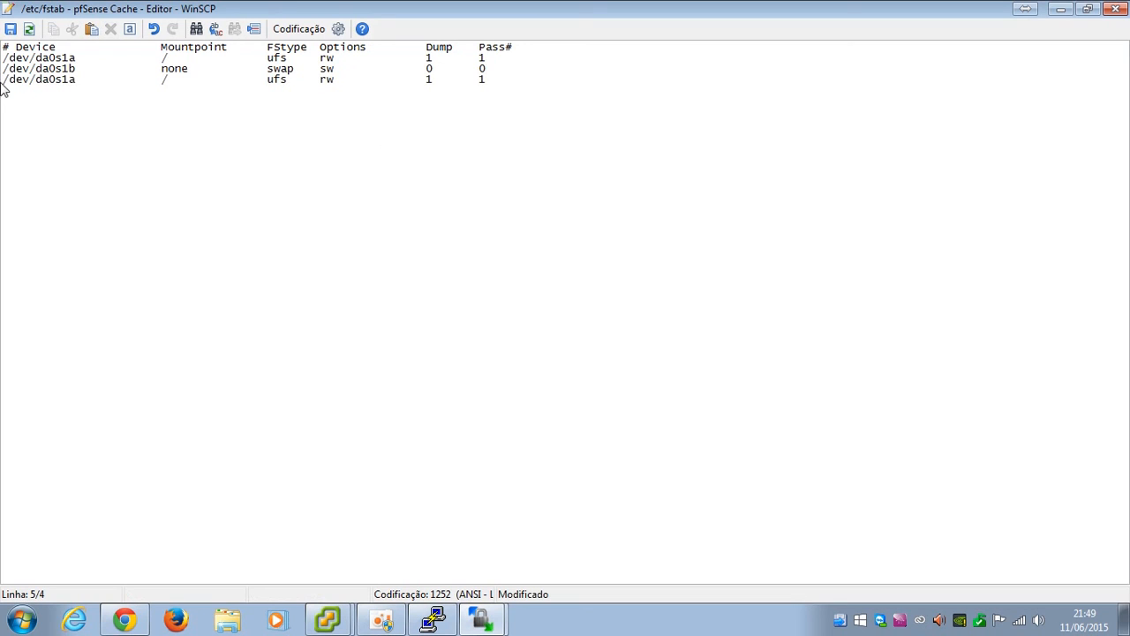
pyautogui.moveTo(36, 79); pyautogui.dragTo(77, 79)
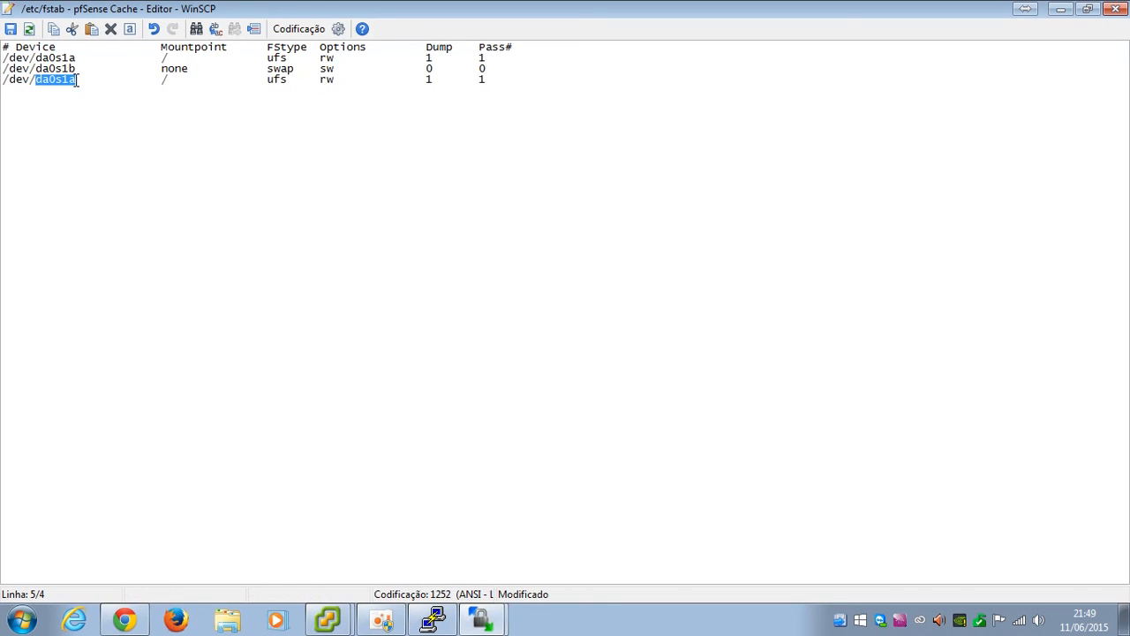
pyautogui.write('da')
pyautogui.write('0s1')
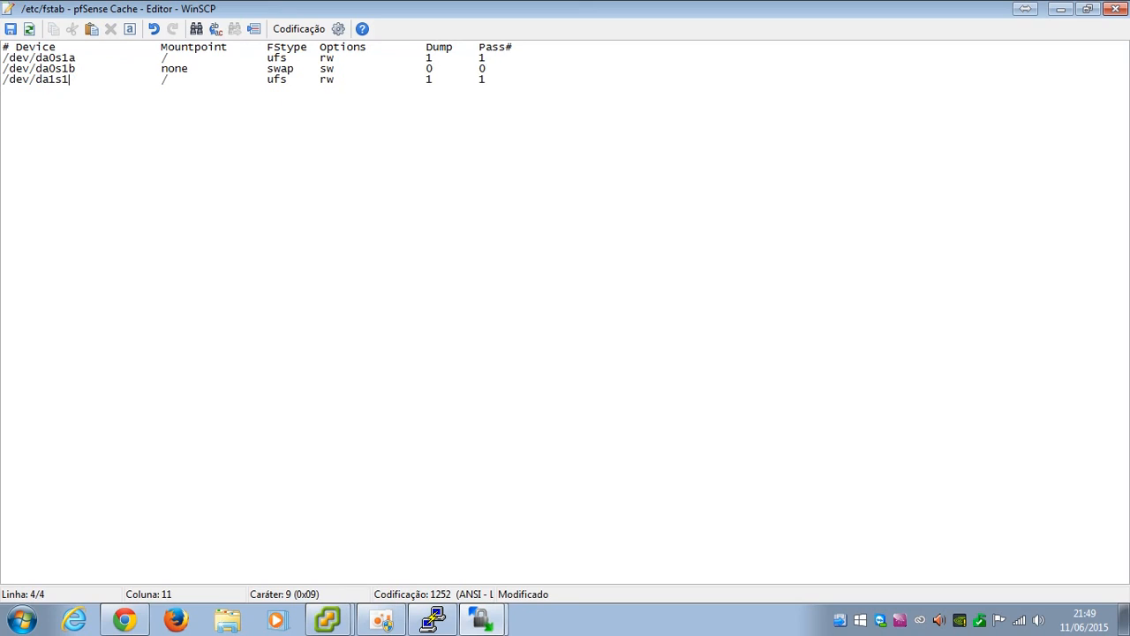
pyautogui.click(177, 80)
pyautogui.write('cache1')
pyautogui.moveTo(3, 58); pyautogui.dragTo(494, 58)
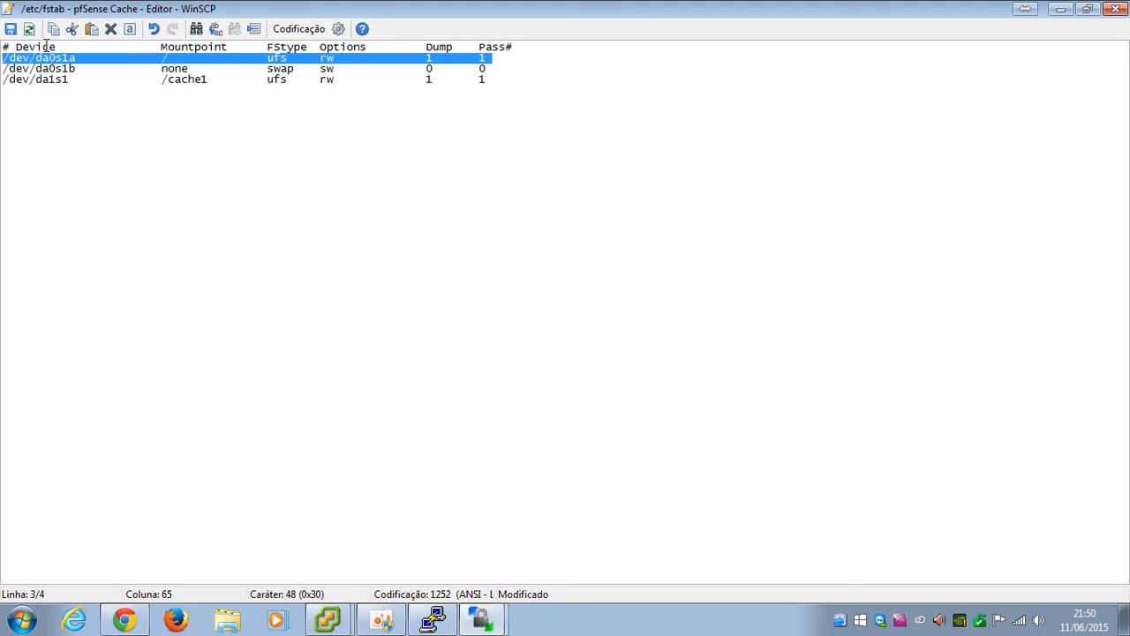
pyautogui.click(493, 58)
# Duplicate the da1s1 line and change it to mount /dev/da2s1 on /cache2
pyautogui.click(573, 82)
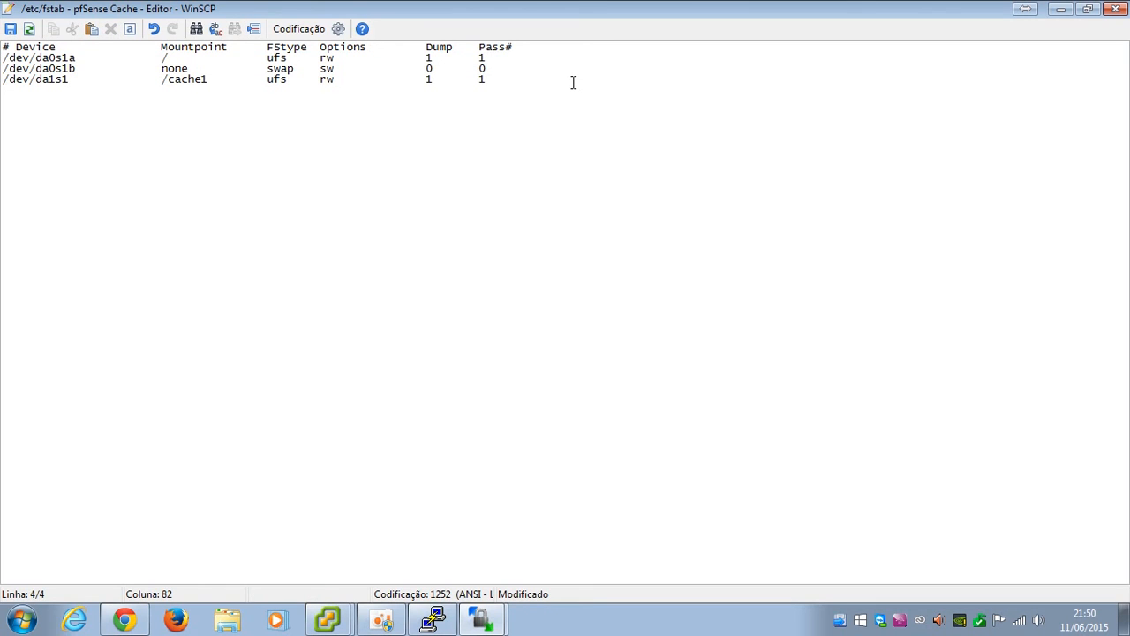
pyautogui.tripleClick(519, 80)
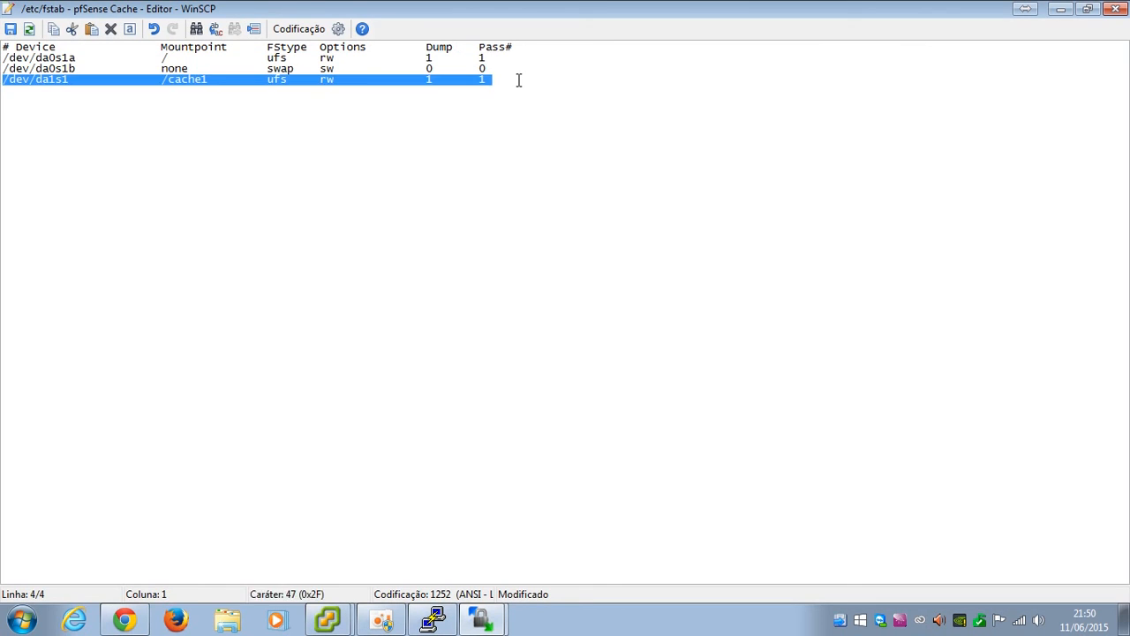
pyautogui.hotkey('ctrl', 'c')
pyautogui.hotkey('ctrl', 'v')
pyautogui.hotkey('ctrl', 'v')
pyautogui.click(49, 89)
pyautogui.press('Delete')
pyautogui.write('2')
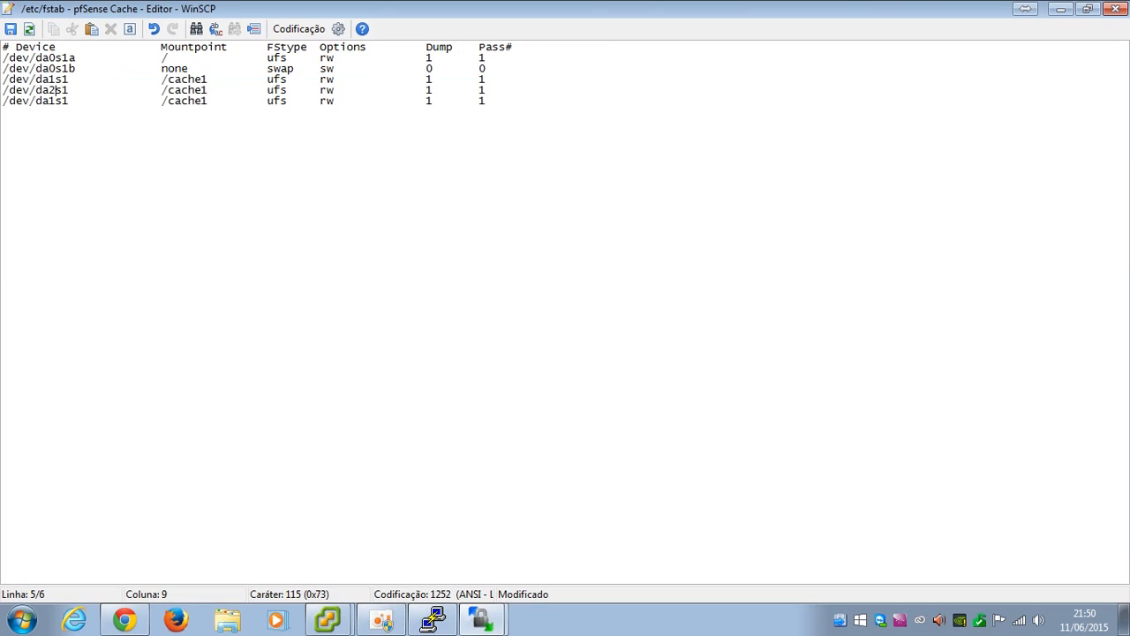
pyautogui.click(210, 89)
pyautogui.press('BackSpace')
pyautogui.write('2')
# Make the third line mount /dev/da3s1 on /cache3, save fstab, and close WinSCP
pyautogui.click(50, 101)
pyautogui.press('Delete')
pyautogui.write('3')
pyautogui.click(222, 101)
pyautogui.press('BackSpace')
pyautogui.write('3')
pyautogui.press('End')
pyautogui.press('Return')
pyautogui.press('BackSpace')
pyautogui.click(10, 30)
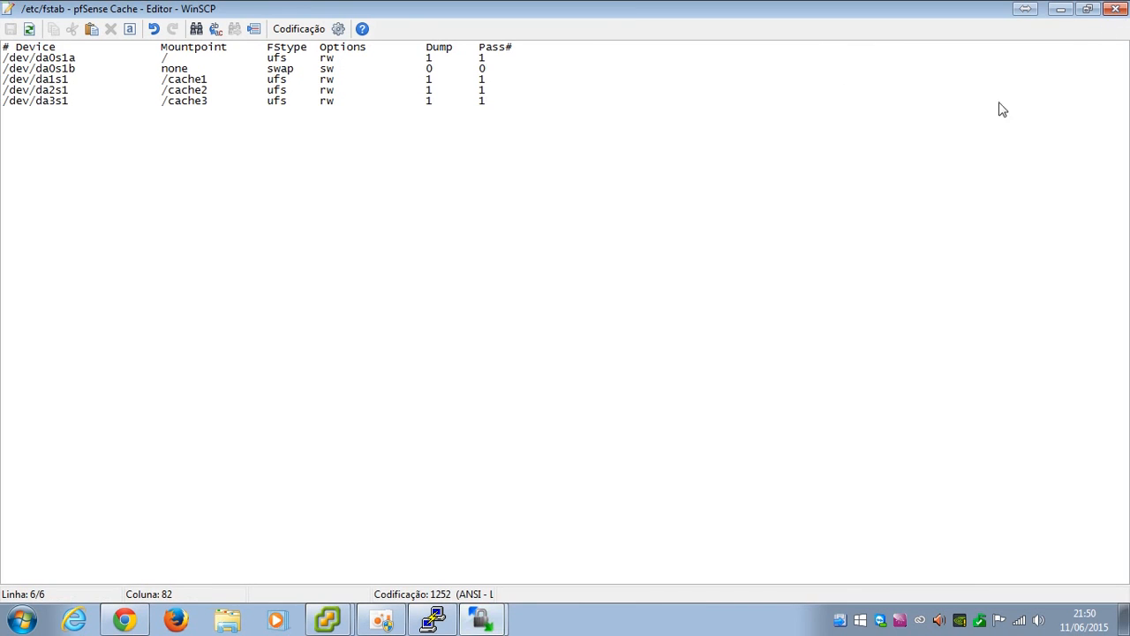
pyautogui.click(1114, 11)
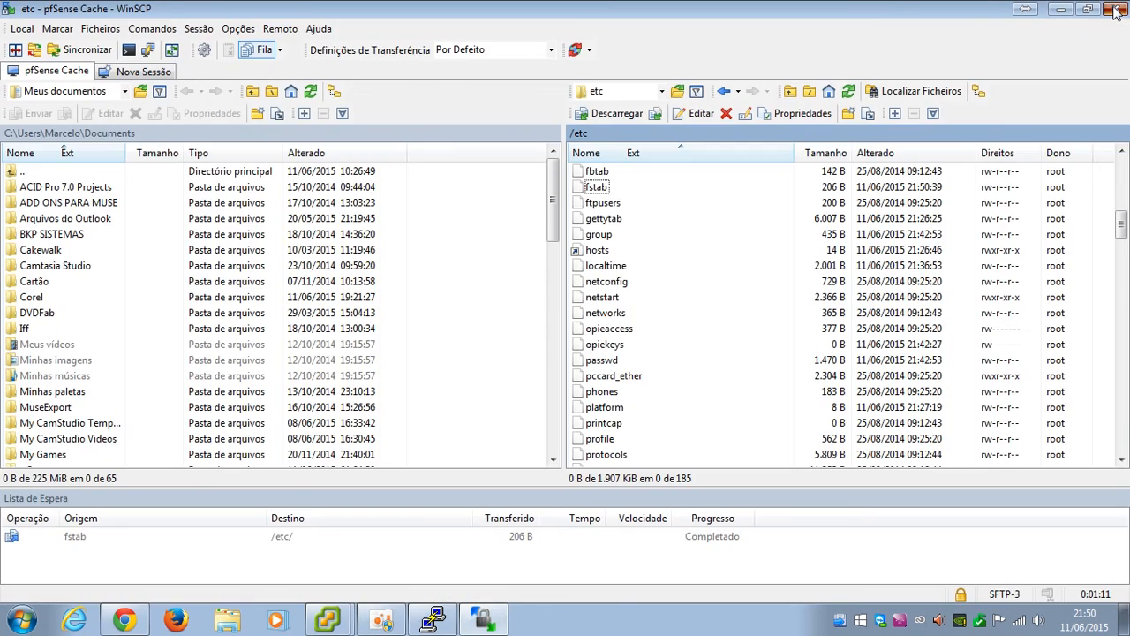
pyautogui.click(1115, 10)
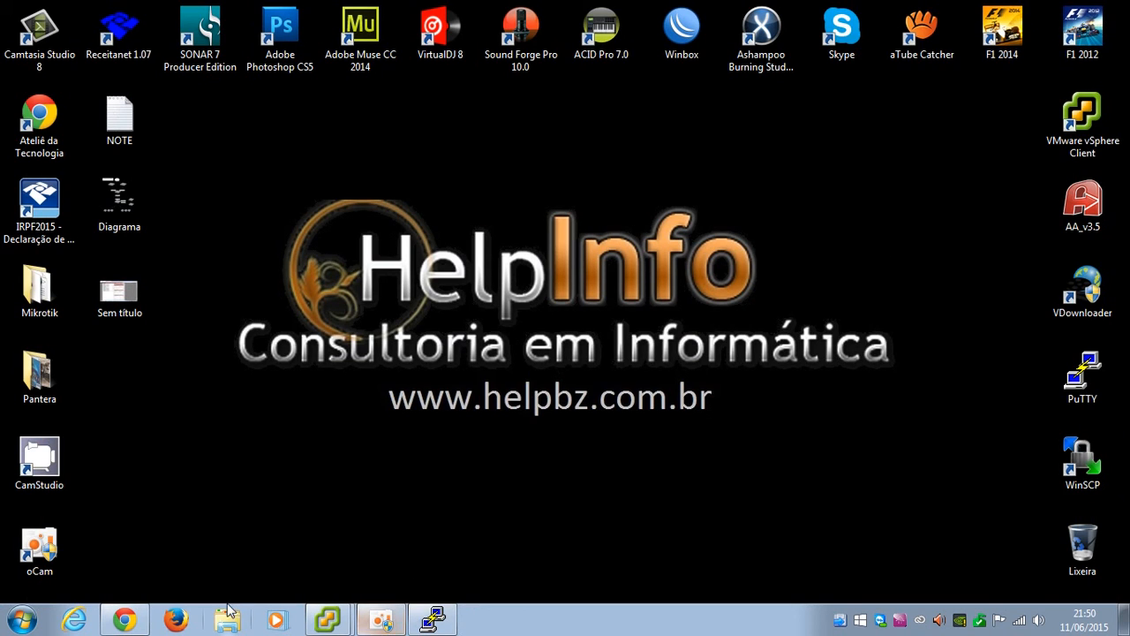
# In the Squid proxy server settings, bind to LAN and enable transparent proxy and logging
pyautogui.click(134, 624)
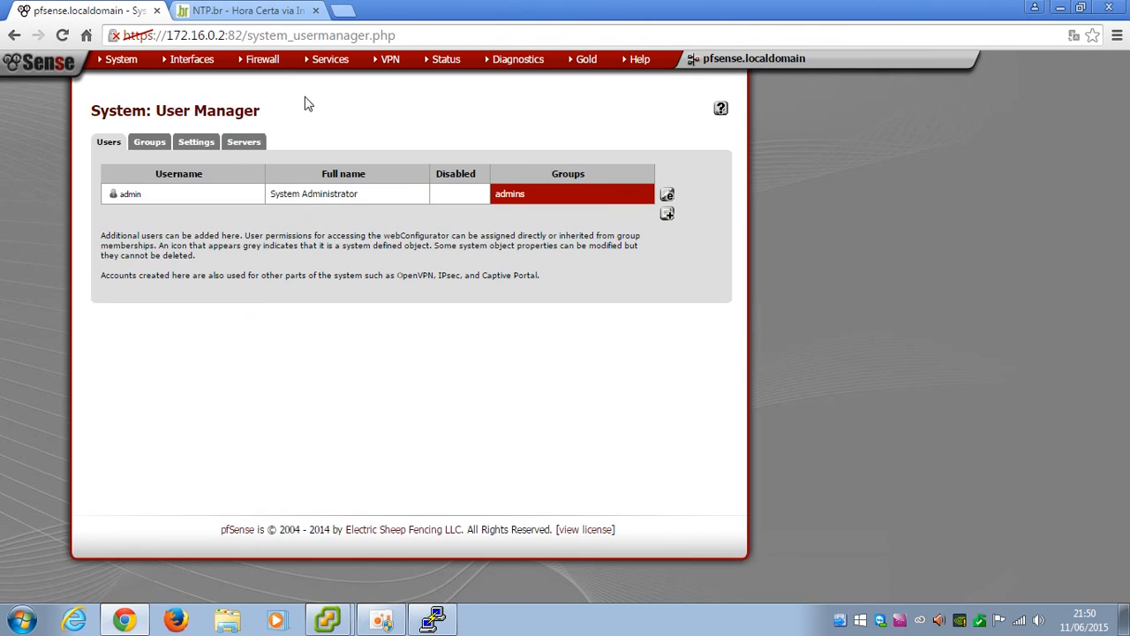
pyautogui.moveTo(324, 64)
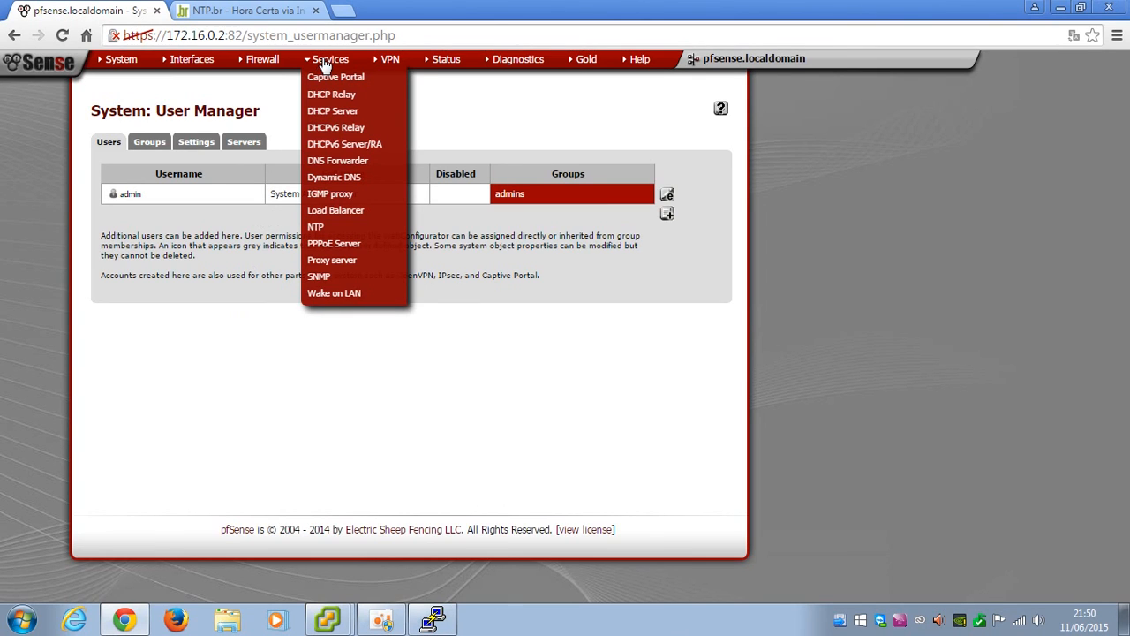
pyautogui.click(318, 260)
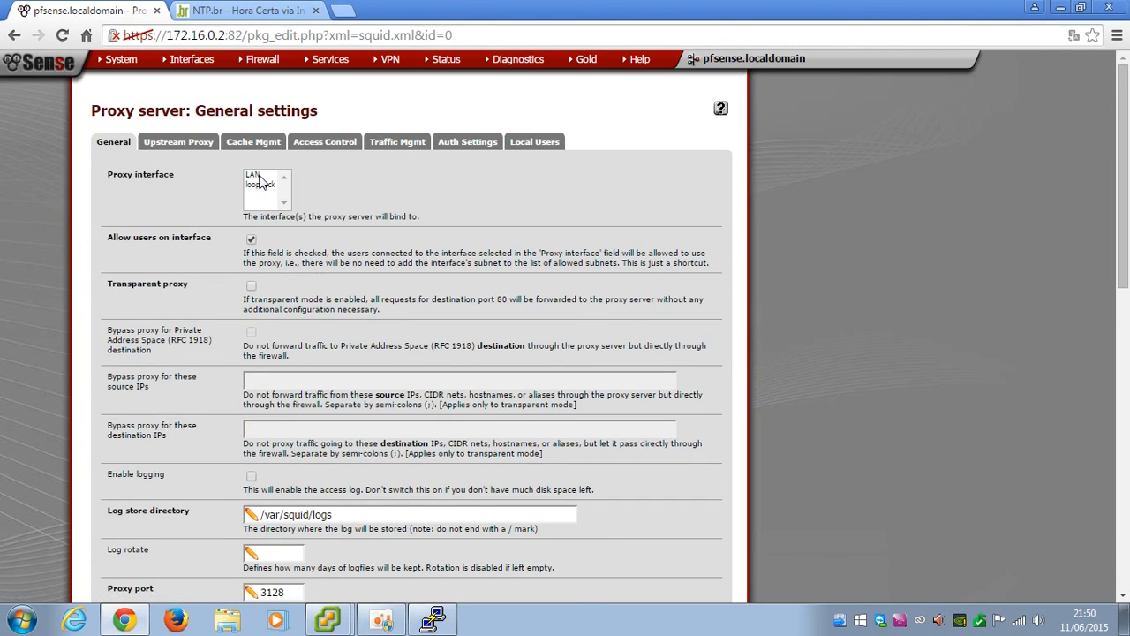
pyautogui.click(257, 176)
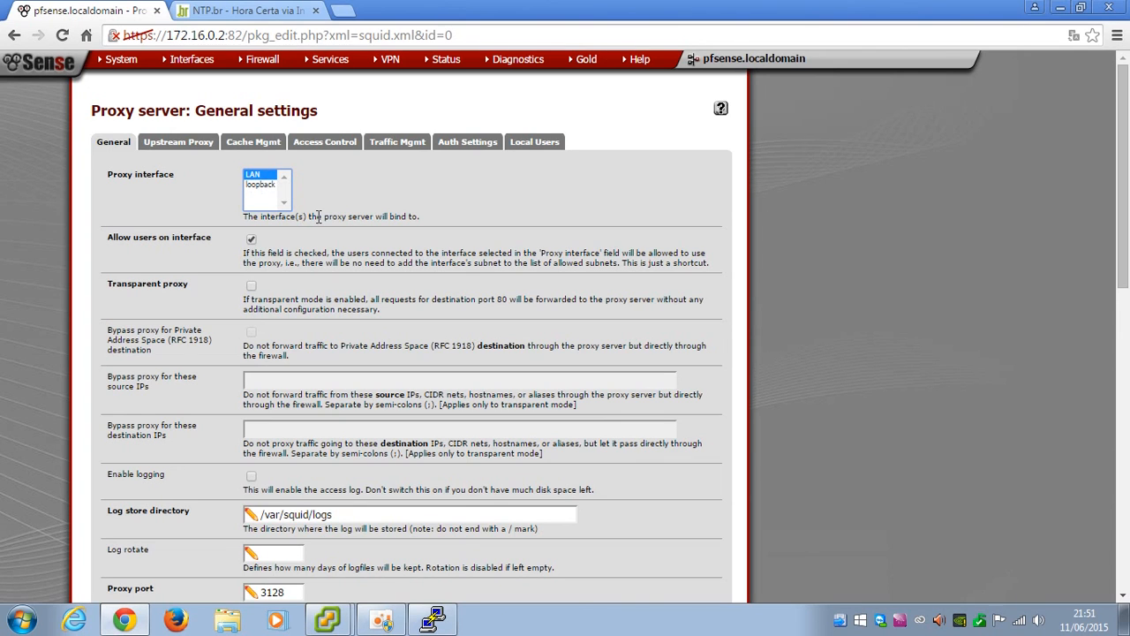
pyautogui.scroll(-1, 319, 249)
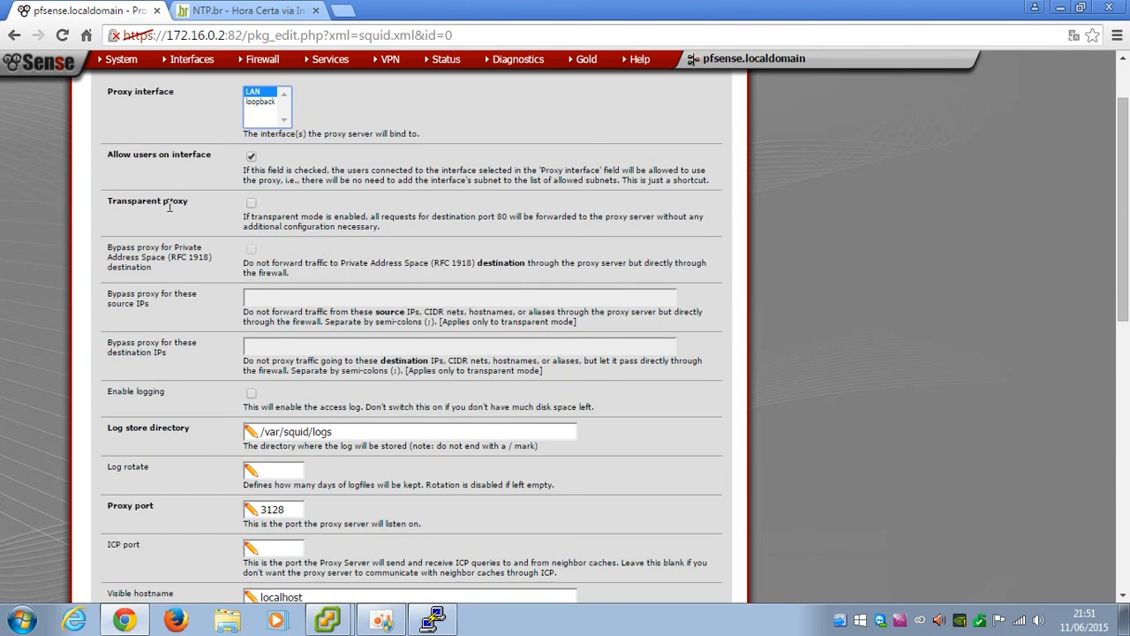
pyautogui.click(251, 204)
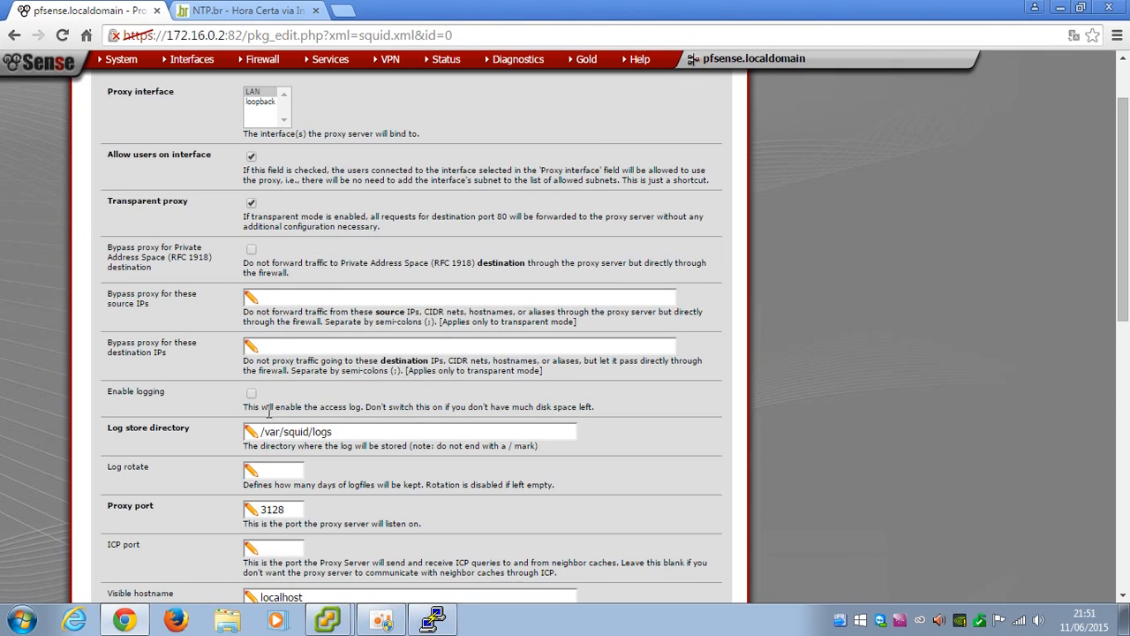
pyautogui.click(252, 395)
# Set log rotation to keep 30 days of logs
pyautogui.scroll(-2, 369, 441)
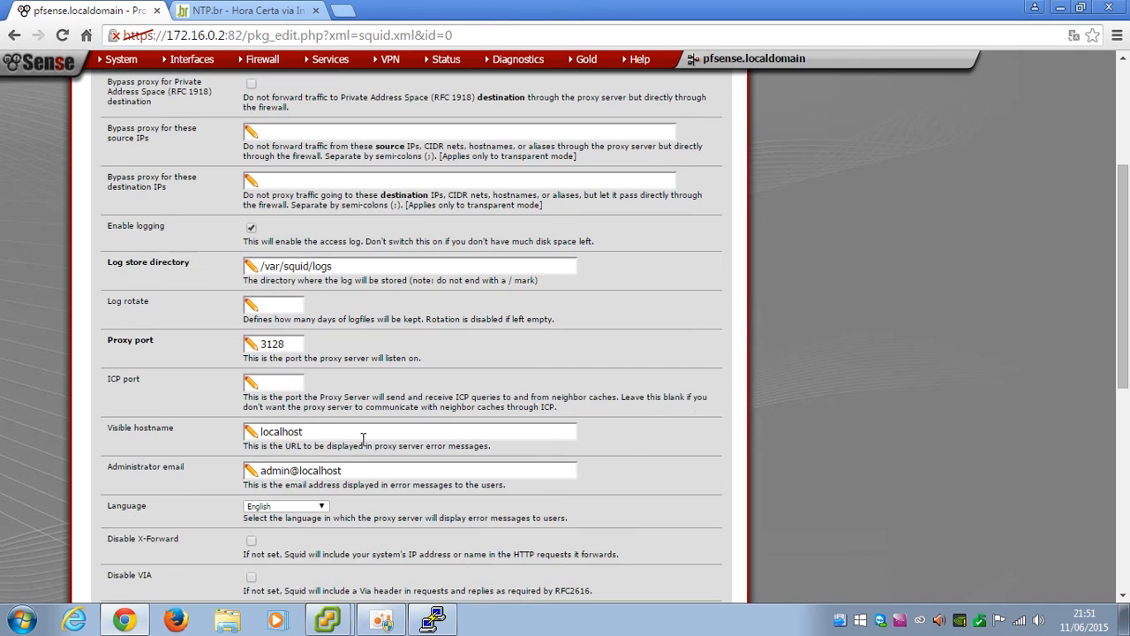
pyautogui.moveTo(263, 267)
pyautogui.mouseDown()
pyautogui.moveTo(344, 267)
pyautogui.moveTo(258, 268)
pyautogui.mouseUp()
pyautogui.click(358, 267)
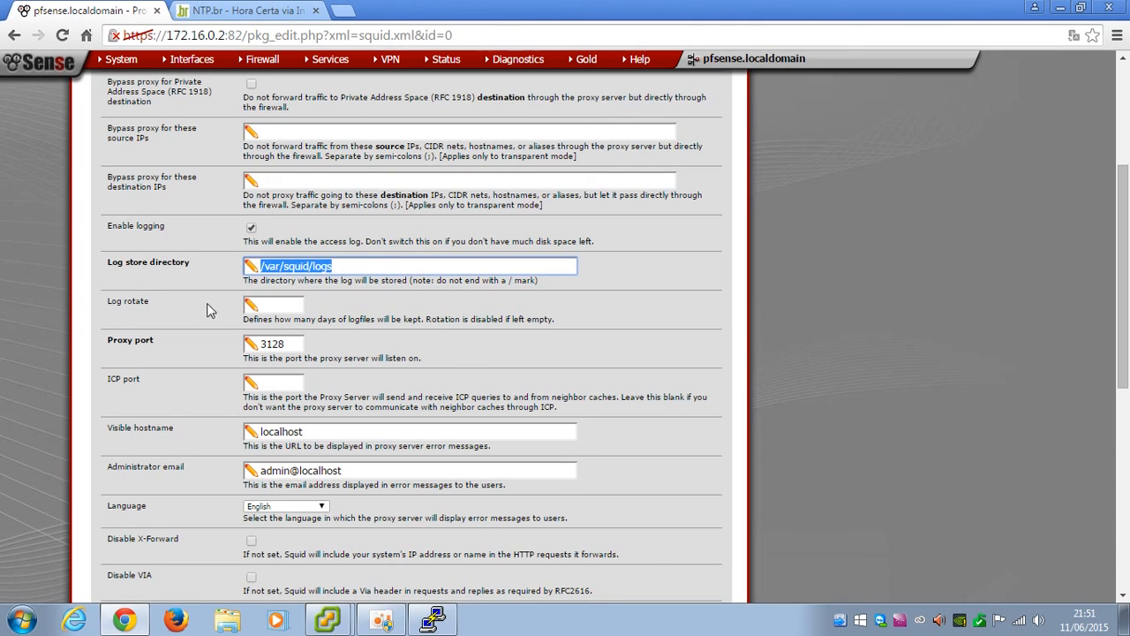
pyautogui.click(294, 306)
pyautogui.write('30')
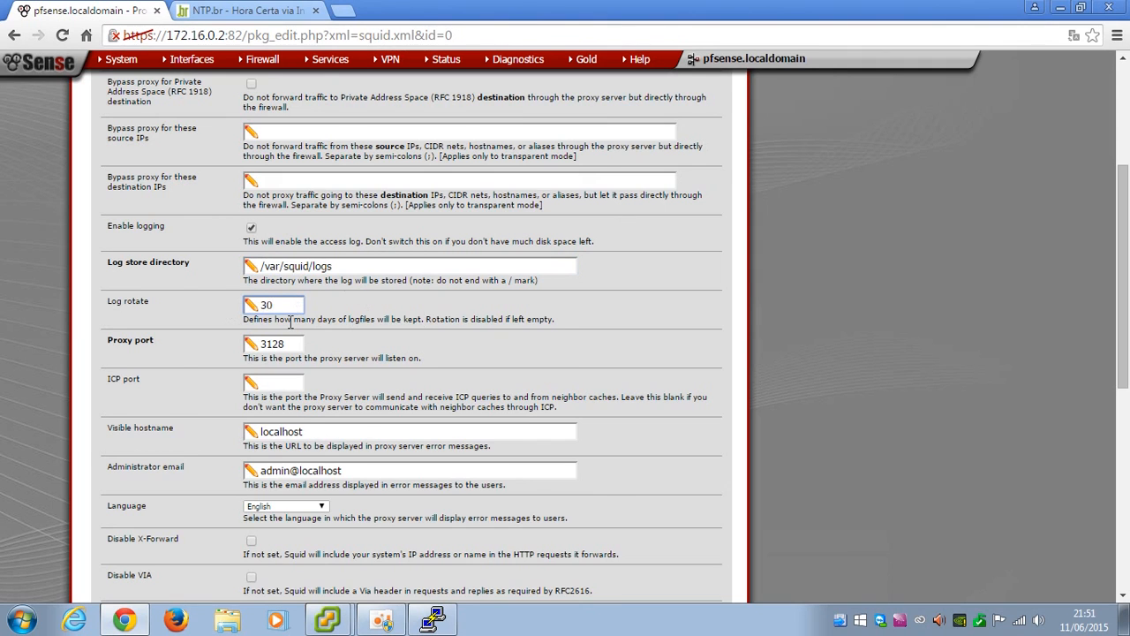
# Set the visible hostname to helpbzproxy and enter the new administrator e-mail address
pyautogui.scroll(-1, 290, 323)
pyautogui.scroll(-1, 290, 323)
pyautogui.moveTo(320, 267); pyautogui.dragTo(198, 264)
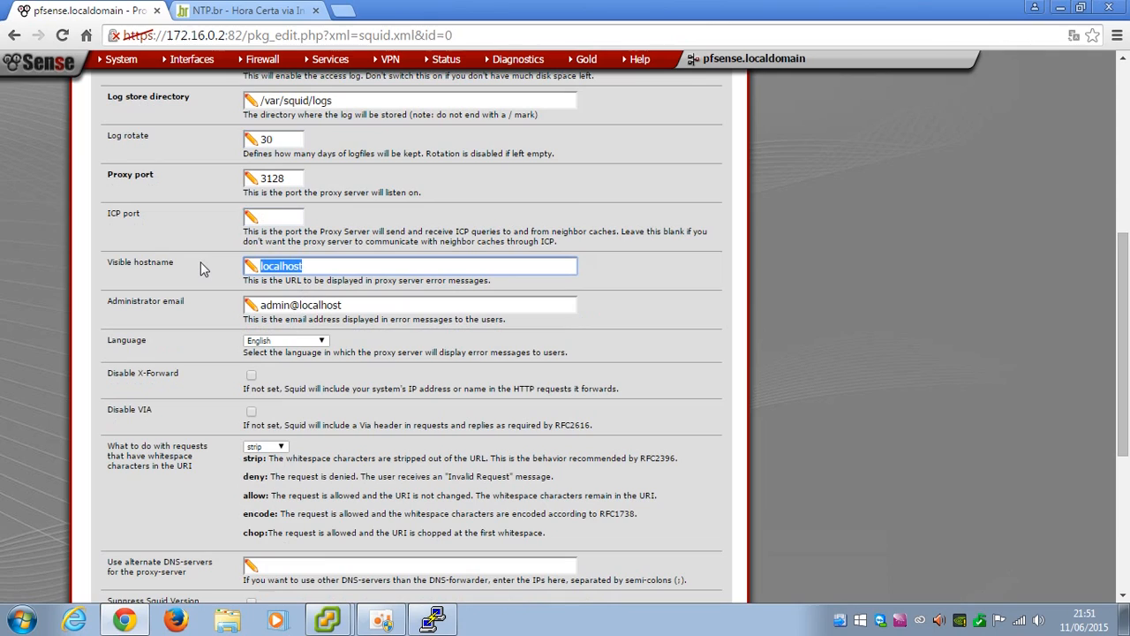
pyautogui.write('helpbzproxy')
pyautogui.moveTo(363, 306); pyautogui.dragTo(209, 306)
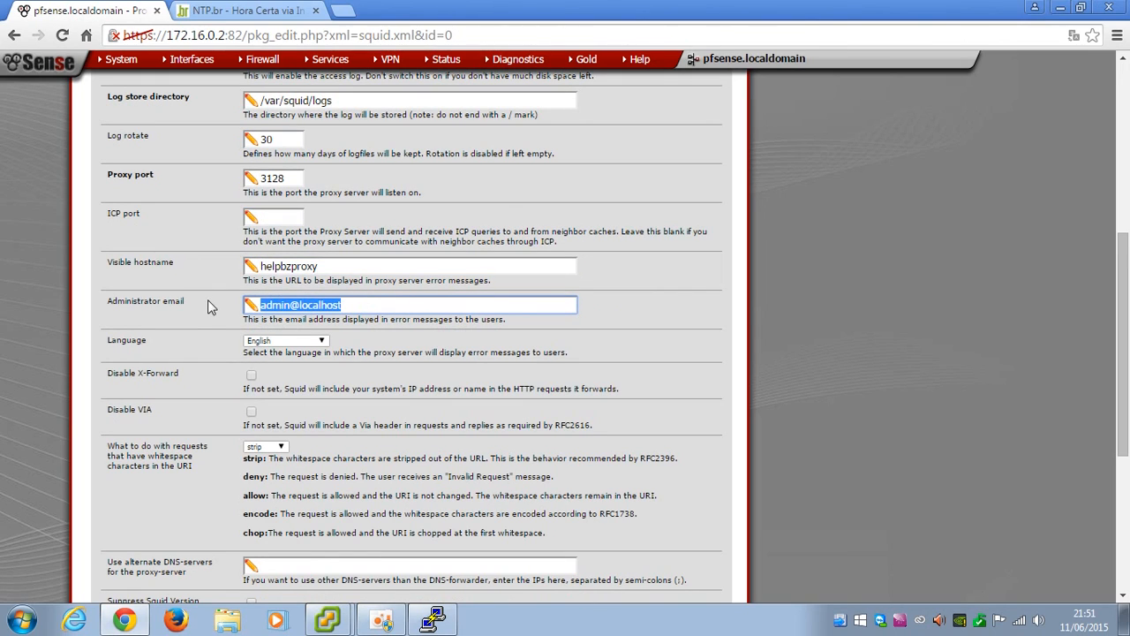
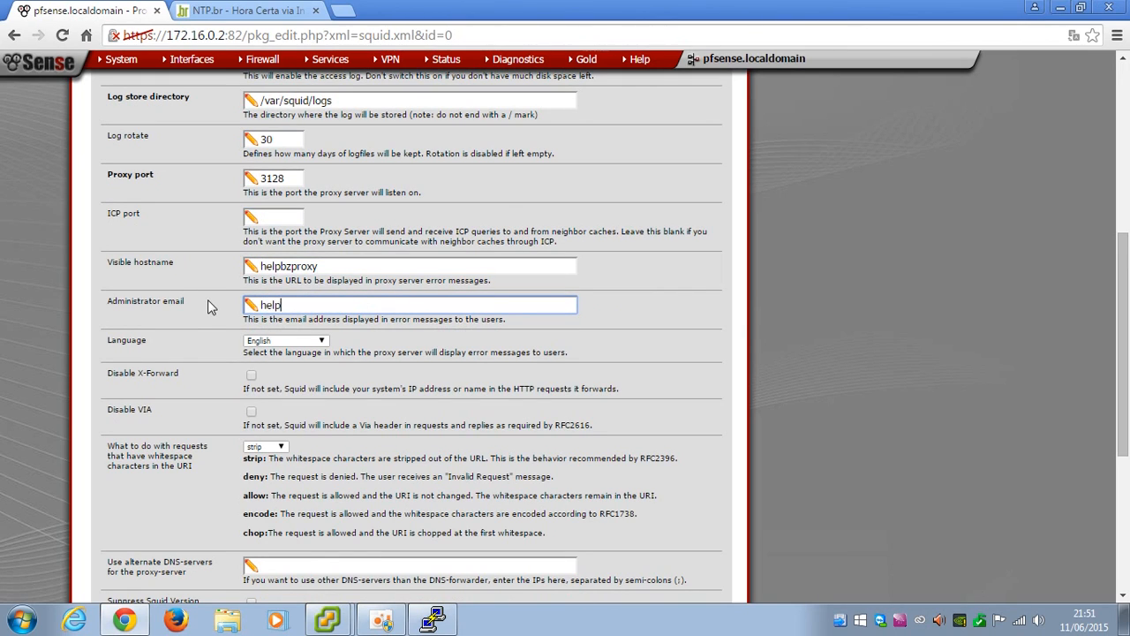
# Choose Portuguese as the proxy error page language
pyautogui.click(287, 343)
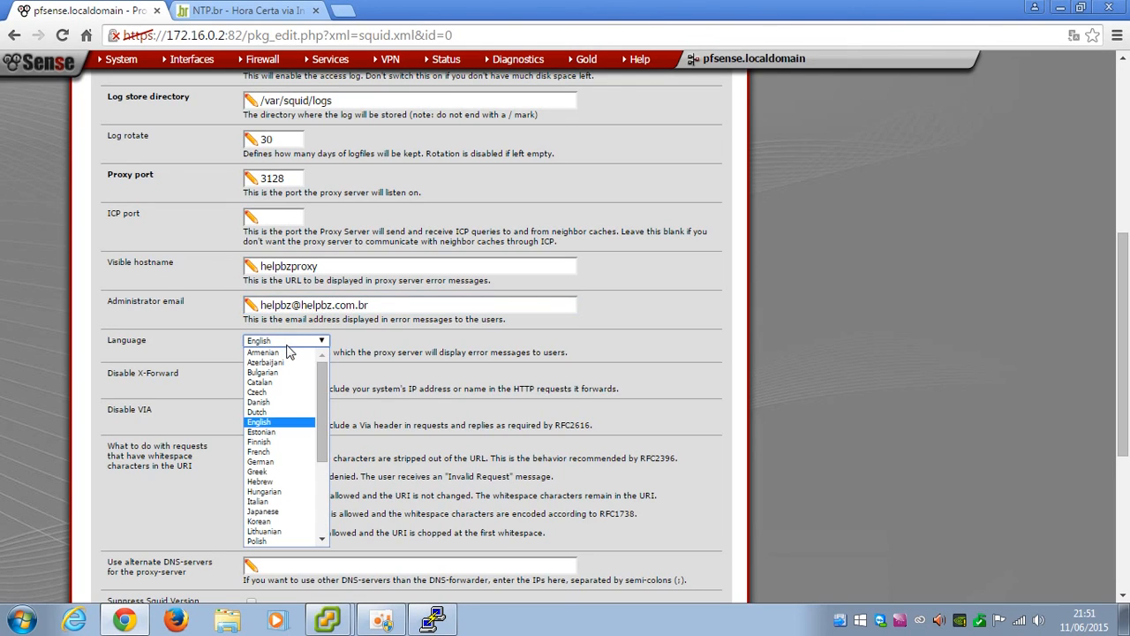
pyautogui.write('por')
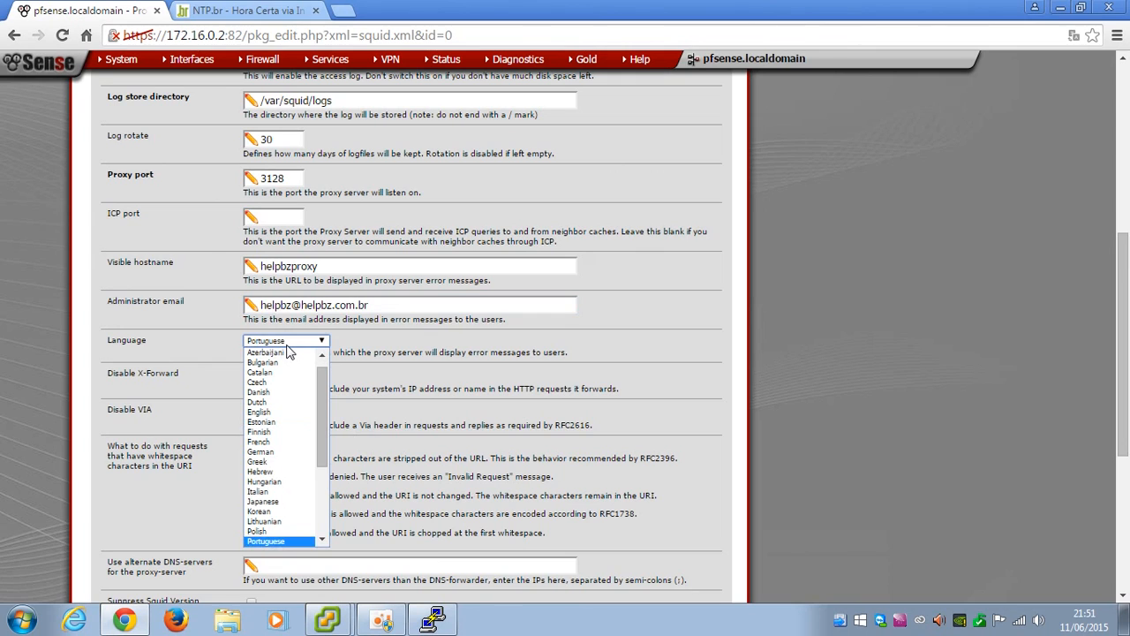
pyautogui.click(274, 541)
pyautogui.scroll(-1, 457, 395)
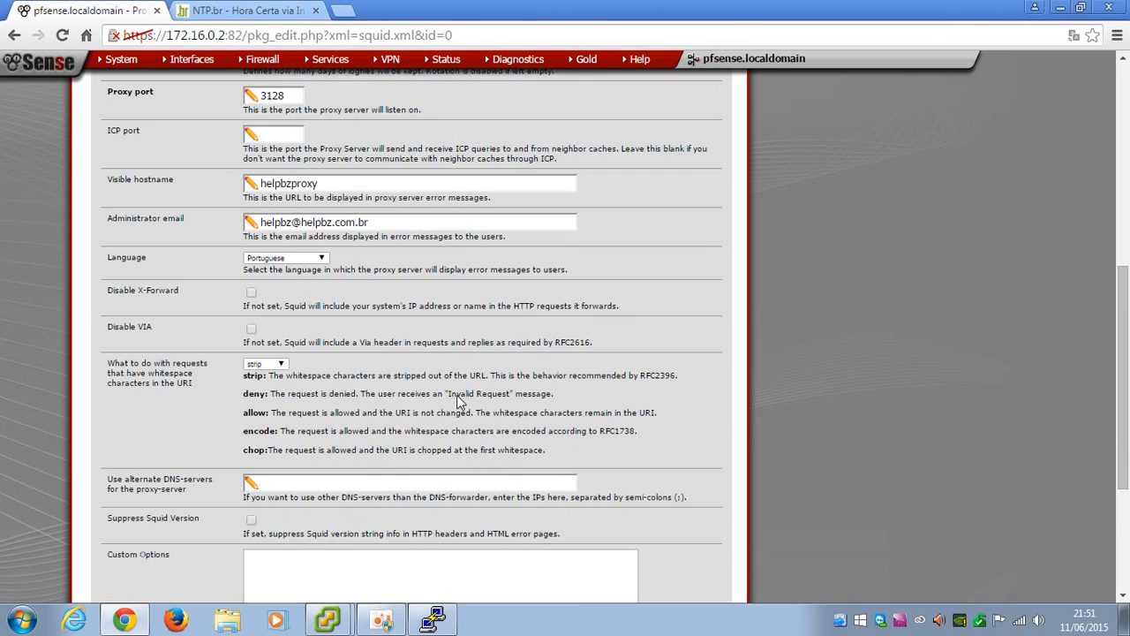
pyautogui.scroll(-2, 457, 395)
pyautogui.scroll(-1, 336, 358)
pyautogui.click(330, 341)
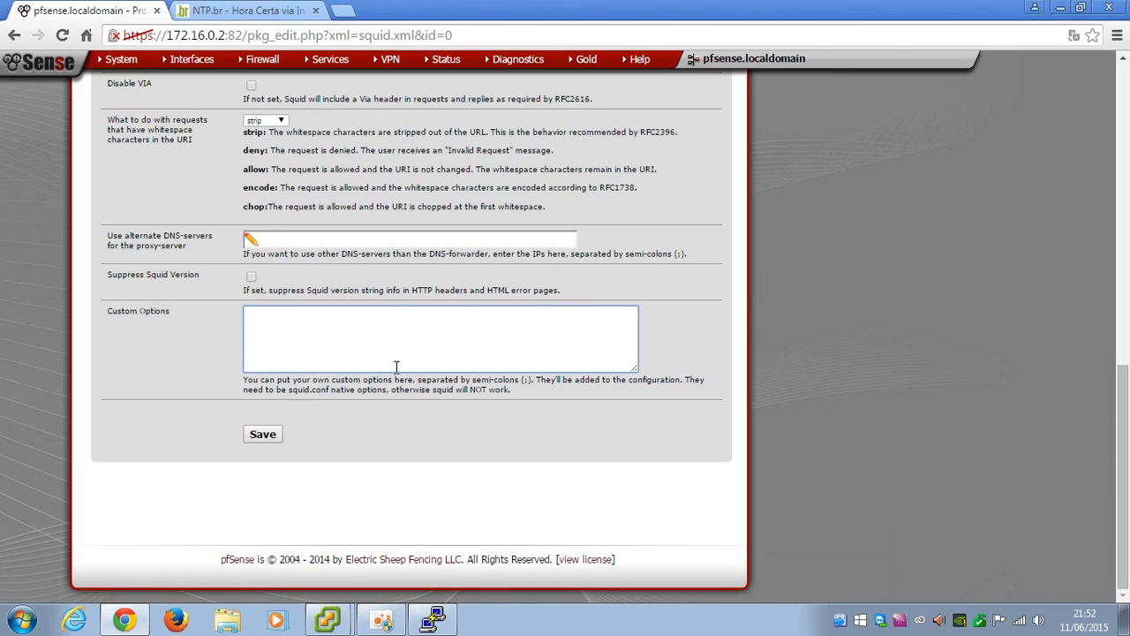
# Copy the tcp_outgoing_tos 0x30 all and four zph_ lines from NOTE into Custom Options
pyautogui.click(1063, 8)
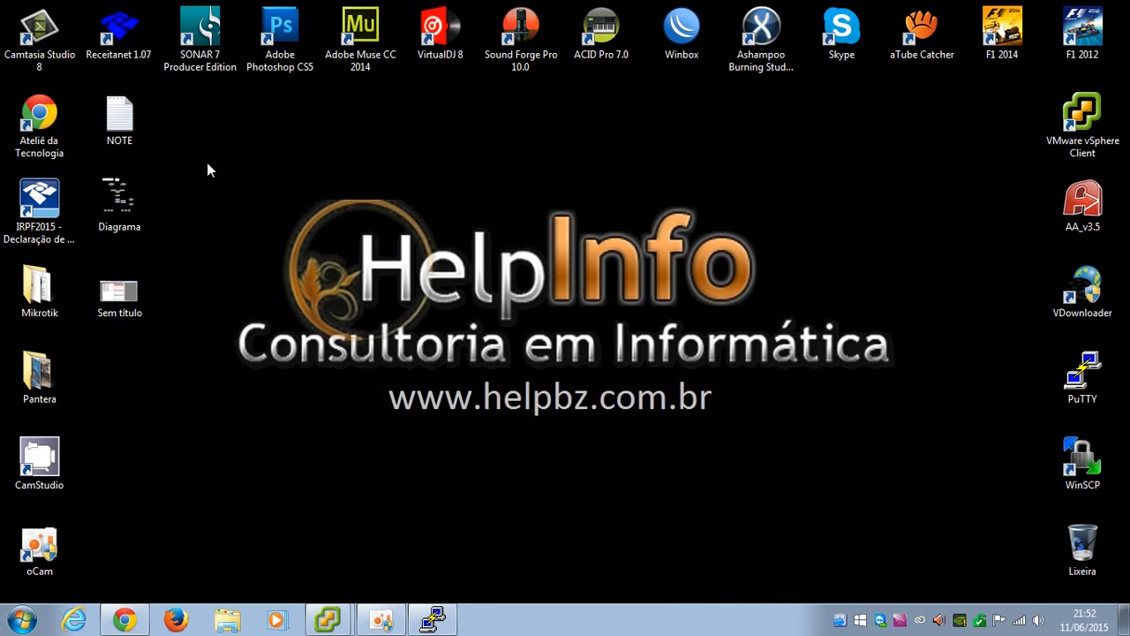
pyautogui.doubleClick(119, 115)
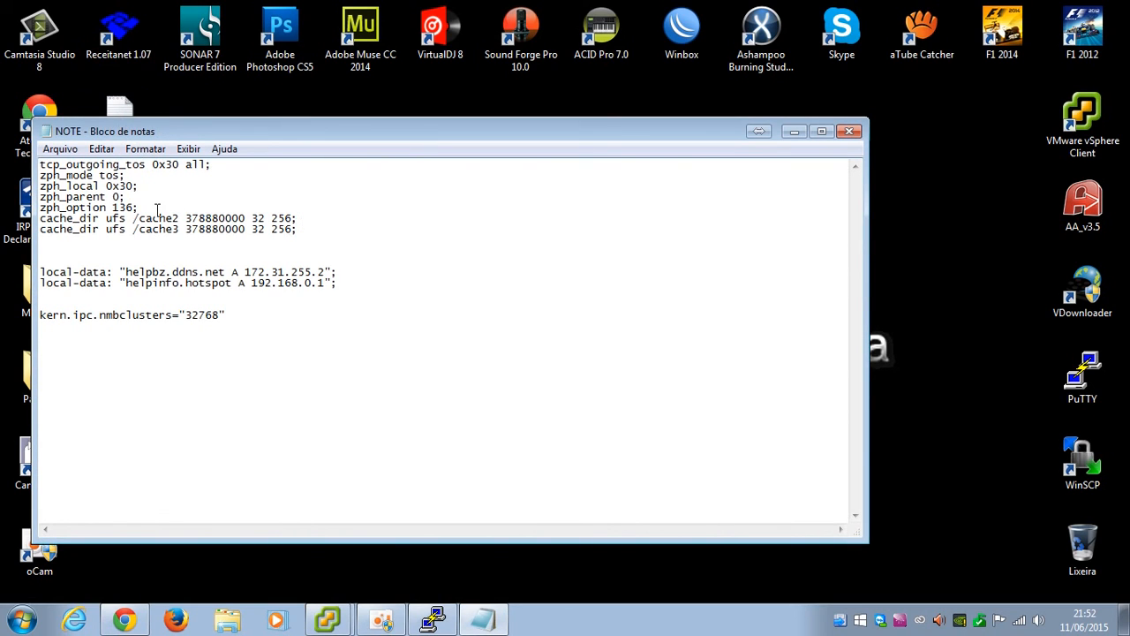
pyautogui.moveTo(151, 210); pyautogui.dragTo(37, 165)
pyautogui.hotkey('ctrl', 'c')
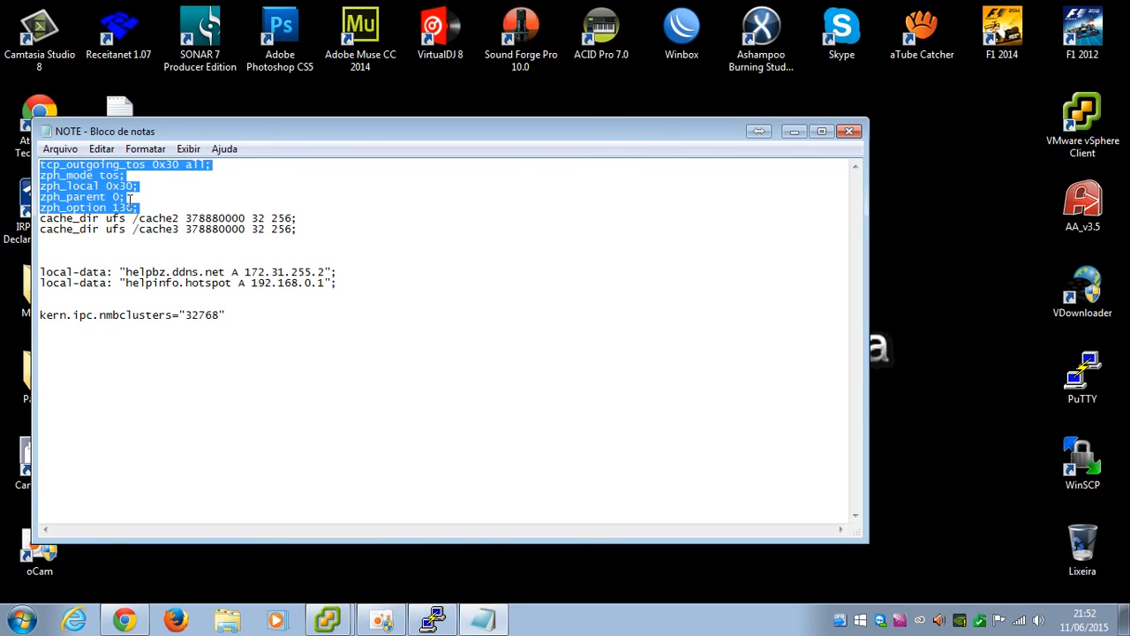
pyautogui.click(124, 618)
pyautogui.click(270, 328)
pyautogui.hotkey('ctrl', 'v')
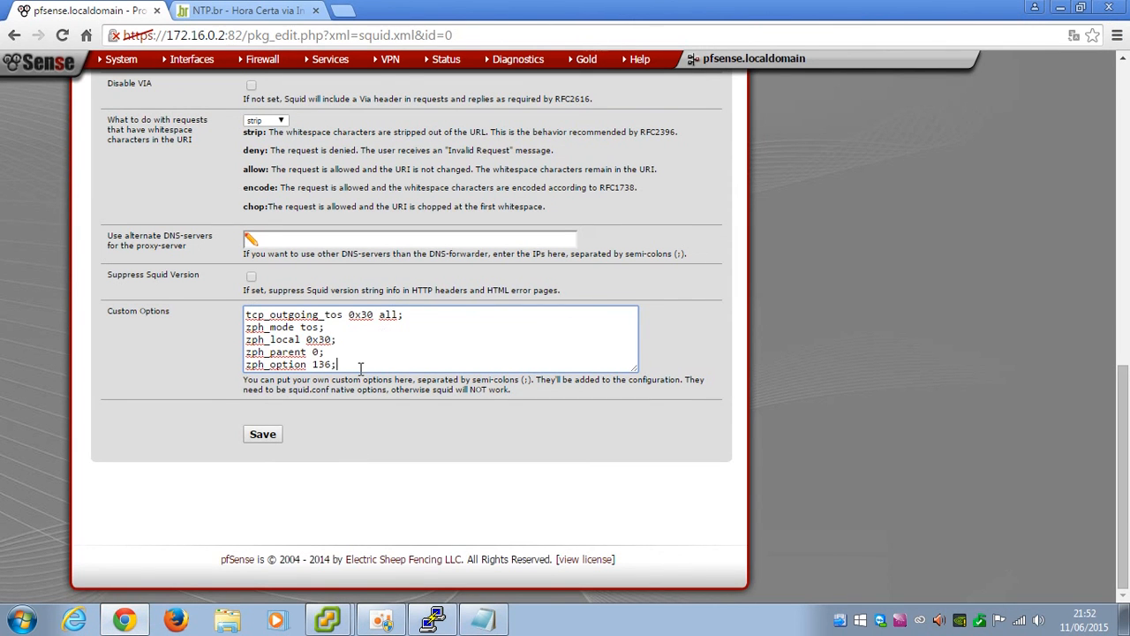
pyautogui.press('Return')
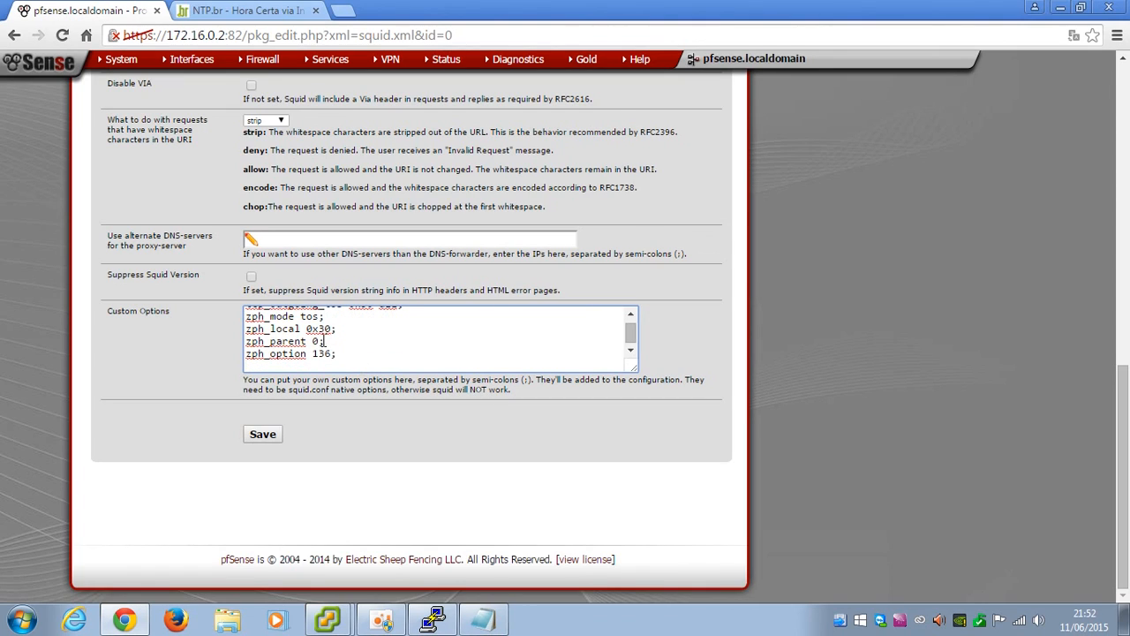
pyautogui.moveTo(333, 328); pyautogui.dragTo(308, 332)
pyautogui.click(343, 334)
pyautogui.scroll(-1, 320, 354)
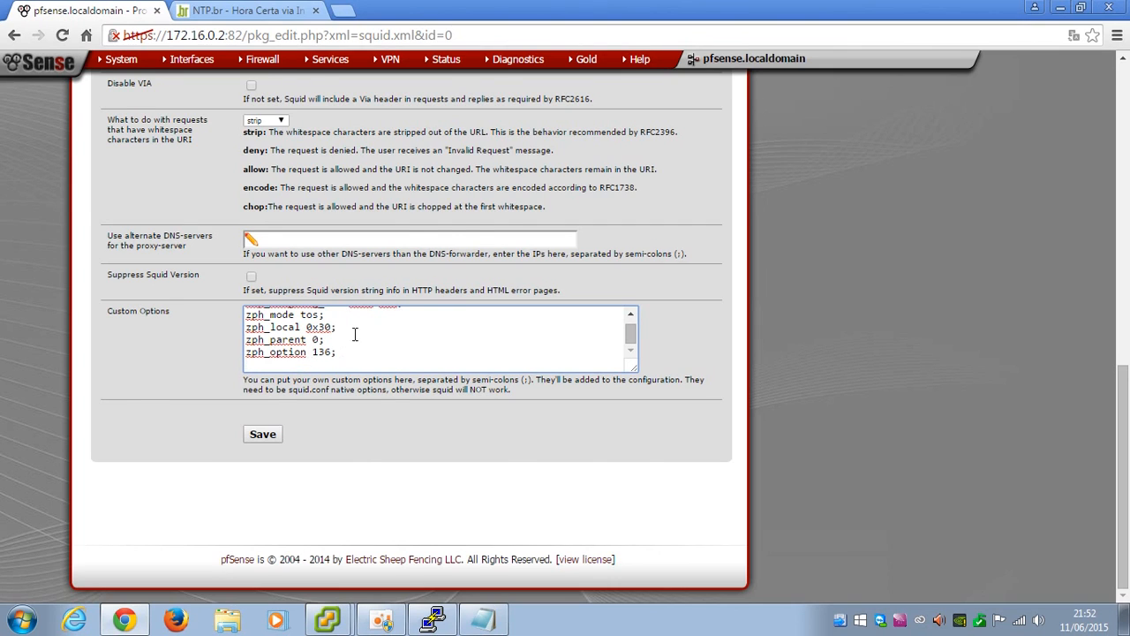
pyautogui.scroll(2, 375, 349)
pyautogui.moveTo(630, 414); pyautogui.dragTo(629, 435)
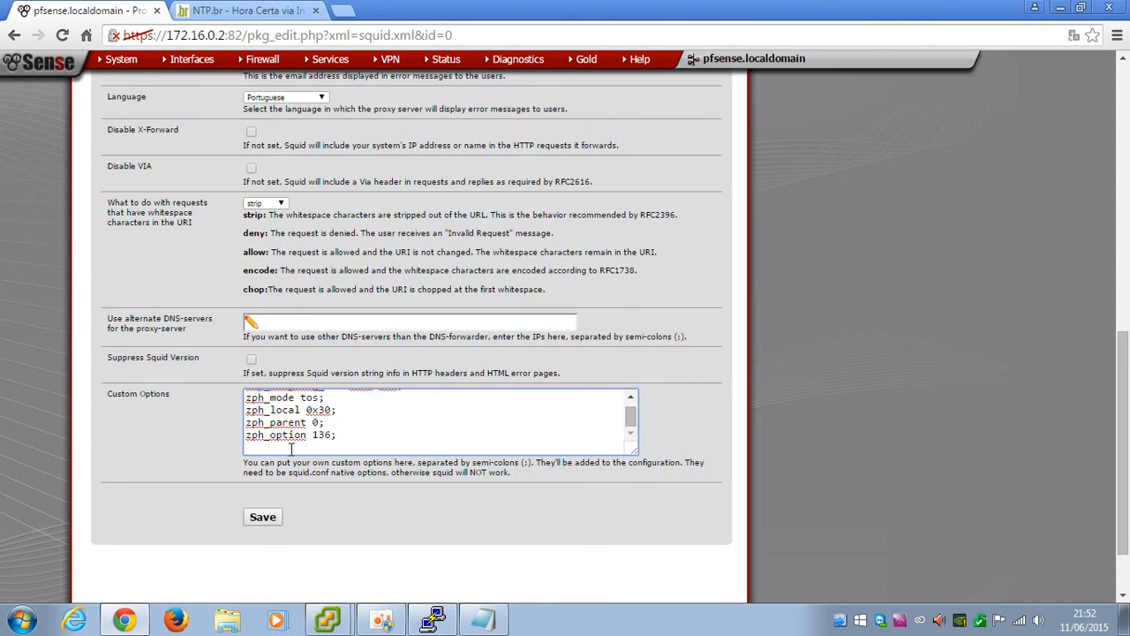
pyautogui.scroll(-1, 291, 448)
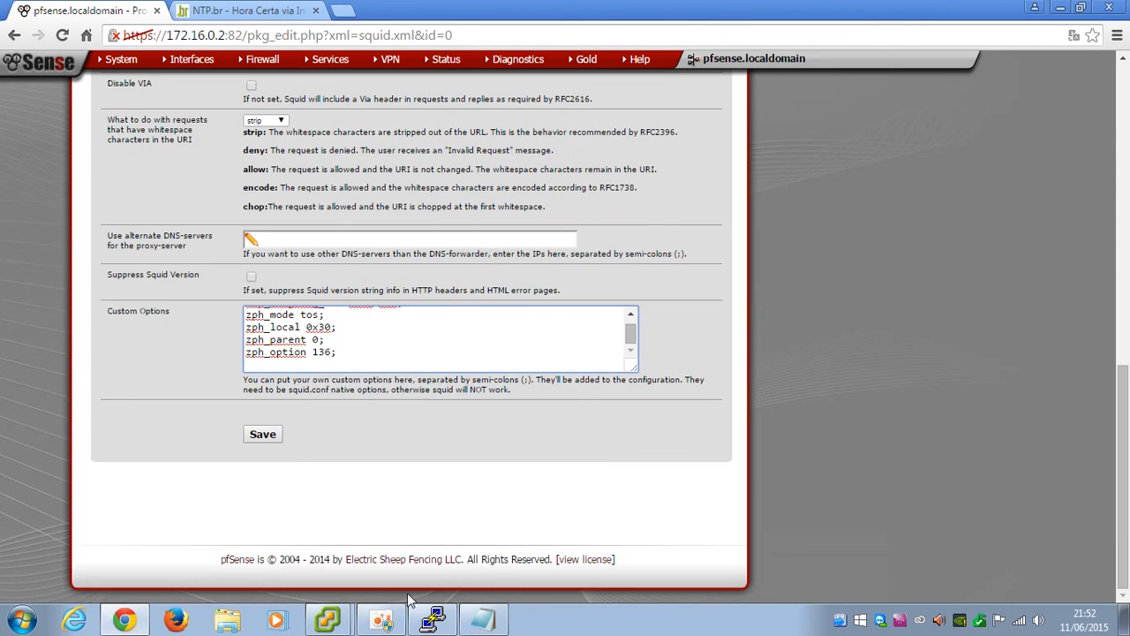
pyautogui.click(500, 628)
pyautogui.moveTo(299, 228); pyautogui.dragTo(38, 223)
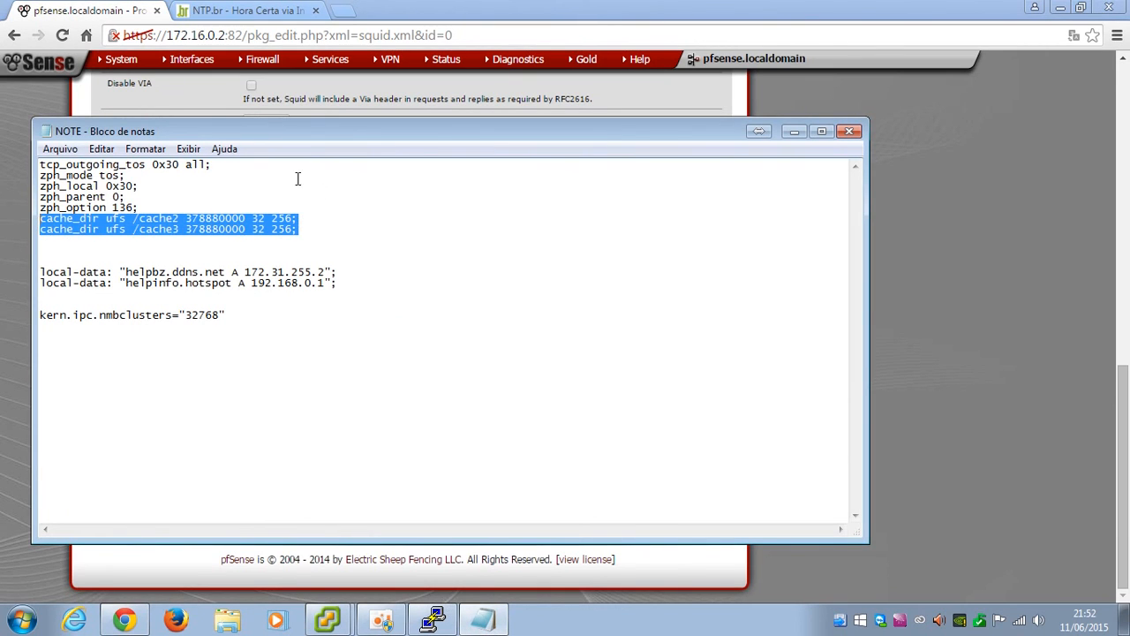
pyautogui.click(125, 4)
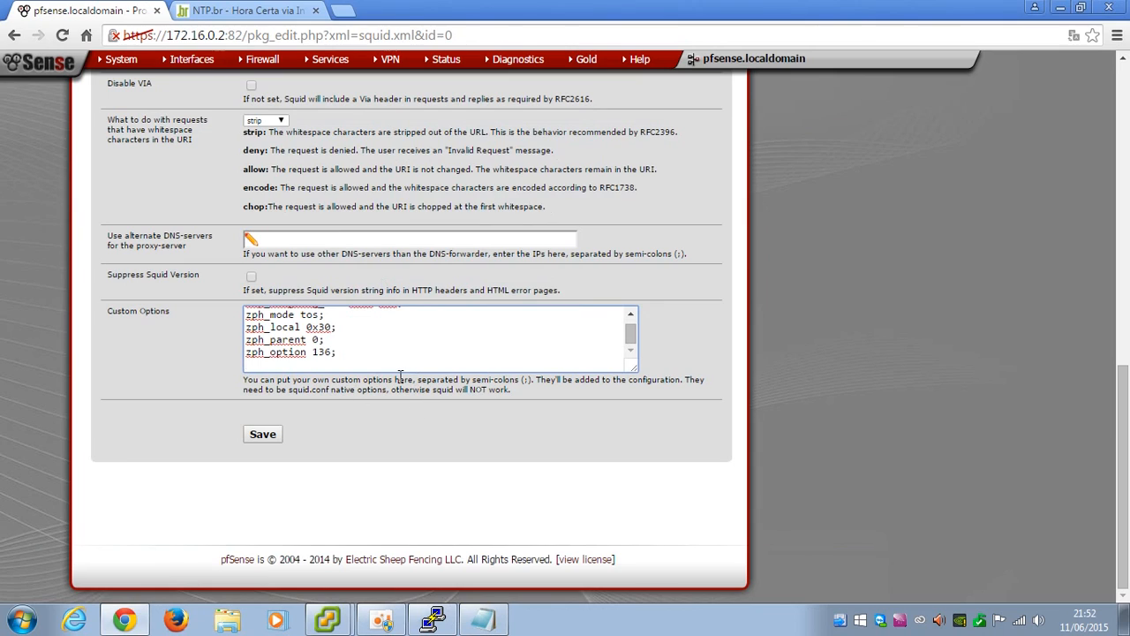
pyautogui.hotkey('ctrl', 'v')
pyautogui.click(348, 353)
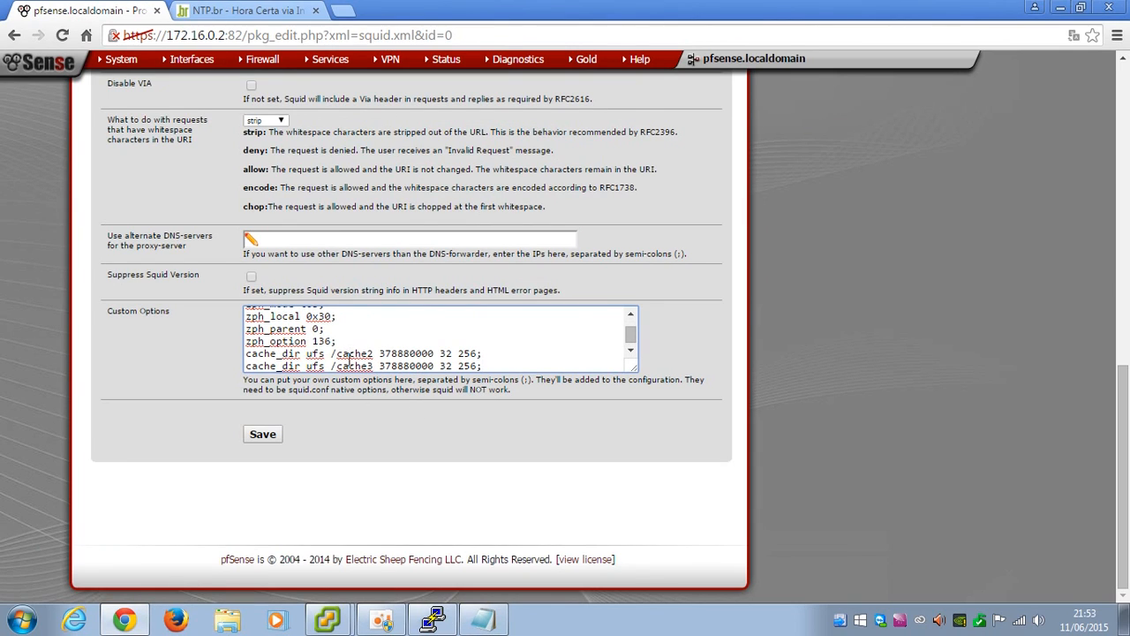
pyautogui.press('Down')
pyautogui.moveTo(379, 354); pyautogui.dragTo(405, 354)
pyautogui.click(410, 354)
# Launch Windows Calculator through the Start menu search
pyautogui.click(23, 621)
pyautogui.write('calc')
pyautogui.press('Return')
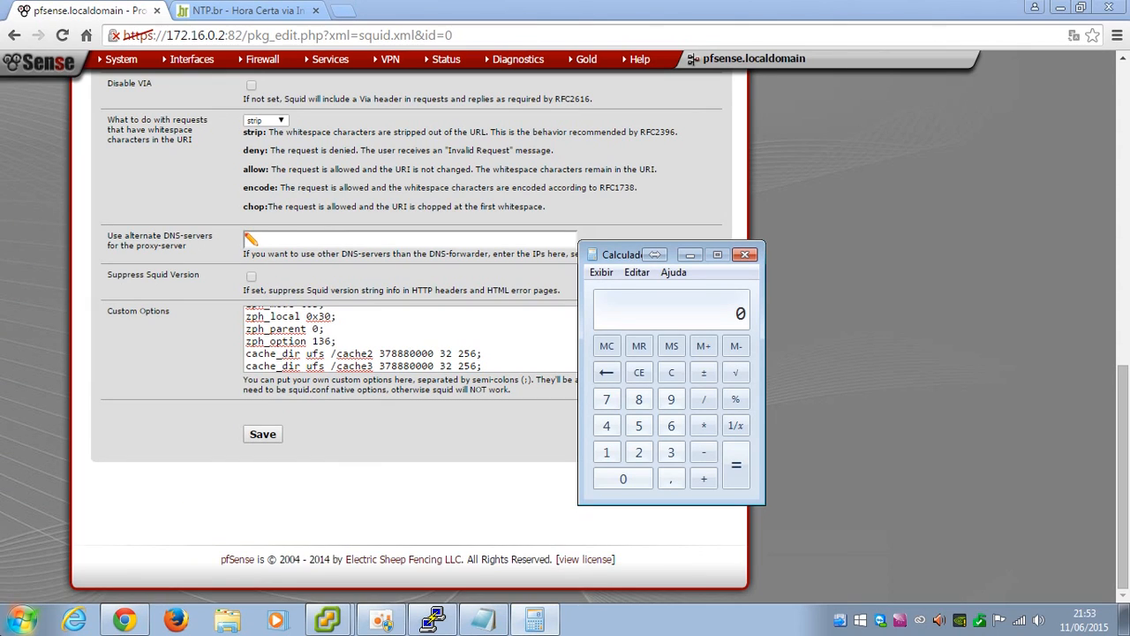
# Compute 1024 × 370000 = 378880000 in Calculator after a first try with 380000
pyautogui.write('1024*')
pyautogui.write('380')
pyautogui.write('000')
pyautogui.press('Return')
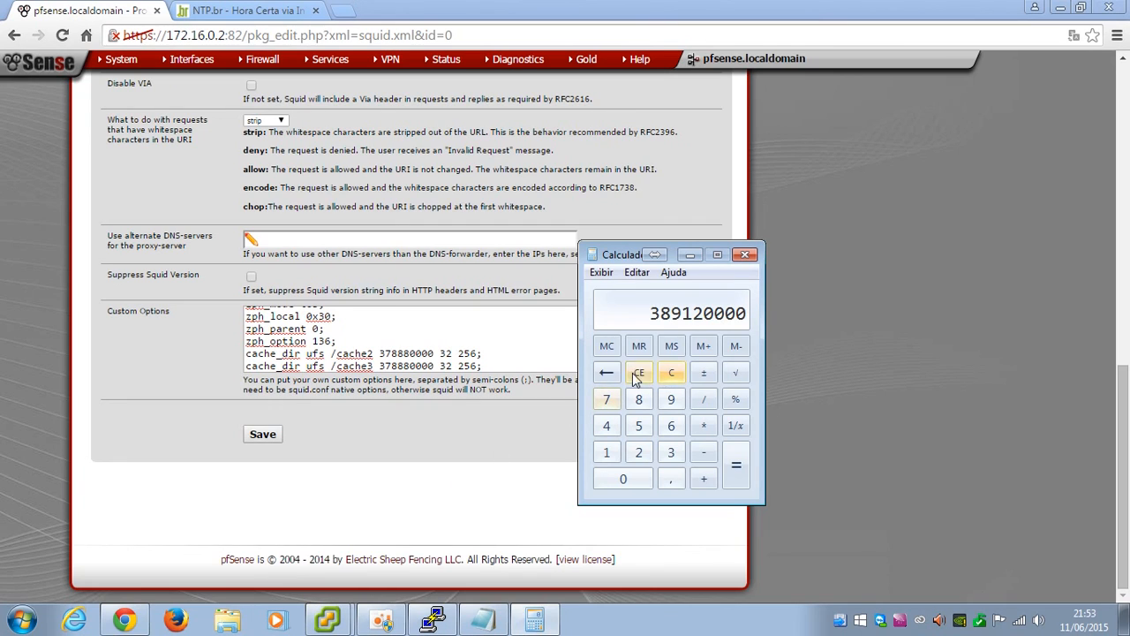
pyautogui.click(668, 375)
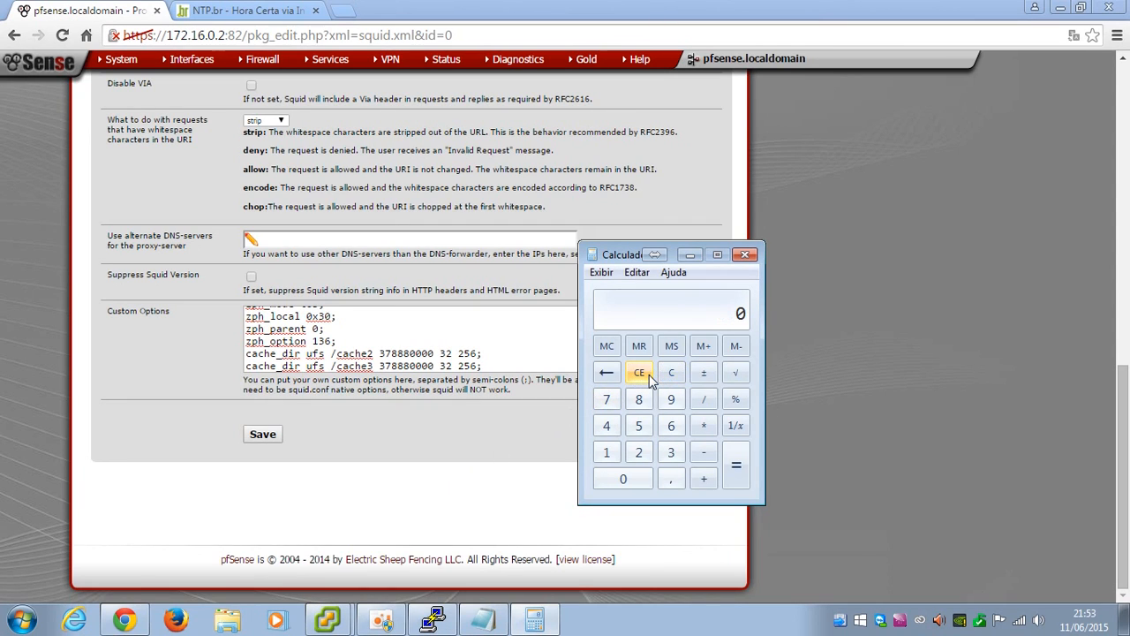
pyautogui.write('1024')
pyautogui.press('*')
pyautogui.write('370000')
pyautogui.press('Return')
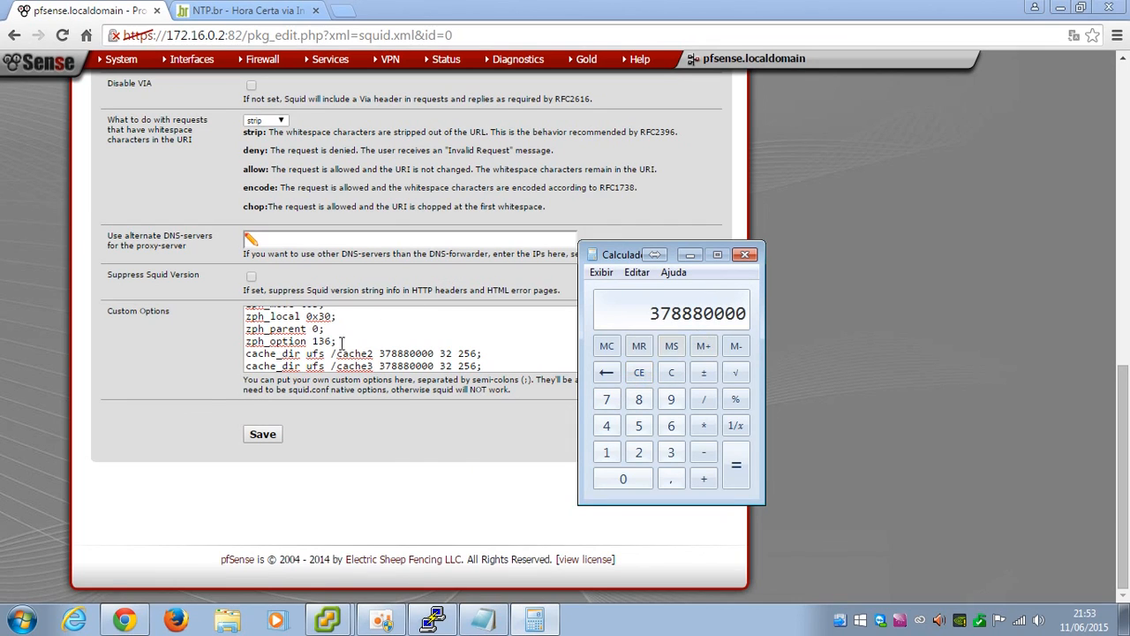
pyautogui.click(392, 353)
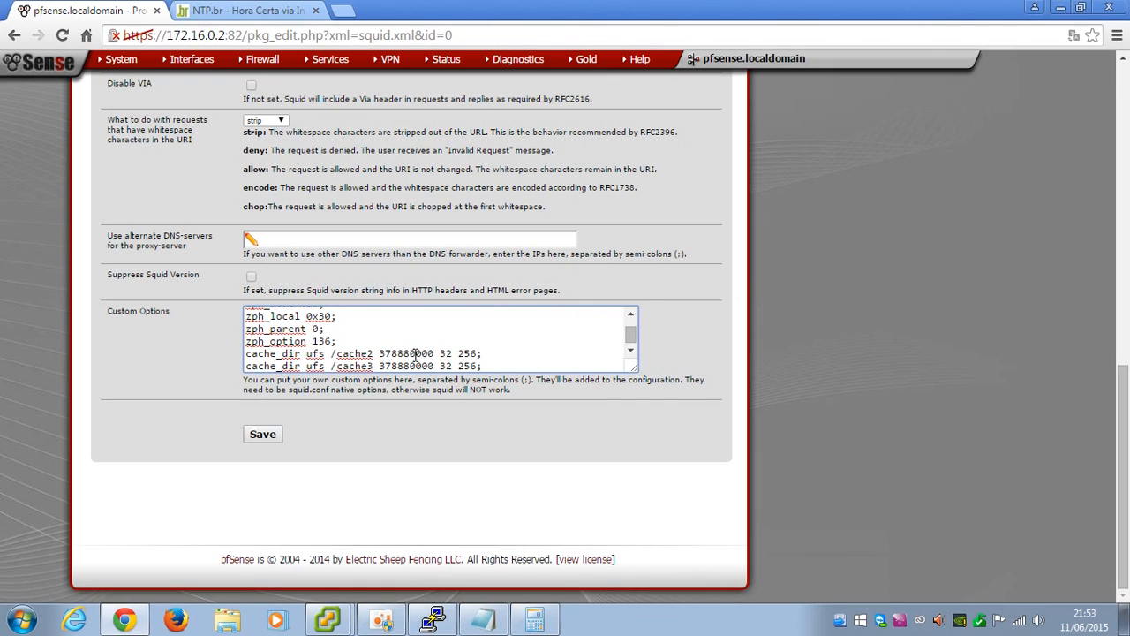
# Review the cache_dir lines in Custom Options and save the proxy's General settings
pyautogui.click(637, 357)
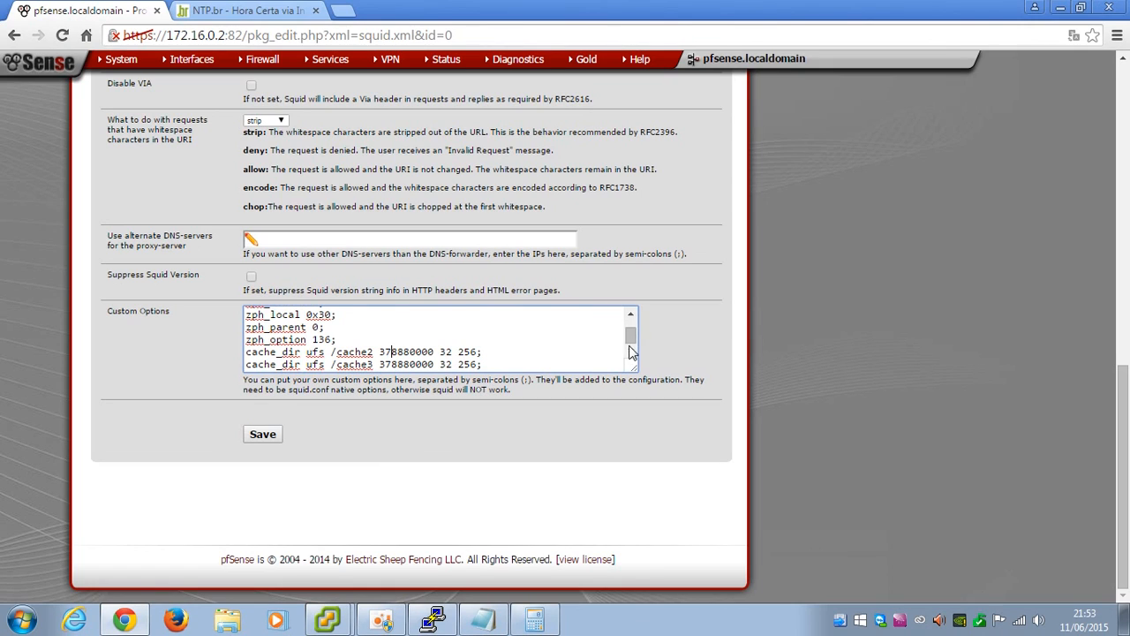
pyautogui.click(632, 316)
pyautogui.click(631, 348)
pyautogui.click(261, 437)
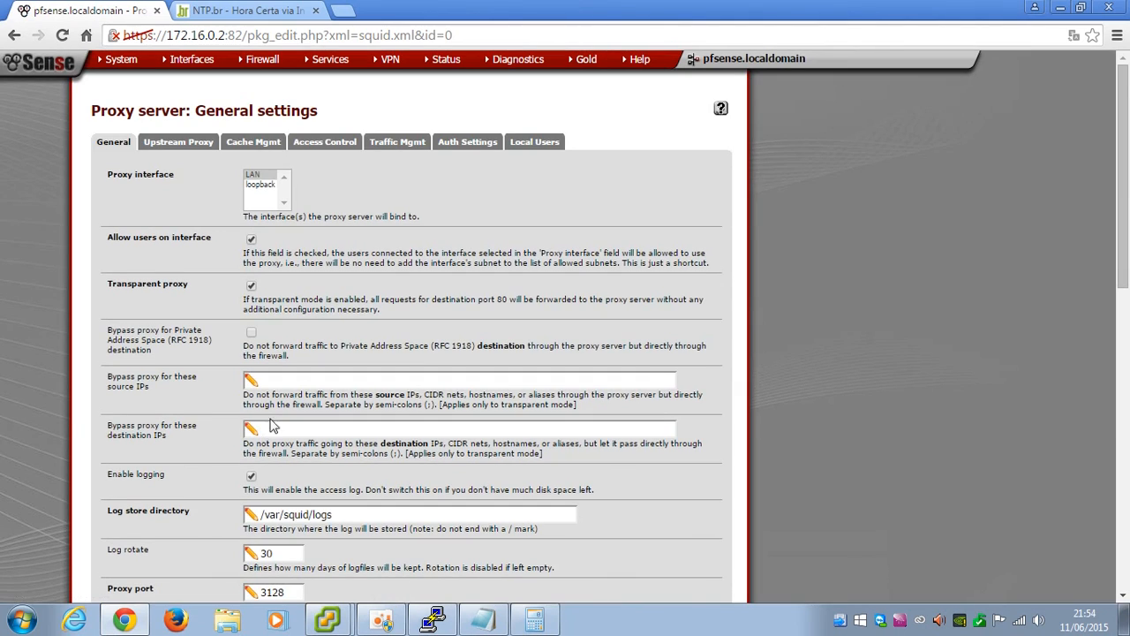
# On the Cache Mgmt tab, set the hard disk cache size to 370000 MB
pyautogui.click(253, 147)
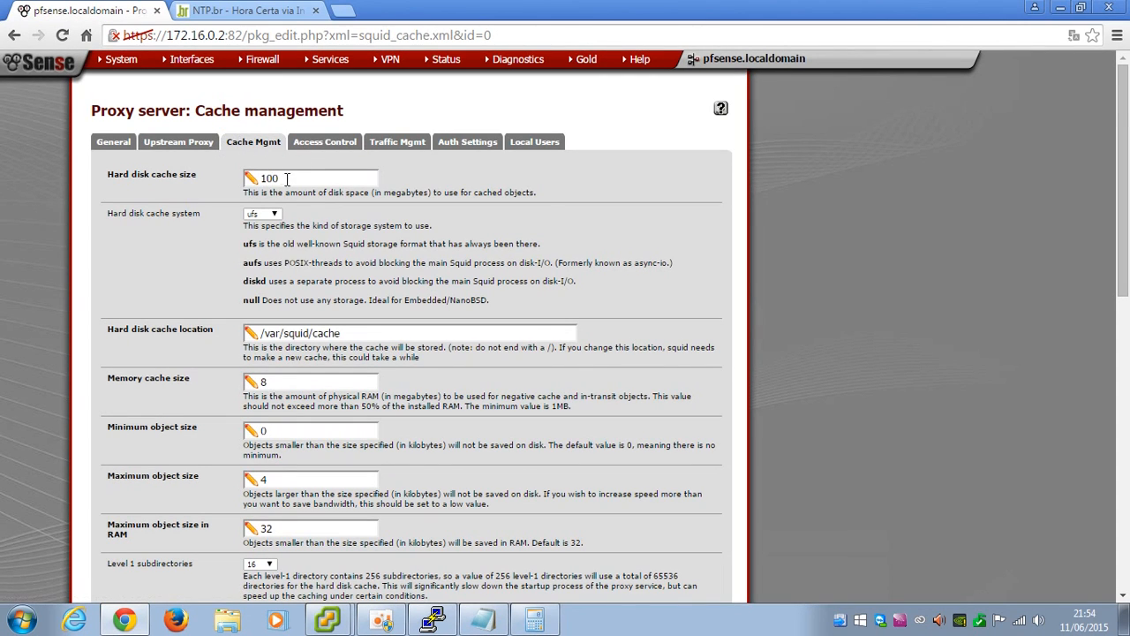
pyautogui.moveTo(307, 182); pyautogui.dragTo(223, 180)
pyautogui.write('370')
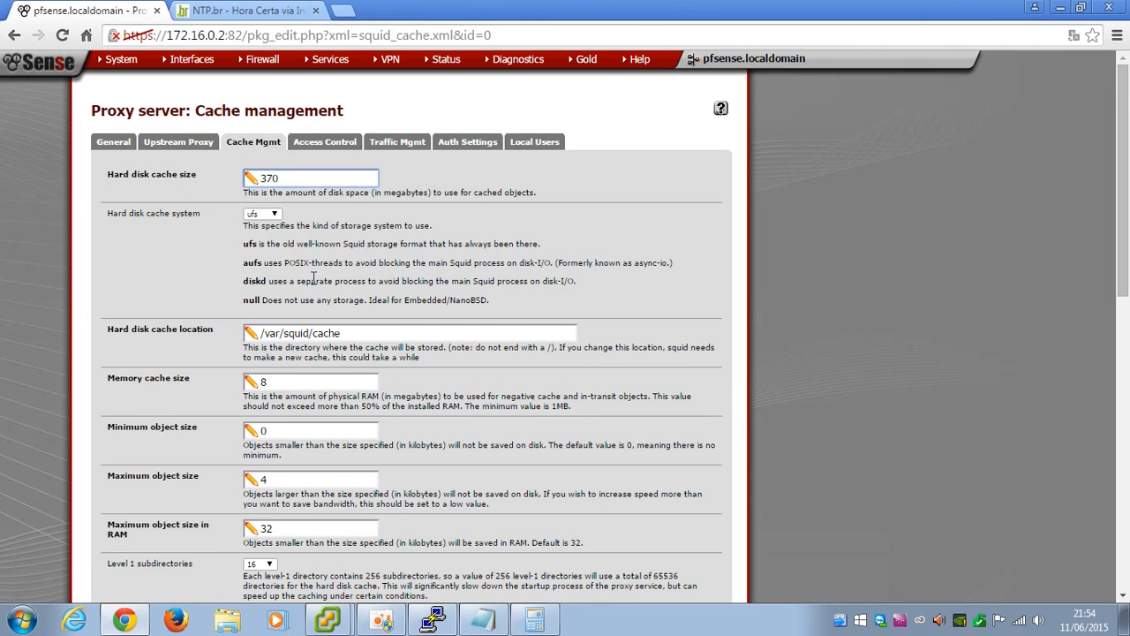
pyautogui.scroll(-5, 315, 280)
pyautogui.scroll(5, 316, 429)
pyautogui.write('0000')
pyautogui.doubleClick(389, 193)
pyautogui.click(280, 189)
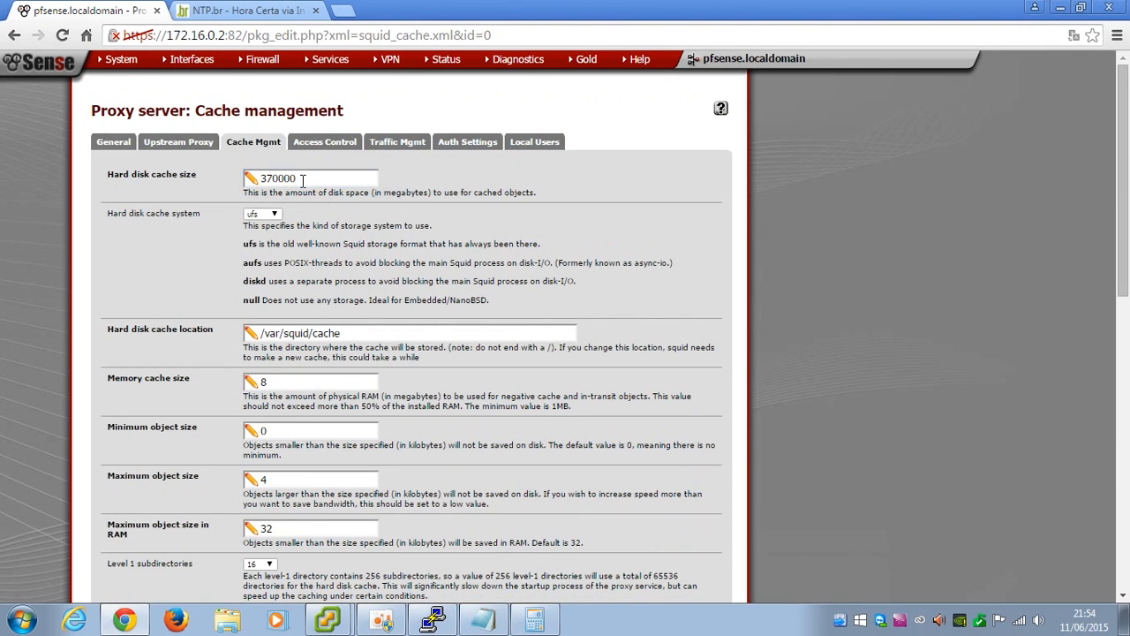
# Set the hard disk cache location to /cache1 and the memory cache size to 1000
pyautogui.scroll(-1, 350, 329)
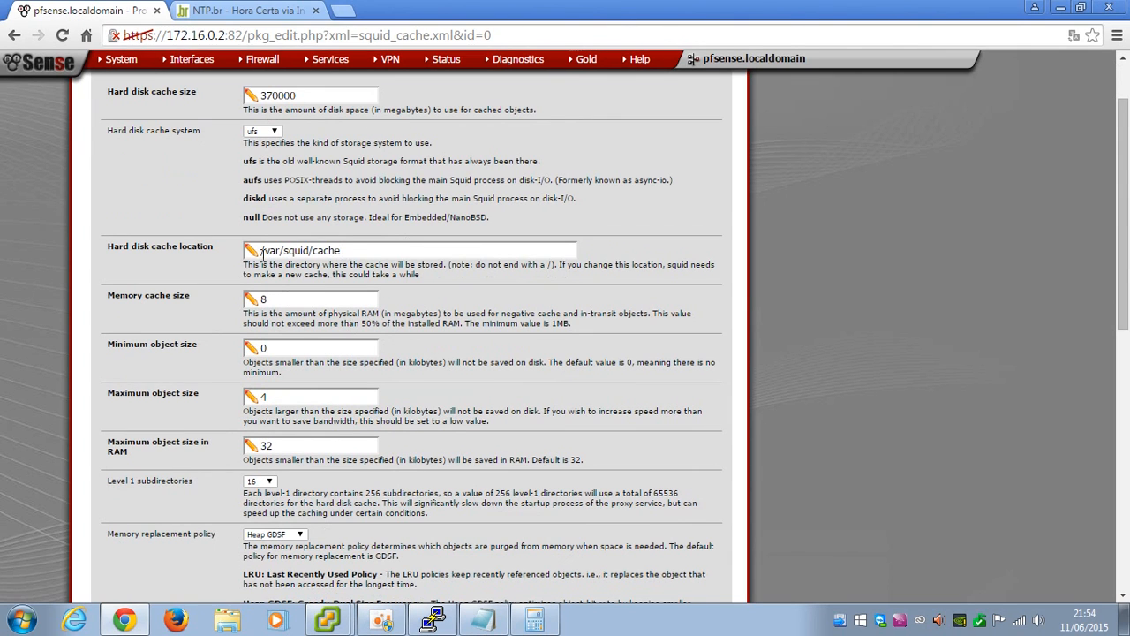
pyautogui.moveTo(264, 253); pyautogui.dragTo(396, 250)
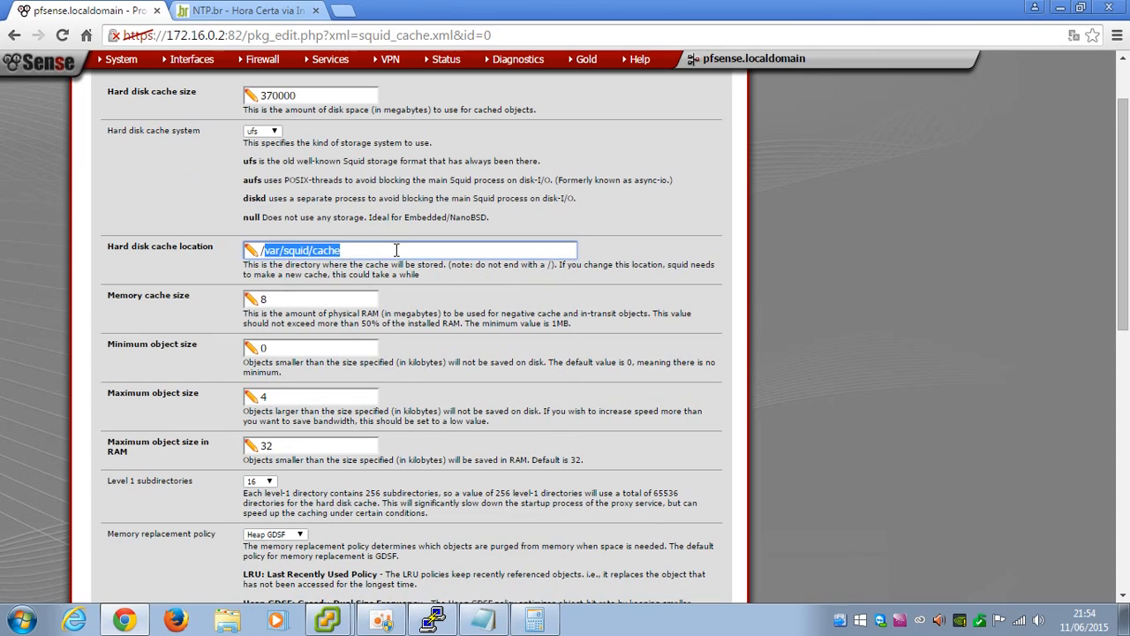
pyautogui.write('cache1')
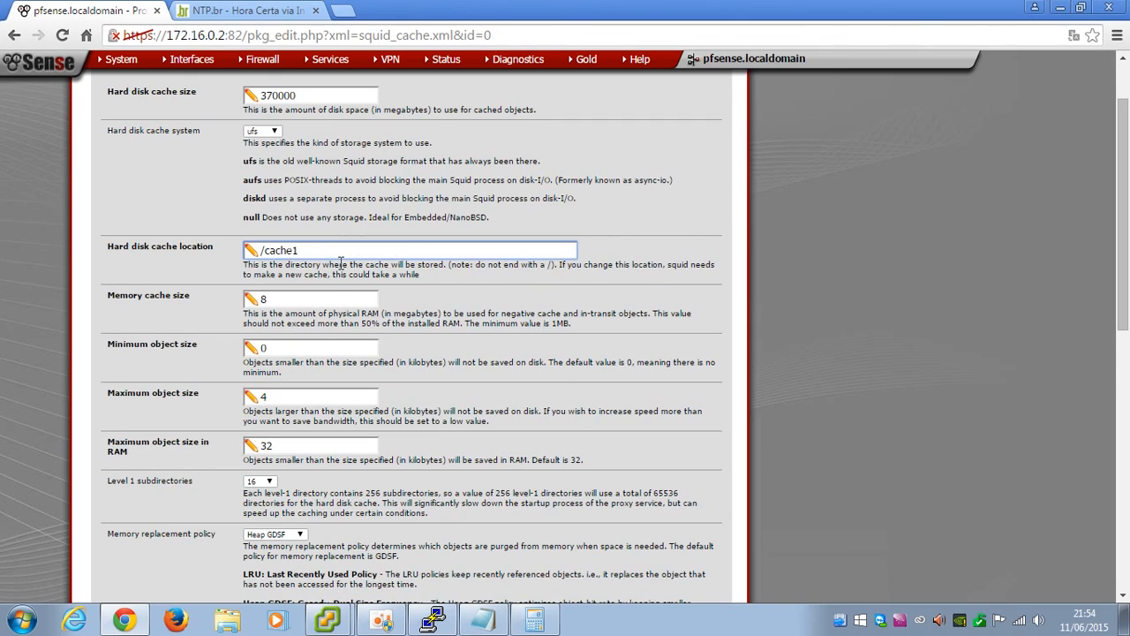
pyautogui.press('Tab')
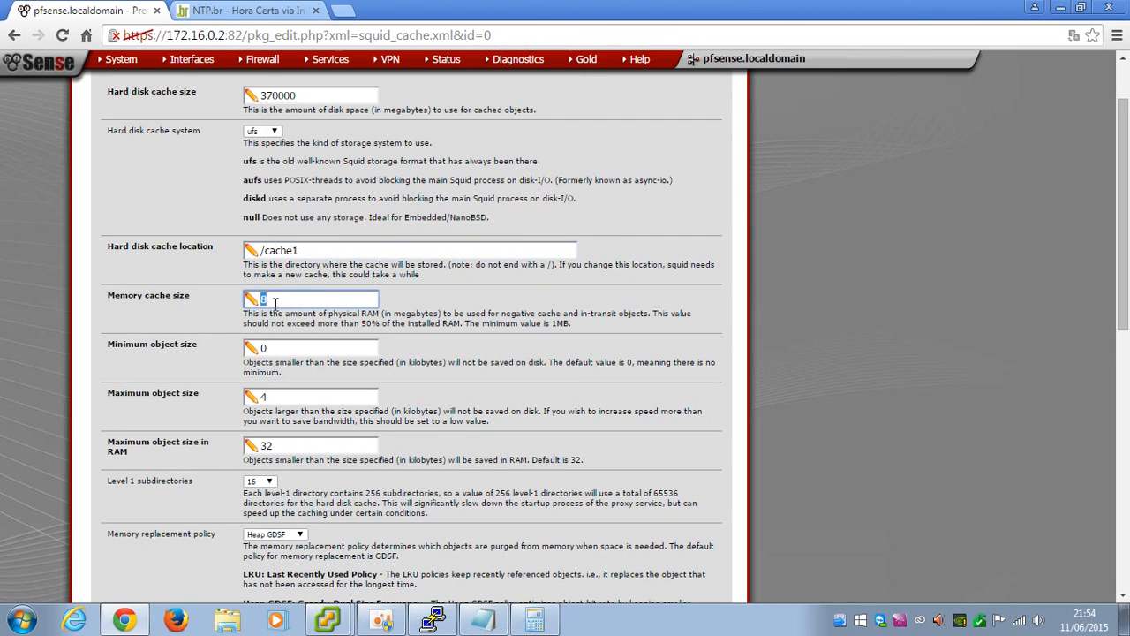
pyautogui.doubleClick(366, 324)
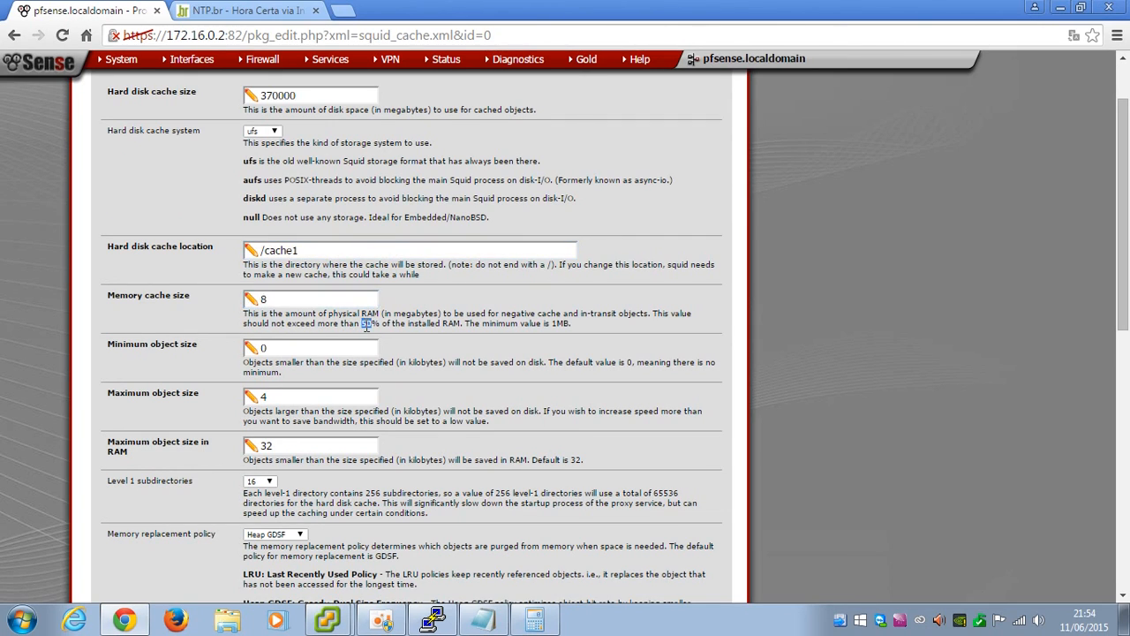
pyautogui.doubleClick(289, 300)
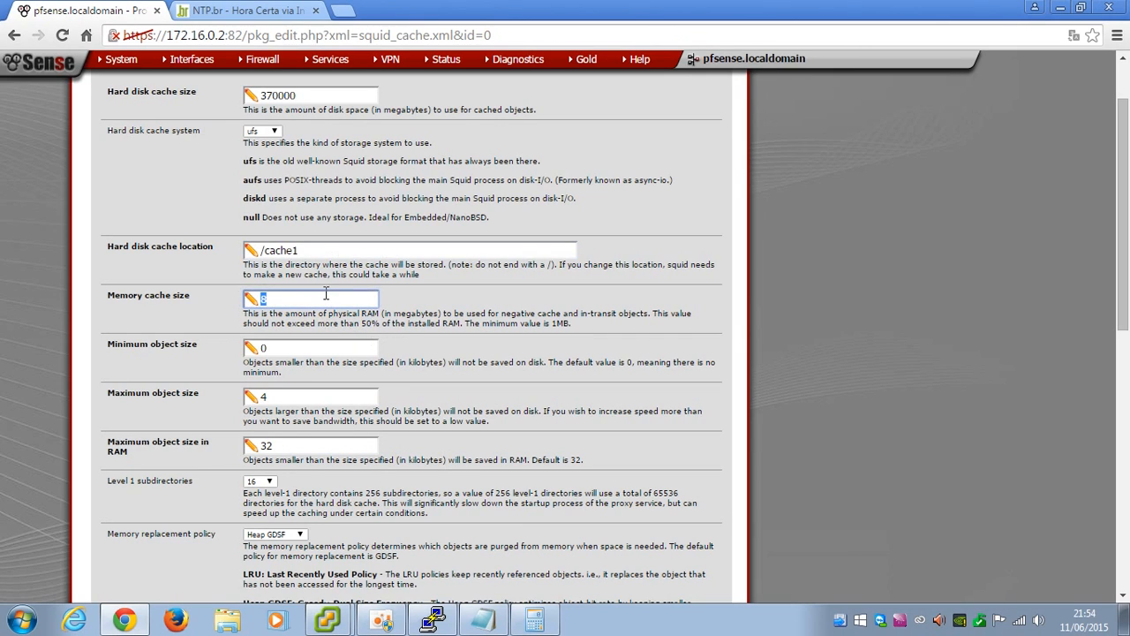
pyautogui.write('1000')
# Set the maximum object size to 512000 KB
pyautogui.click(279, 446)
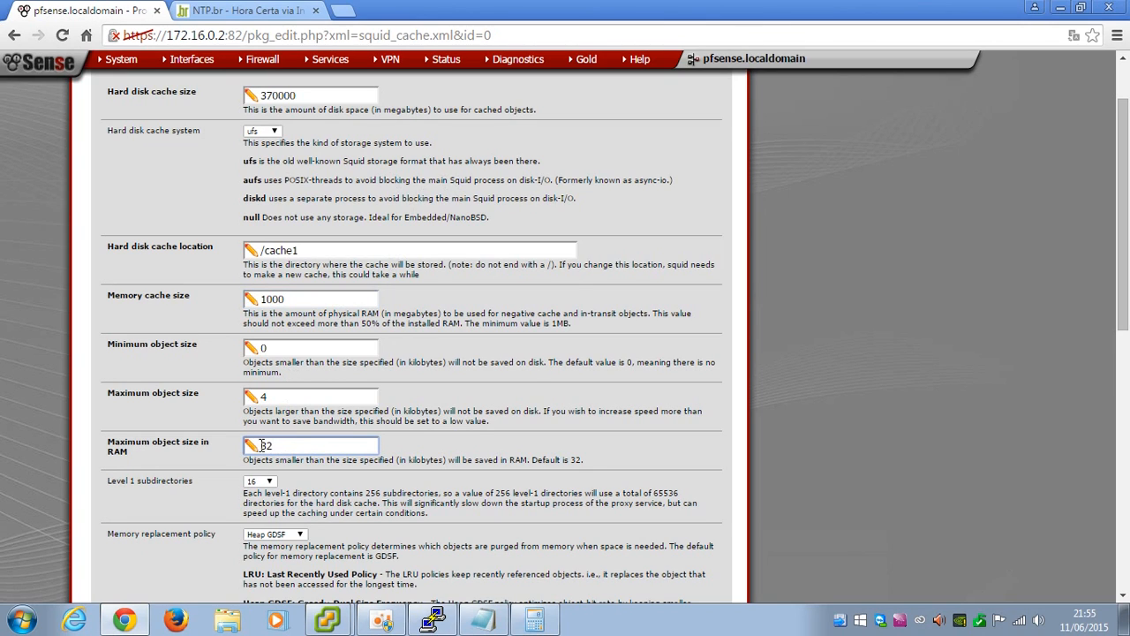
pyautogui.doubleClick(286, 395)
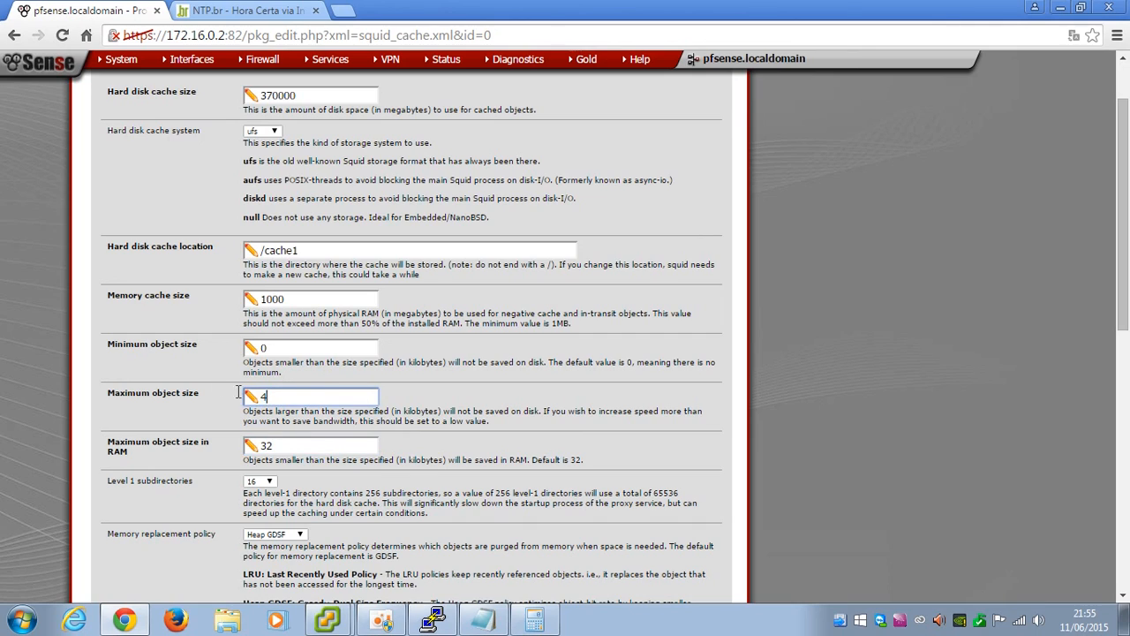
pyautogui.write('512000')
pyautogui.doubleClick(421, 410)
pyautogui.click(315, 395)
pyautogui.scroll(-1, 312, 409)
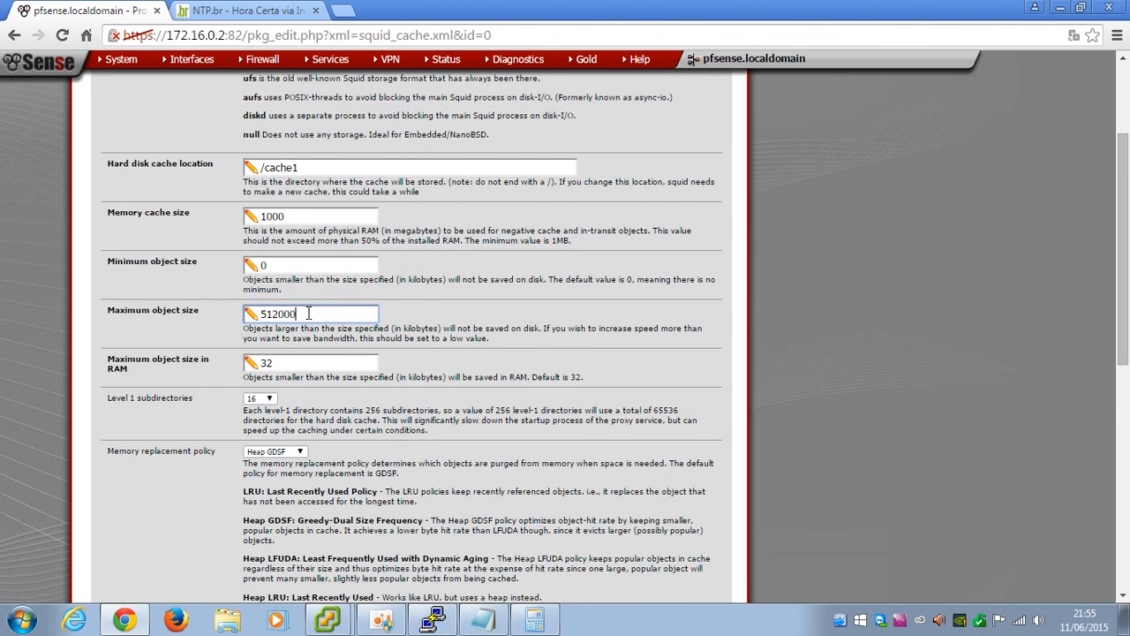
pyautogui.scroll(2, 305, 314)
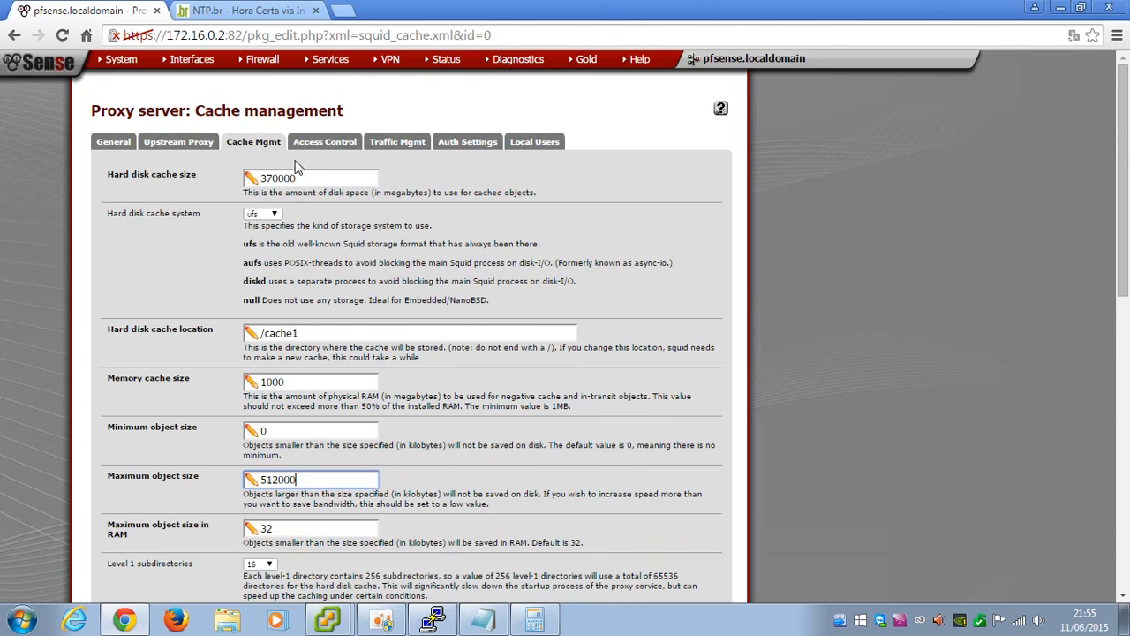
pyautogui.scroll(-3, 326, 353)
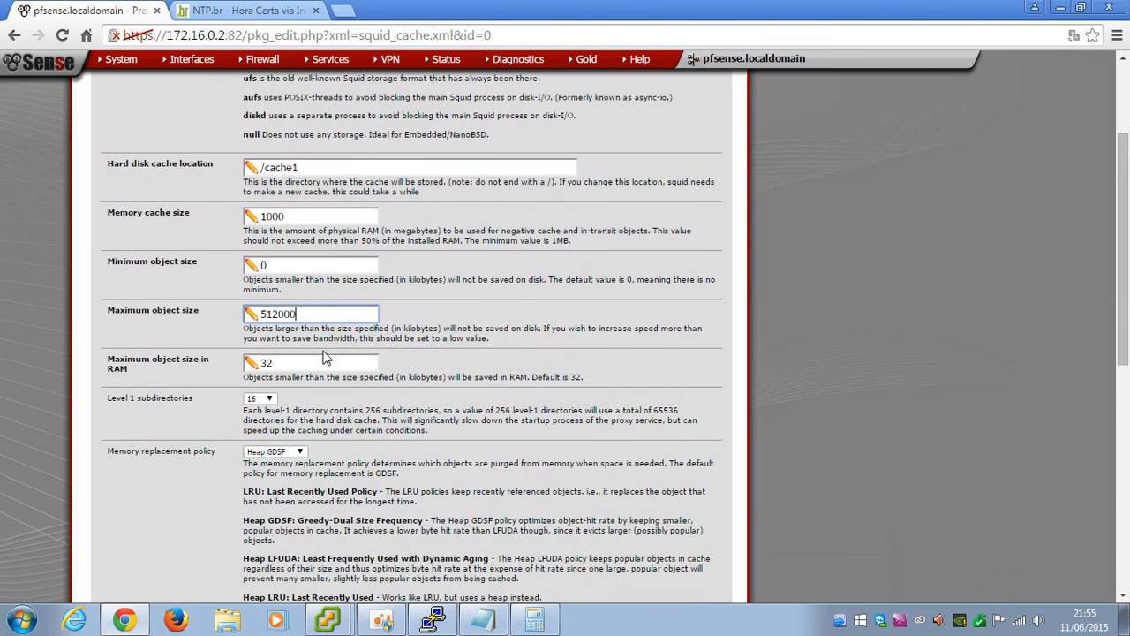
# Choose 32 level-1 subdirectories, save the cache settings, and minimize Chrome
pyautogui.click(259, 316)
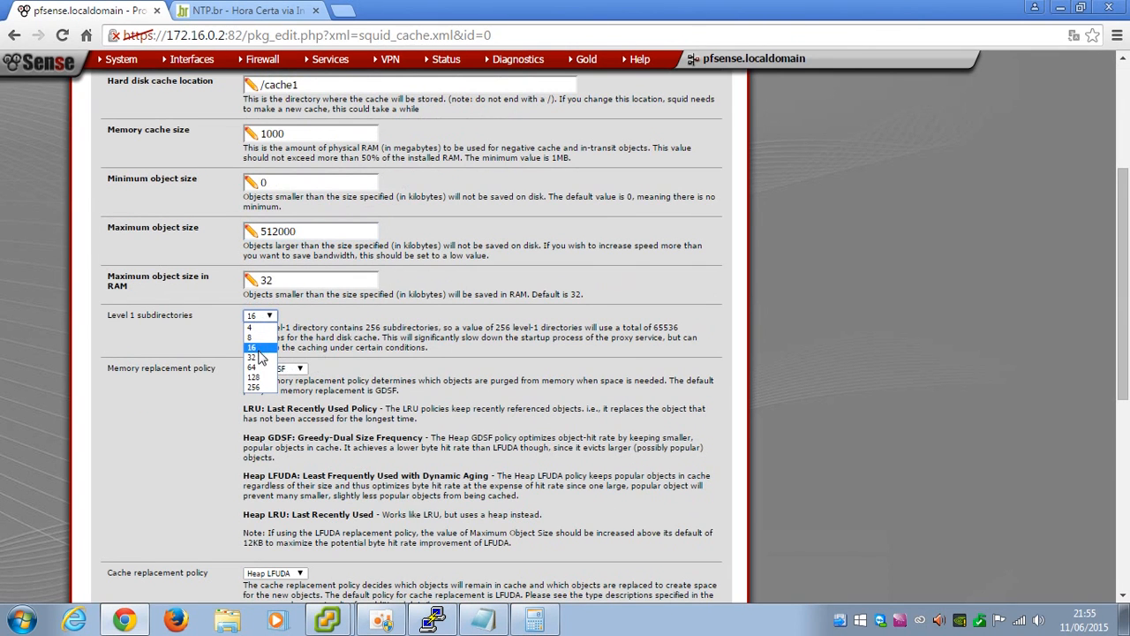
pyautogui.click(257, 357)
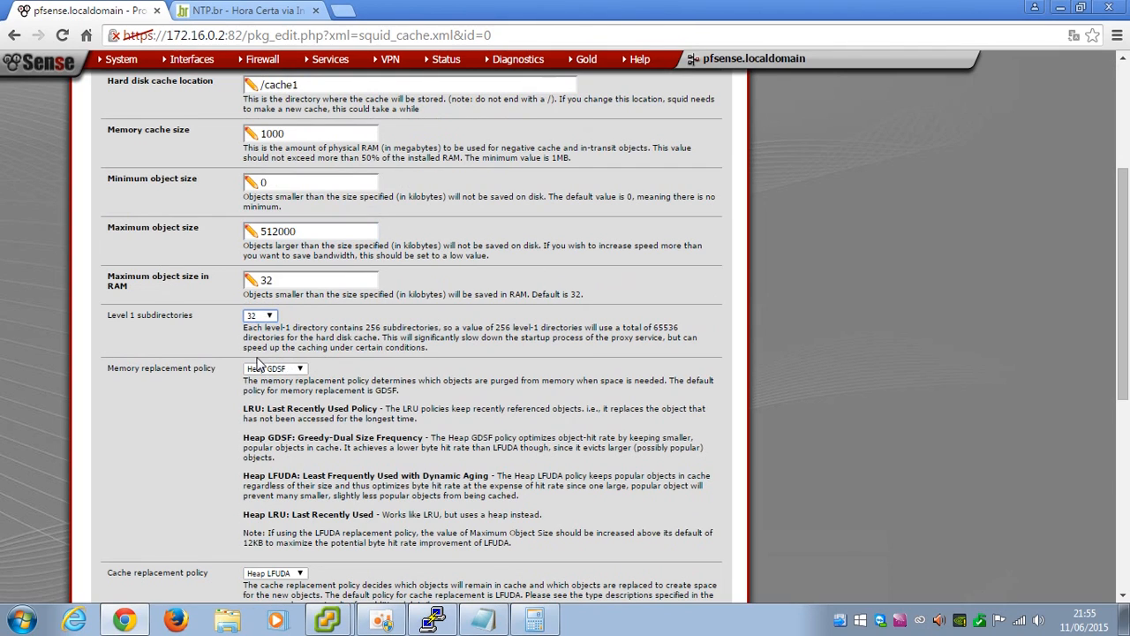
pyautogui.doubleClick(371, 328)
pyautogui.click(393, 328)
pyautogui.scroll(-3, 274, 336)
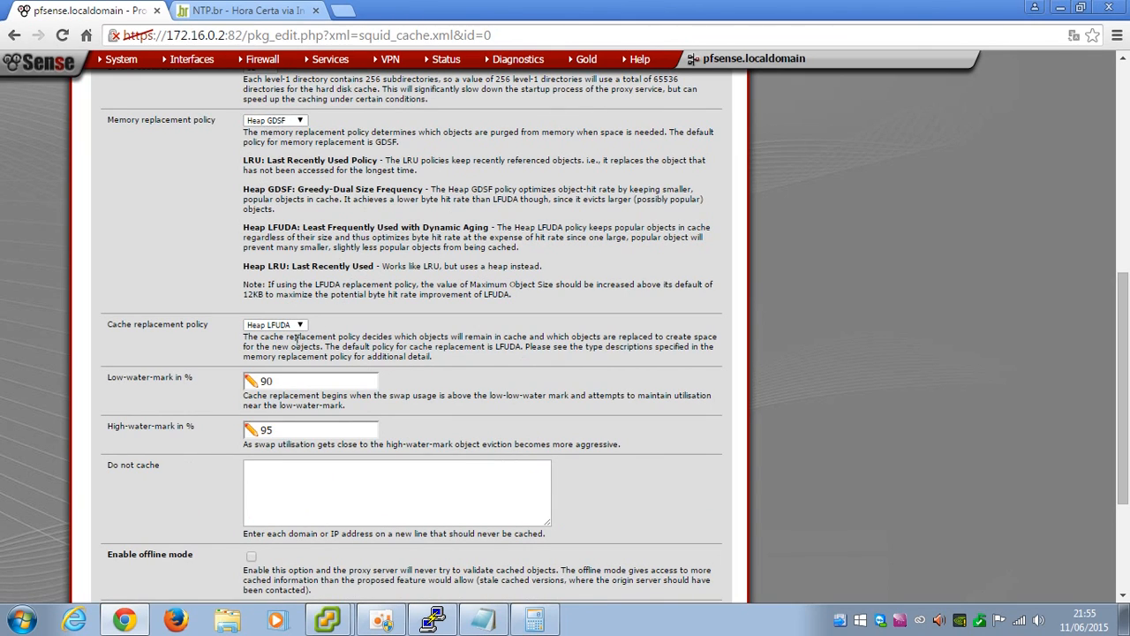
pyautogui.scroll(-3, 305, 378)
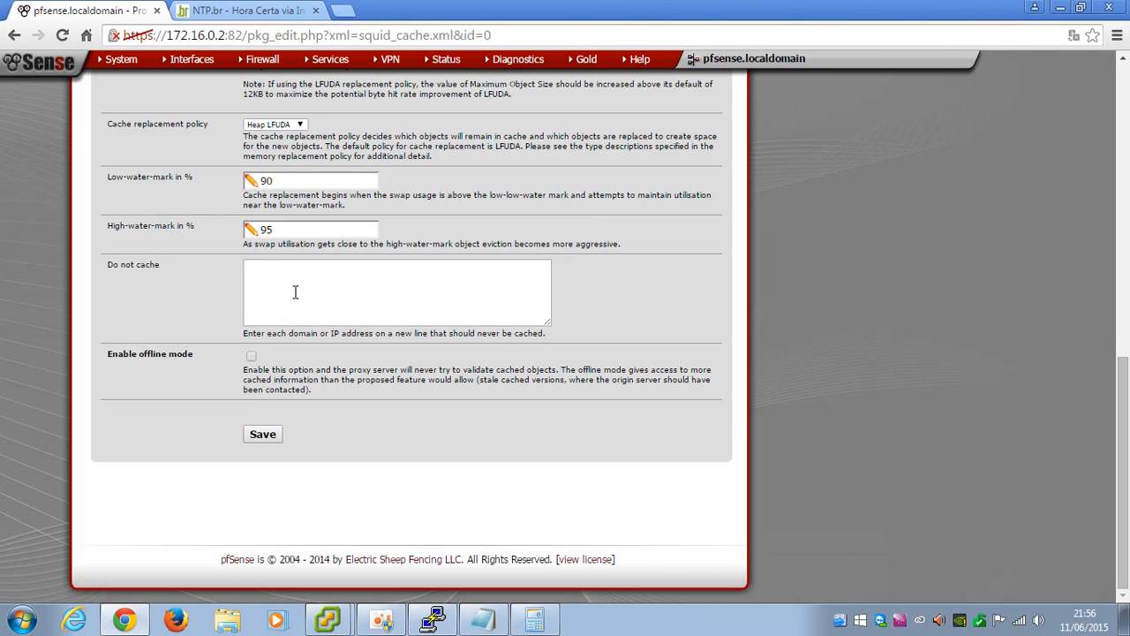
pyautogui.click(262, 435)
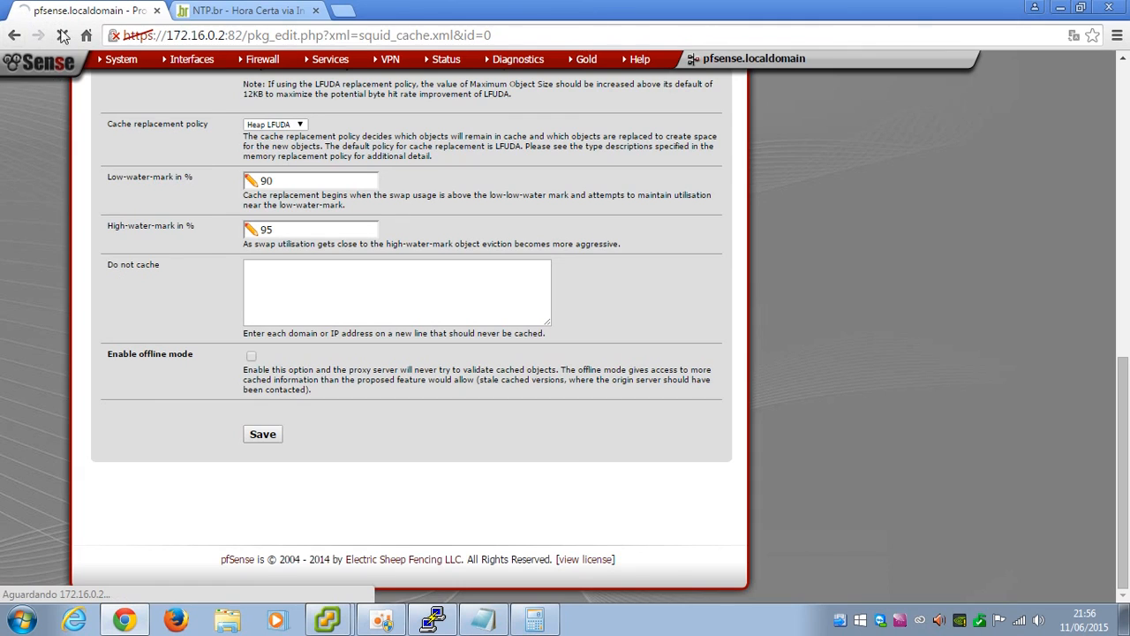
pyautogui.click(1059, 9)
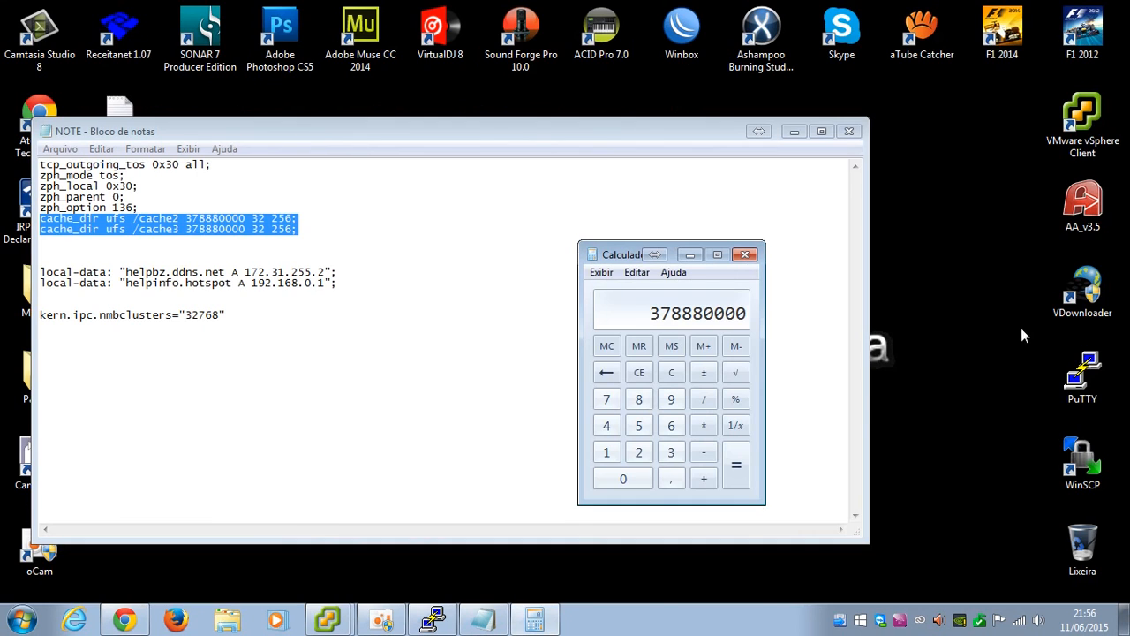
# Open PuTTY's saved pfSense Cache session, log in as root, and enter the shell (option 8)
pyautogui.click(794, 132)
pyautogui.doubleClick(1083, 376)
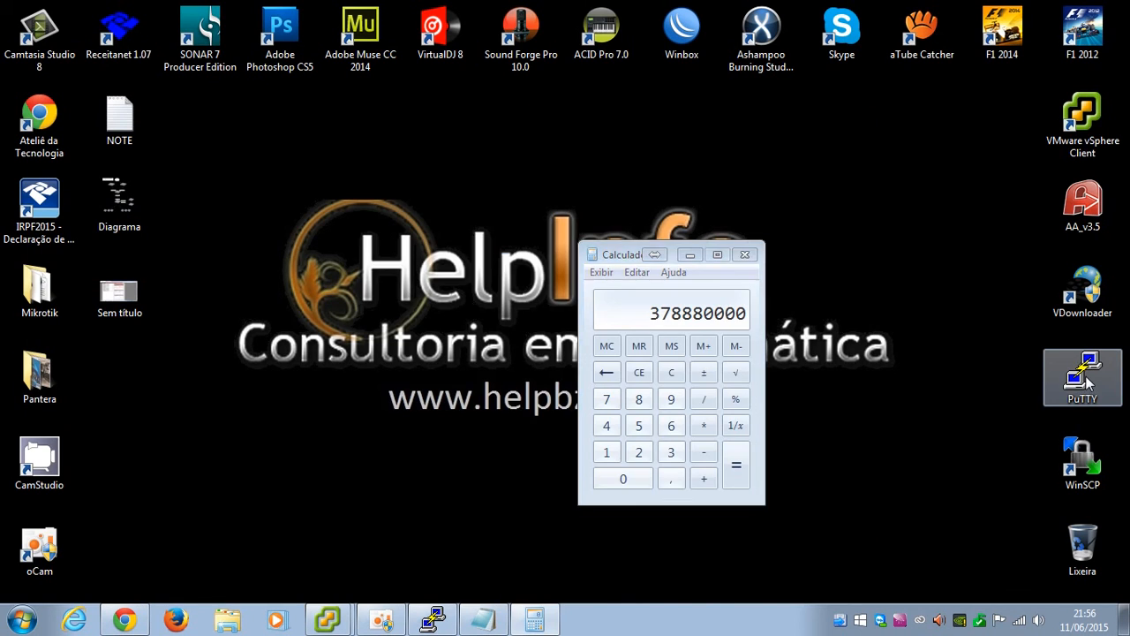
pyautogui.doubleClick(549, 376)
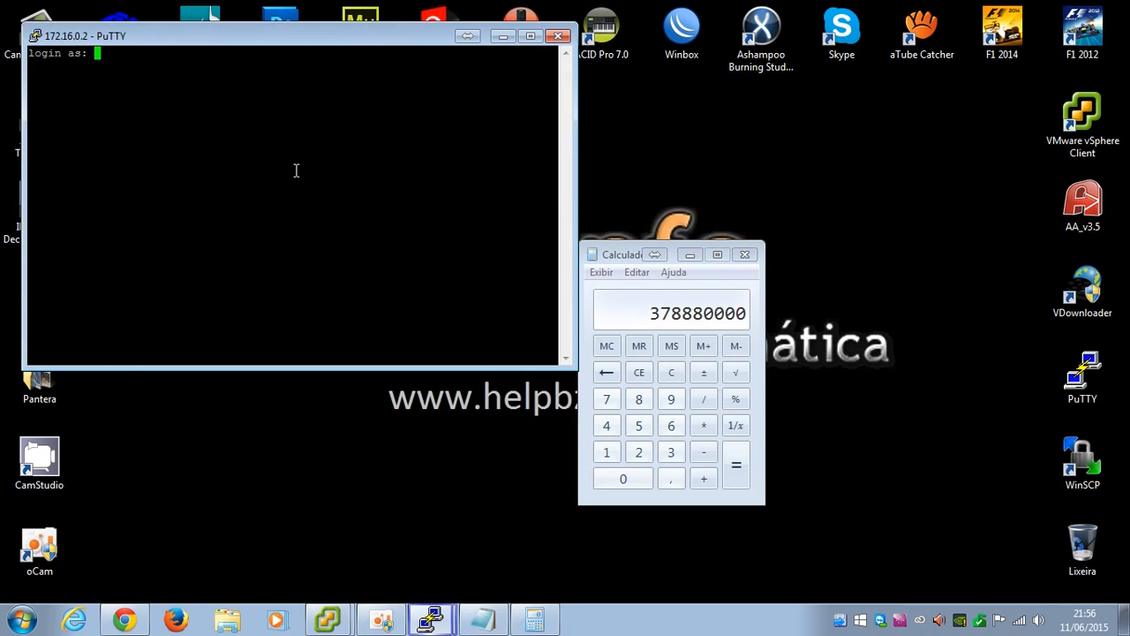
pyautogui.write('root')
pyautogui.press('Return')
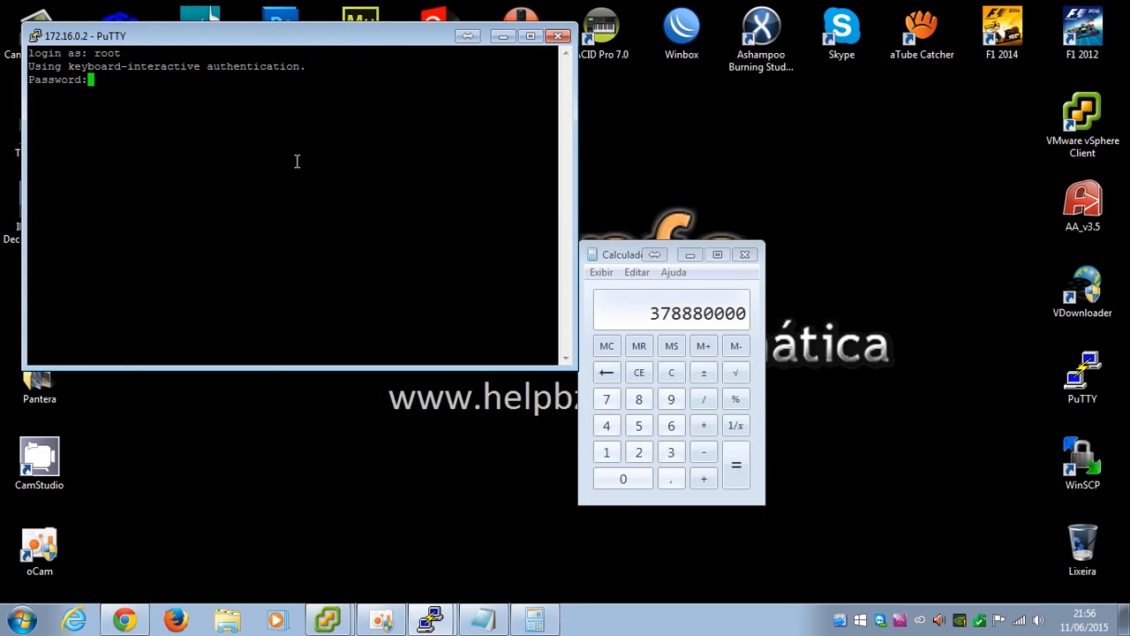
pyautogui.press('Return')
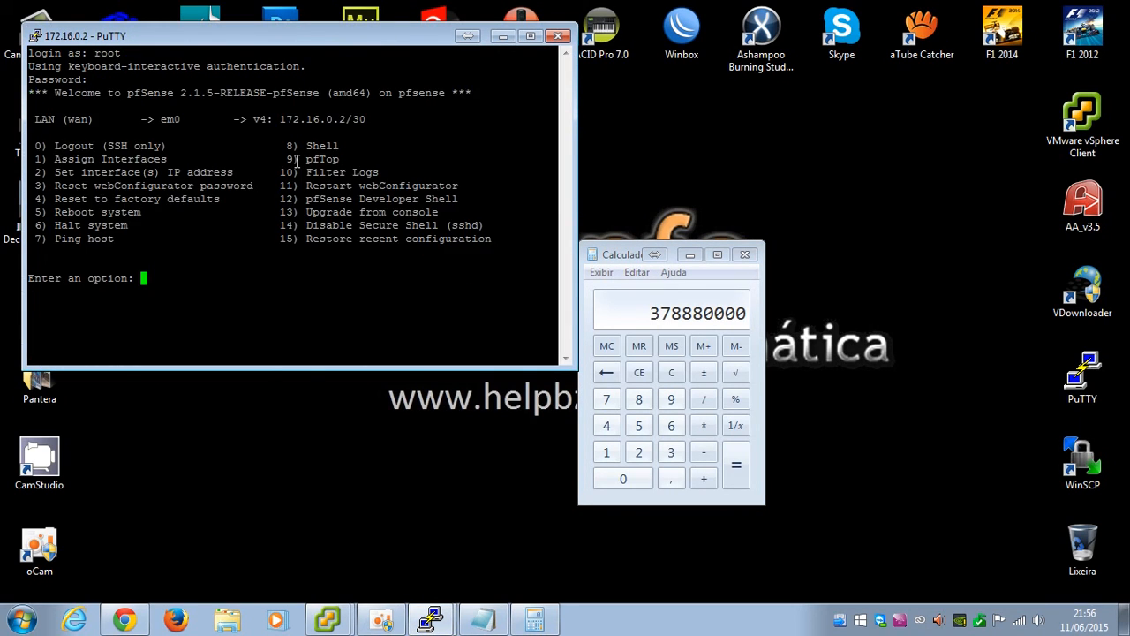
pyautogui.write('8')
pyautogui.press('Return')
# List the contents of /cache1 and /cache3, rechecking /cache3 several times
pyautogui.write('cd')
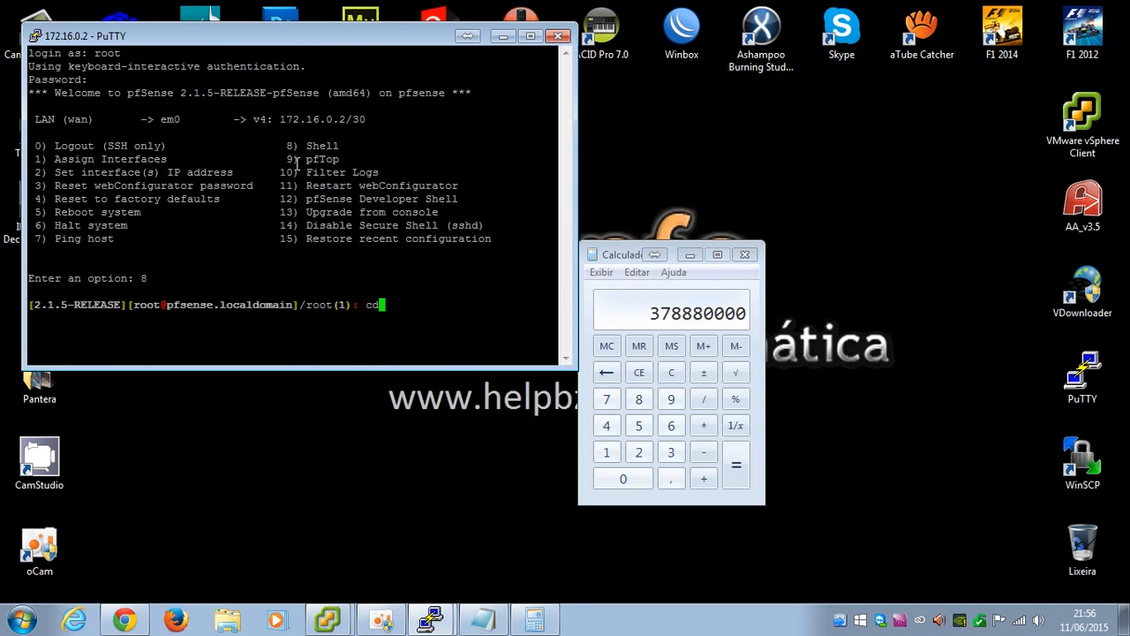
pyautogui.write(' /cache1')
pyautogui.press('Return')
pyautogui.write('ls')
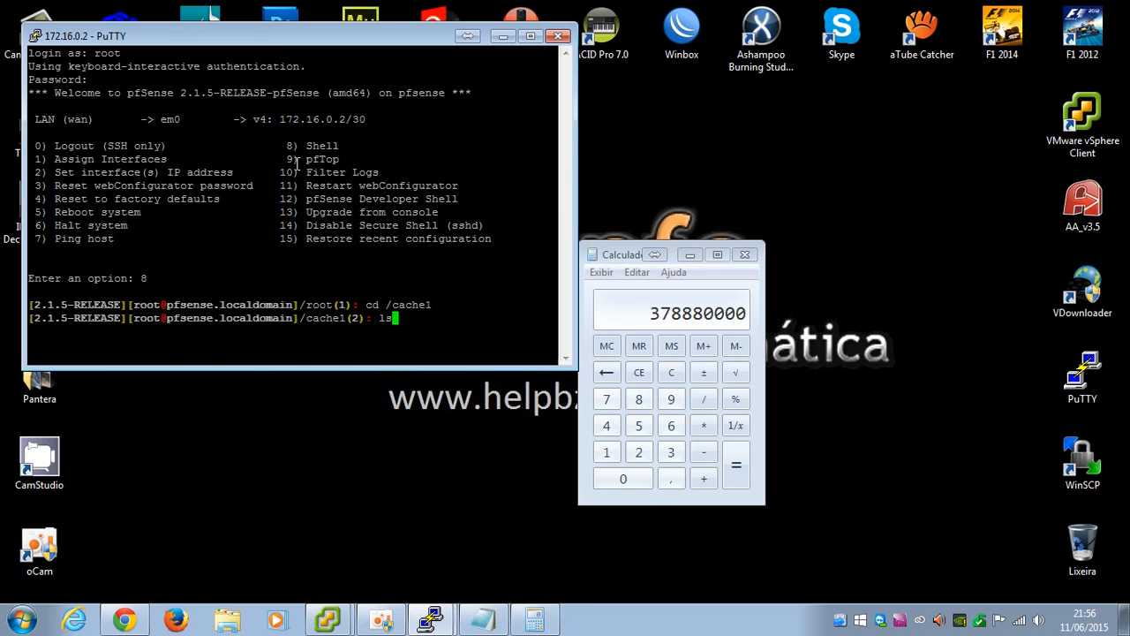
pyautogui.press('Return')
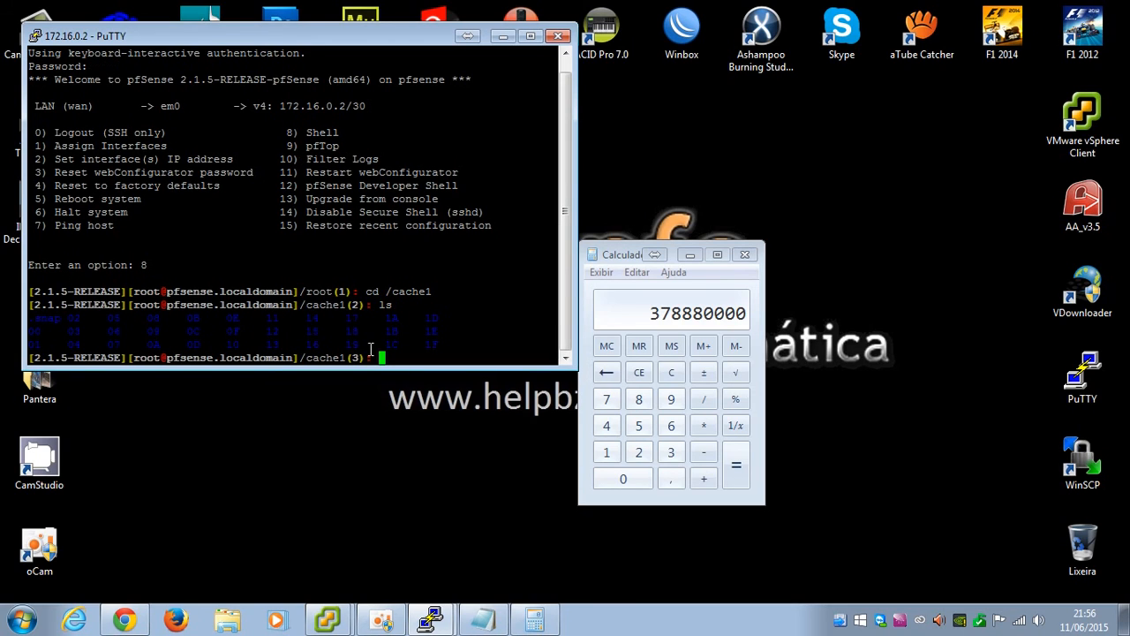
pyautogui.write('cd /cache3')
pyautogui.press('Return')
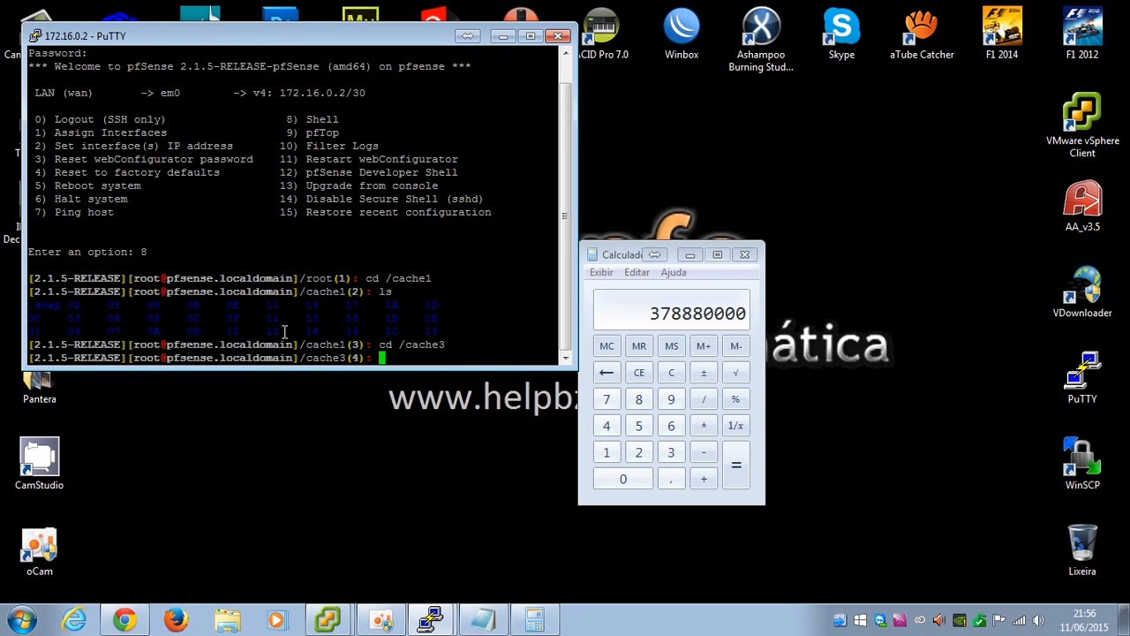
pyautogui.write('ls')
pyautogui.press('Return')
pyautogui.write('ls')
pyautogui.press('Return')
pyautogui.write('ls')
pyautogui.press('Return')
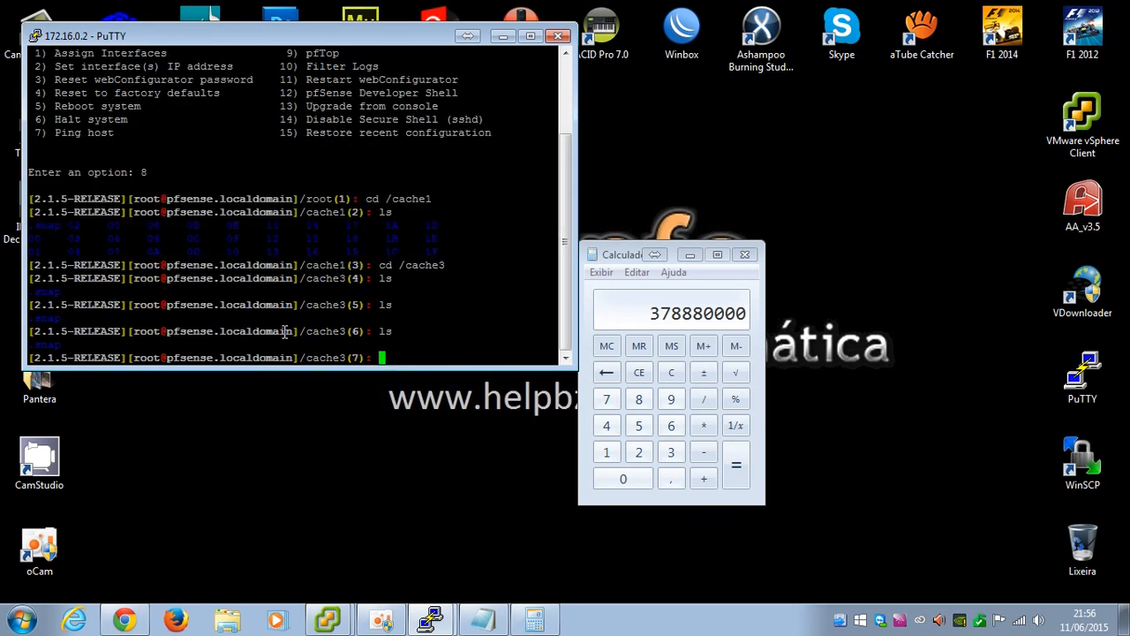
pyautogui.write('ls')
pyautogui.press('Return')
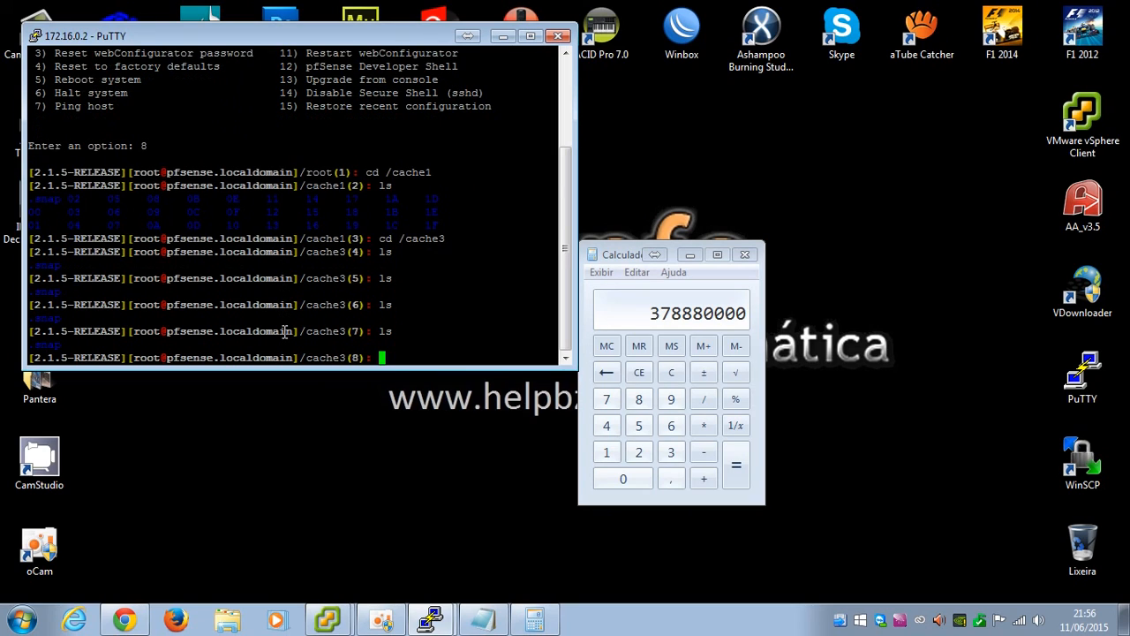
pyautogui.write('ls')
pyautogui.press('Return')
# List /cache2, return to the root directory, and enter chmod -R 777 /cache2
pyautogui.write('cd /cache2')
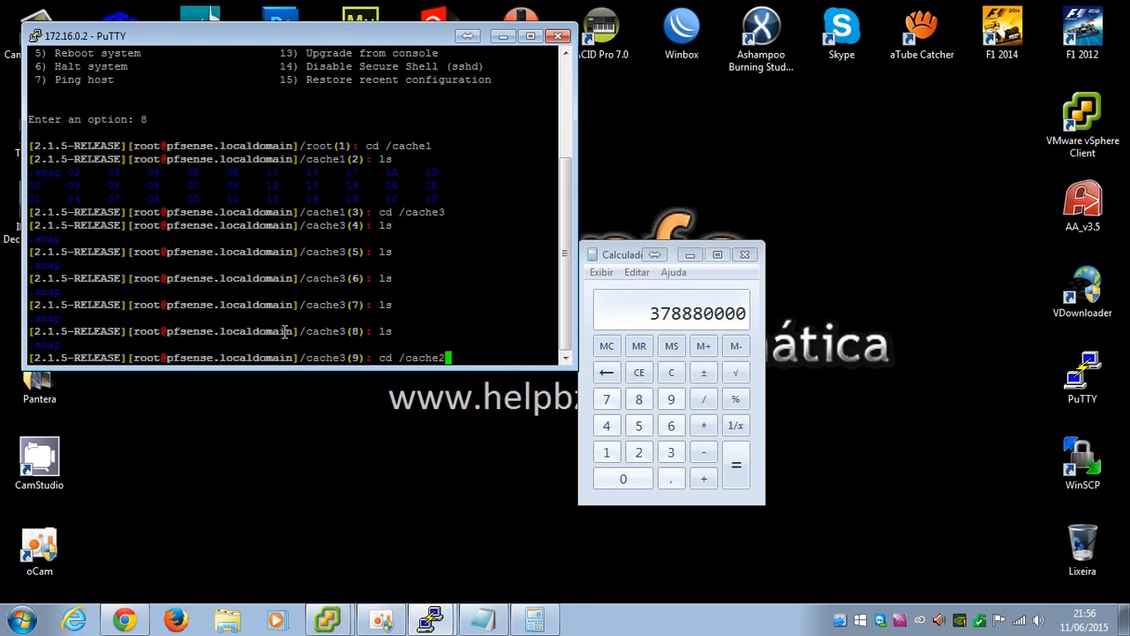
pyautogui.press('Return')
pyautogui.write('ls')
pyautogui.press('Return')
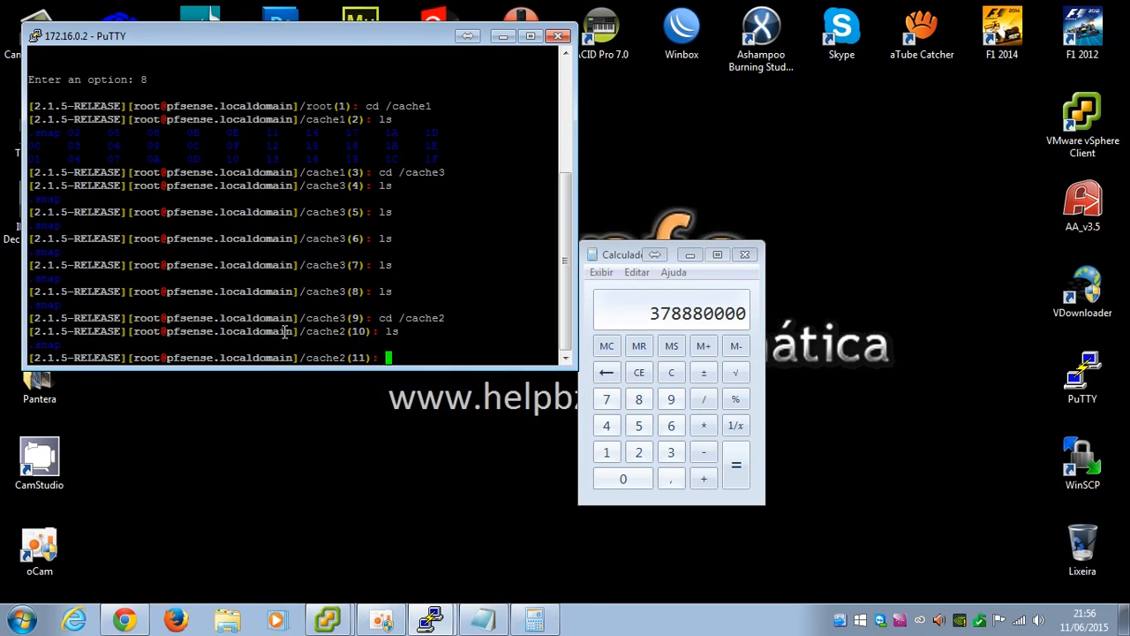
pyautogui.write('ls')
pyautogui.press('Return')
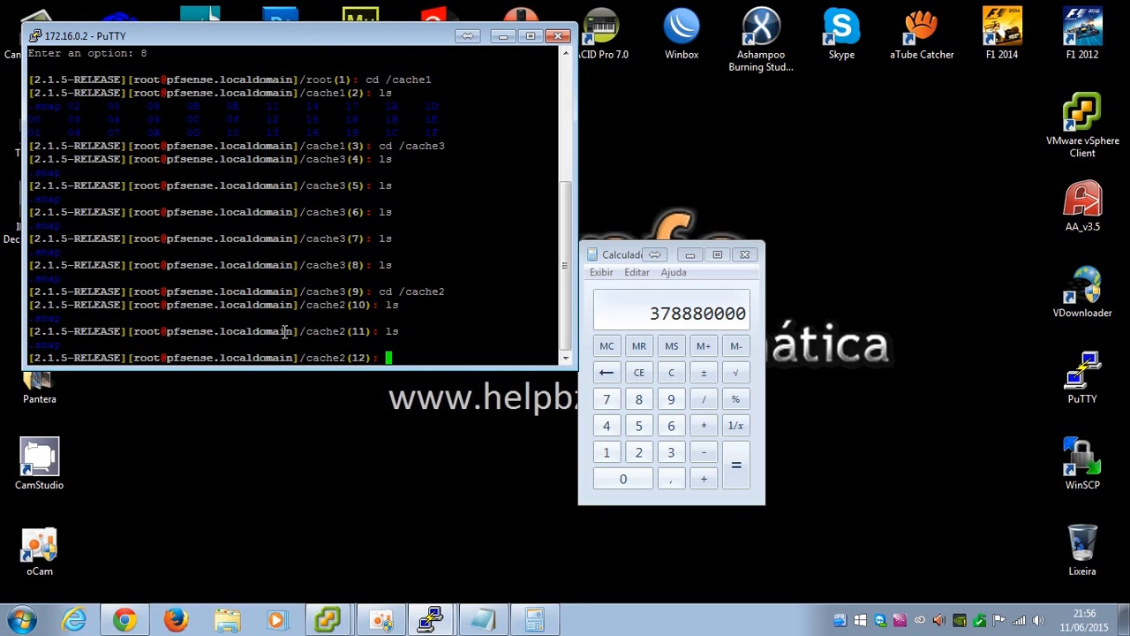
pyautogui.write('ls')
pyautogui.press('Return')
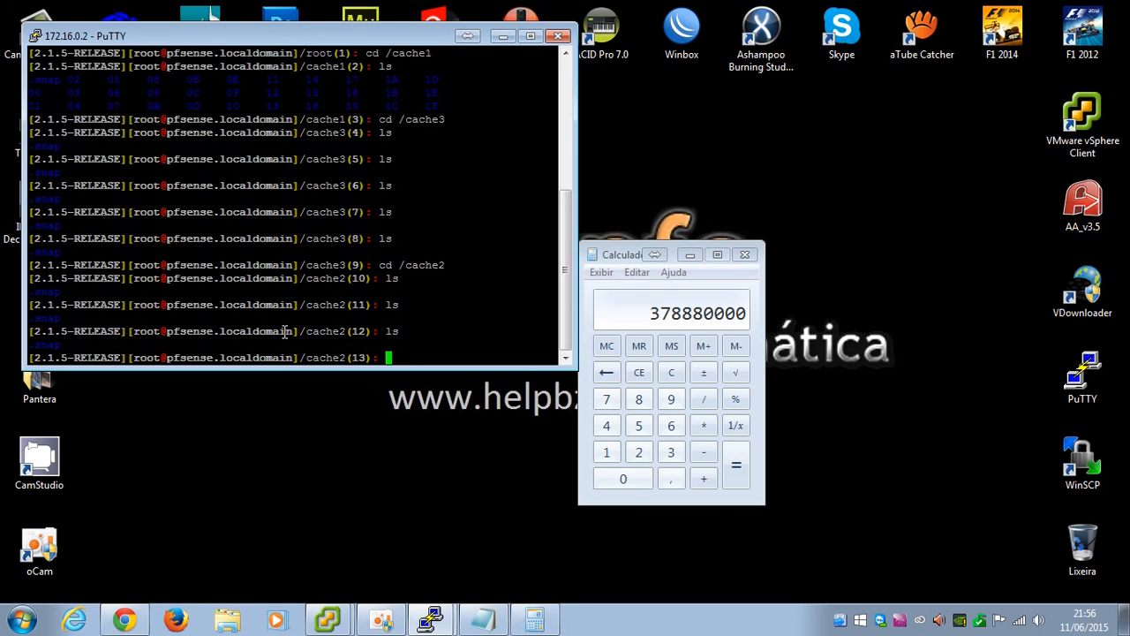
pyautogui.write('cd /')
pyautogui.press('Return')
pyautogui.write('ch')
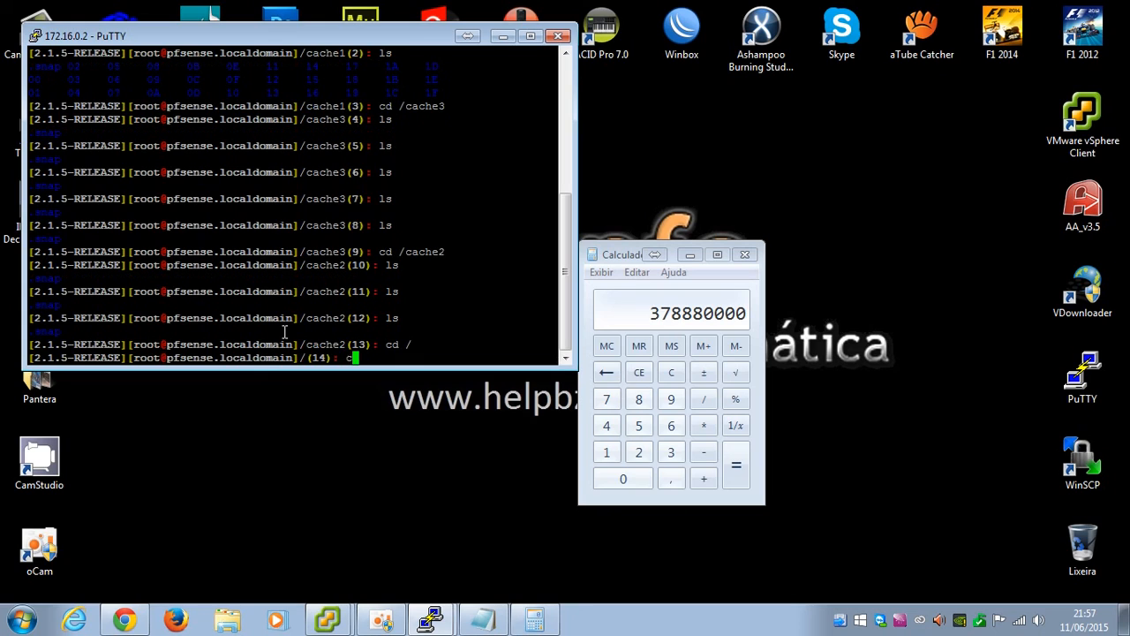
pyautogui.write('mod -R 777 /cache2')
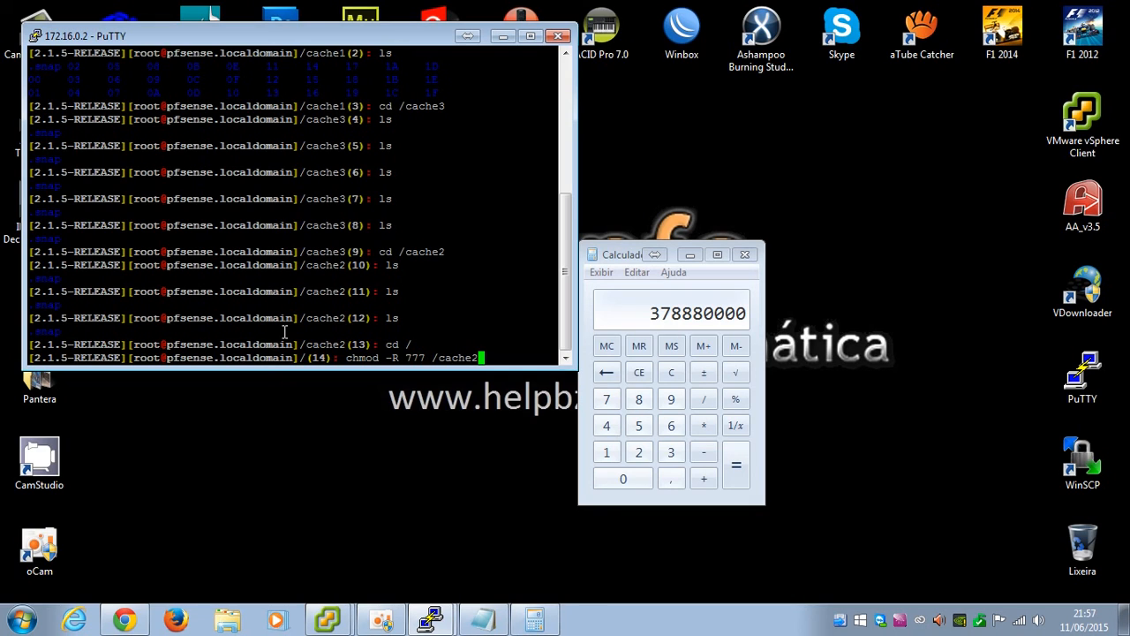
# Apply chmod -R 777 to /cache2 and /cache3
pyautogui.press('Return')
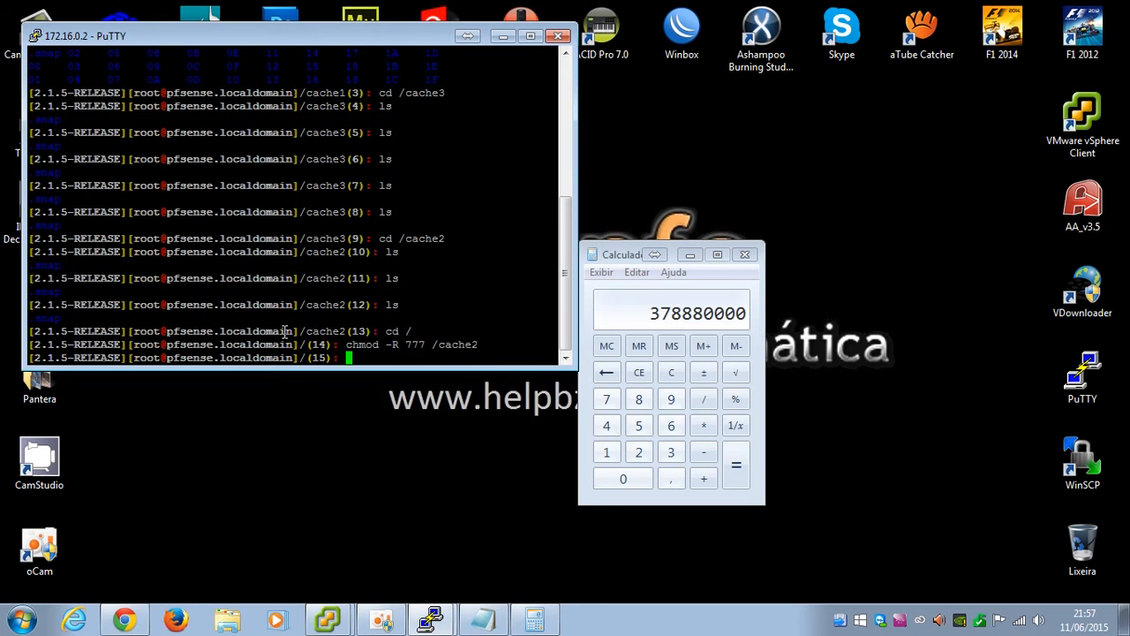
pyautogui.press('Up')
pyautogui.press('Left')
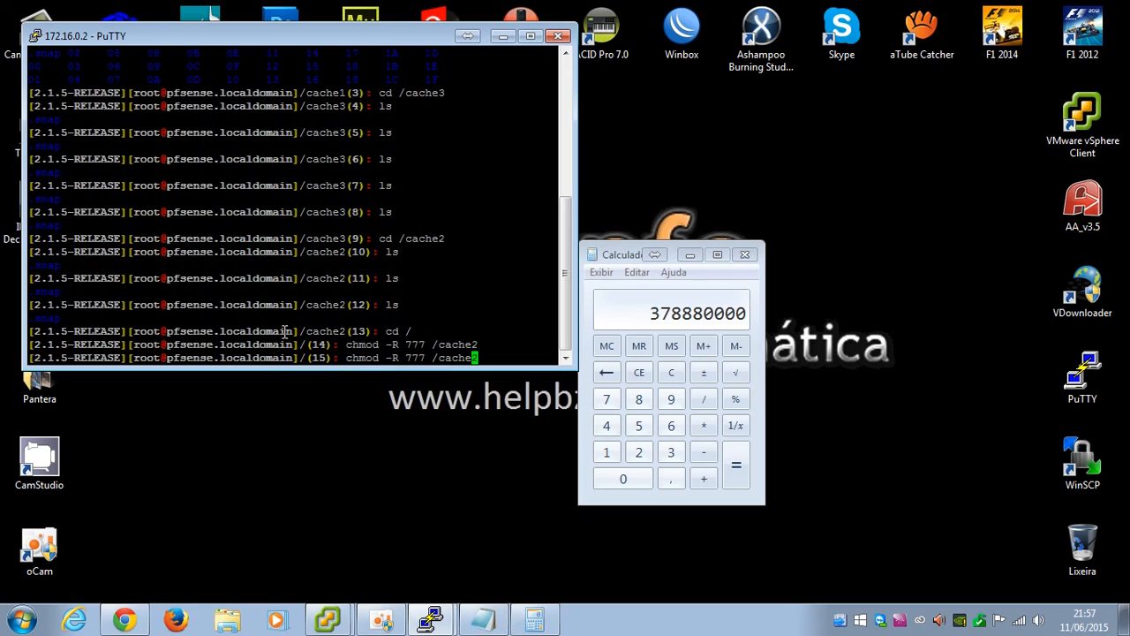
pyautogui.press('Delete')
pyautogui.write('3')
pyautogui.press('Return')
# Run chown -R proxy:proxy on /cache2 and /cache3
pyautogui.write('cho')
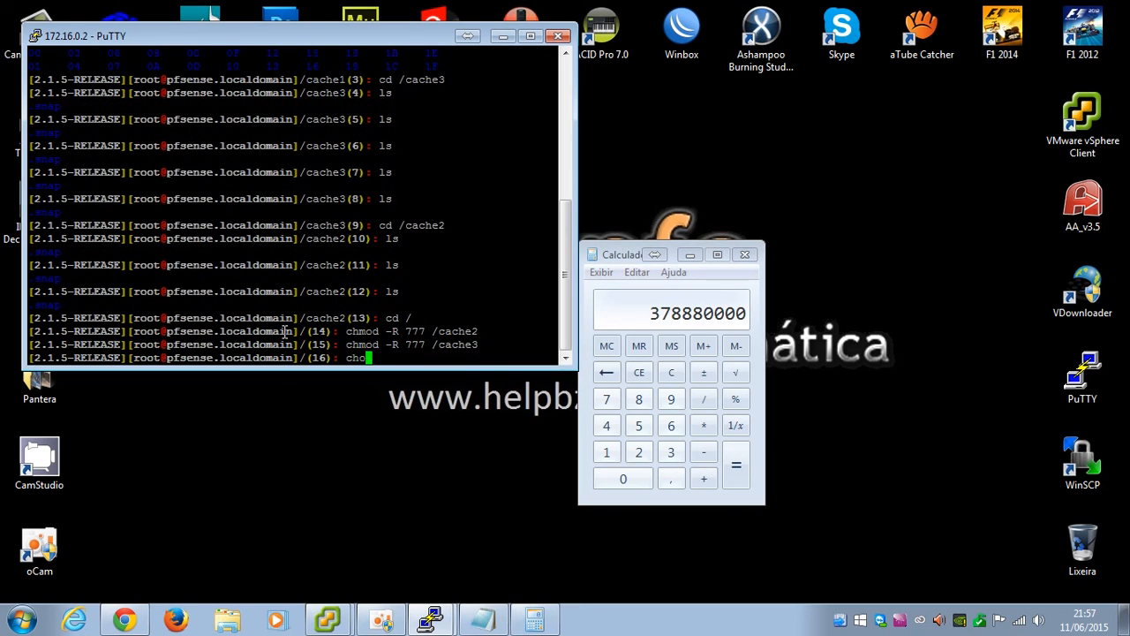
pyautogui.write('wn -R proxy')
pyautogui.press('BackSpace')
pyautogui.write(':pro')
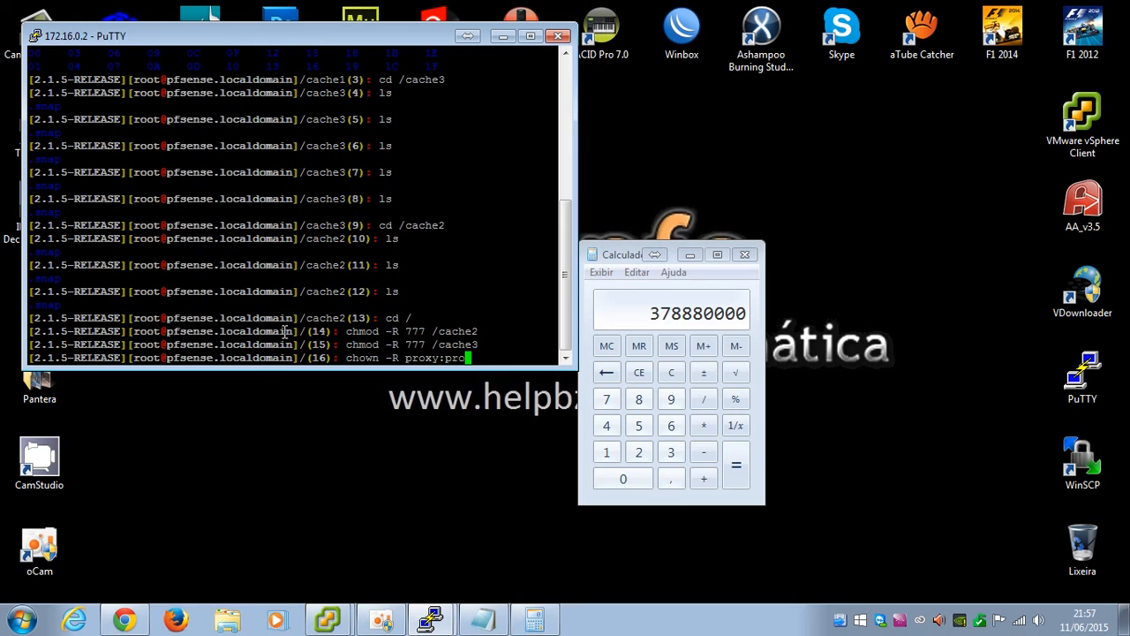
pyautogui.write('xy /cache2')
pyautogui.press('Return')
pyautogui.press('Up')
pyautogui.press('Return')
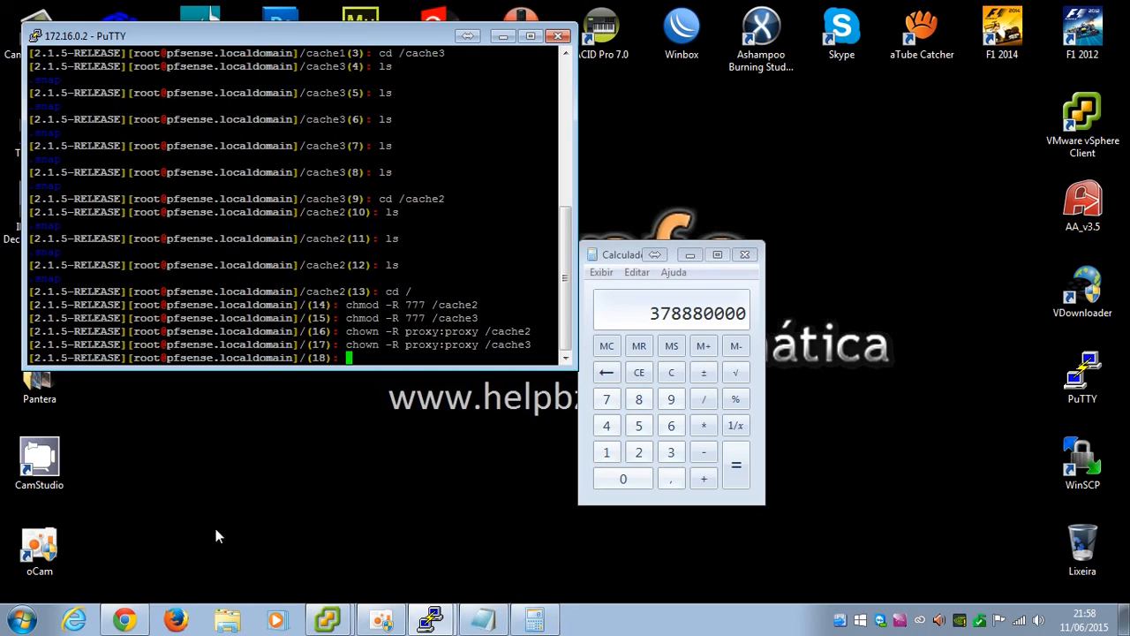
# Check Status > Services in pfSense, where squid is stopped, then return to the PuTTY shell
pyautogui.click(123, 619)
pyautogui.moveTo(445, 59)
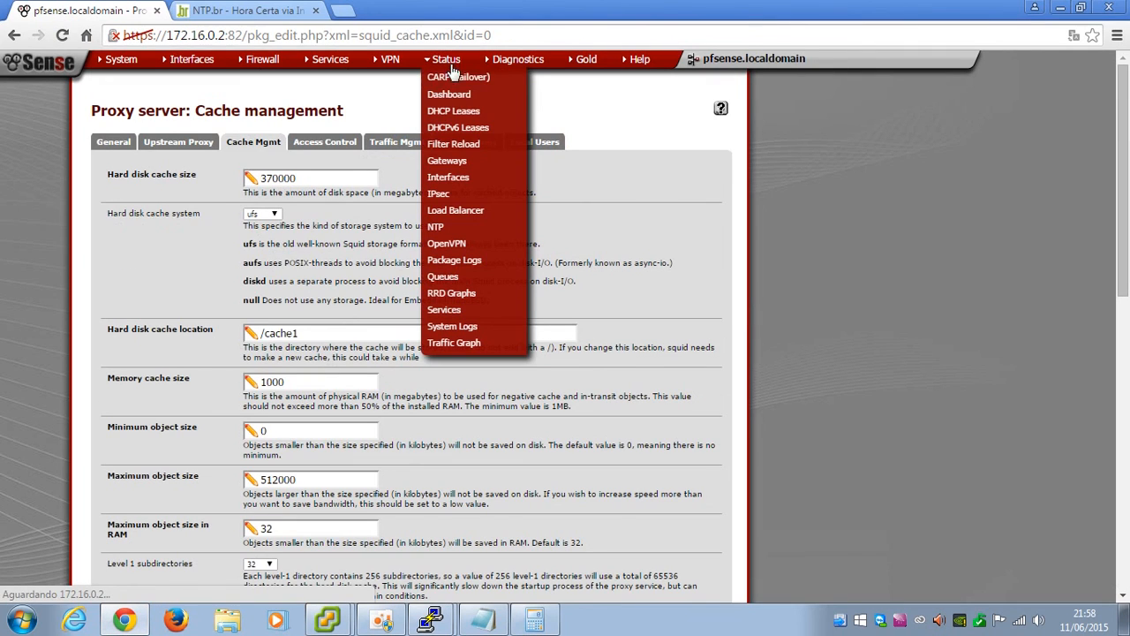
pyautogui.click(450, 309)
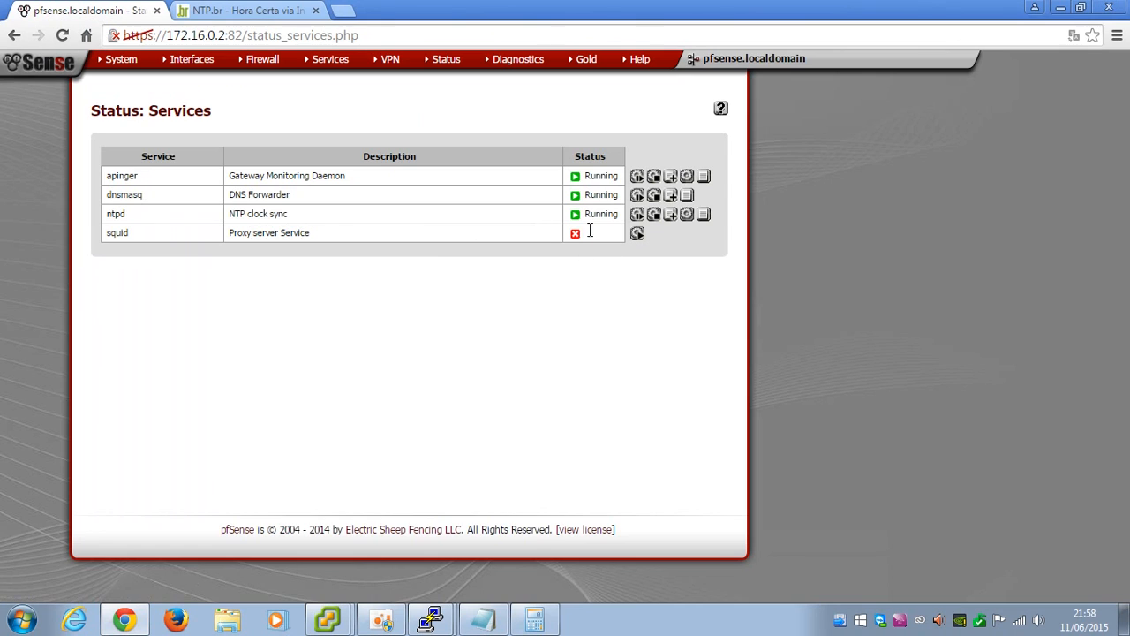
pyautogui.click(430, 620)
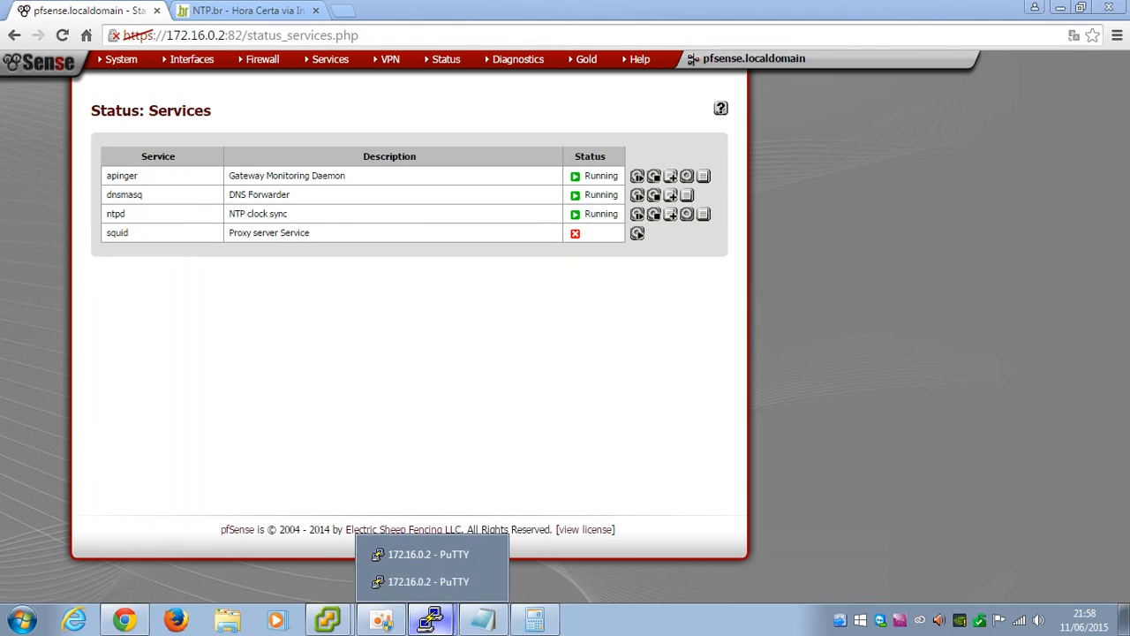
pyautogui.click(433, 581)
# Run squid -z to build the swap directories and list the new /cache2 contents
pyautogui.write('squid')
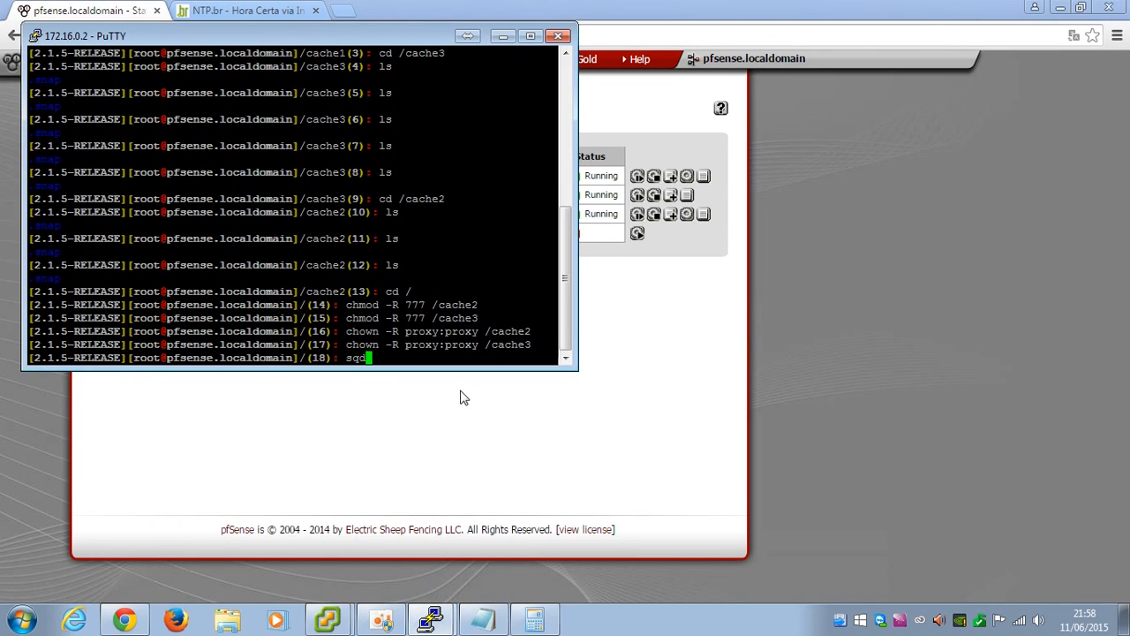
pyautogui.press('BackSpace')
pyautogui.press('BackSpace')
pyautogui.press('BackSpace')
pyautogui.write('uid -z')
pyautogui.press('Return')
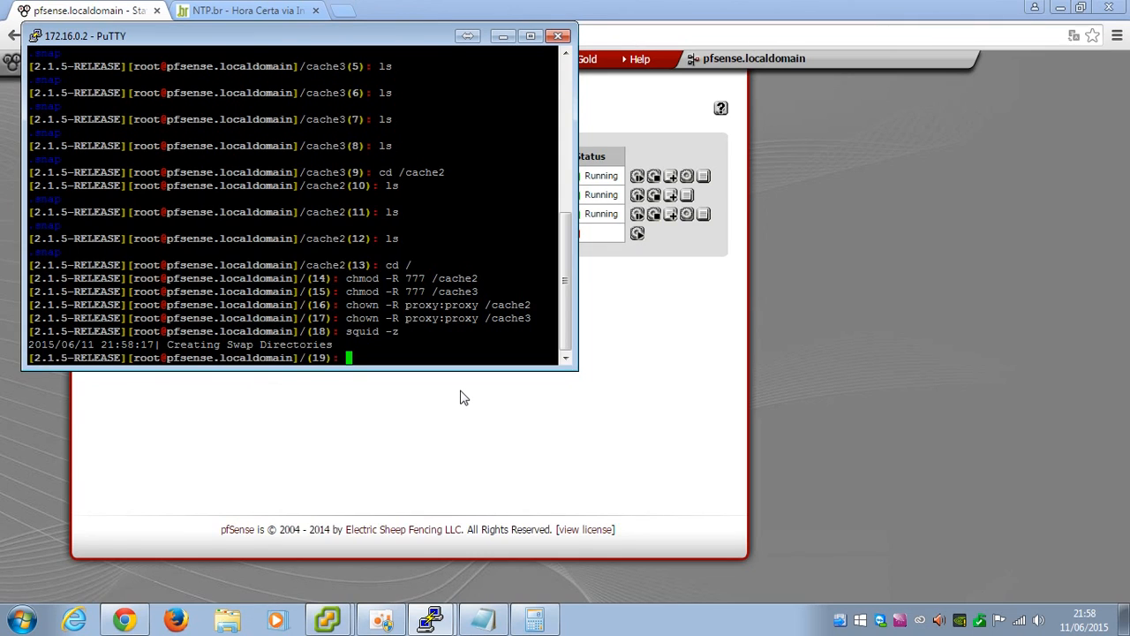
pyautogui.write('cd /cache2')
pyautogui.press('Return')
pyautogui.write('ls')
pyautogui.press('Return')
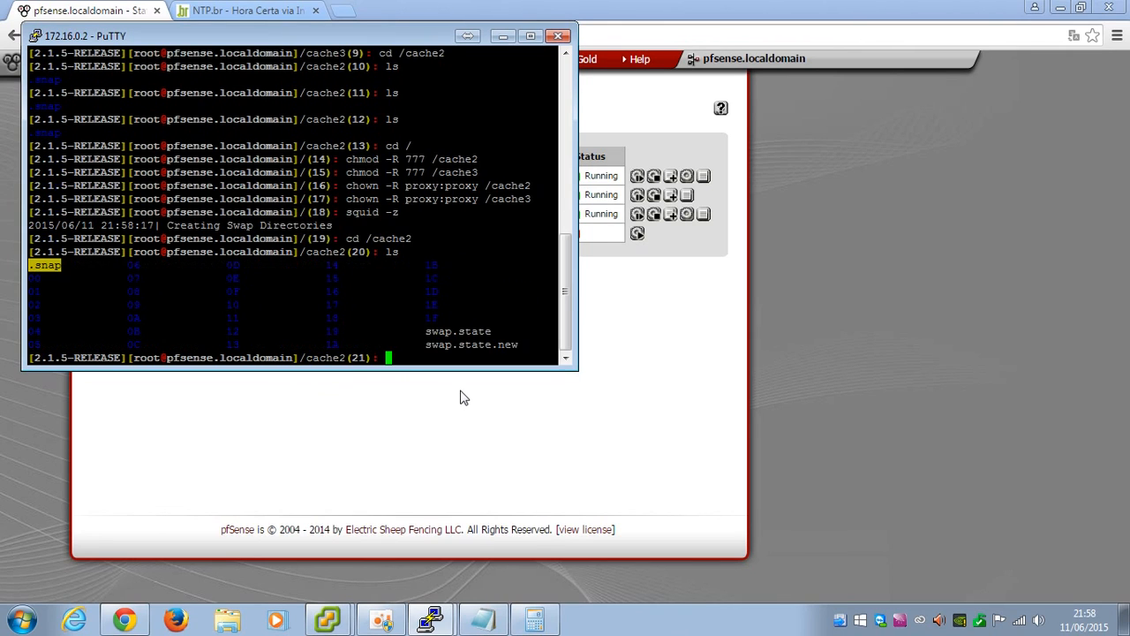
pyautogui.write('cd /cache2')
# List /cache3, exit the shell to the console menu, and switch back to Chrome
pyautogui.press('Return')
pyautogui.press('Up')
pyautogui.press('BackSpace')
pyautogui.write('3')
pyautogui.press('Return')
pyautogui.write('ls')
pyautogui.press('Return')
pyautogui.write('cd ..')
pyautogui.press('Return')
pyautogui.write('exit')
pyautogui.press('Return')
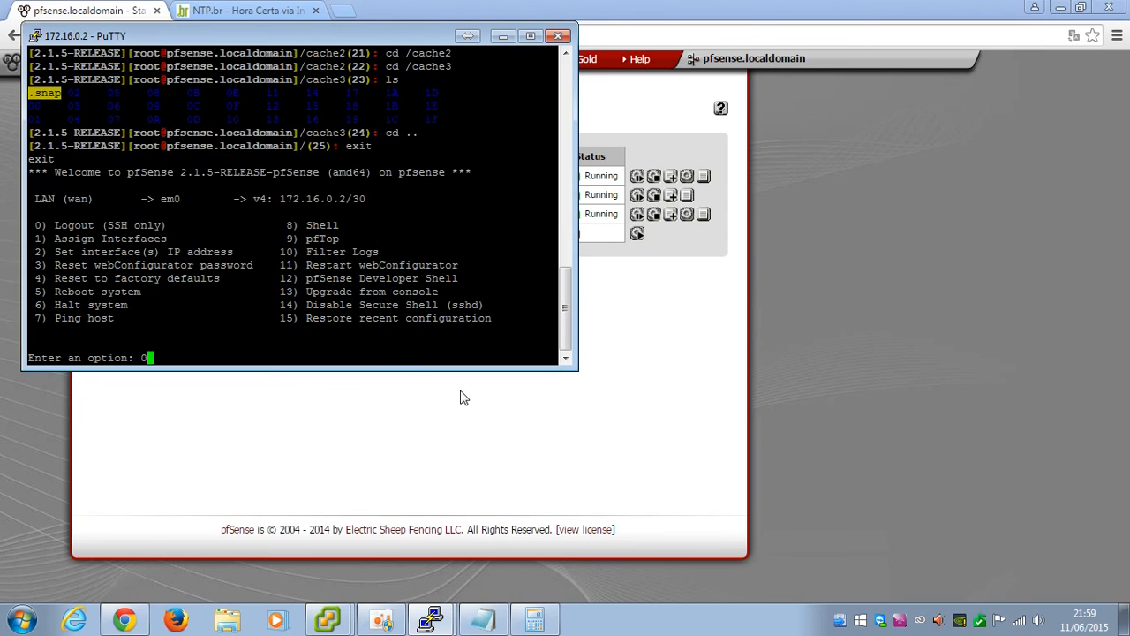
pyautogui.hotkey('alt', 'Tab')
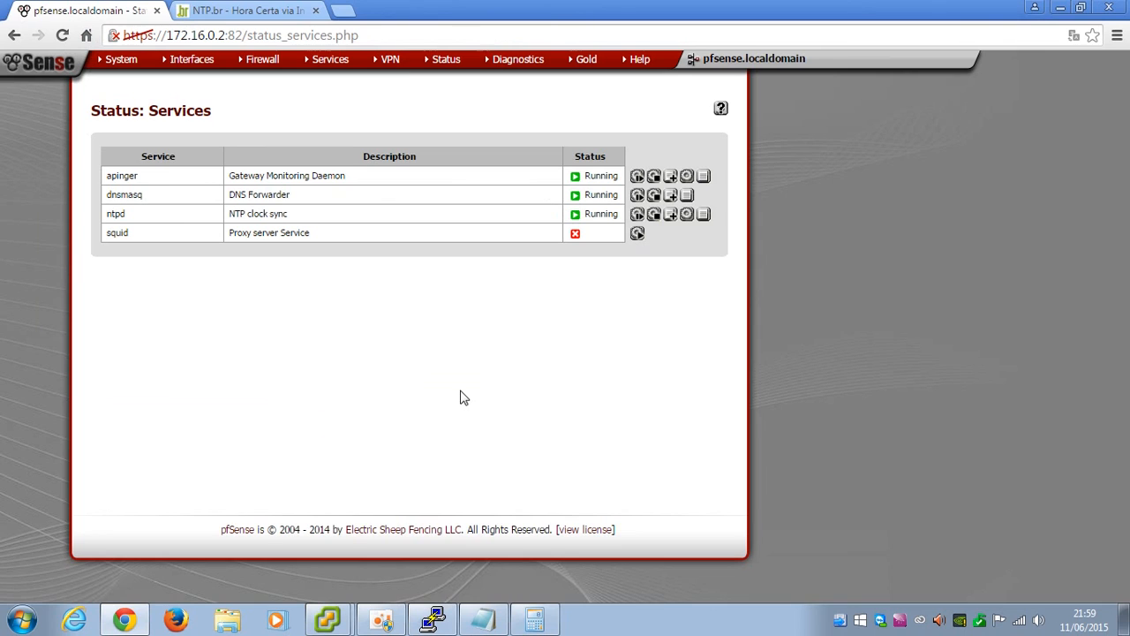
# Allow subnets 192.168.0.0/24 and 10.2.0.0/24 on the proxy Access Control tab and save
pyautogui.moveTo(345, 69)
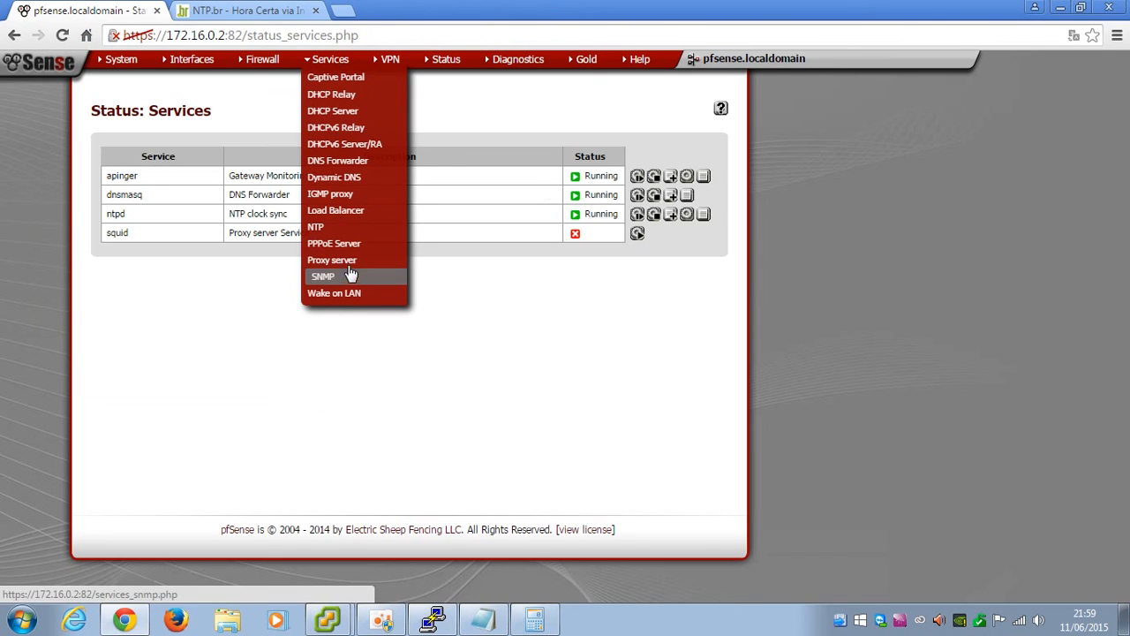
pyautogui.click(340, 261)
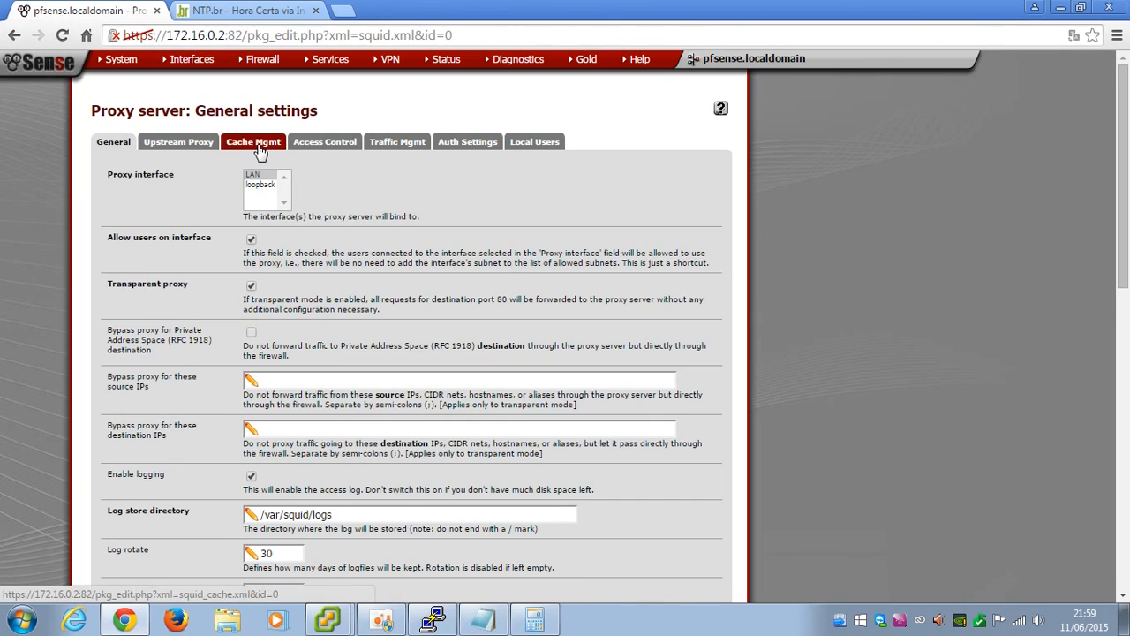
pyautogui.click(327, 152)
pyautogui.click(301, 202)
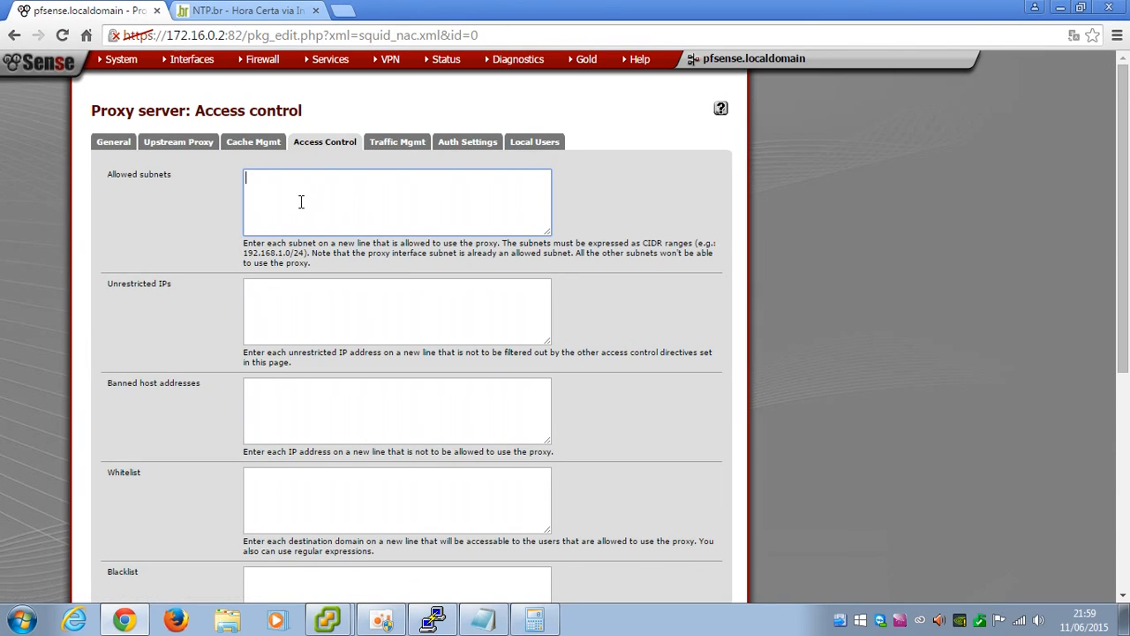
pyautogui.write('192.168.0')
pyautogui.write('.0')
pyautogui.write('/24 ')
pyautogui.write('10.2.0')
pyautogui.write('.0/24')
pyautogui.scroll(-5, 300, 202)
pyautogui.click(262, 435)
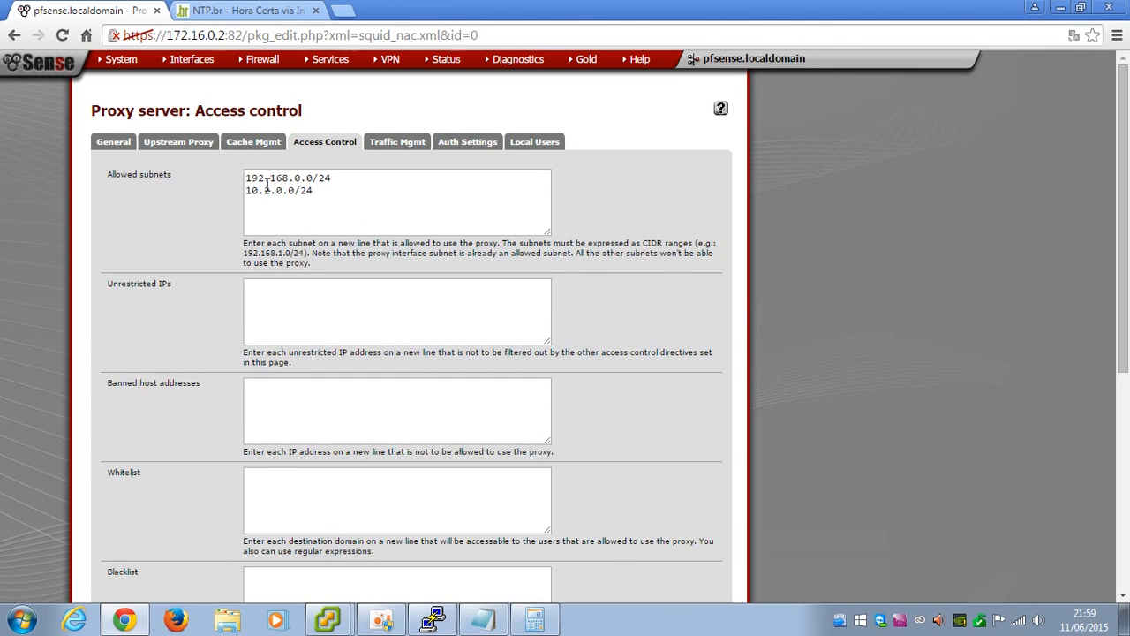
pyautogui.moveTo(448, 68)
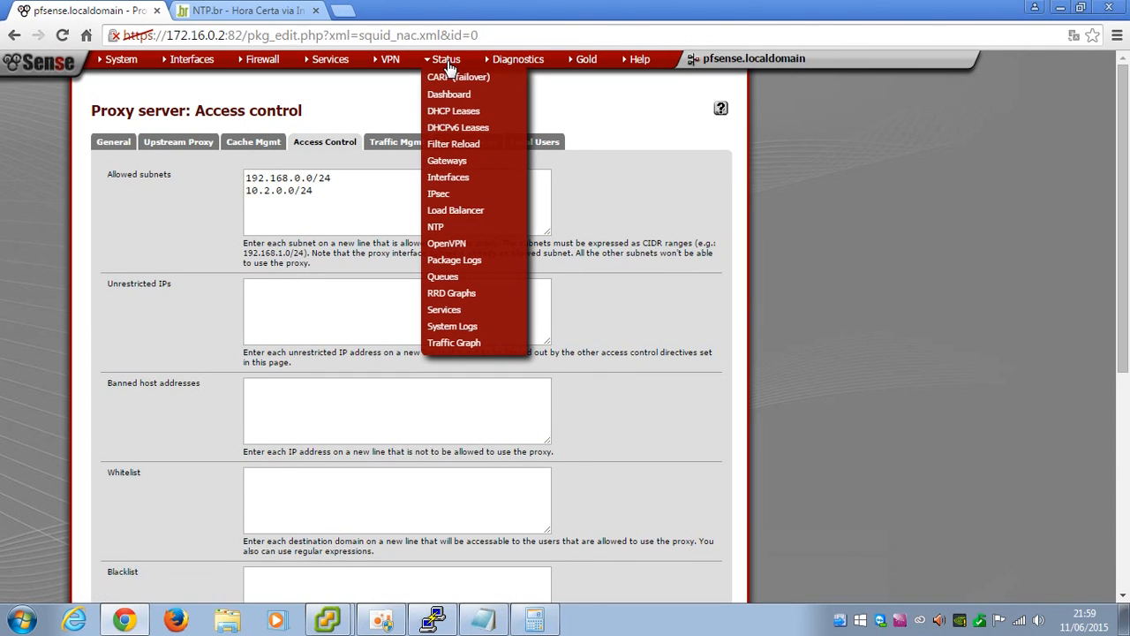
# Restart the squid service from Status > Services and dismiss the restart notice
pyautogui.click(477, 311)
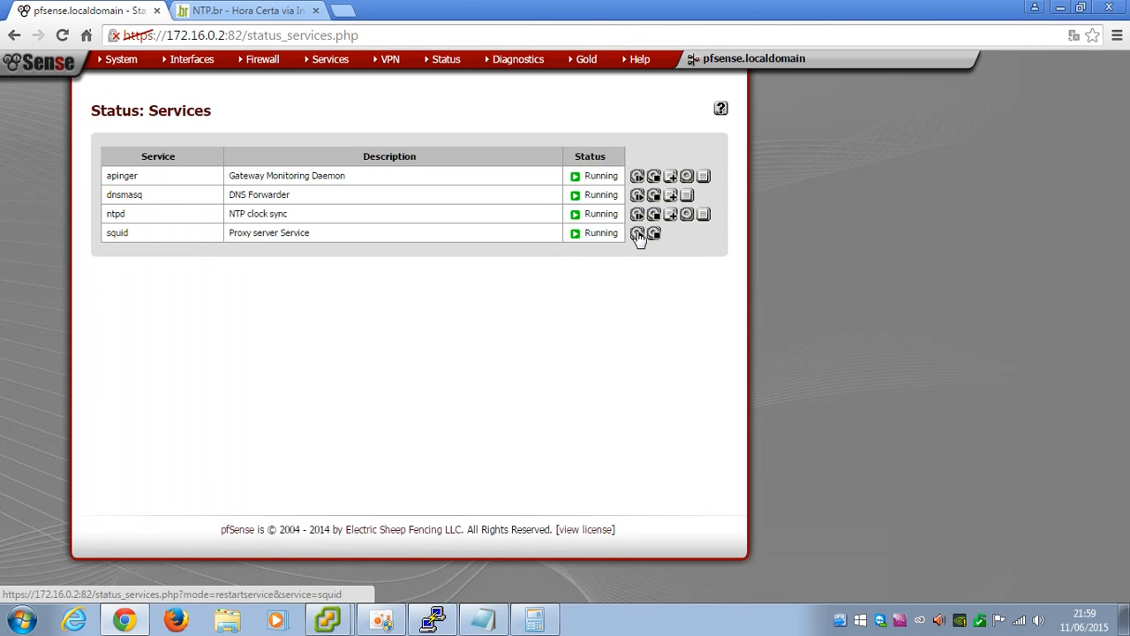
pyautogui.click(637, 234)
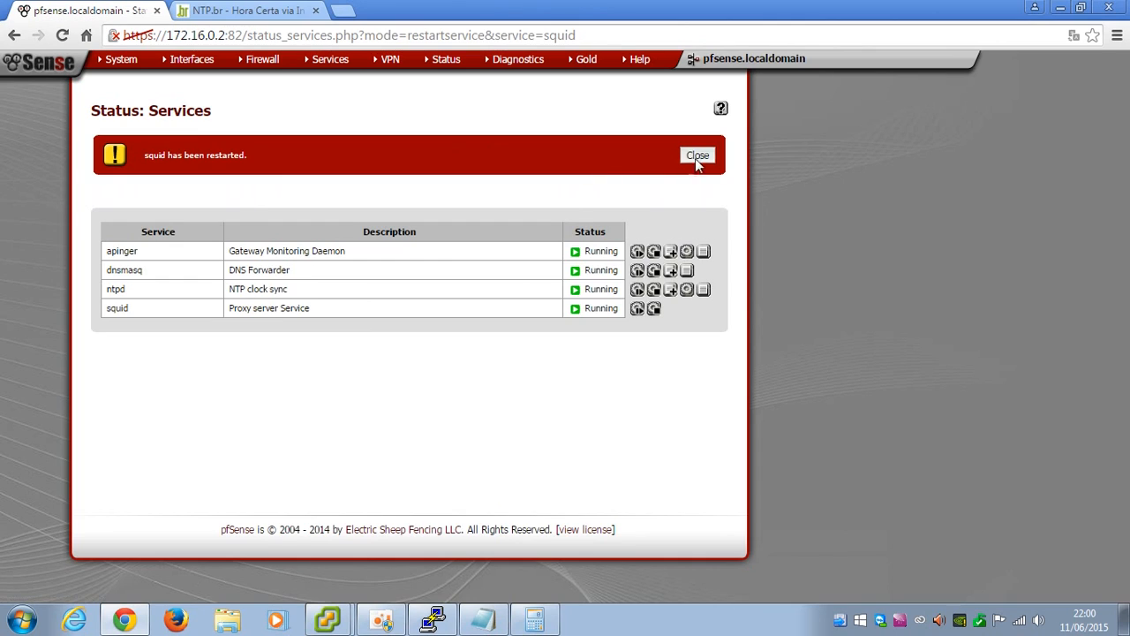
pyautogui.click(695, 157)
# Go to Status > Dashboard and open the add-widget list
pyautogui.moveTo(446, 59)
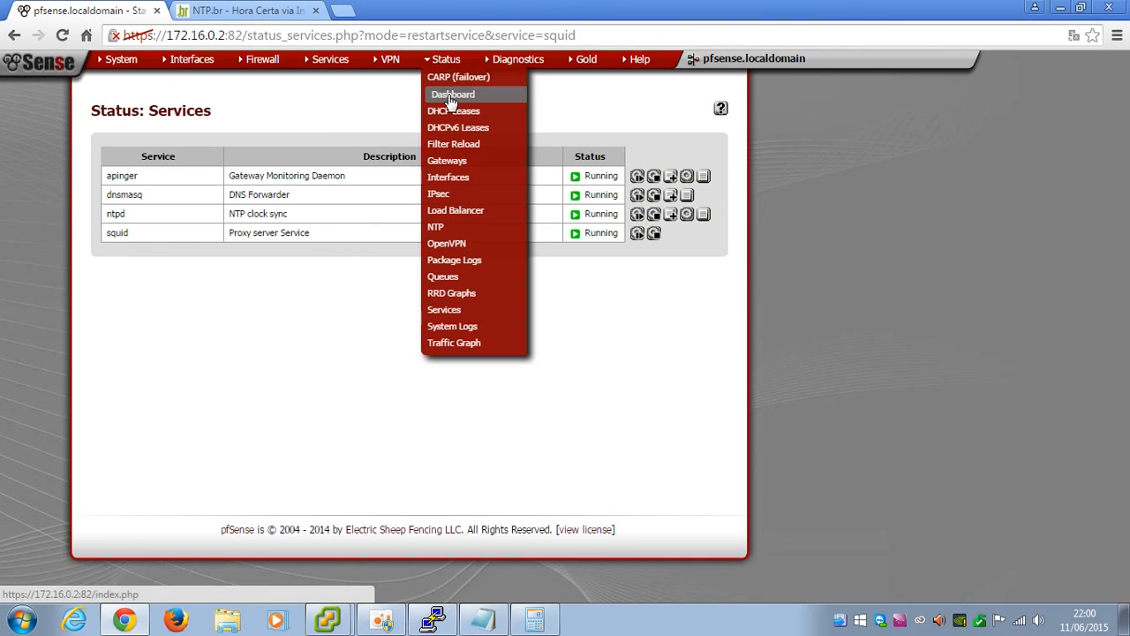
pyautogui.click(451, 101)
pyautogui.click(99, 140)
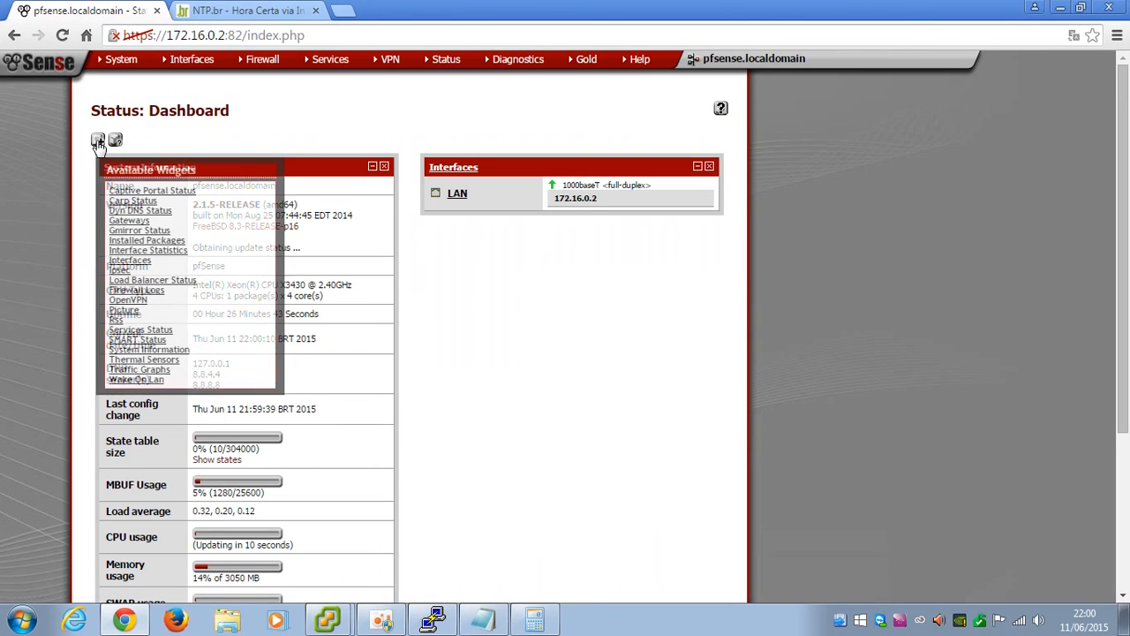
pyautogui.click(99, 140)
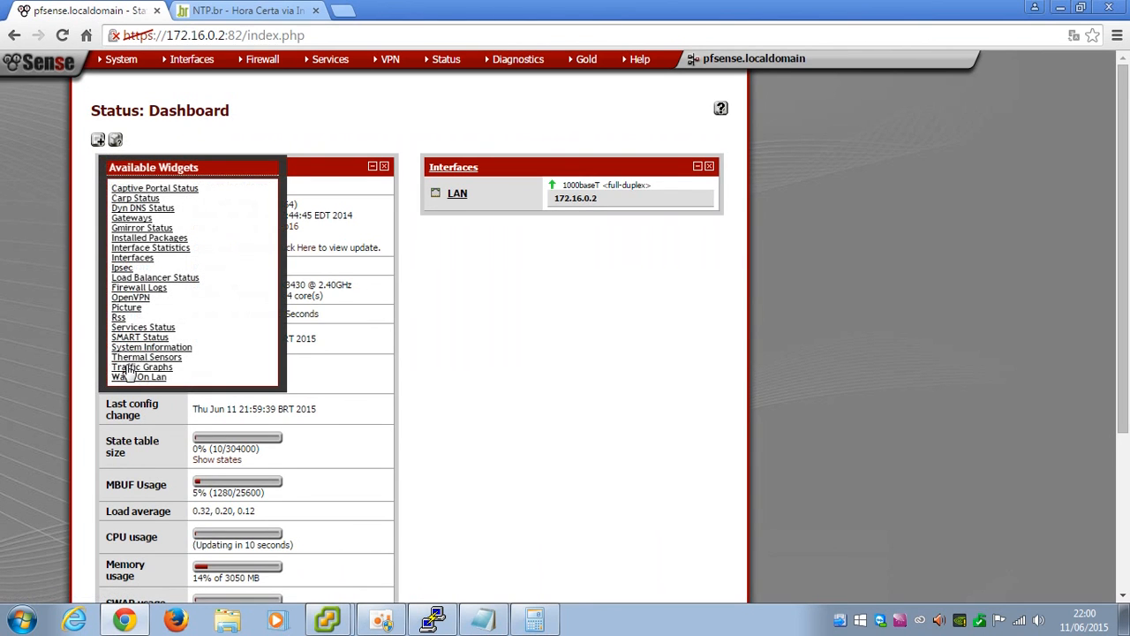
# Add and save a Traffic Graphs widget with refresh interval 1, then minimize Chrome
pyautogui.click(133, 367)
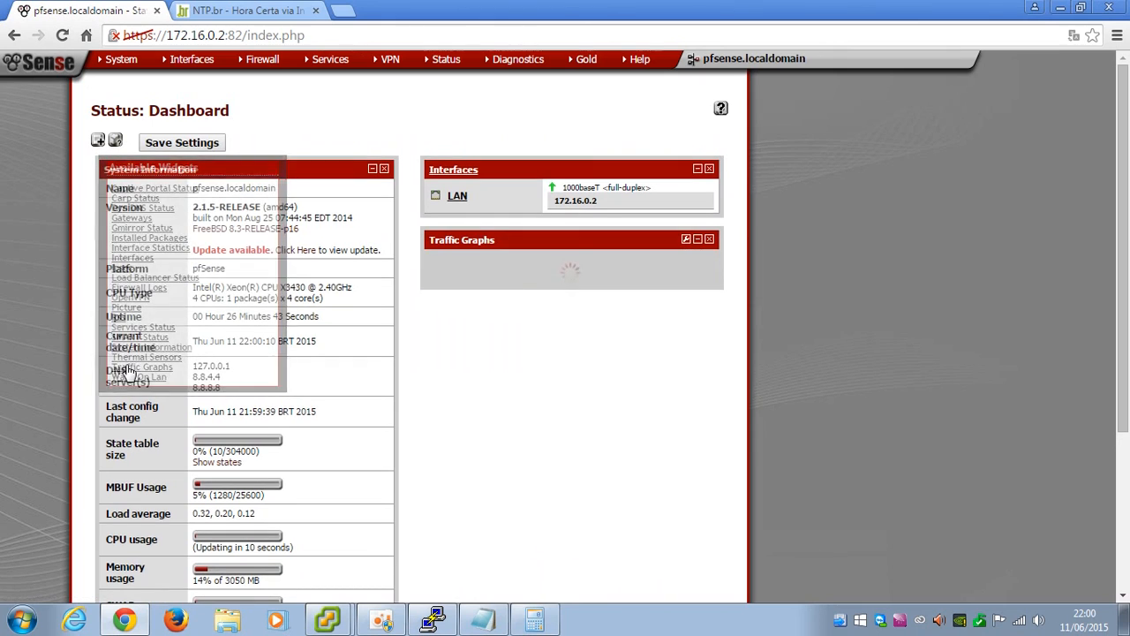
pyautogui.click(172, 144)
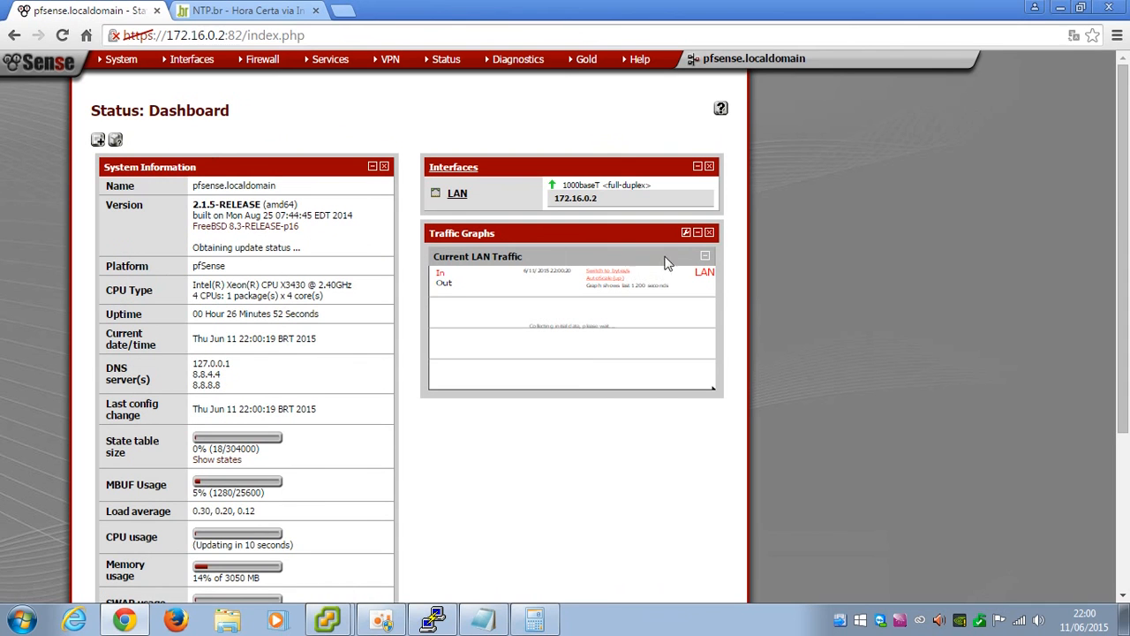
pyautogui.click(685, 232)
pyautogui.click(527, 283)
pyautogui.click(523, 298)
pyautogui.click(477, 320)
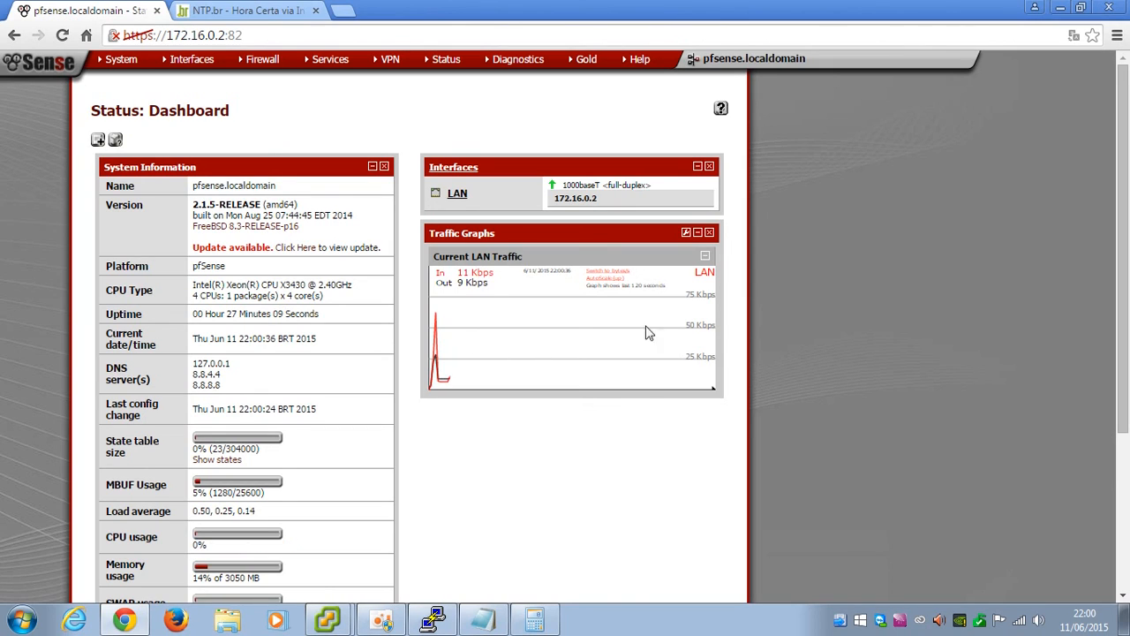
pyautogui.click(1062, 11)
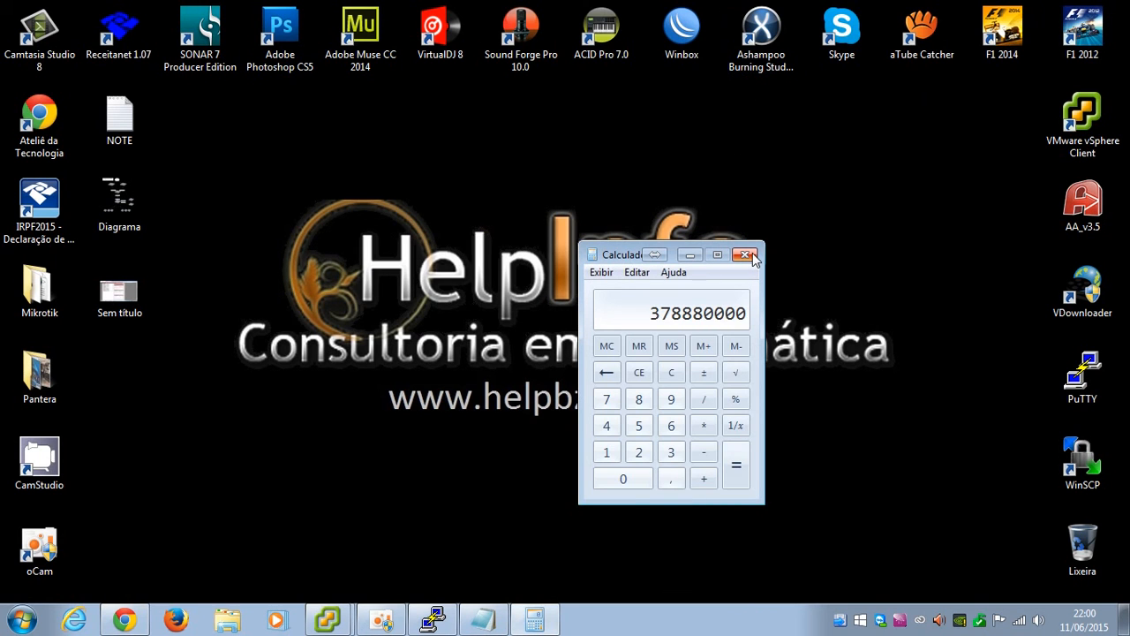
# Close Calculator, connect WinBox to the router at 192.168.0.1, and close PuTTY
pyautogui.click(751, 255)
pyautogui.doubleClick(681, 30)
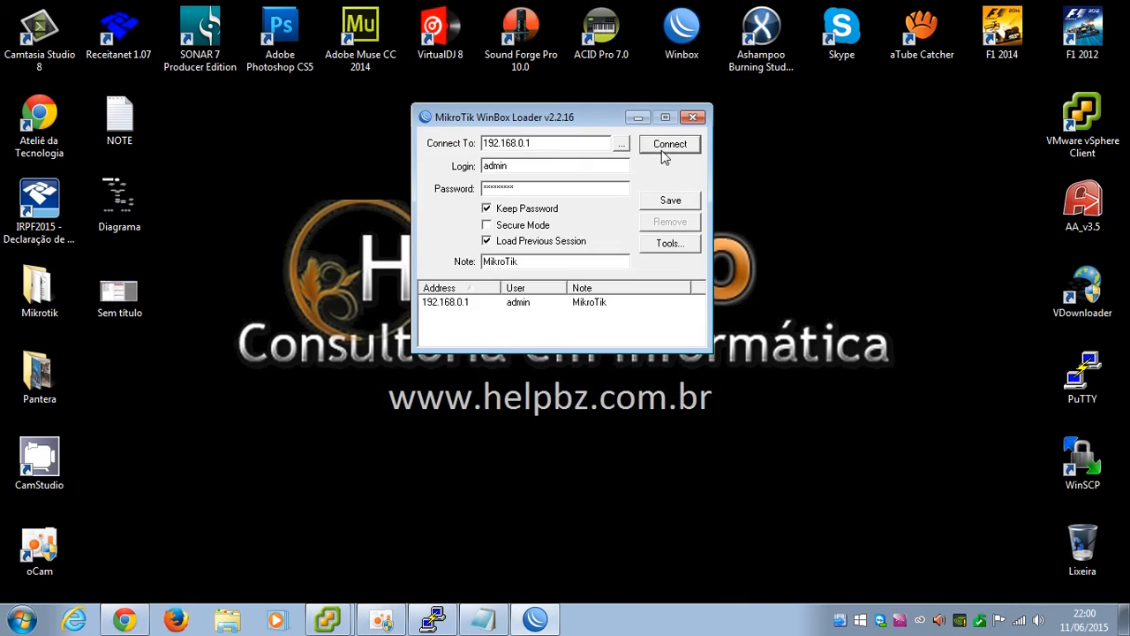
pyautogui.click(663, 152)
pyautogui.click(432, 620)
pyautogui.click(935, 78)
pyautogui.click(593, 365)
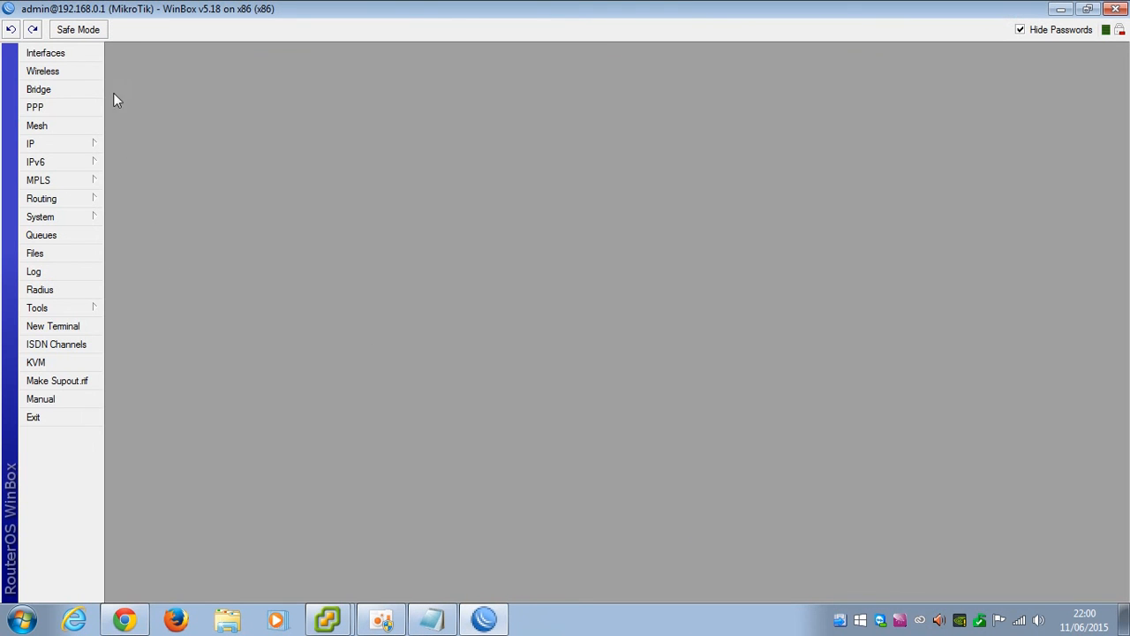
# Check the WAN and CACHE 172.16.0.1/30 addresses, then bring up the Route List
pyautogui.click(61, 144)
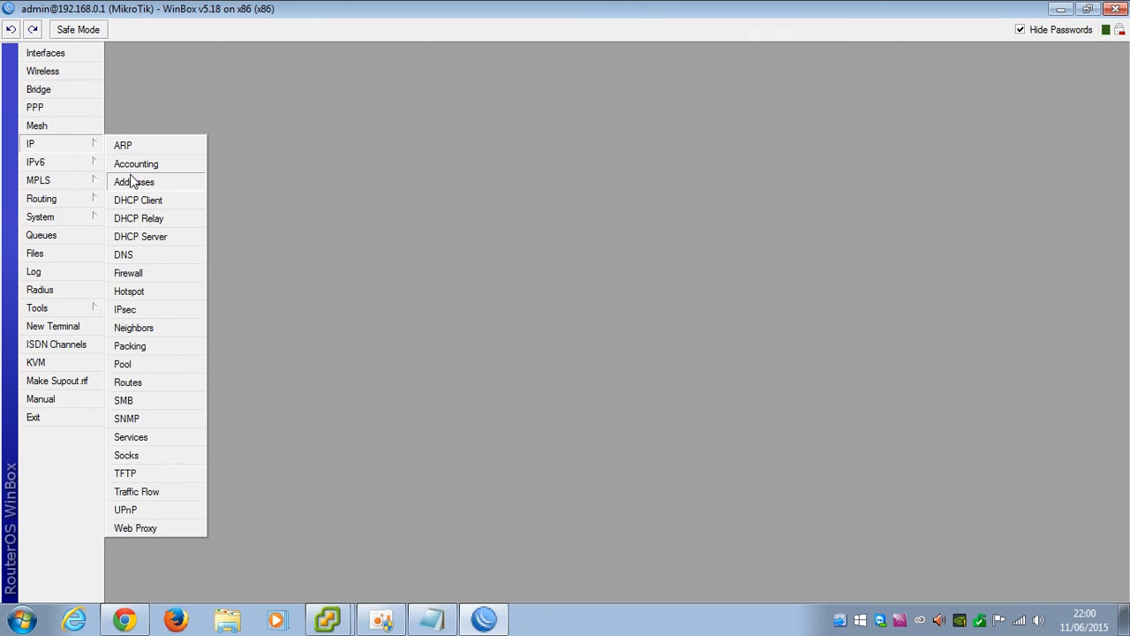
pyautogui.click(120, 179)
pyautogui.click(559, 449)
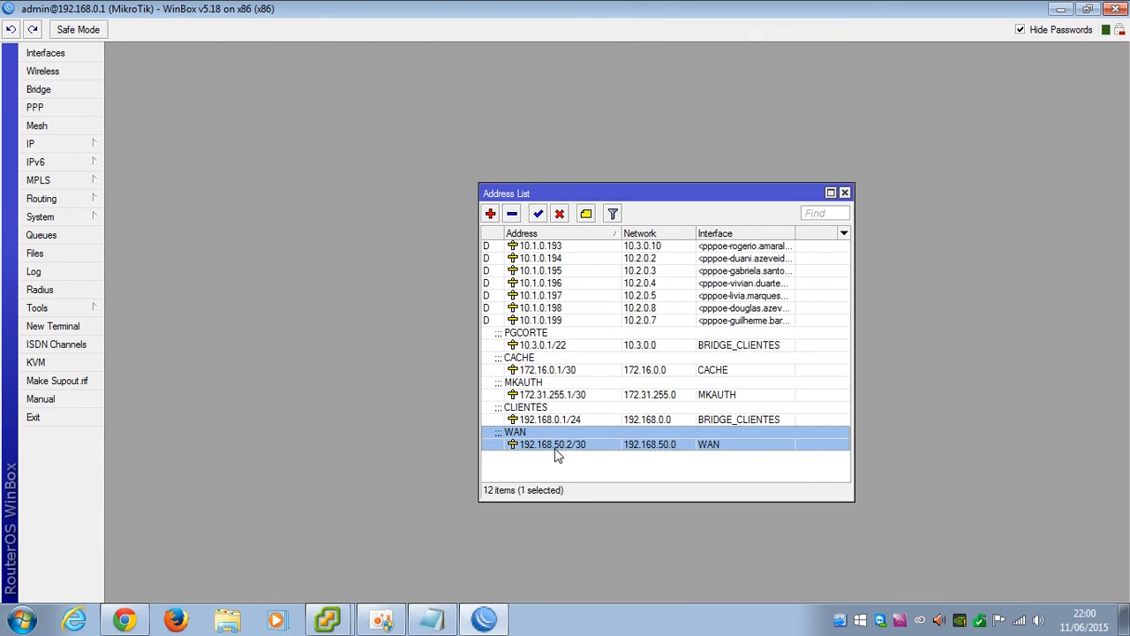
pyautogui.click(528, 369)
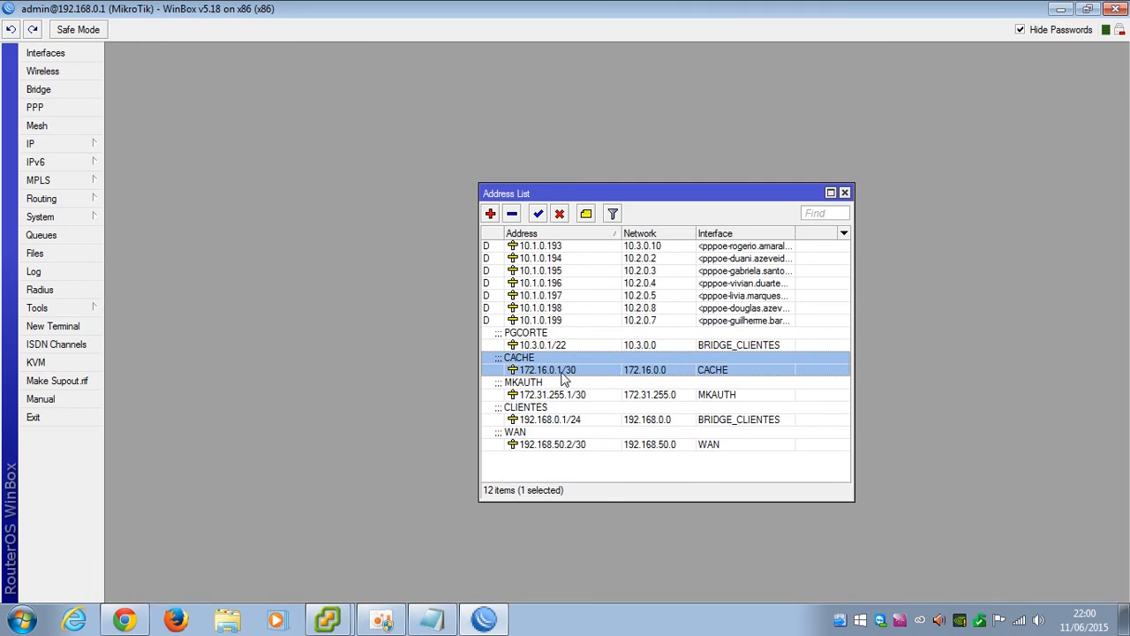
pyautogui.click(844, 193)
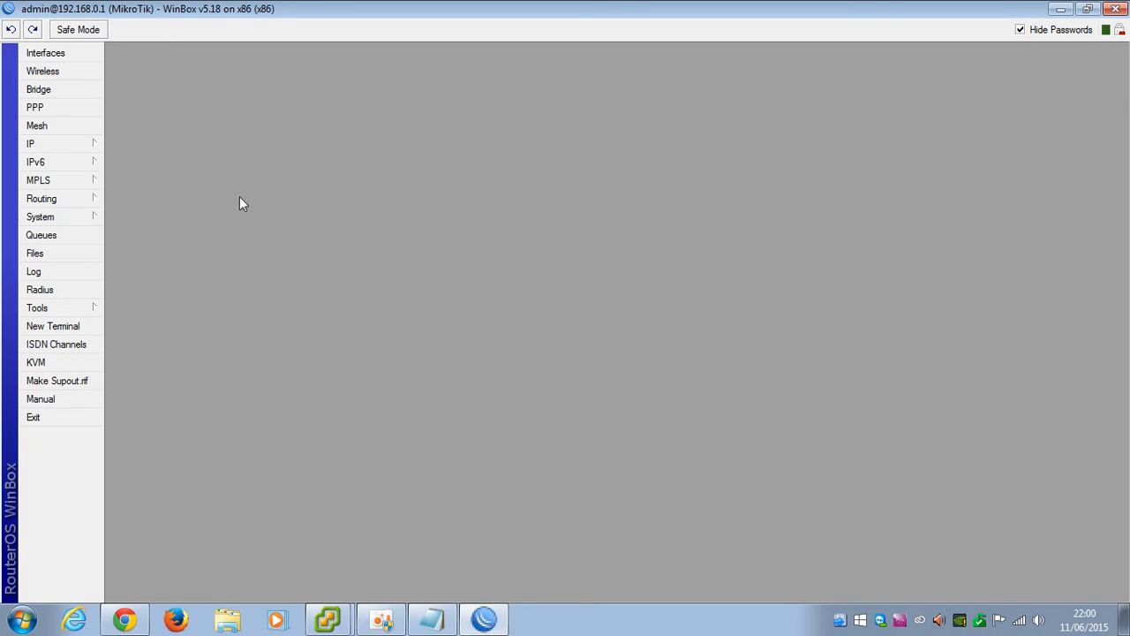
pyautogui.click(72, 148)
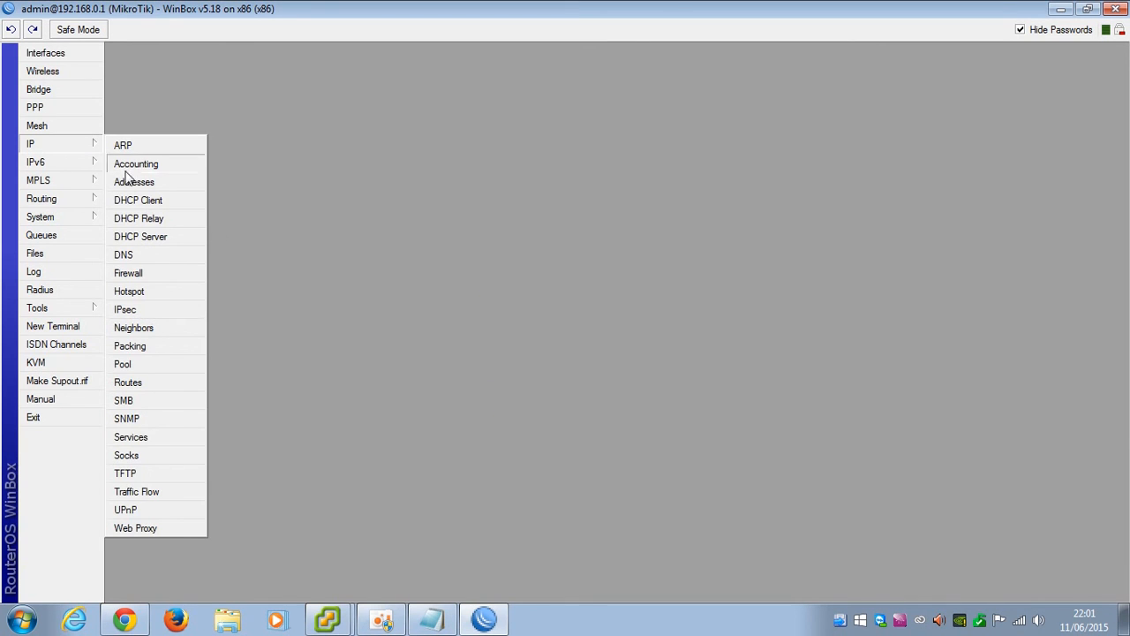
pyautogui.click(128, 382)
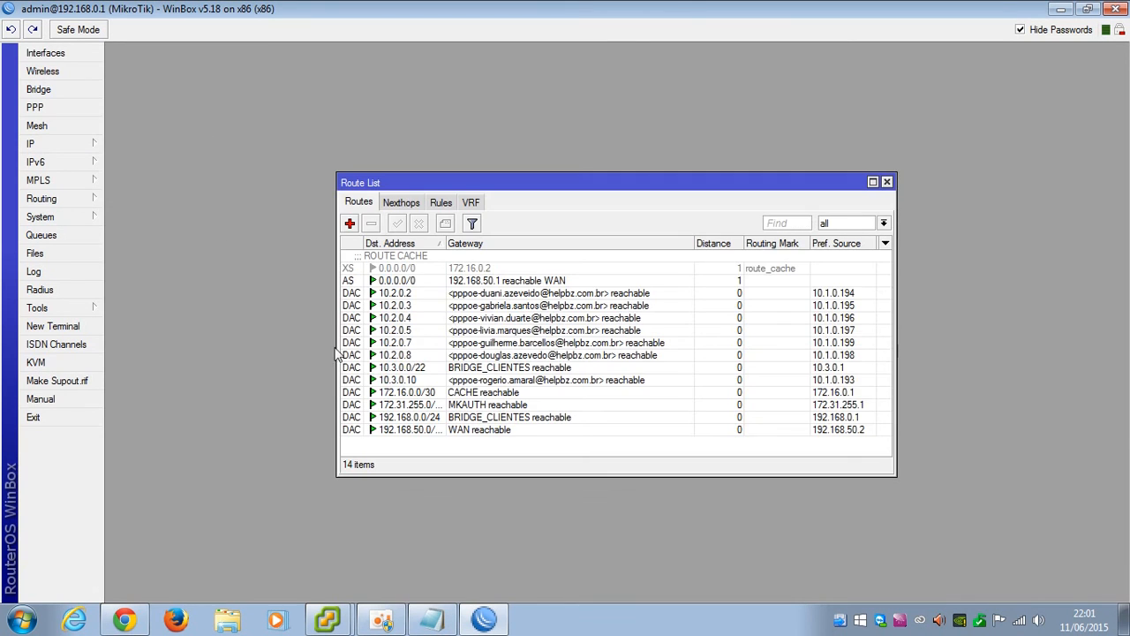
# Review the disabled 0.0.0.0/0 route via 172.16.0.2 with routing mark route_cache, then close it
pyautogui.click(413, 269)
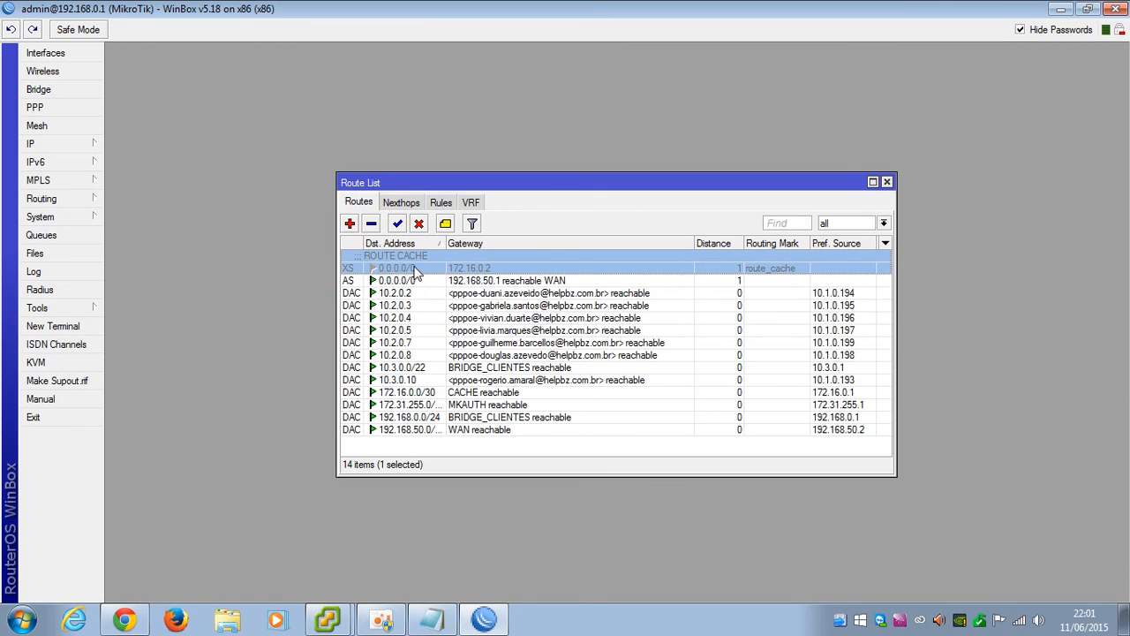
pyautogui.doubleClick(409, 271)
pyautogui.moveTo(494, 182); pyautogui.dragTo(417, 168)
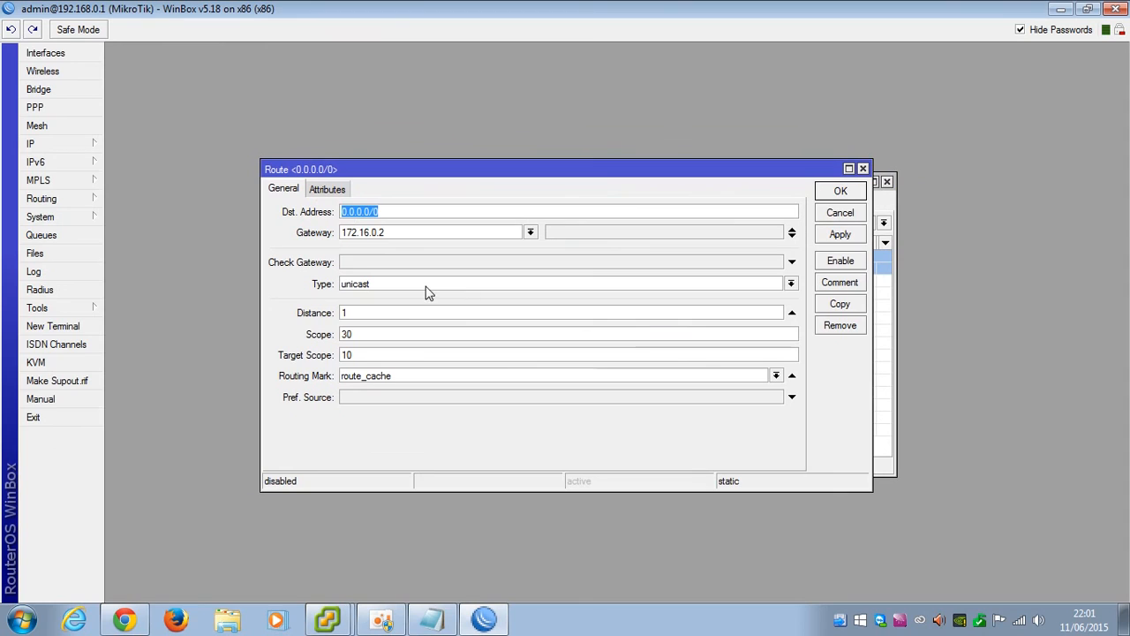
pyautogui.click(404, 232)
pyautogui.moveTo(403, 232); pyautogui.dragTo(320, 235)
pyautogui.moveTo(441, 213); pyautogui.dragTo(327, 214)
pyautogui.moveTo(446, 235); pyautogui.dragTo(336, 235)
pyautogui.click(432, 232)
pyautogui.moveTo(412, 233); pyautogui.dragTo(316, 234)
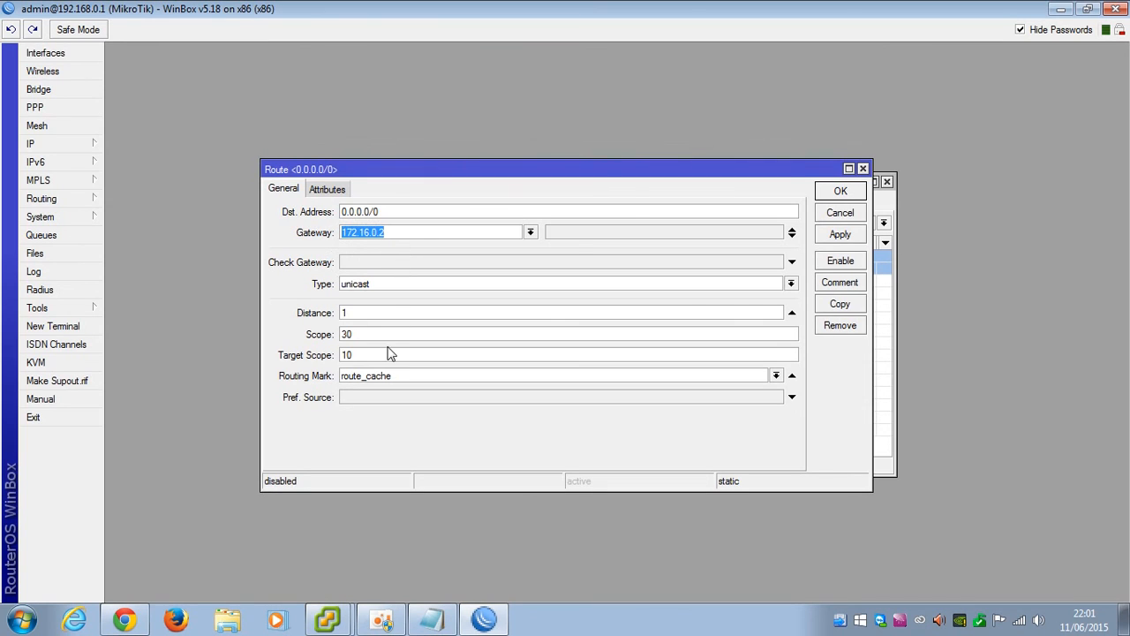
pyautogui.click(361, 314)
pyautogui.moveTo(733, 379); pyautogui.dragTo(332, 374)
pyautogui.write('rou')
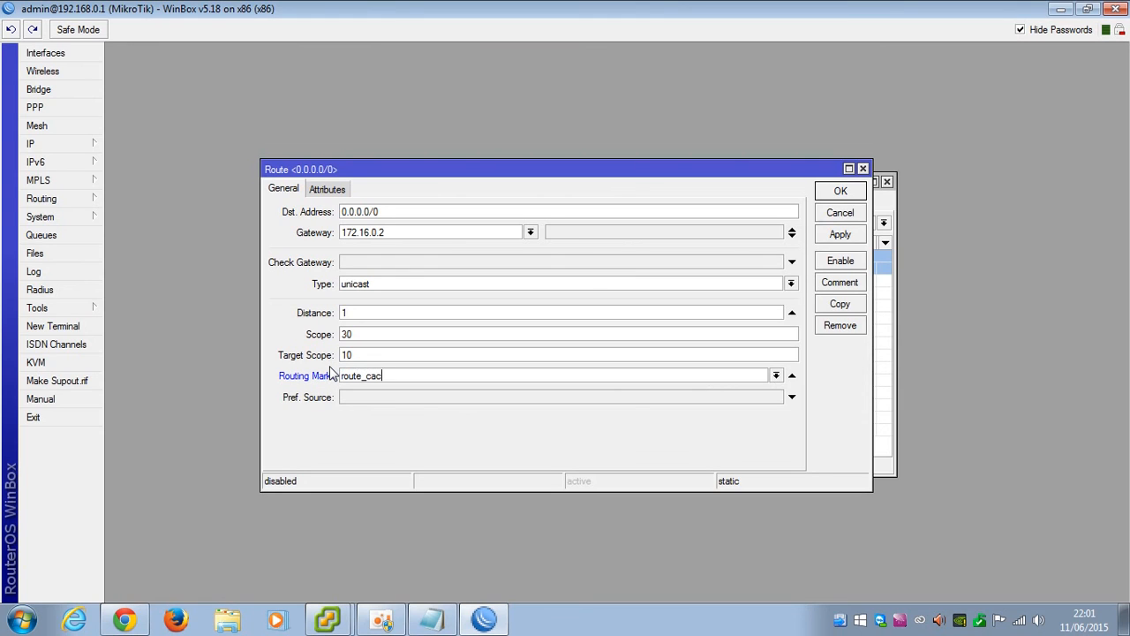
pyautogui.click(327, 189)
pyautogui.click(295, 193)
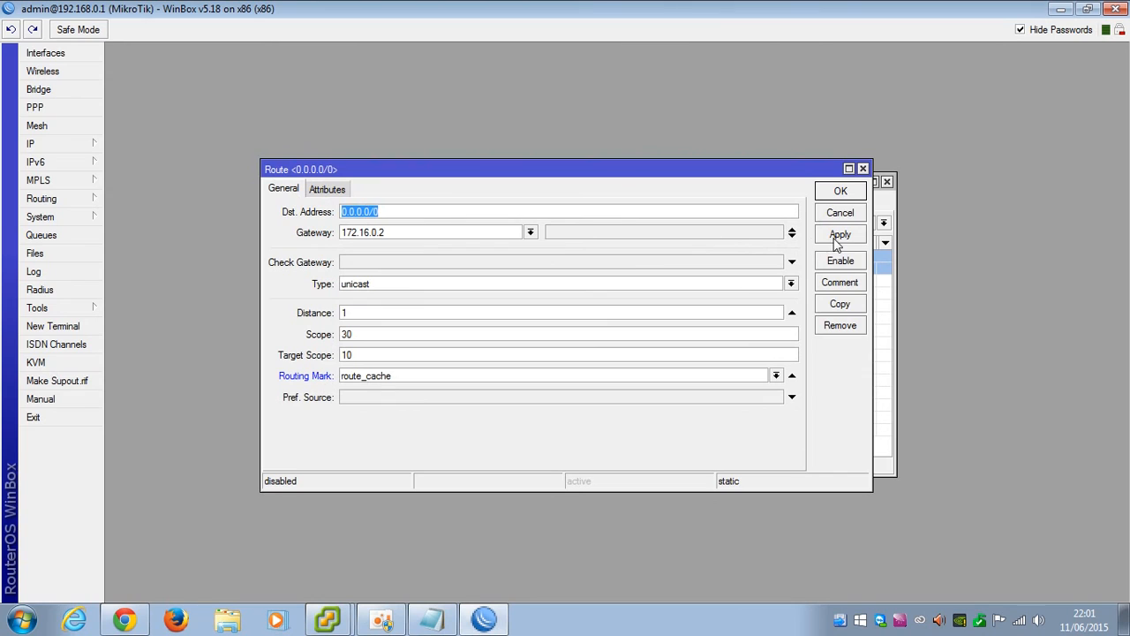
pyautogui.click(841, 192)
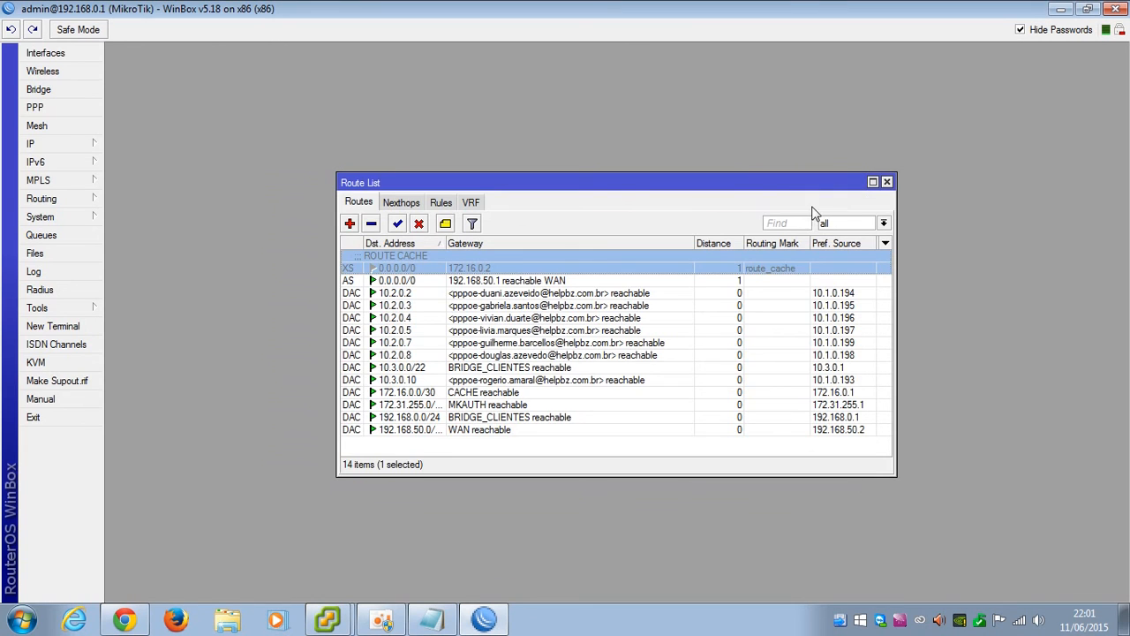
# Enable the route_cache route, confirm the CACHE 172.16.0.1/30 address, and close both windows
pyautogui.click(397, 224)
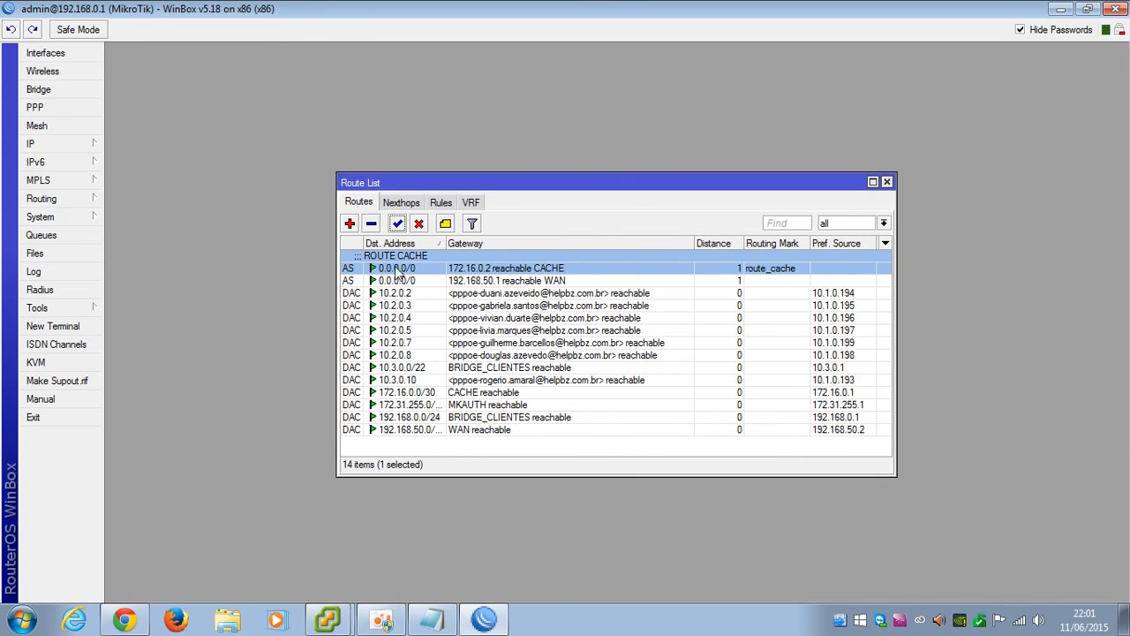
pyautogui.click(71, 144)
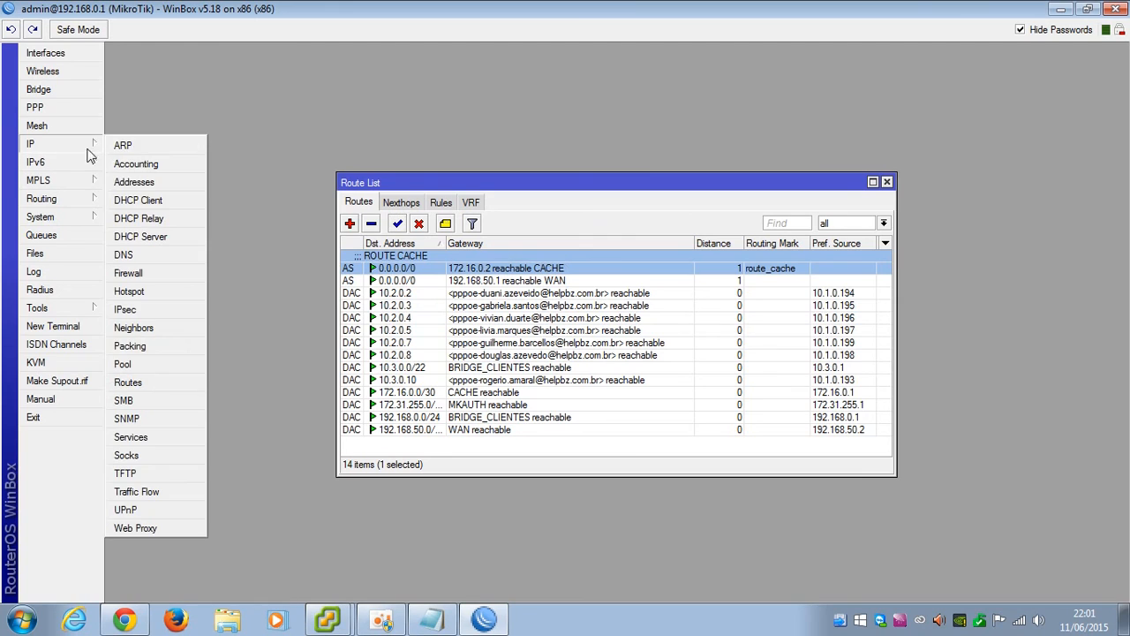
pyautogui.click(150, 182)
pyautogui.click(543, 369)
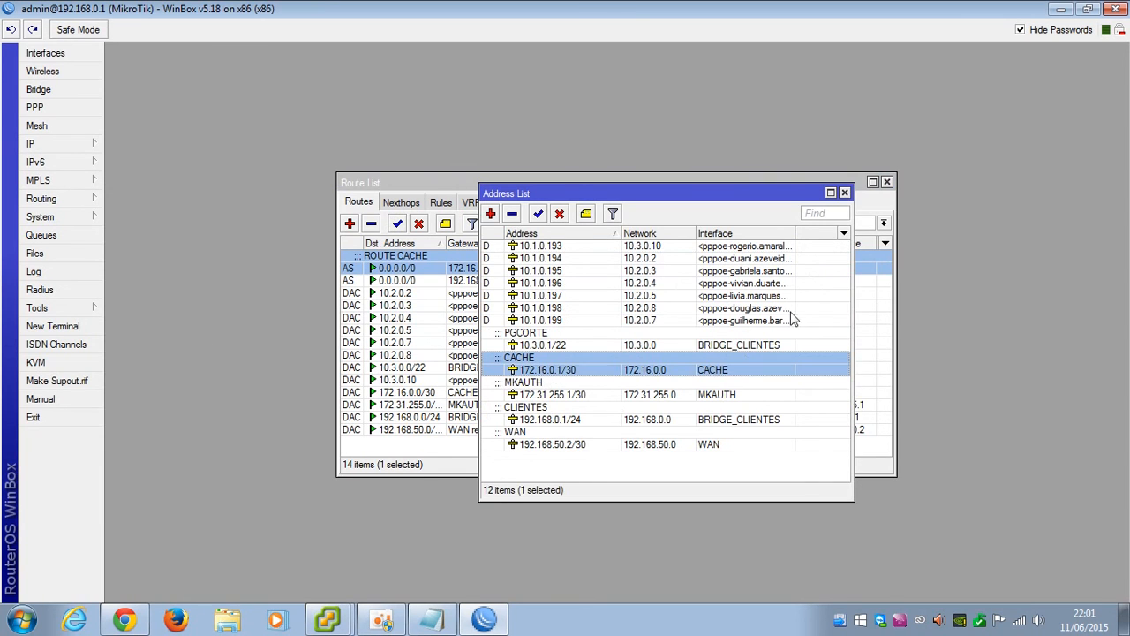
pyautogui.click(844, 193)
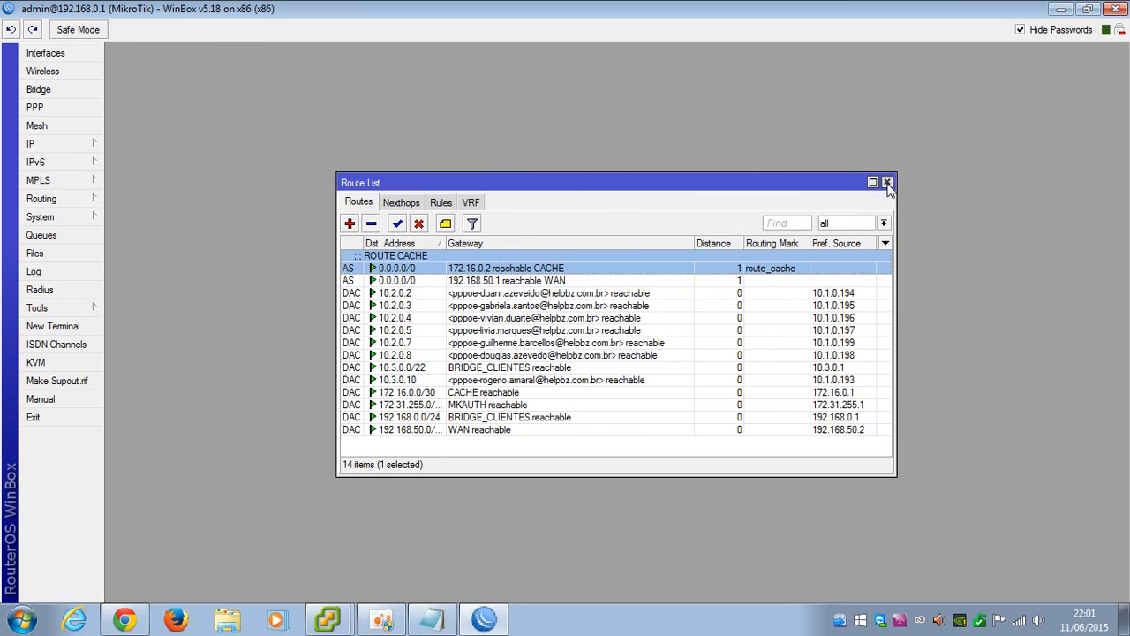
pyautogui.click(887, 183)
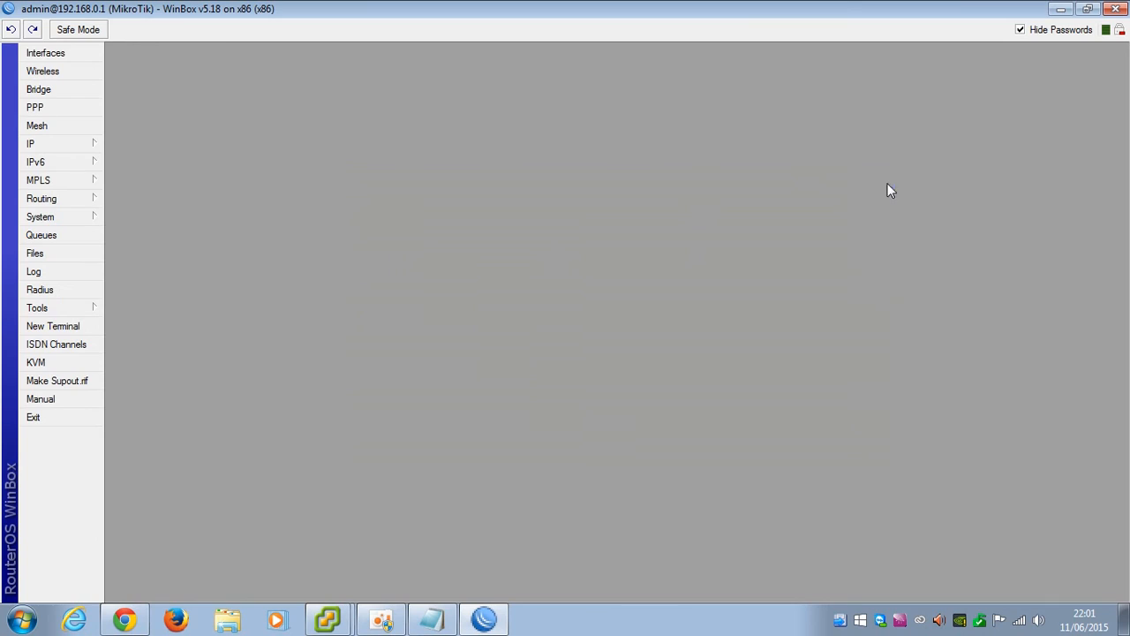
# In Firewall Address Lists, delete the existing sem_proxy 172.16.0.2 entry
pyautogui.click(50, 146)
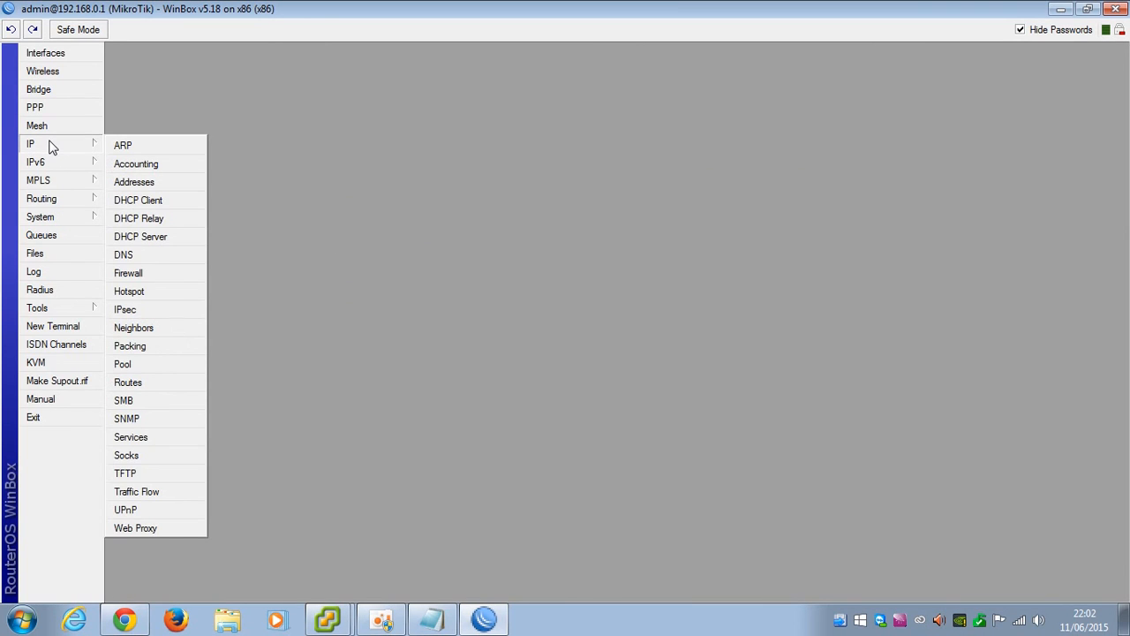
pyautogui.click(137, 275)
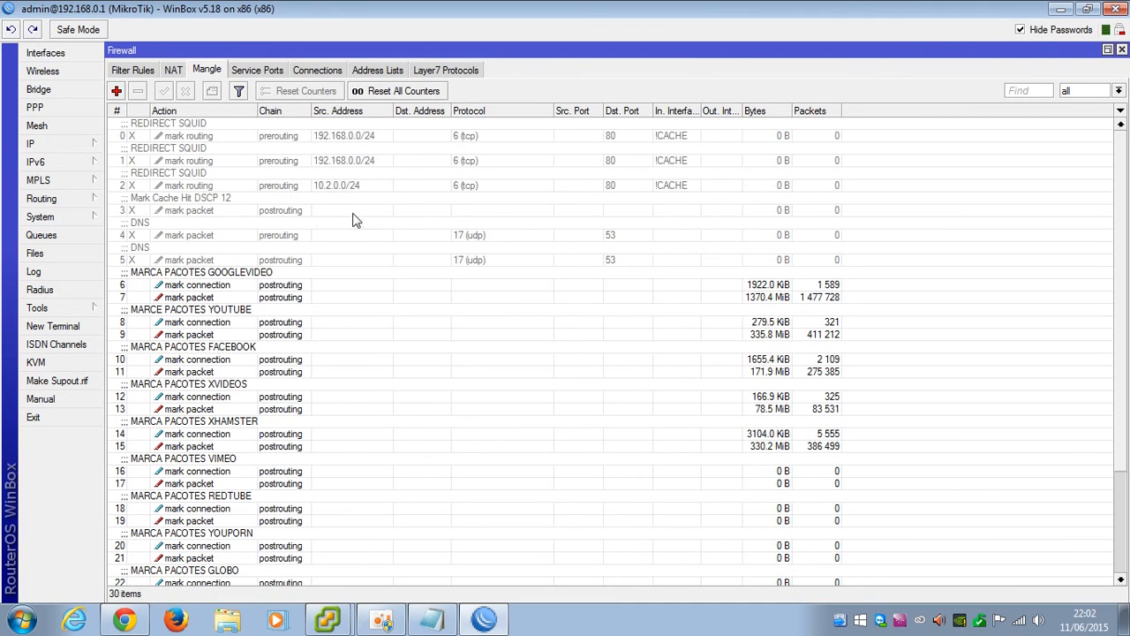
pyautogui.click(378, 70)
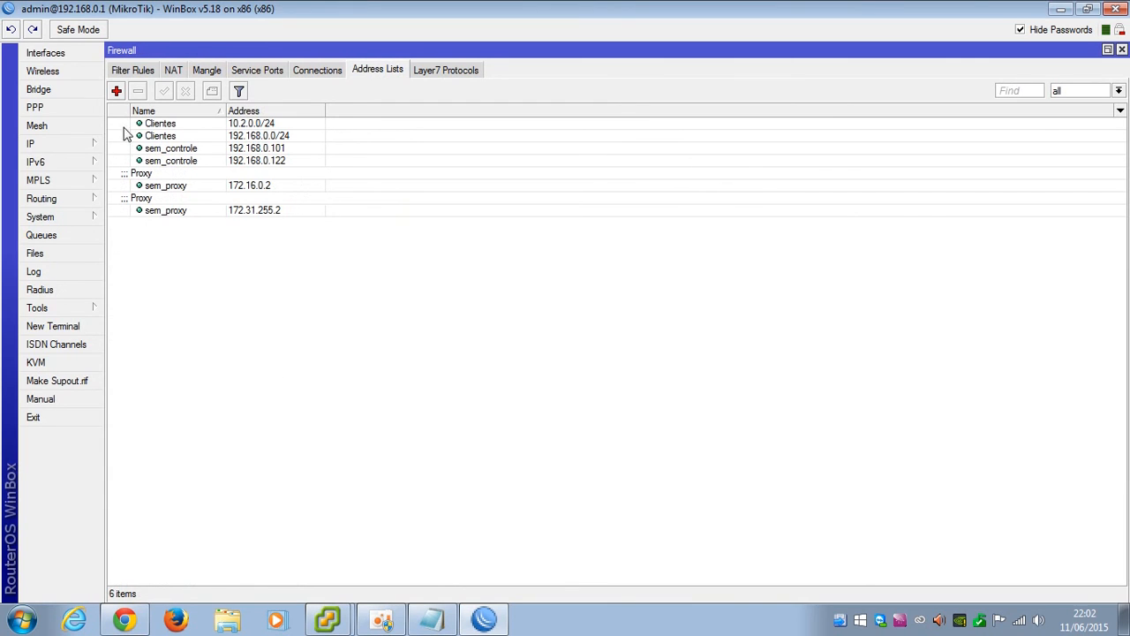
pyautogui.click(262, 187)
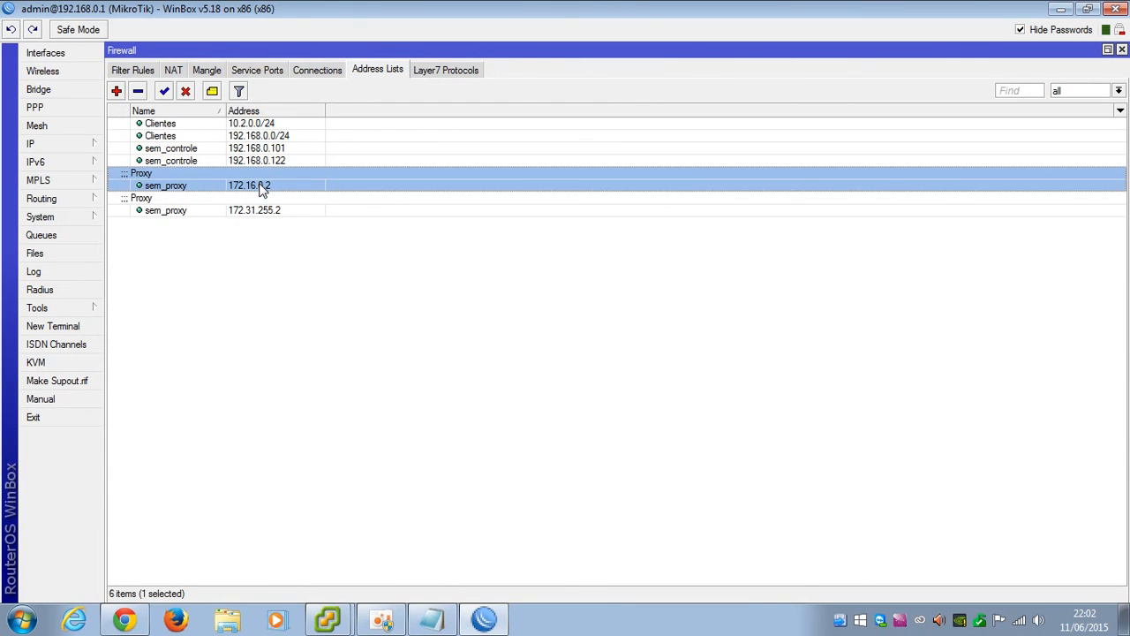
pyautogui.press('Delete')
# Add a new sem_proxy address list entry for 172.16.0.2
pyautogui.click(117, 92)
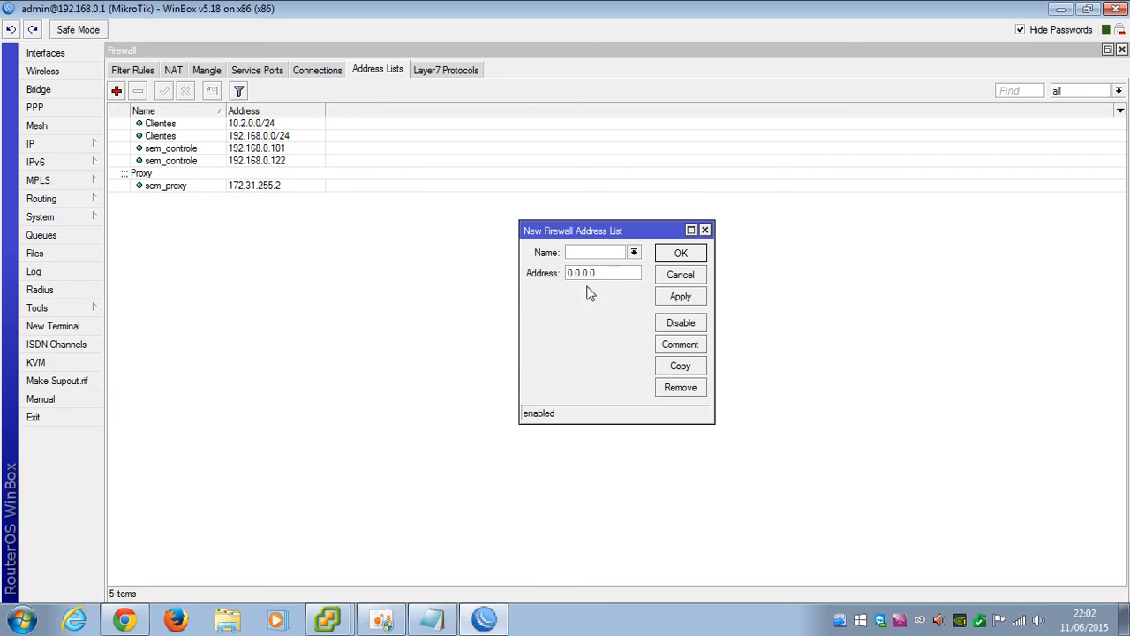
pyautogui.write('sem_proxy')
pyautogui.moveTo(605, 273); pyautogui.dragTo(510, 276)
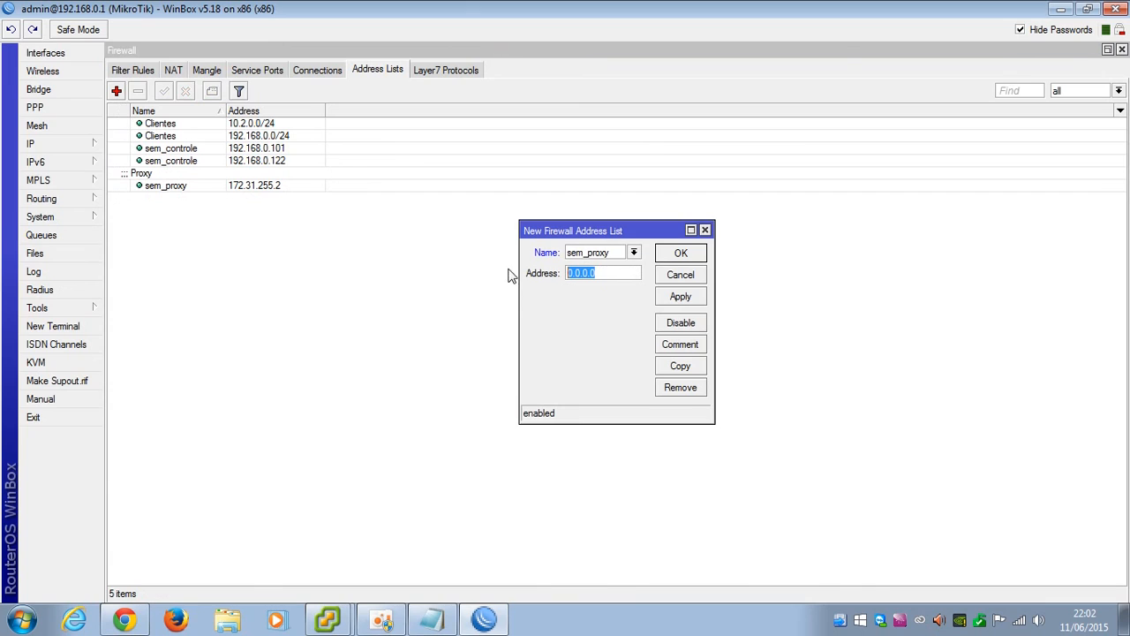
pyautogui.write('172.16.0.2')
pyautogui.click(680, 297)
pyautogui.click(680, 254)
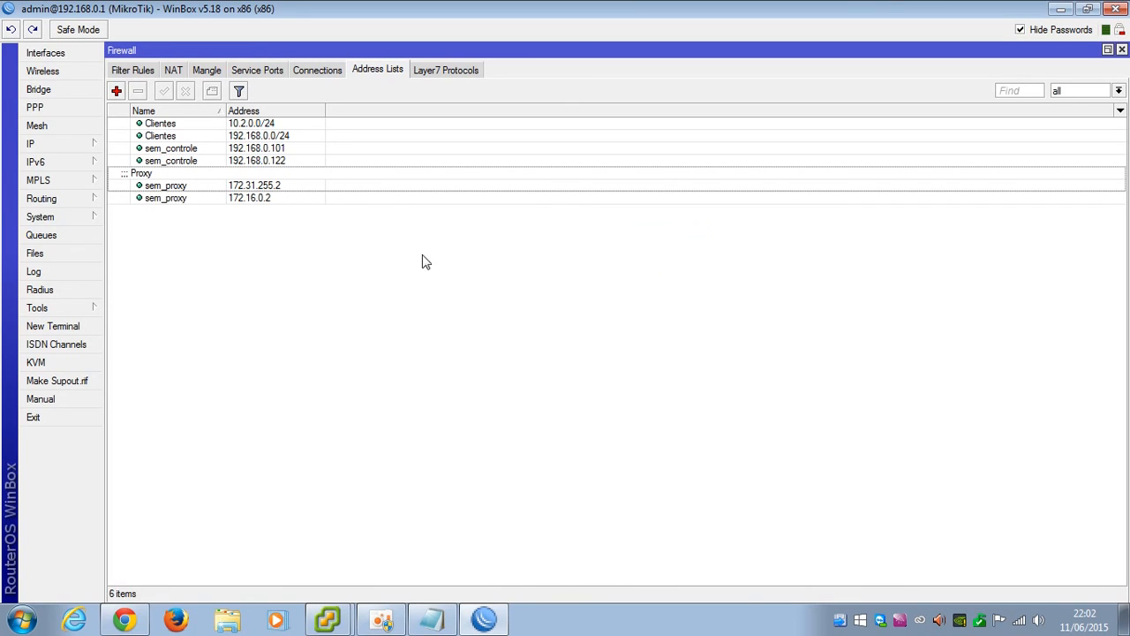
pyautogui.moveTo(226, 111); pyautogui.dragTo(219, 110)
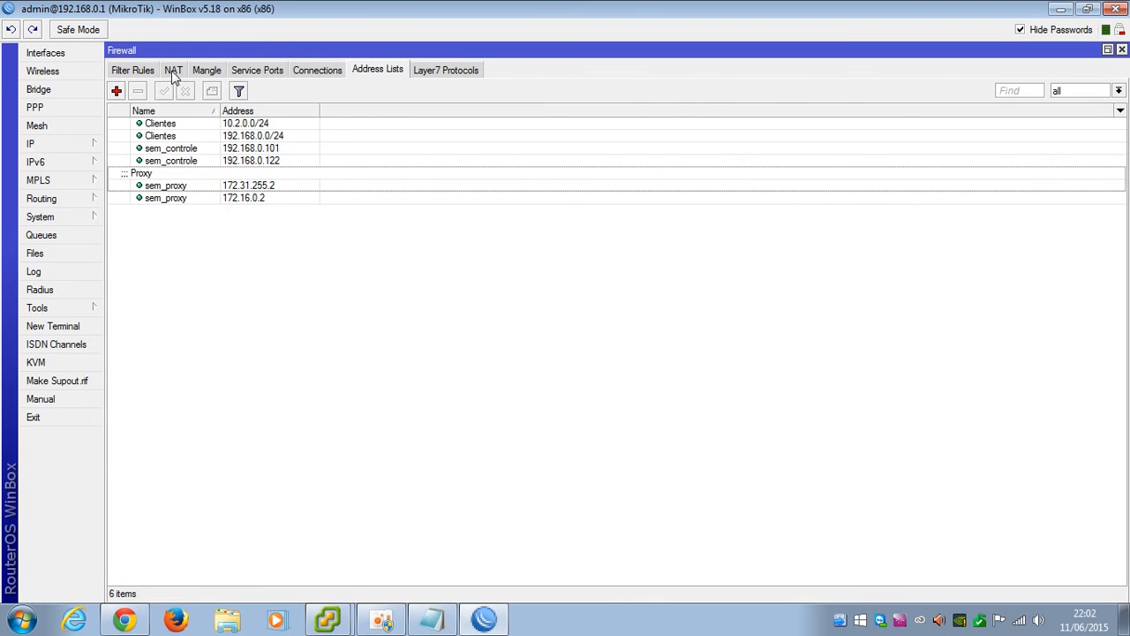
# Show the Mangle rules and look over the first two REDIRECT SQUID rules
pyautogui.click(172, 76)
pyautogui.click(199, 74)
pyautogui.click(176, 76)
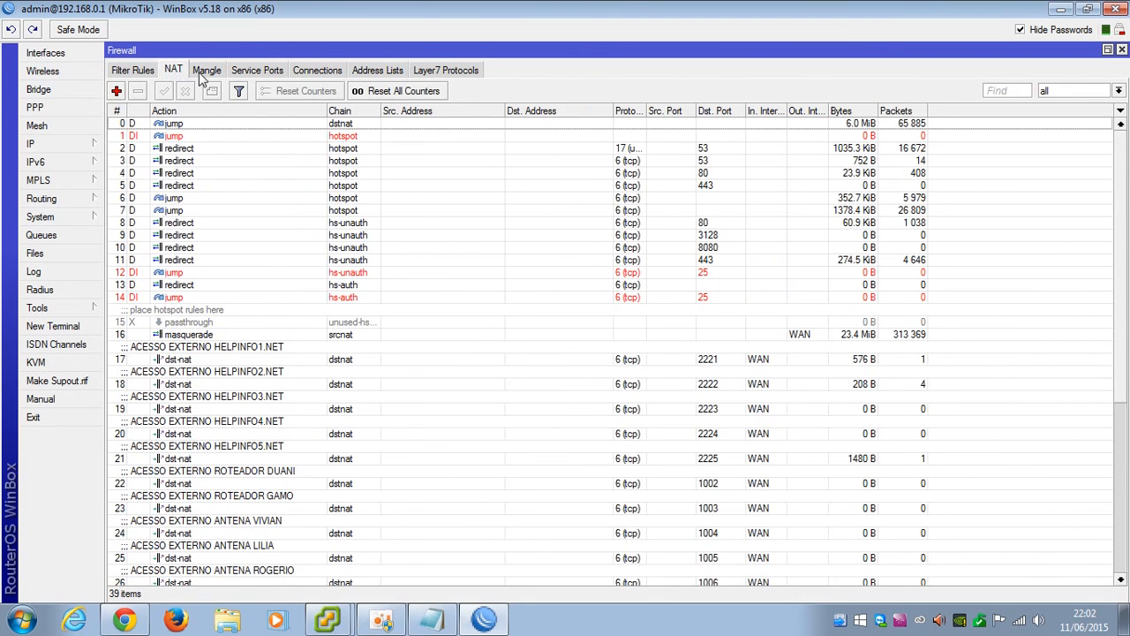
pyautogui.click(205, 76)
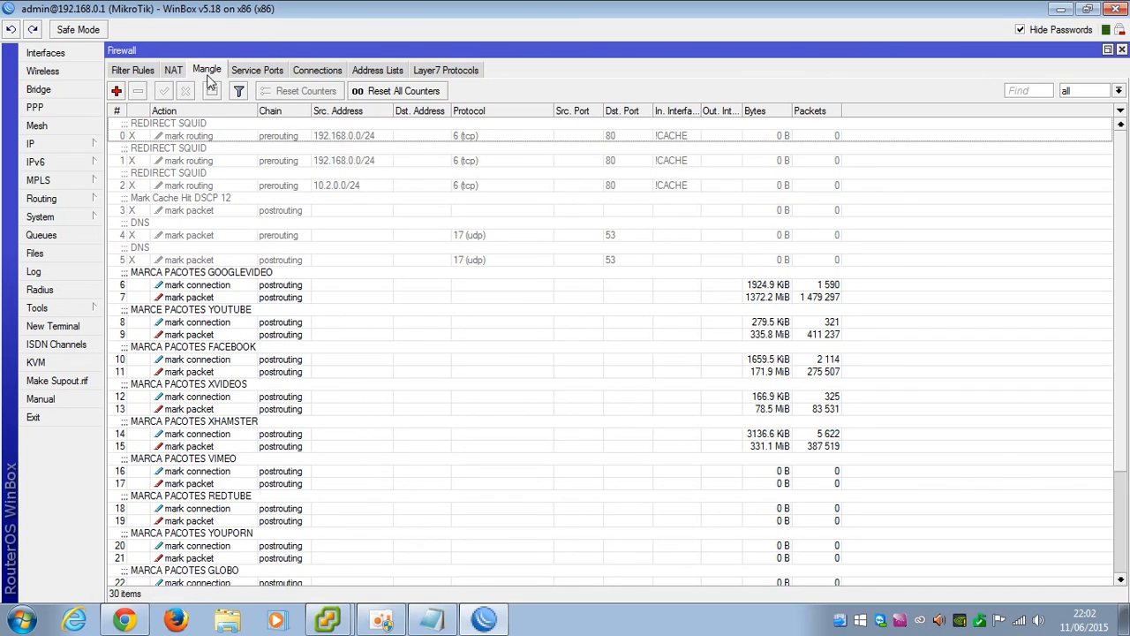
pyautogui.click(189, 136)
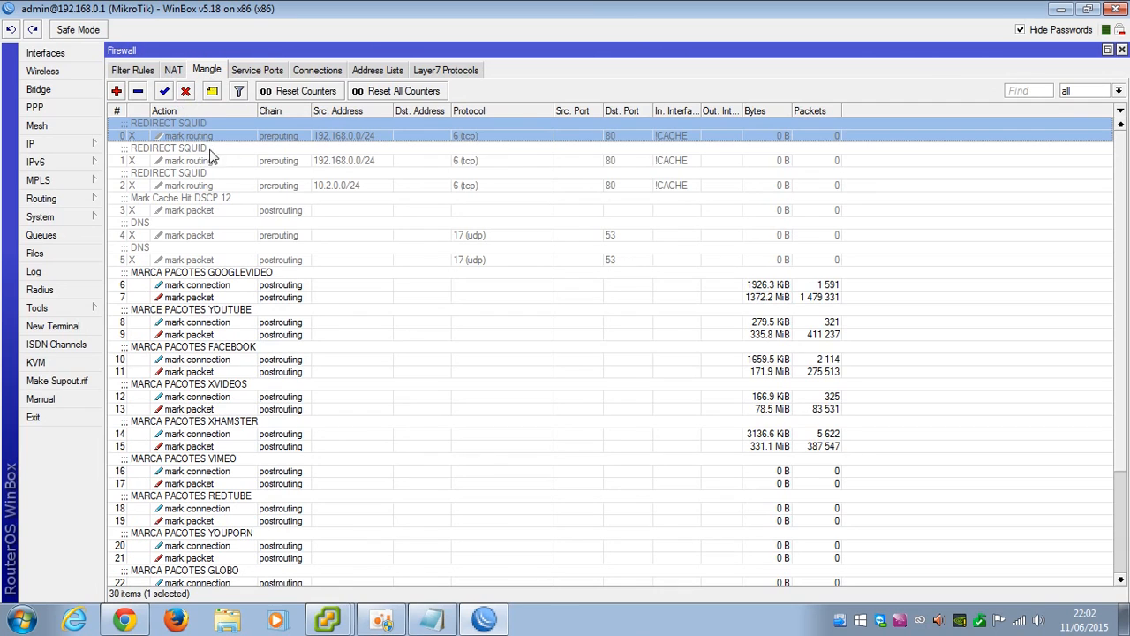
pyautogui.click(254, 150)
pyautogui.click(177, 138)
# In rule 0, set the Advanced destination address list to !sem_proxy
pyautogui.doubleClick(179, 138)
pyautogui.click(325, 107)
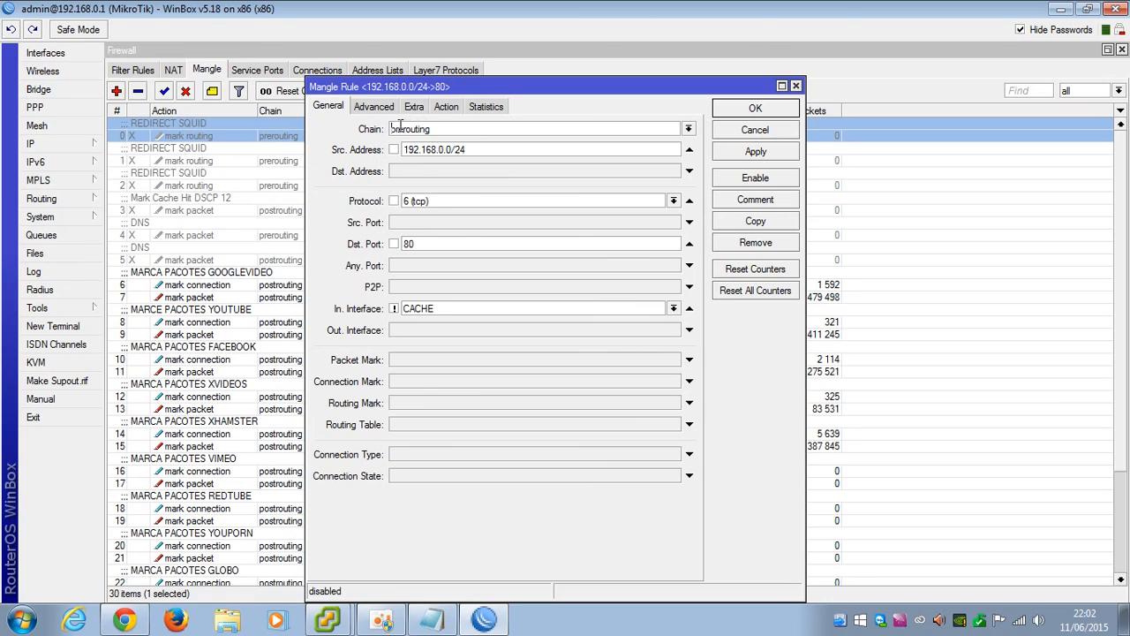
pyautogui.moveTo(505, 152); pyautogui.dragTo(406, 145)
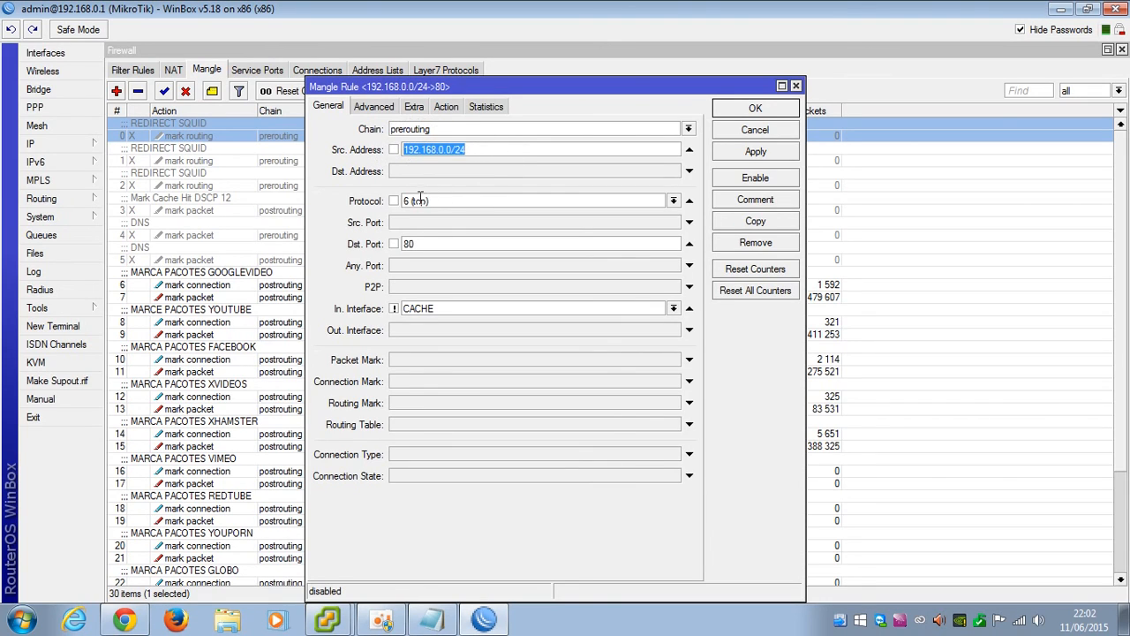
pyautogui.moveTo(426, 243); pyautogui.dragTo(397, 244)
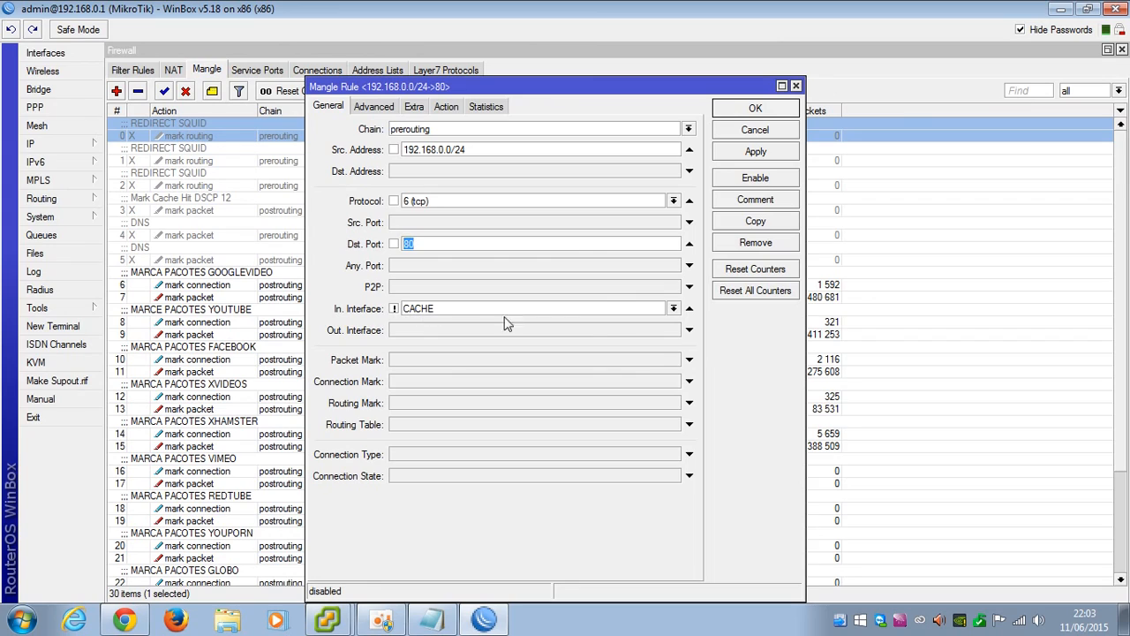
pyautogui.click(393, 309)
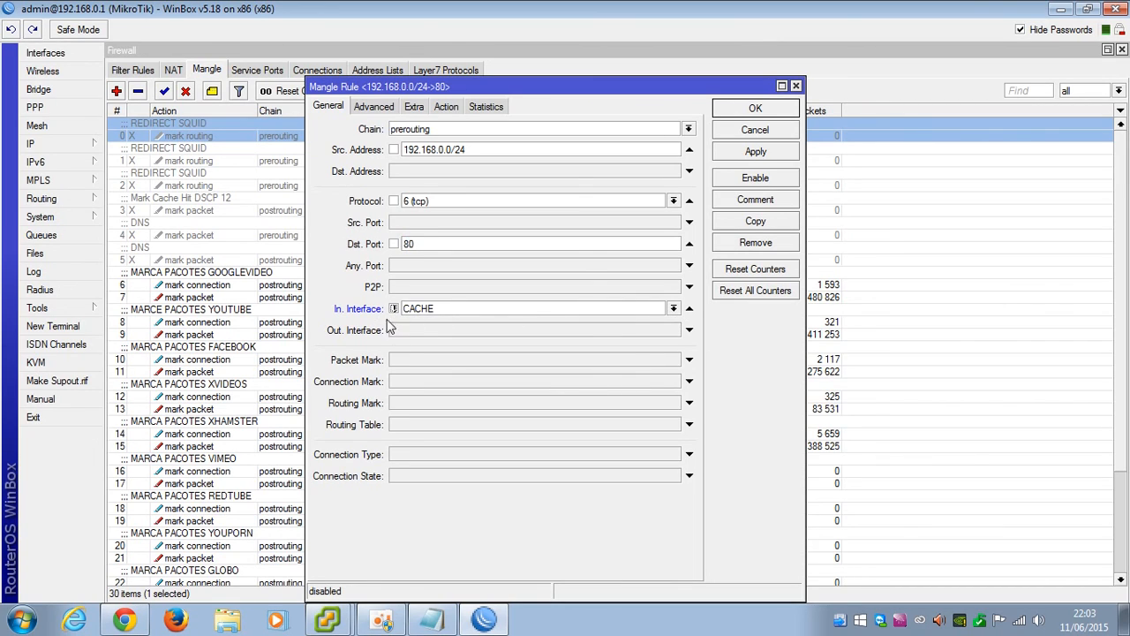
pyautogui.click(378, 107)
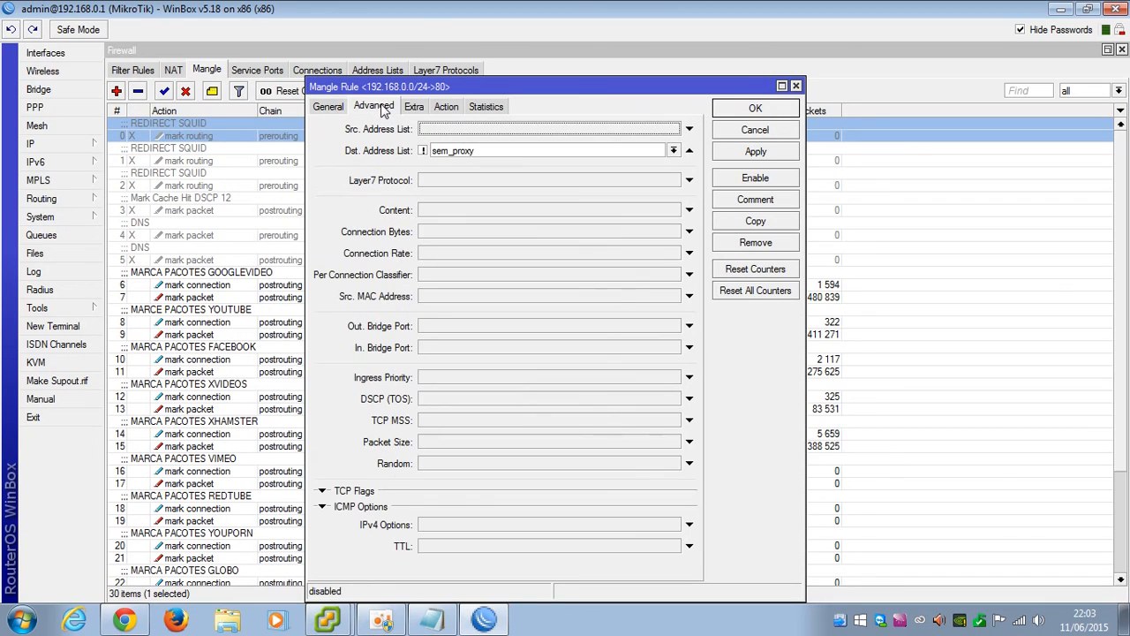
pyautogui.click(423, 151)
pyautogui.click(550, 157)
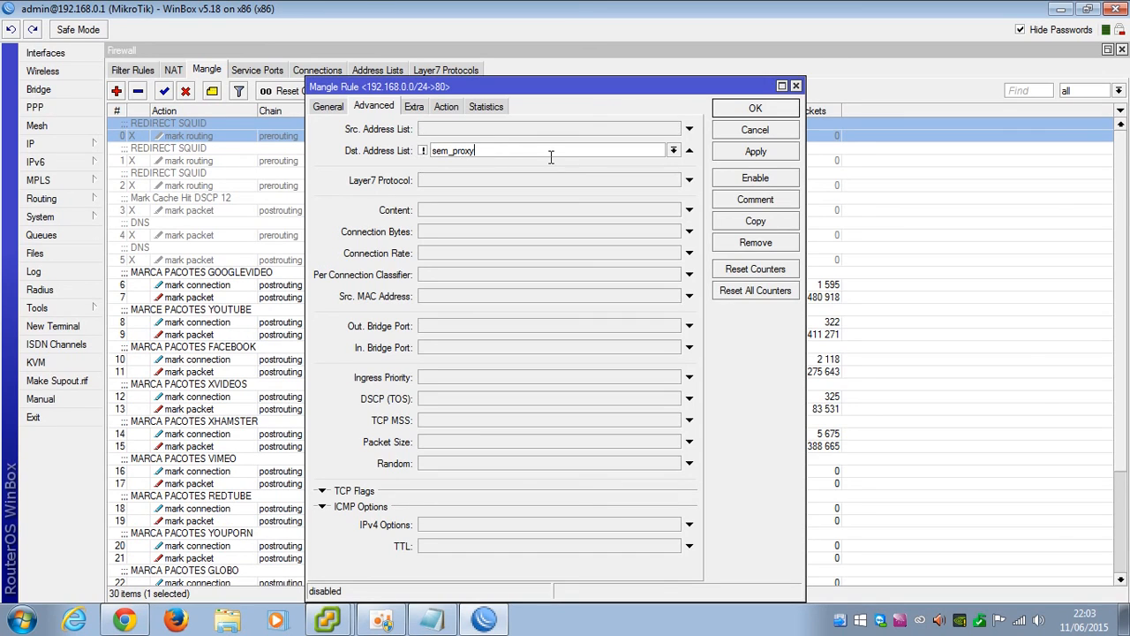
pyautogui.click(675, 152)
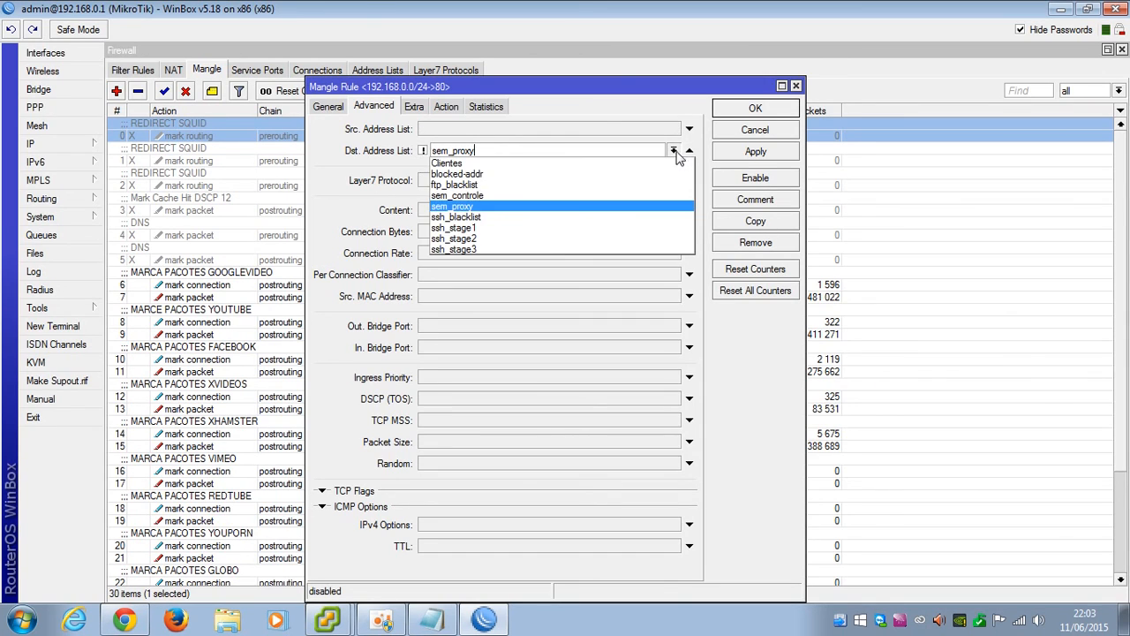
pyautogui.click(474, 207)
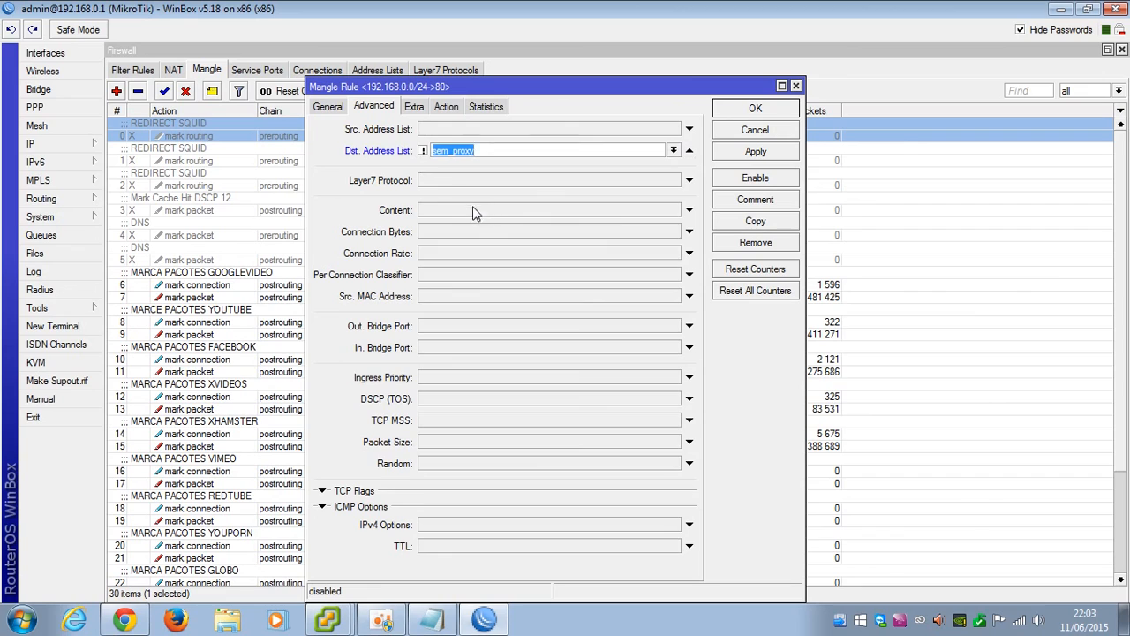
# Leave rule 0's Extra hotspot condition at auth
pyautogui.click(414, 106)
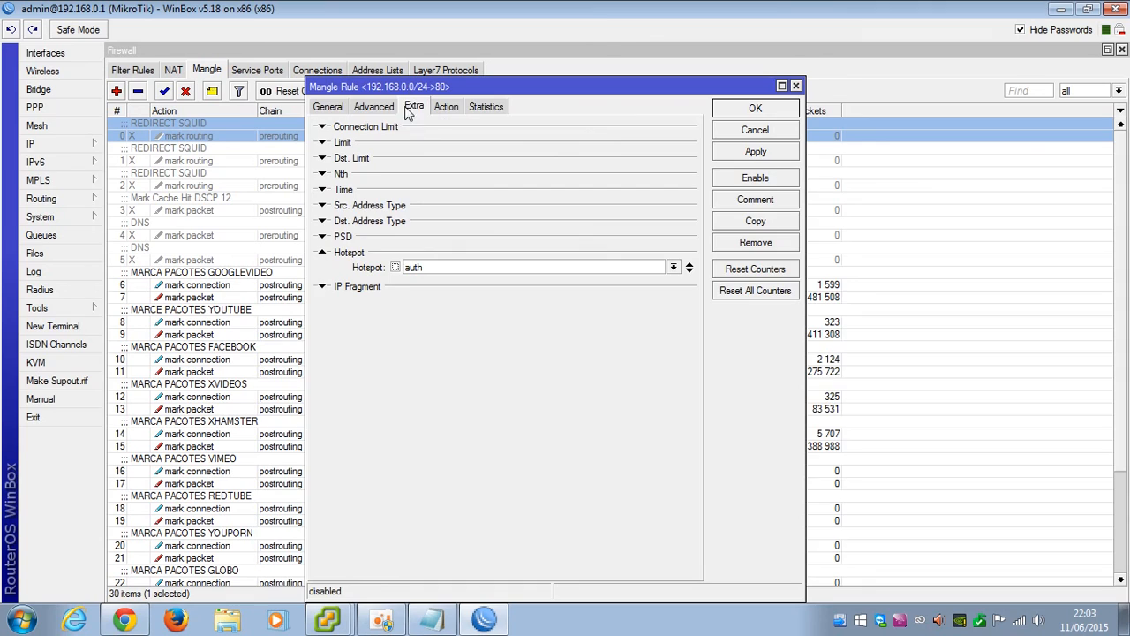
pyautogui.moveTo(412, 88); pyautogui.dragTo(515, 88)
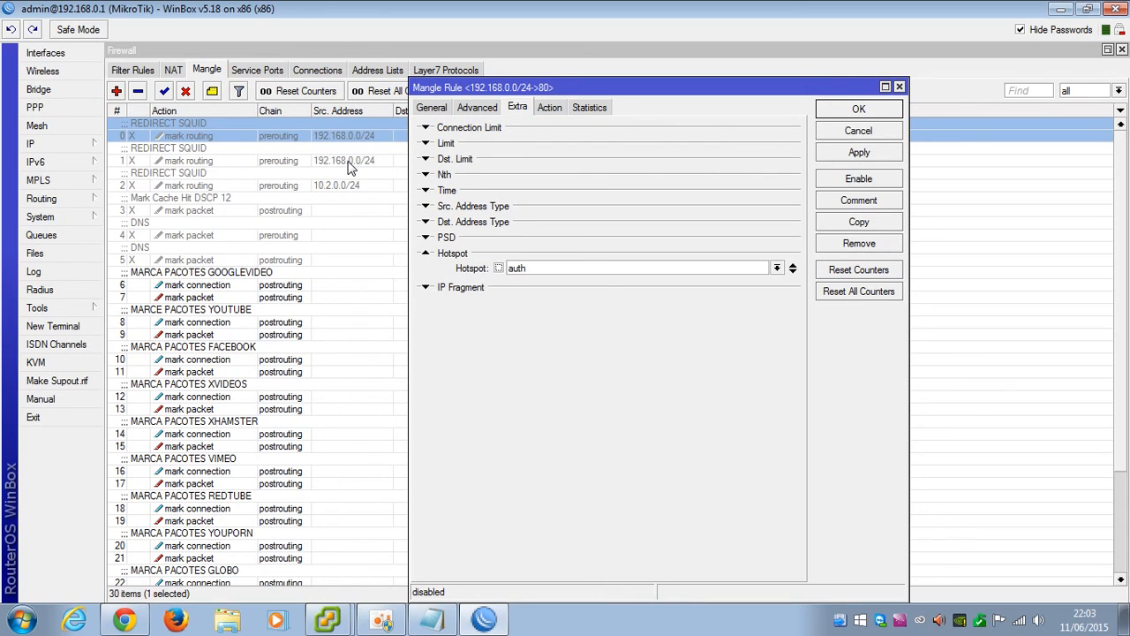
pyautogui.click(793, 275)
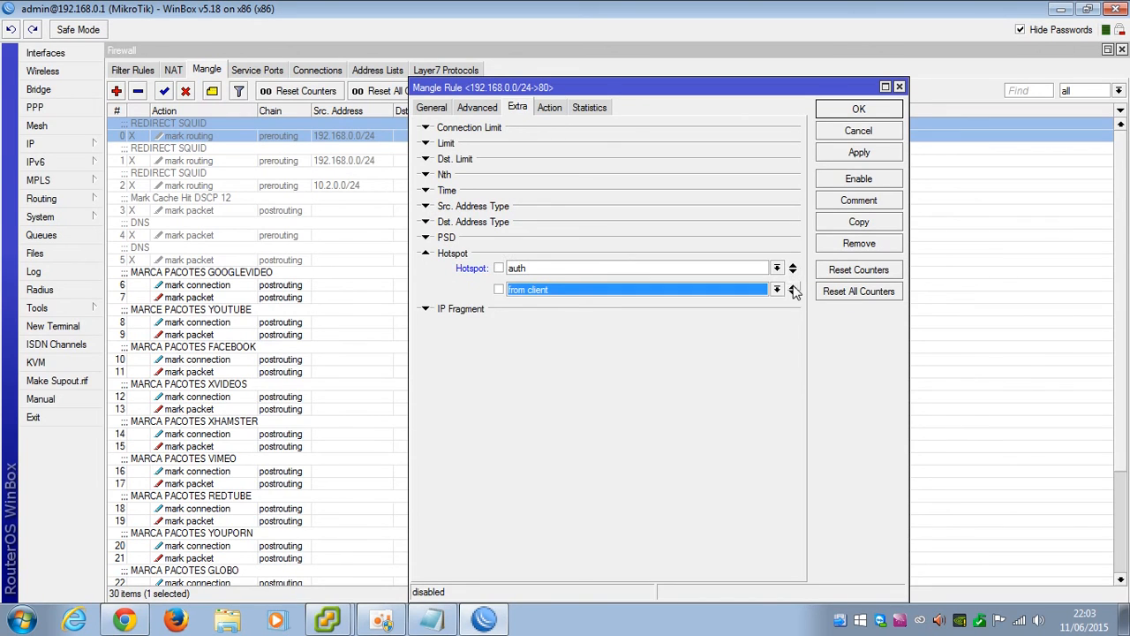
pyautogui.click(793, 285)
pyautogui.click(793, 267)
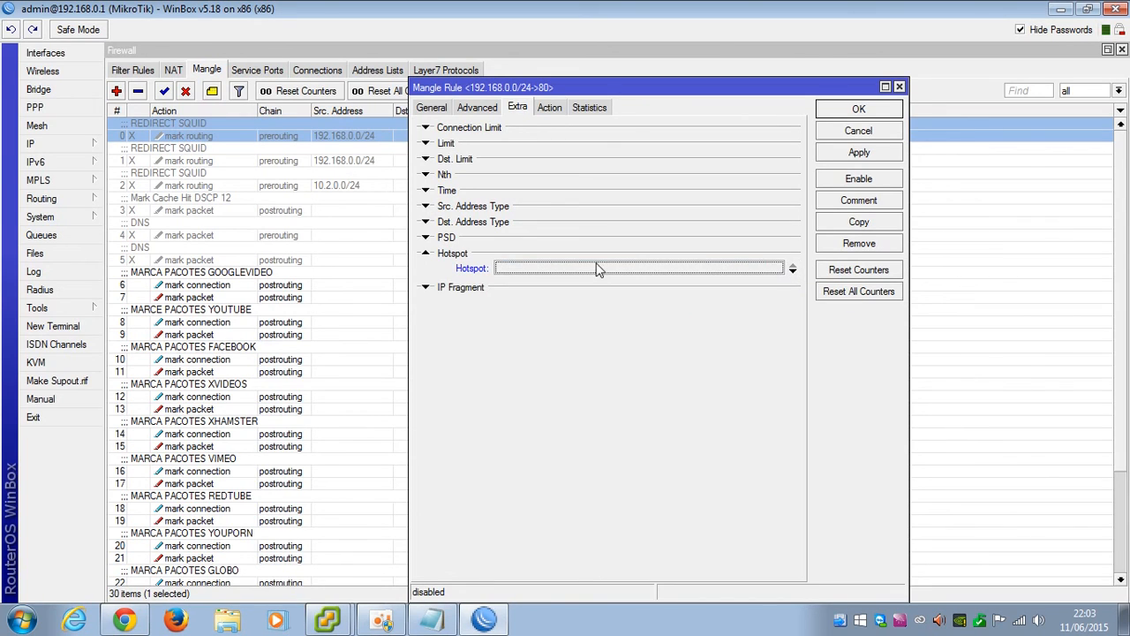
pyautogui.click(793, 273)
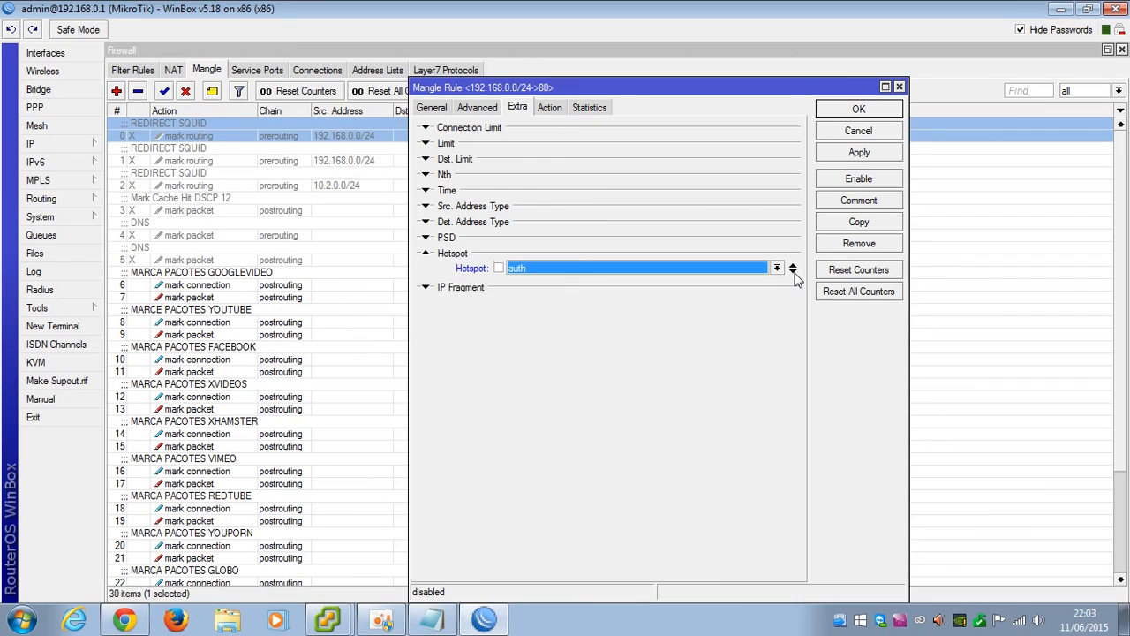
# Set rule 0's action to mark routing with route_cache and save it
pyautogui.click(549, 111)
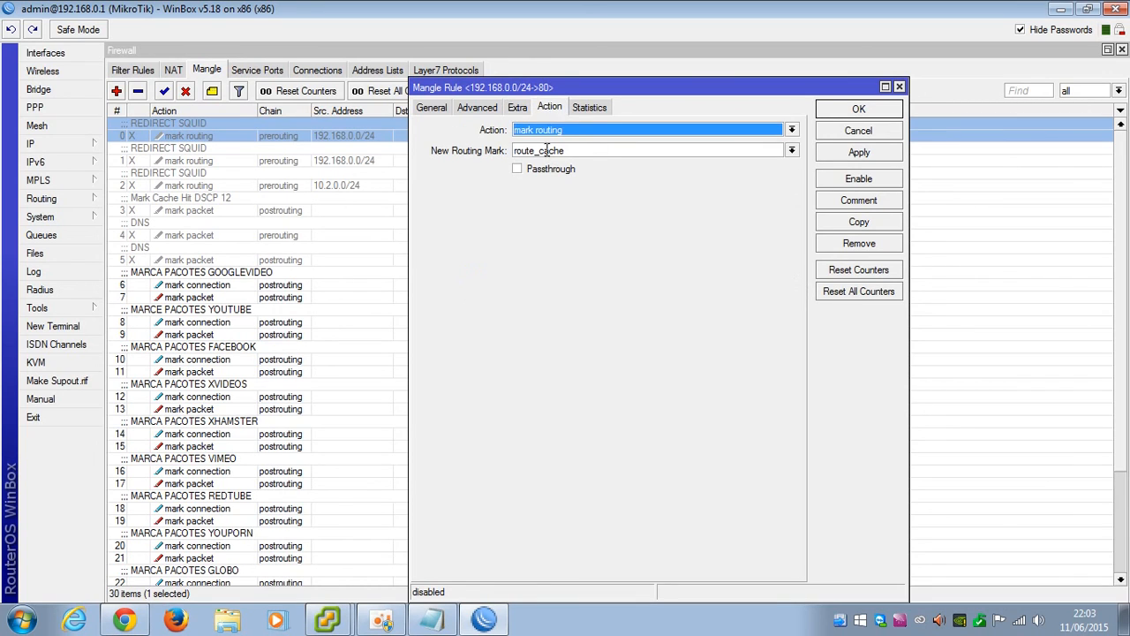
pyautogui.click(541, 132)
pyautogui.click(791, 150)
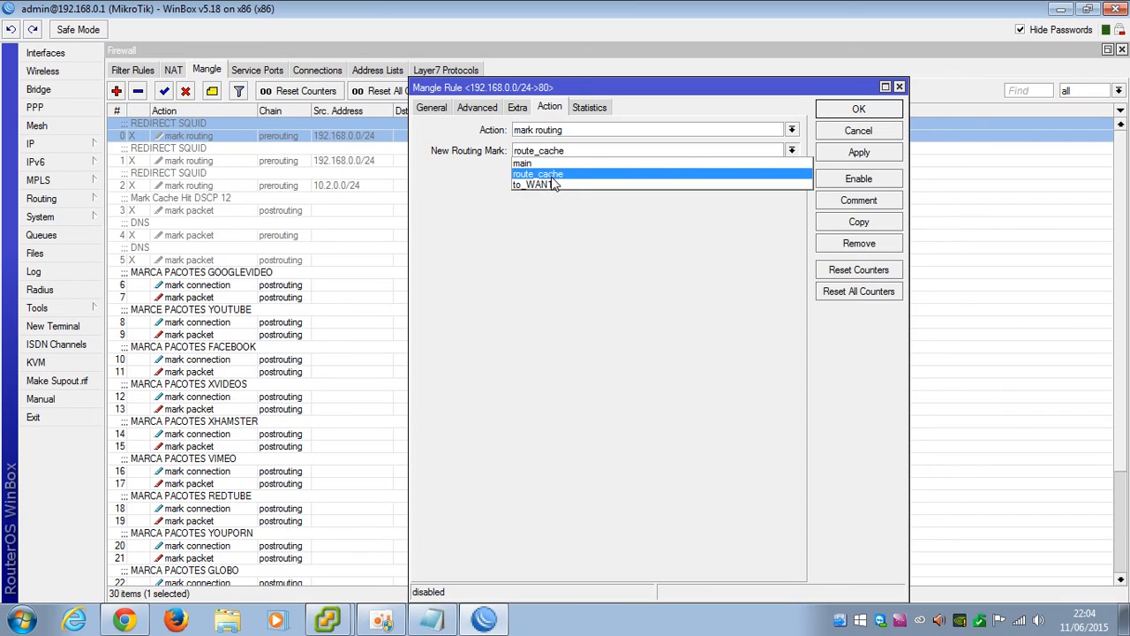
pyautogui.click(552, 177)
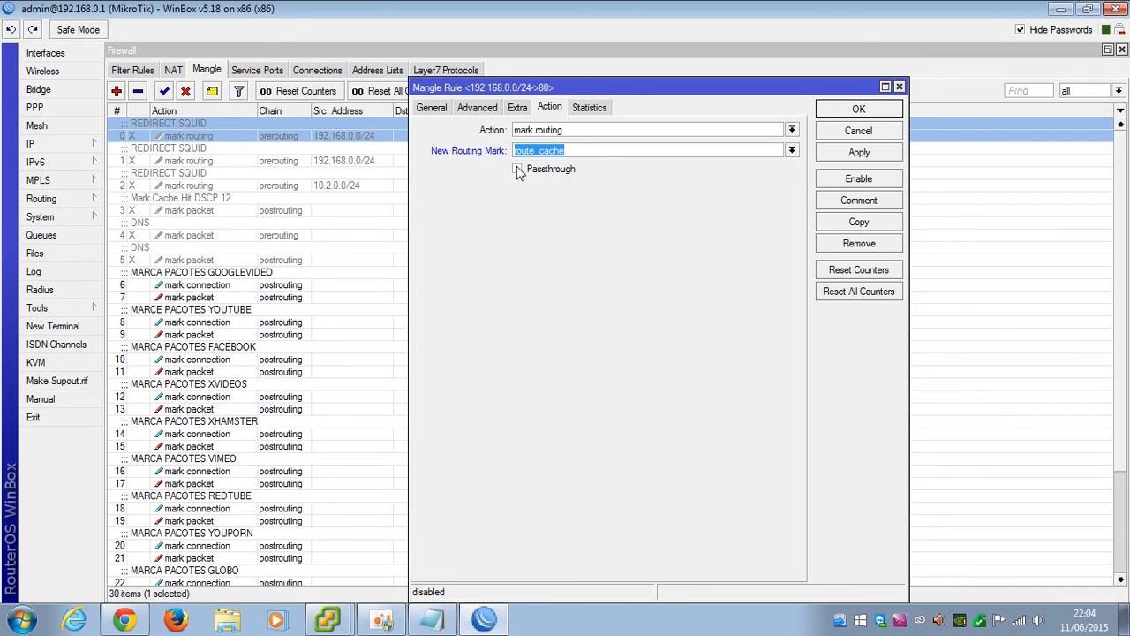
pyautogui.click(870, 153)
pyautogui.click(856, 113)
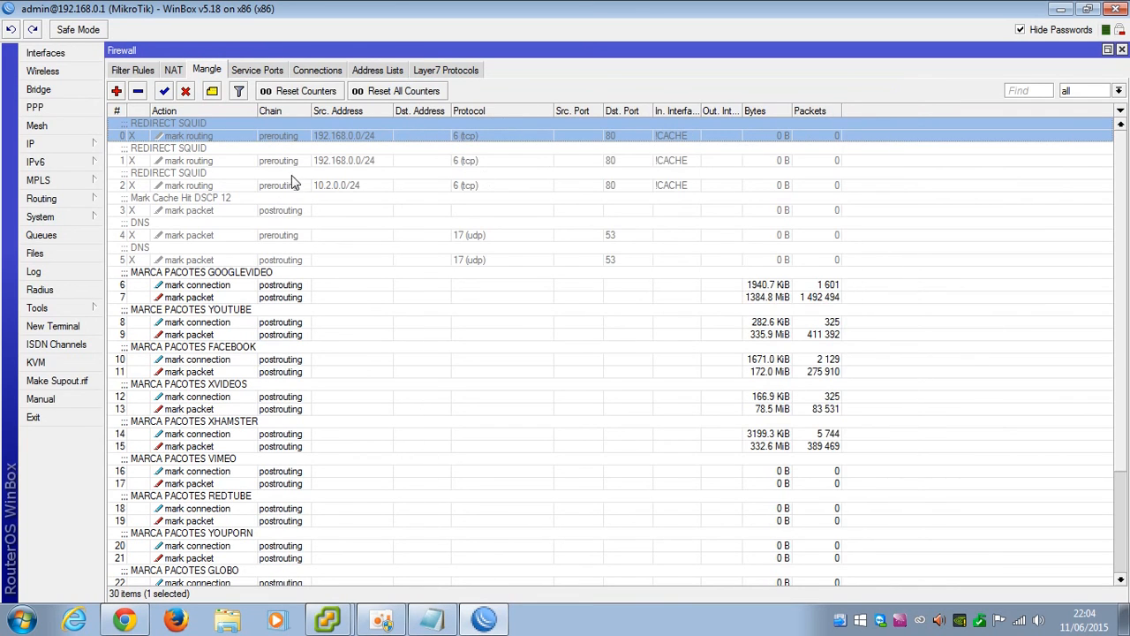
# Enable REDIRECT SQUID mangle rules 0 and 1, then open a new Chrome tab
pyautogui.click(164, 91)
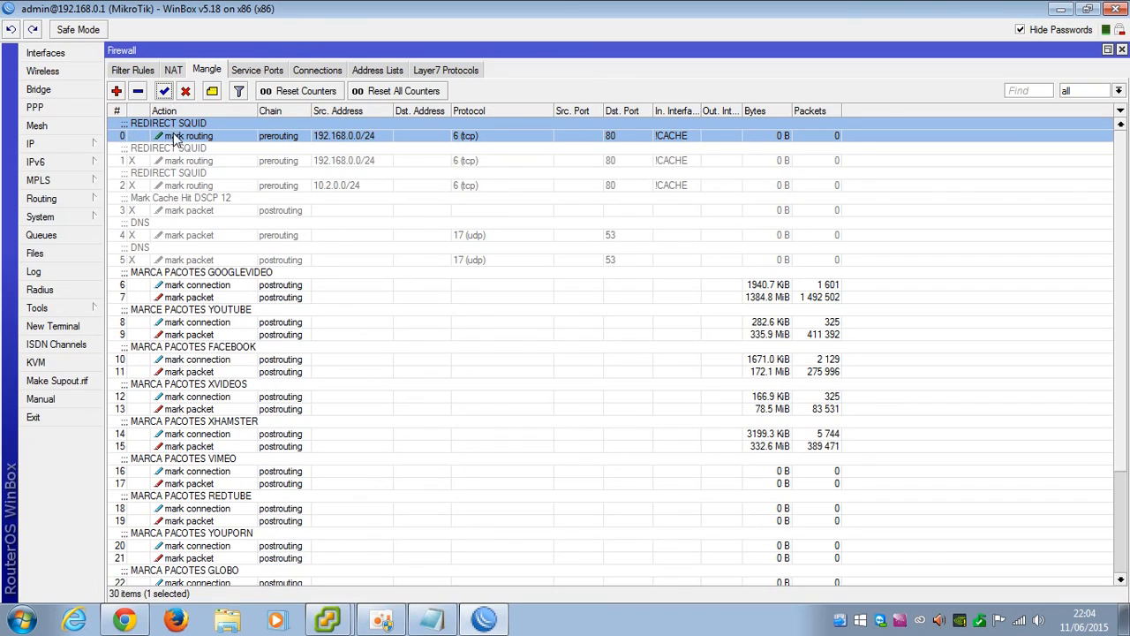
pyautogui.click(246, 164)
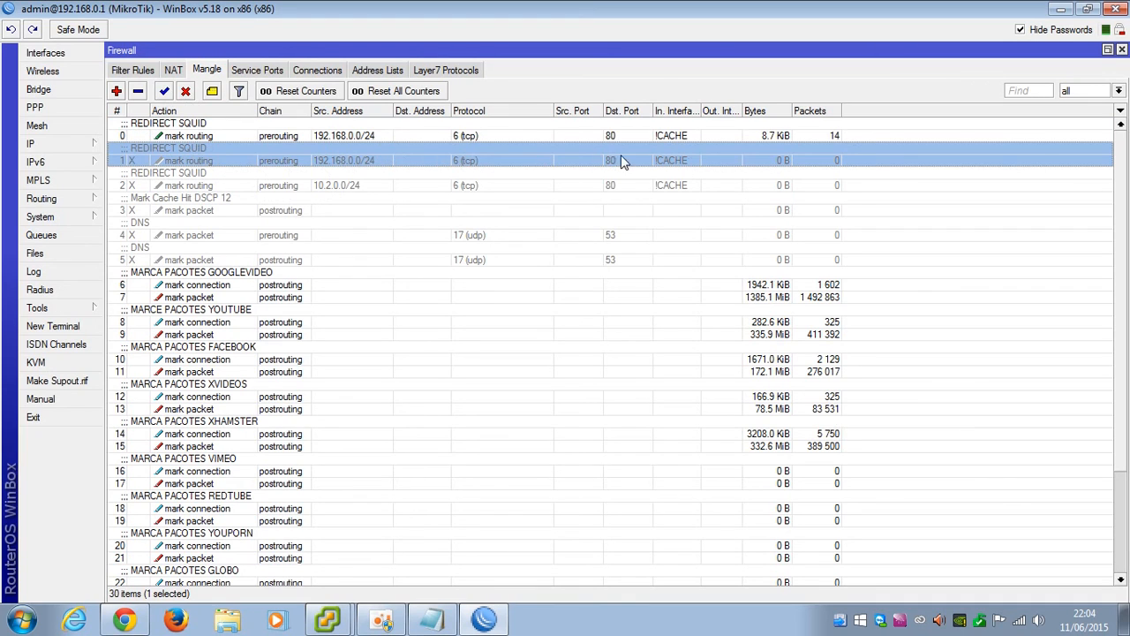
pyautogui.click(165, 91)
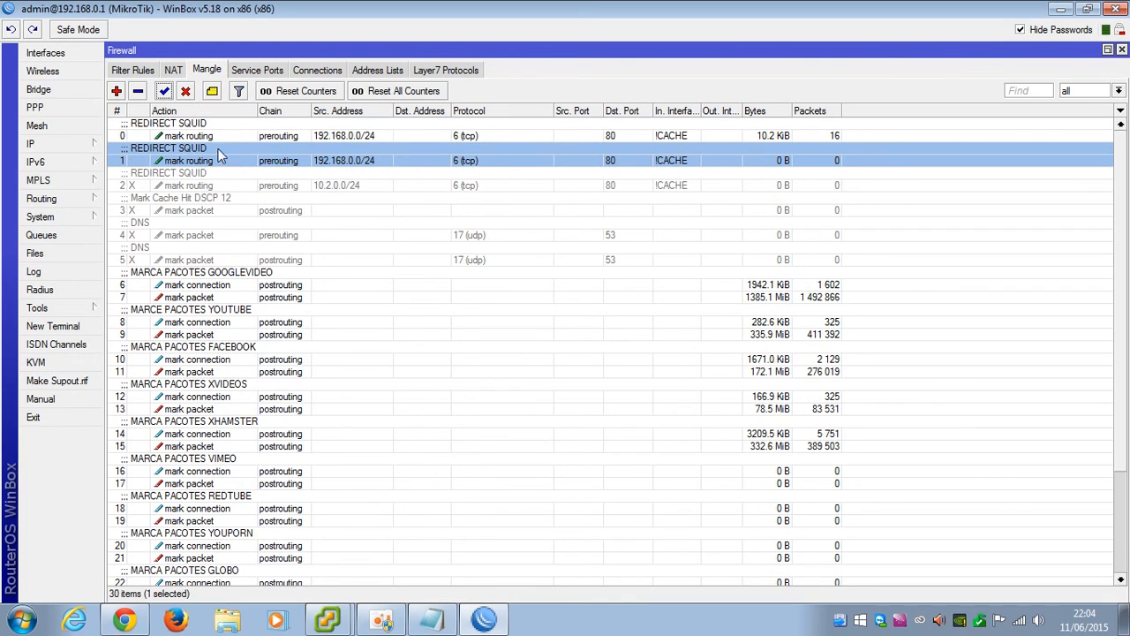
pyautogui.click(124, 620)
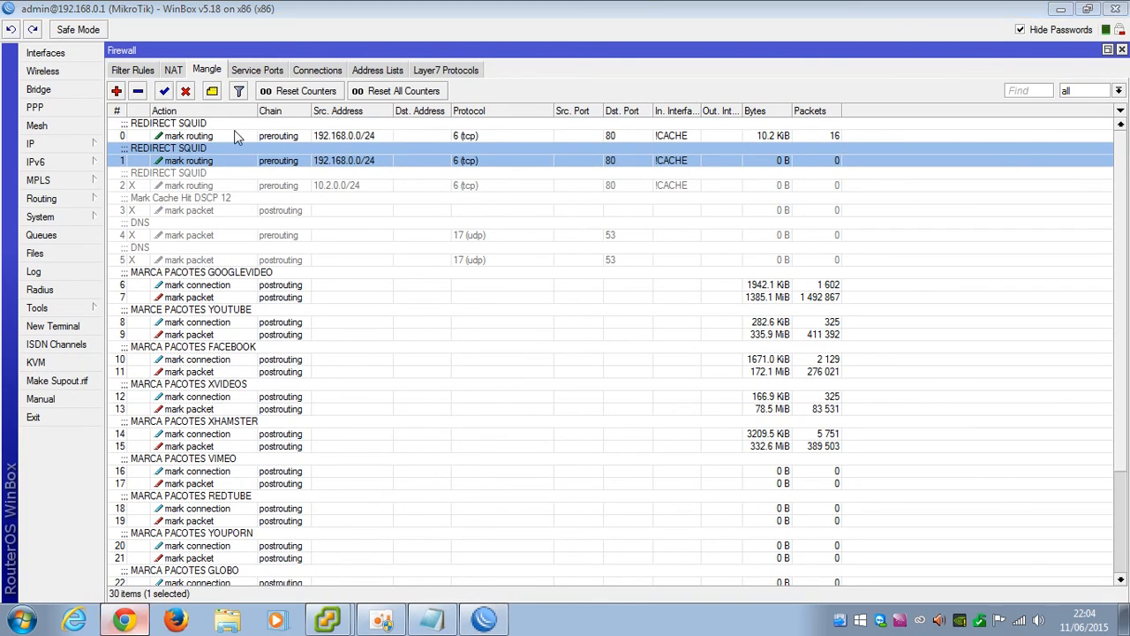
pyautogui.click(349, 18)
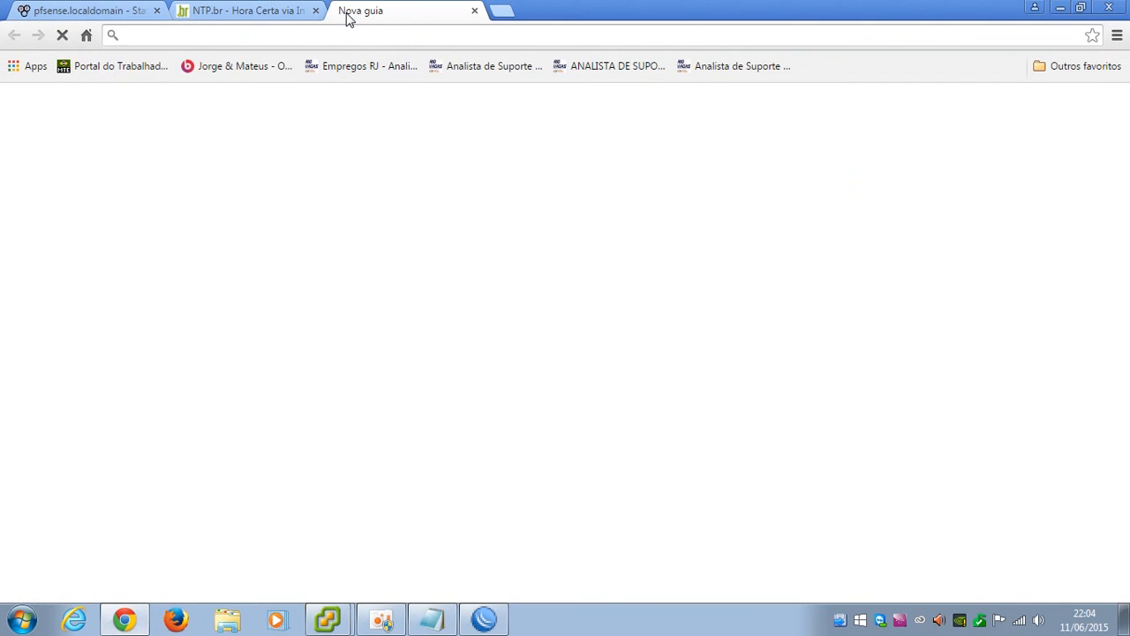
# Load uol.com.br in Chrome to generate web traffic, then return to WinBox's Mangle list
pyautogui.write('uol.co')
pyautogui.press('Return')
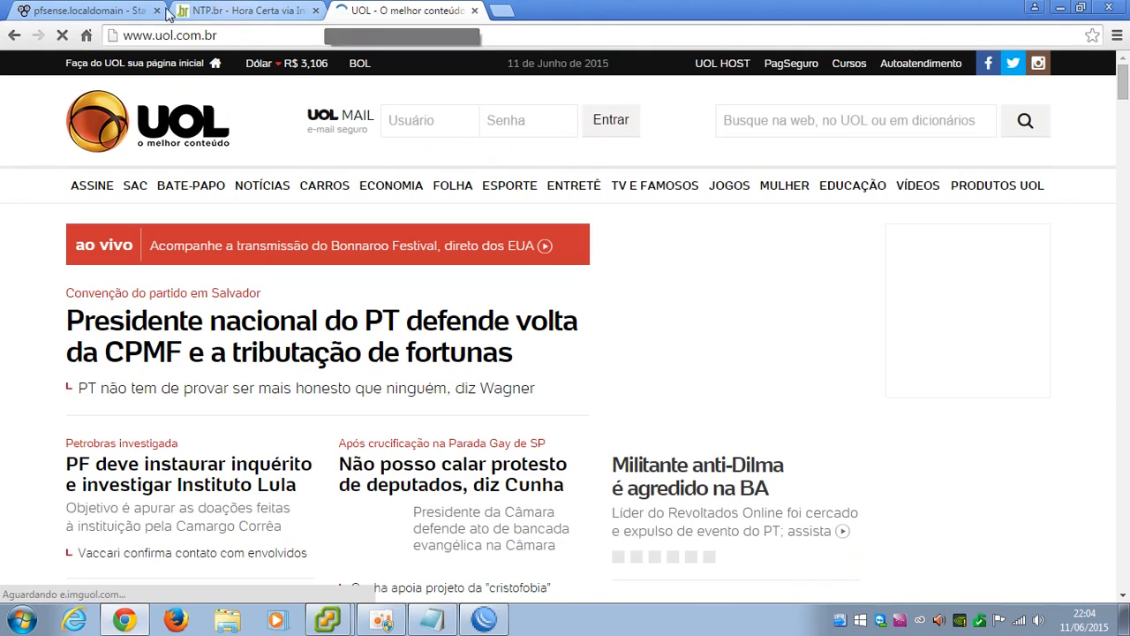
pyautogui.click(124, 11)
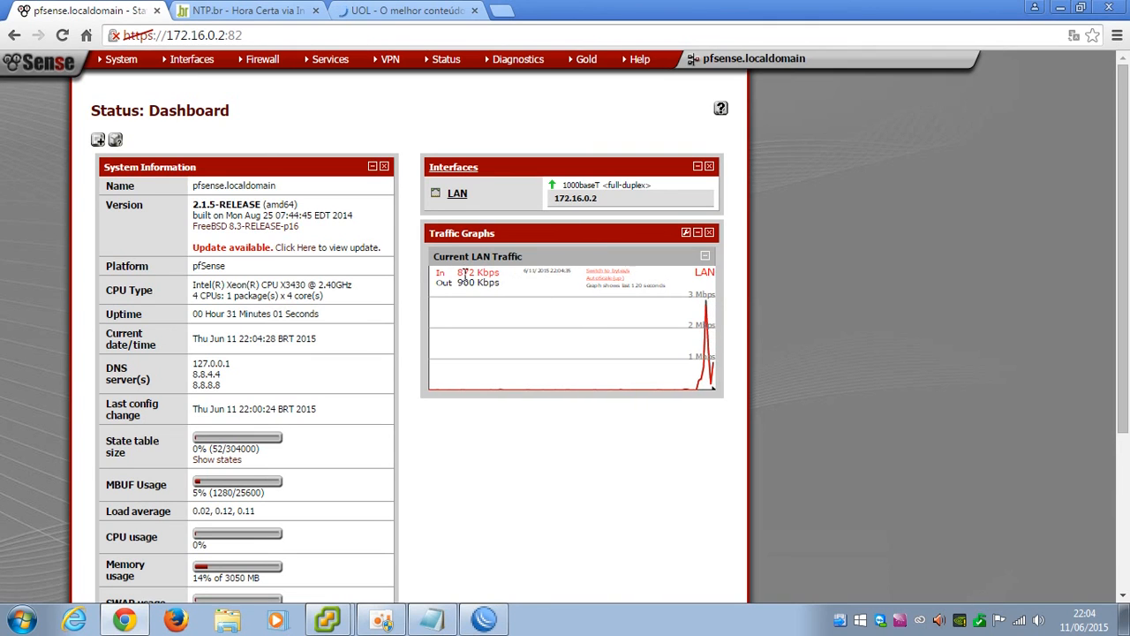
pyautogui.click(400, 9)
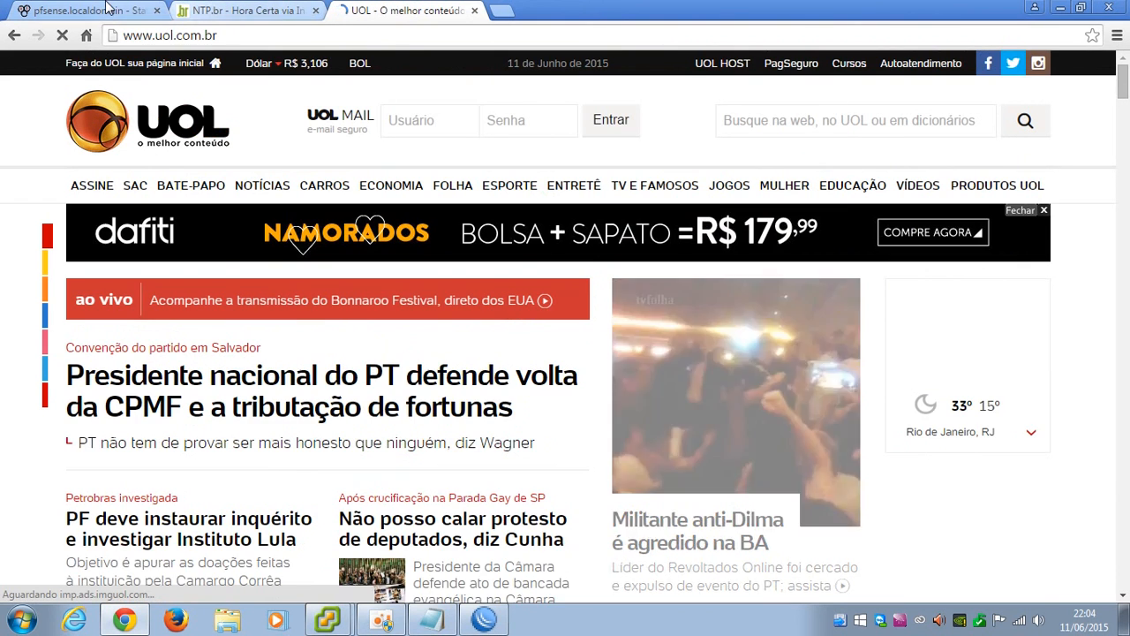
pyautogui.click(83, 9)
pyautogui.click(483, 618)
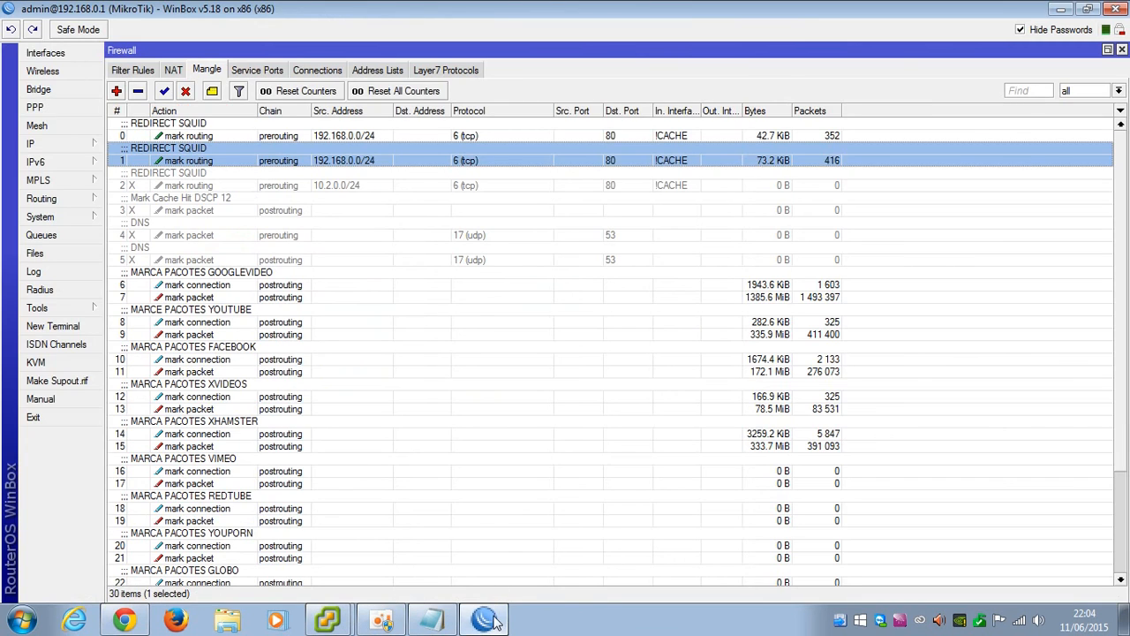
# Open mangle rule 2 and review its 10.2.0.0/24 source and Extra hotspot options
pyautogui.click(185, 186)
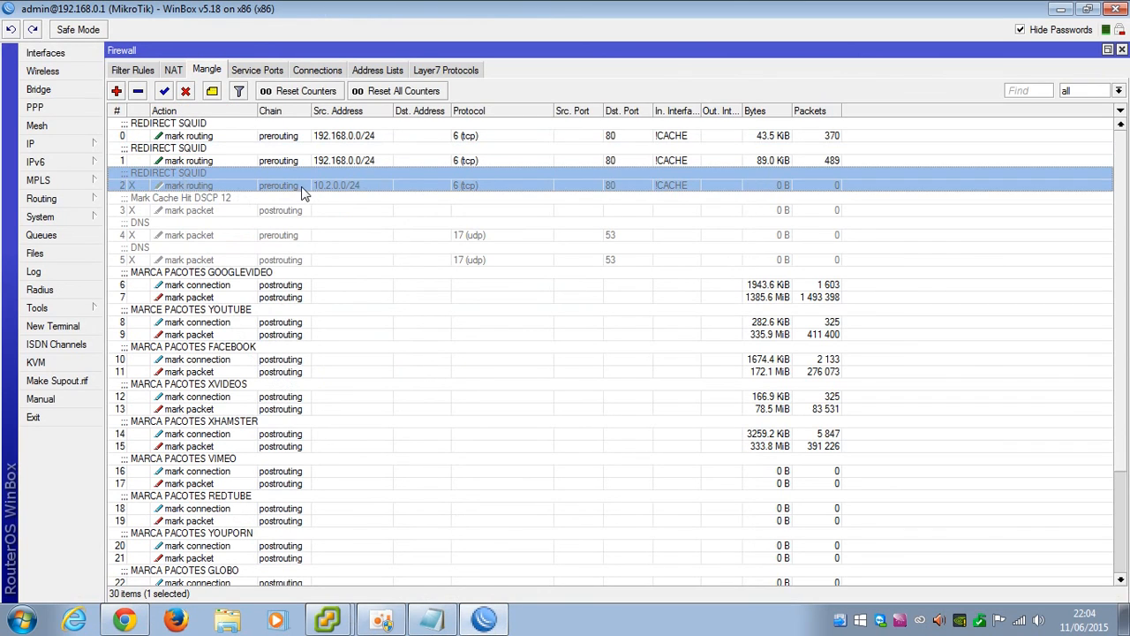
pyautogui.doubleClick(300, 188)
pyautogui.click(434, 107)
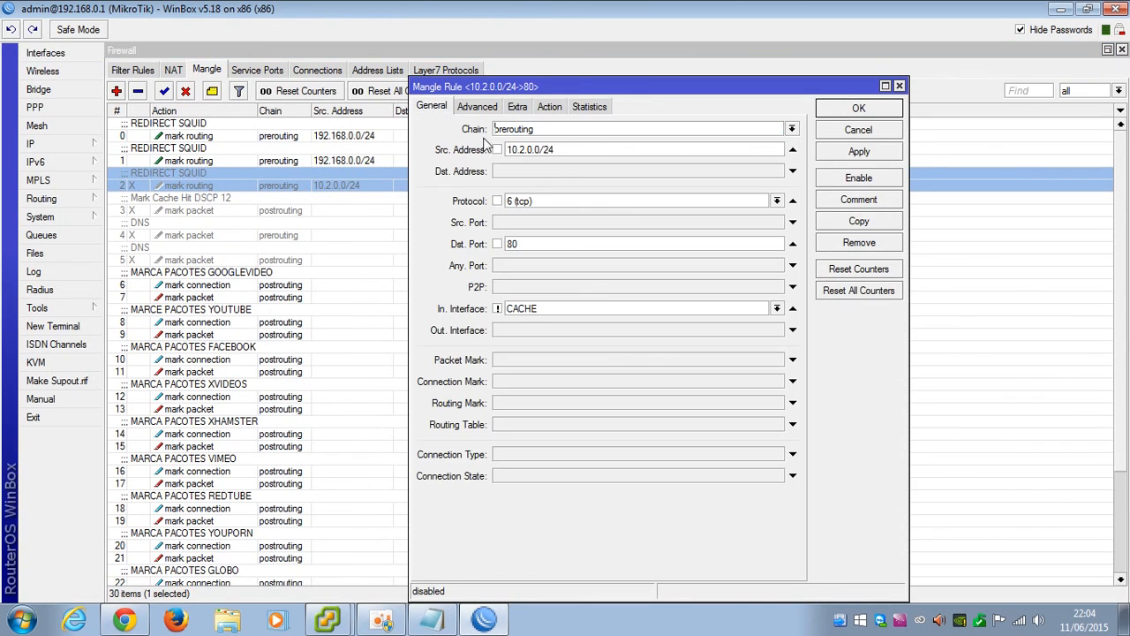
pyautogui.moveTo(509, 149); pyautogui.dragTo(583, 150)
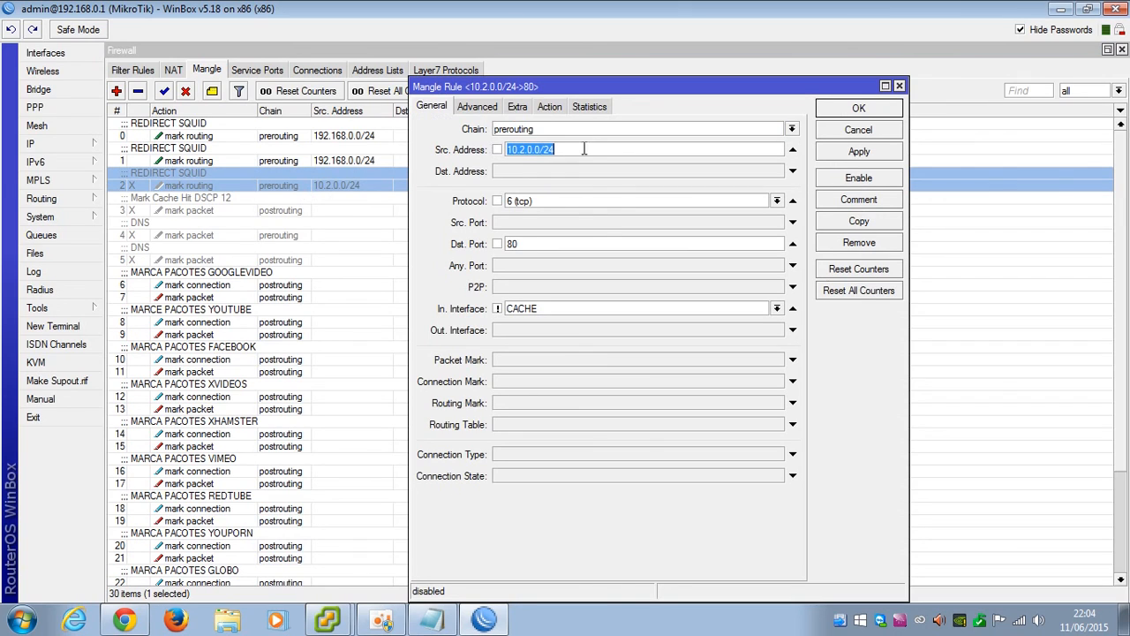
pyautogui.click(517, 107)
pyautogui.click(550, 107)
pyautogui.click(518, 106)
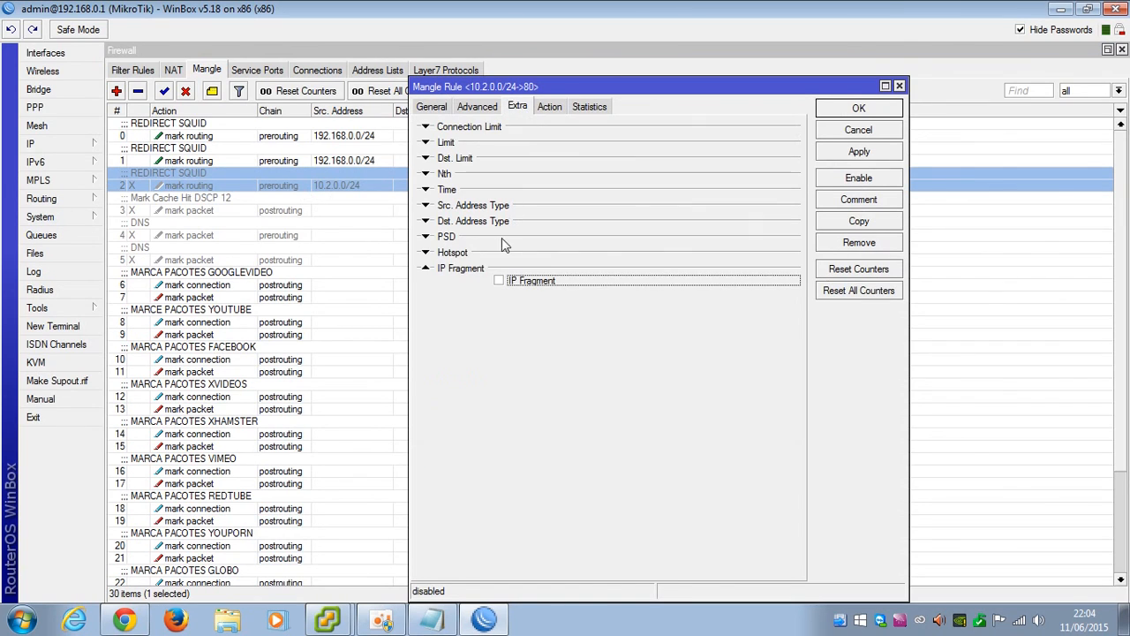
pyautogui.click(428, 253)
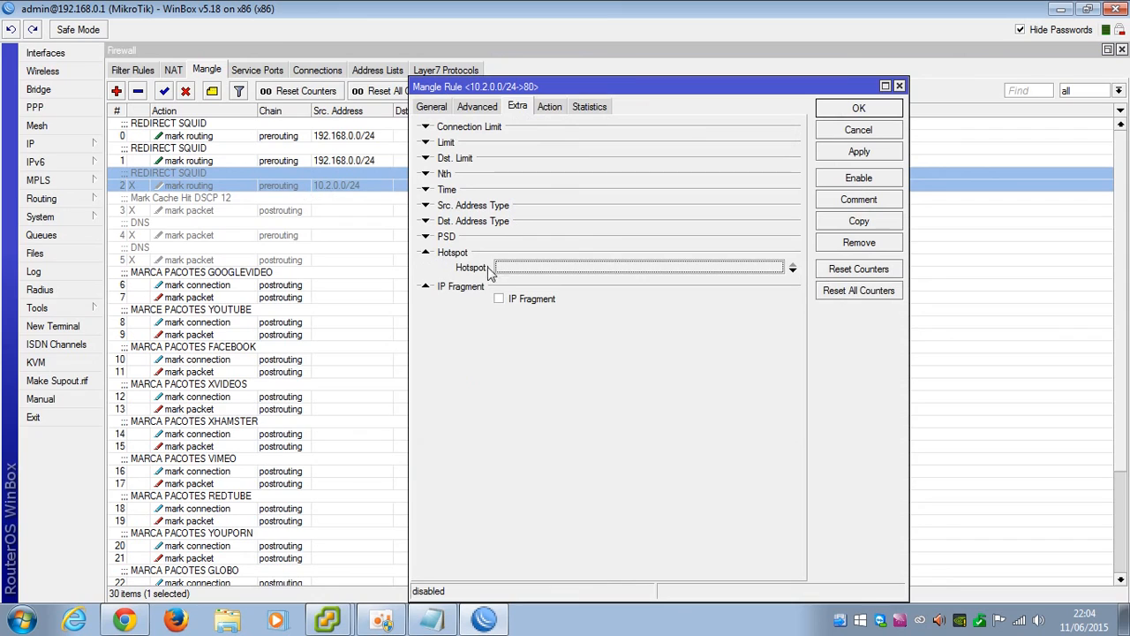
pyautogui.click(443, 255)
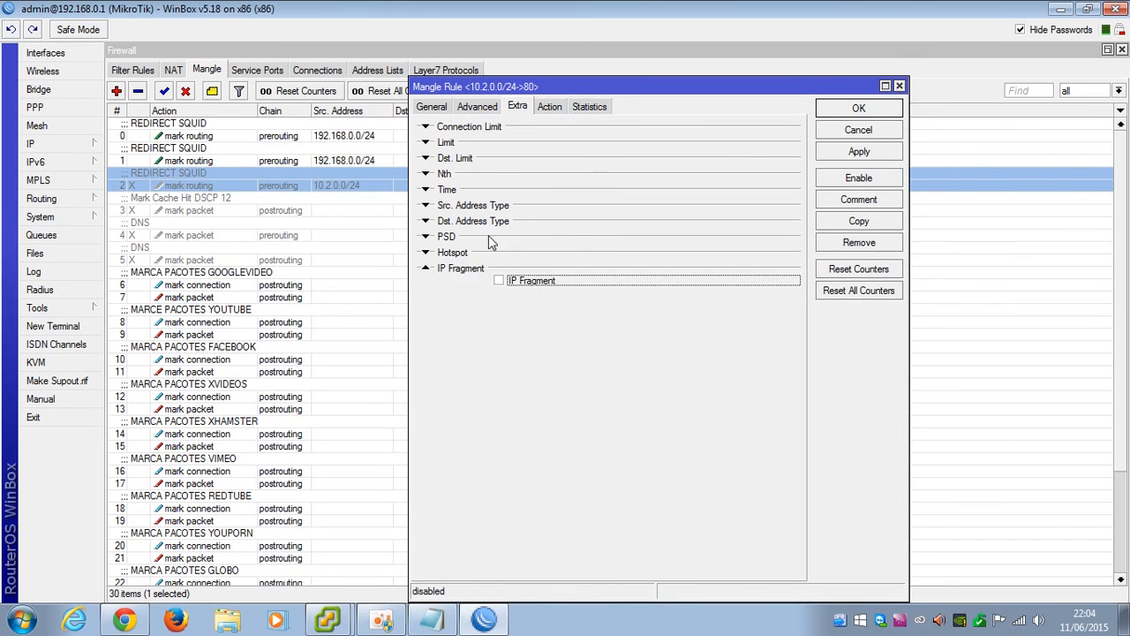
pyautogui.click(433, 107)
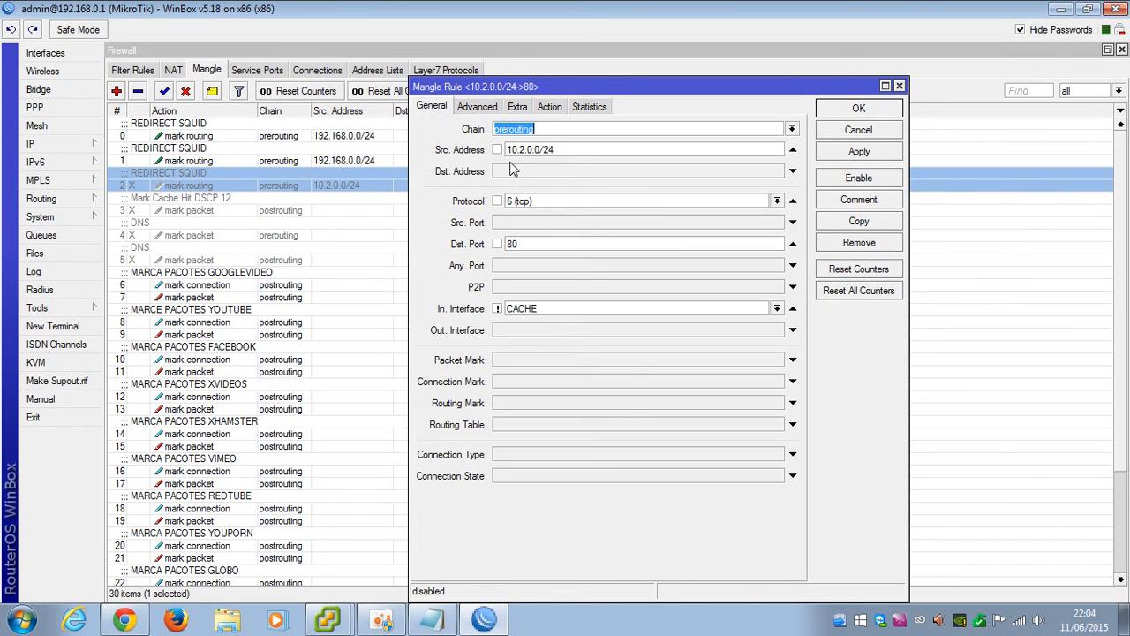
# Save and enable the 10.2.0.0/24 REDIRECT SQUID rule, then check all three rules' counters
pyautogui.click(849, 152)
pyautogui.click(839, 111)
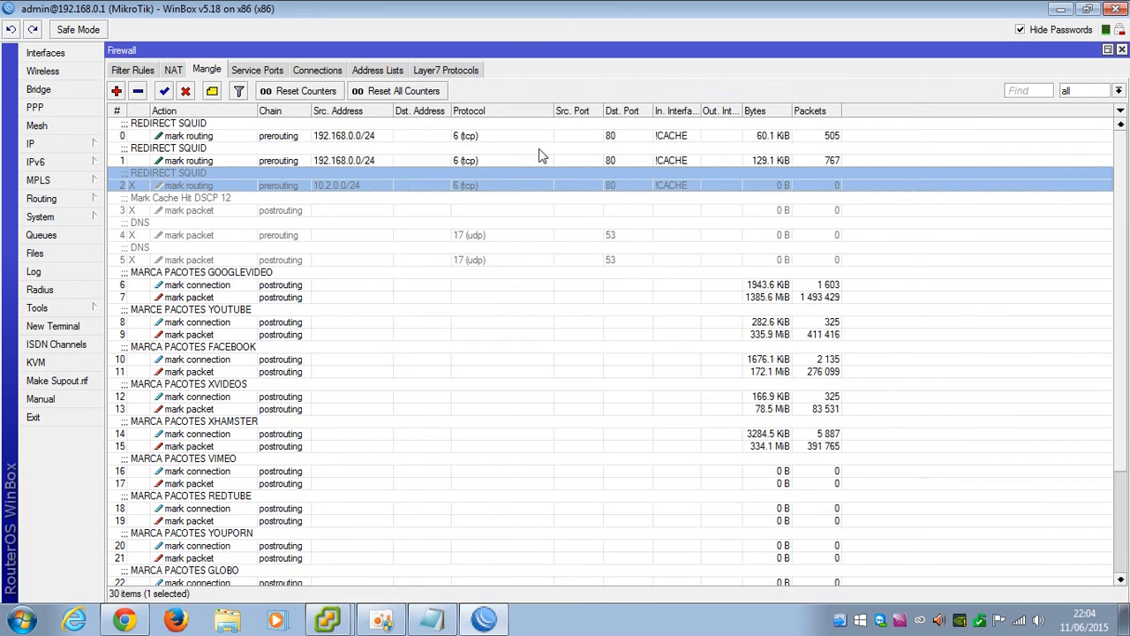
pyautogui.click(163, 91)
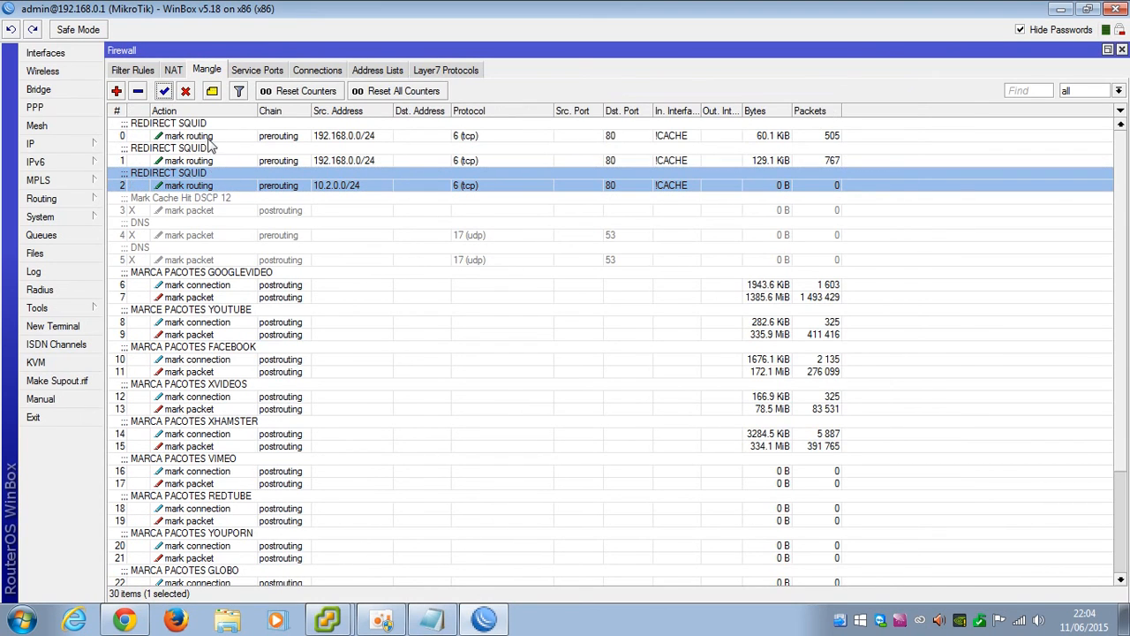
pyautogui.click(217, 138)
pyautogui.click(221, 160)
pyautogui.click(209, 183)
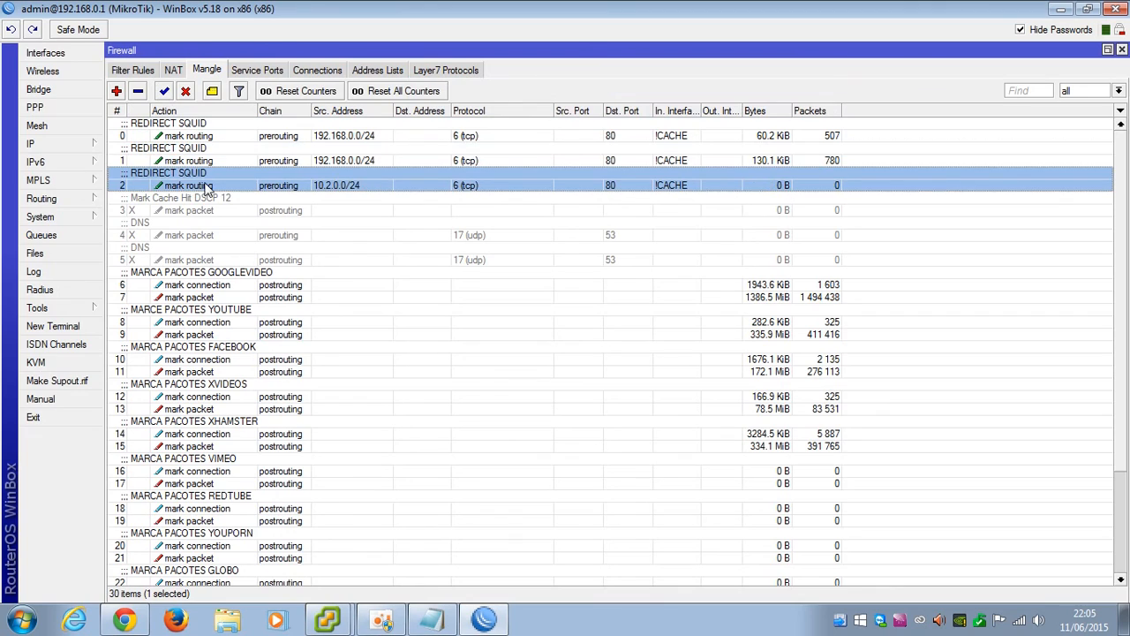
pyautogui.click(206, 128)
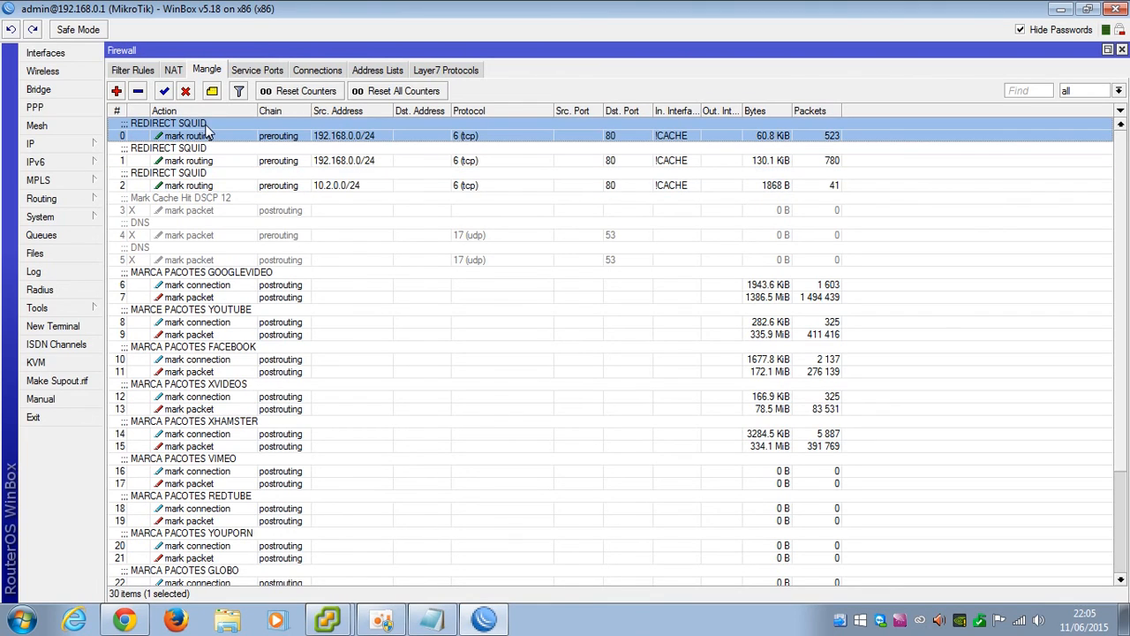
pyautogui.click(174, 73)
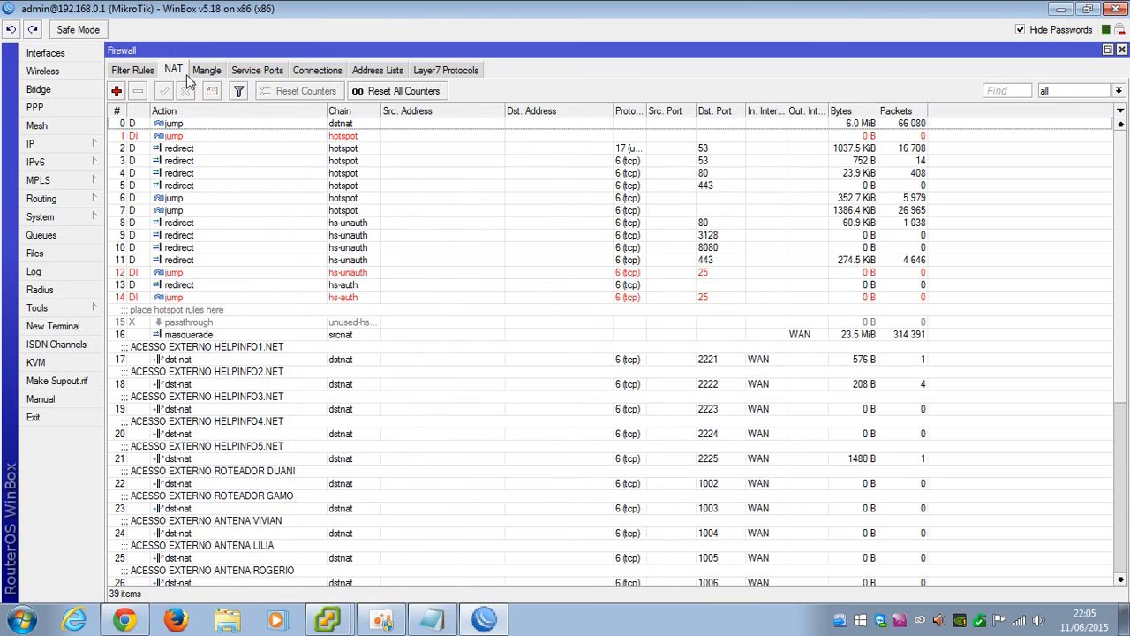
# Remove and restore WAN as out-interface on srcnat masquerade rule 16
pyautogui.click(815, 333)
pyautogui.doubleClick(815, 333)
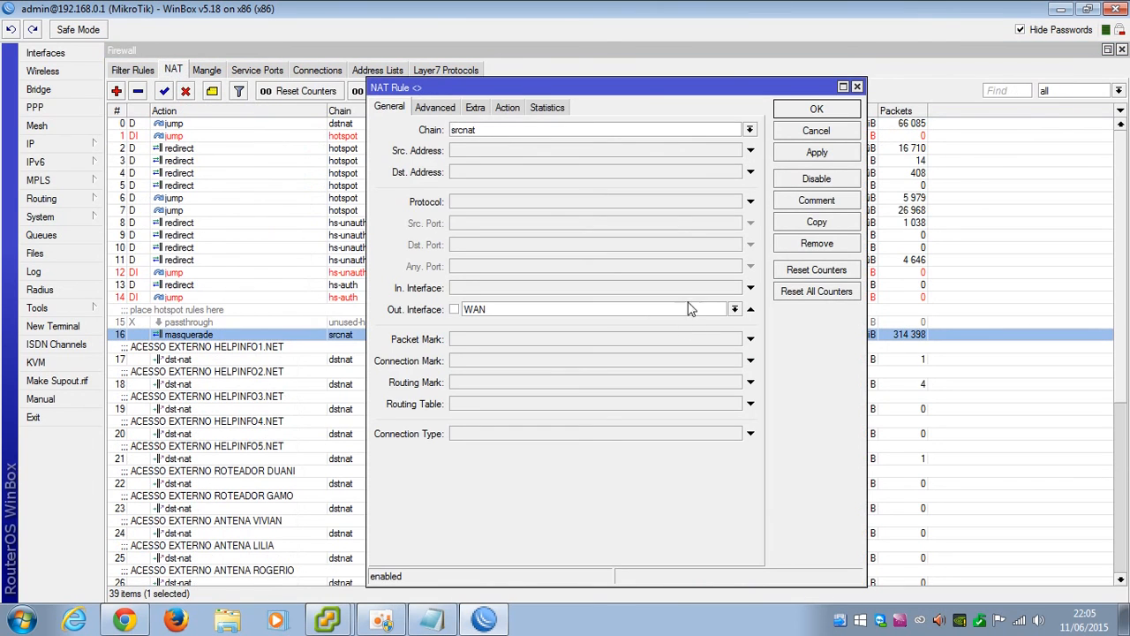
pyautogui.click(751, 310)
pyautogui.click(817, 109)
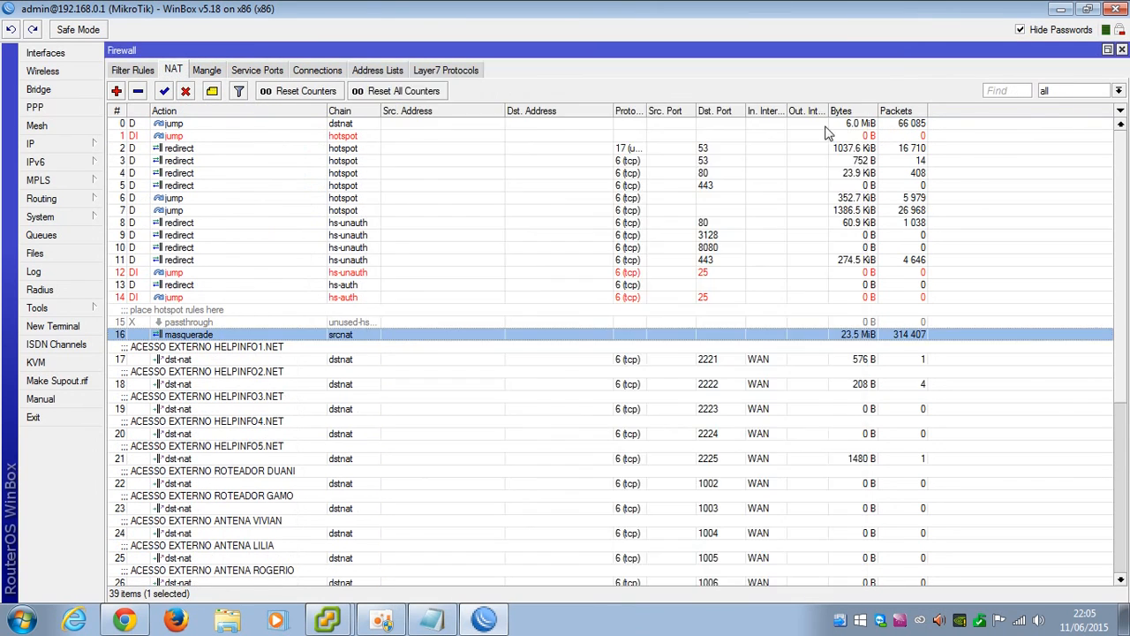
pyautogui.doubleClick(839, 336)
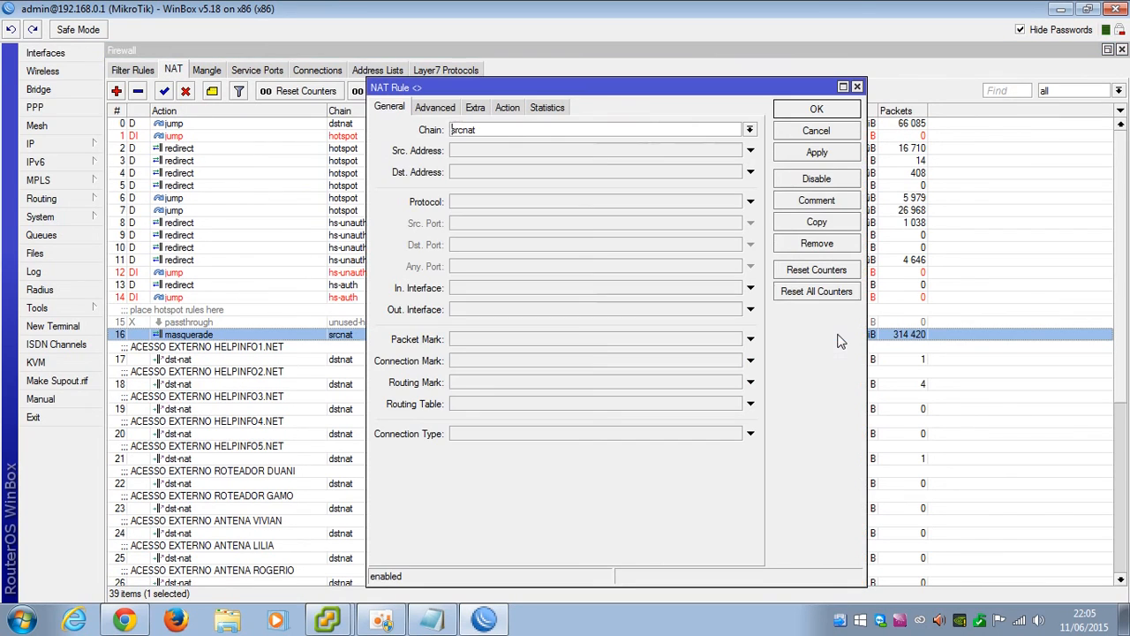
pyautogui.click(530, 309)
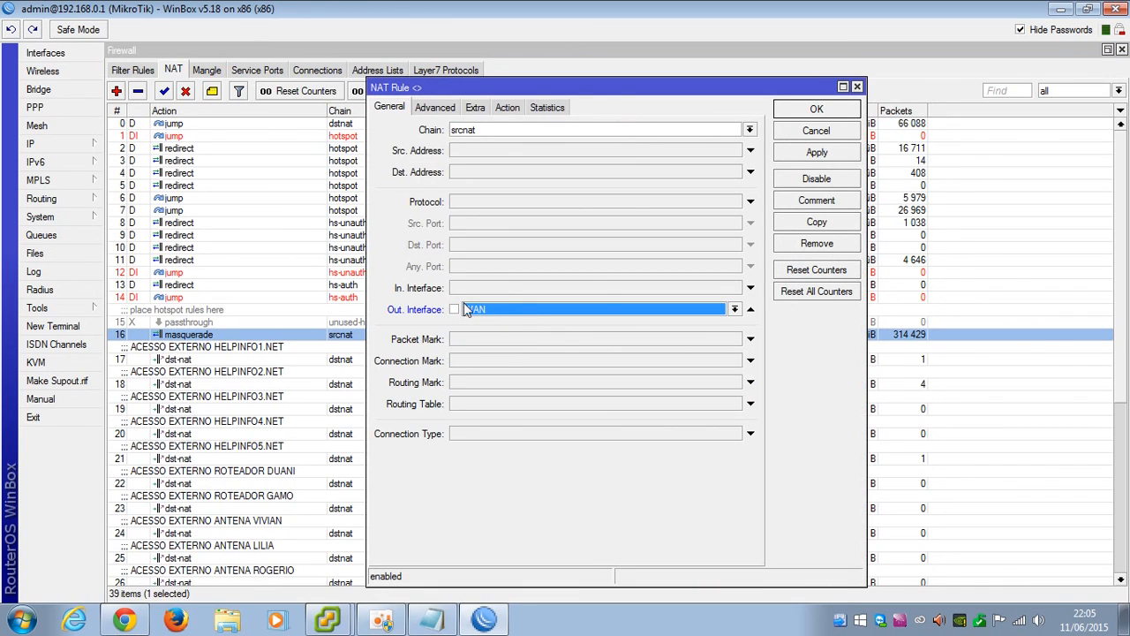
pyautogui.click(809, 113)
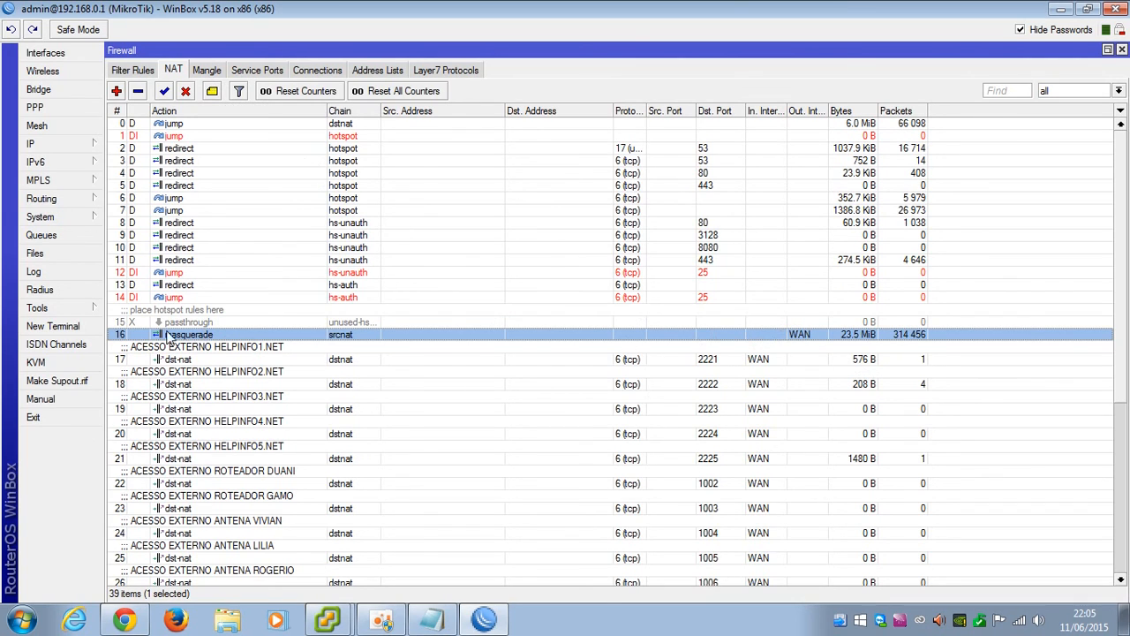
pyautogui.doubleClick(797, 343)
pyautogui.click(735, 309)
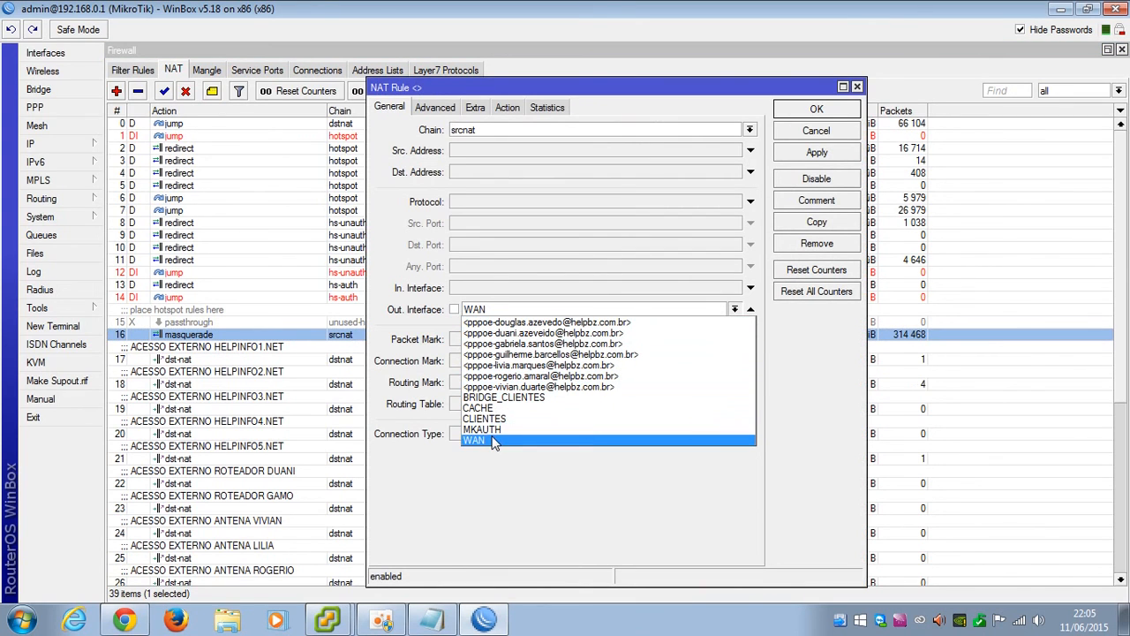
pyautogui.click(414, 329)
pyautogui.click(797, 118)
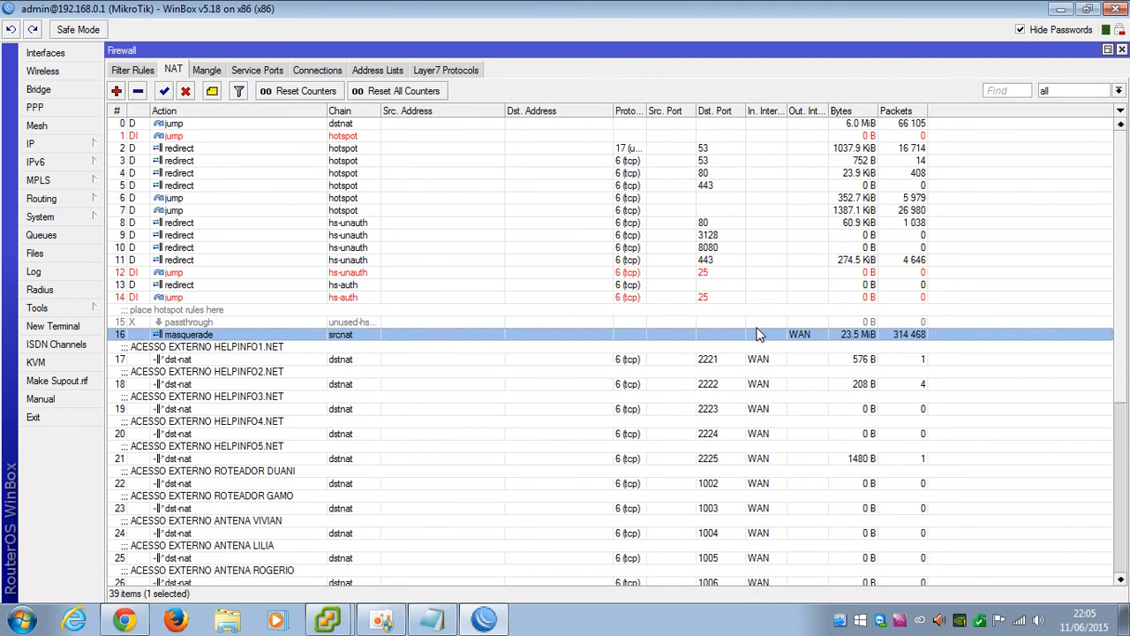
# Back in the Mangle list, check the REDIRECT SQUID rule counters and Mark Cache Hit DSCP 12 rule
pyautogui.click(216, 70)
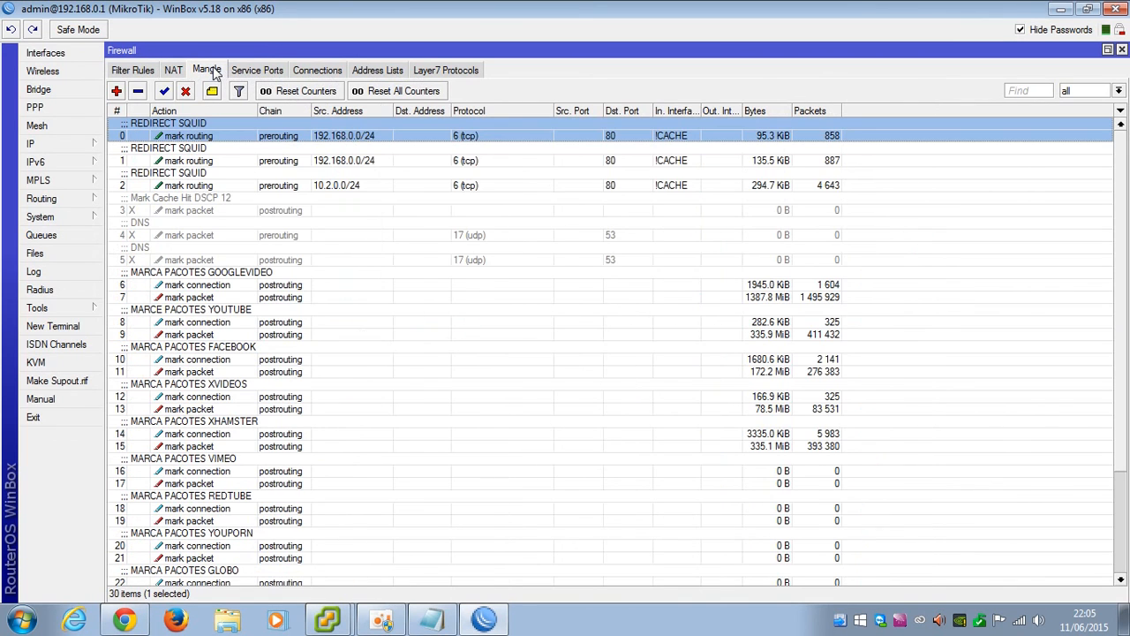
pyautogui.click(213, 211)
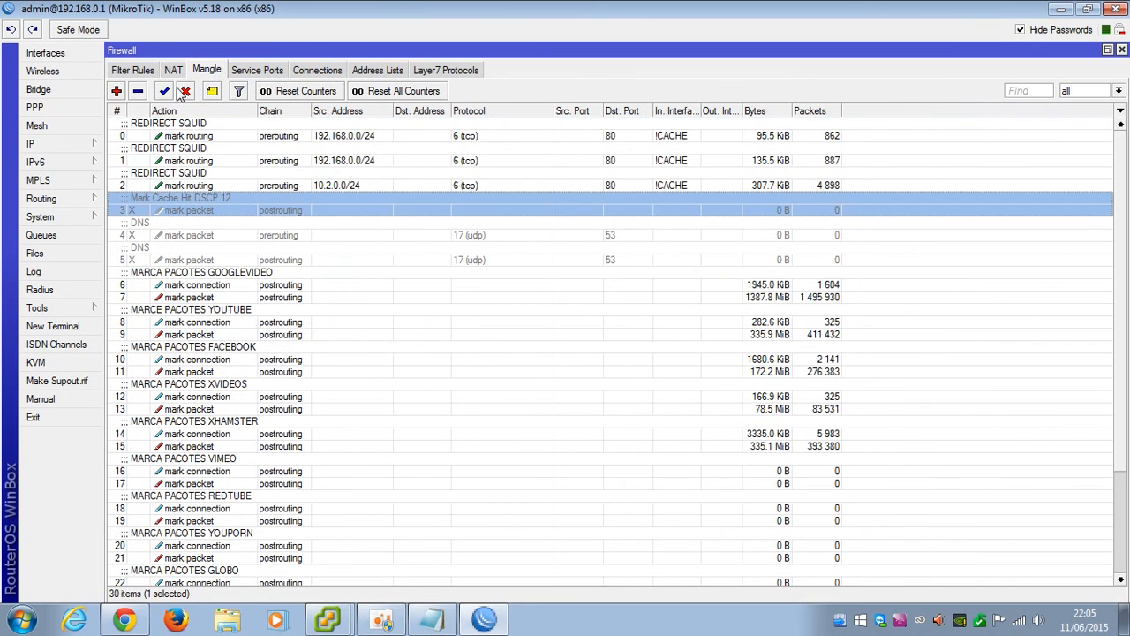
pyautogui.click(177, 70)
pyautogui.click(205, 71)
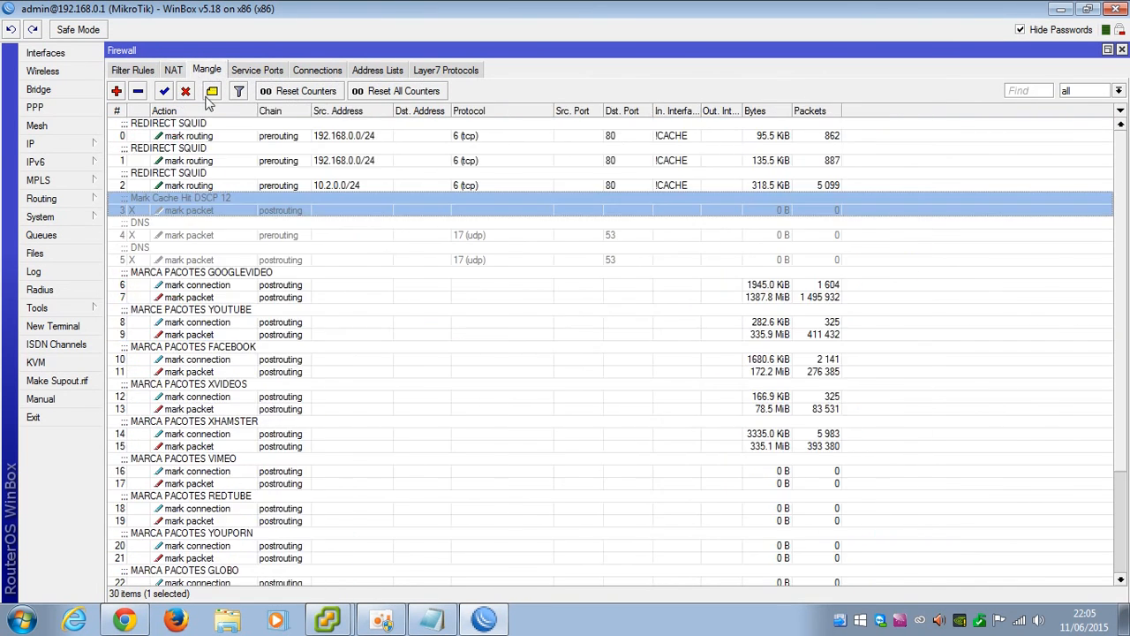
pyautogui.click(188, 183)
pyautogui.click(213, 212)
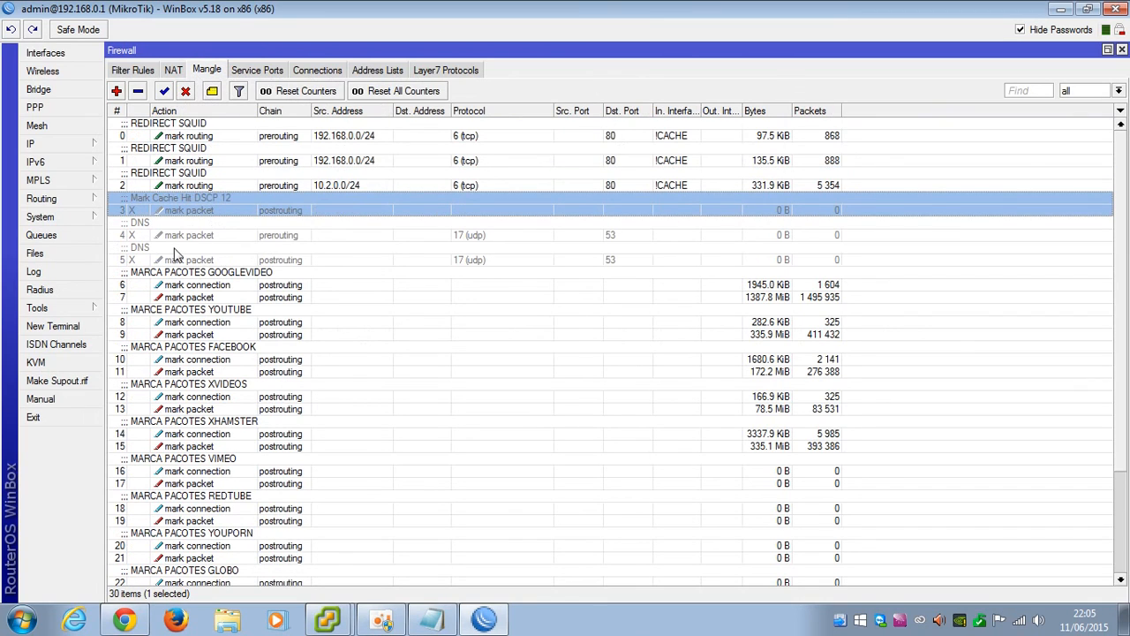
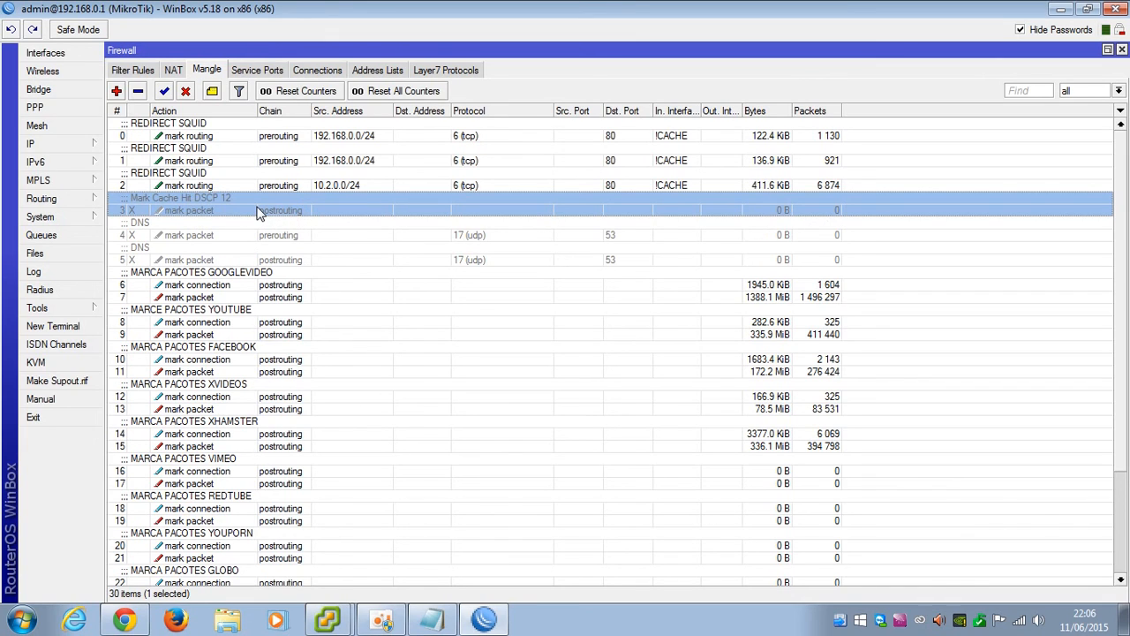
# Open the disabled Mark Cache Hit DSCP 12 rule and review its DSCP 12 match
pyautogui.click(116, 91)
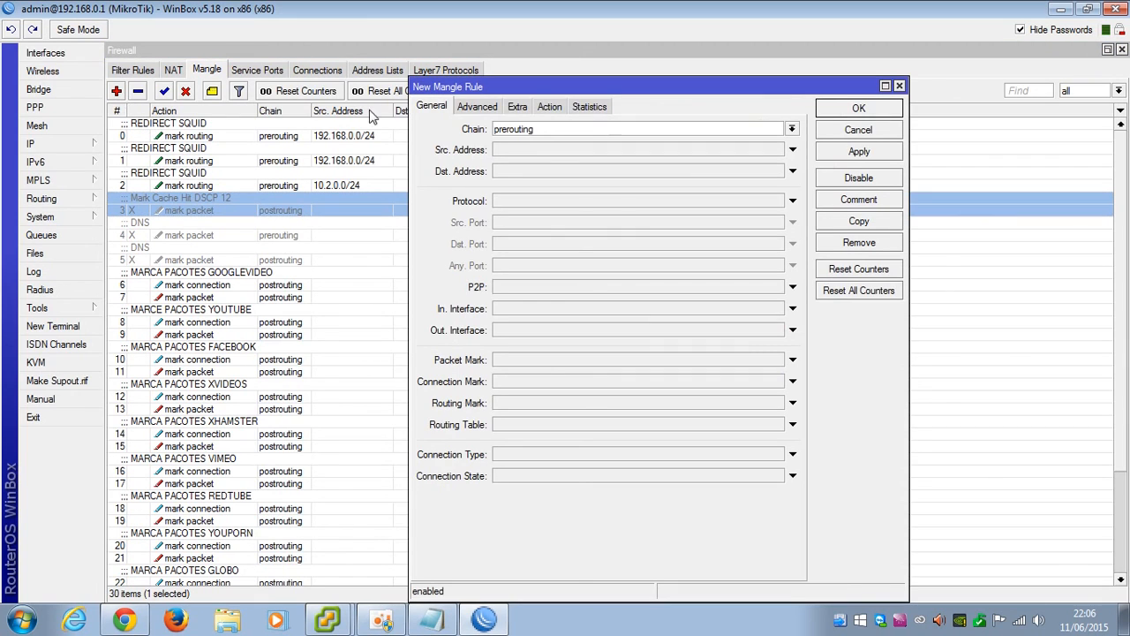
pyautogui.click(858, 130)
pyautogui.doubleClick(181, 212)
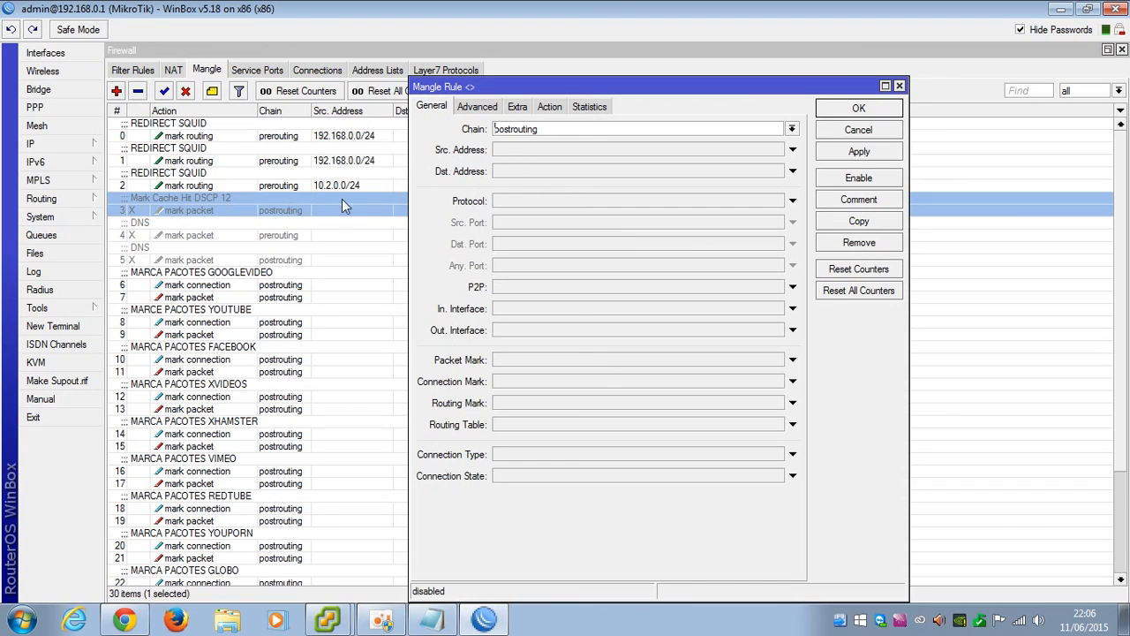
pyautogui.moveTo(500, 88); pyautogui.dragTo(362, 79)
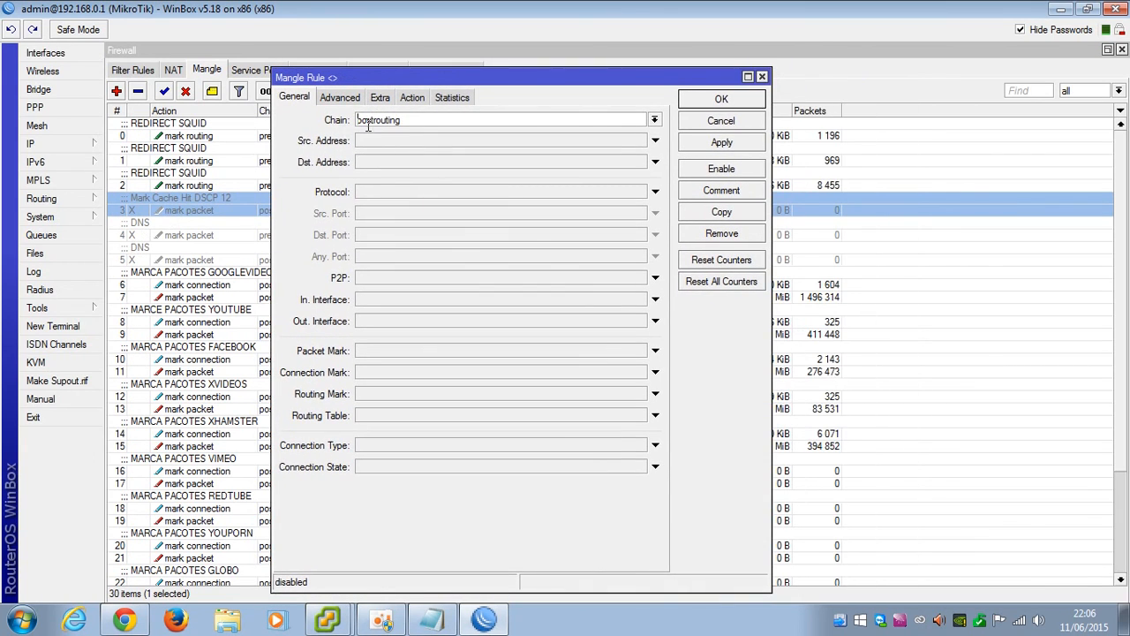
pyautogui.click(339, 99)
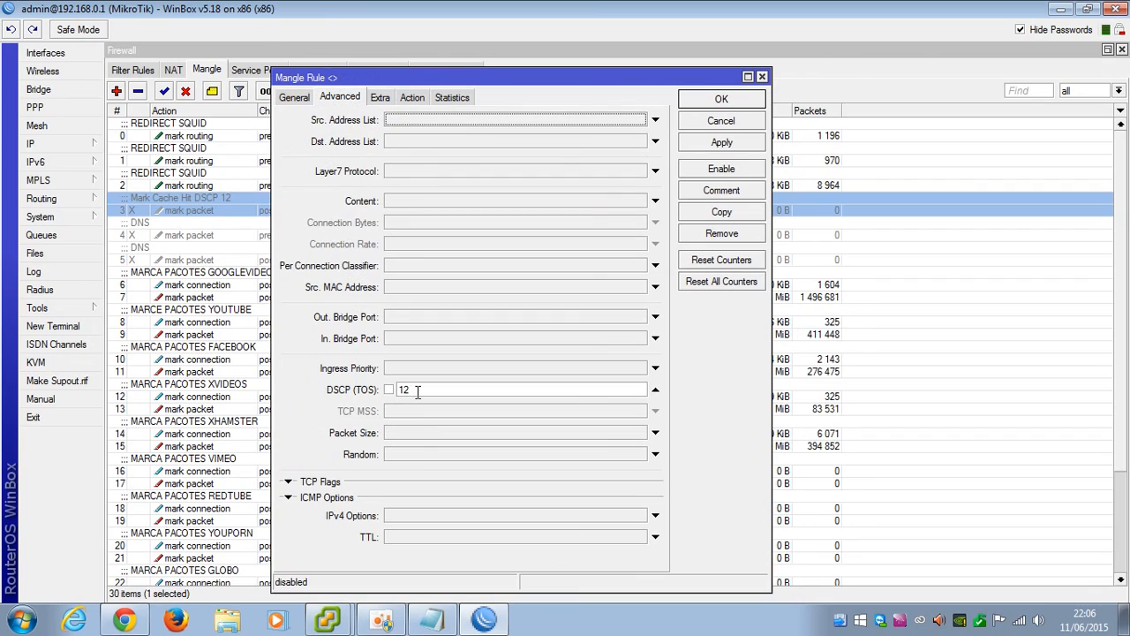
pyautogui.moveTo(432, 391); pyautogui.dragTo(363, 391)
pyautogui.click(555, 393)
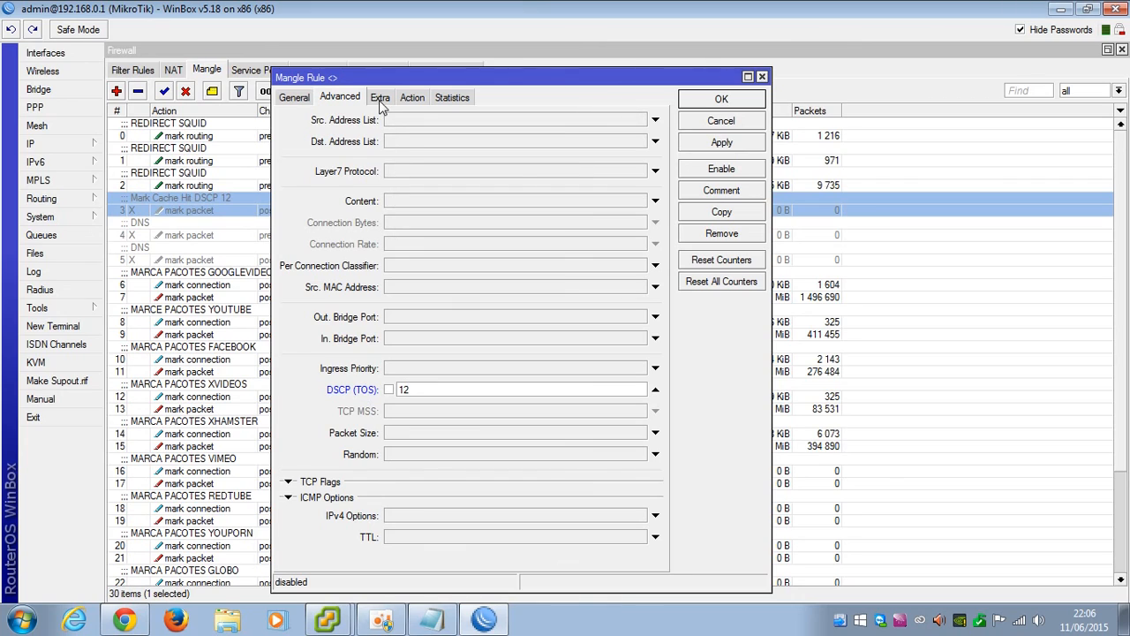
# Keep the mark packet action with mark proxy-hit_sq, save the rule and enable it
pyautogui.click(408, 96)
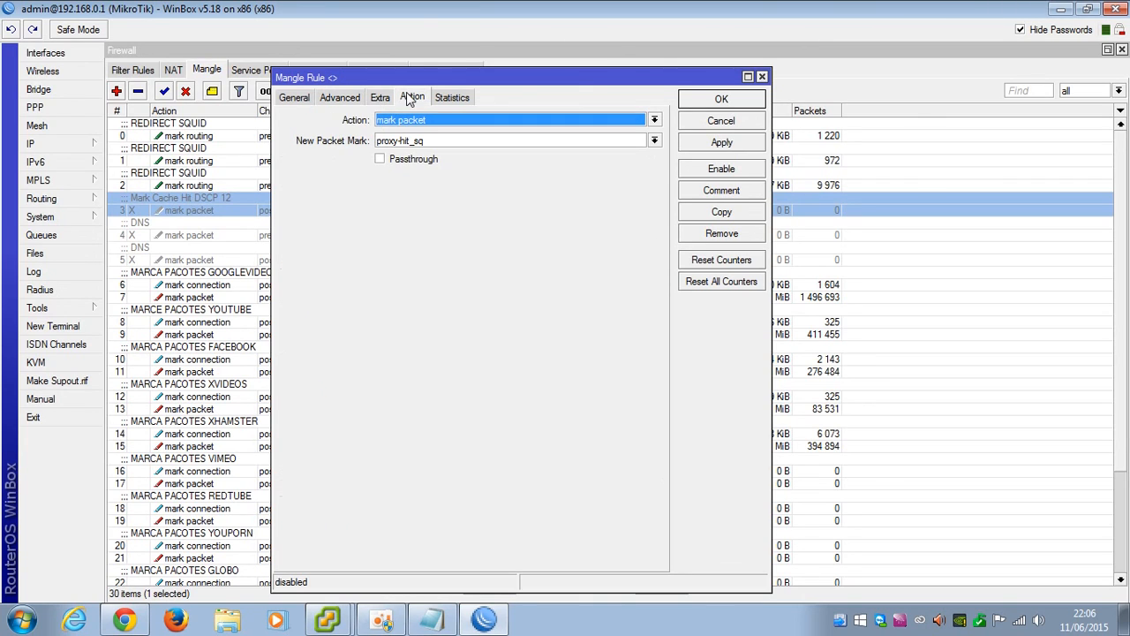
pyautogui.click(403, 125)
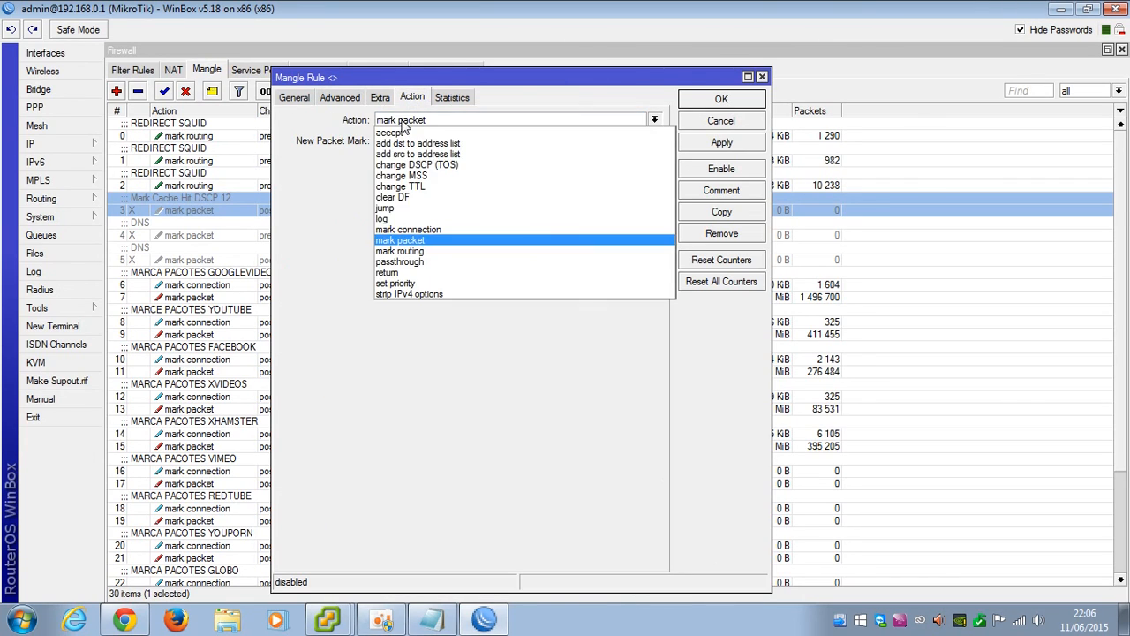
pyautogui.click(420, 232)
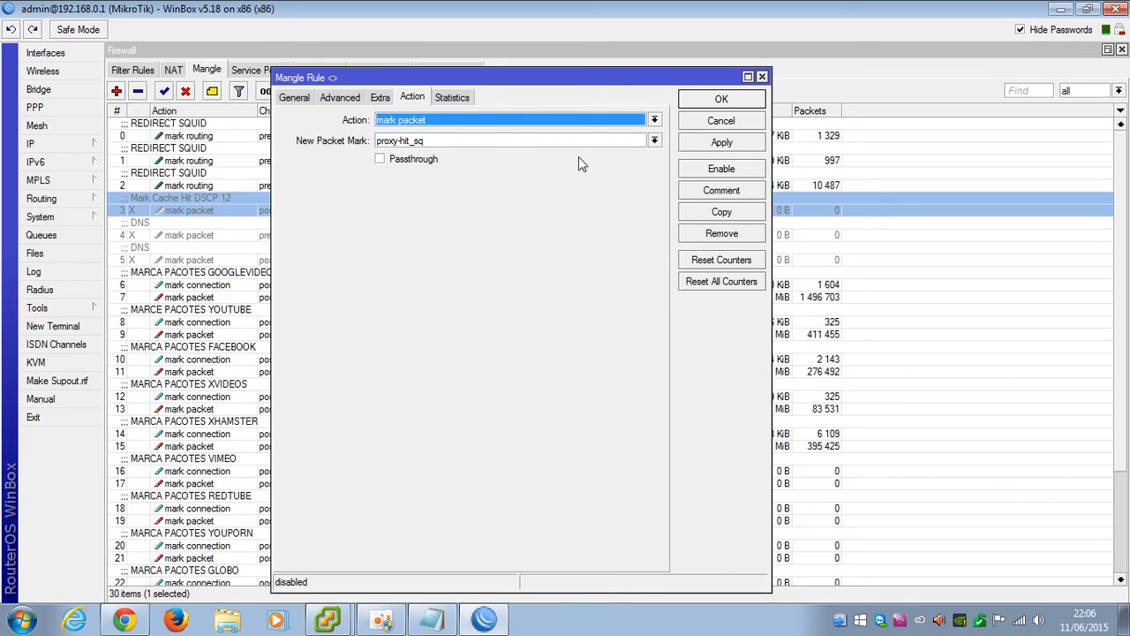
pyautogui.press('Tab')
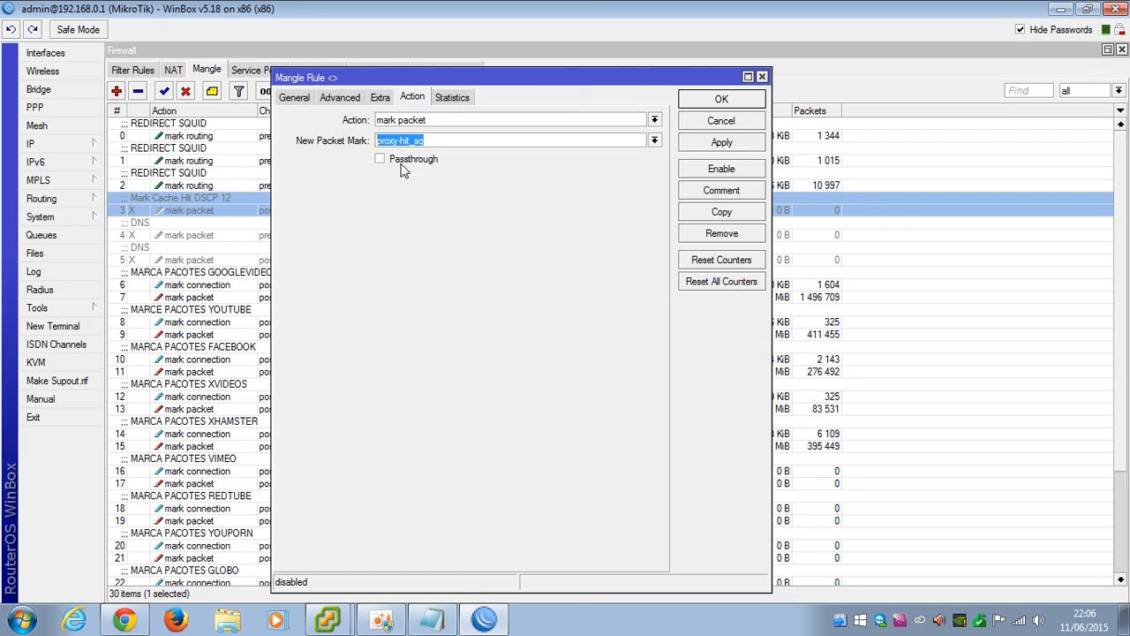
pyautogui.click(339, 100)
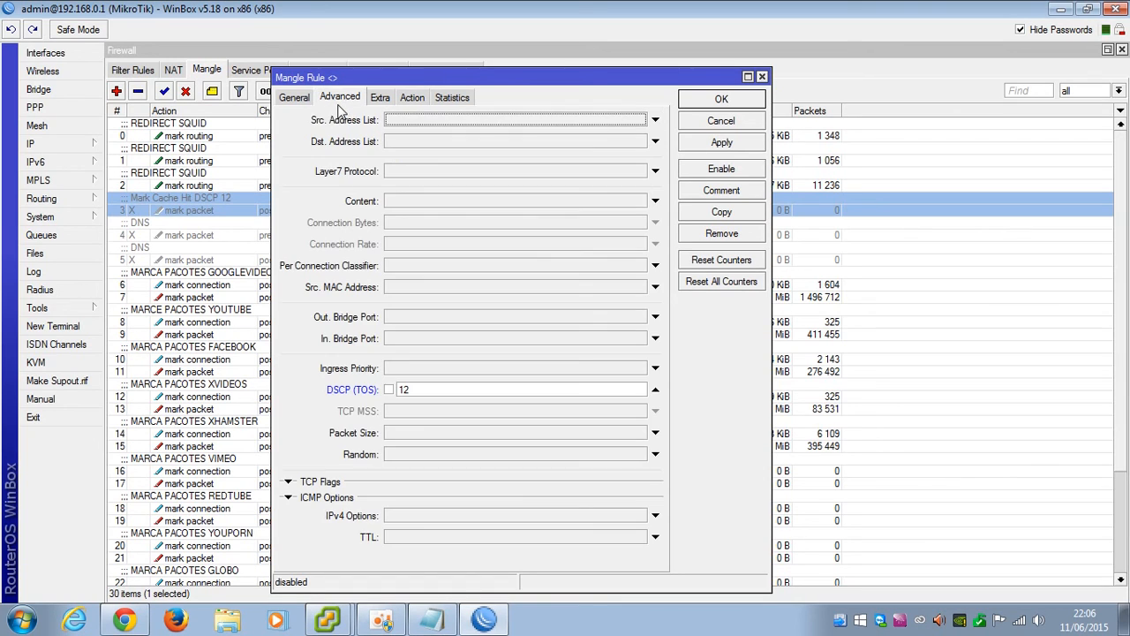
pyautogui.click(412, 99)
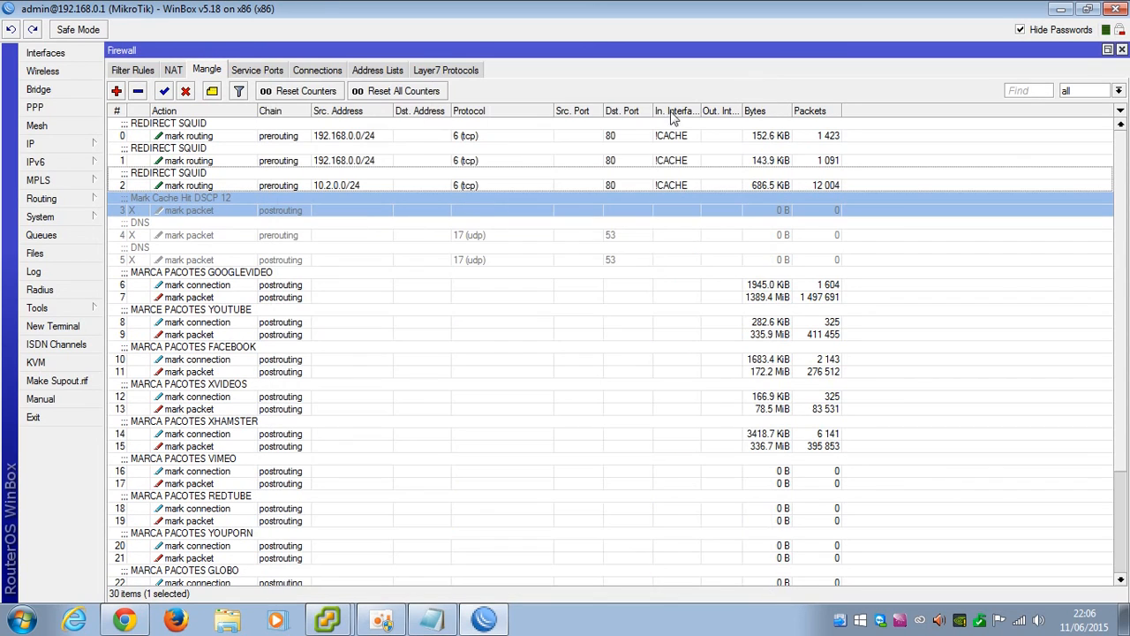
pyautogui.click(707, 101)
pyautogui.click(162, 92)
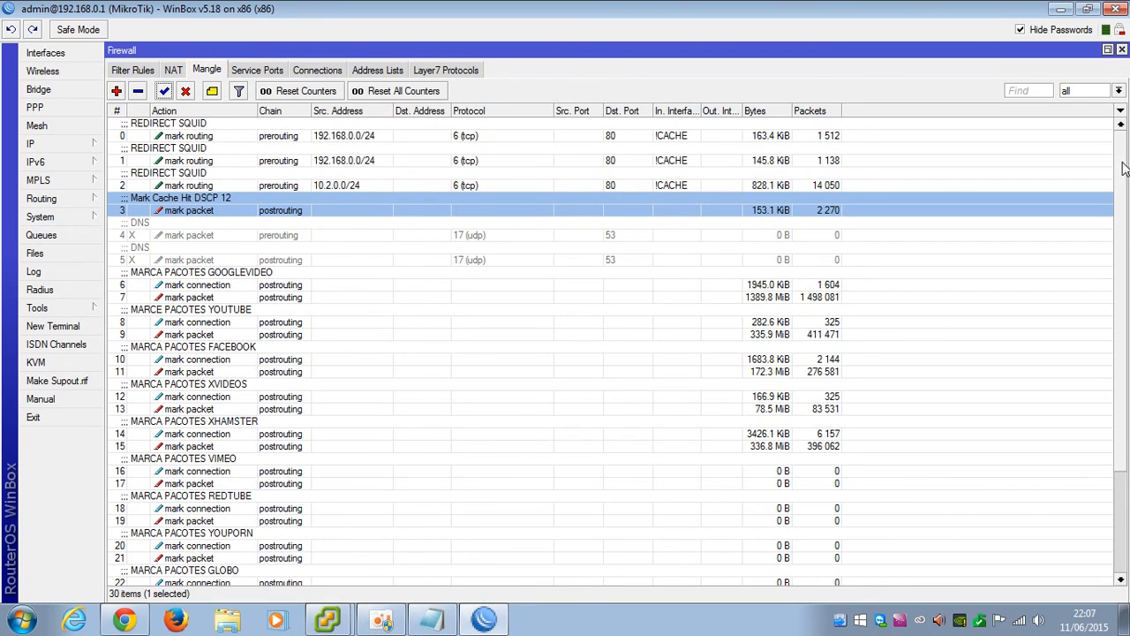
# Close the Firewall window and view the Queue Types list, selecting CACHE_MK
pyautogui.click(1122, 49)
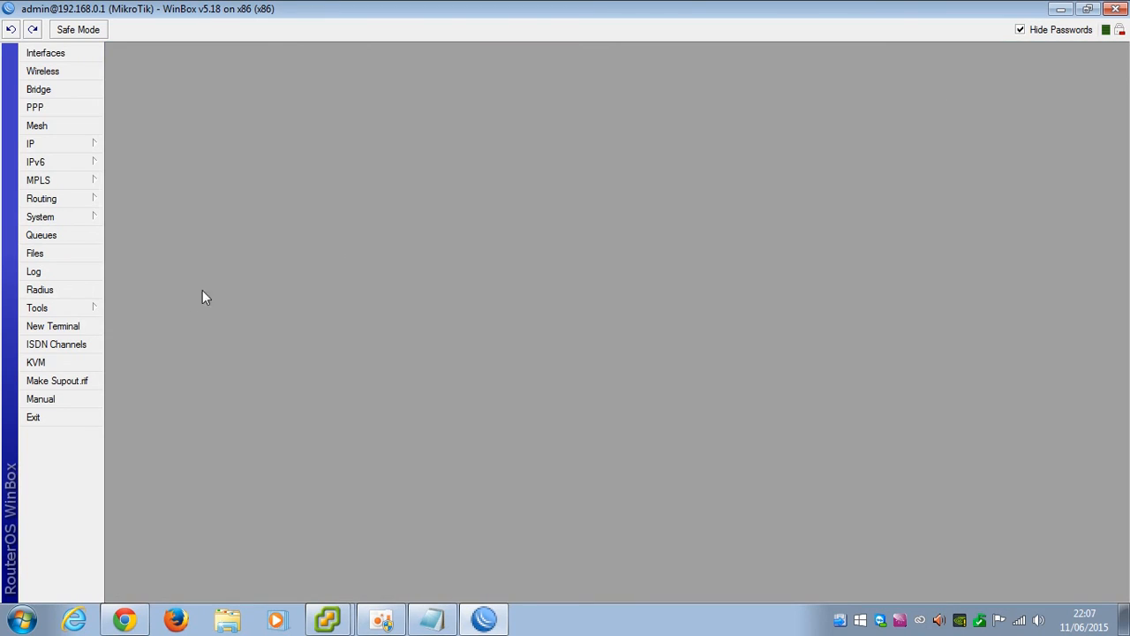
pyautogui.click(65, 237)
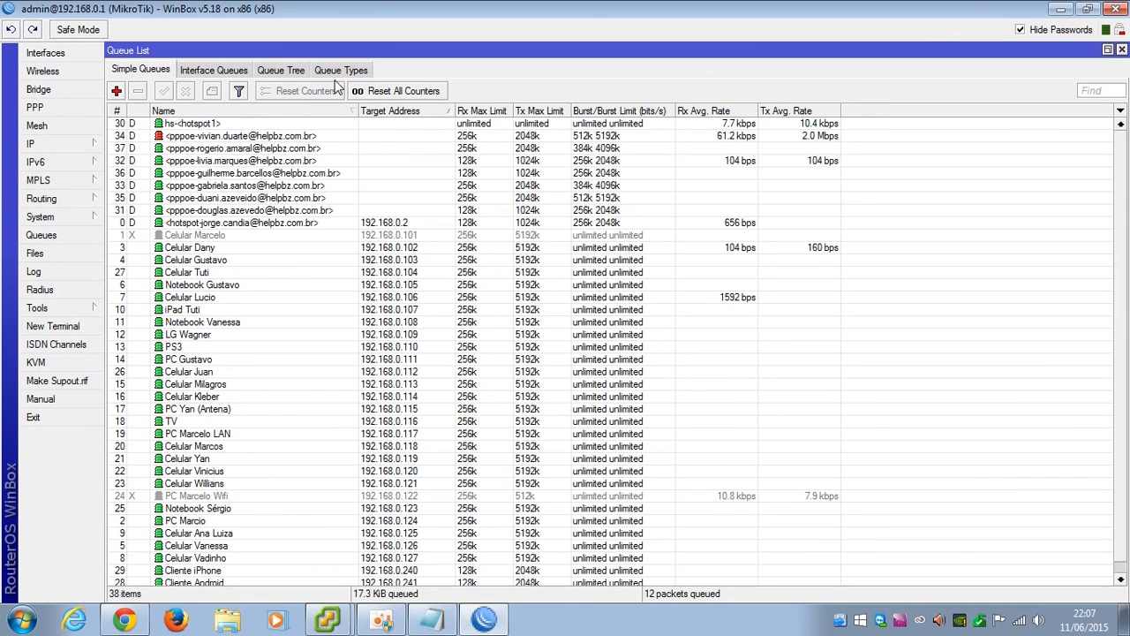
pyautogui.click(295, 74)
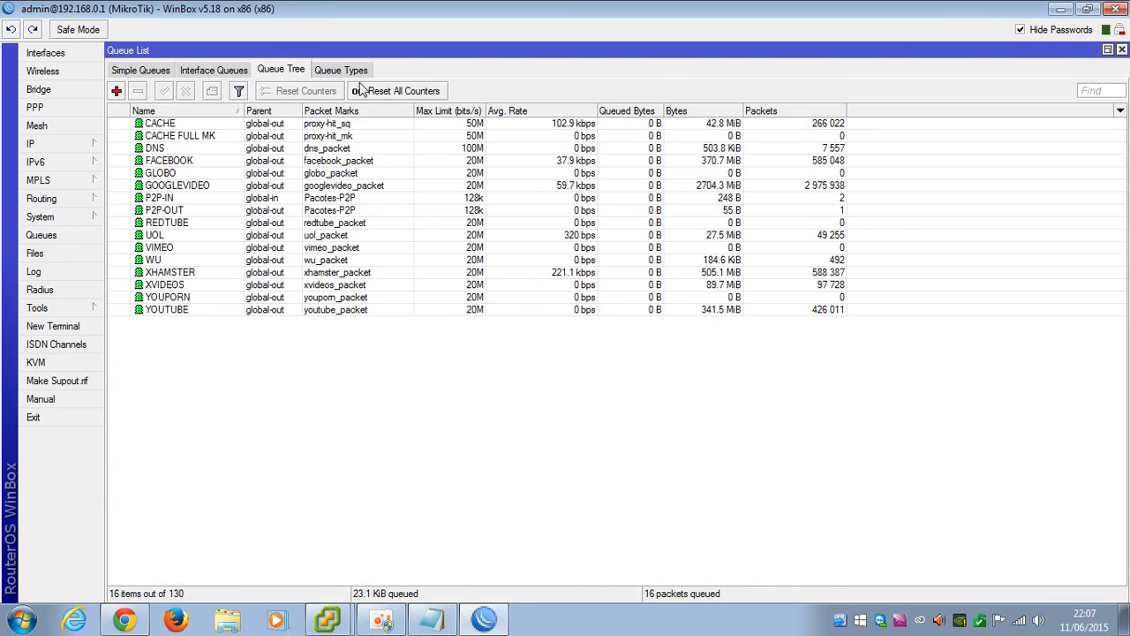
pyautogui.click(341, 74)
pyautogui.click(283, 74)
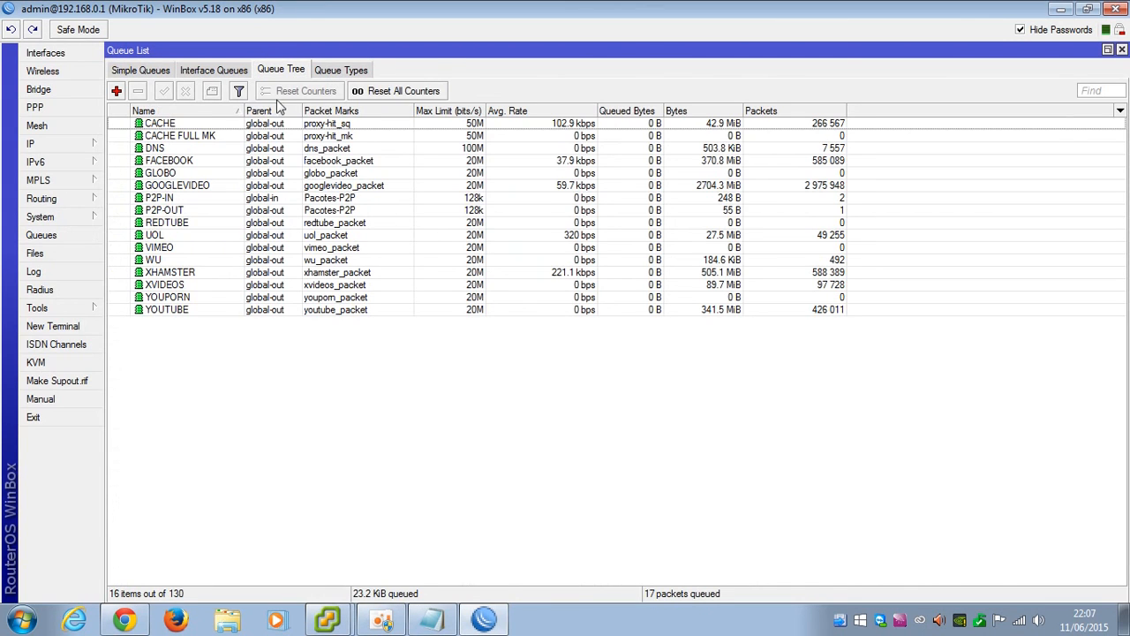
pyautogui.rightClick(203, 361)
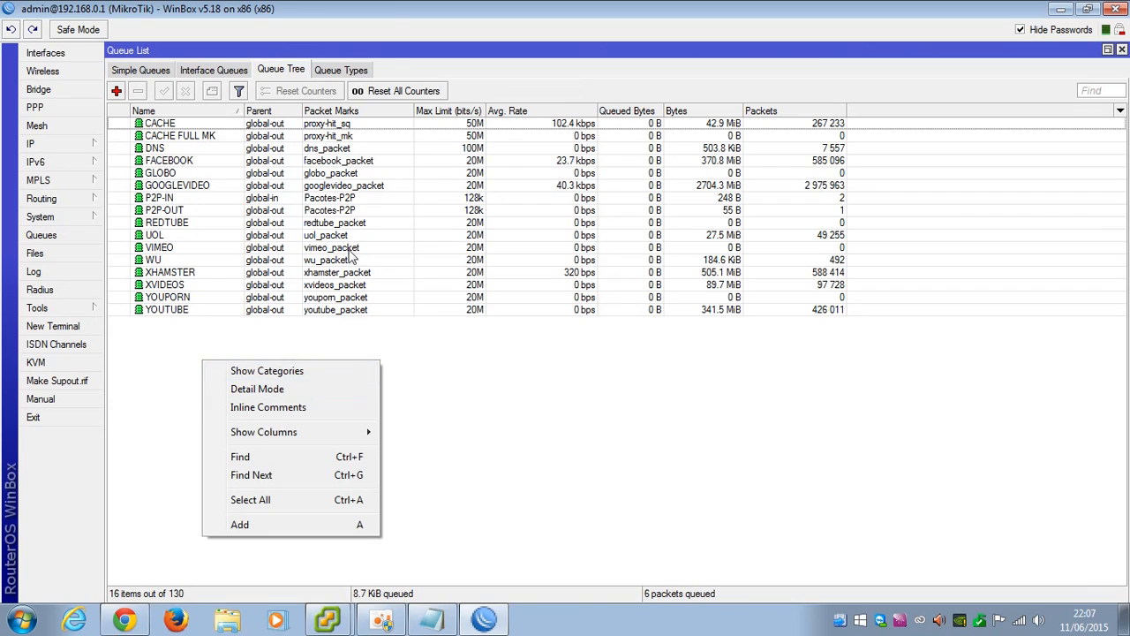
pyautogui.click(349, 78)
pyautogui.click(349, 79)
pyautogui.click(210, 125)
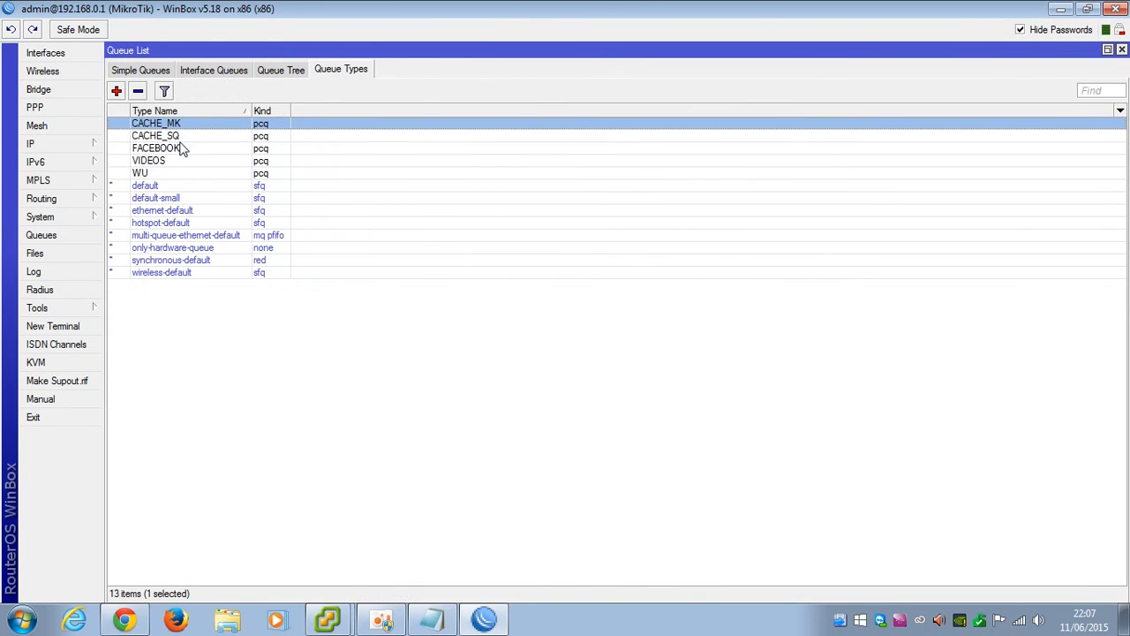
pyautogui.doubleClick(177, 137)
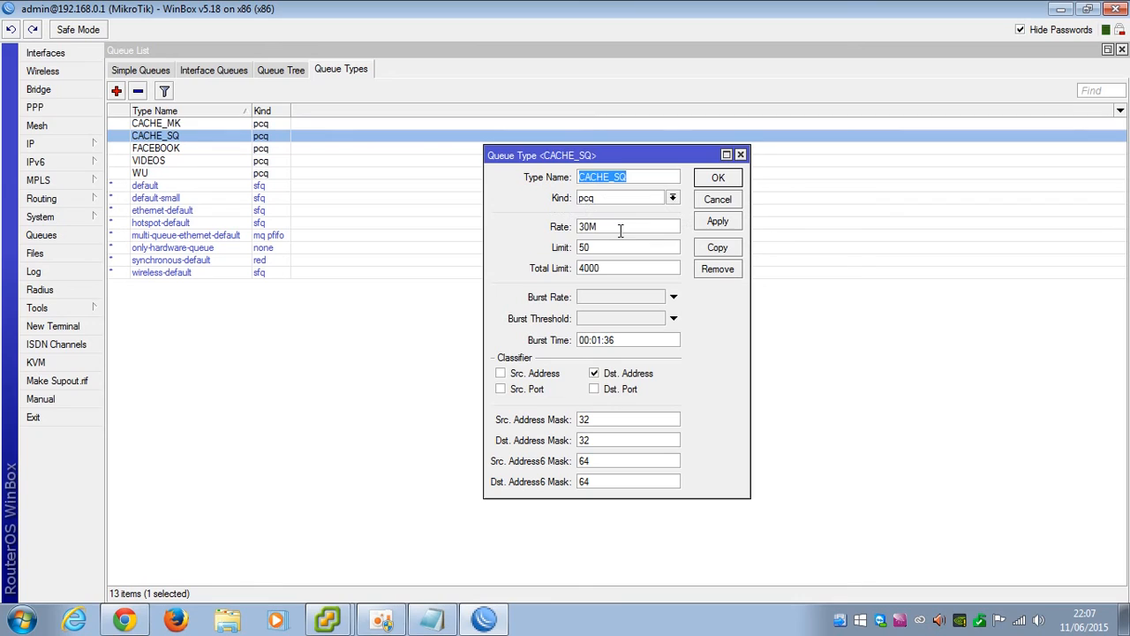
pyautogui.moveTo(597, 227); pyautogui.dragTo(583, 232)
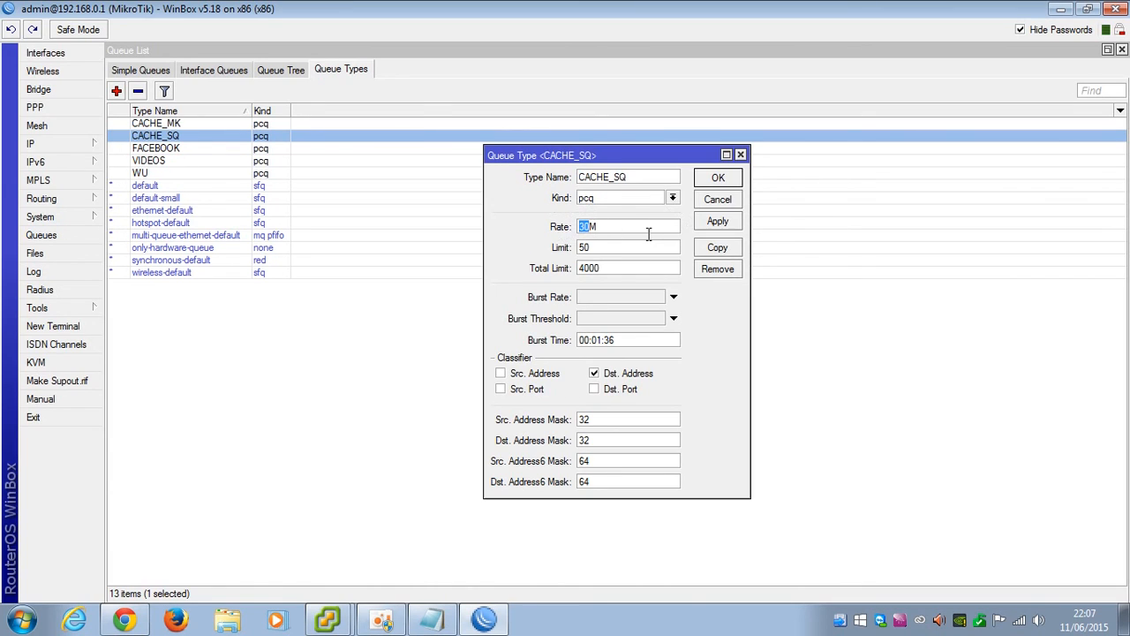
pyautogui.click(720, 179)
pyautogui.click(735, 179)
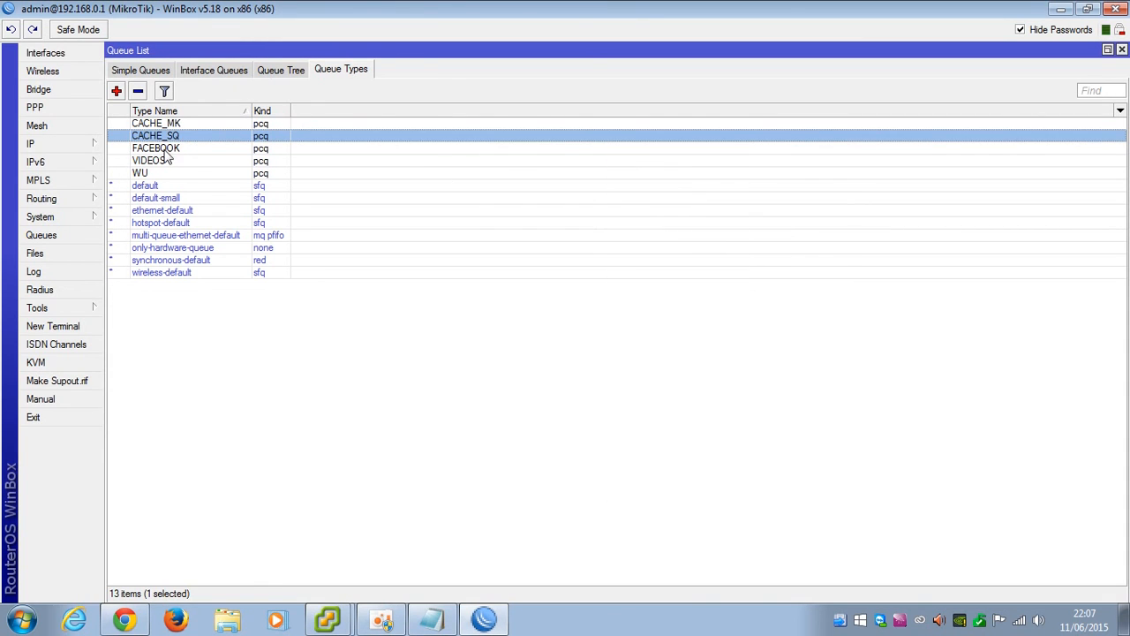
# Keep the CACHE queue's parent global-out, packet mark proxy-hit_sq and queue type CACHE_SQ
pyautogui.click(279, 71)
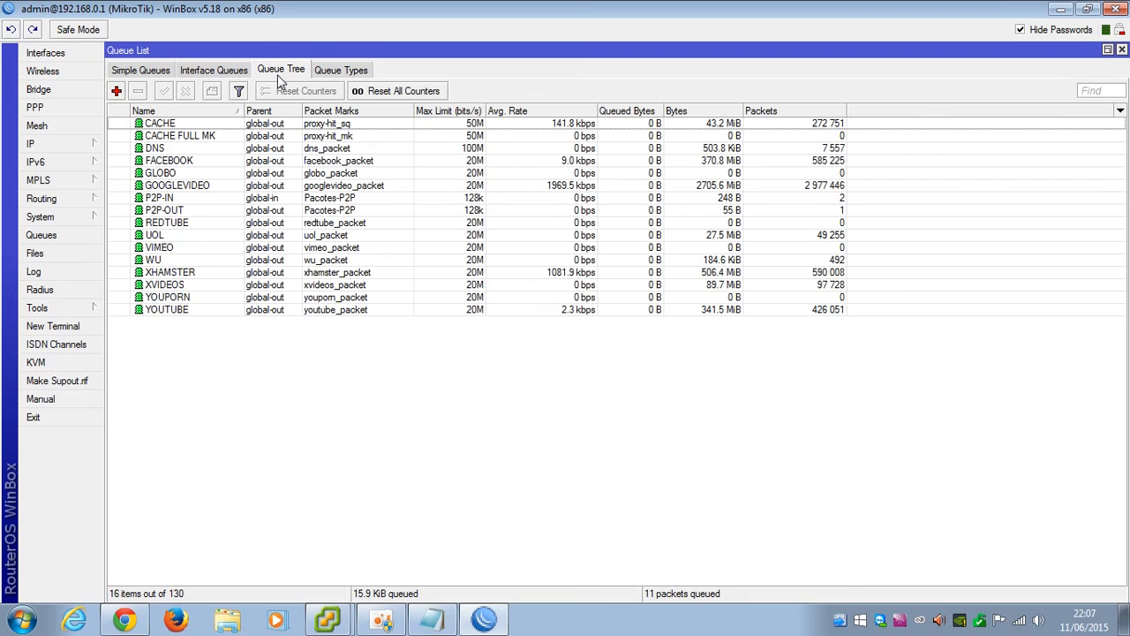
pyautogui.doubleClick(162, 125)
pyautogui.moveTo(501, 192); pyautogui.dragTo(458, 186)
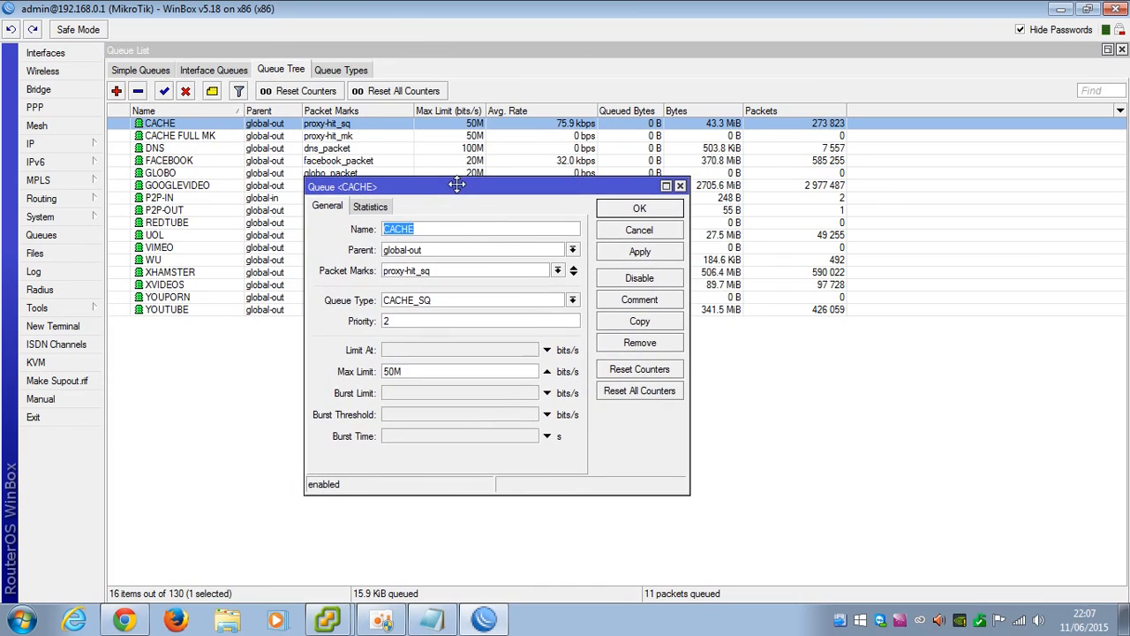
pyautogui.click(573, 249)
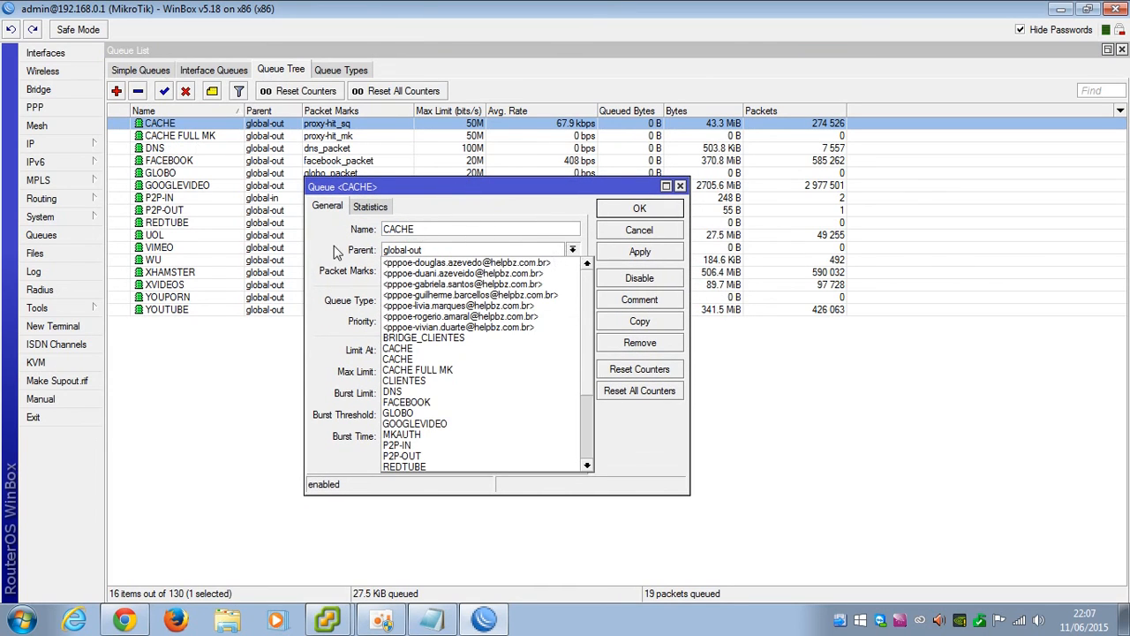
pyautogui.click(405, 251)
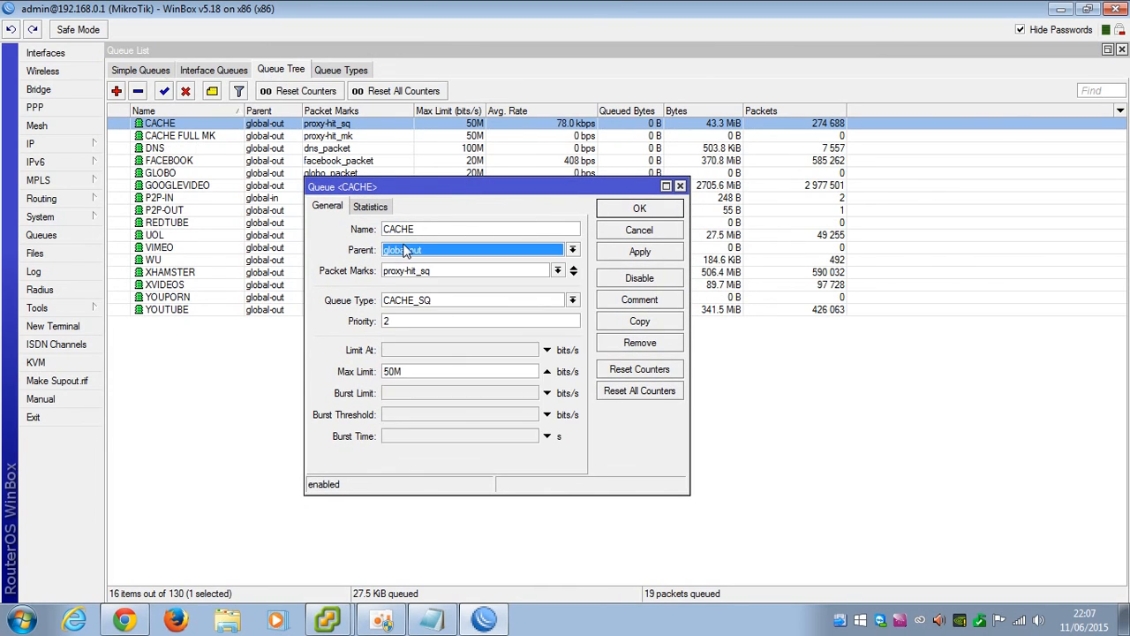
pyautogui.click(557, 271)
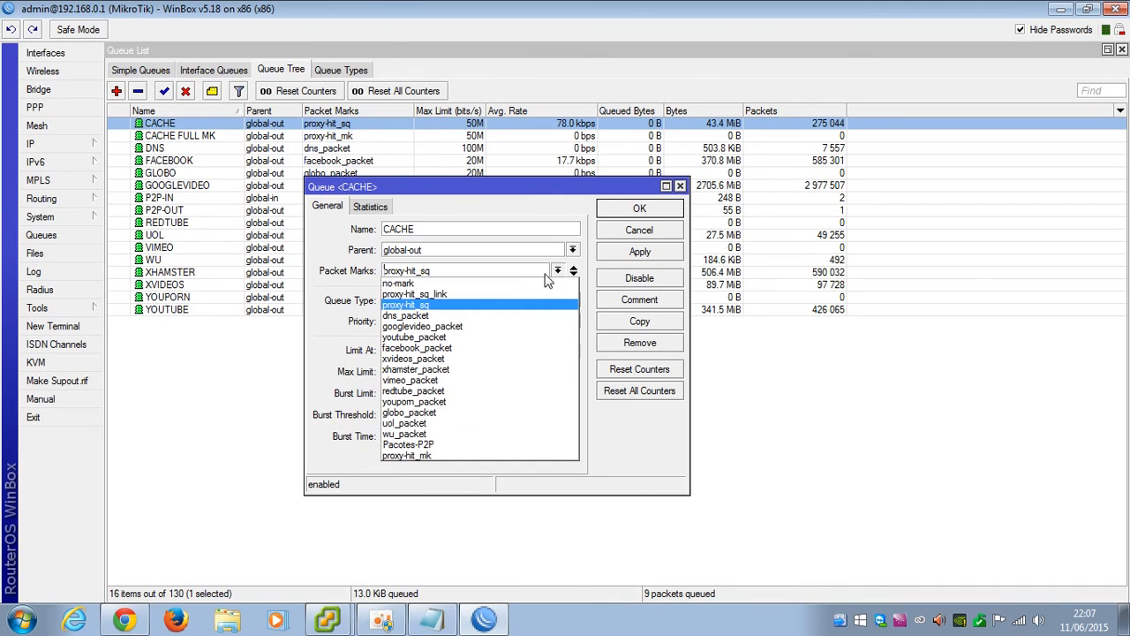
pyautogui.click(439, 295)
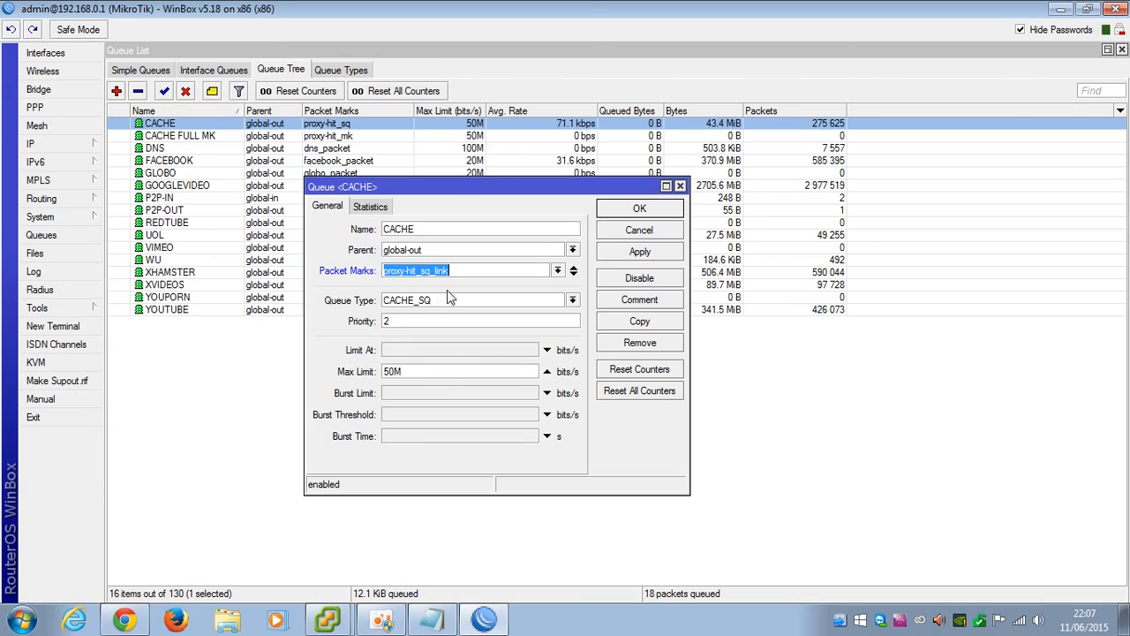
pyautogui.click(557, 271)
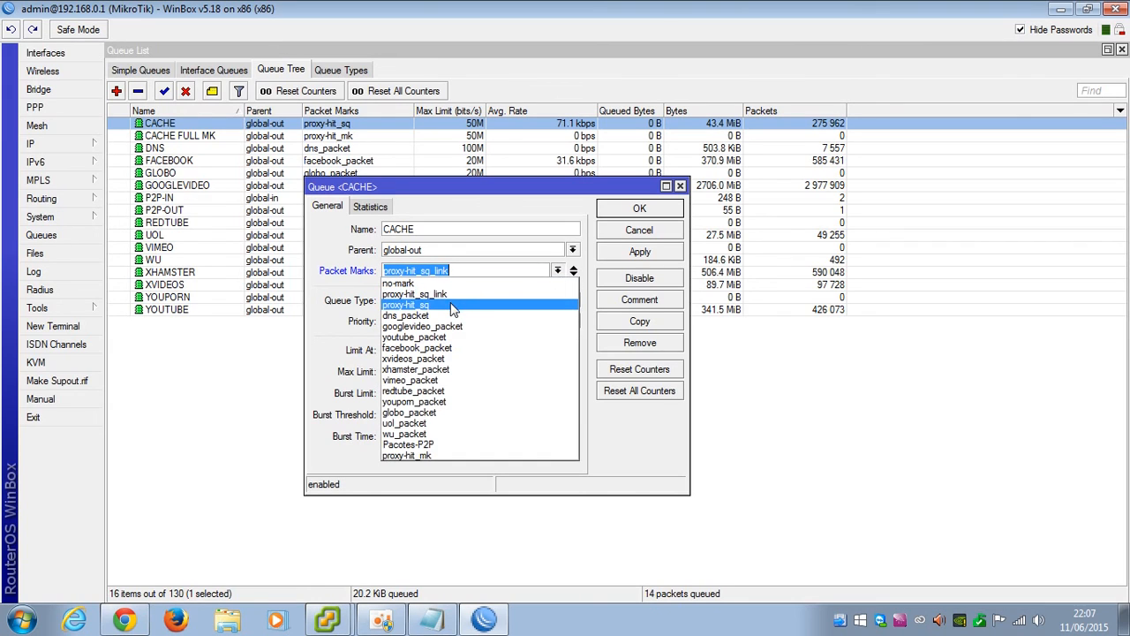
pyautogui.click(437, 304)
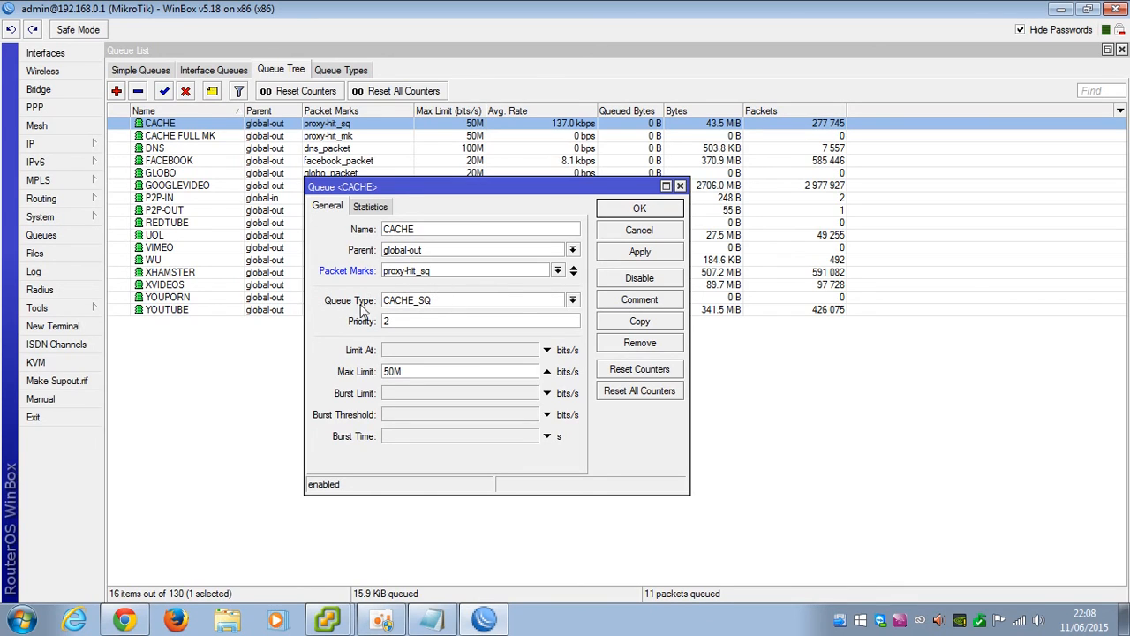
pyautogui.click(572, 302)
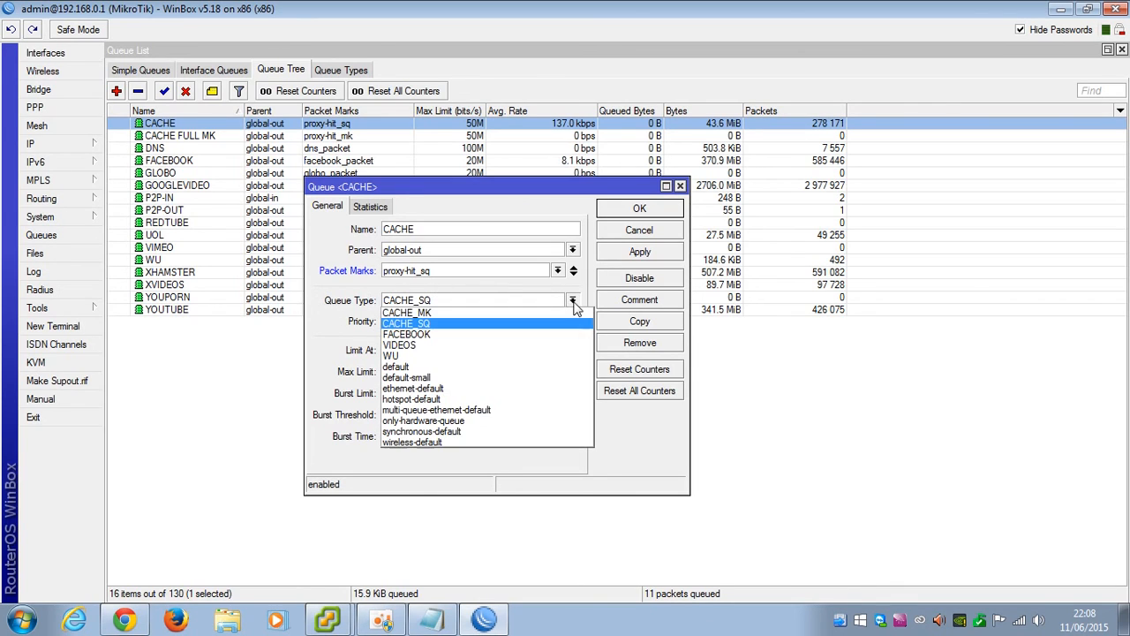
pyautogui.click(409, 324)
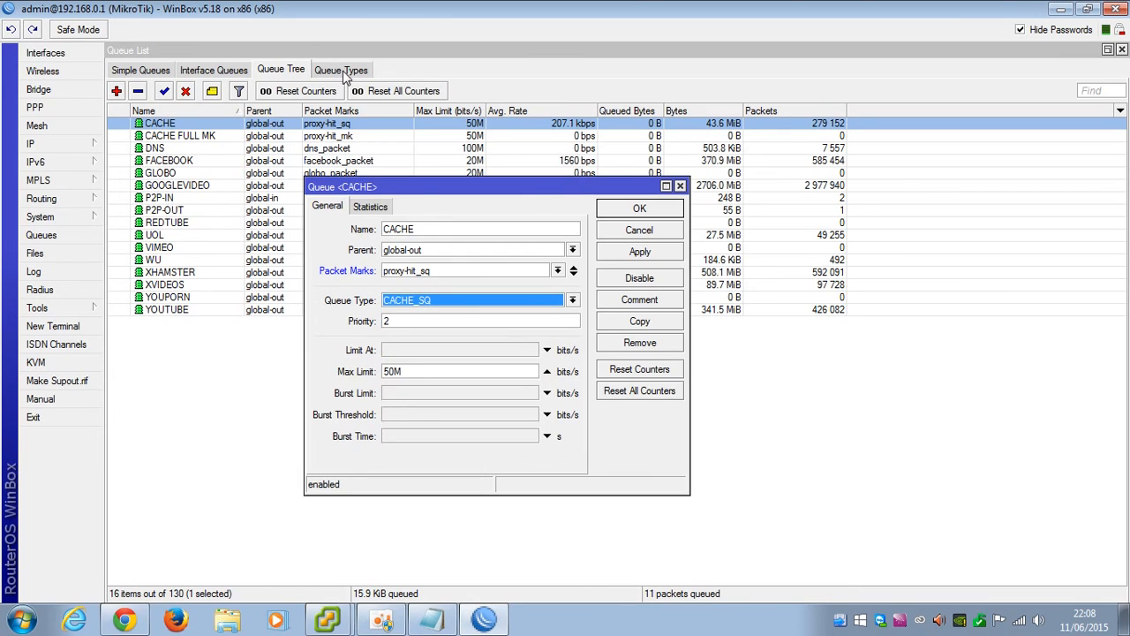
# Confirm priority 2 and 50M max limit, then apply and save the CACHE queue
pyautogui.click(341, 71)
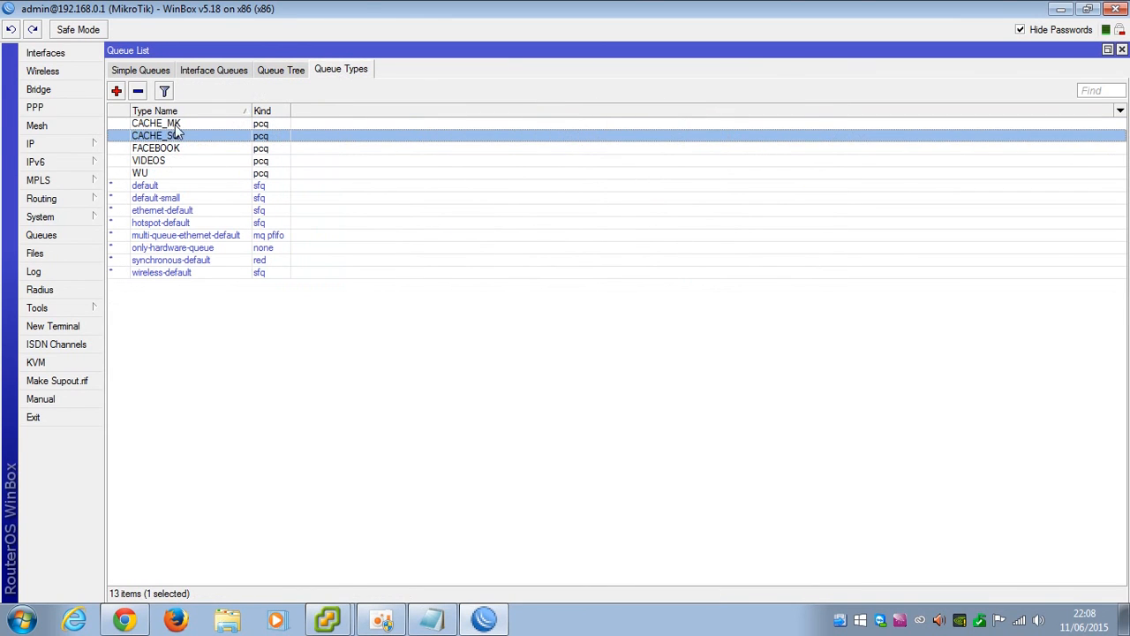
pyautogui.click(1122, 51)
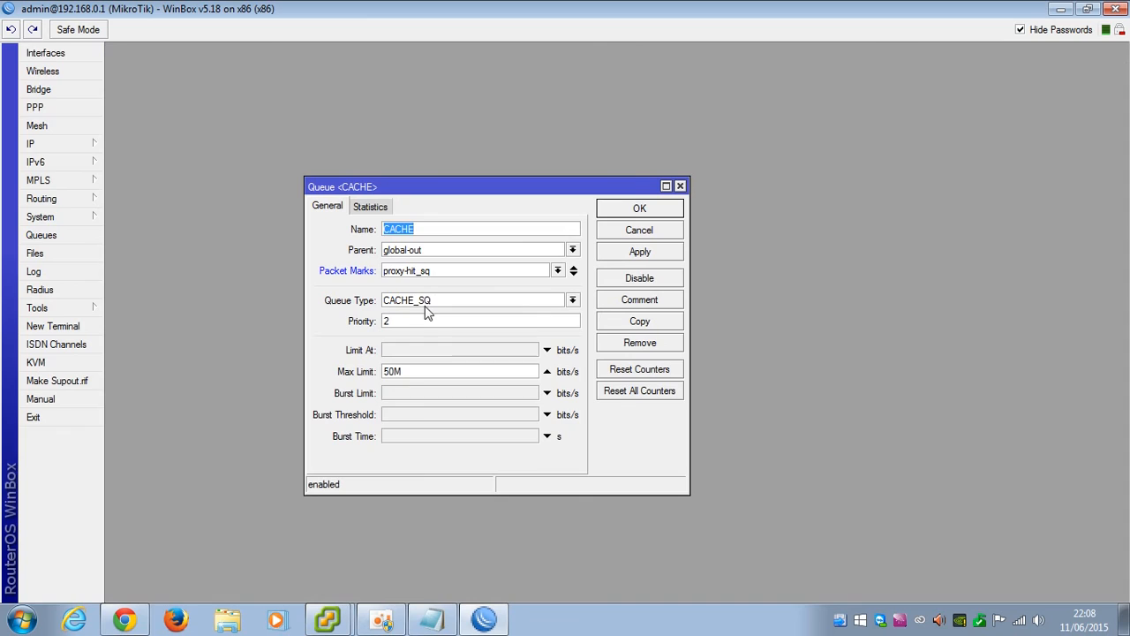
pyautogui.click(410, 322)
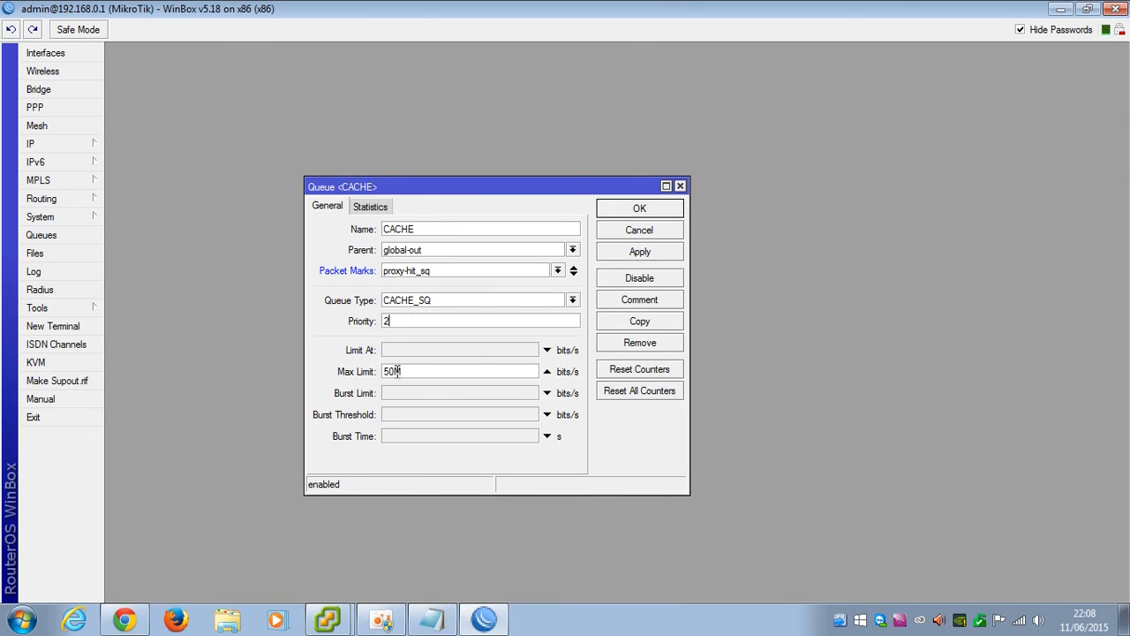
pyautogui.moveTo(395, 370); pyautogui.dragTo(380, 371)
pyautogui.click(639, 253)
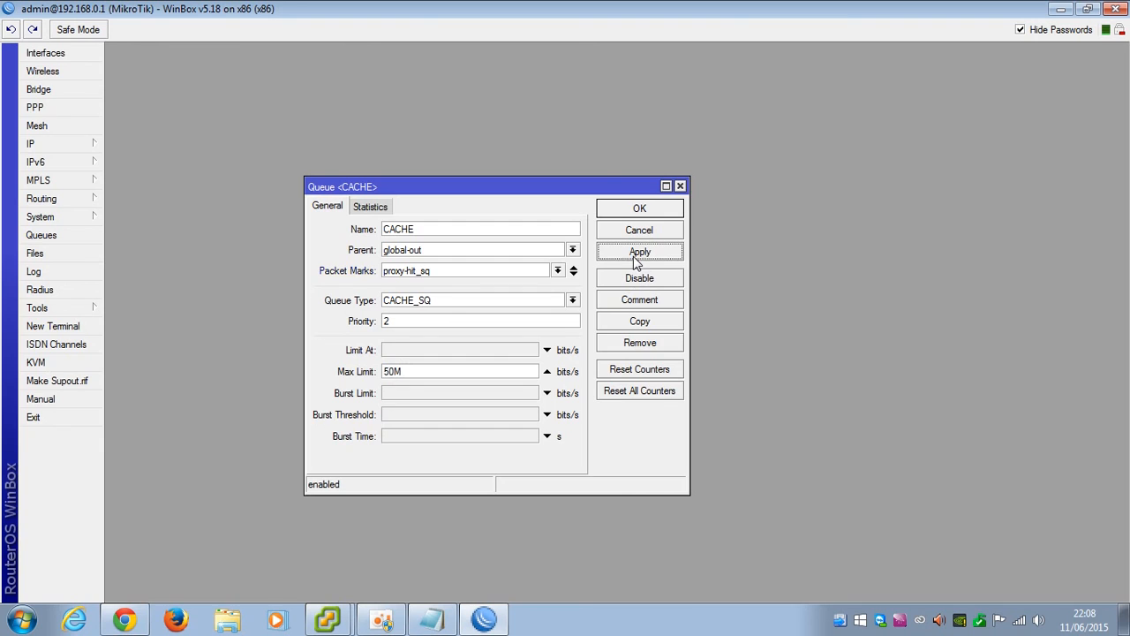
pyautogui.click(641, 210)
# Reset all Queue Tree counters with the CACHE queue selected
pyautogui.click(48, 235)
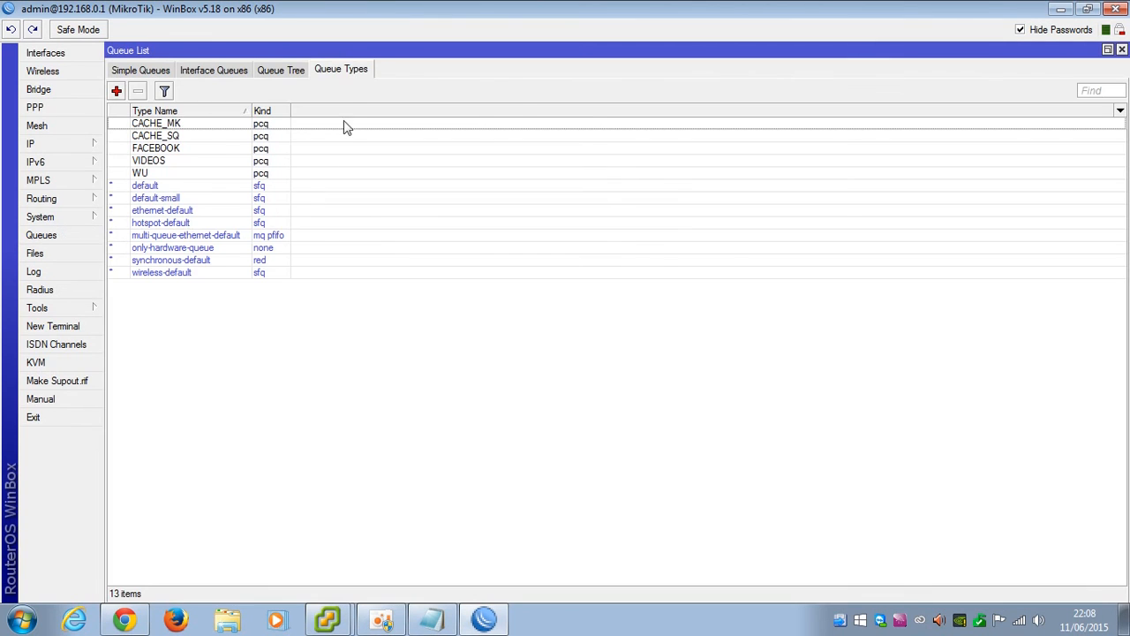
pyautogui.click(290, 71)
pyautogui.click(602, 124)
pyautogui.click(397, 92)
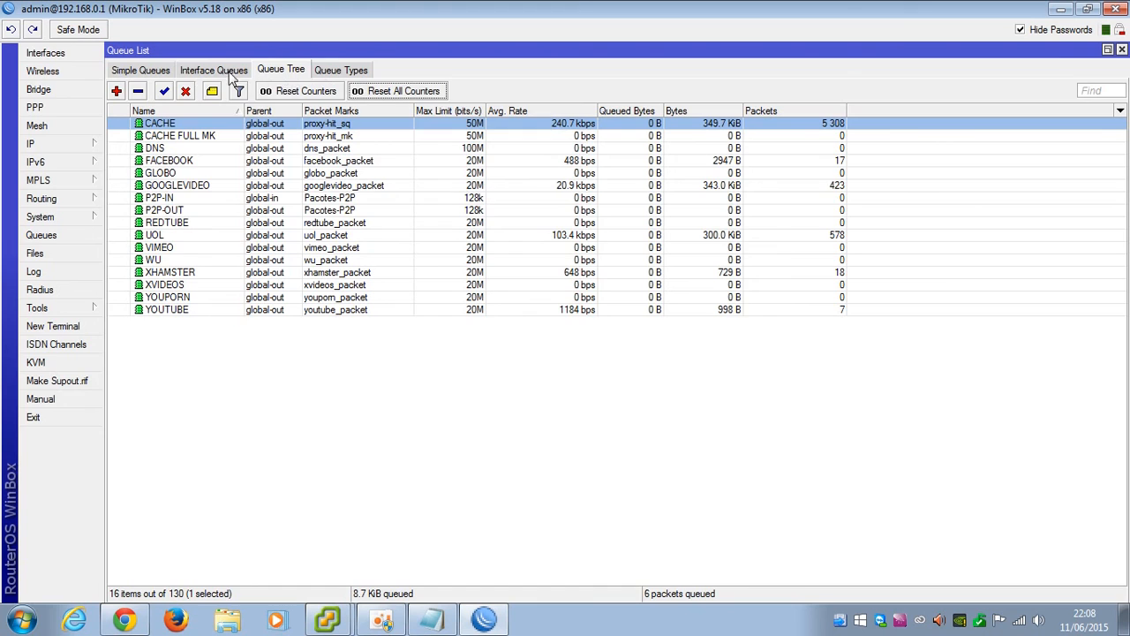
pyautogui.click(141, 70)
# In Chrome's UOL tab, go to google.com.br and search for 'microsoft security'
pyautogui.click(1122, 50)
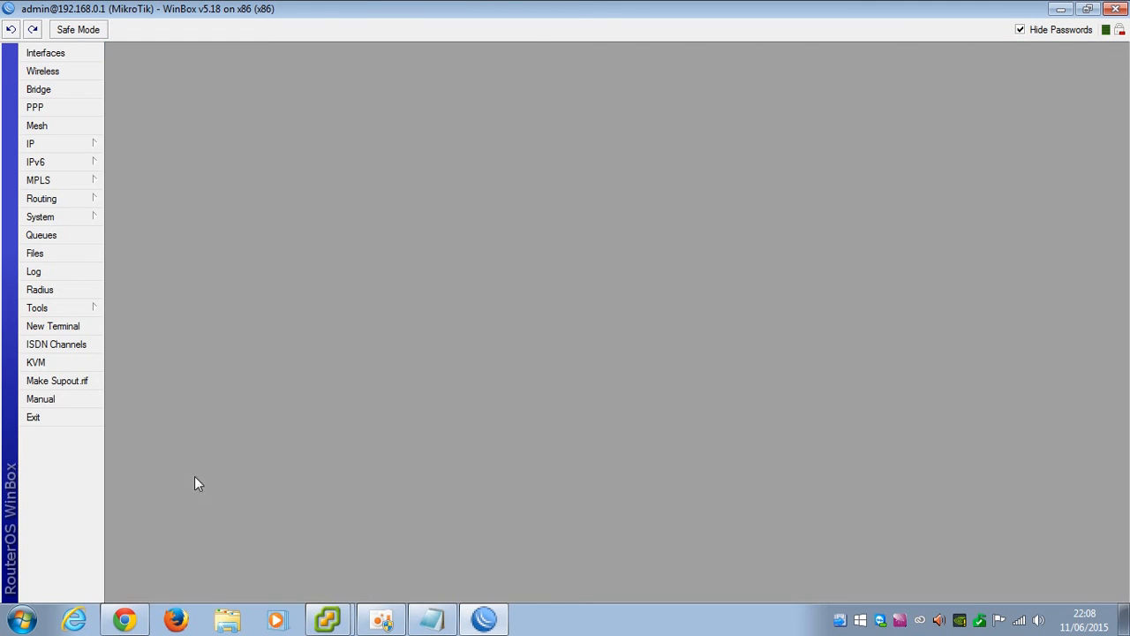
pyautogui.click(124, 620)
pyautogui.click(419, 9)
pyautogui.click(307, 35)
pyautogui.write('google.com.br')
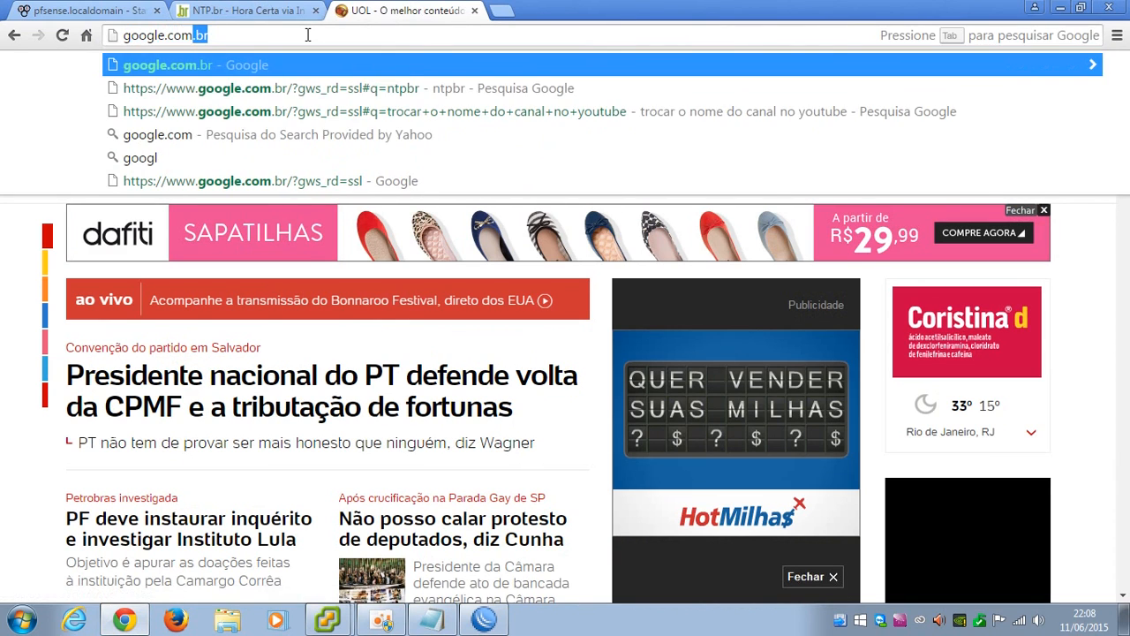
pyautogui.press('Return')
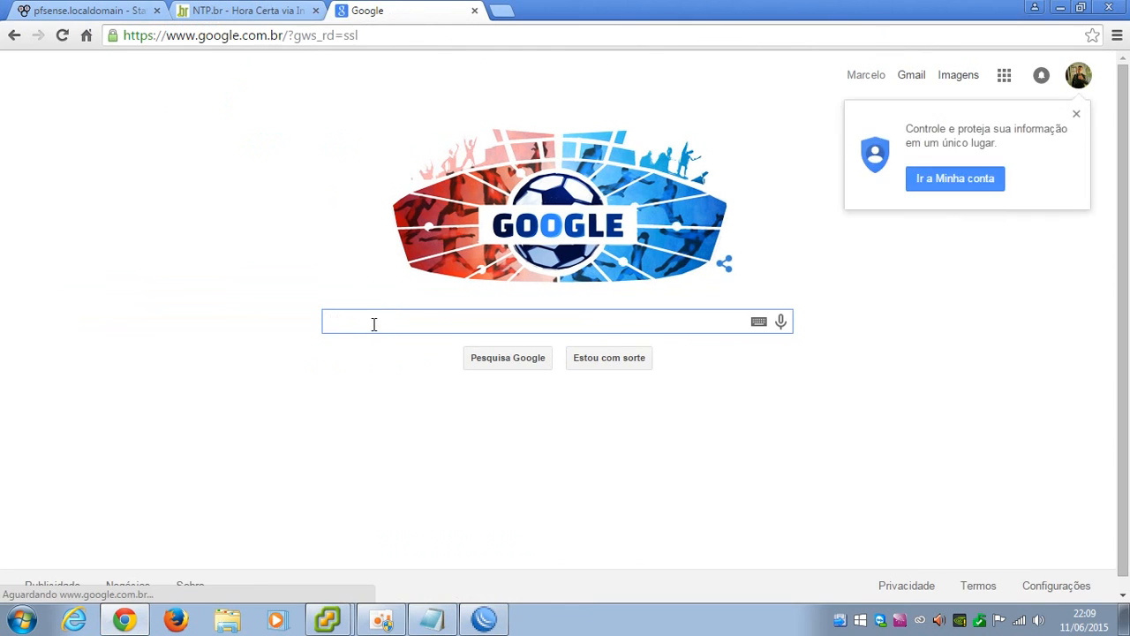
pyautogui.write('micro')
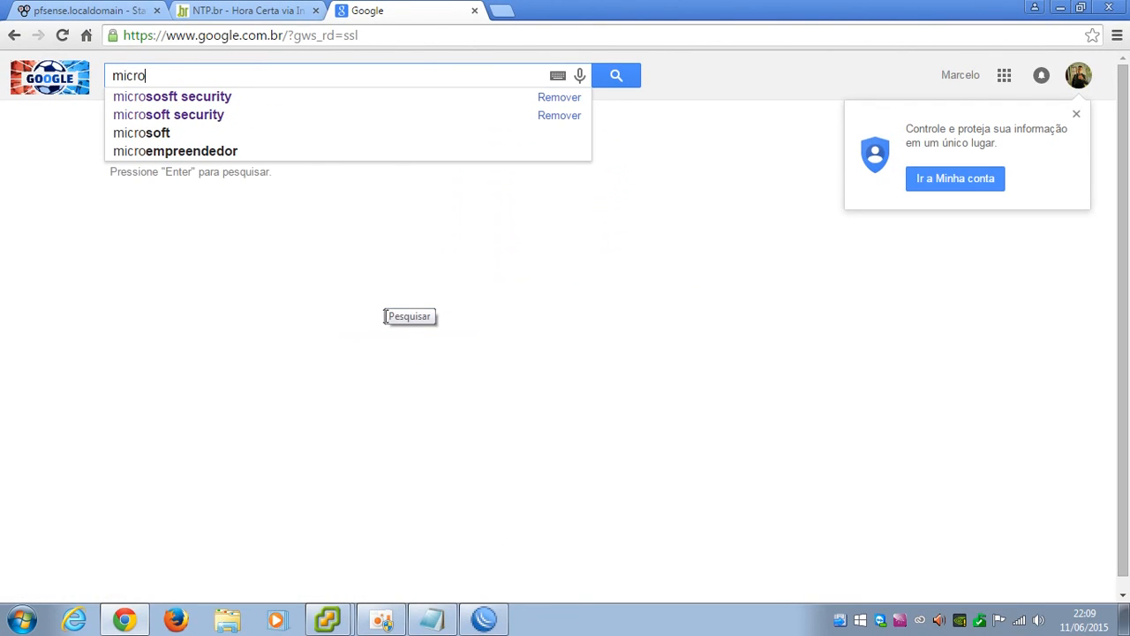
pyautogui.press('Down')
pyautogui.press('Return')
# Open the Microsoft Security Essentials result and save the installer to the Desktop
pyautogui.click(188, 281)
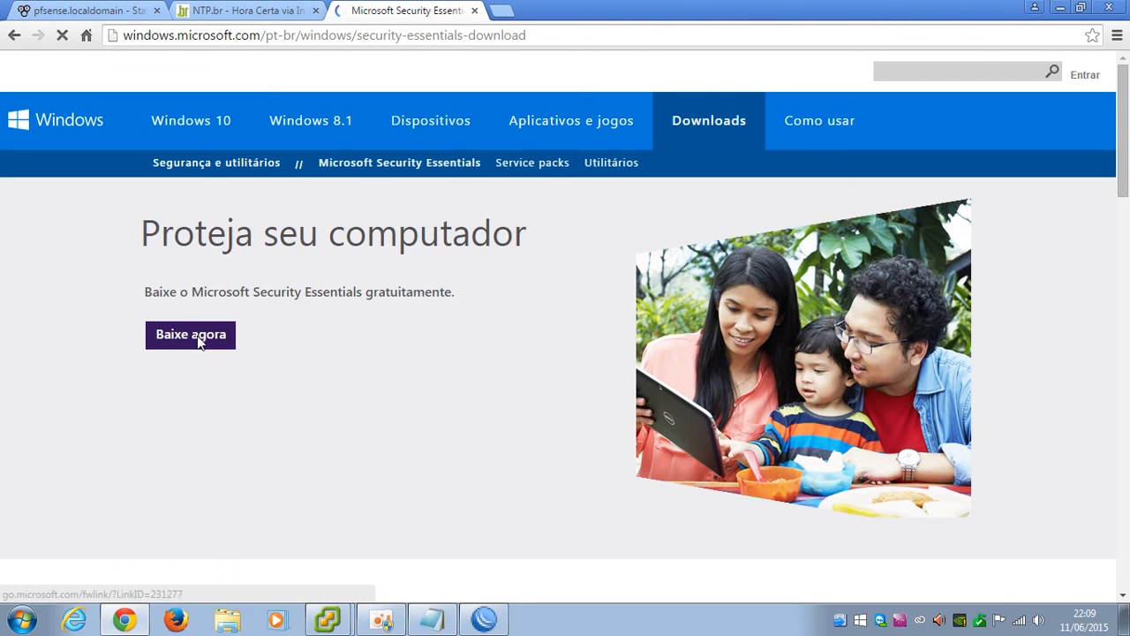
pyautogui.click(200, 344)
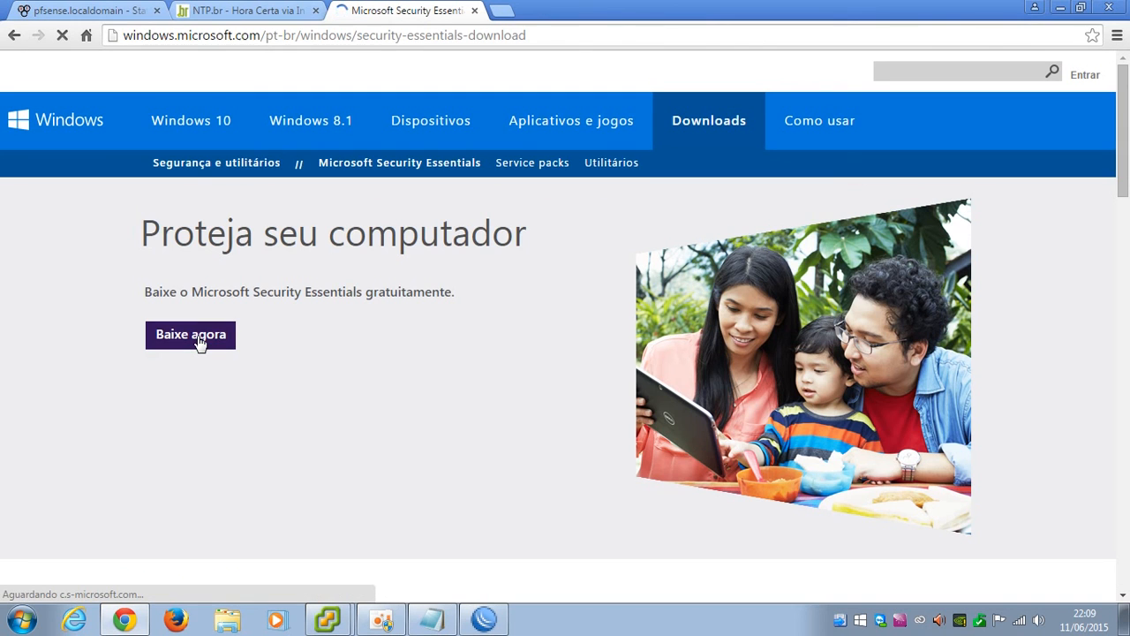
pyautogui.click(276, 221)
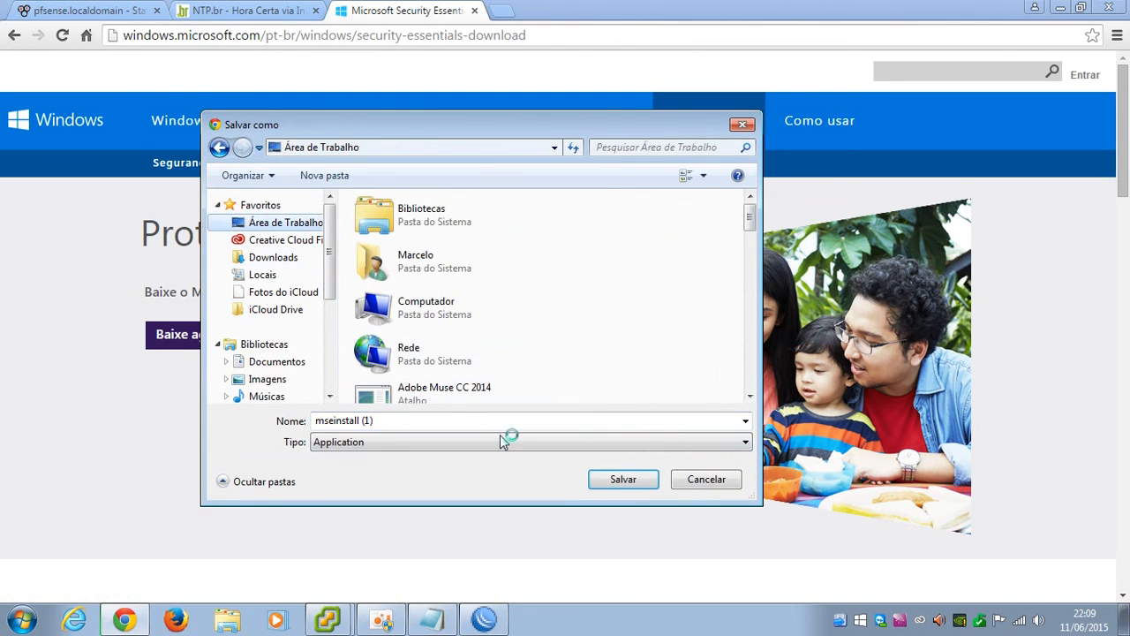
pyautogui.click(621, 480)
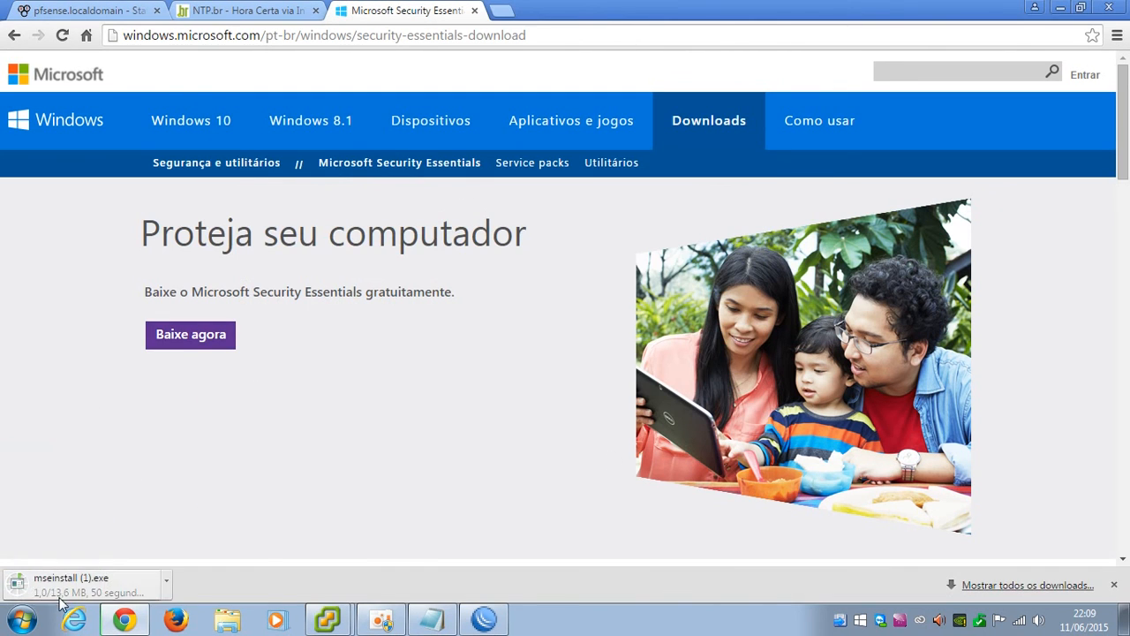
pyautogui.click(484, 619)
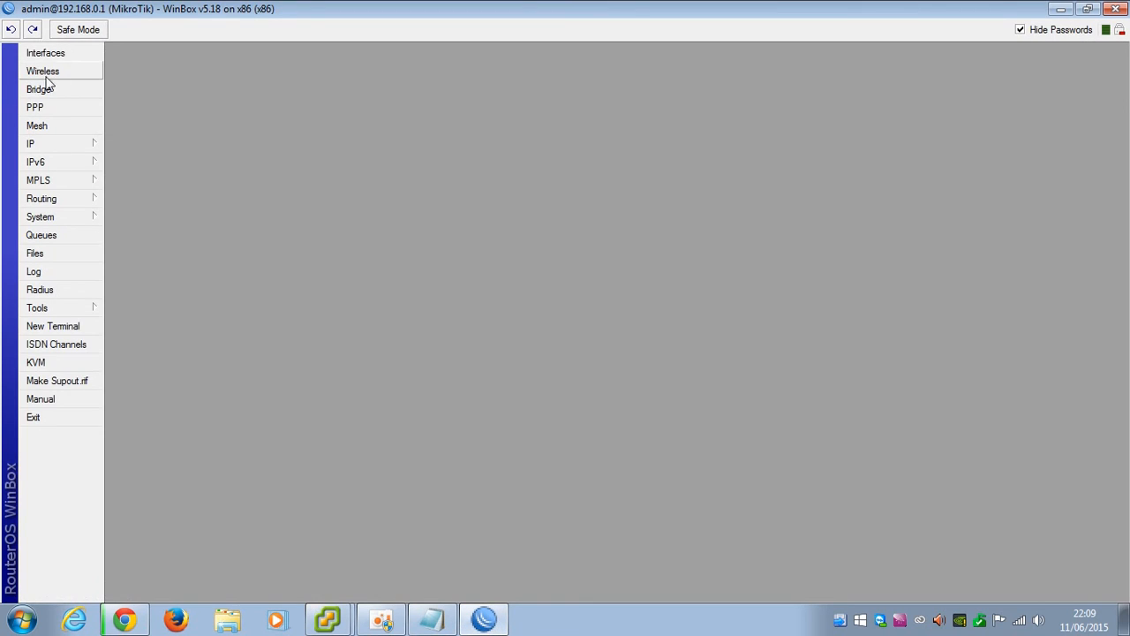
# Watch WAN traffic in the interface list, check simple queue 24, then view Chrome's pfSense dashboard
pyautogui.click(67, 55)
pyautogui.click(538, 263)
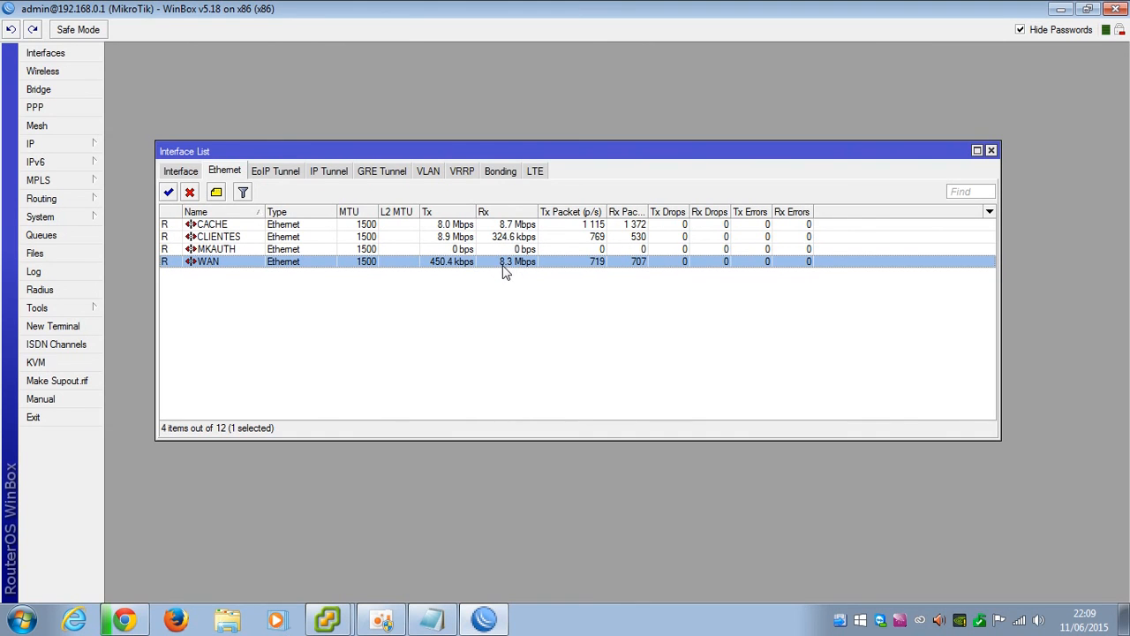
pyautogui.click(41, 235)
pyautogui.click(181, 497)
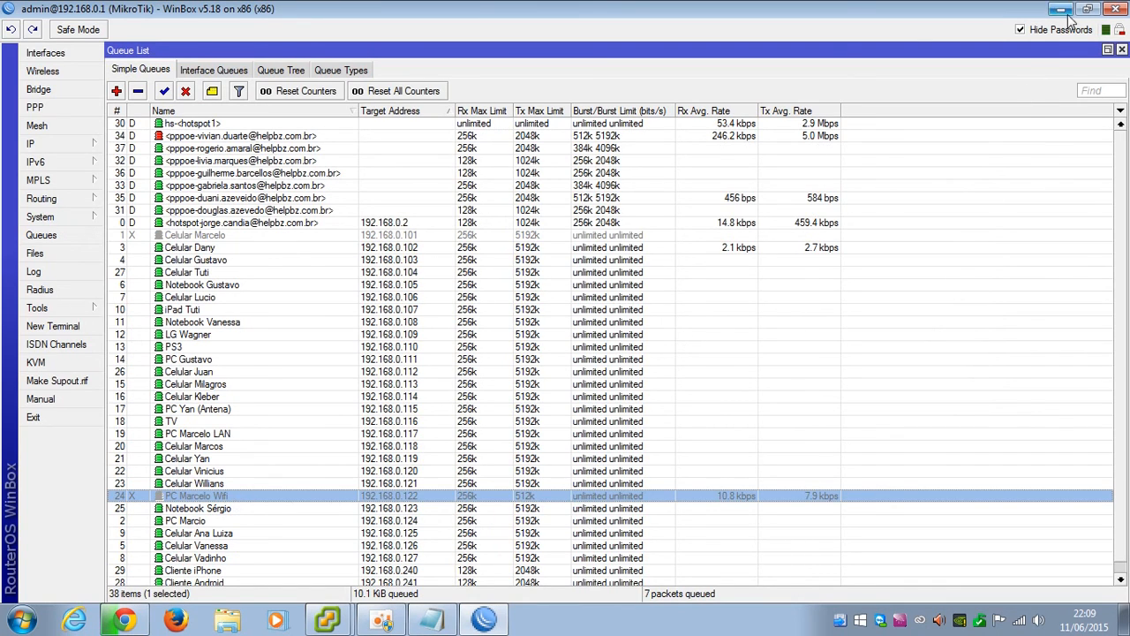
pyautogui.click(1121, 50)
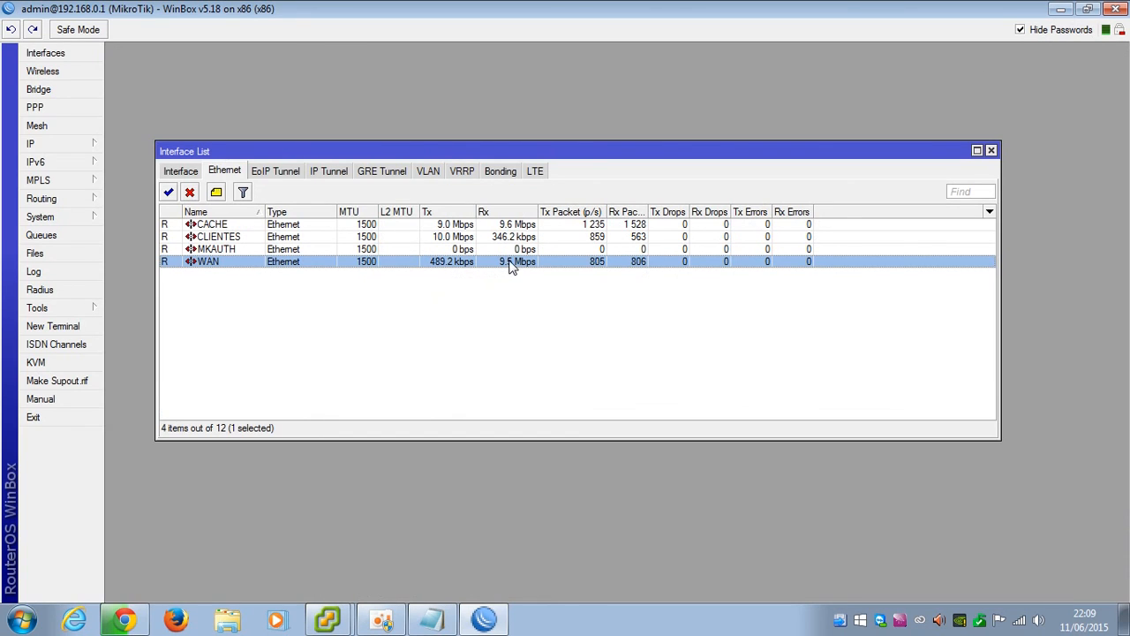
pyautogui.click(128, 616)
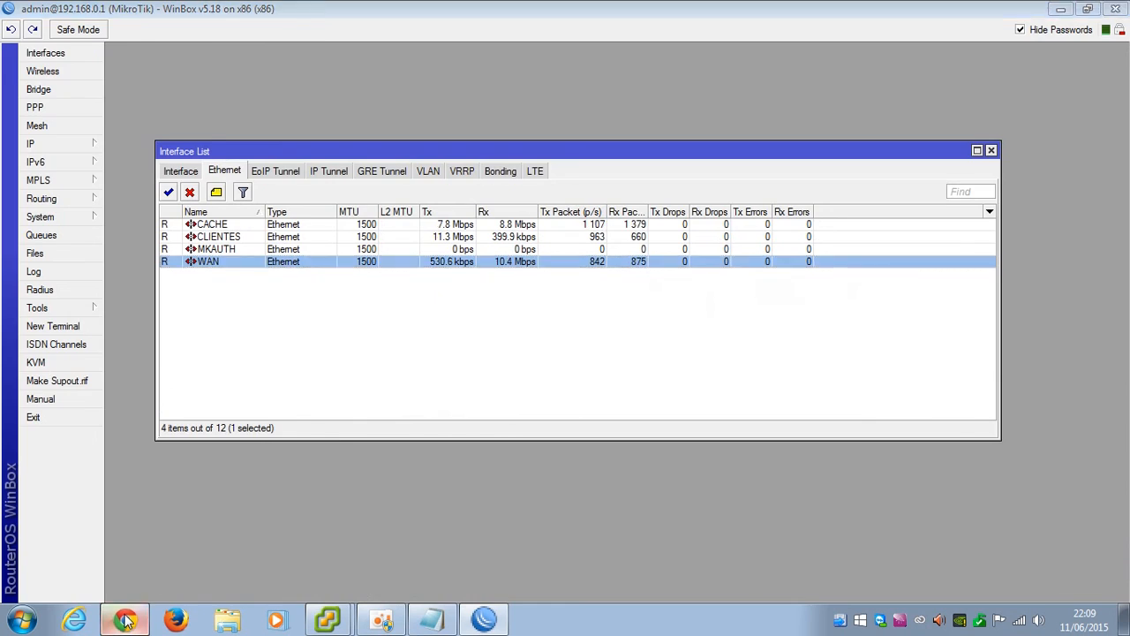
pyautogui.click(84, 11)
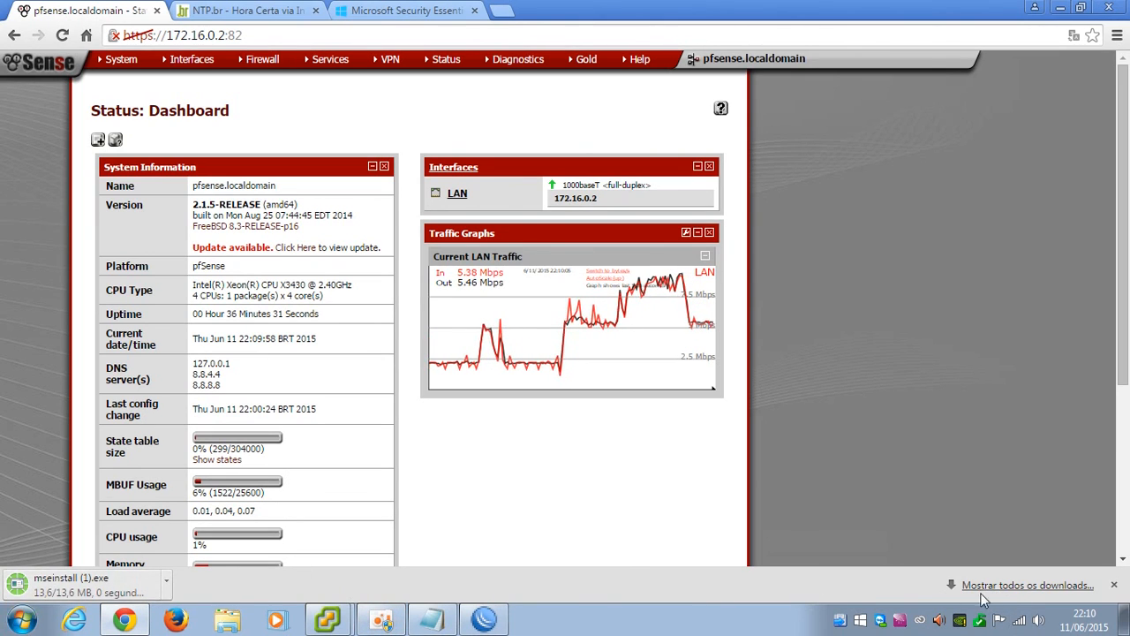
# Cancel the mseinstall download and remove it from Chrome's downloads list
pyautogui.click(1006, 585)
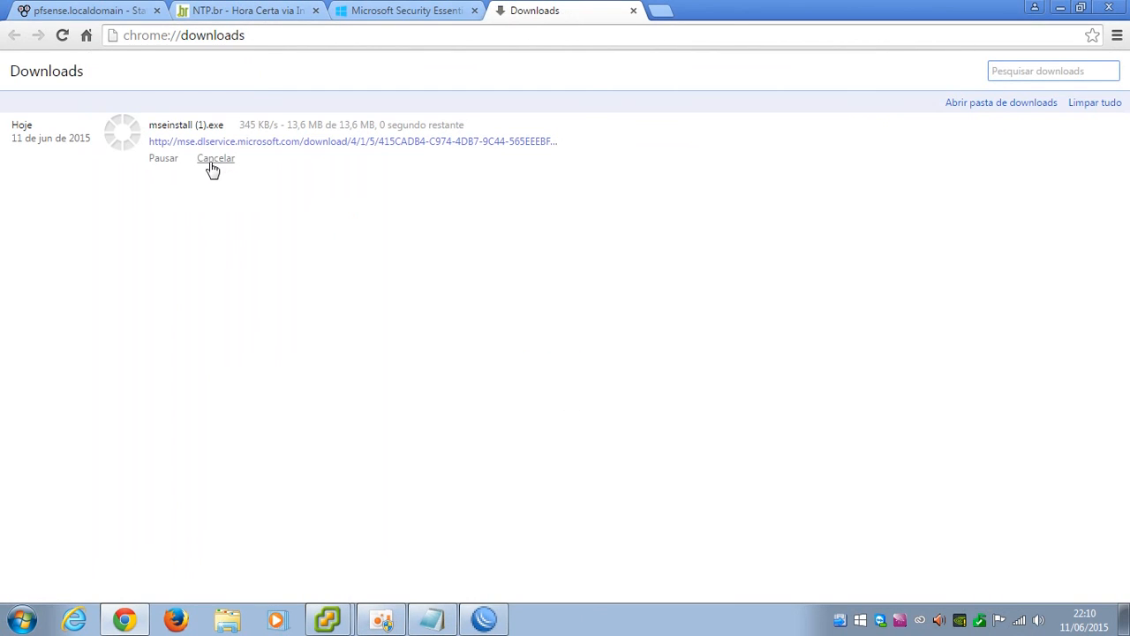
pyautogui.click(213, 167)
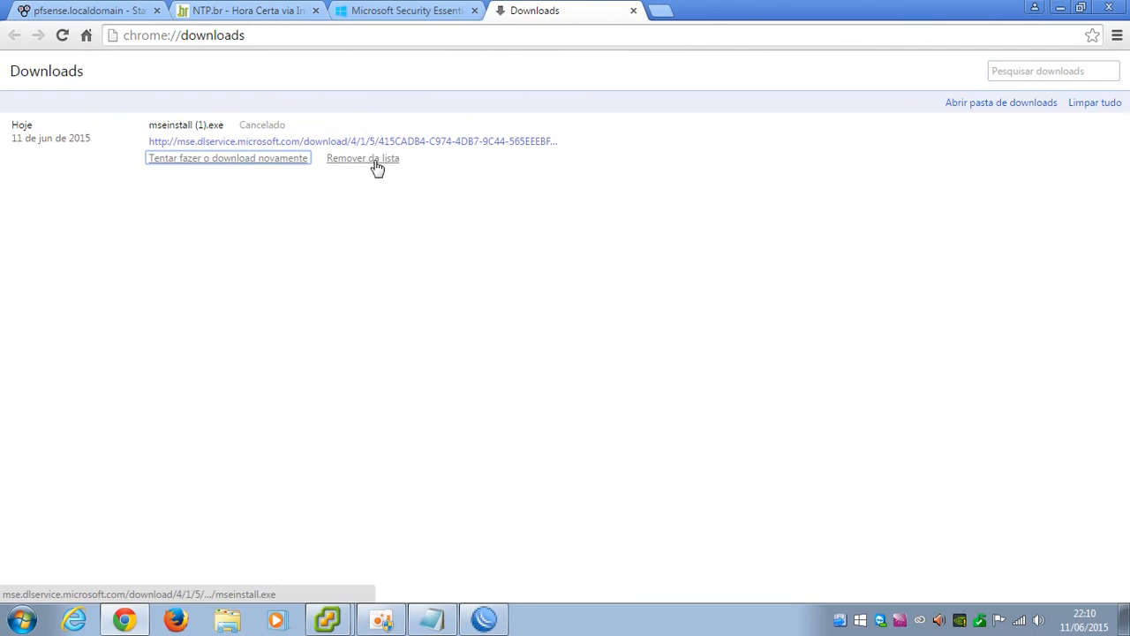
pyautogui.click(379, 167)
# Log out of pfSense and close the pfSense, NTP.br and Security Essentials tabs
pyautogui.click(385, 10)
pyautogui.click(242, 10)
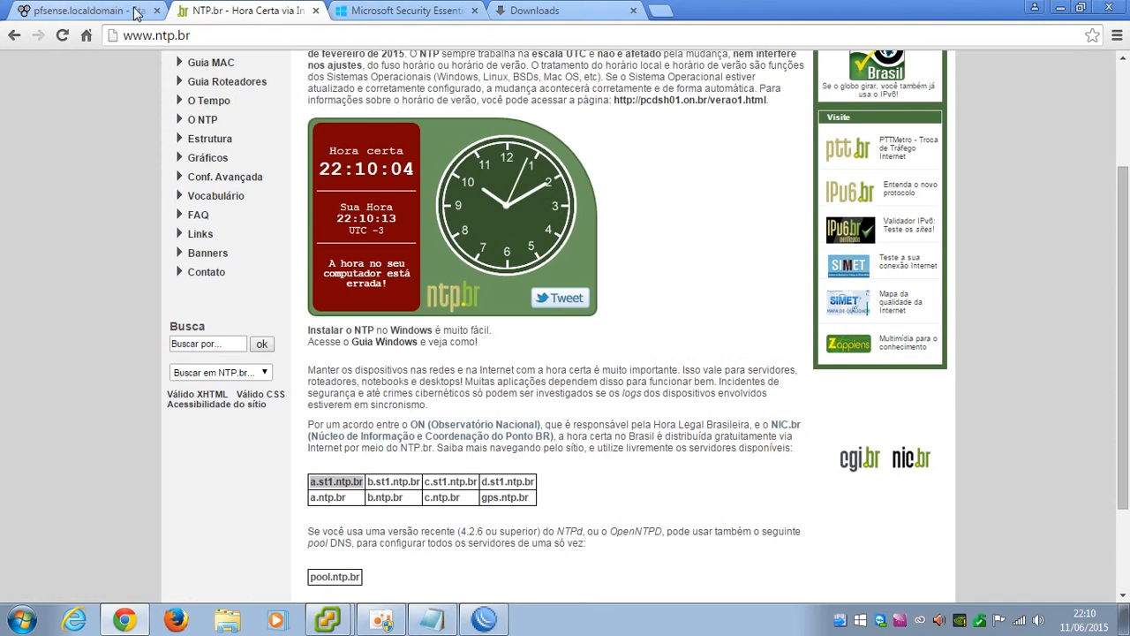
pyautogui.click(88, 11)
pyautogui.moveTo(119, 59)
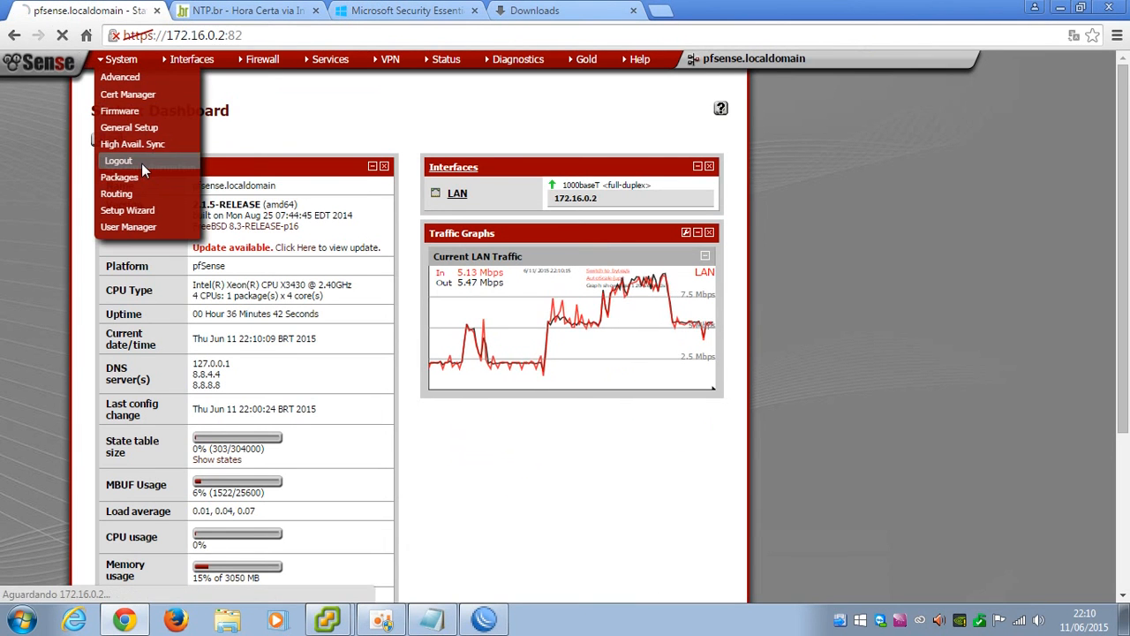
pyautogui.click(141, 163)
pyautogui.click(156, 11)
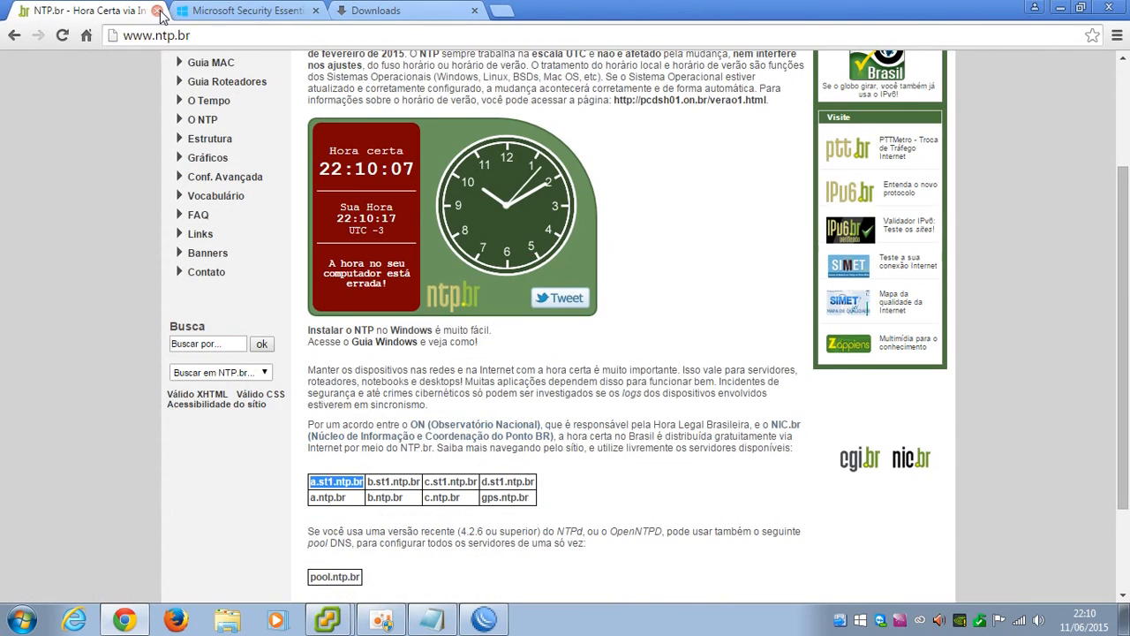
pyautogui.click(157, 10)
pyautogui.click(156, 10)
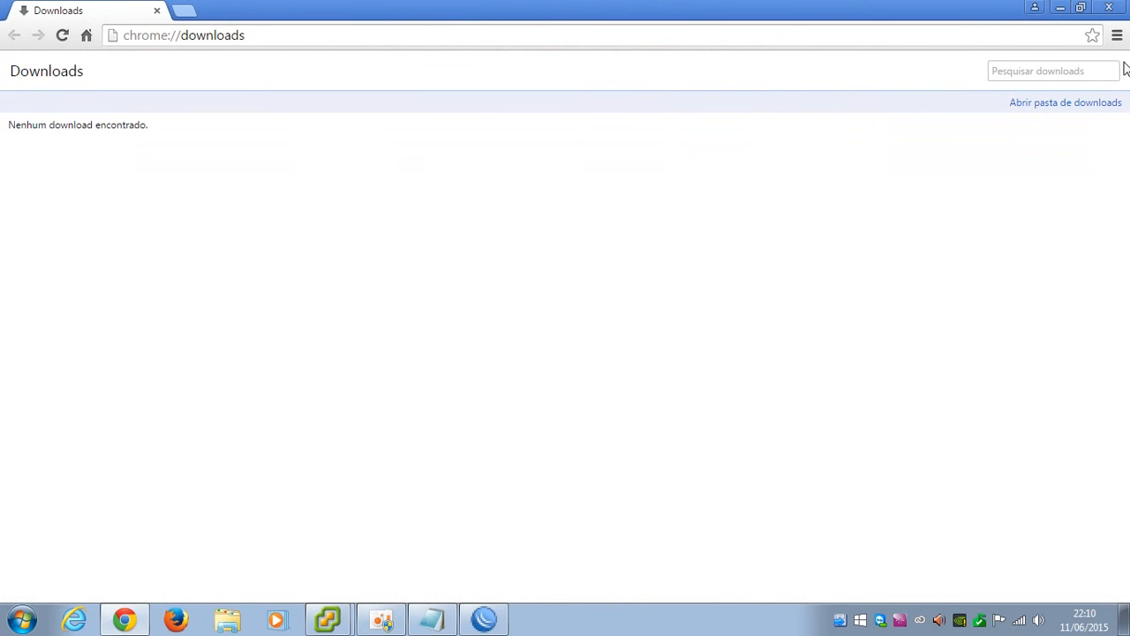
# Clear all Chrome browsing data, including cached files, from the beginning
pyautogui.click(1117, 36)
pyautogui.moveTo(918, 300)
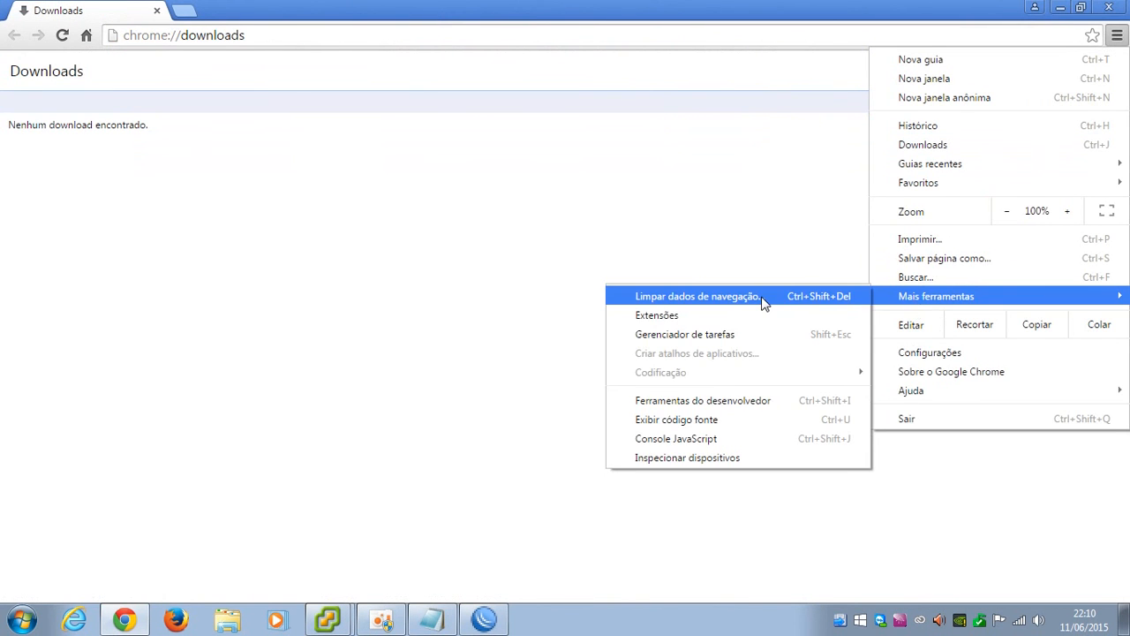
pyautogui.click(761, 297)
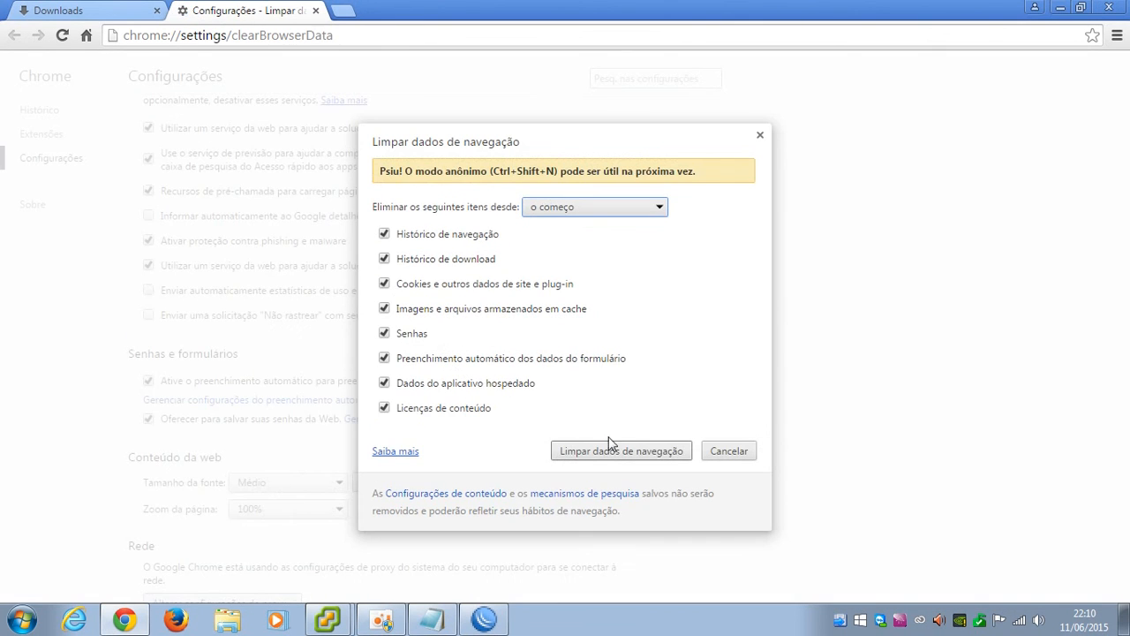
pyautogui.click(626, 456)
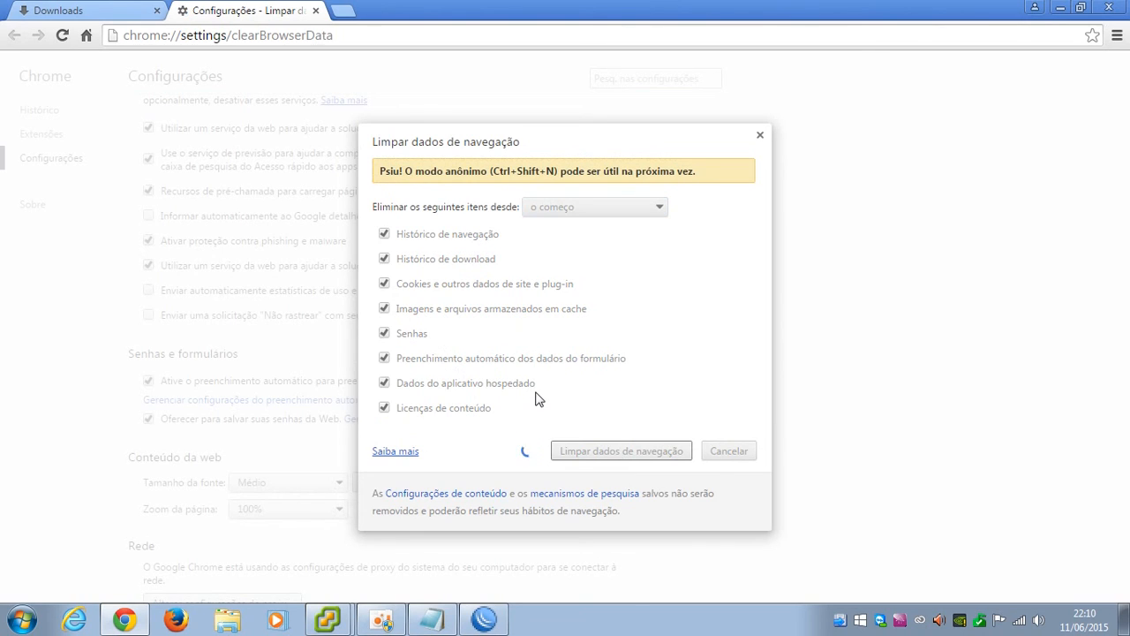
pyautogui.click(761, 137)
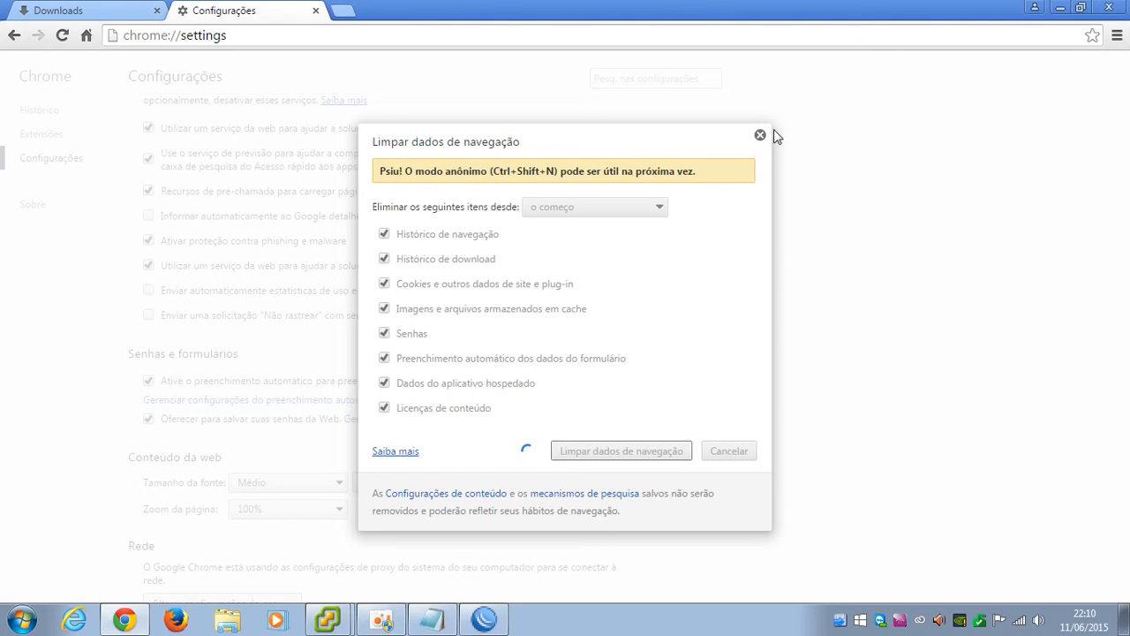
# Quit Chrome by closing its remaining tabs, minimise WinBox, and relaunch Chrome
pyautogui.click(315, 11)
pyautogui.click(157, 10)
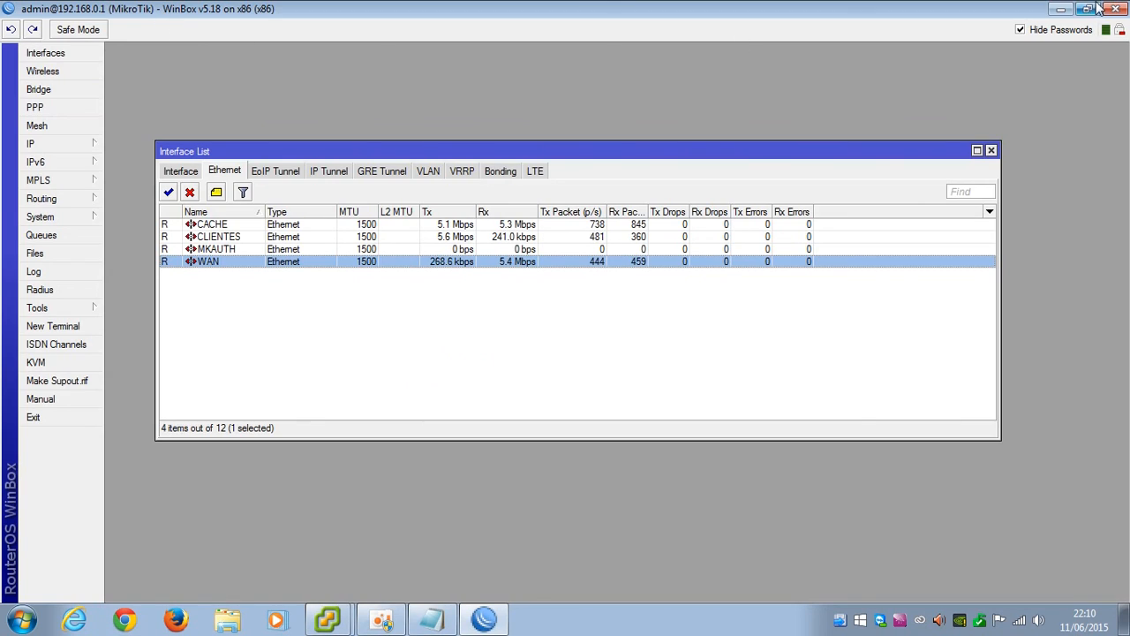
pyautogui.click(1061, 9)
pyautogui.click(134, 624)
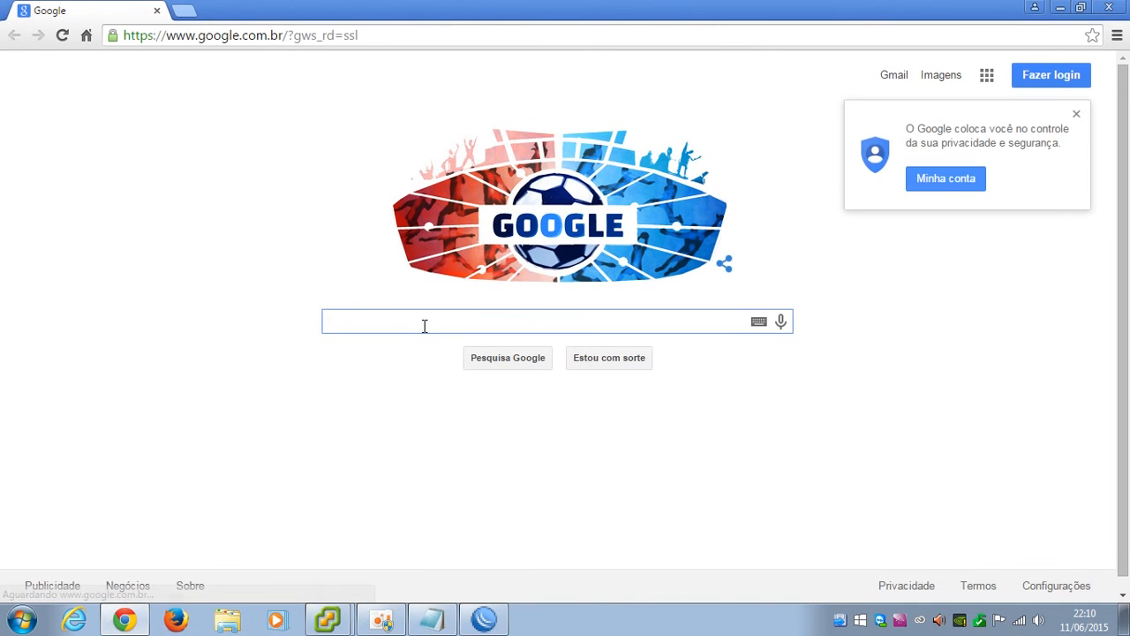
# Search Google for 'microsoft security' and open the Microsoft Security Essentials page
pyautogui.write('microsoft')
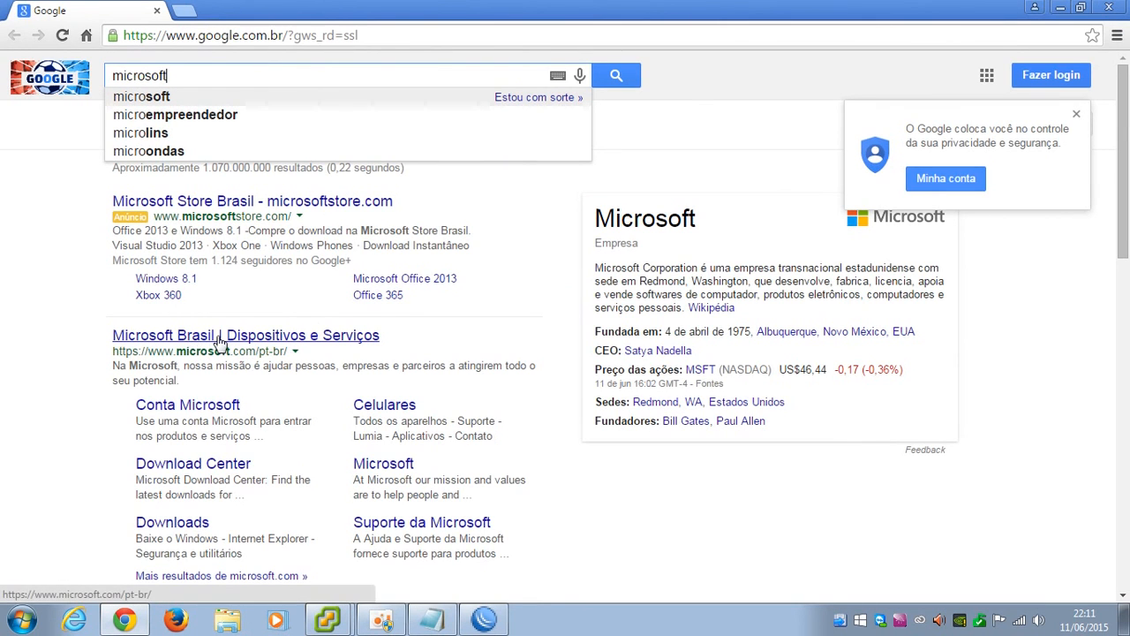
pyautogui.write('security')
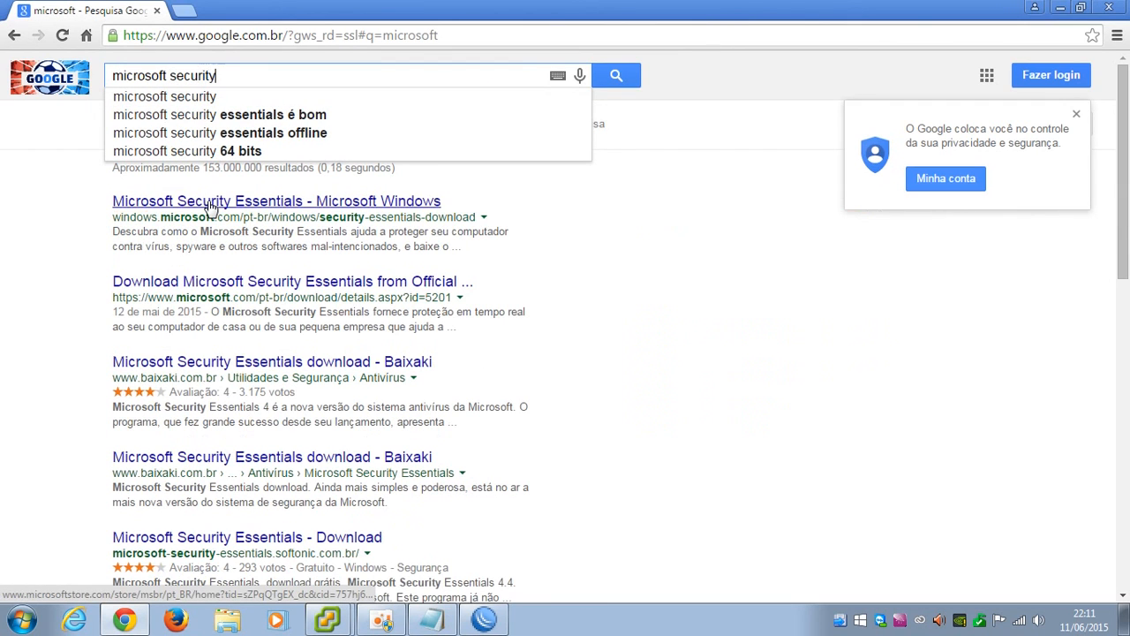
pyautogui.click(227, 96)
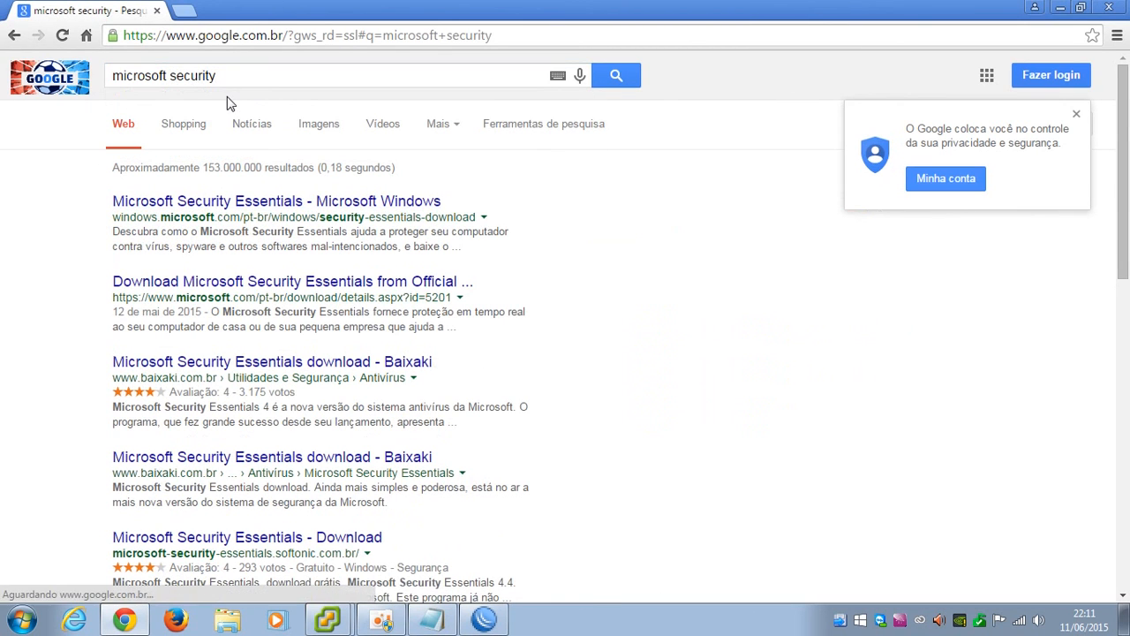
pyautogui.click(261, 201)
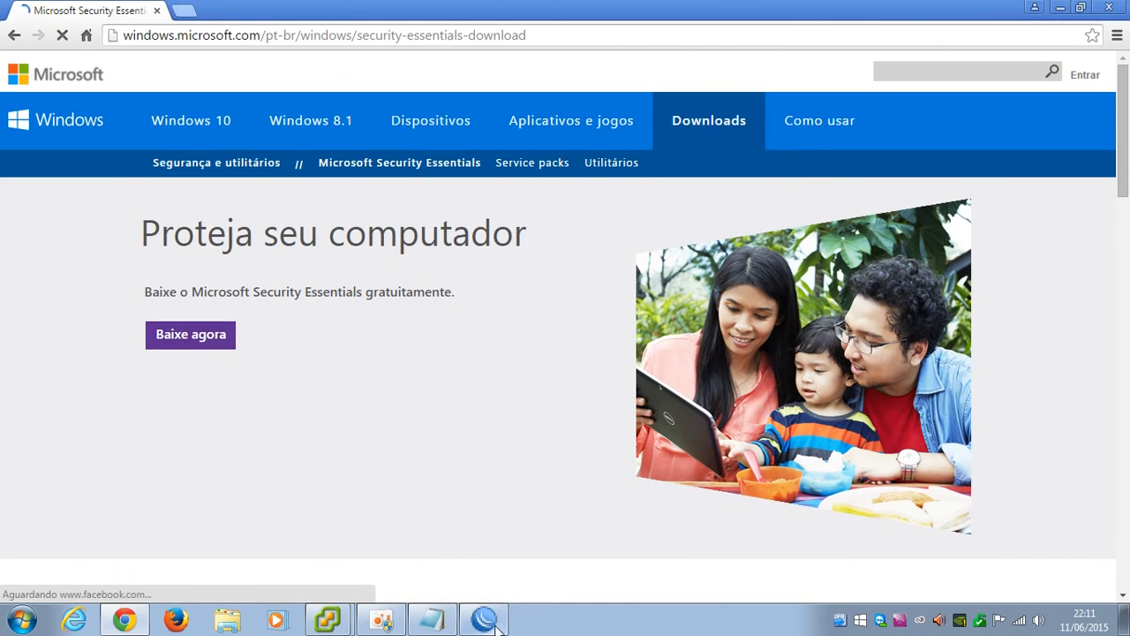
pyautogui.click(484, 619)
# Reset all Queue Tree counters with the CACHE queue selected
pyautogui.click(40, 235)
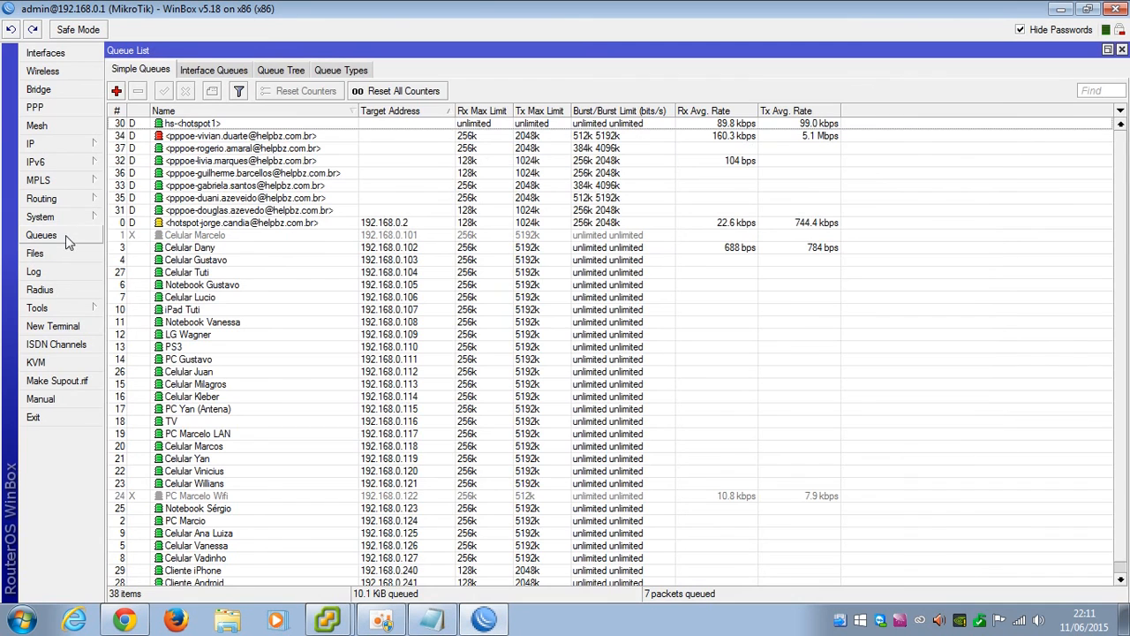
pyautogui.click(294, 73)
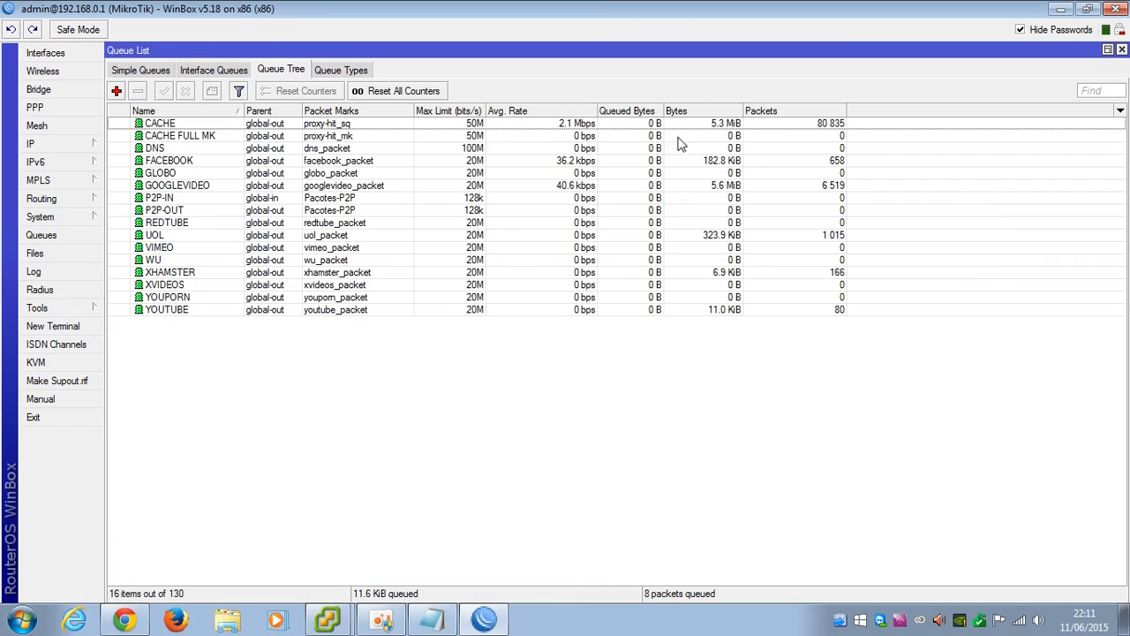
pyautogui.click(729, 130)
pyautogui.click(435, 92)
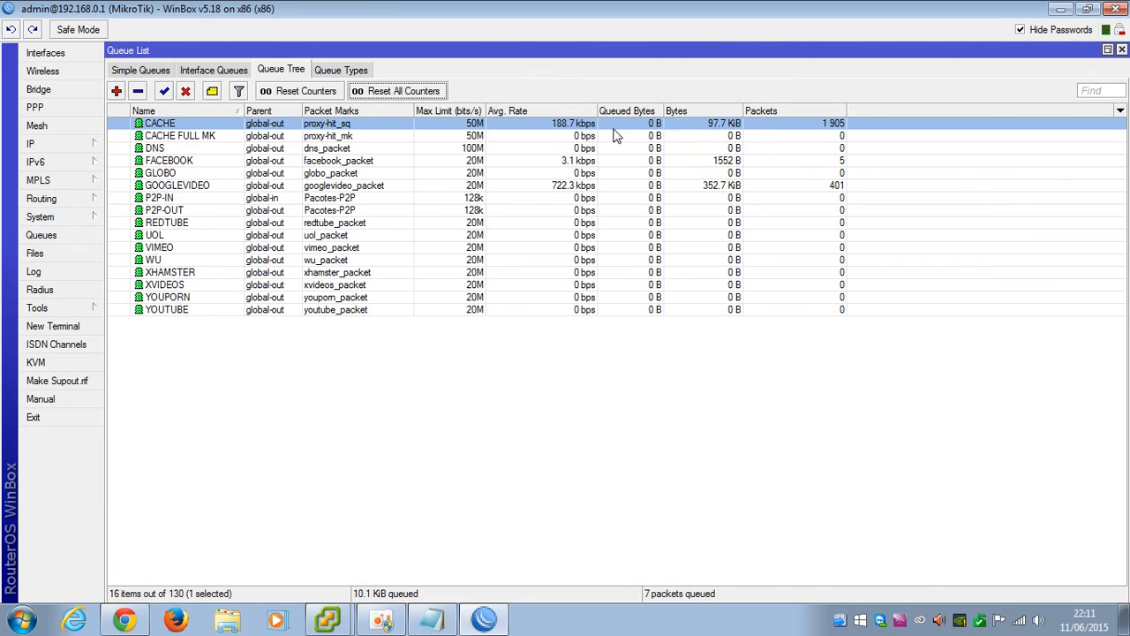
# Download the Security Essentials installer again, saving it to the Desktop
pyautogui.click(124, 619)
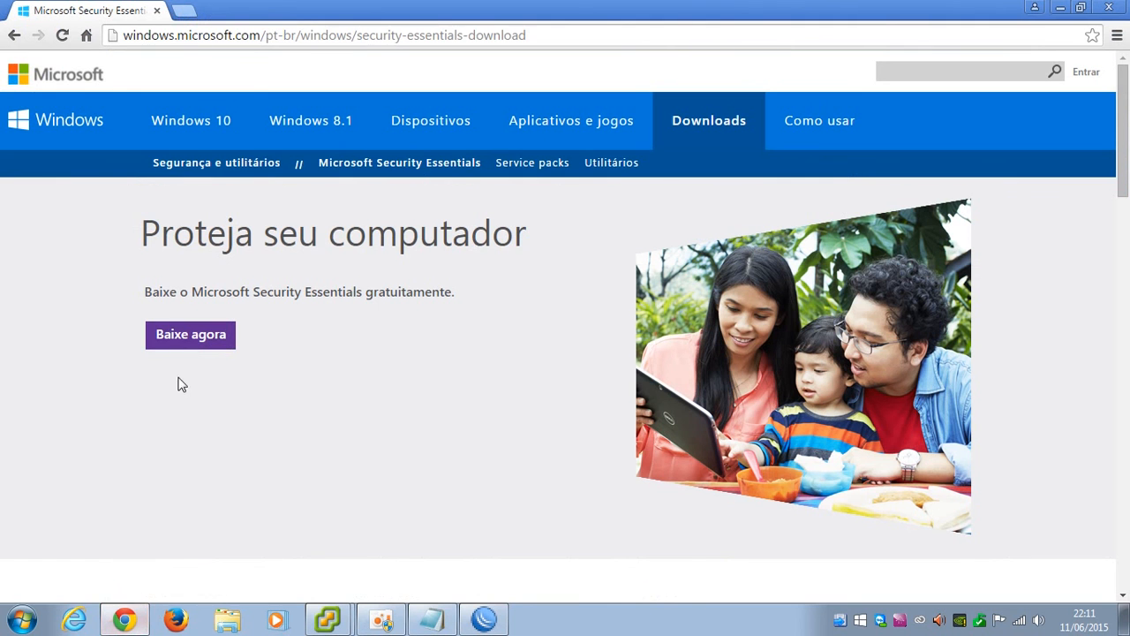
pyautogui.click(194, 336)
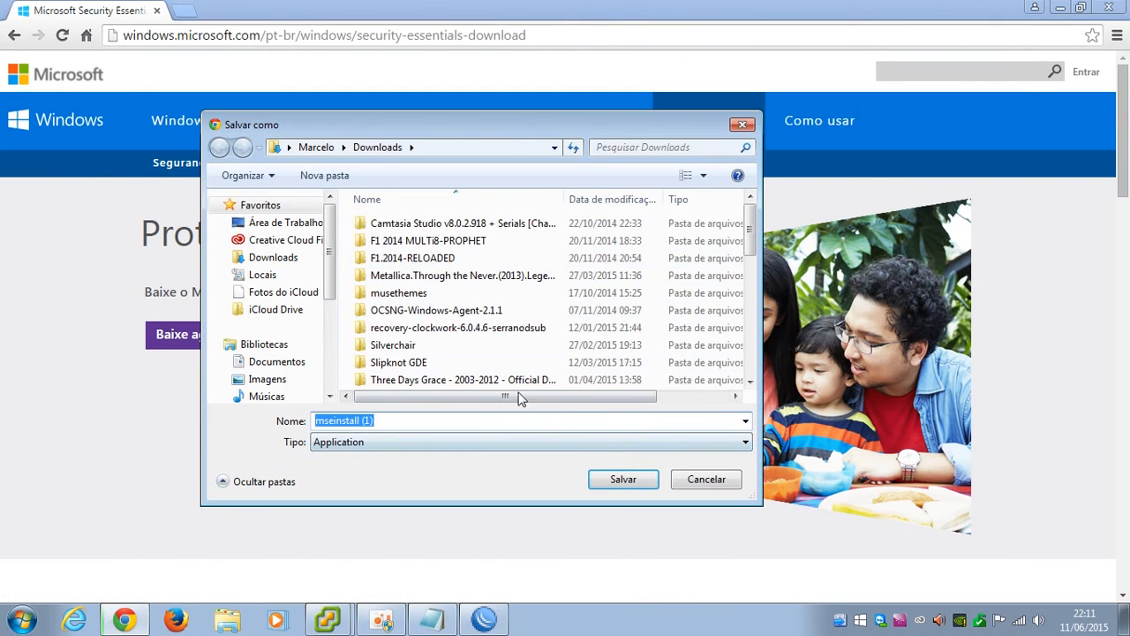
pyautogui.click(260, 223)
pyautogui.click(623, 479)
# Watch the CACHE interface's traffic, then open Chrome's full downloads list
pyautogui.click(484, 619)
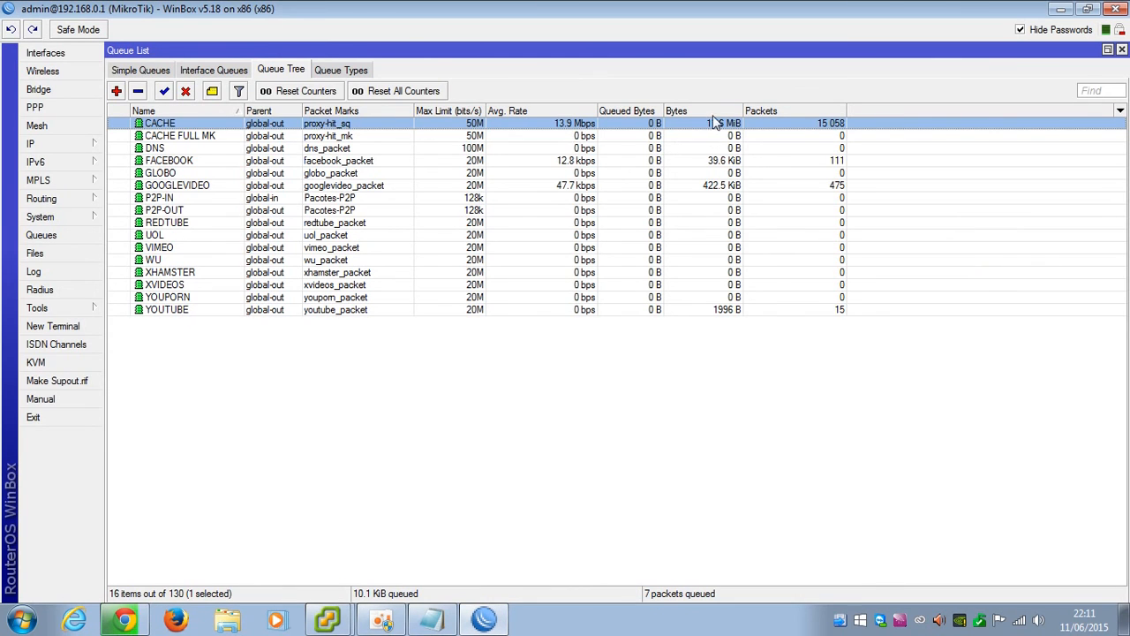
pyautogui.click(35, 53)
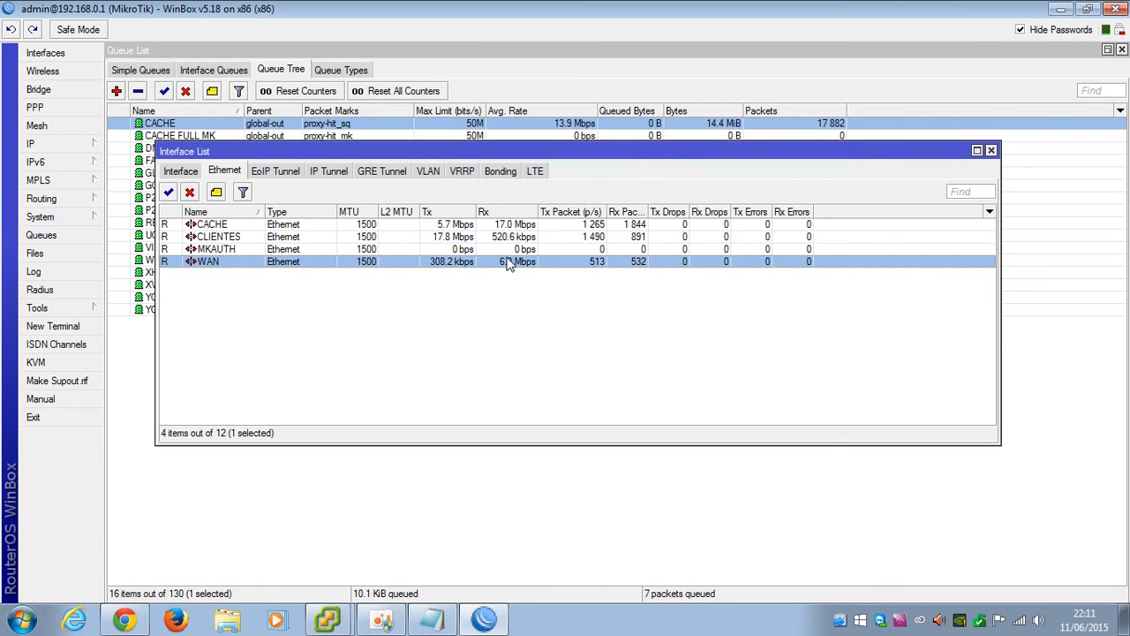
pyautogui.click(508, 227)
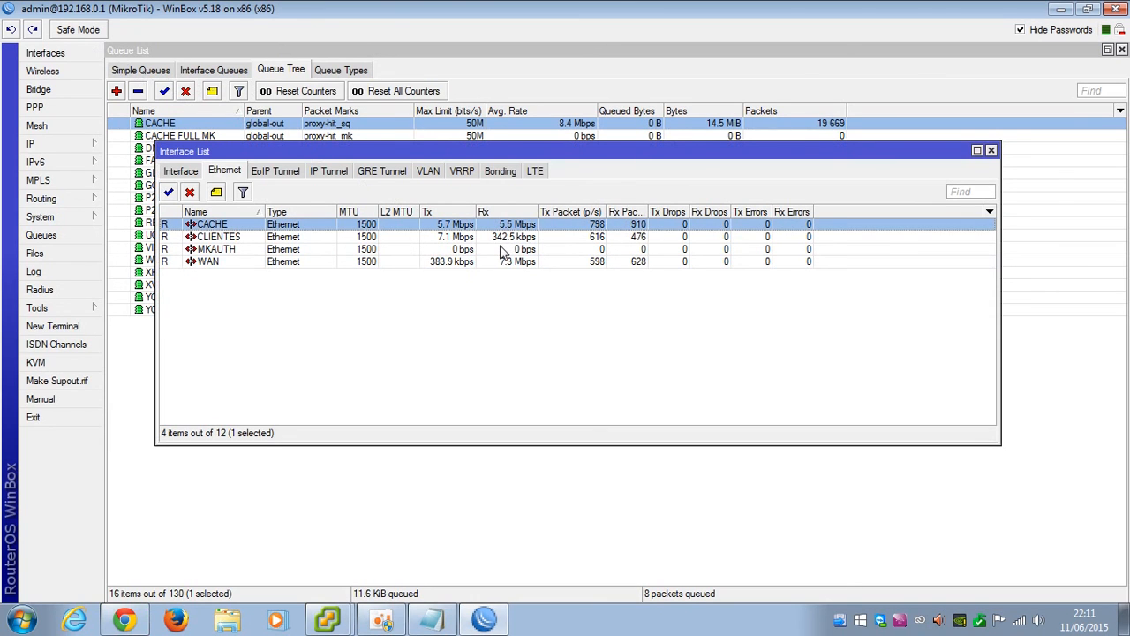
pyautogui.click(125, 620)
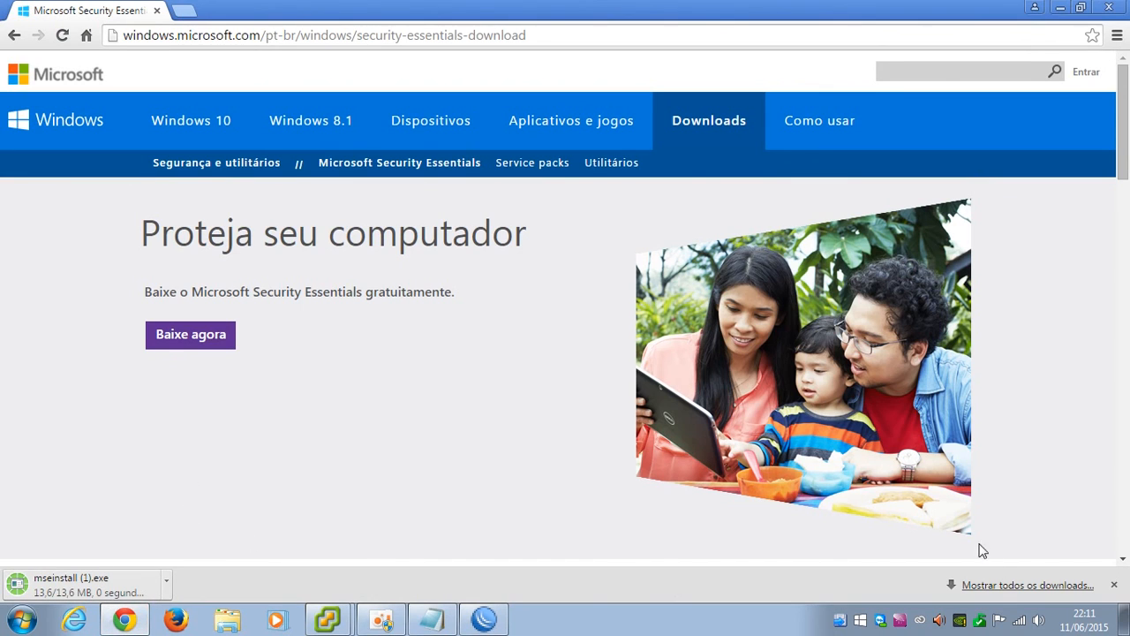
pyautogui.click(1002, 587)
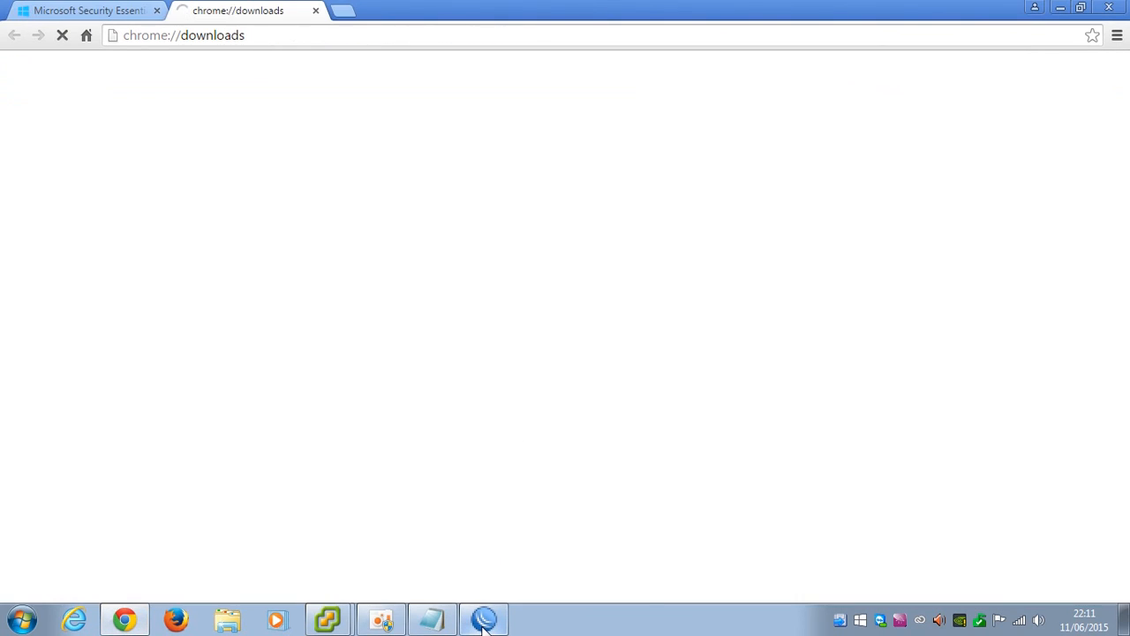
# Cancel the installer download and start it again from the Security Essentials page
pyautogui.moveTo(484, 620)
pyautogui.click(219, 159)
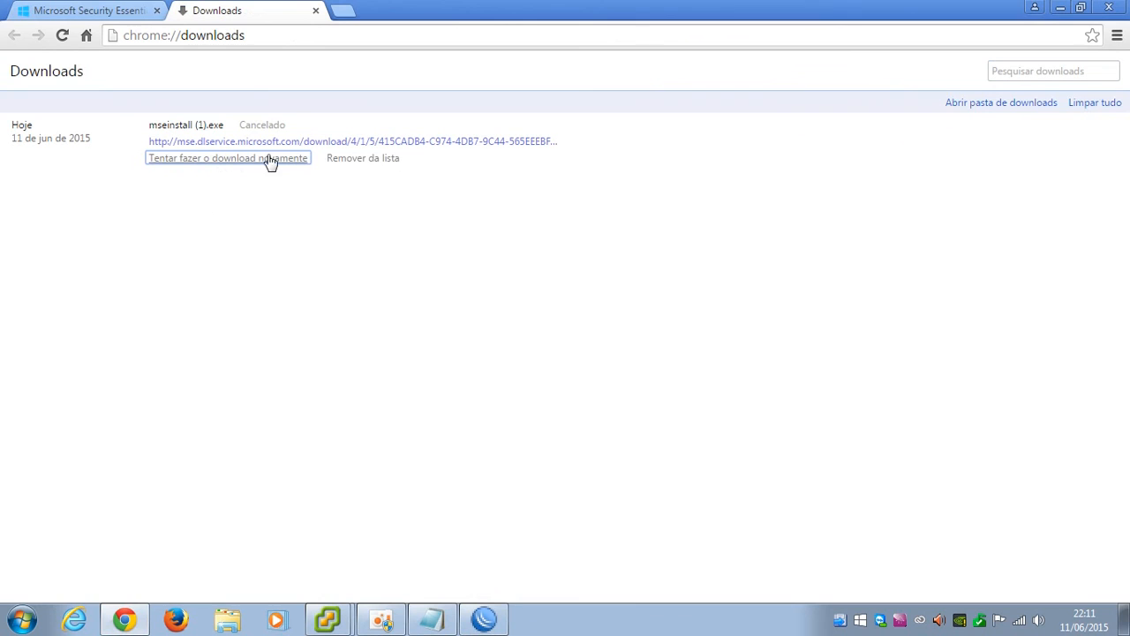
pyautogui.click(134, 13)
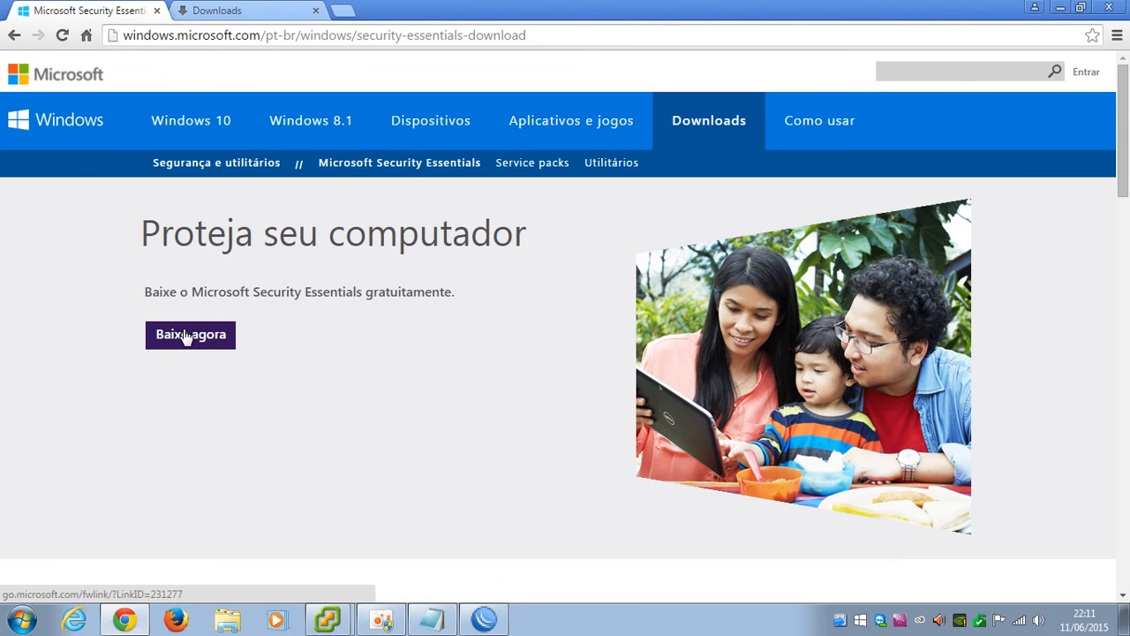
pyautogui.click(185, 335)
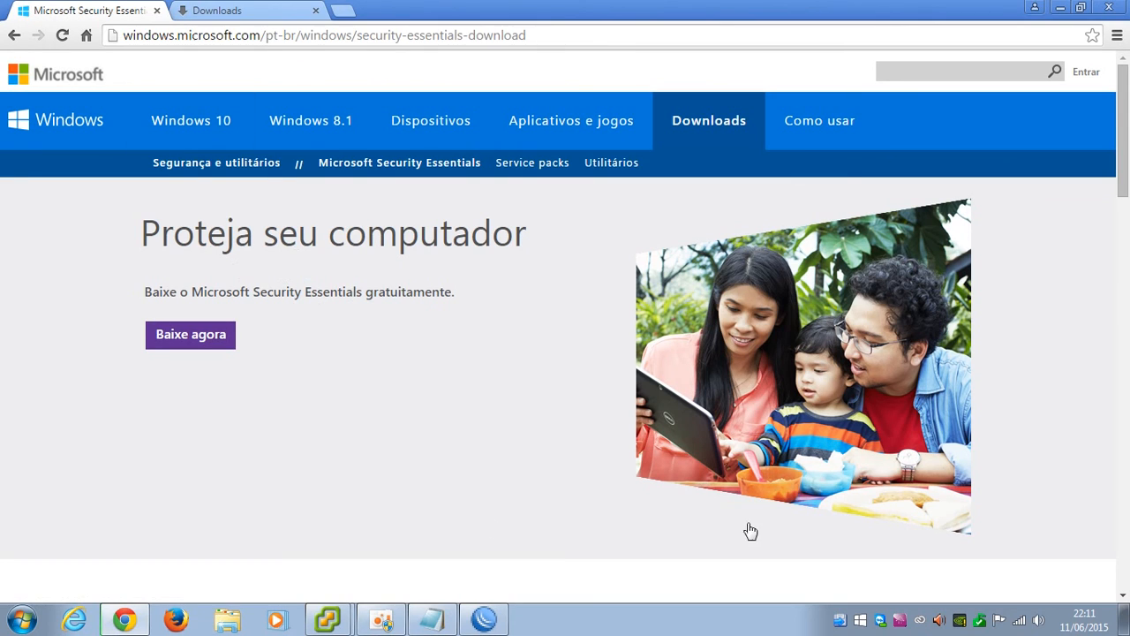
pyautogui.click(190, 346)
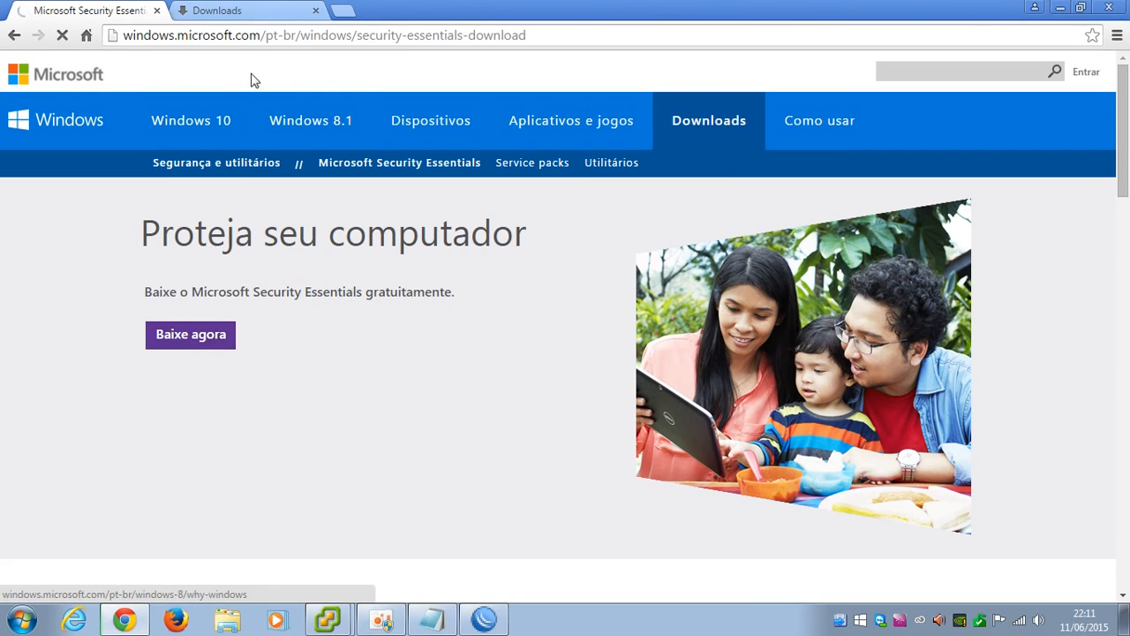
# Close the extra tabs, save mseinstall to the Desktop, and keep Chrome open
pyautogui.click(315, 10)
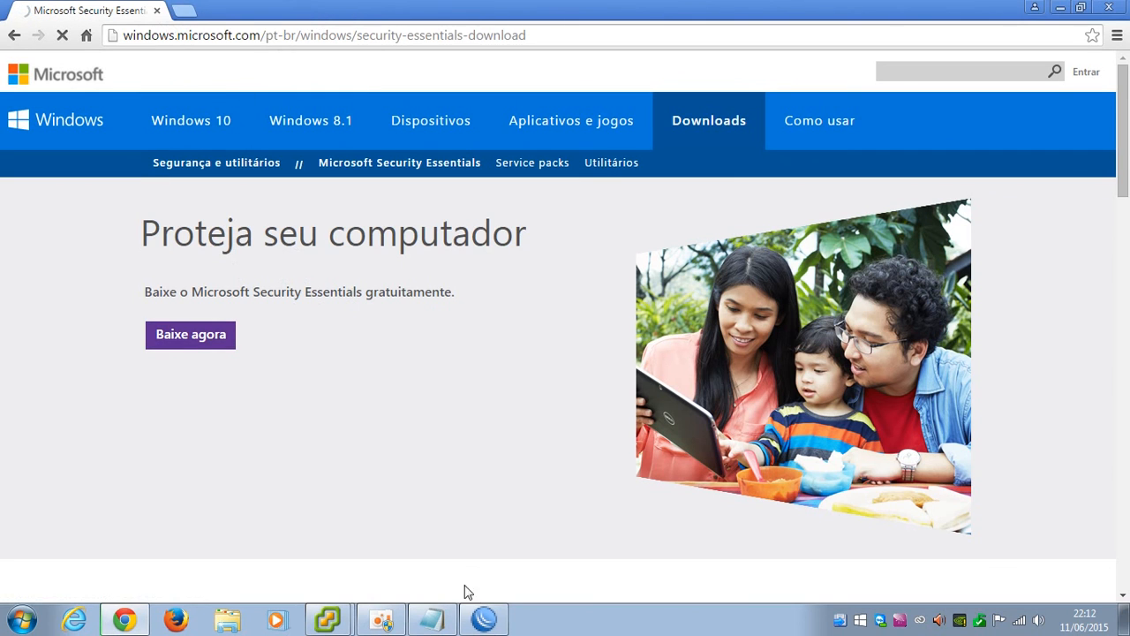
pyautogui.click(491, 622)
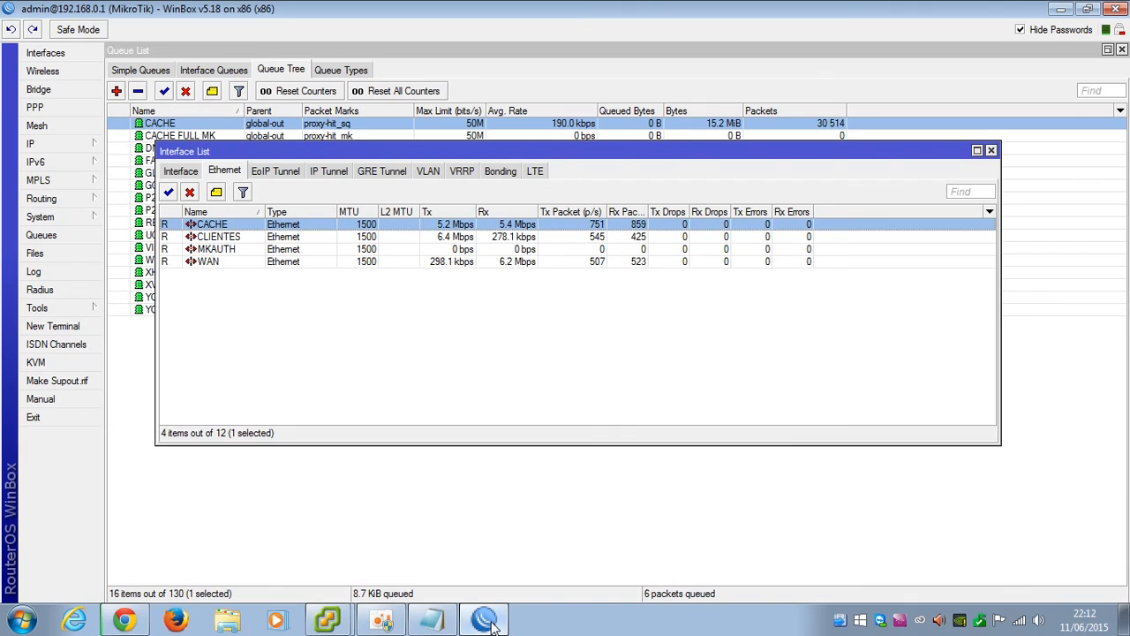
pyautogui.click(491, 622)
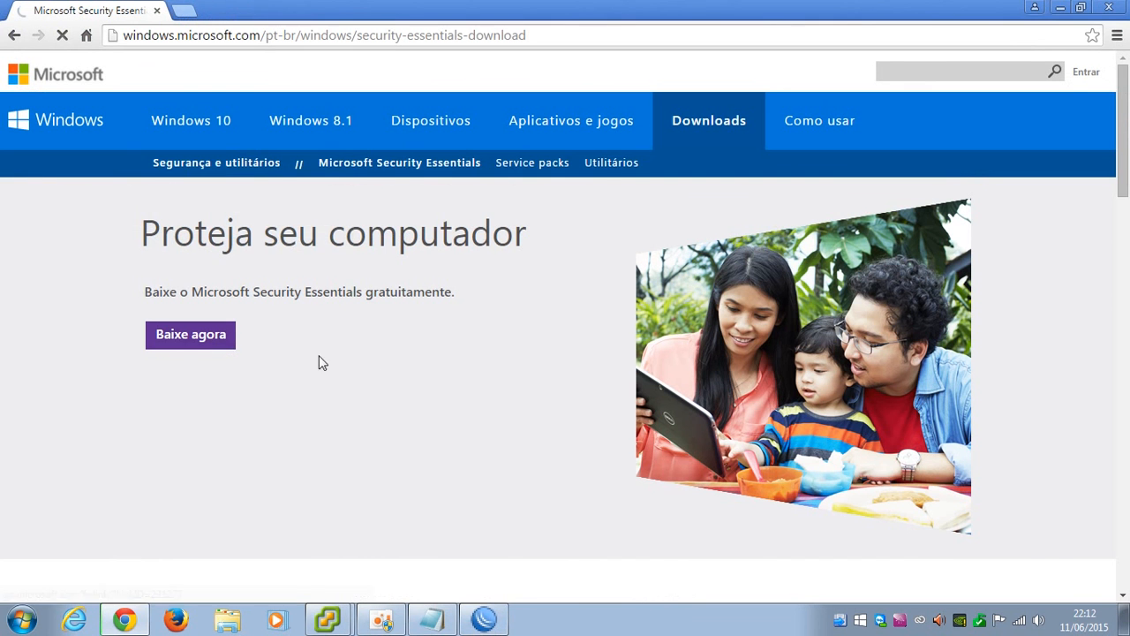
pyautogui.click(157, 11)
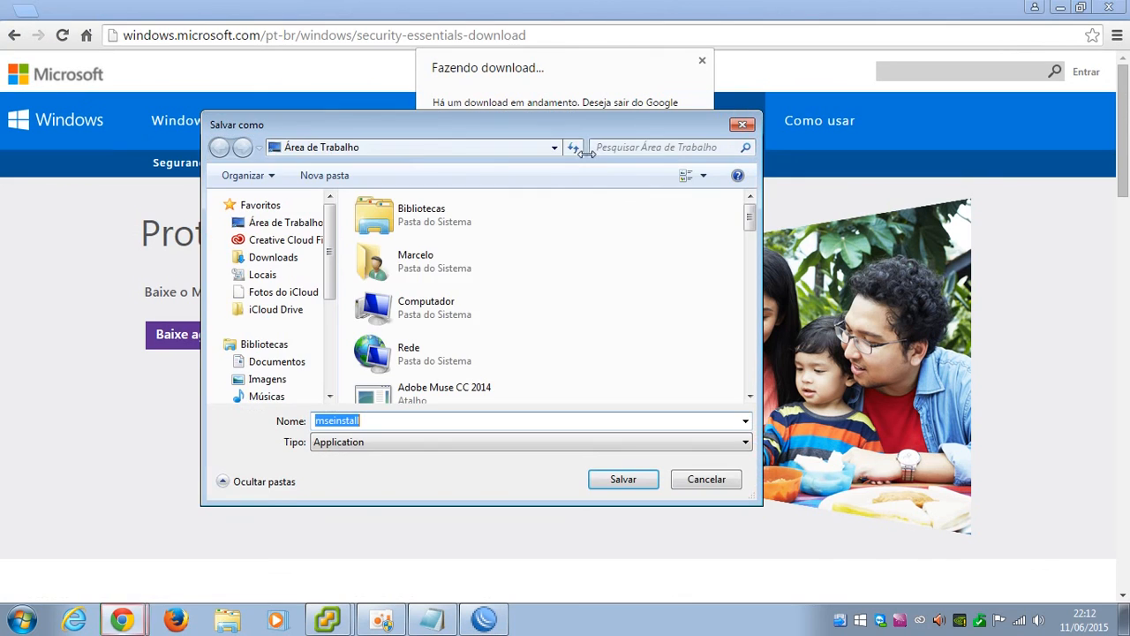
pyautogui.click(639, 485)
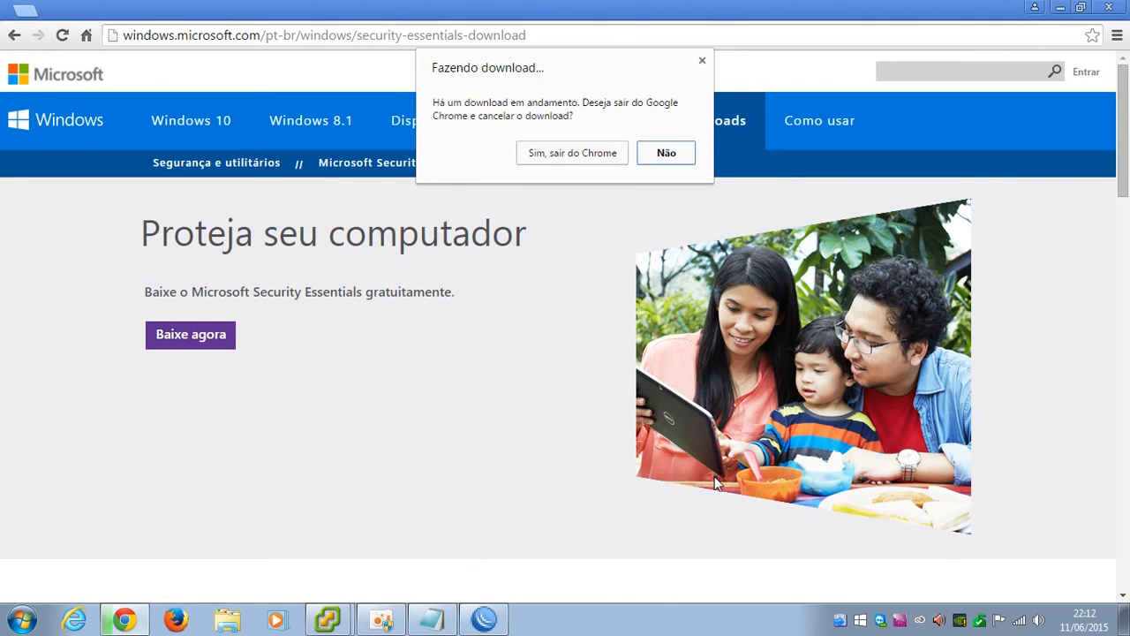
pyautogui.click(663, 155)
pyautogui.click(494, 626)
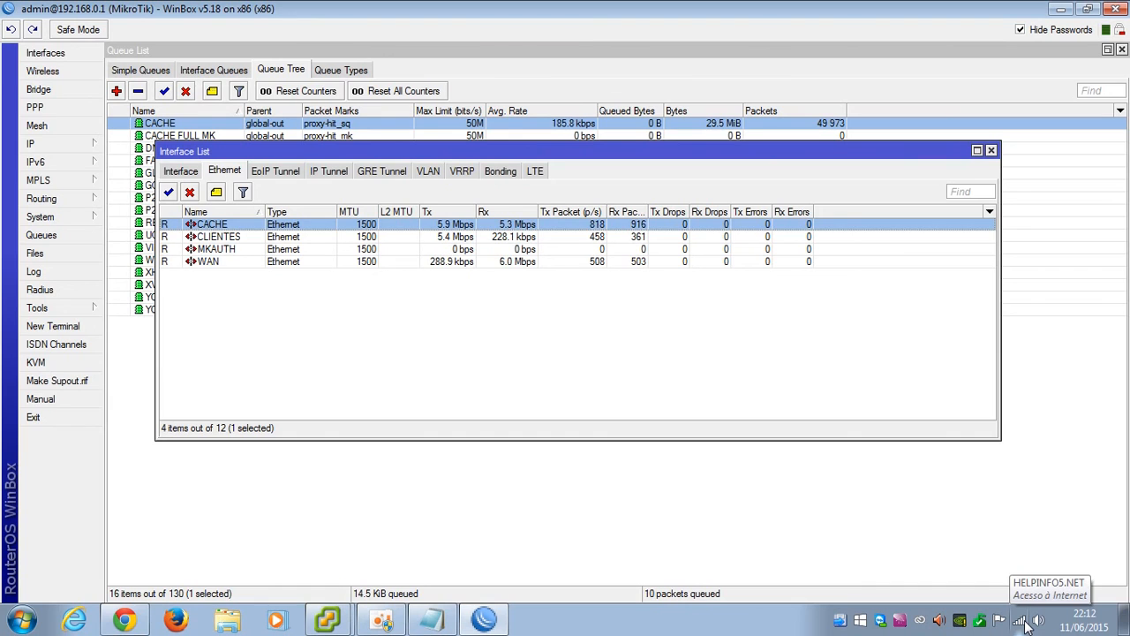
# Check simple queues and all 12 interfaces, then close the Interface List and Queue List
pyautogui.click(517, 366)
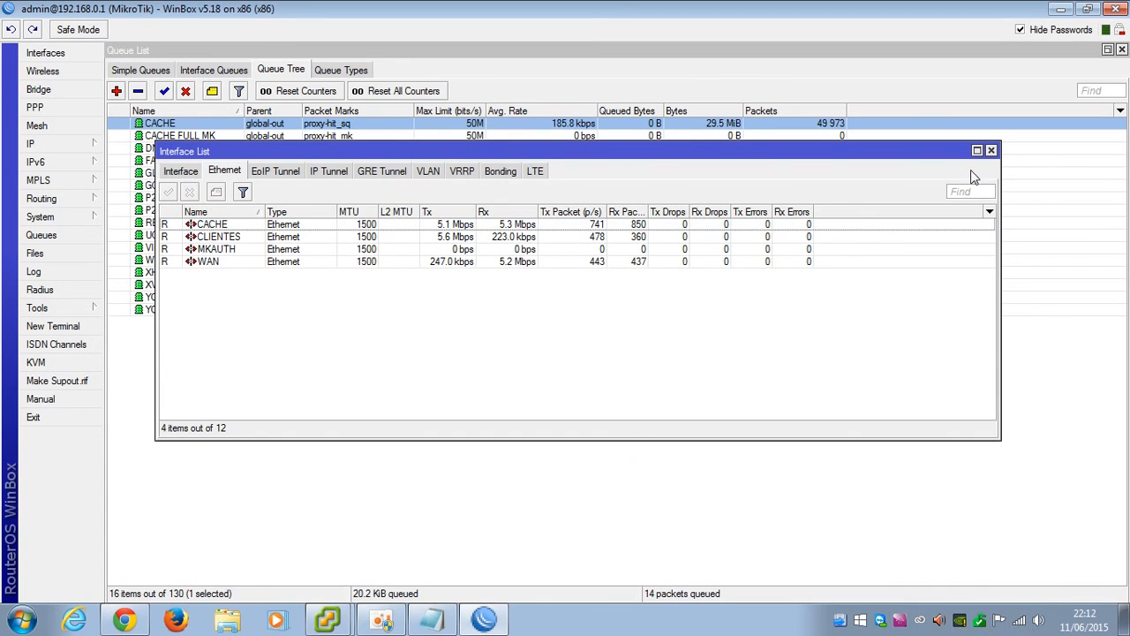
pyautogui.click(990, 153)
pyautogui.click(173, 75)
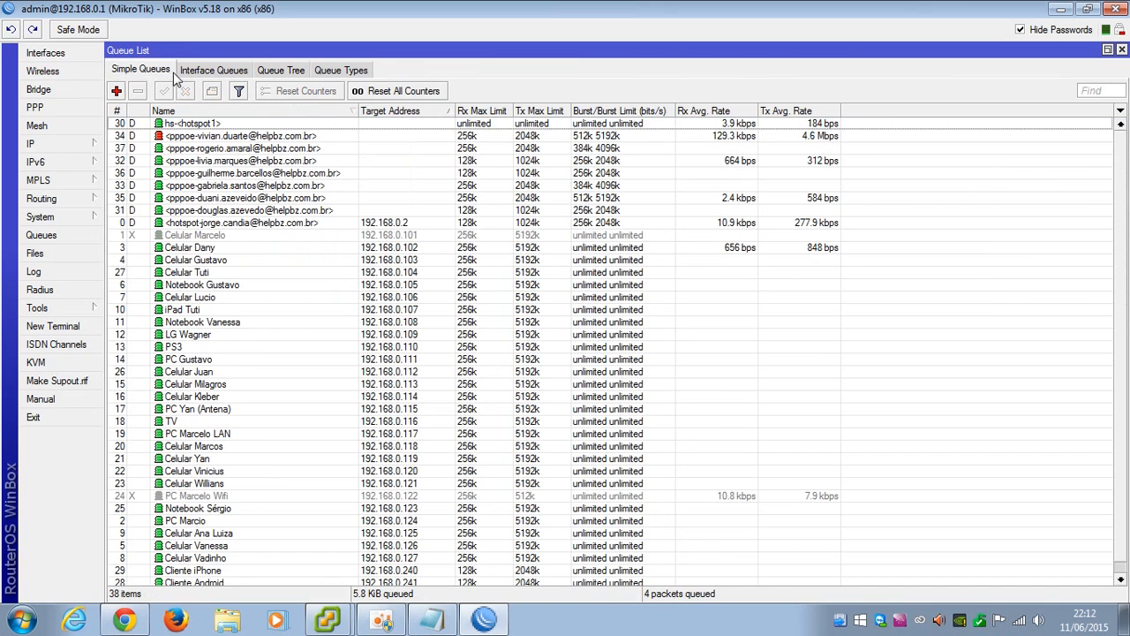
pyautogui.click(88, 55)
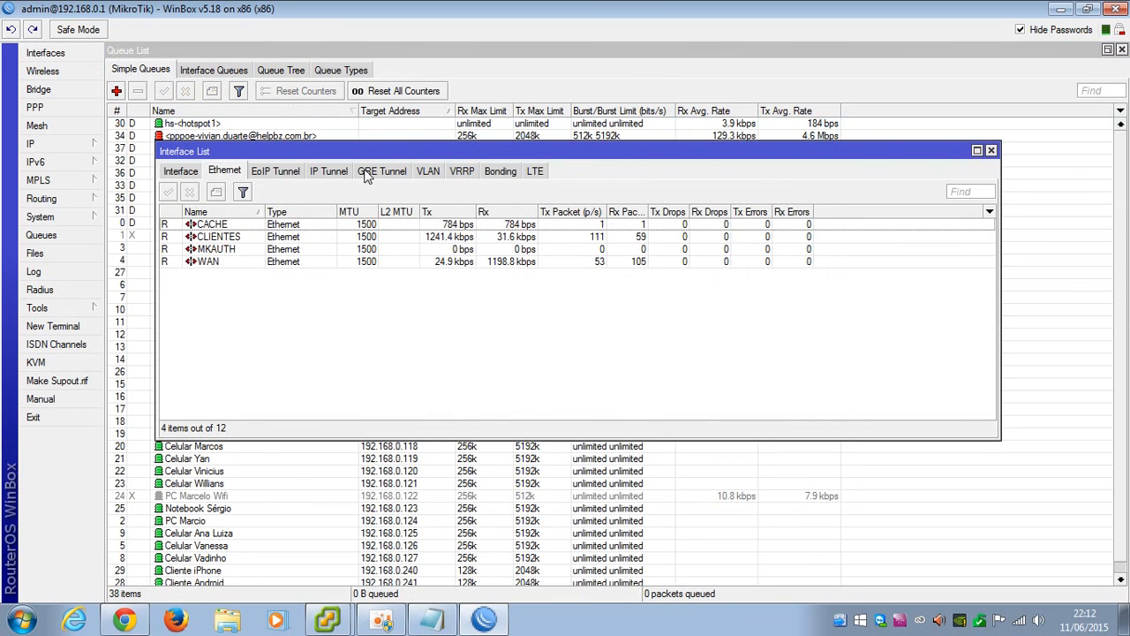
pyautogui.click(183, 172)
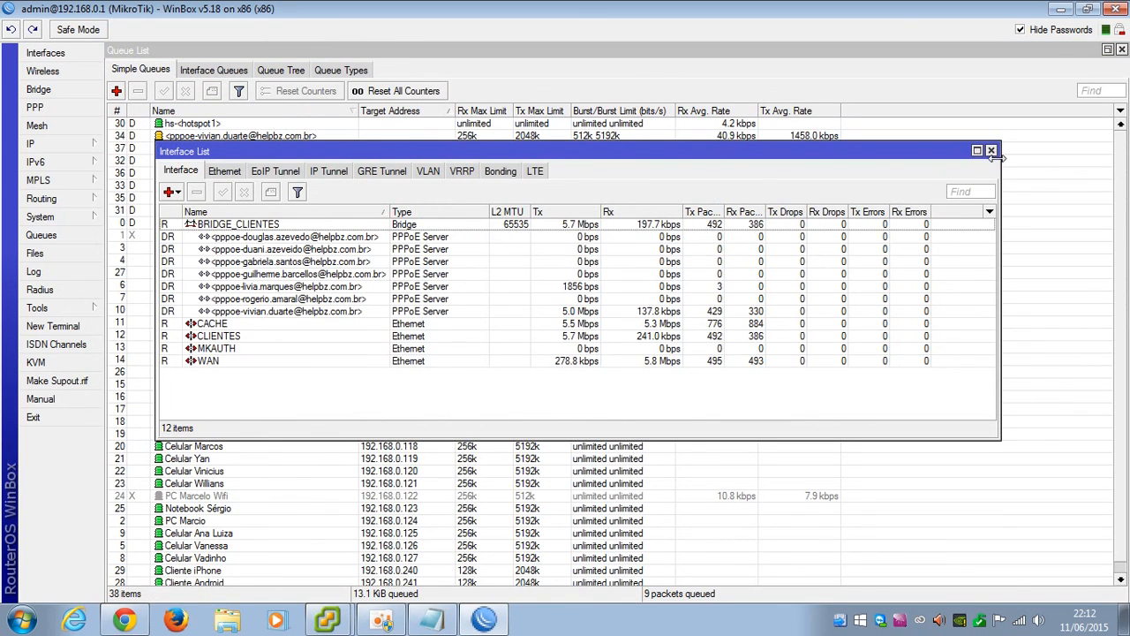
pyautogui.click(991, 151)
pyautogui.click(1121, 51)
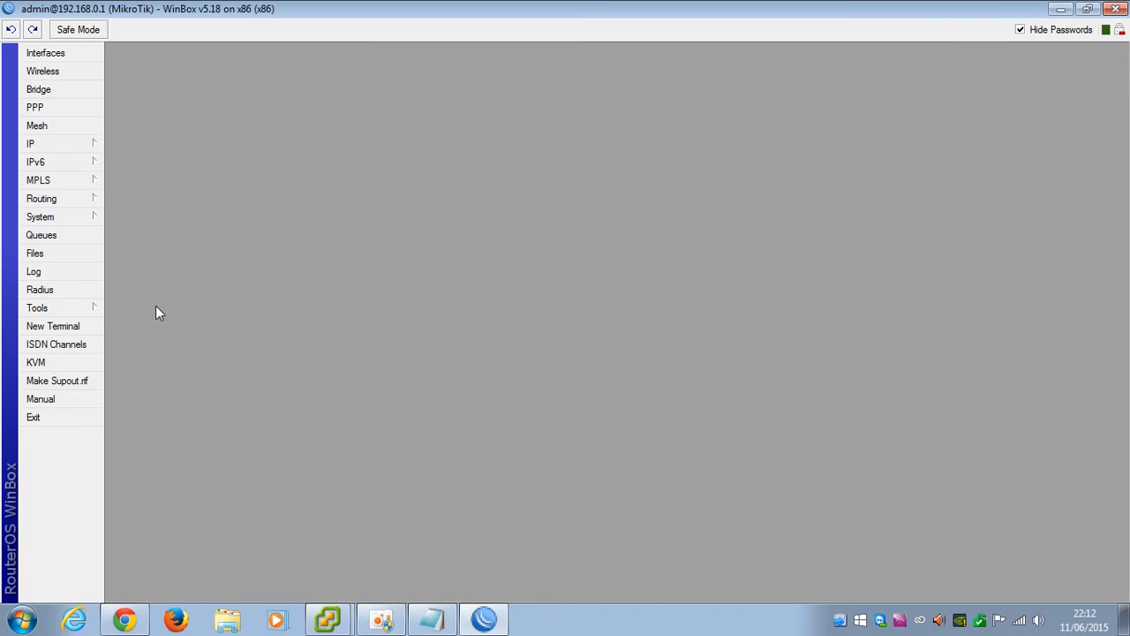
# Show the IP > Firewall Mangle rules, where Mark Cache Hit DSCP 12 reaches 161 315 packets, after checking Chrome's finished mseinstall.exe download
pyautogui.click(40, 144)
pyautogui.click(64, 144)
pyautogui.click(134, 274)
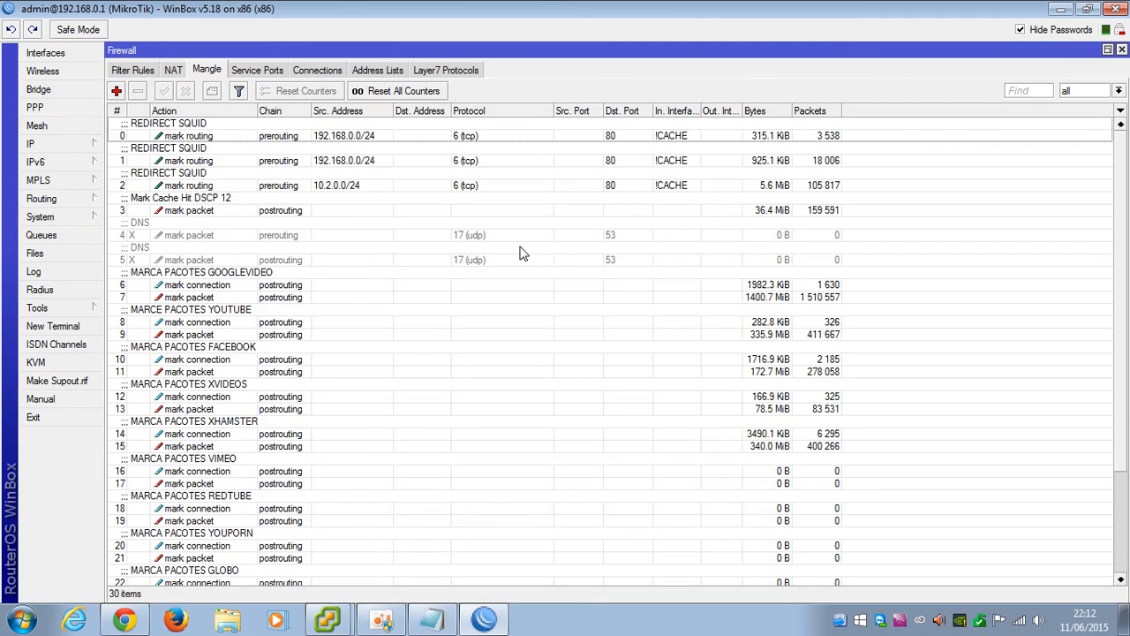
pyautogui.click(125, 619)
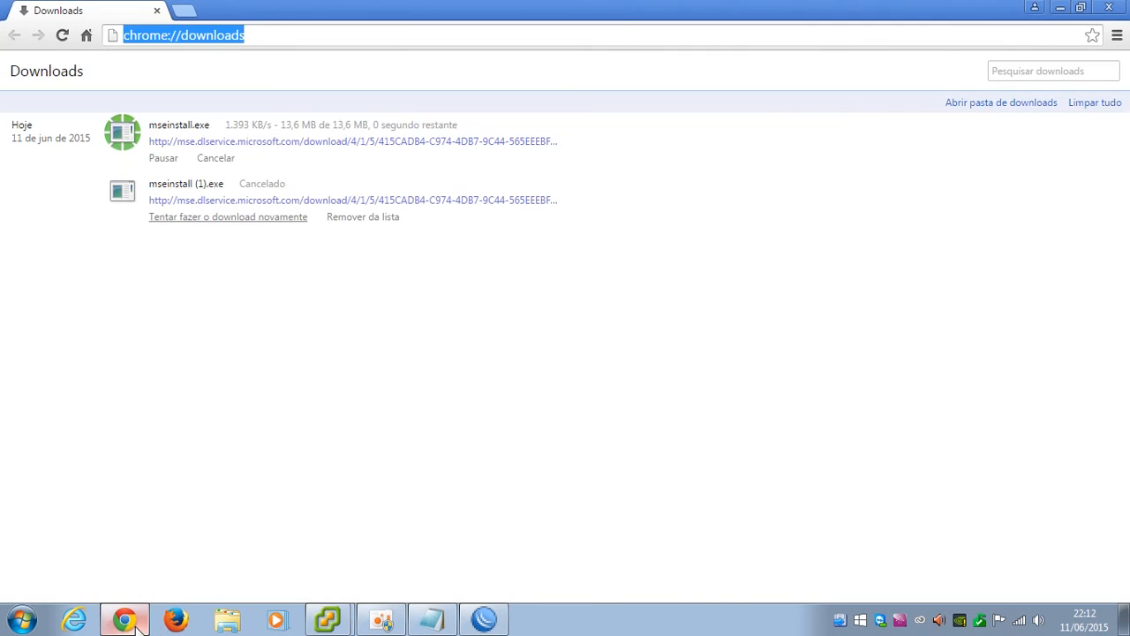
pyautogui.click(156, 11)
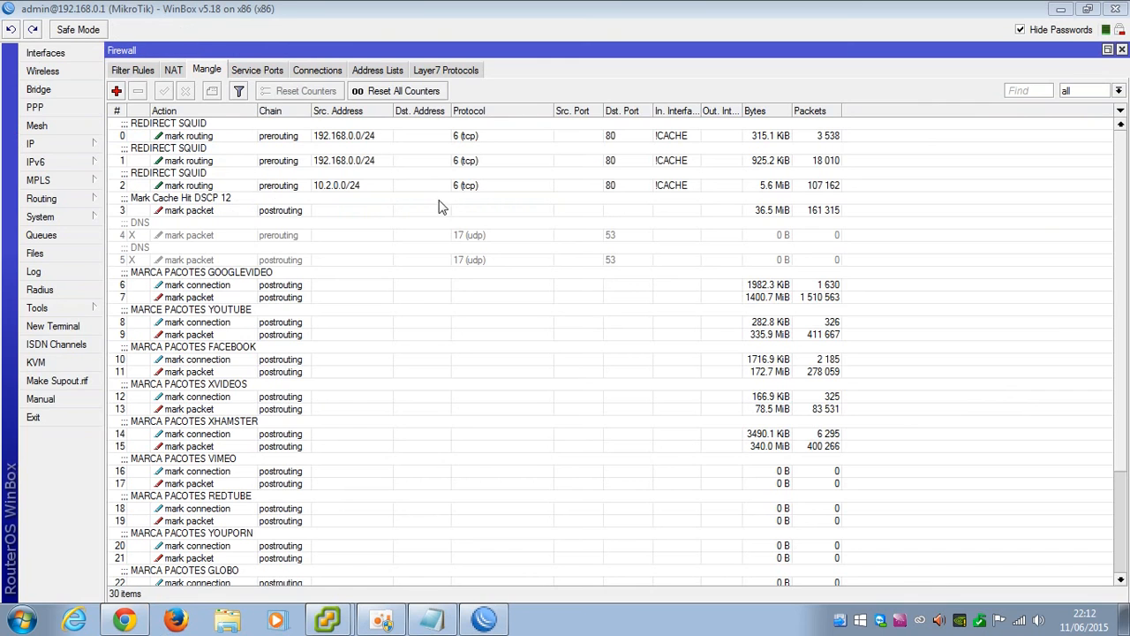
# Log in as root to the saved pfSense Cache session in PuTTY and enter the shell (option 8)
pyautogui.press('super+d')
pyautogui.doubleClick(1081, 376)
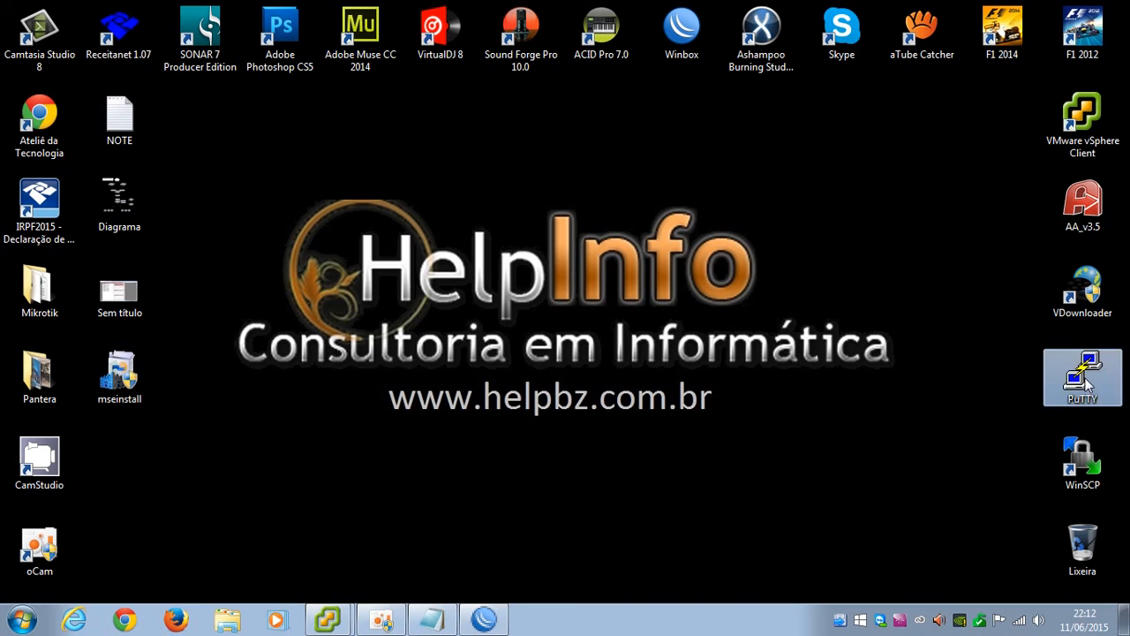
pyautogui.doubleClick(565, 376)
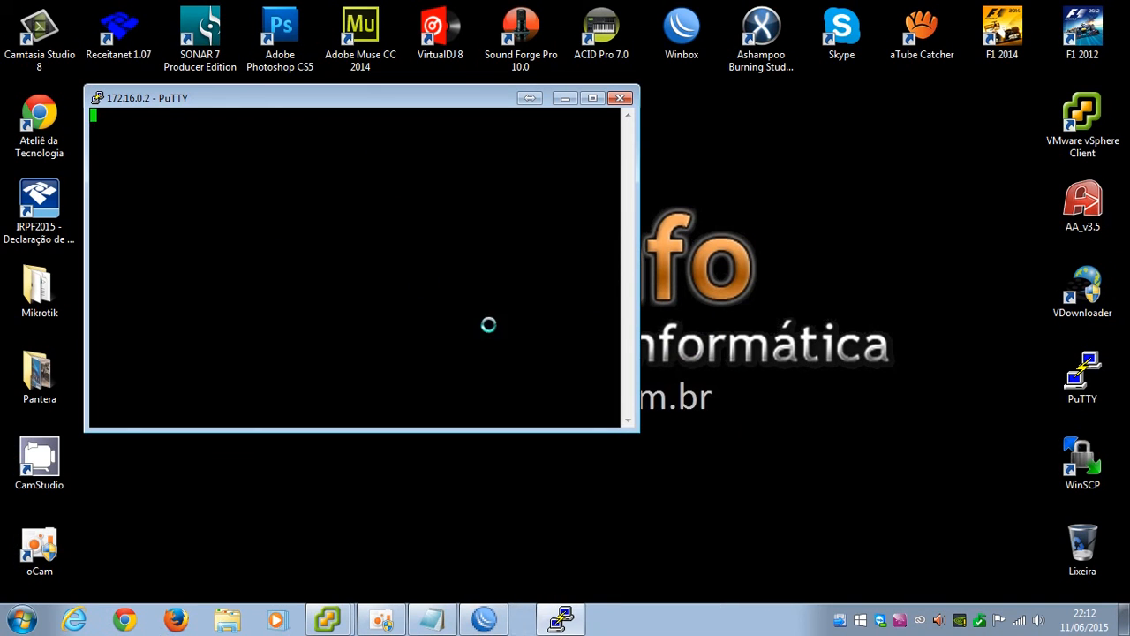
pyautogui.write('root')
pyautogui.press('Return')
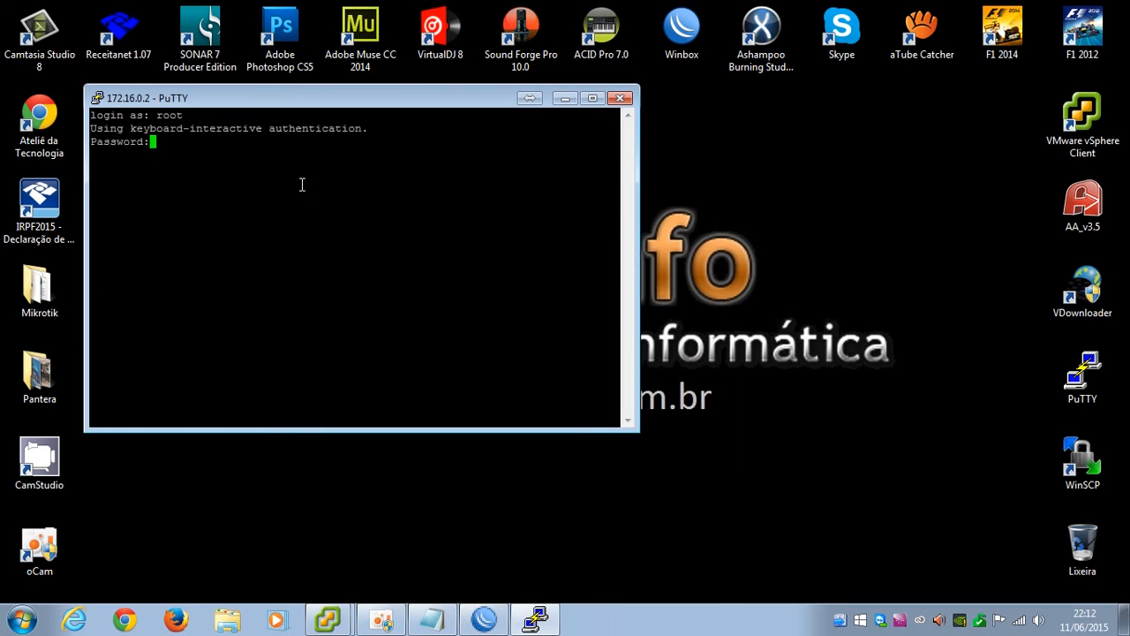
pyautogui.press('Return')
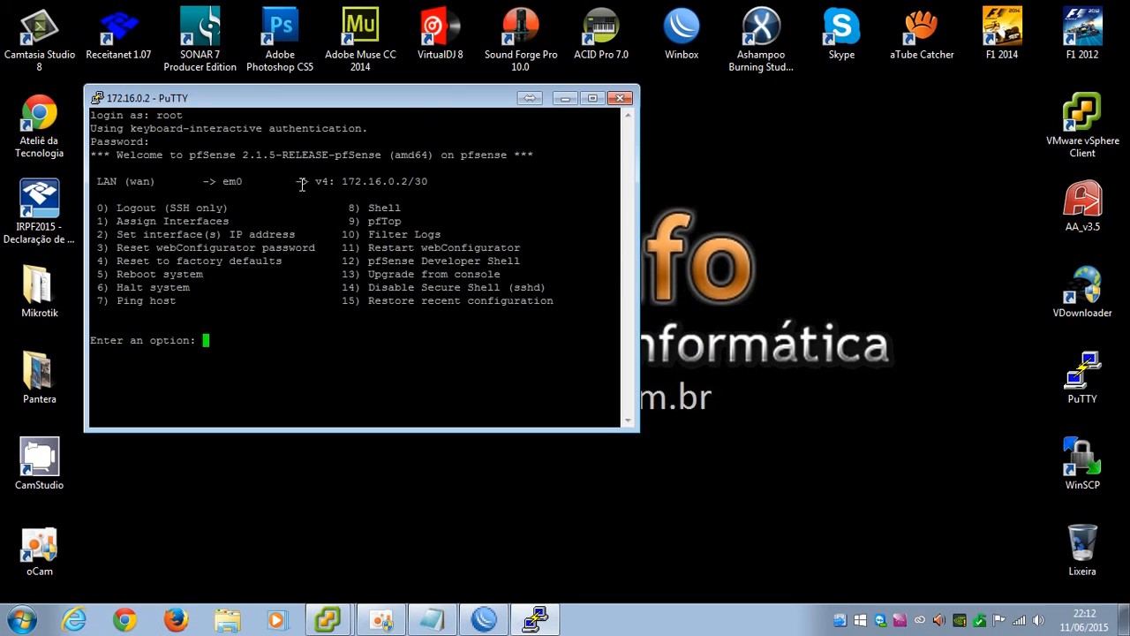
pyautogui.write('8')
pyautogui.press('Return')
# Follow the Squid log live with tail -f /var/squid/logs/access.log
pyautogui.write('tail -f')
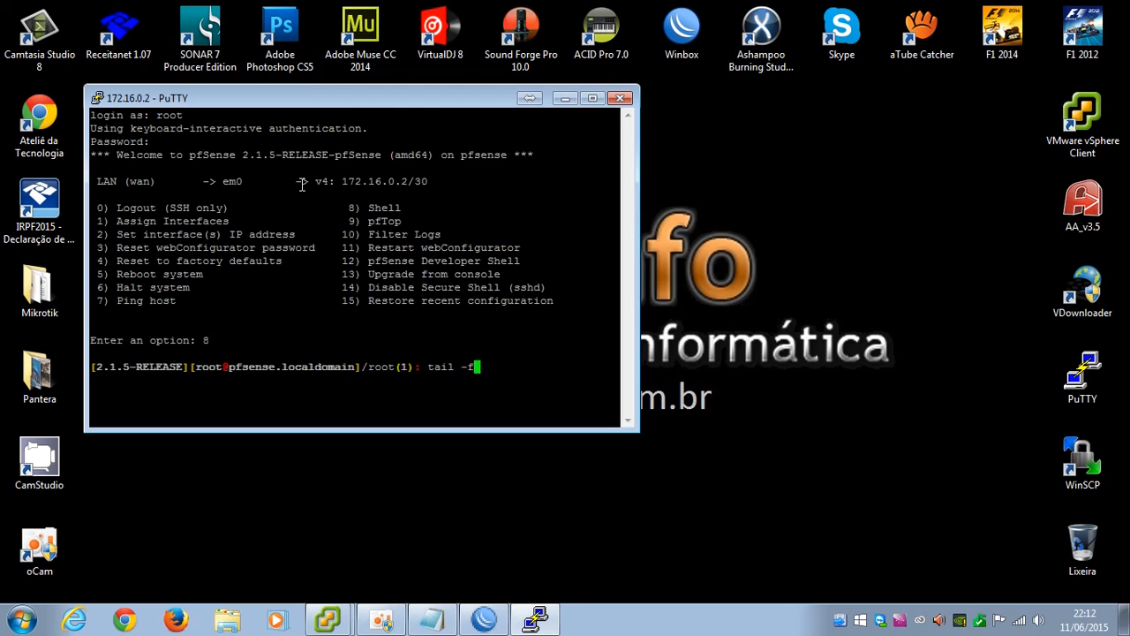
pyautogui.write(' /var/log/squid')
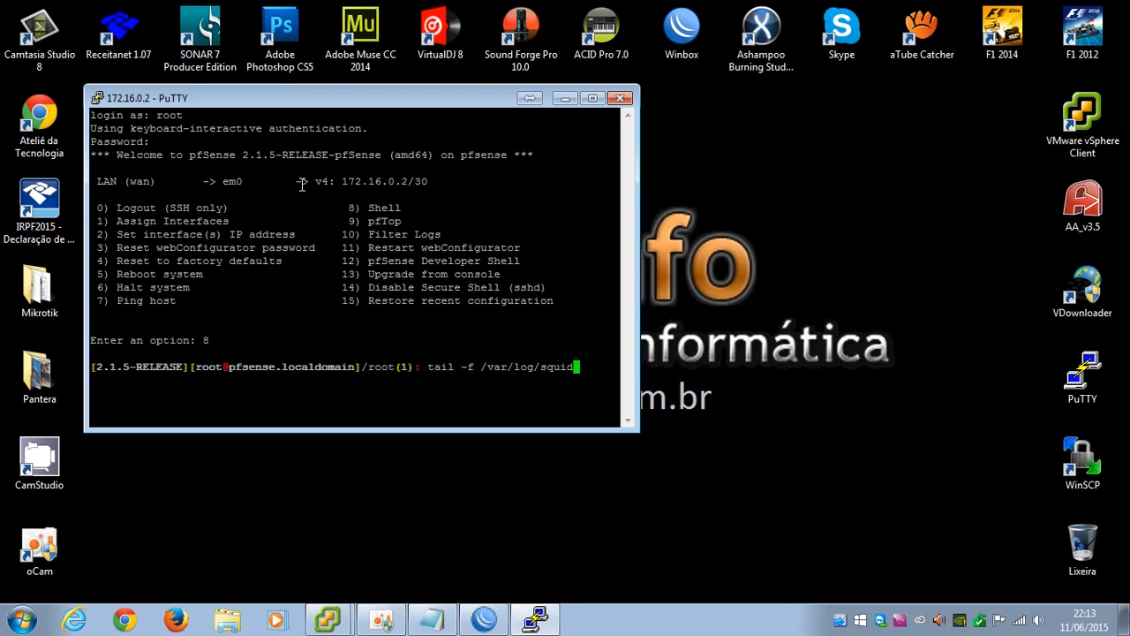
pyautogui.press('BackSpace')
pyautogui.press('BackSpace')
pyautogui.press('BackSpace')
pyautogui.press('BackSpace')
pyautogui.press('BackSpace')
pyautogui.press('BackSpace')
pyautogui.write('squid/logs/ac')
pyautogui.press('Tab')
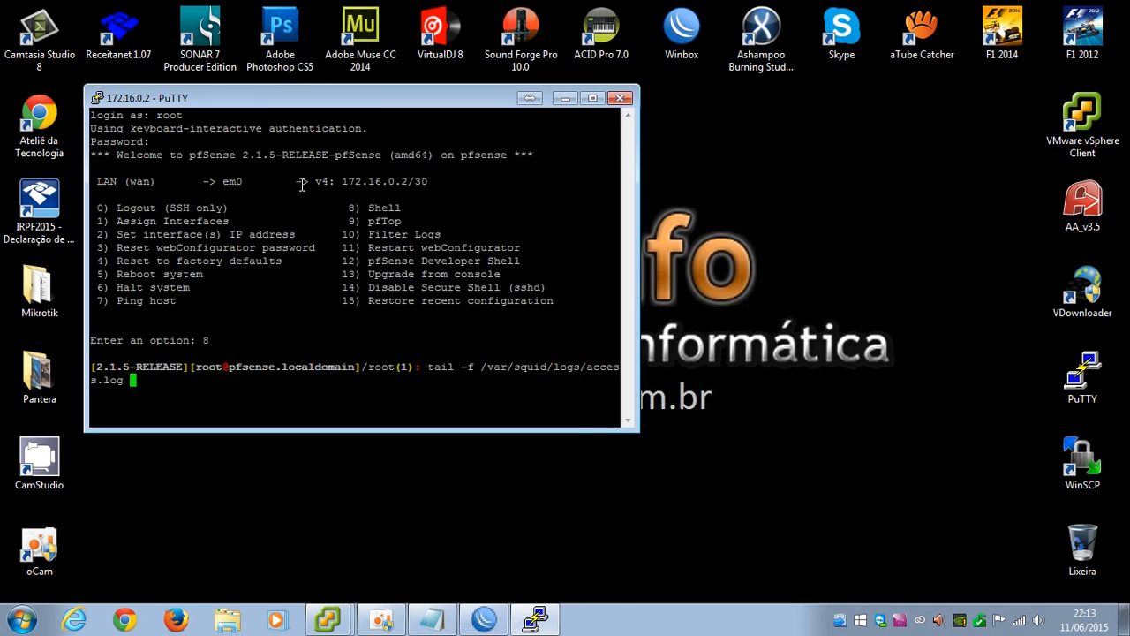
pyautogui.press('Return')
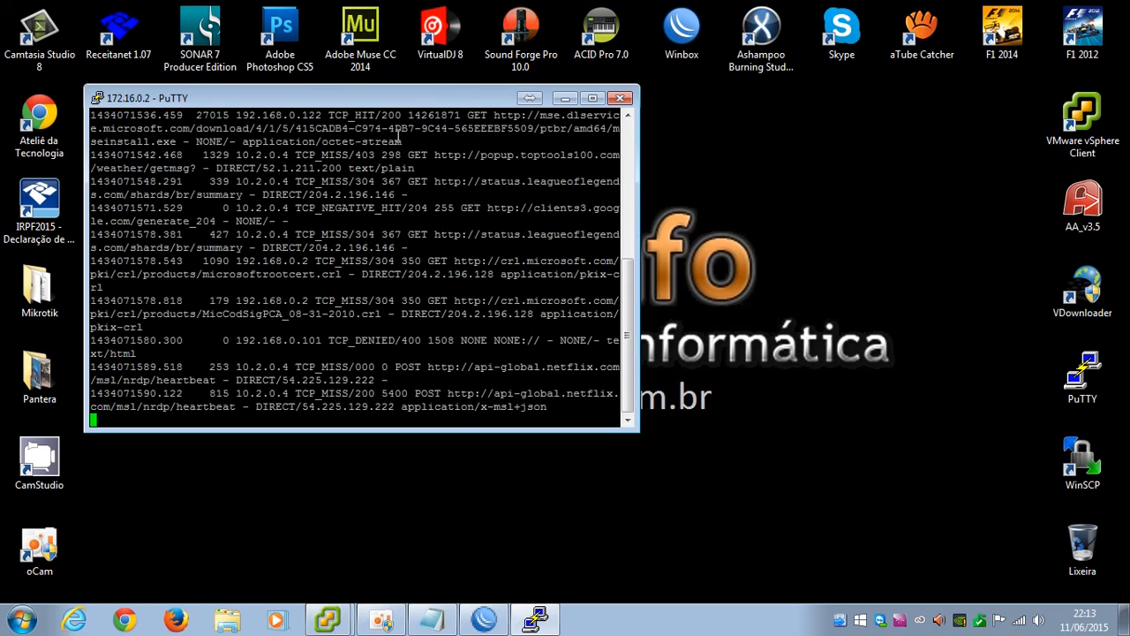
# Maximize PuTTY and highlight client addresses such as 10.2.0.4 and 192.168.0.2 in the log
pyautogui.click(593, 98)
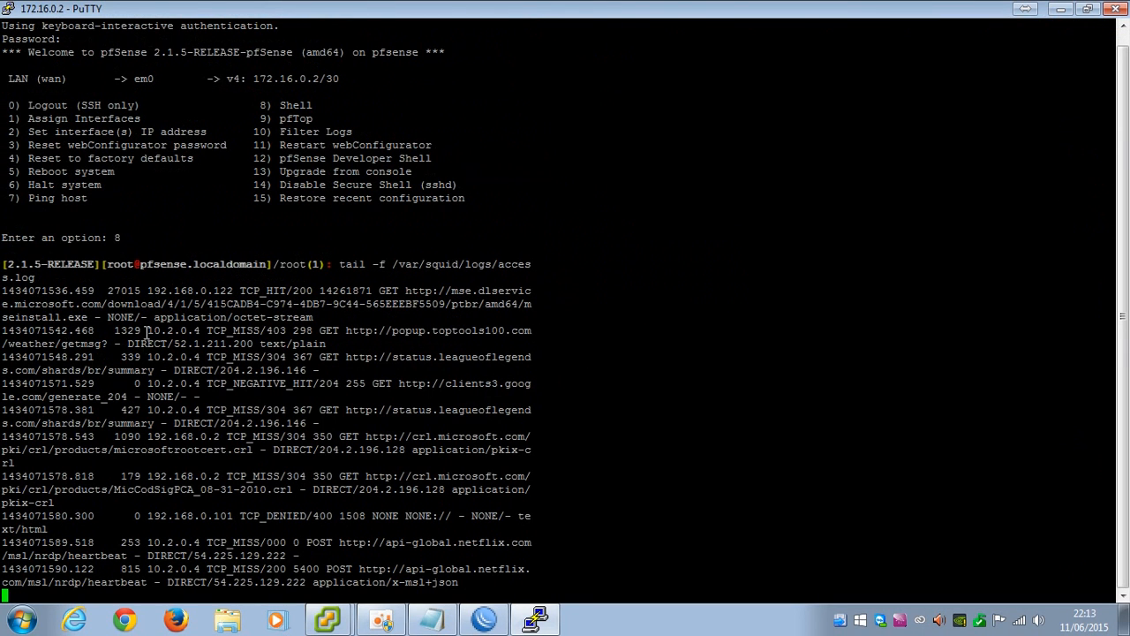
pyautogui.moveTo(199, 330); pyautogui.dragTo(155, 330)
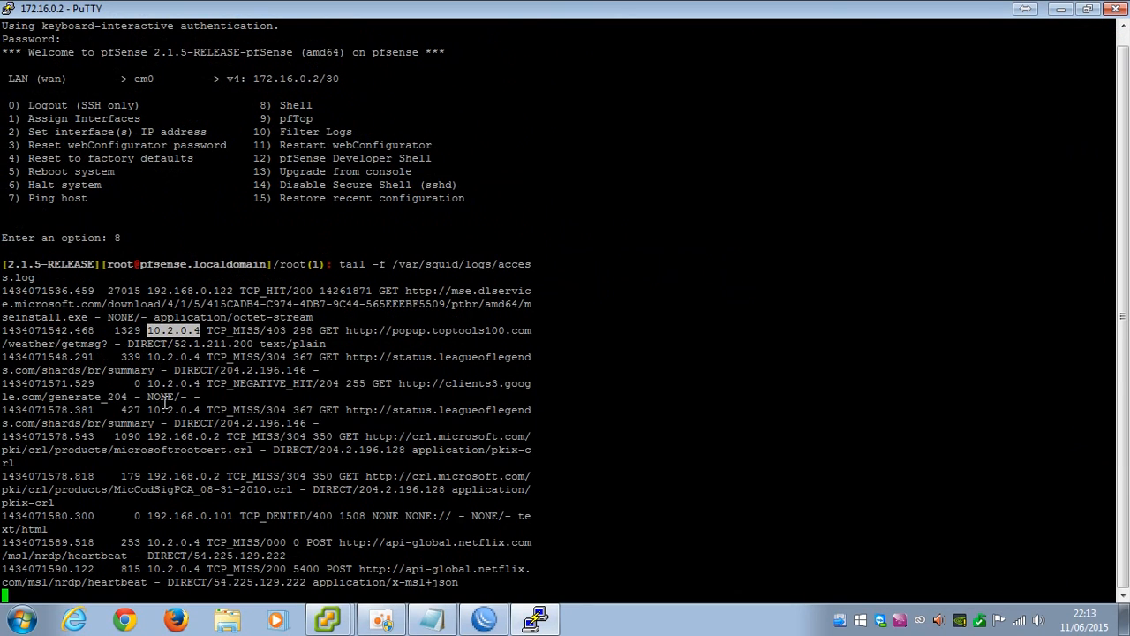
pyautogui.moveTo(152, 462); pyautogui.dragTo(210, 459)
pyautogui.click(217, 461)
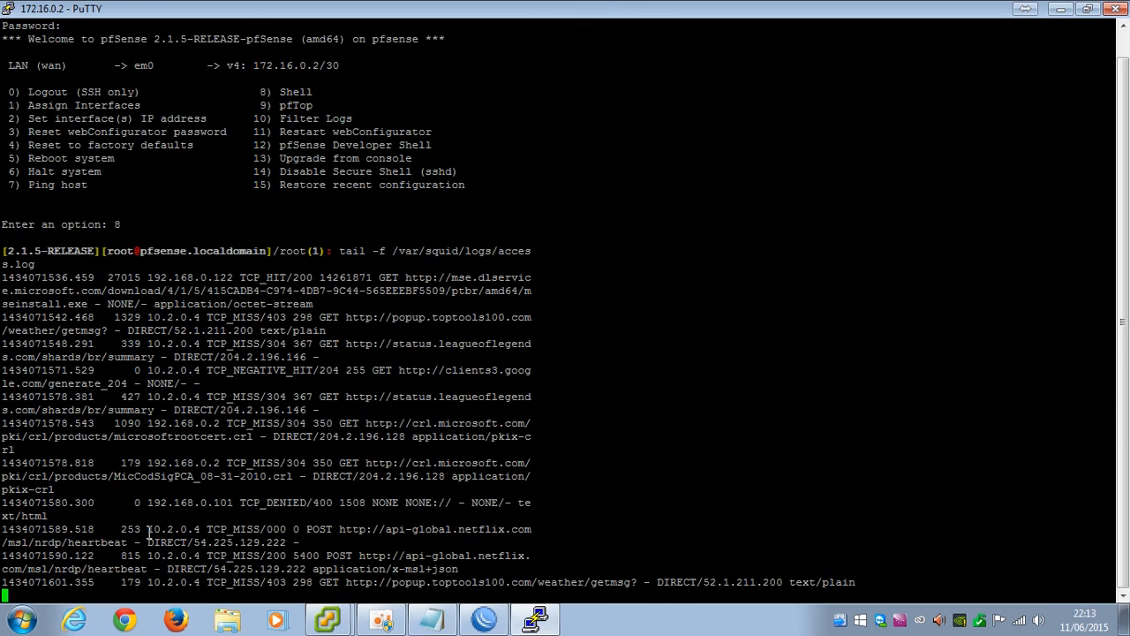
pyautogui.moveTo(150, 529); pyautogui.dragTo(169, 531)
pyautogui.click(187, 575)
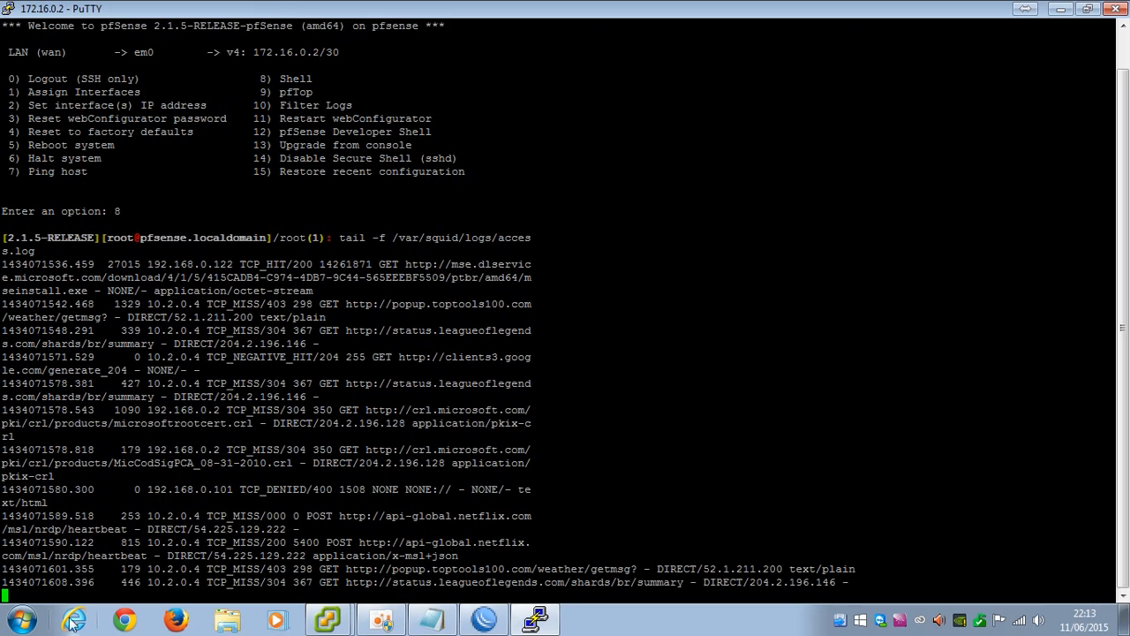
# Load uol.com.br in Internet Explorer to generate traffic, then watch the new requests in the PuTTY log
pyautogui.click(69, 620)
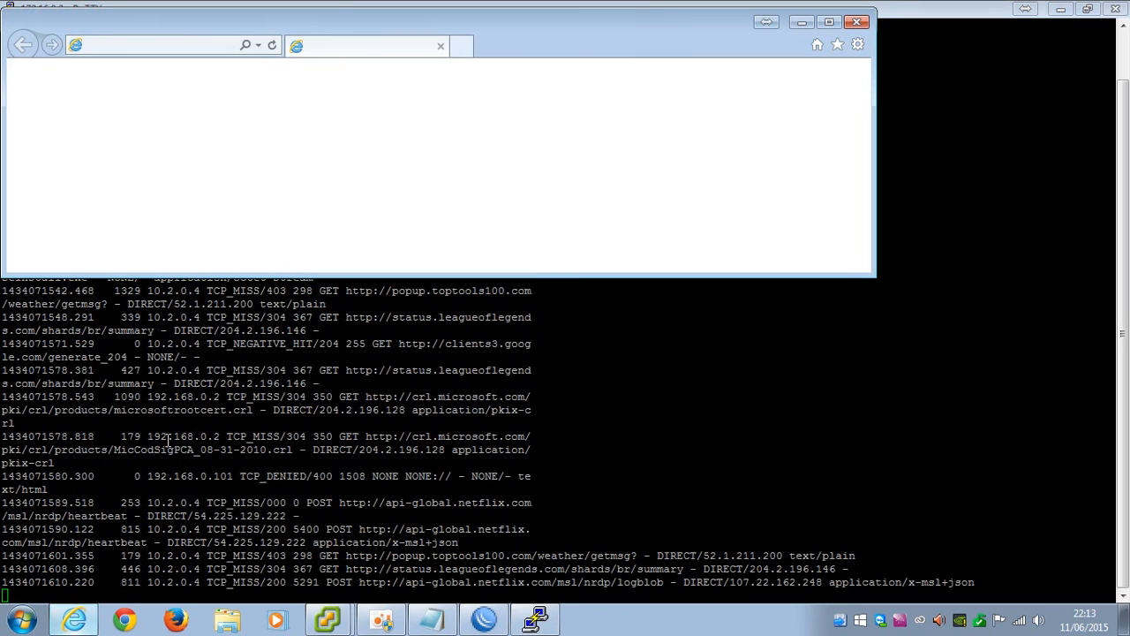
pyautogui.click(830, 22)
pyautogui.click(151, 35)
pyautogui.write('uol.com.br')
pyautogui.press('Return')
pyautogui.click(534, 620)
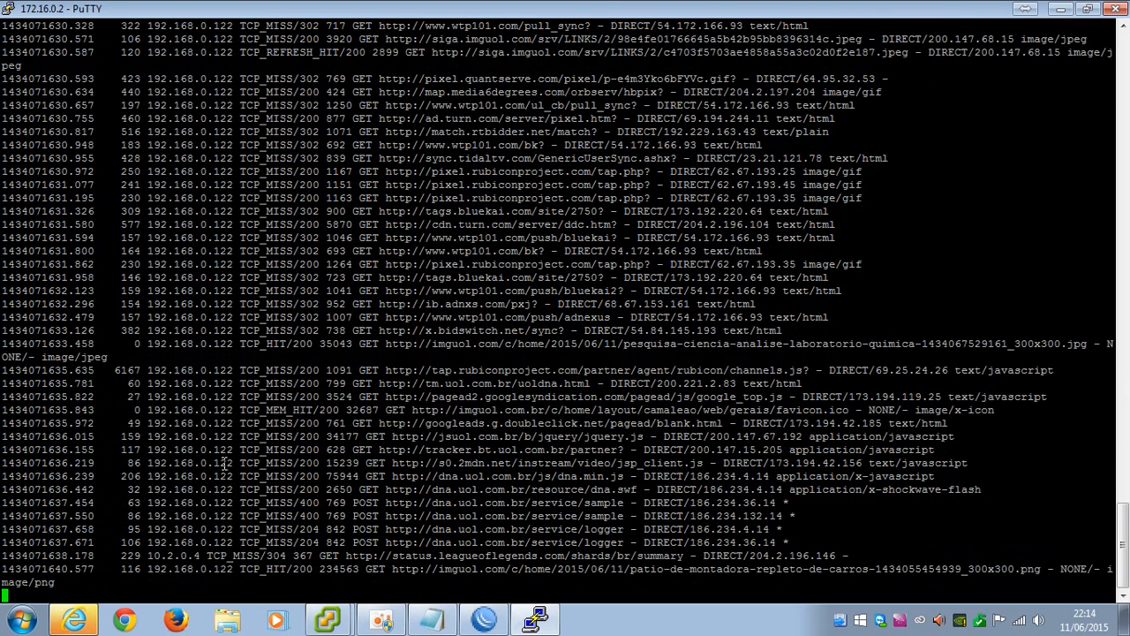
# Stop the log tail, exit the shell and log out of pfSense with option 0
pyautogui.hotkey('ctrl', 'c')
pyautogui.write('exit')
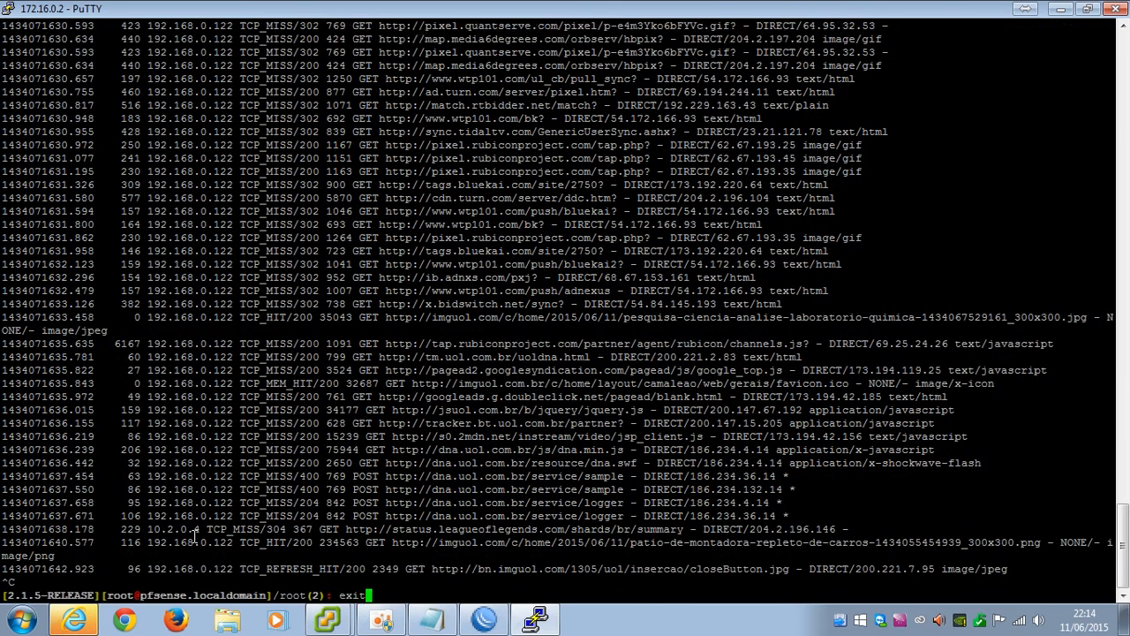
pyautogui.press('Return')
pyautogui.write('0')
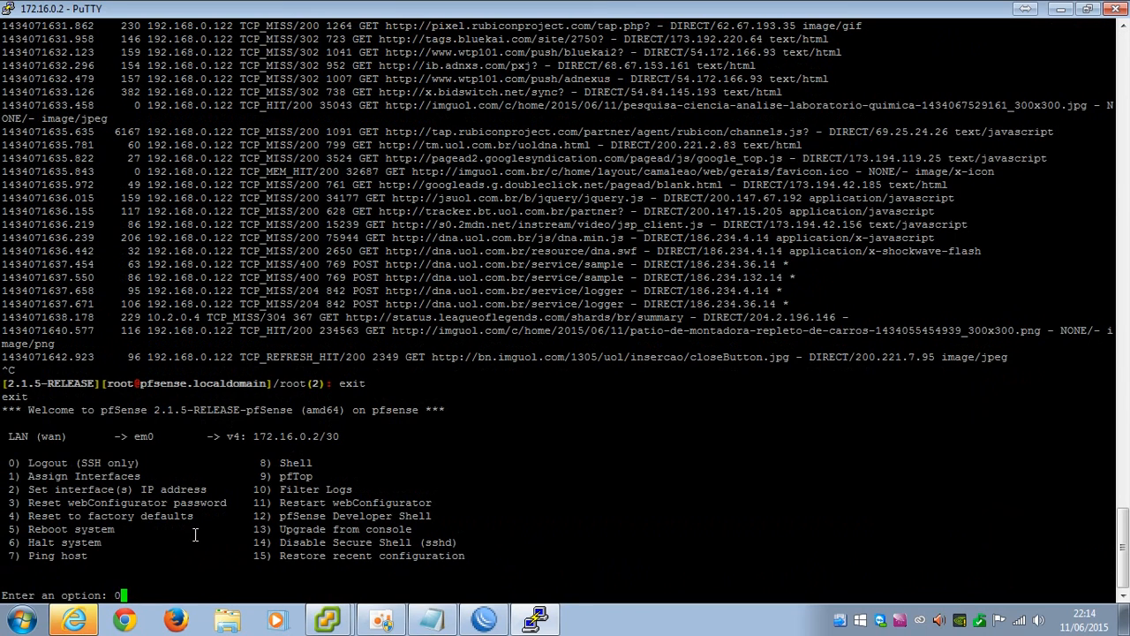
pyautogui.press('Return')
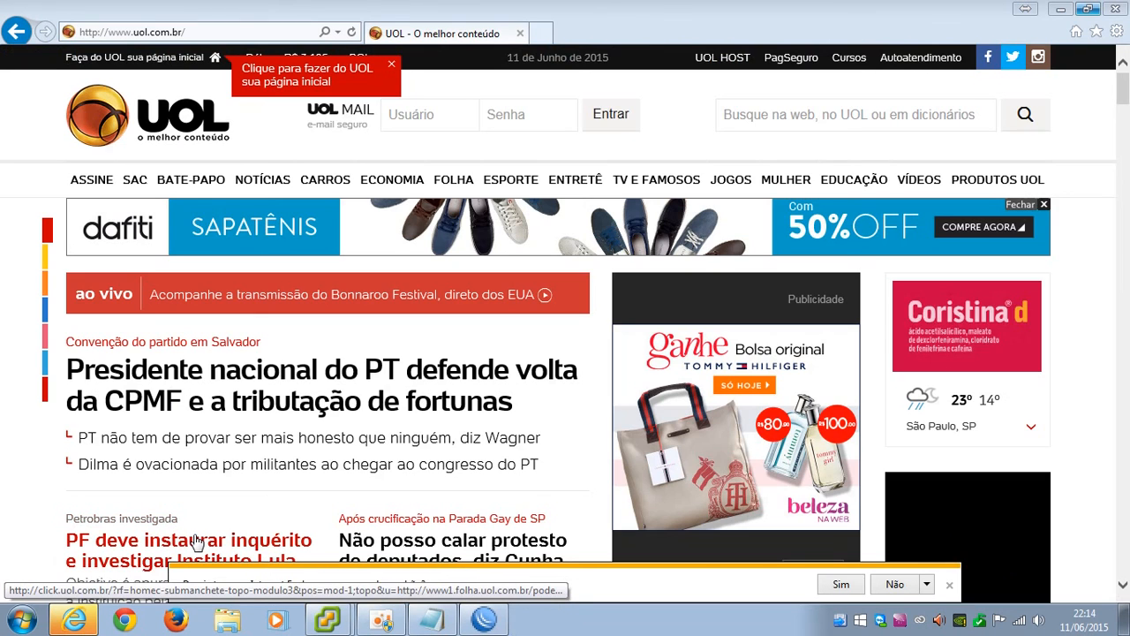
# Close the UOL browser window and bring WinBox's Mangle list back to the front
pyautogui.click(1115, 10)
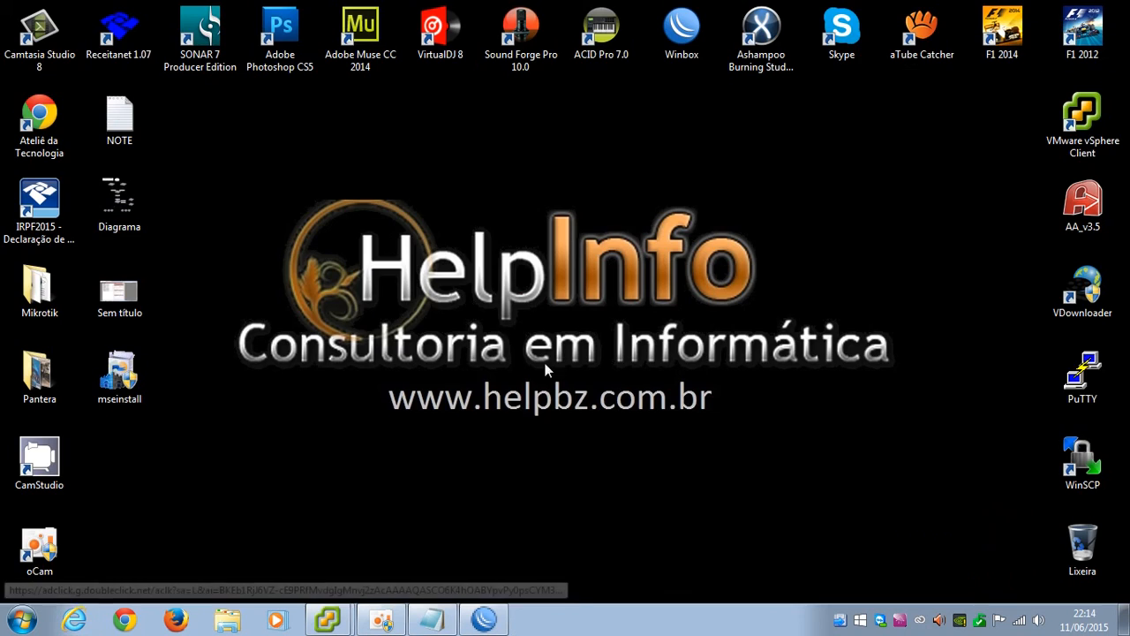
pyautogui.click(484, 620)
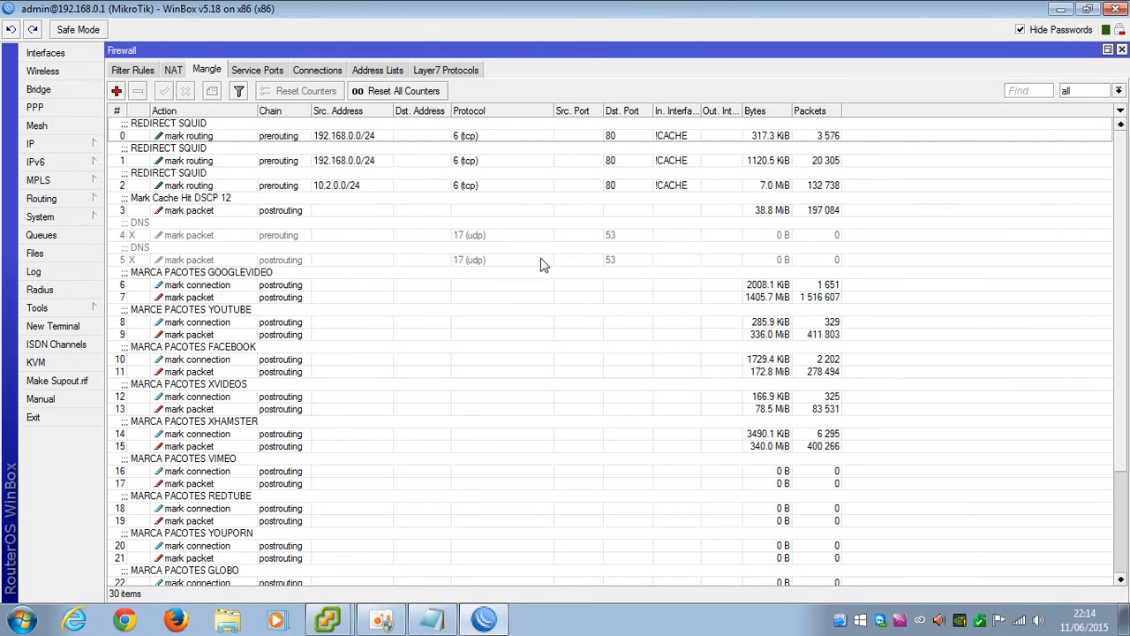
pyautogui.click(381, 620)
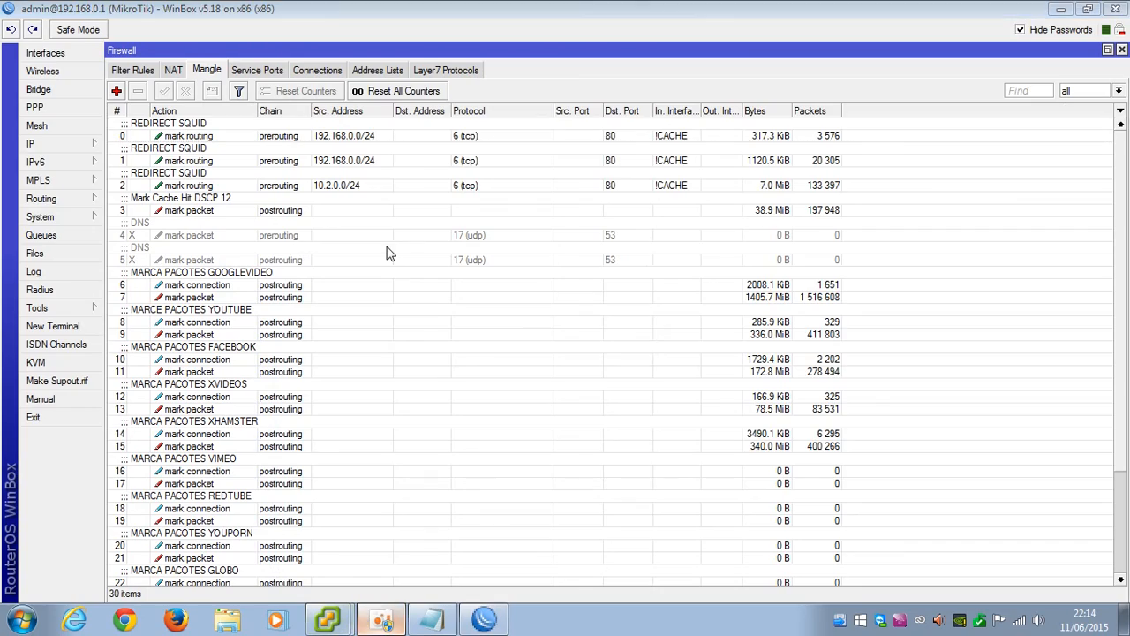